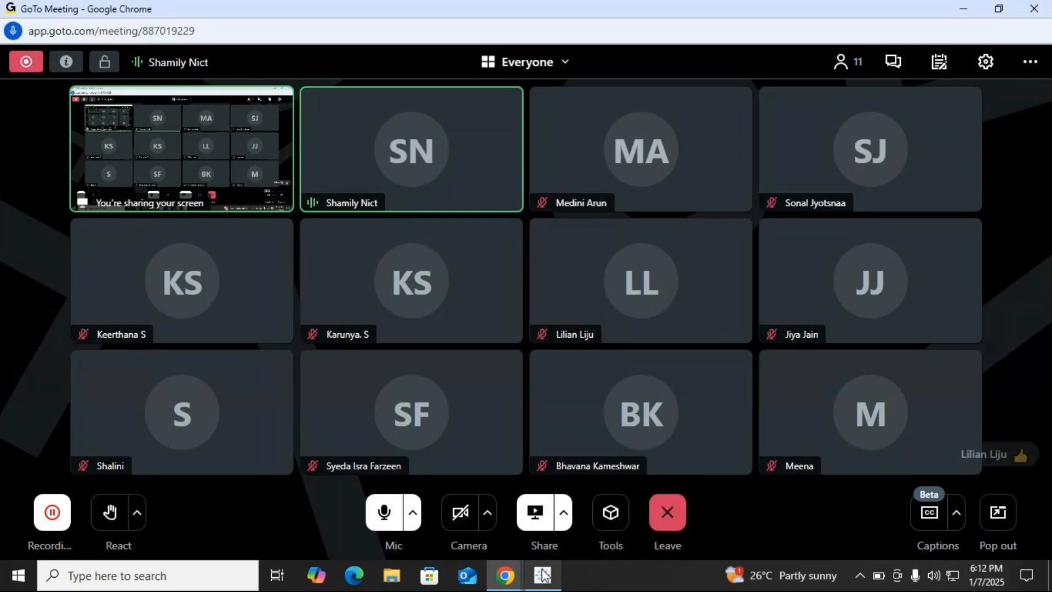
Switch to the Tableau workbook and add a new blank worksheet after the calc field sheet.
{"action": "left_click", "coordinate": [544, 575]}
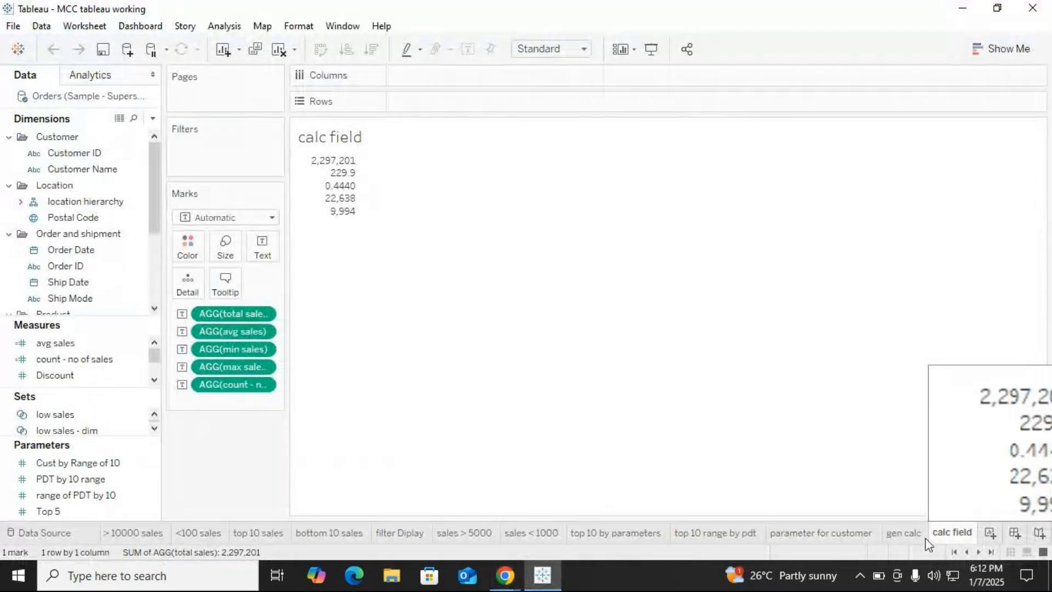
{"action": "left_click", "coordinate": [989, 538]}
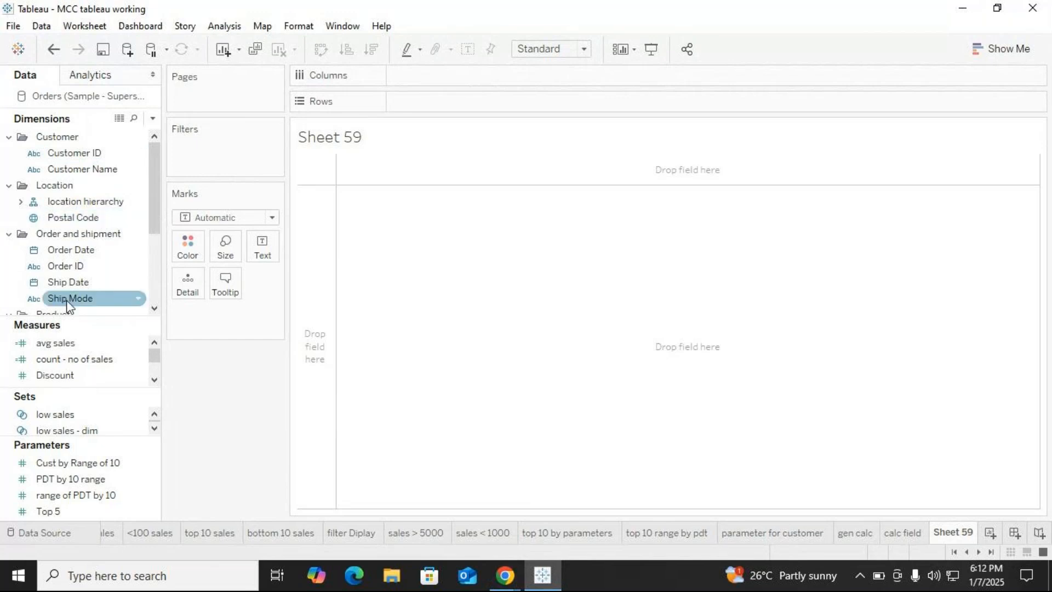
{"action": "scroll", "coordinate": [81, 293], "scroll_direction": "down", "scroll_amount": 1}
{"action": "scroll", "coordinate": [84, 280], "scroll_direction": "down", "scroll_amount": 1}
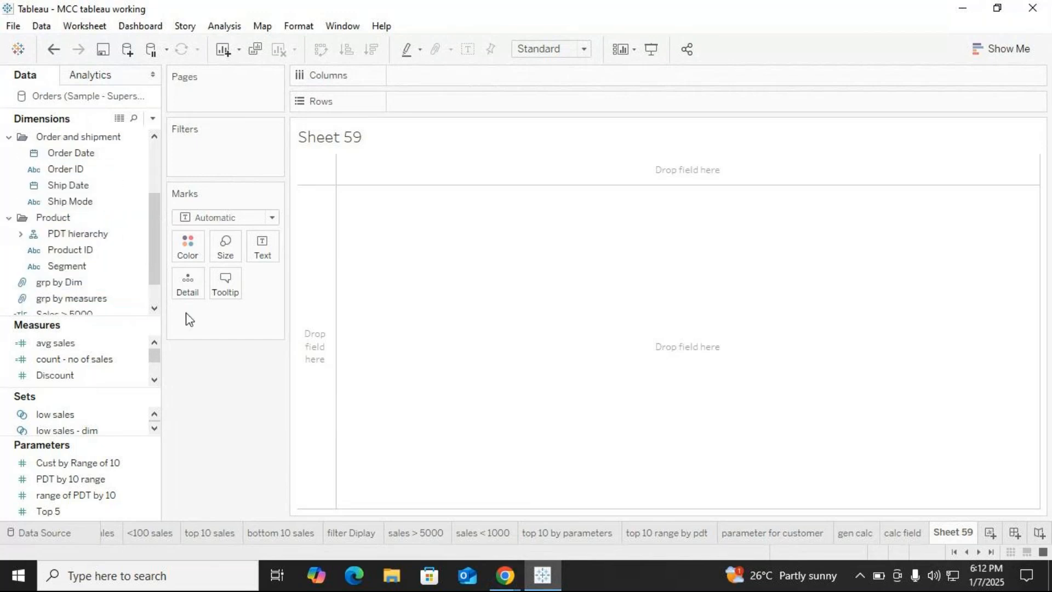
Expand the PDT hierarchy and list Sub-Category as rows on the new worksheet.
{"action": "left_click", "coordinate": [903, 531]}
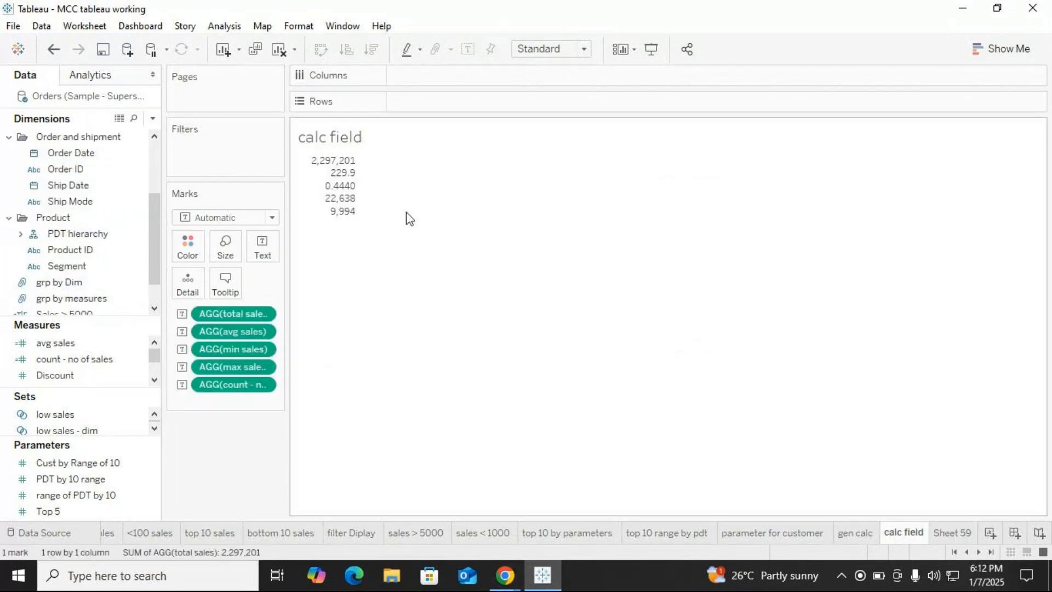
{"action": "left_click", "coordinate": [946, 534]}
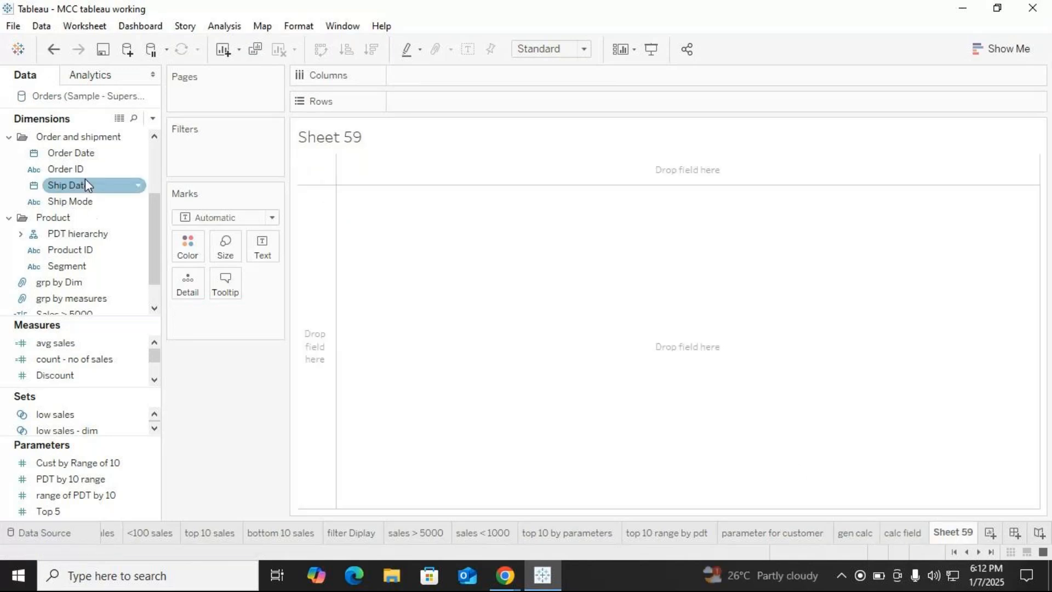
{"action": "scroll", "coordinate": [94, 296], "scroll_direction": "down", "scroll_amount": 1}
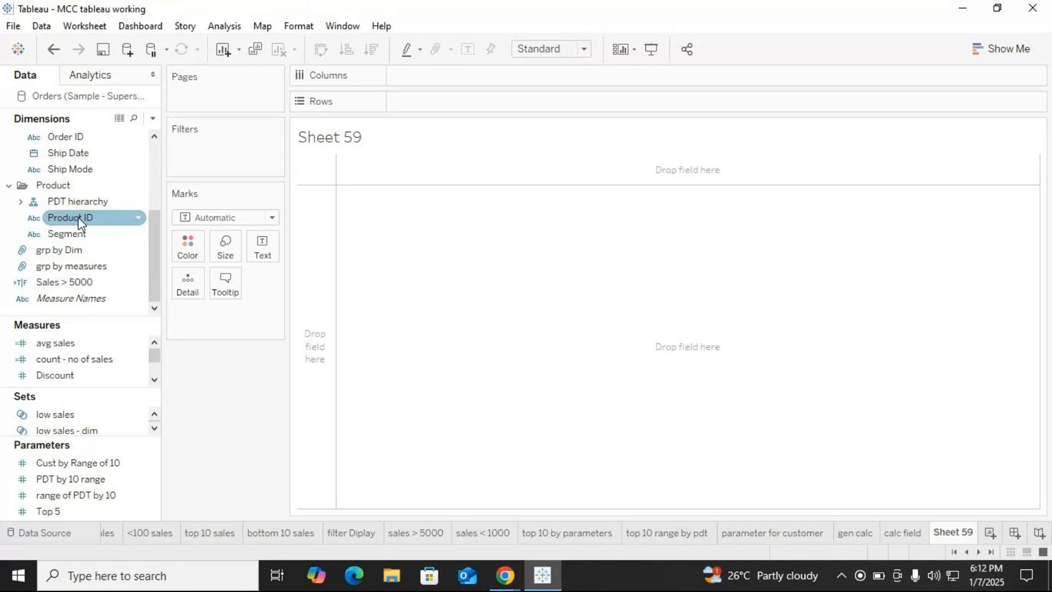
{"action": "left_click", "coordinate": [21, 203]}
{"action": "left_click_drag", "start_coordinate": [84, 234], "coordinate": [389, 226]}
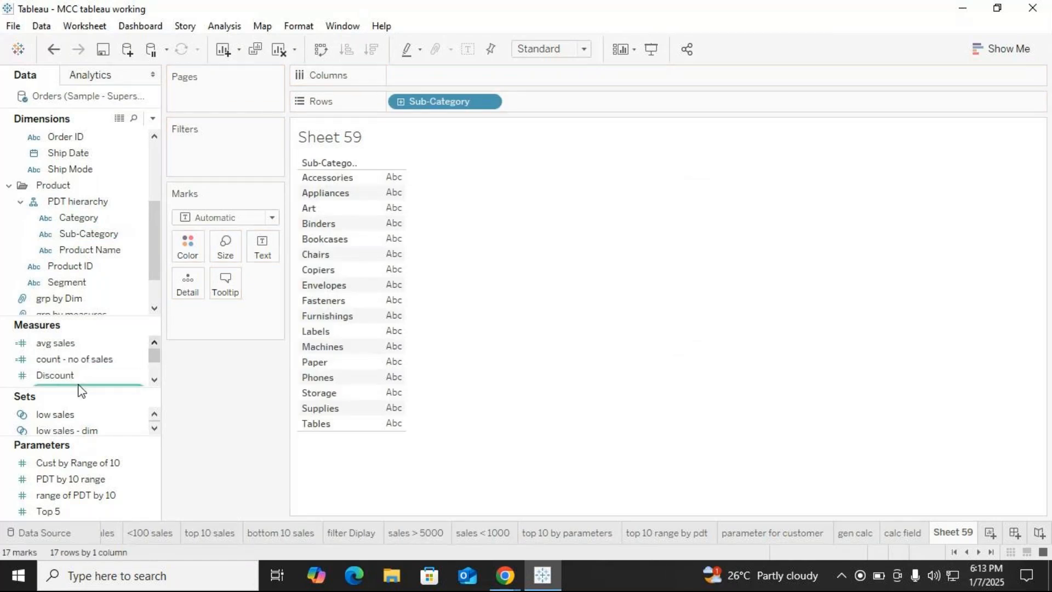
Enlarge the list of measures and show Sales as the values for each sub-category.
{"action": "left_click_drag", "start_coordinate": [80, 393], "coordinate": [70, 447]}
{"action": "scroll", "coordinate": [77, 373], "scroll_direction": "down", "scroll_amount": 3}
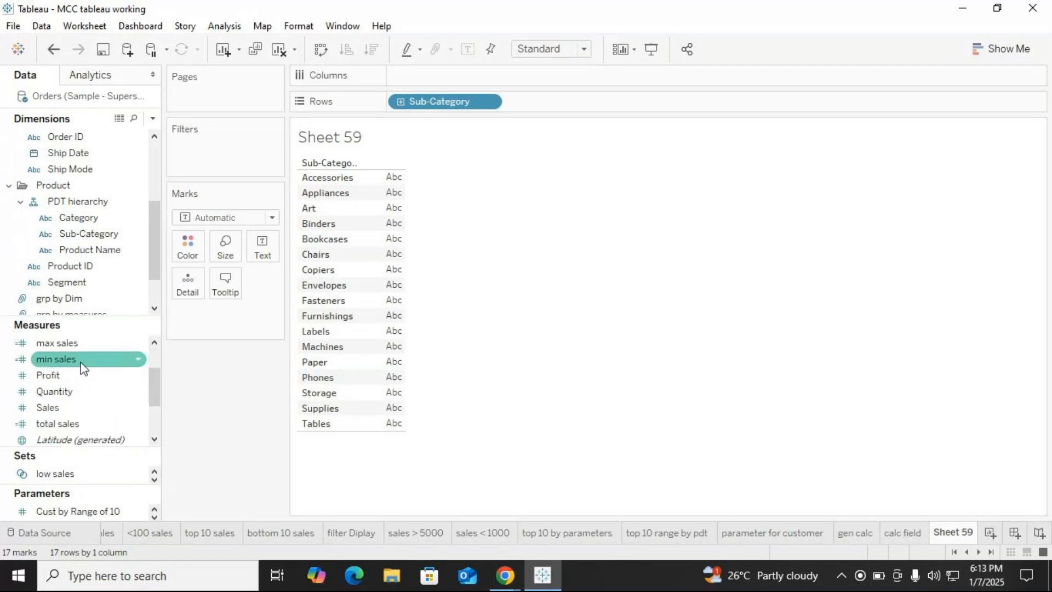
{"action": "scroll", "coordinate": [82, 365], "scroll_direction": "up", "scroll_amount": 3}
{"action": "scroll", "coordinate": [82, 365], "scroll_direction": "down", "scroll_amount": 3}
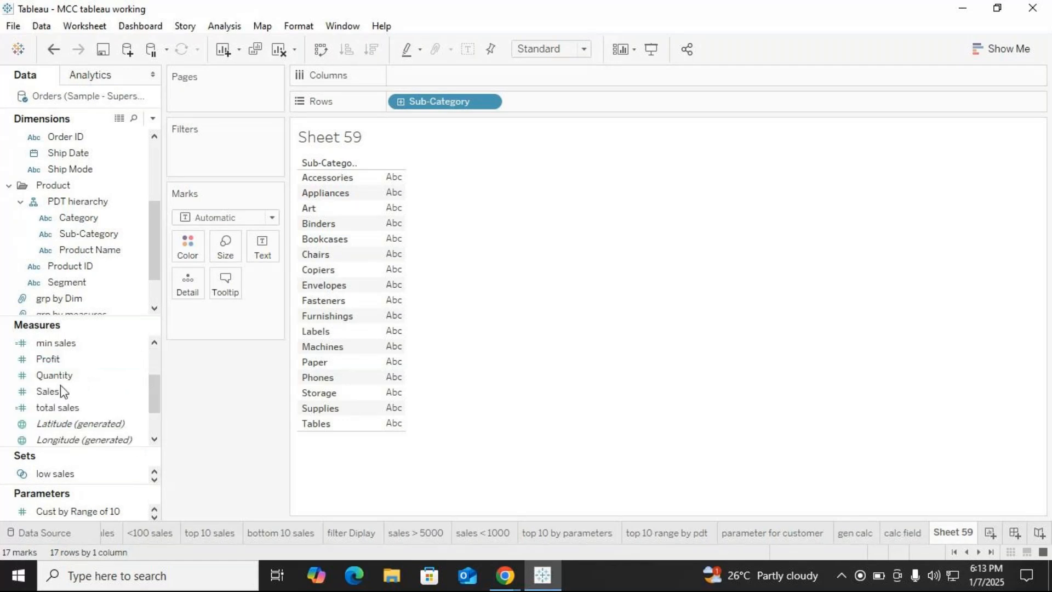
{"action": "left_click_drag", "start_coordinate": [62, 391], "coordinate": [370, 328]}
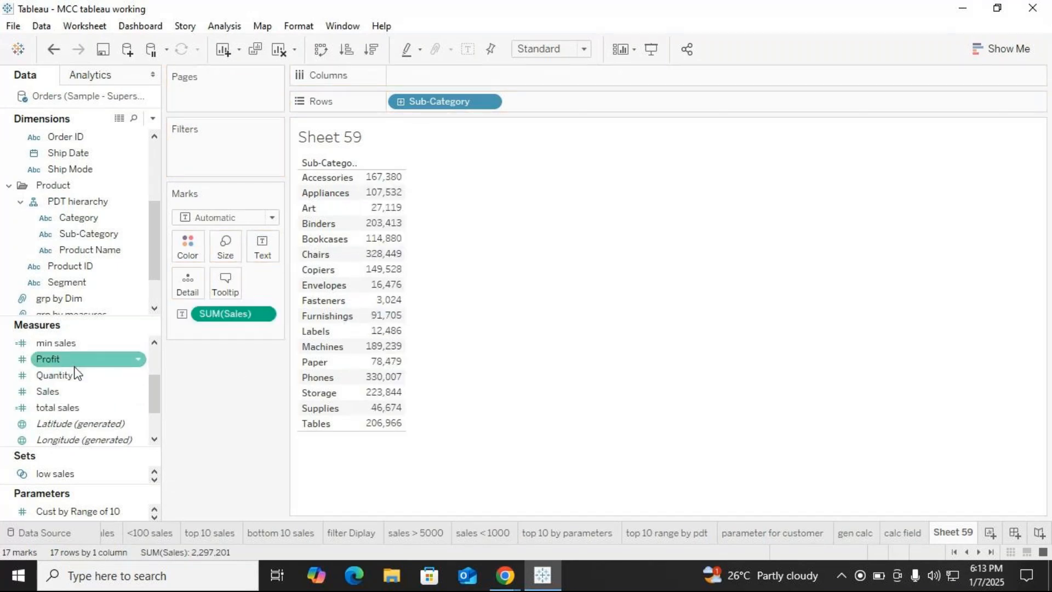
Add the total sales and avg sales calculated fields as further value columns in the sub-category table.
{"action": "scroll", "coordinate": [77, 373], "scroll_direction": "up", "scroll_amount": 1}
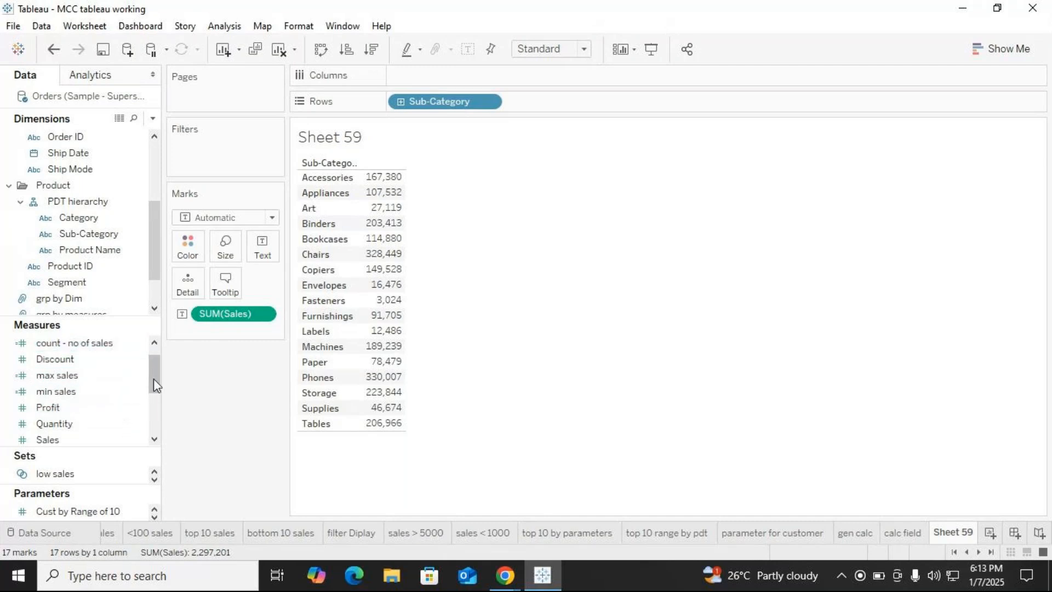
{"action": "left_click_drag", "start_coordinate": [154, 379], "coordinate": [387, 341]}
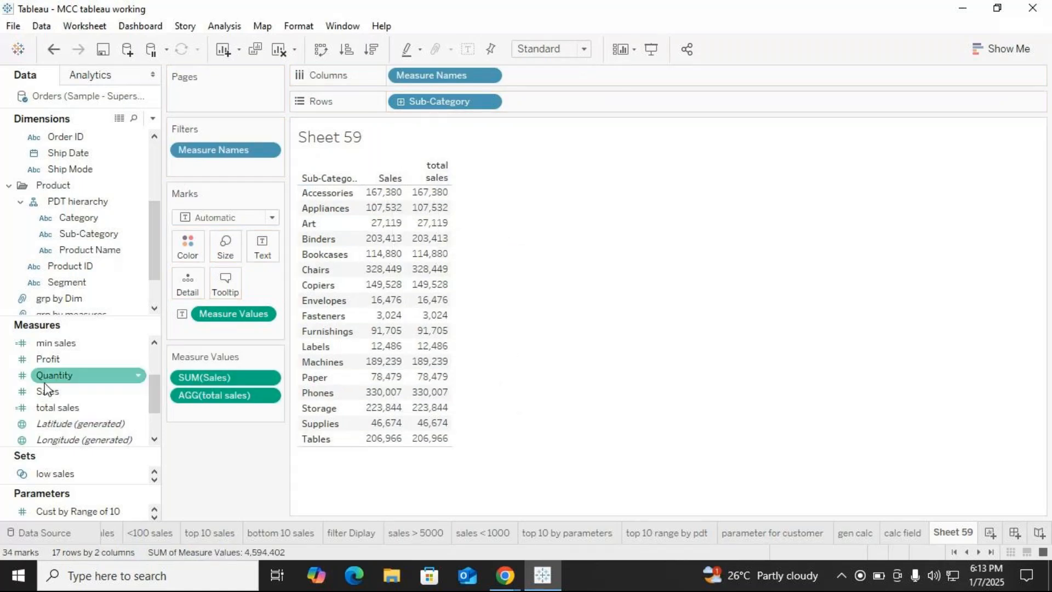
{"action": "left_click", "coordinate": [61, 360]}
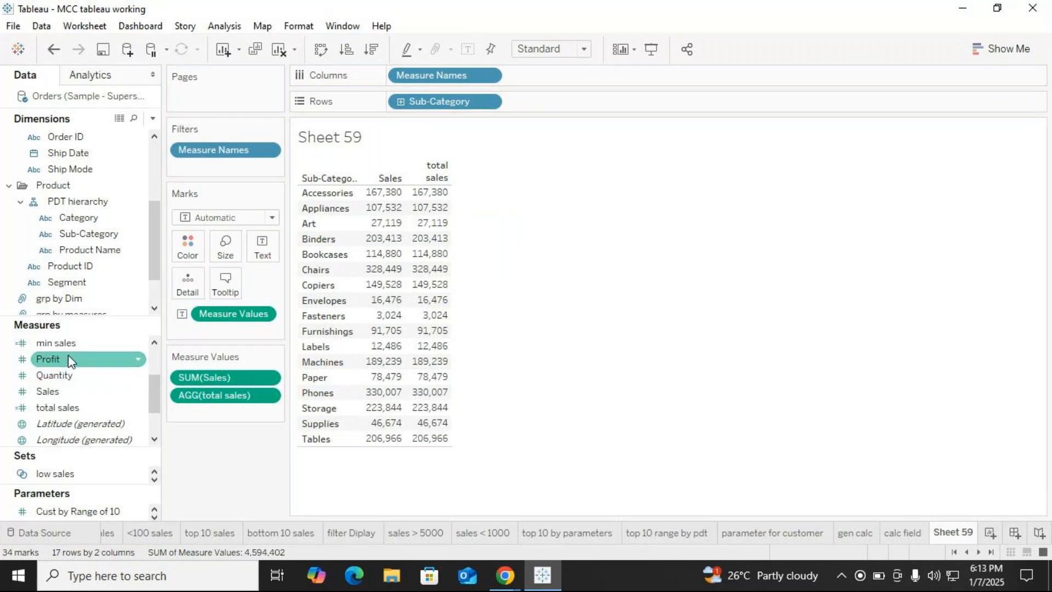
{"action": "scroll", "coordinate": [83, 384], "scroll_direction": "up", "scroll_amount": 2}
{"action": "left_click", "coordinate": [83, 344]}
{"action": "left_click_drag", "start_coordinate": [83, 347], "coordinate": [431, 296]}
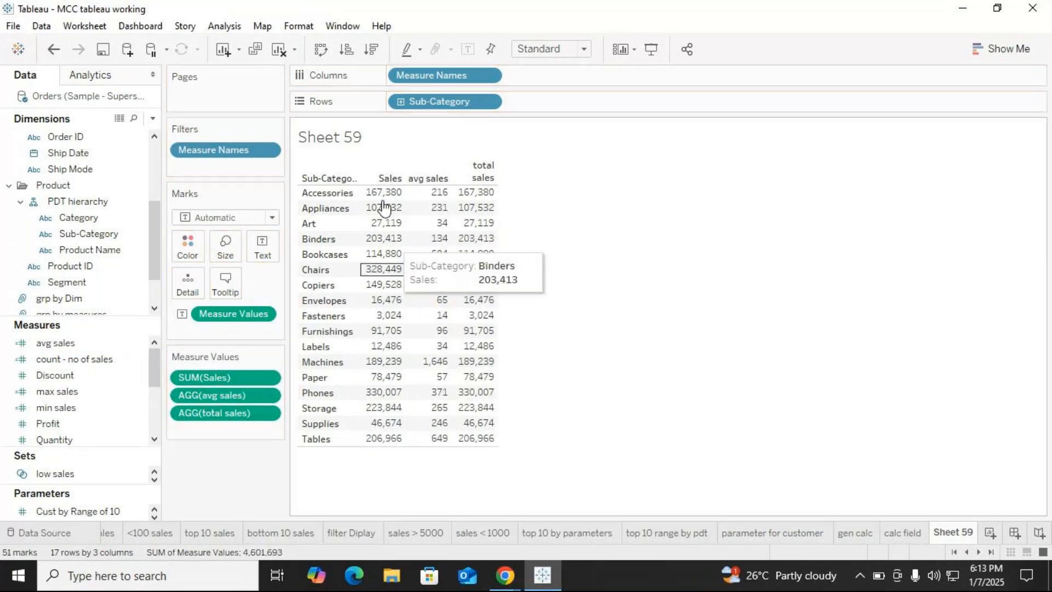
Add the min sales and max sales calculated fields as columns in the sub-category table.
{"action": "left_click", "coordinate": [83, 409]}
{"action": "left_click_drag", "start_coordinate": [85, 410], "coordinate": [464, 277]}
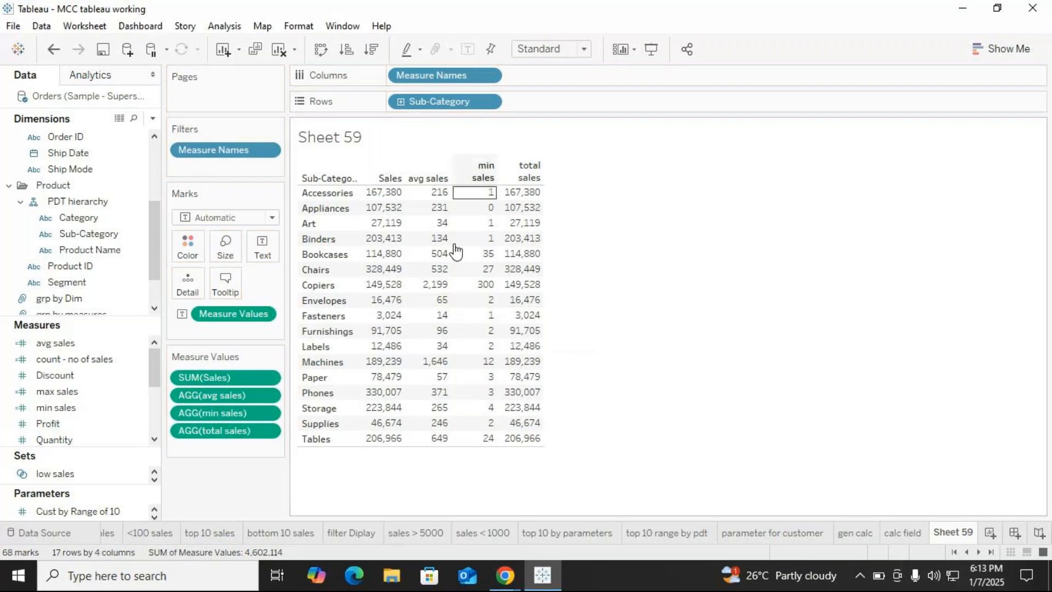
{"action": "left_click", "coordinate": [54, 410]}
{"action": "left_click_drag", "start_coordinate": [54, 410], "coordinate": [469, 296]}
{"action": "left_click", "coordinate": [57, 408]}
{"action": "left_click_drag", "start_coordinate": [58, 402], "coordinate": [452, 304]}
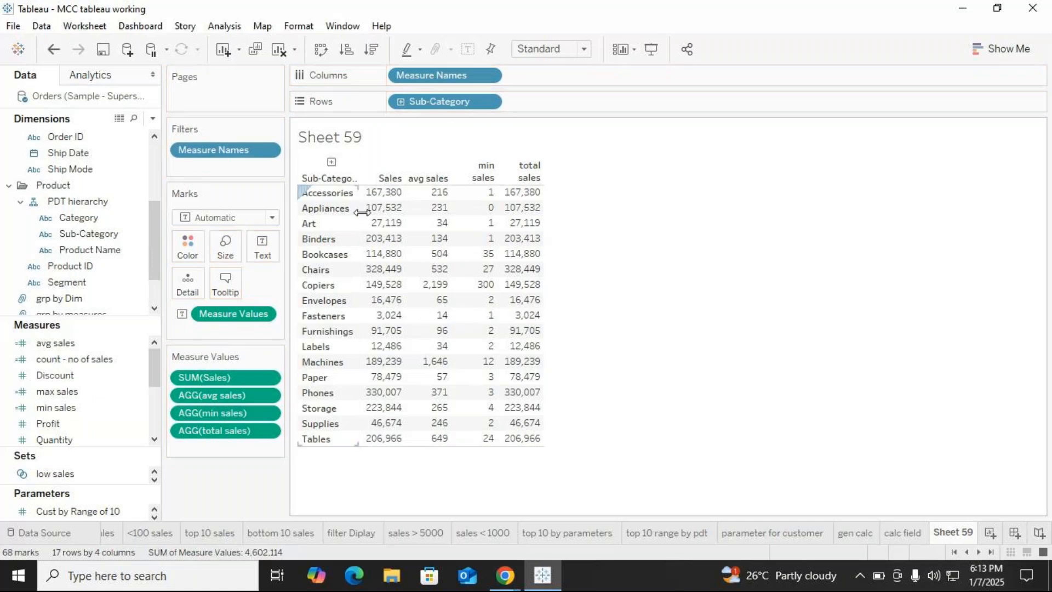
{"action": "left_click_drag", "start_coordinate": [57, 392], "coordinate": [454, 324]}
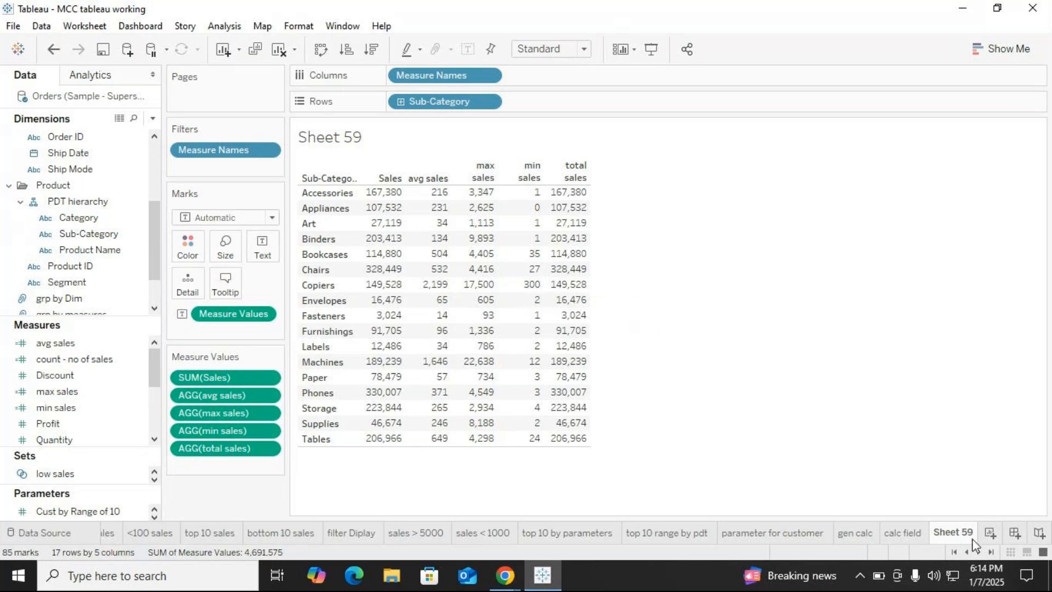
Add another new worksheet and list Ship Mode as its rows.
{"action": "left_click", "coordinate": [987, 535]}
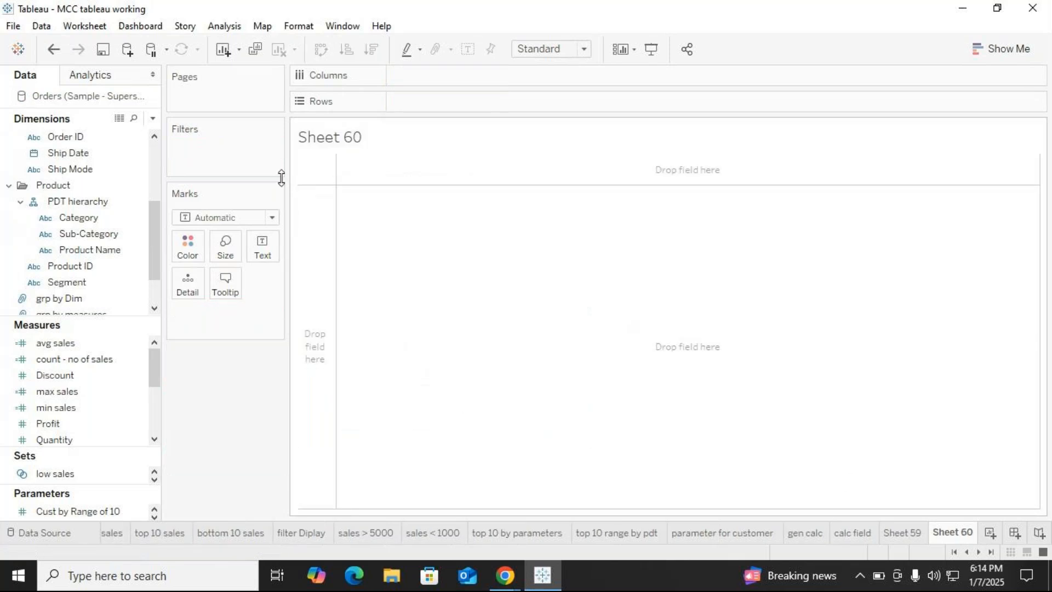
{"action": "left_click", "coordinate": [92, 237]}
{"action": "scroll", "coordinate": [77, 221], "scroll_direction": "up", "scroll_amount": 2}
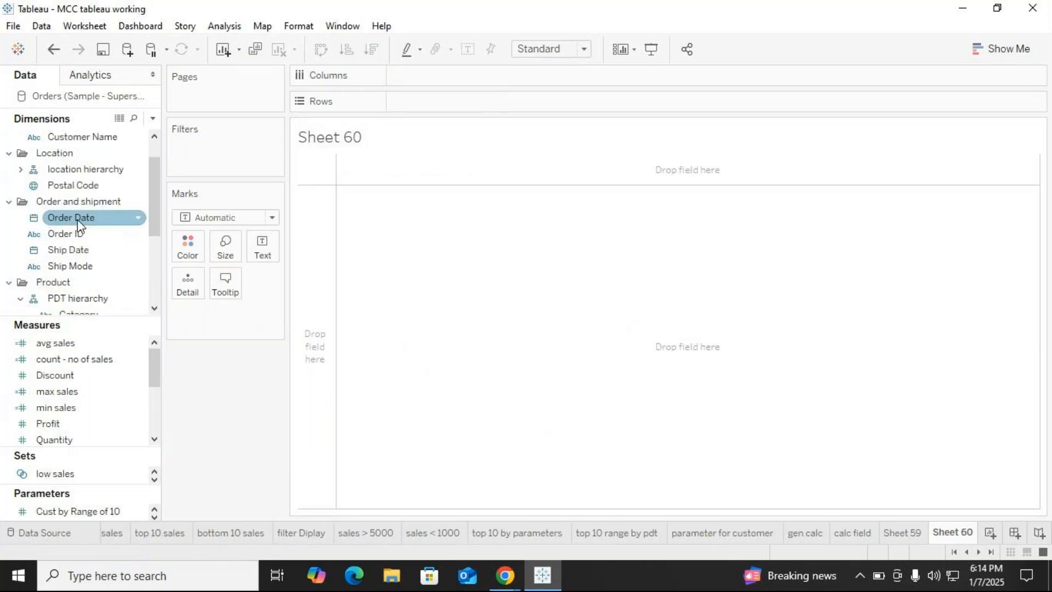
{"action": "mouse_move", "coordinate": [71, 267]}
{"action": "left_mouse_down"}
{"action": "mouse_move", "coordinate": [315, 228]}
{"action": "mouse_move", "coordinate": [398, 240]}
{"action": "left_mouse_up"}
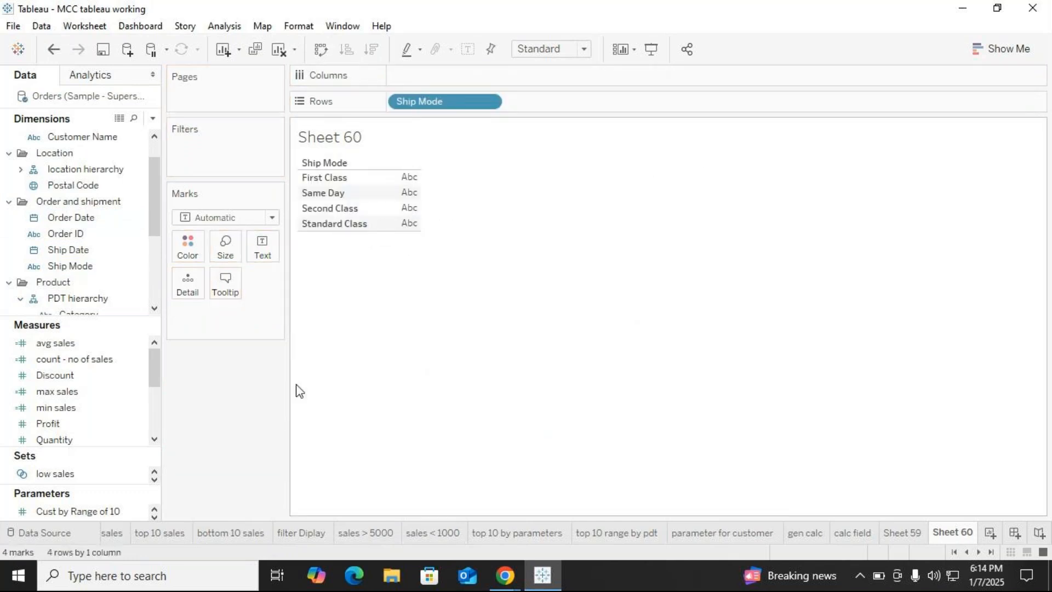
Fill the Ship Mode table with the total sales, avg sales, min sales and max sales calculated fields.
{"action": "scroll", "coordinate": [69, 398], "scroll_direction": "down", "scroll_amount": 1}
{"action": "left_click_drag", "start_coordinate": [74, 425], "coordinate": [393, 233]}
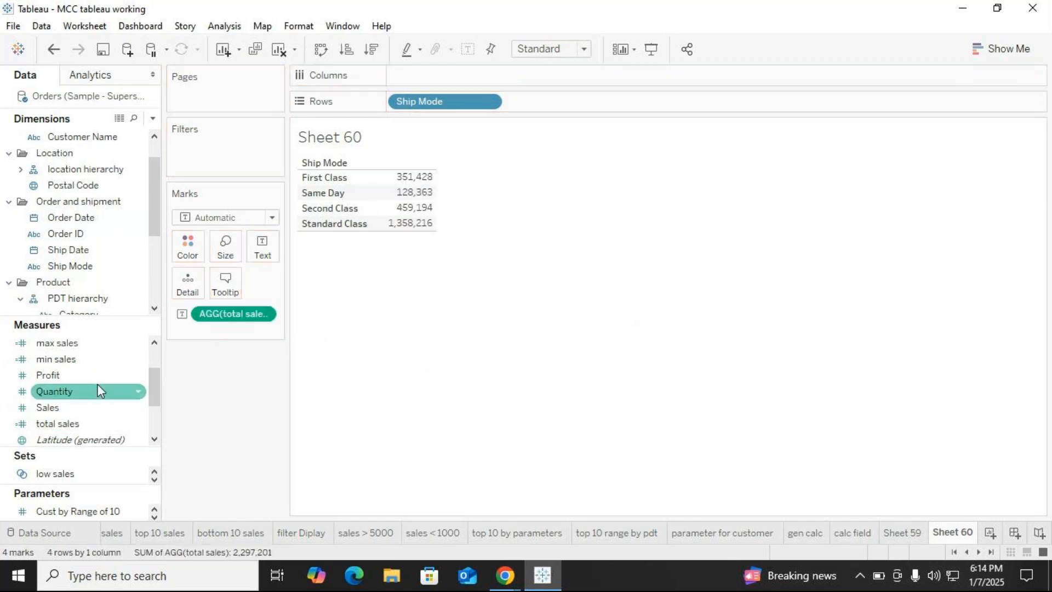
{"action": "scroll", "coordinate": [104, 384], "scroll_direction": "up", "scroll_amount": 1}
{"action": "left_click_drag", "start_coordinate": [70, 345], "coordinate": [406, 204]}
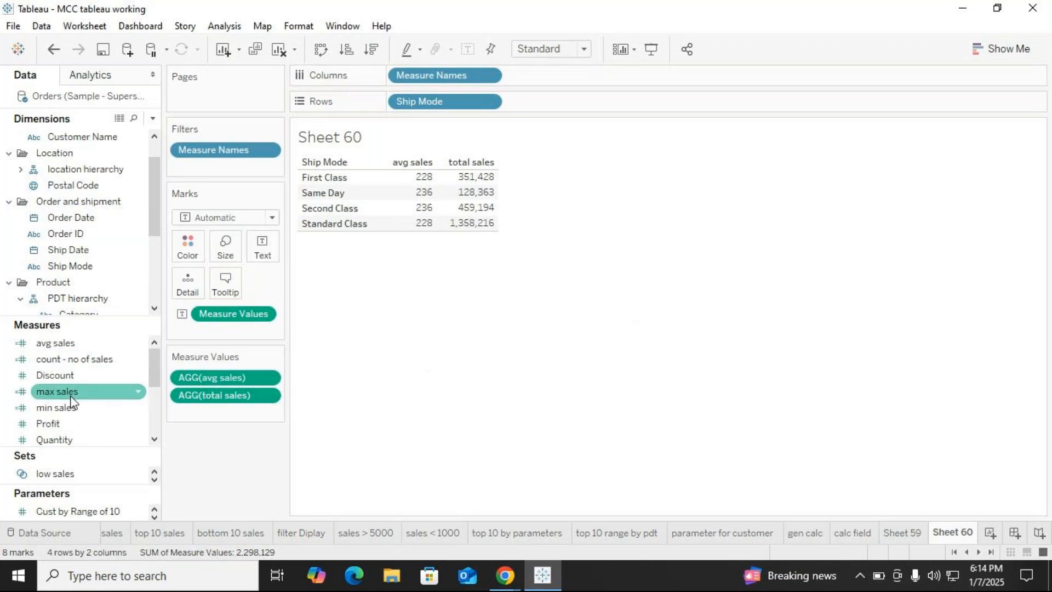
{"action": "left_click_drag", "start_coordinate": [71, 406], "coordinate": [433, 207]}
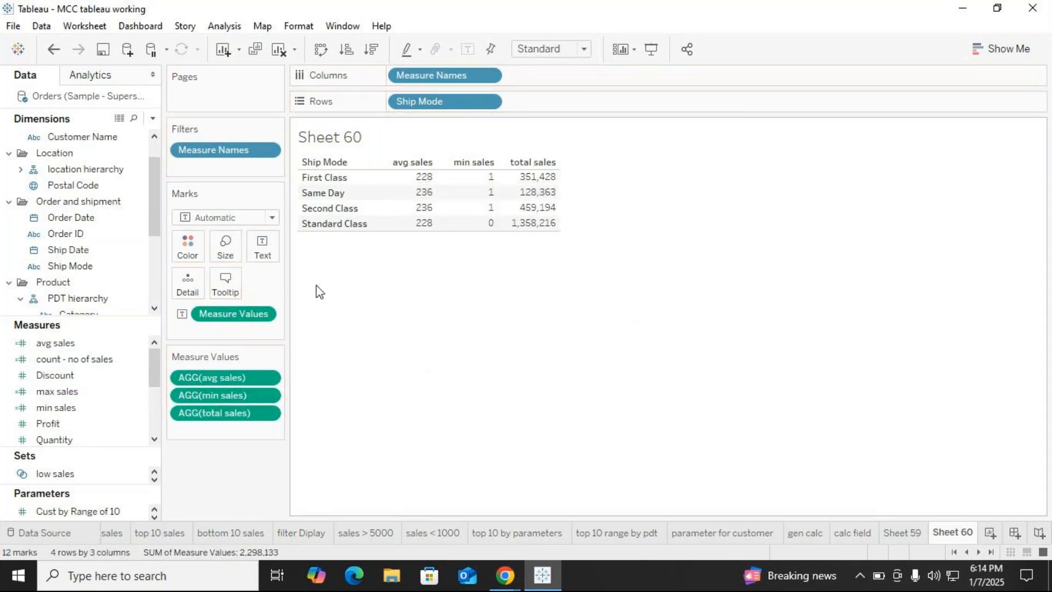
{"action": "left_click", "coordinate": [98, 383]}
{"action": "left_click_drag", "start_coordinate": [98, 379], "coordinate": [466, 217]}
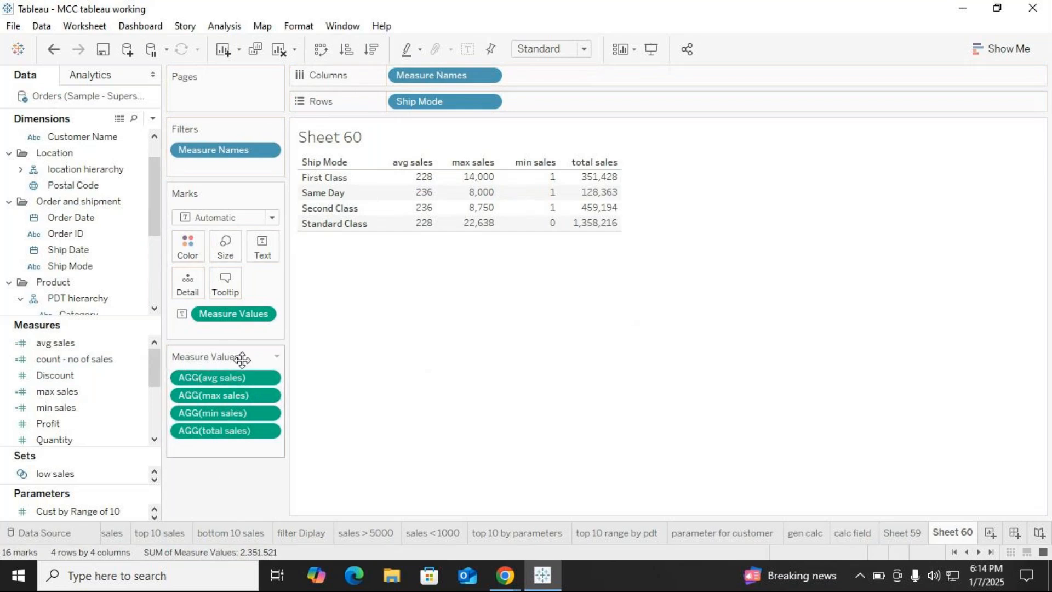
Reorder the Ship Mode table's measures as total sales, avg sales, max sales and min sales.
{"action": "mouse_move", "coordinate": [218, 443]}
{"action": "left_mouse_down"}
{"action": "mouse_move", "coordinate": [239, 378]}
{"action": "mouse_move", "coordinate": [218, 370]}
{"action": "left_mouse_up"}
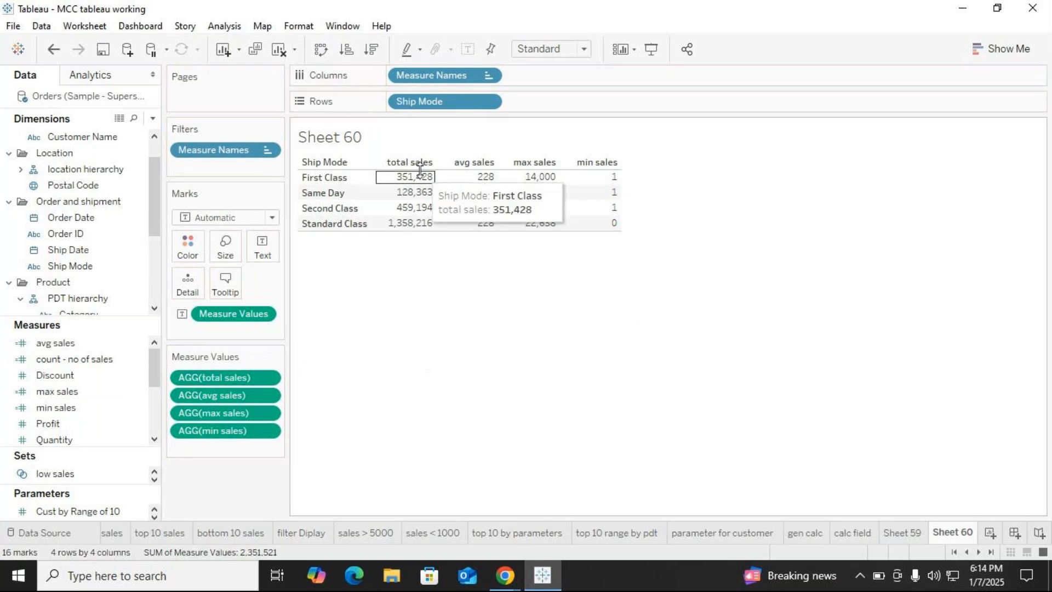
{"action": "left_click_drag", "start_coordinate": [236, 419], "coordinate": [237, 443]}
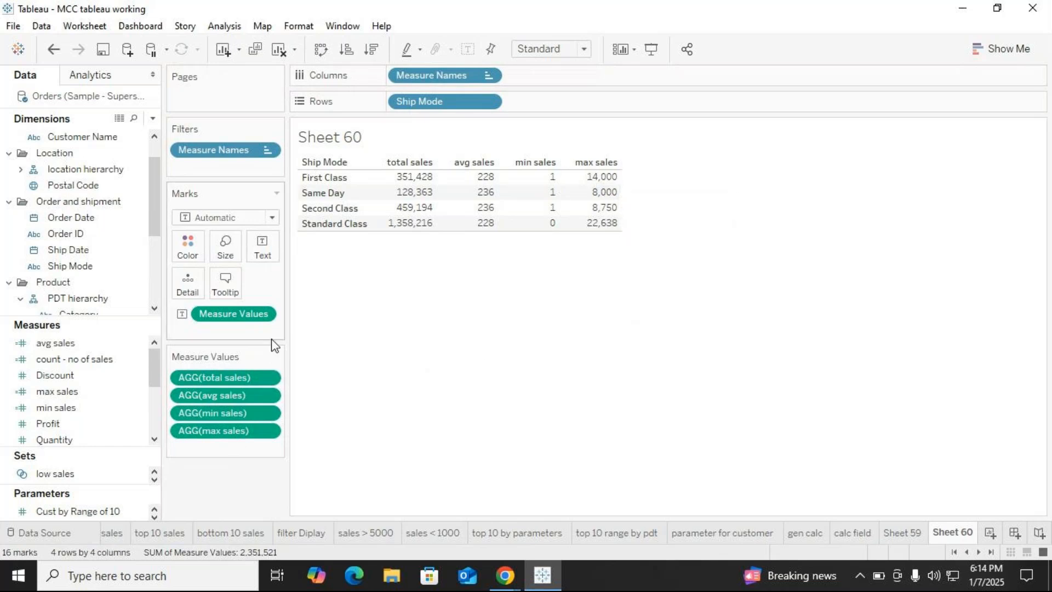
{"action": "left_click_drag", "start_coordinate": [216, 414], "coordinate": [226, 445]}
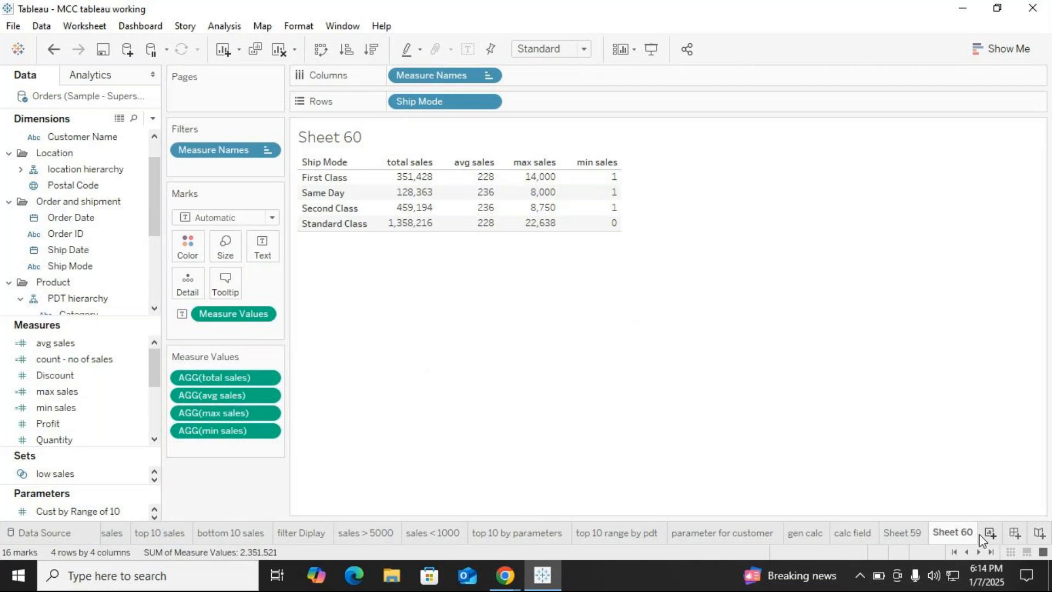
Rename the sub-category worksheet, Sheet 59, as calc field 1.
{"action": "right_click", "coordinate": [903, 535]}
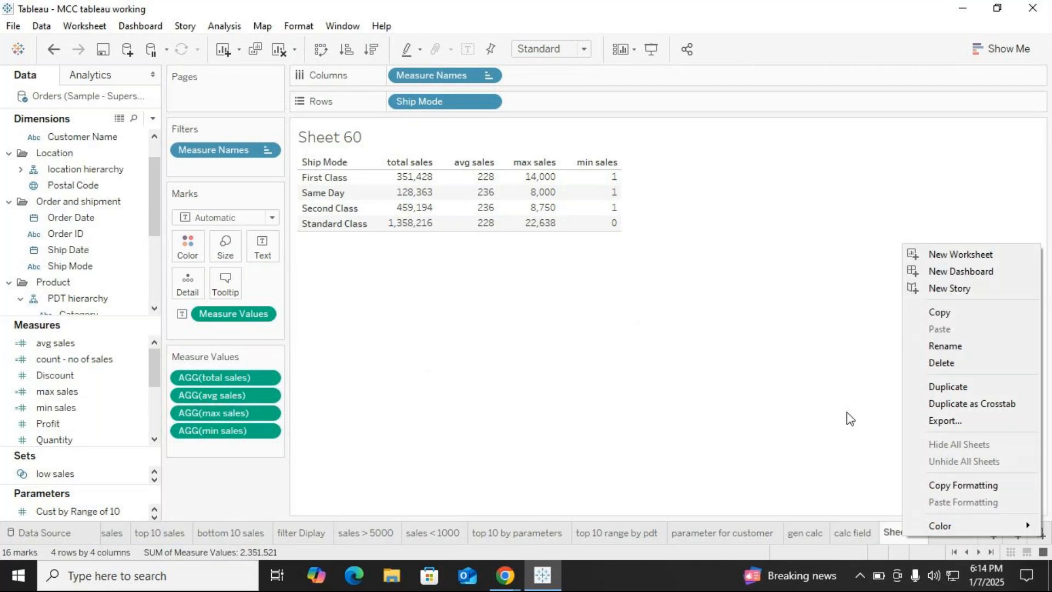
{"action": "left_click", "coordinate": [948, 347]}
{"action": "type", "text": "calc fie"}
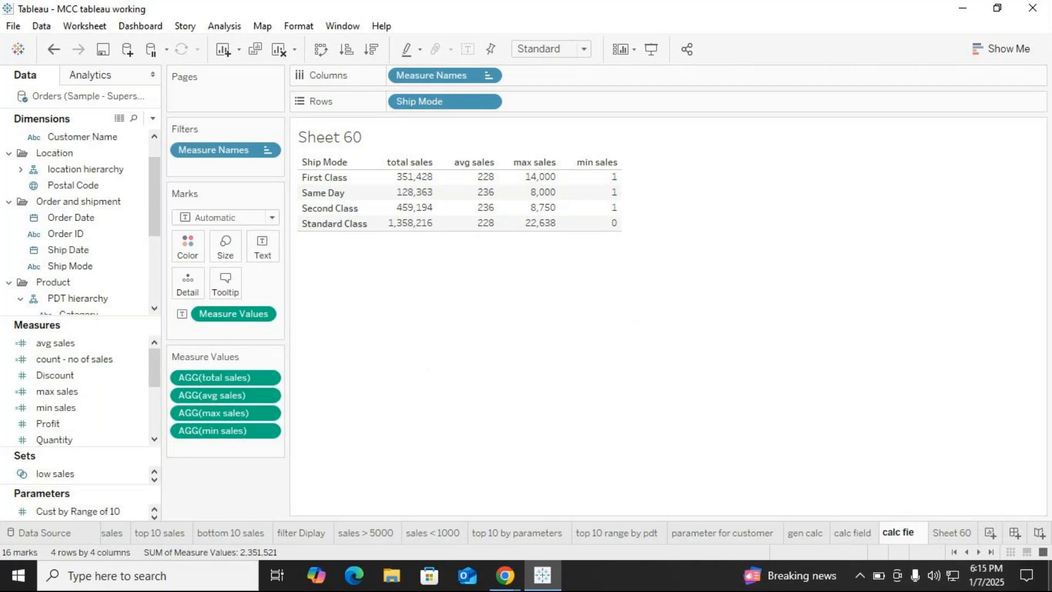
{"action": "type", "text": "ld 1"}
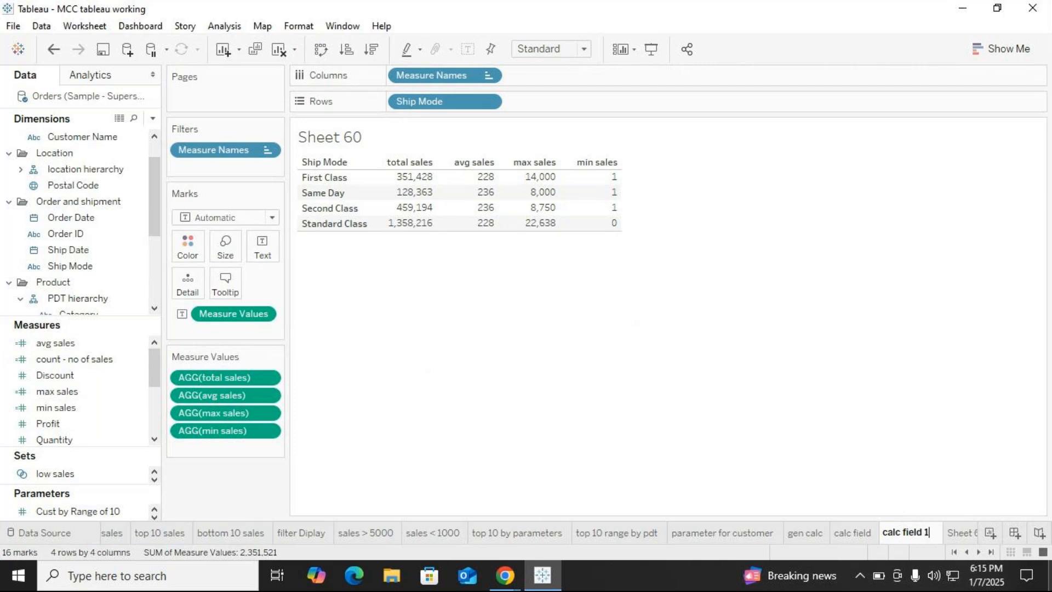
{"action": "left_click", "coordinate": [965, 538]}
Rename the Ship Mode worksheet as calc field 2 and add a new blank worksheet after it.
{"action": "right_click", "coordinate": [965, 538]}
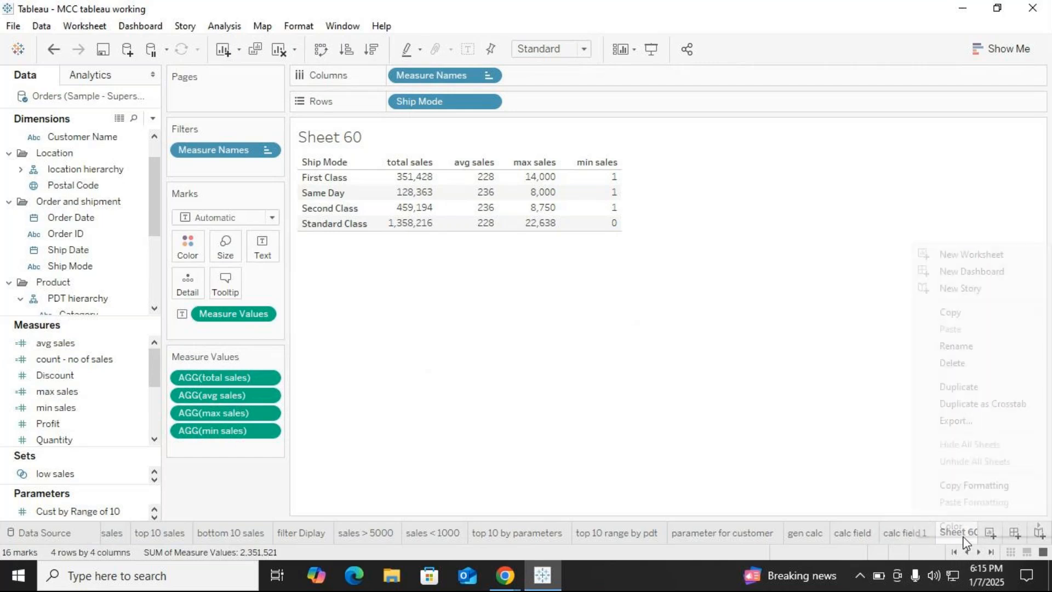
{"action": "left_click", "coordinate": [959, 346]}
{"action": "type", "text": "calc f"}
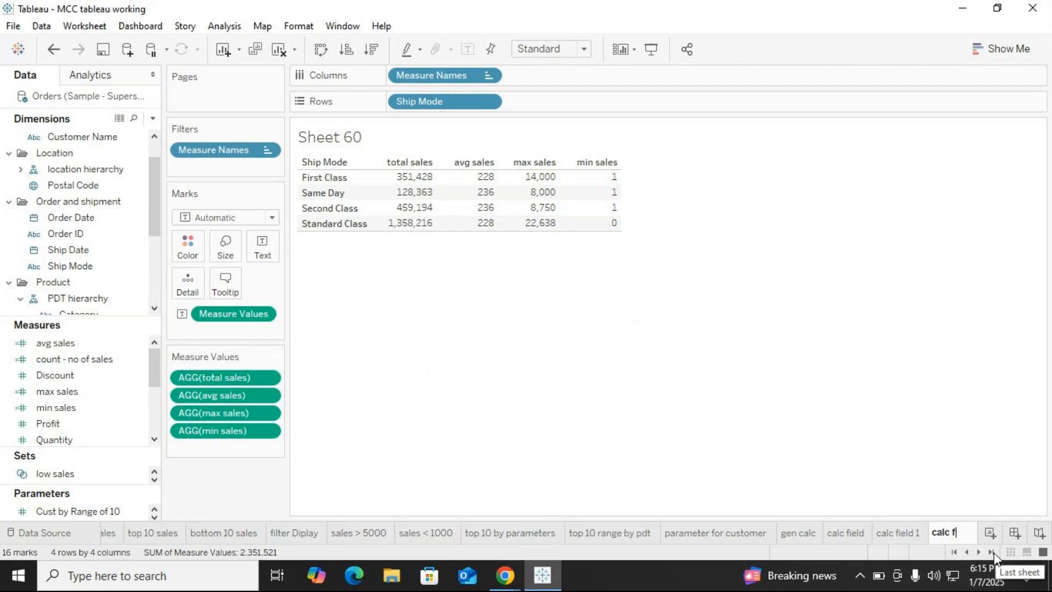
{"action": "type", "text": "ield 2"}
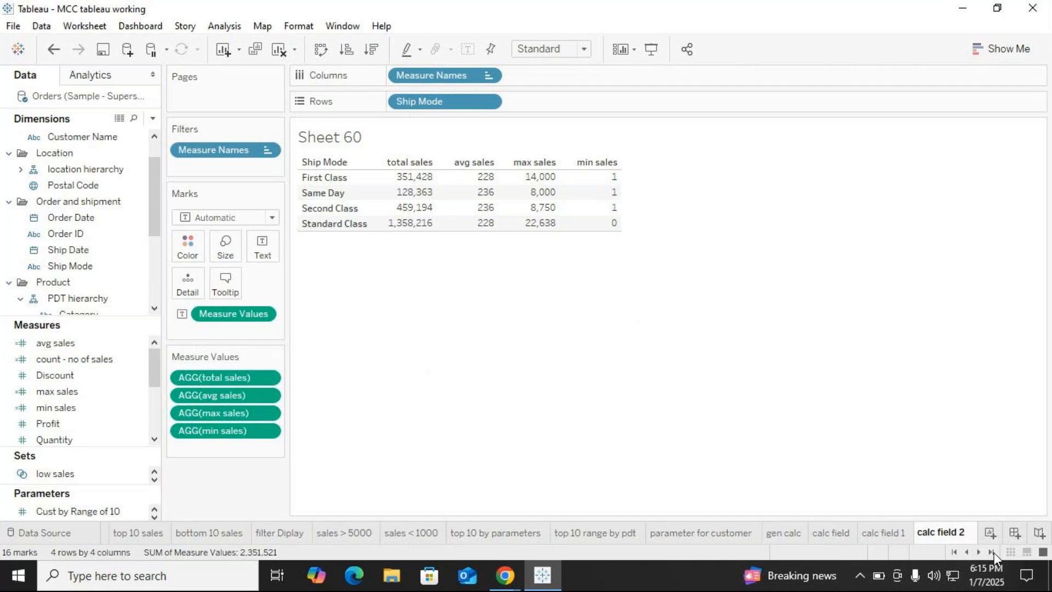
{"action": "key", "text": "Return"}
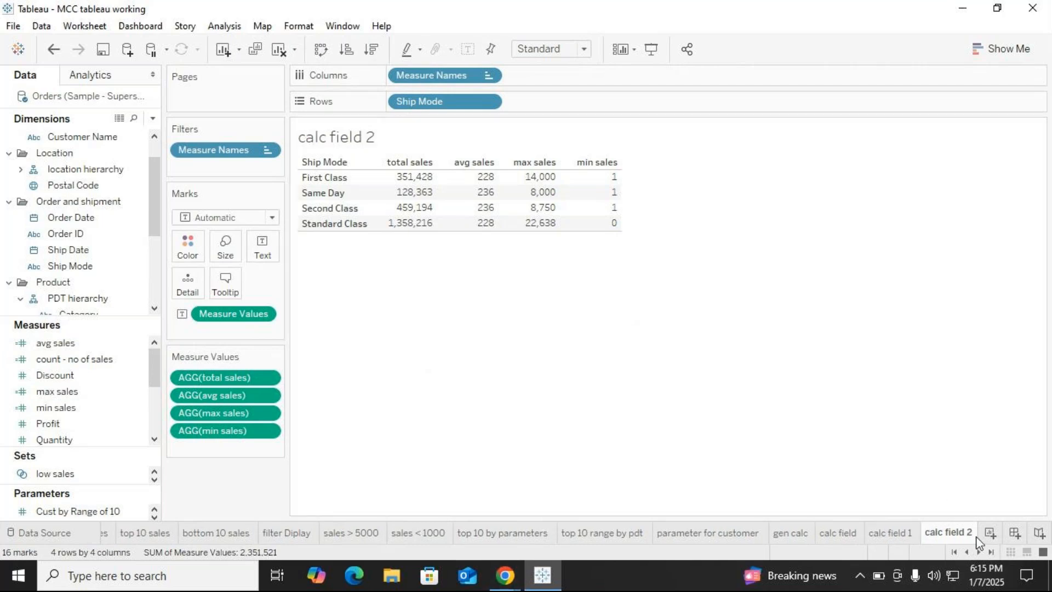
{"action": "left_click", "coordinate": [990, 533]}
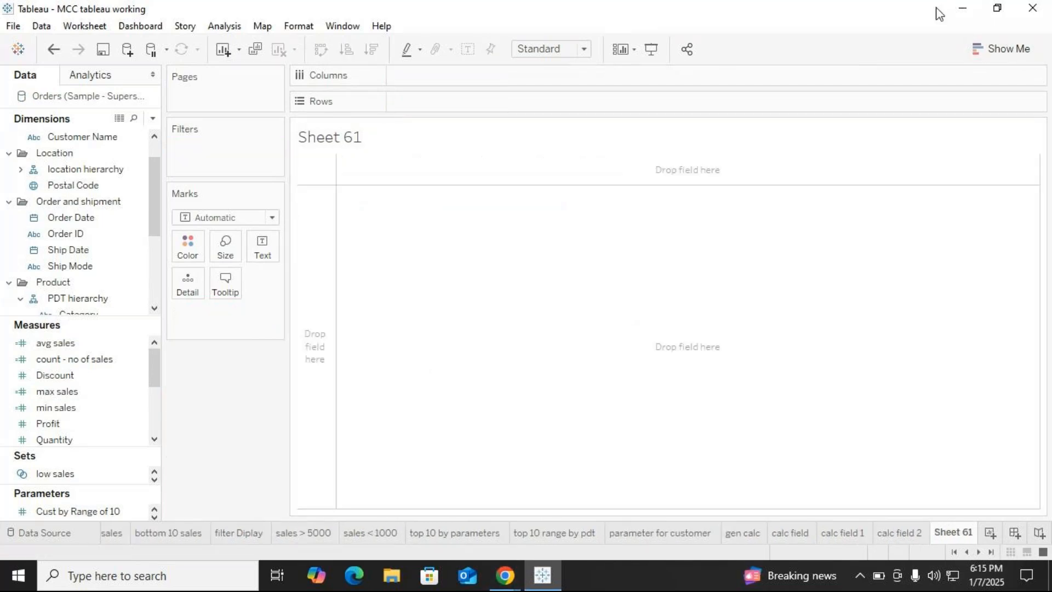
{"action": "left_click", "coordinate": [963, 8]}
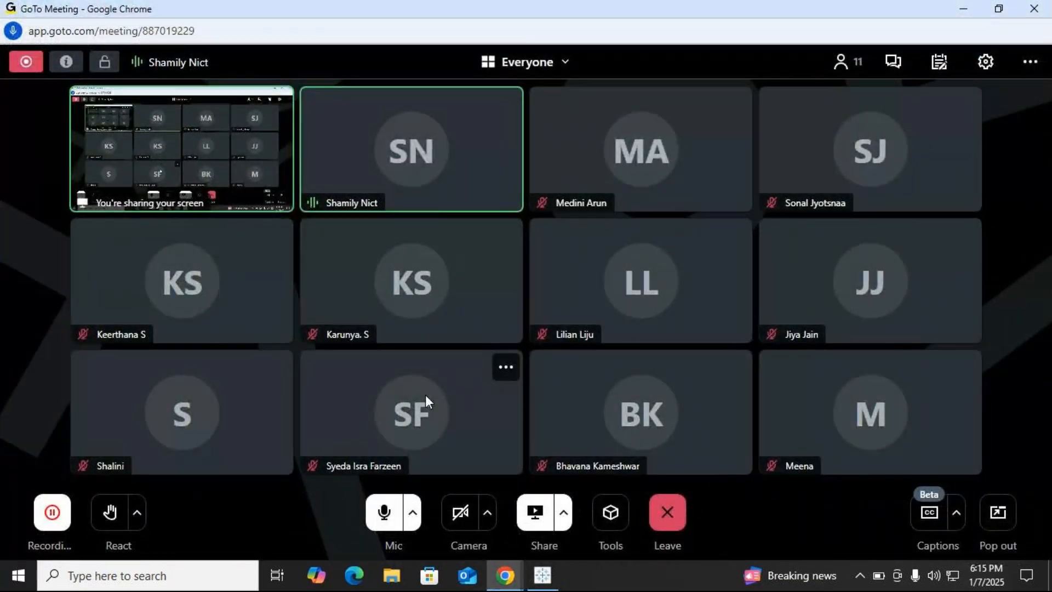
{"action": "left_click", "coordinate": [541, 581]}
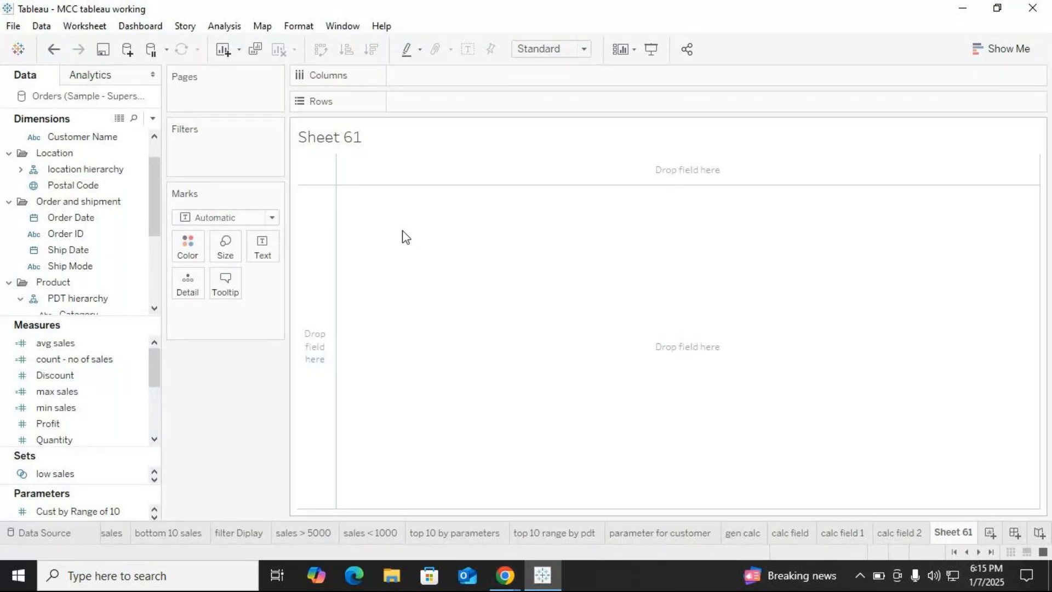
List the Customer Name dimension as rows on Sheet 61.
{"action": "scroll", "coordinate": [40, 215], "scroll_direction": "up", "scroll_amount": 1}
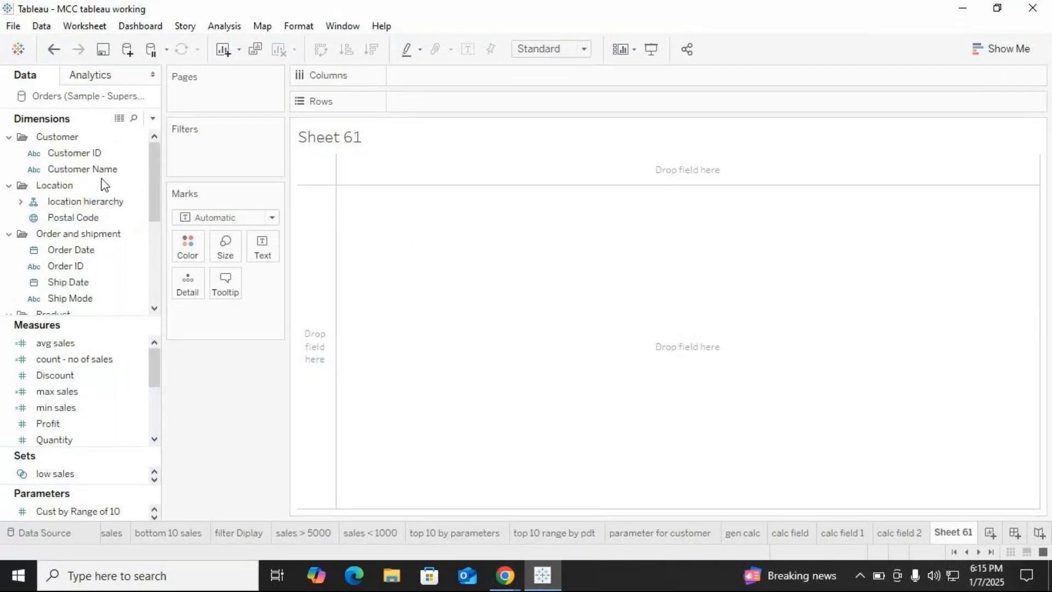
{"action": "left_click_drag", "start_coordinate": [82, 169], "coordinate": [439, 104]}
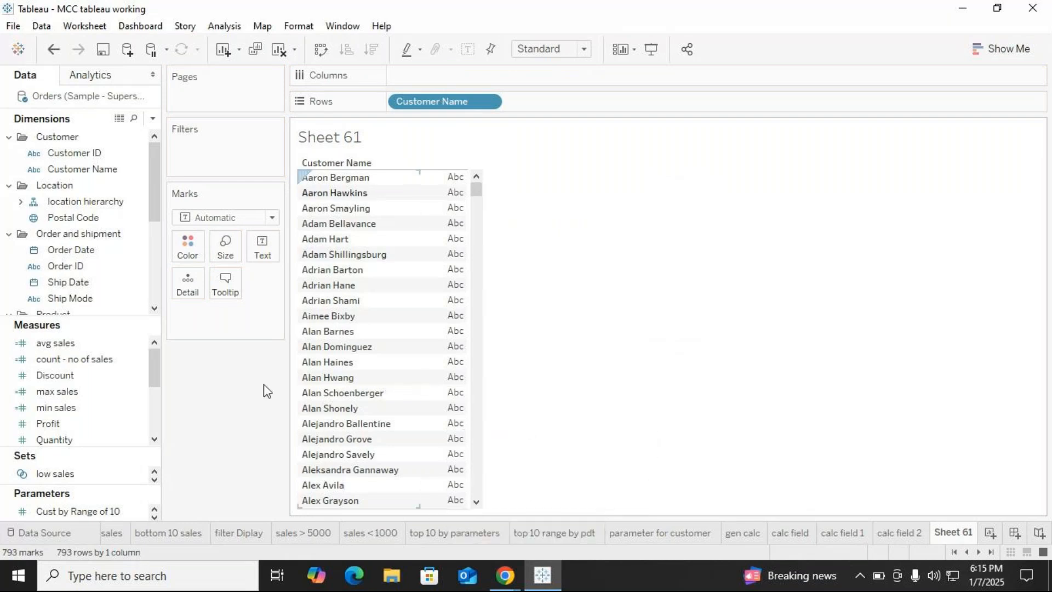
Start a new calculated field and name it no of charc in Cust name.
{"action": "left_click", "coordinate": [152, 119]}
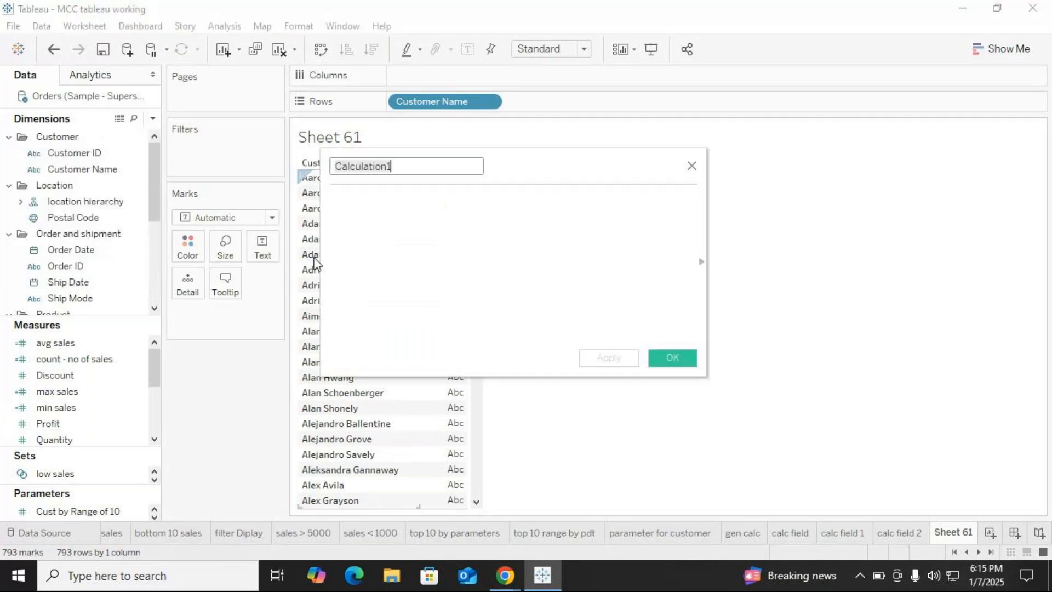
{"action": "key", "text": "BackSpace"}
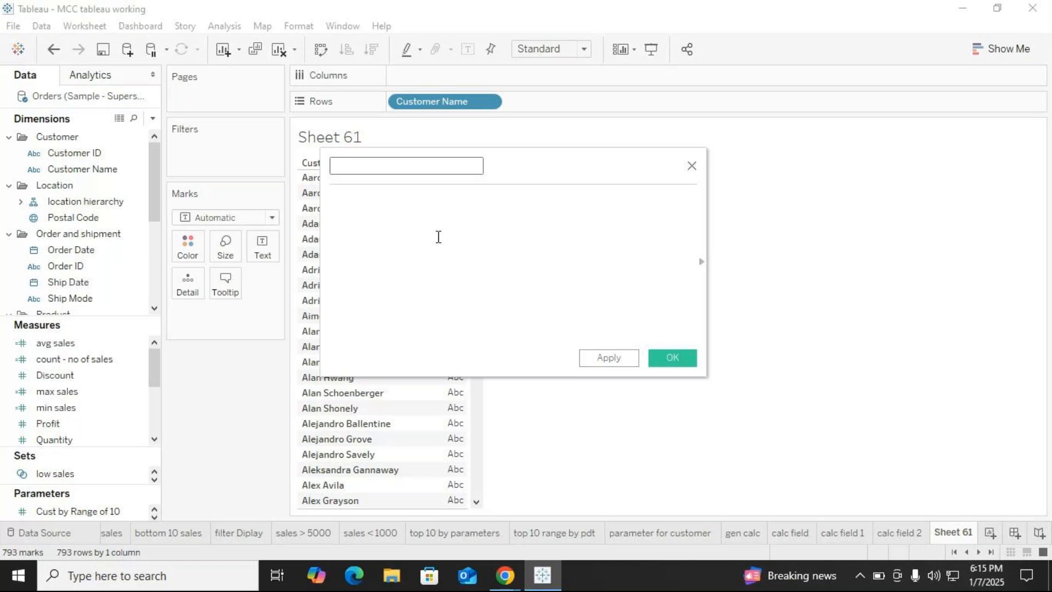
{"action": "type", "text": "co"}
{"action": "key", "text": "BackSpace"}
{"action": "key", "text": "BackSpace"}
{"action": "type", "text": "no"}
{"action": "left_click", "coordinate": [439, 237]}
{"action": "type", "text": "of"}
{"action": "key", "text": "BackSpace"}
{"action": "key", "text": "BackSpace"}
{"action": "type", "text": "of charc in Cust"}
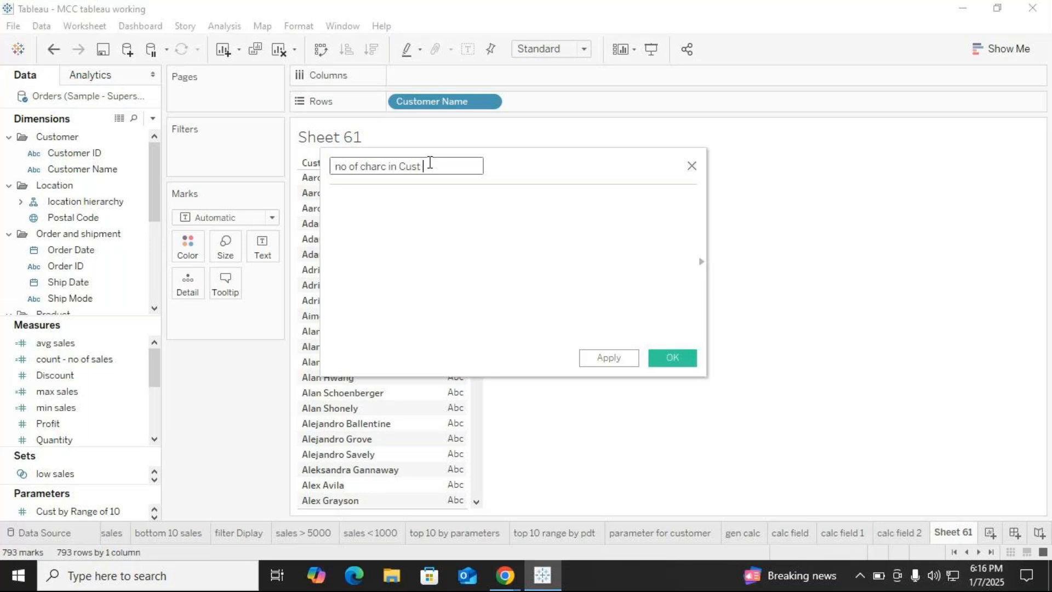
{"action": "type", "text": " name"}
Begin the field's formula with the count function and look up COUNT in the function reference.
{"action": "left_click", "coordinate": [397, 222]}
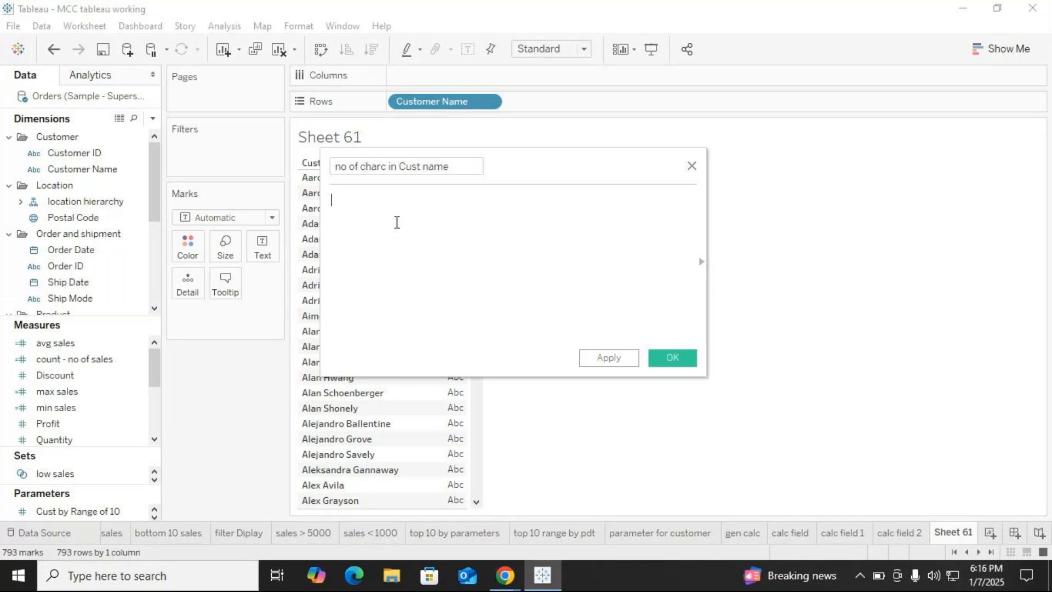
{"action": "type", "text": "co"}
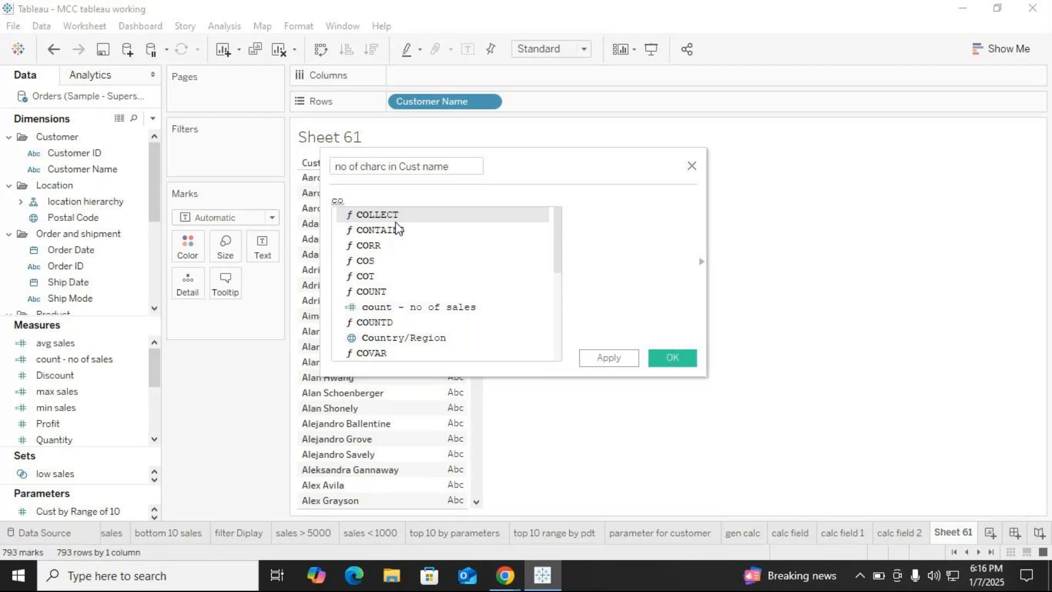
{"action": "type", "text": "ount"}
{"action": "key", "text": "BackSpace"}
{"action": "key", "text": "BackSpace"}
{"action": "key", "text": "BackSpace"}
{"action": "key", "text": "BackSpace"}
{"action": "left_click", "coordinate": [708, 261]}
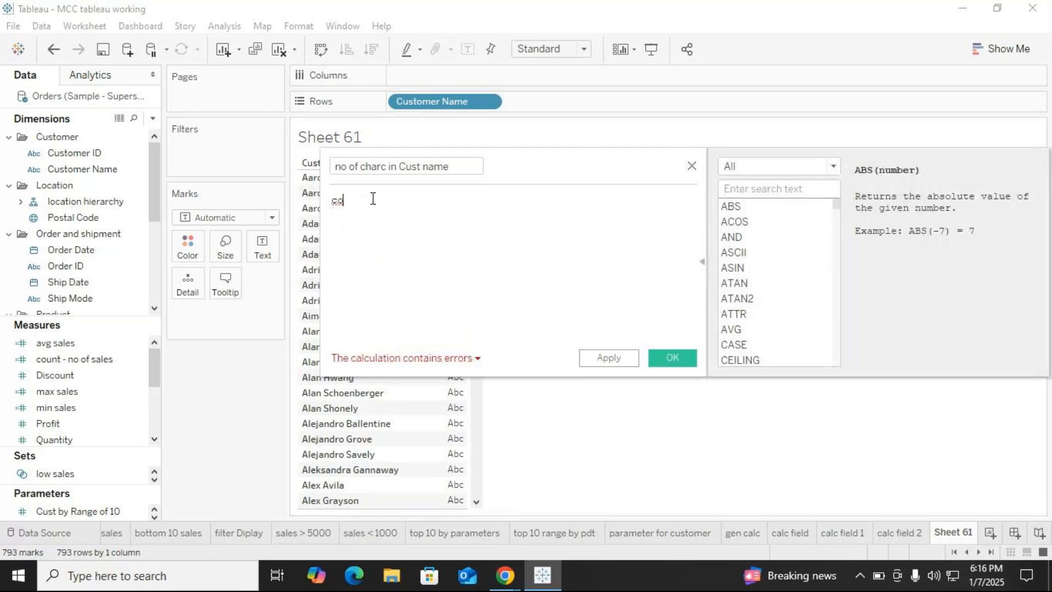
{"action": "type", "text": "unt"}
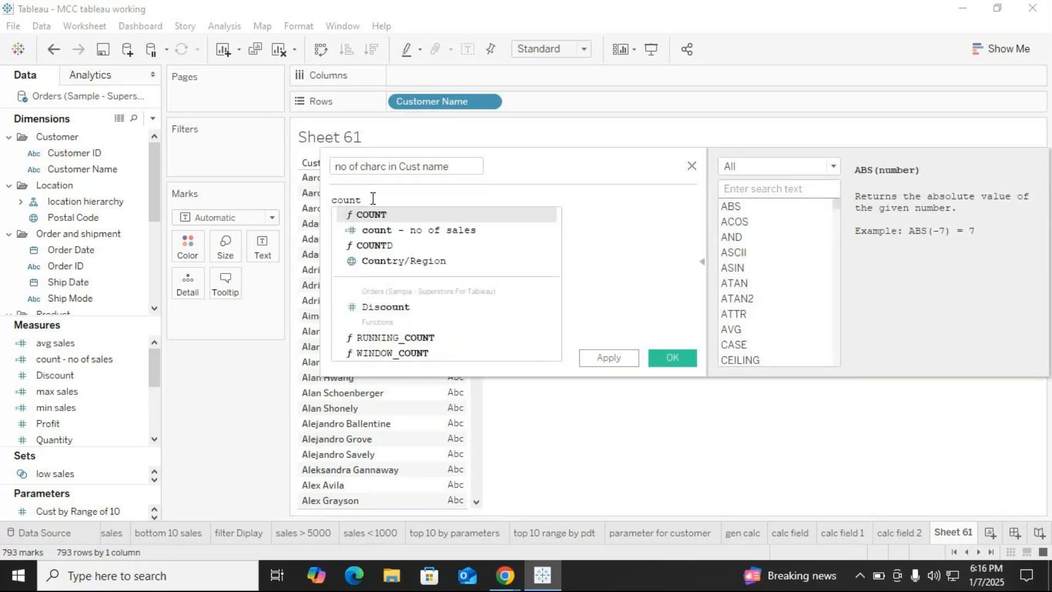
{"action": "type", "text": "("}
{"action": "scroll", "coordinate": [765, 269], "scroll_direction": "down", "scroll_amount": 3}
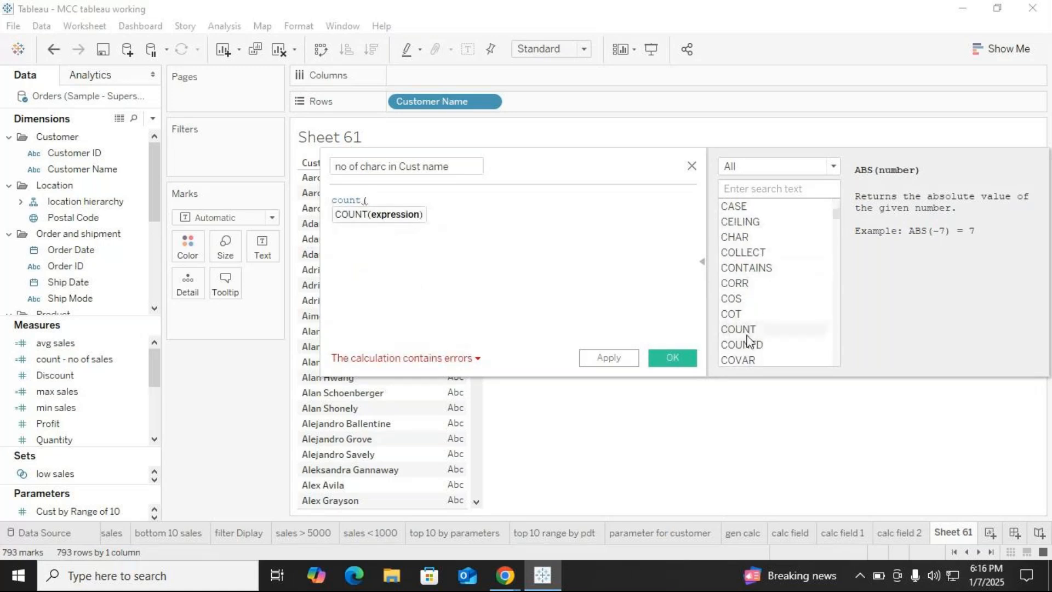
{"action": "left_click", "coordinate": [745, 329]}
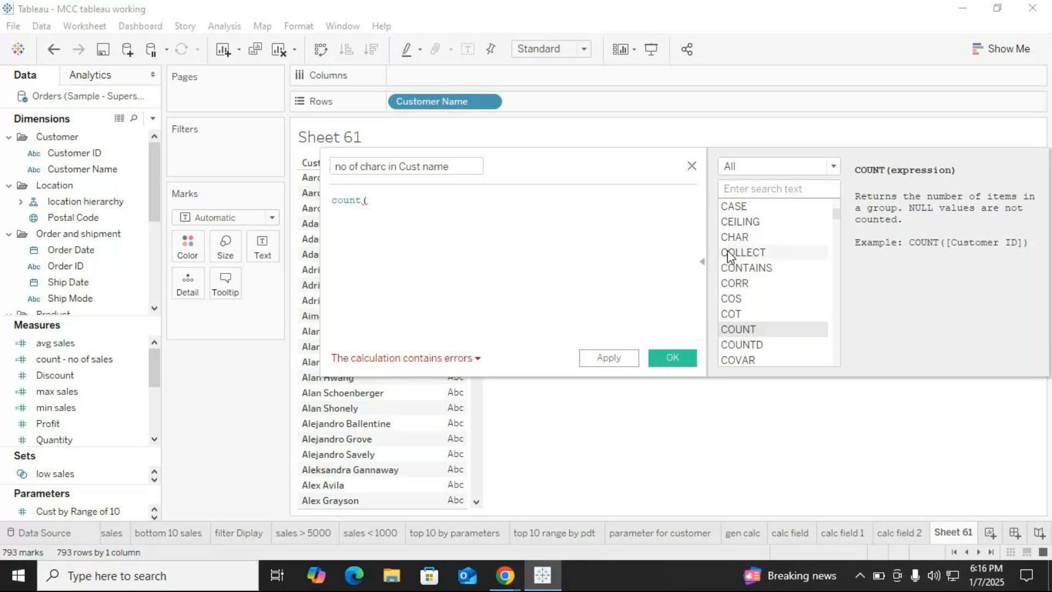
Complete the formula as count([Customer Name]) and save the calculated field.
{"action": "key", "text": "BackSpace"}
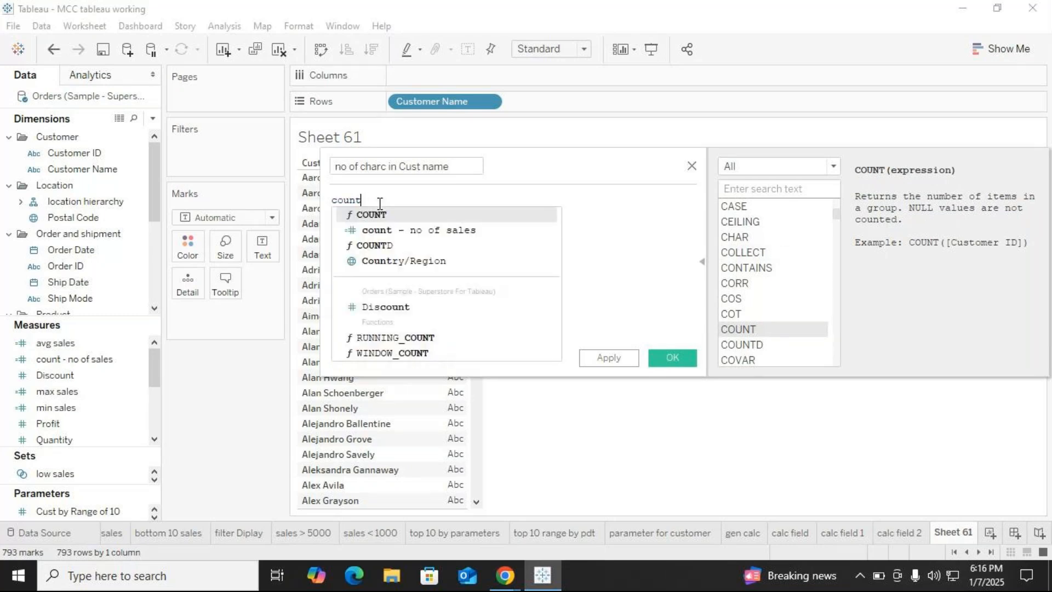
{"action": "type", "text": "("}
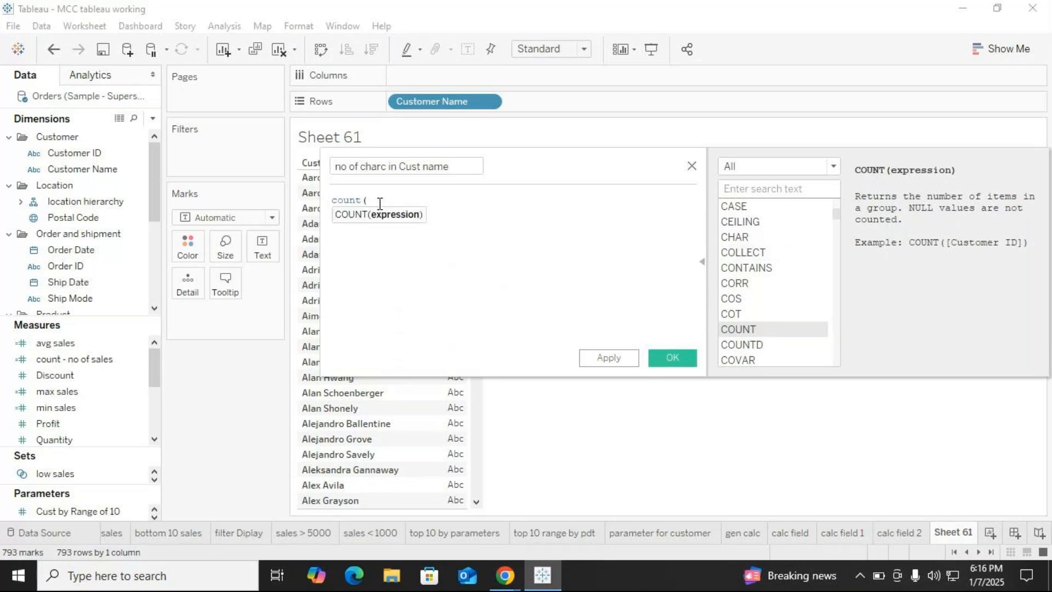
{"action": "type", "text": "cus"}
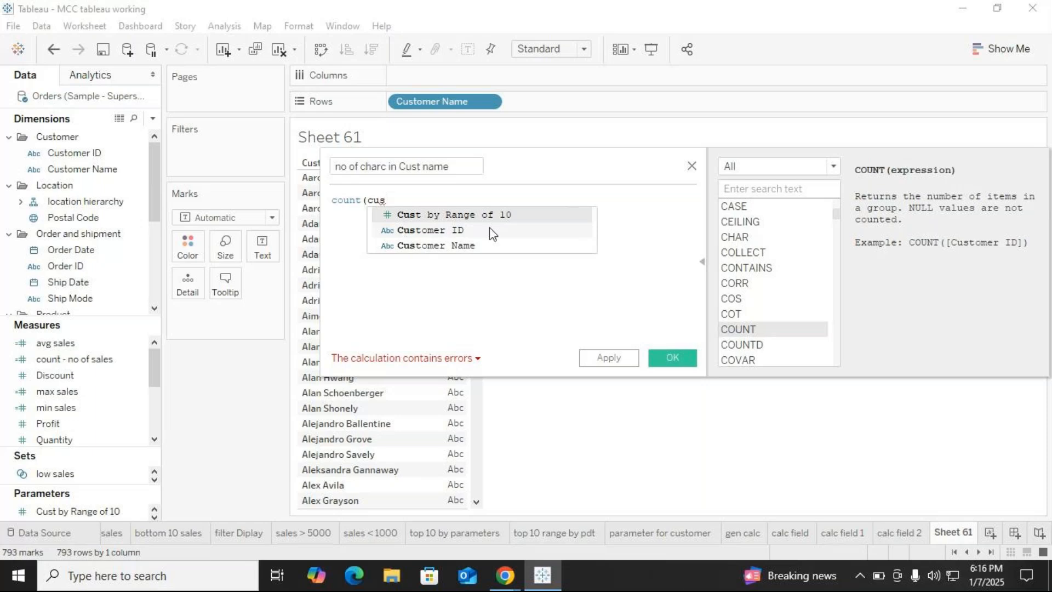
{"action": "left_click", "coordinate": [458, 246]}
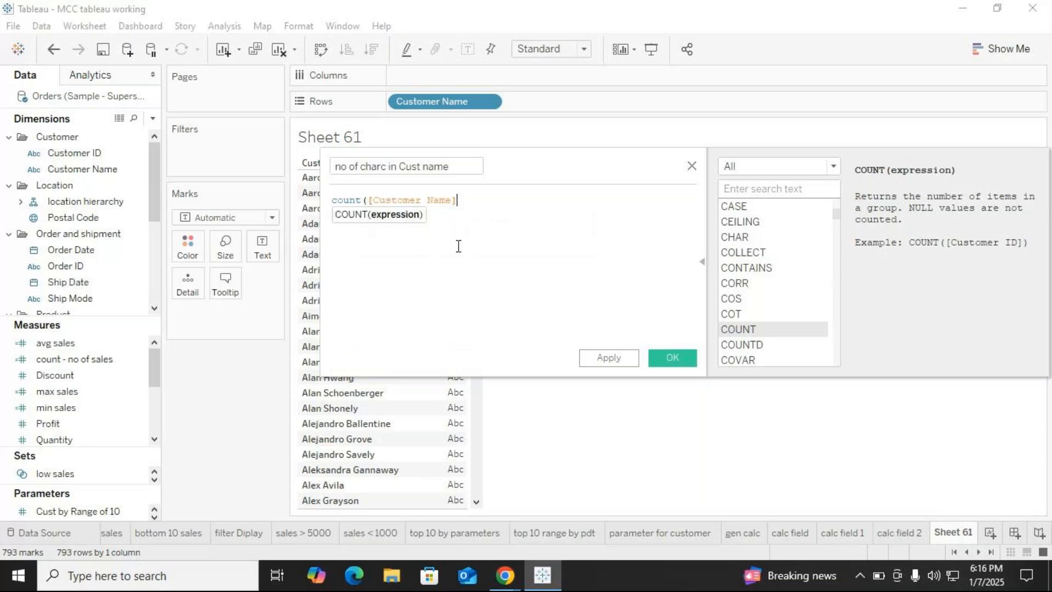
{"action": "type", "text": ")"}
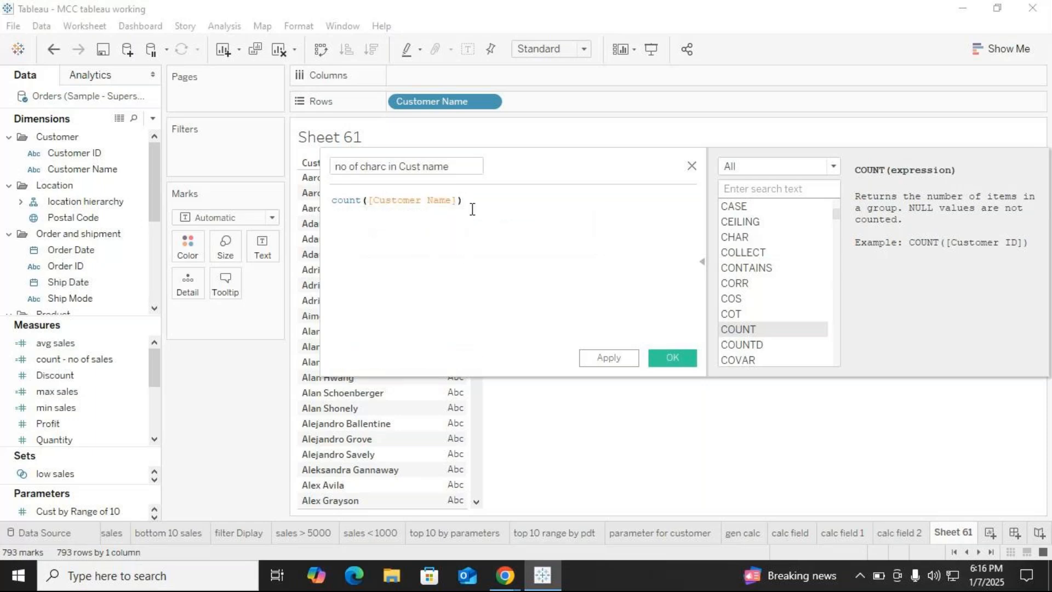
{"action": "left_click", "coordinate": [674, 358]}
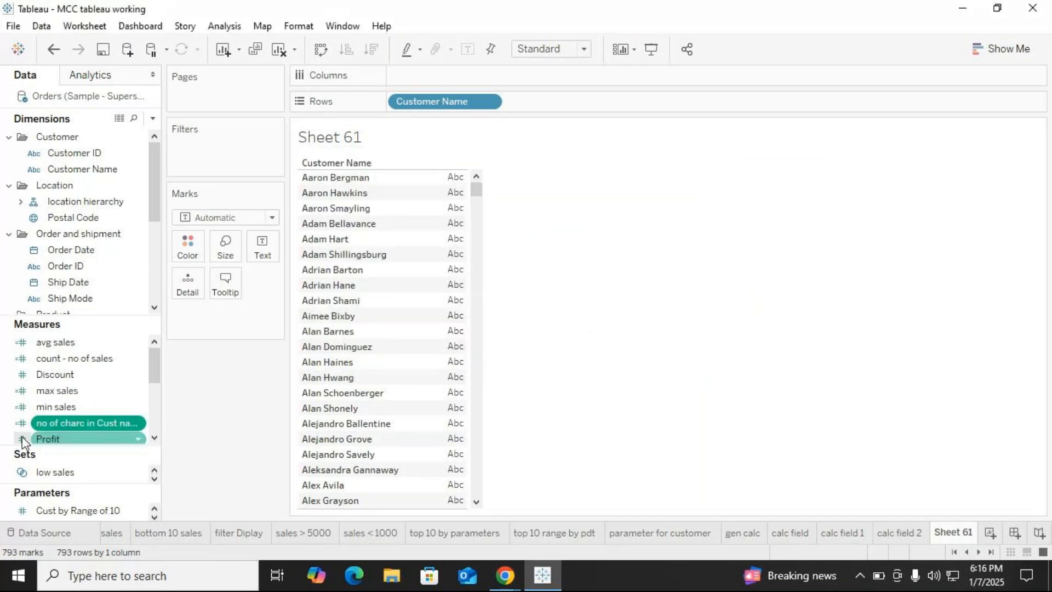
Fill the customer table with no of charc in Cust name and switch that measure to discrete.
{"action": "left_click_drag", "start_coordinate": [47, 422], "coordinate": [435, 274]}
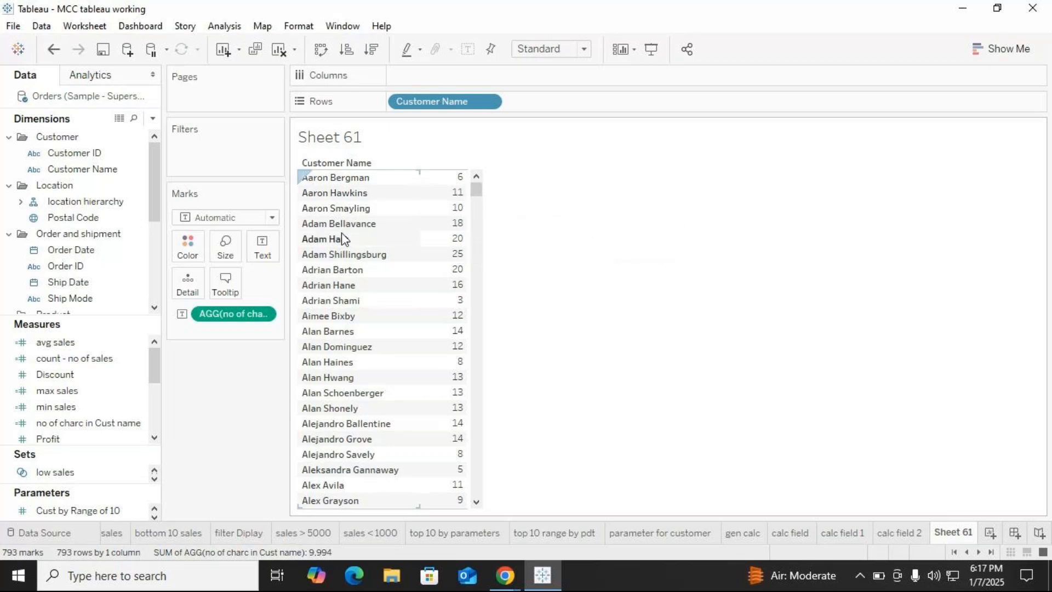
{"action": "mouse_move", "coordinate": [428, 270]}
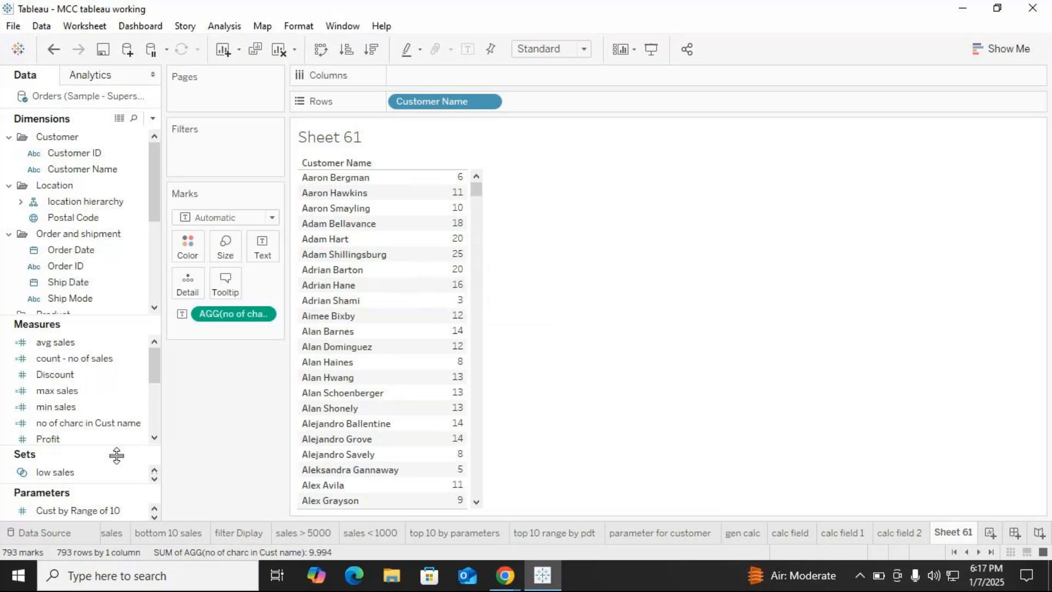
{"action": "left_click", "coordinate": [263, 314]}
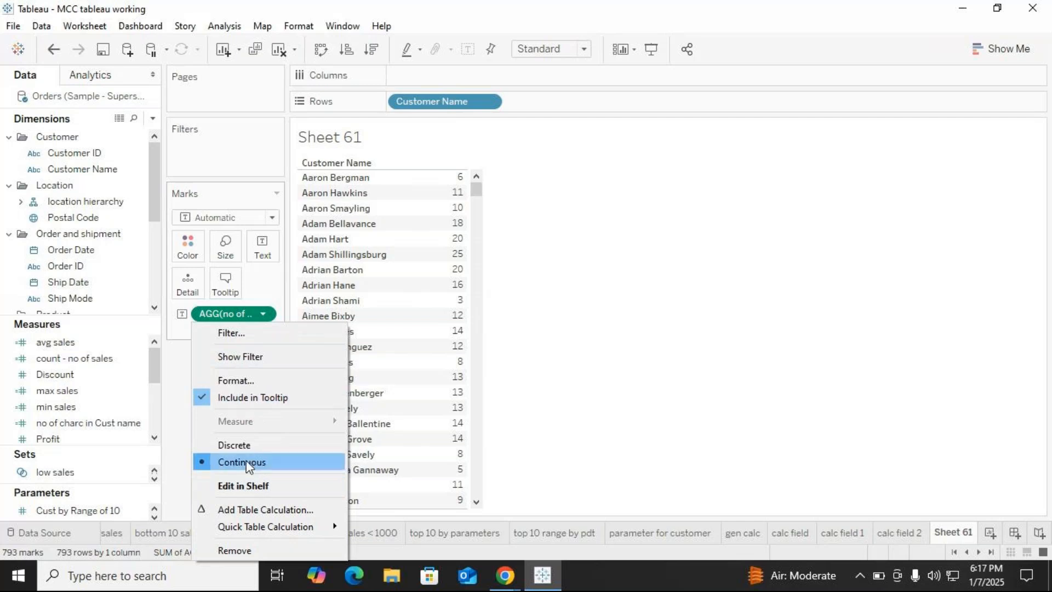
{"action": "left_click", "coordinate": [237, 445]}
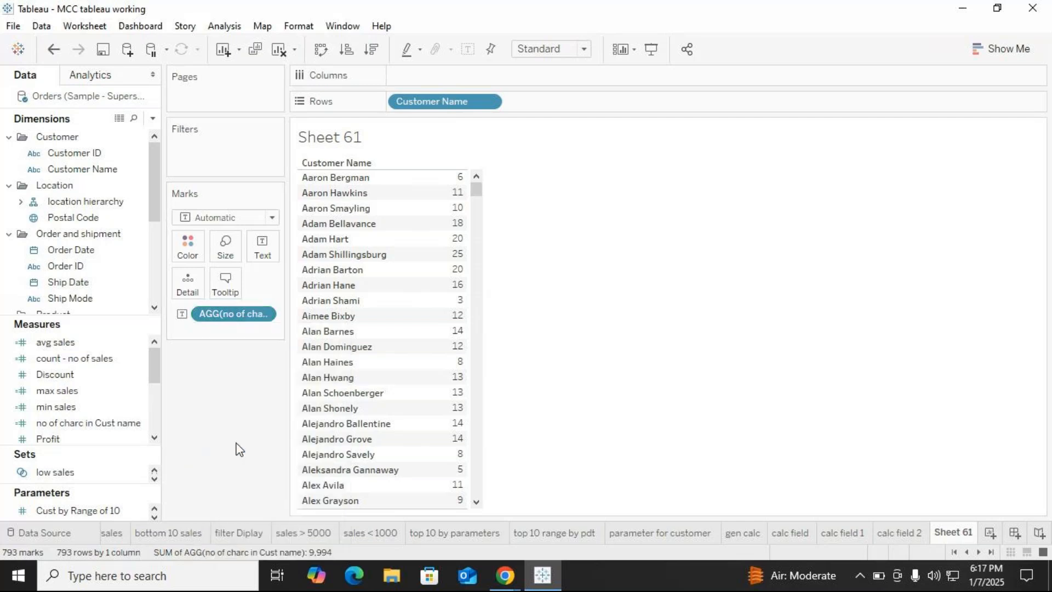
{"action": "right_click", "coordinate": [265, 313]}
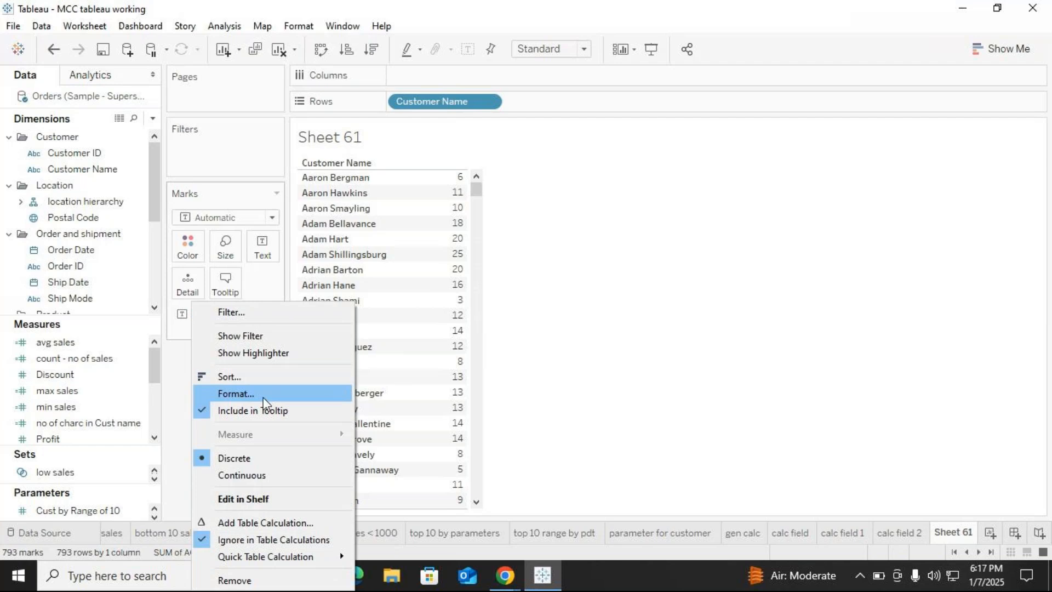
{"action": "left_click", "coordinate": [671, 417]}
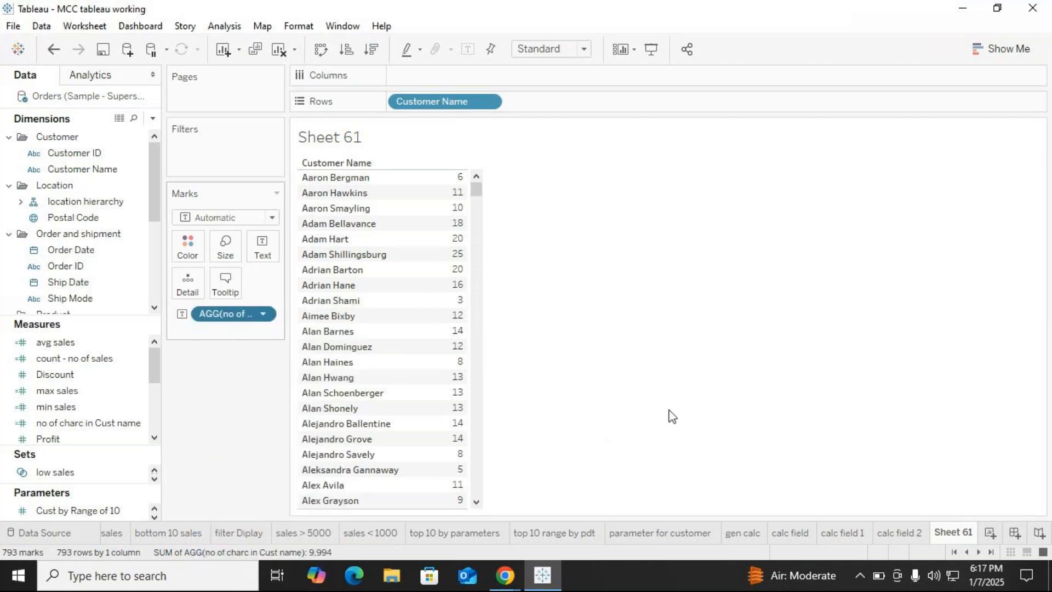
Remove the discrete measure from the customer table and add no of charc in Cust name back as text.
{"action": "left_click_drag", "start_coordinate": [60, 423], "coordinate": [210, 409]}
{"action": "left_click_drag", "start_coordinate": [234, 314], "coordinate": [228, 435]}
{"action": "left_click", "coordinate": [67, 391]}
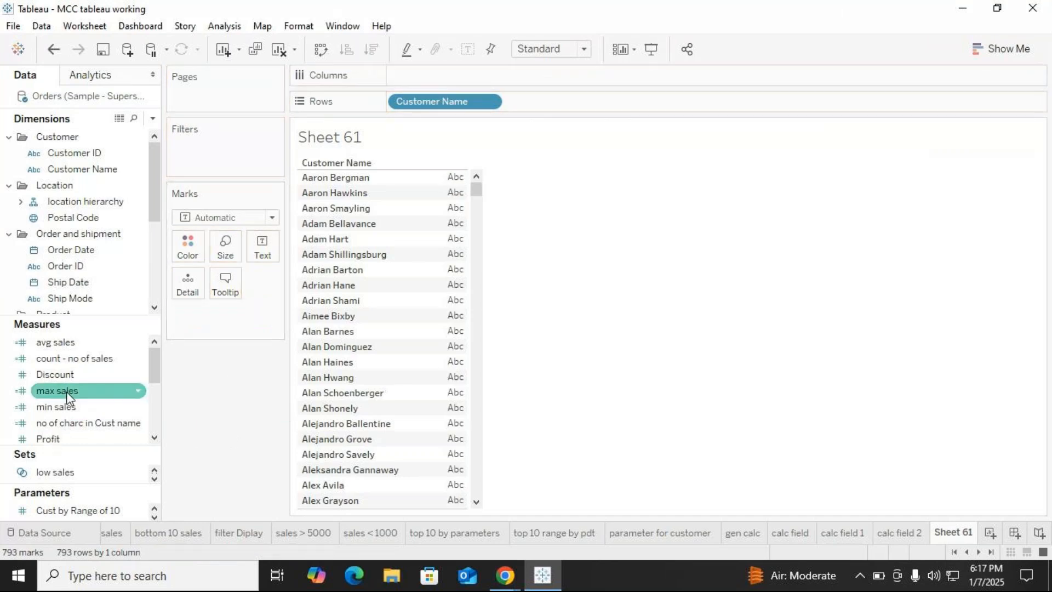
{"action": "left_click_drag", "start_coordinate": [62, 422], "coordinate": [255, 242]}
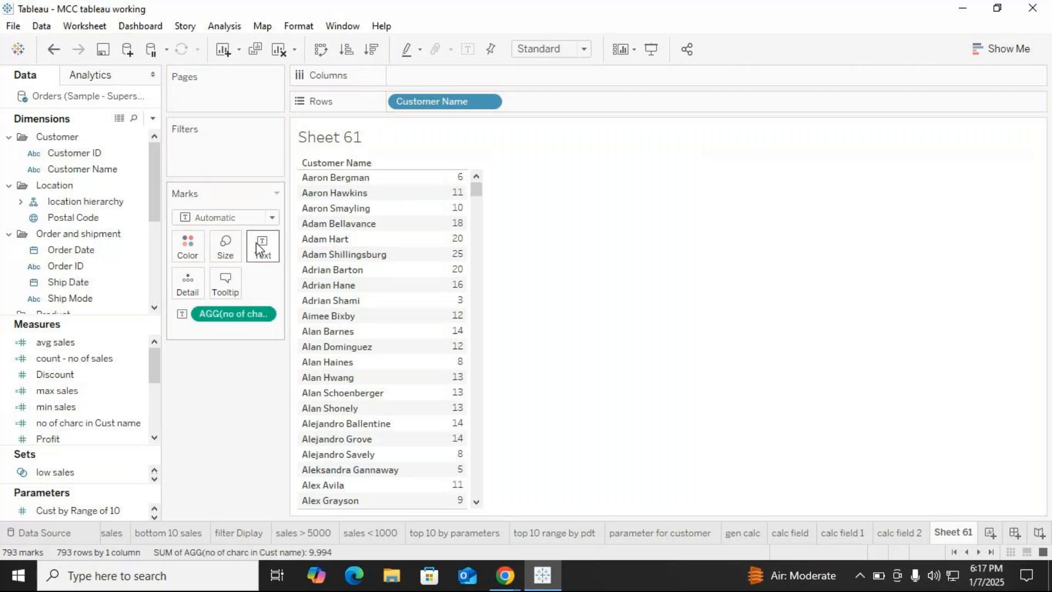
{"action": "left_click", "coordinate": [263, 315]}
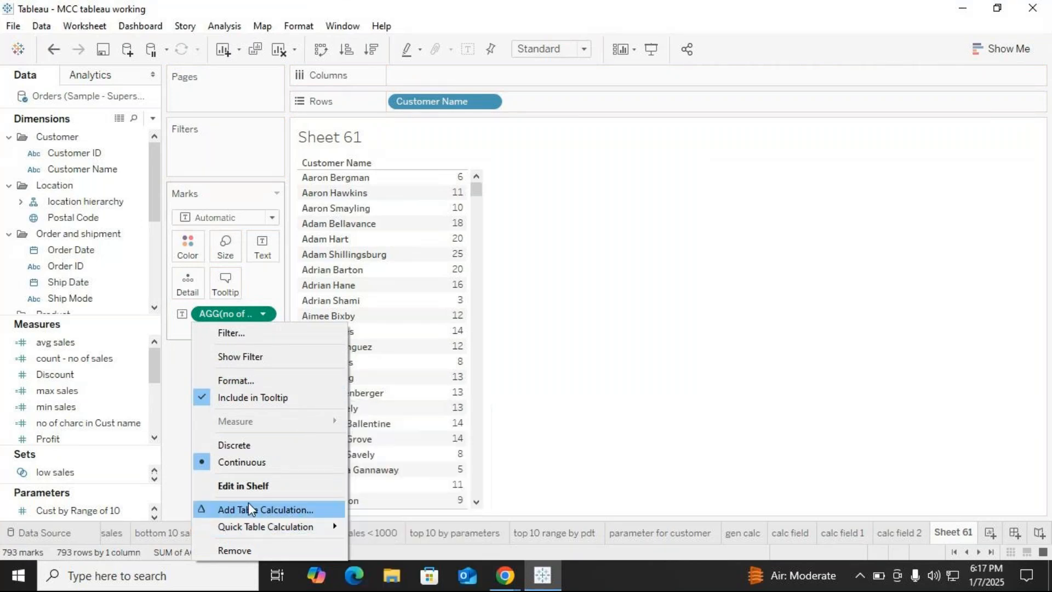
{"action": "left_click", "coordinate": [402, 496]}
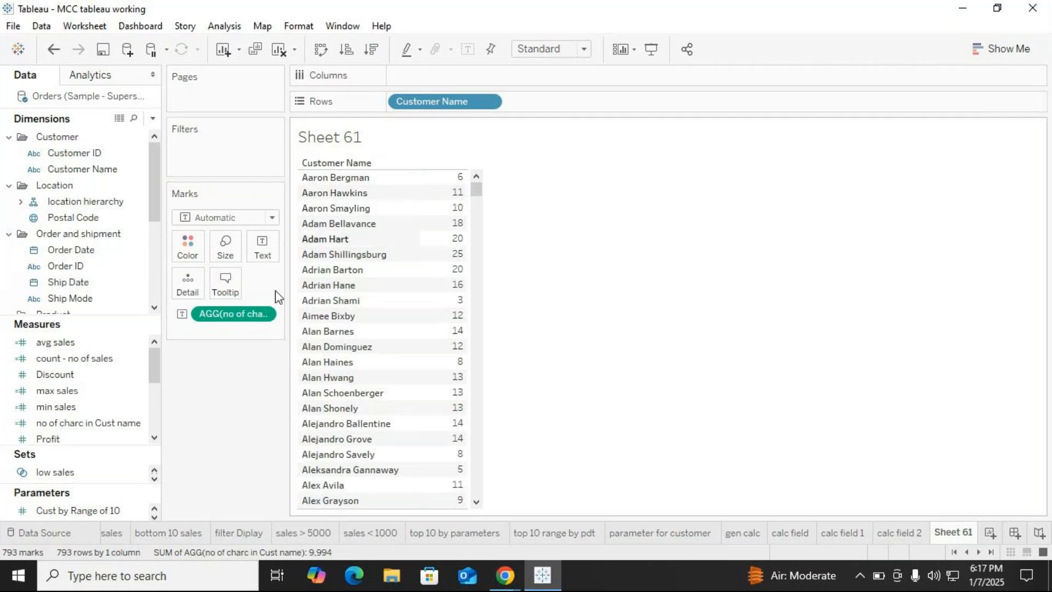
Try Customer Name as an attribute in the rows and clear Sheet 61.
{"action": "left_click", "coordinate": [489, 103]}
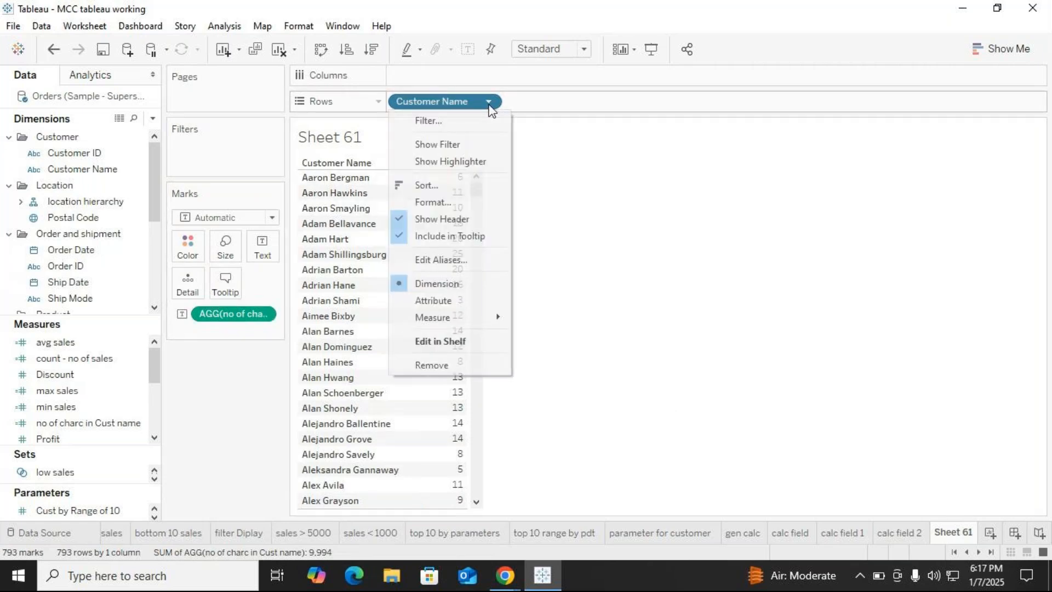
{"action": "left_click", "coordinate": [435, 303]}
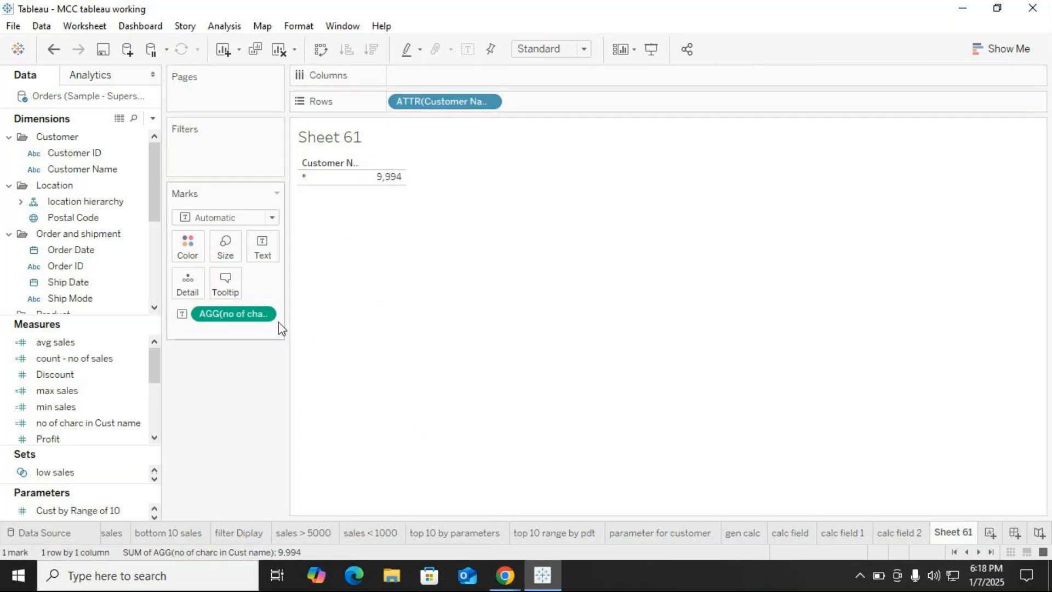
{"action": "left_click", "coordinate": [264, 316]}
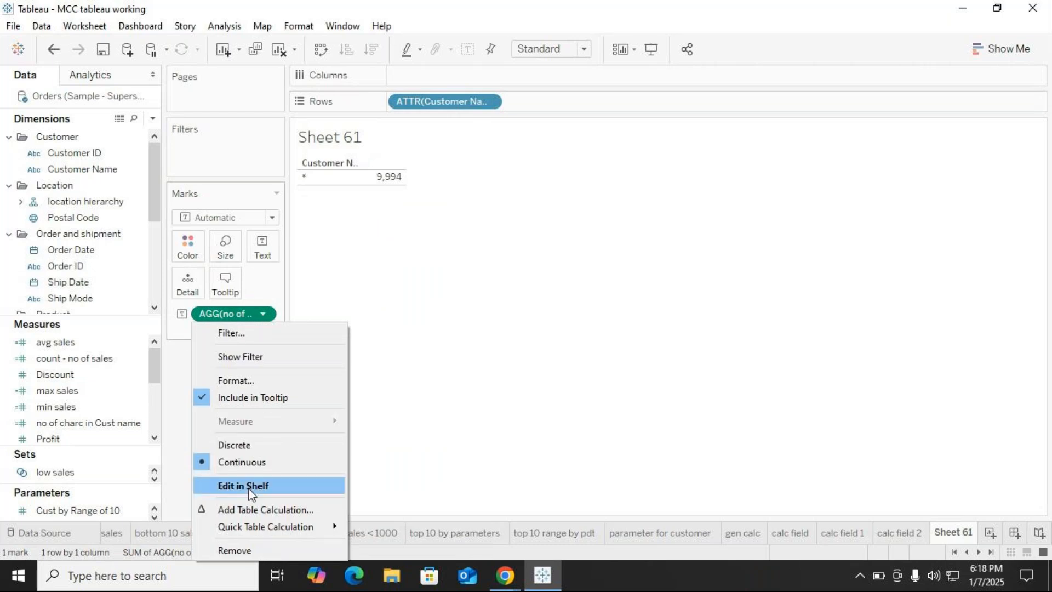
{"action": "left_click", "coordinate": [472, 249]}
{"action": "left_click", "coordinate": [280, 57]}
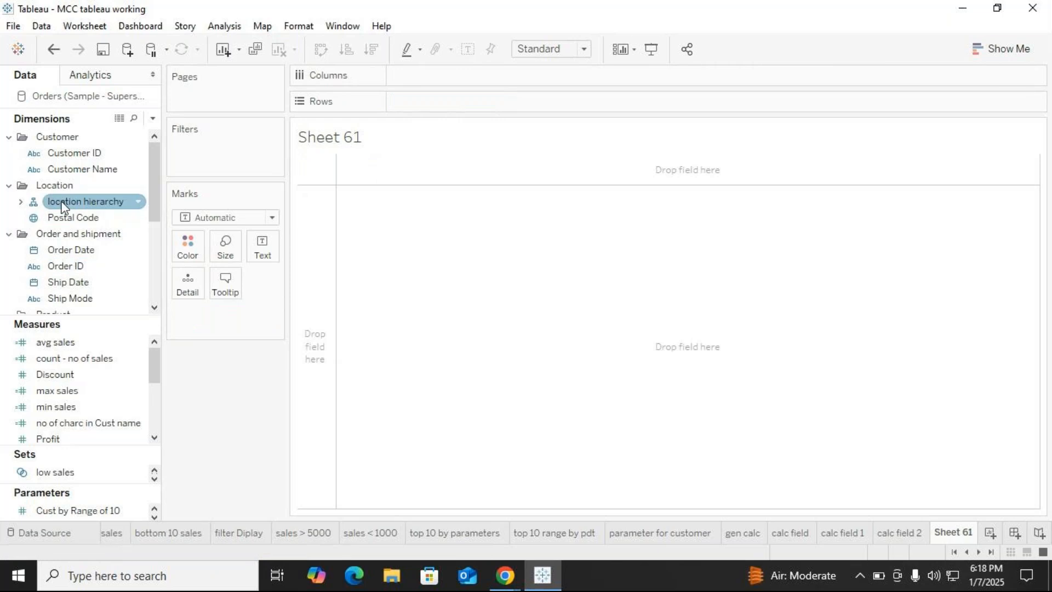
Rebuild the table with Customer Name as rows and no of charc in Cust name as its values.
{"action": "left_click_drag", "start_coordinate": [119, 175], "coordinate": [420, 236]}
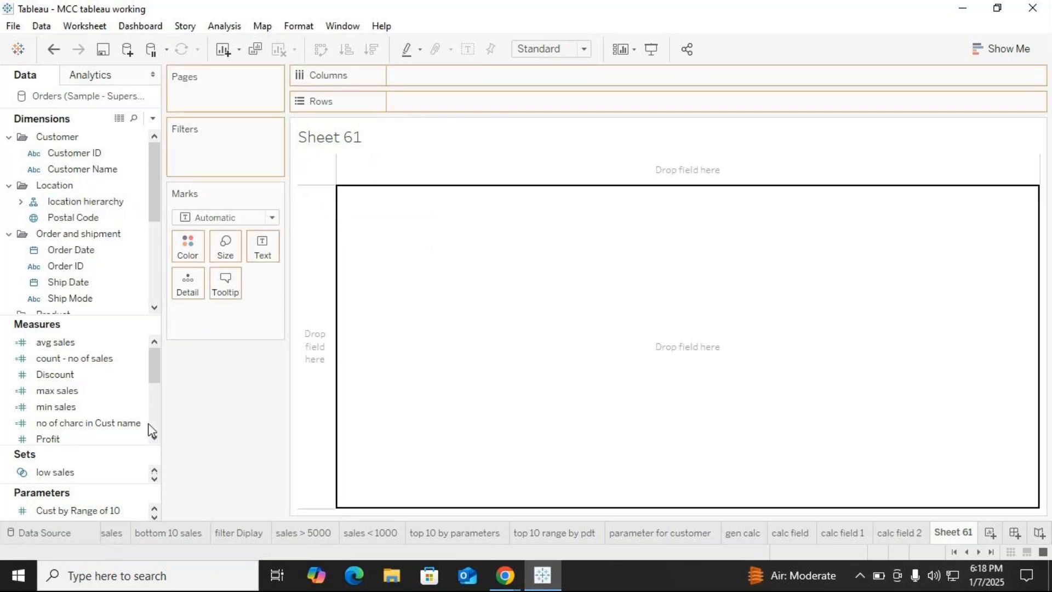
{"action": "left_click_drag", "start_coordinate": [82, 422], "coordinate": [463, 384]}
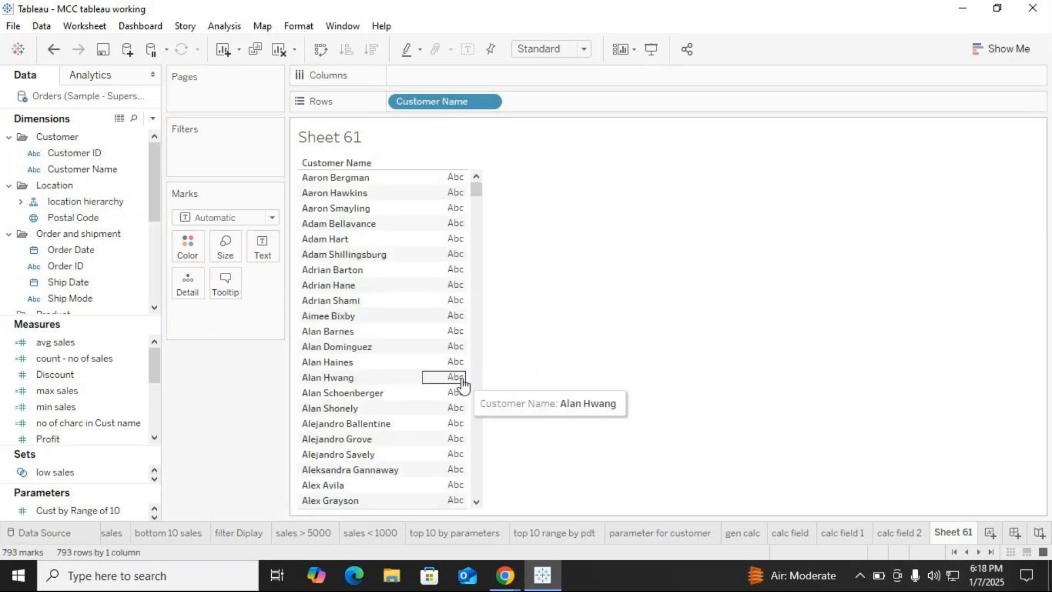
Fill the Customer Name table with no of charc in Cust name as its values and keep the measure continuous.
{"action": "left_click_drag", "start_coordinate": [82, 422], "coordinate": [452, 305]}
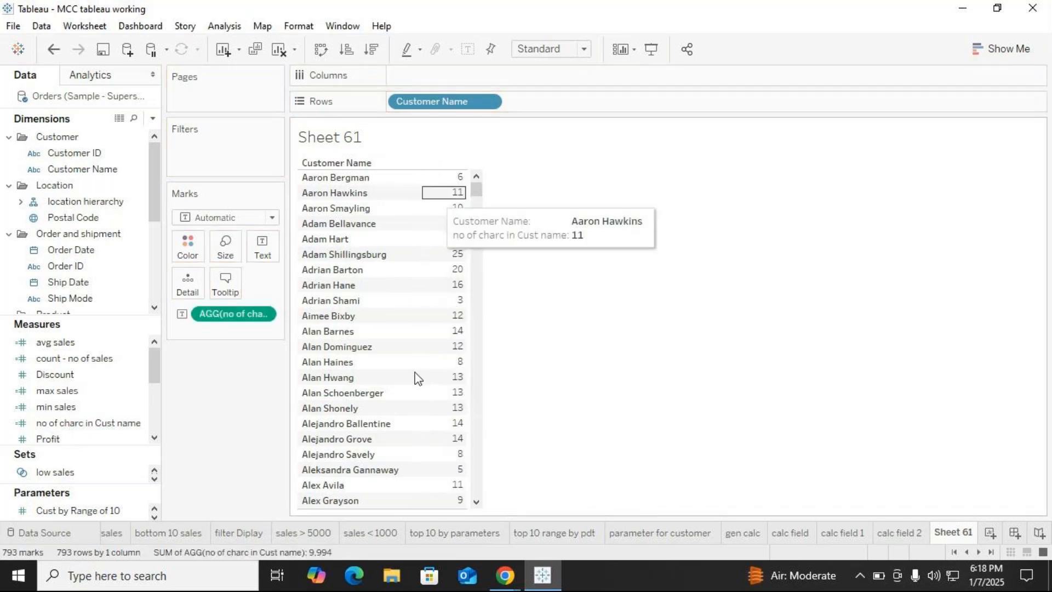
{"action": "left_click", "coordinate": [264, 315]}
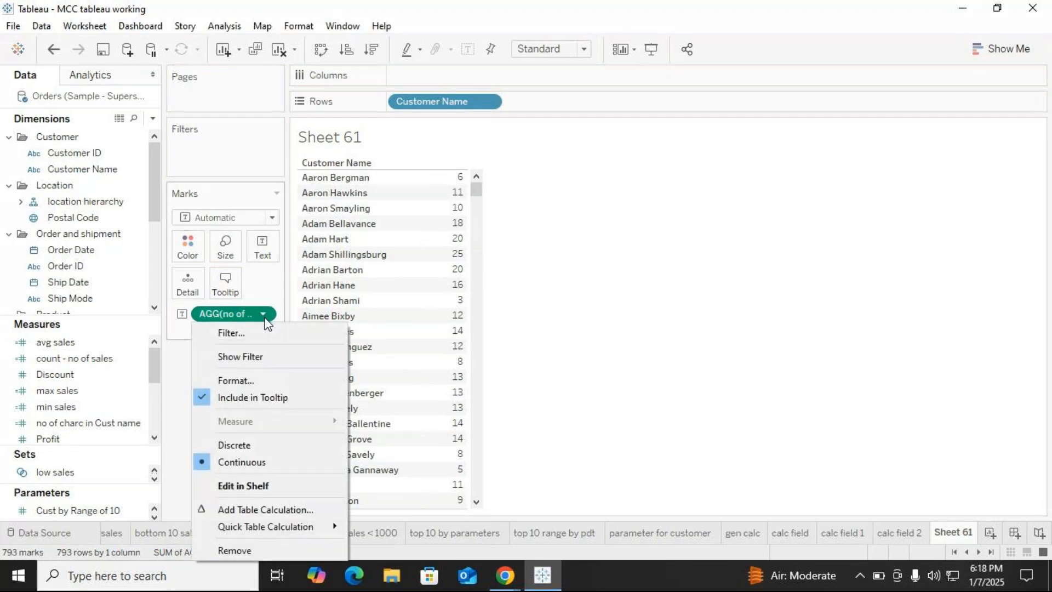
{"action": "left_click", "coordinate": [237, 463]}
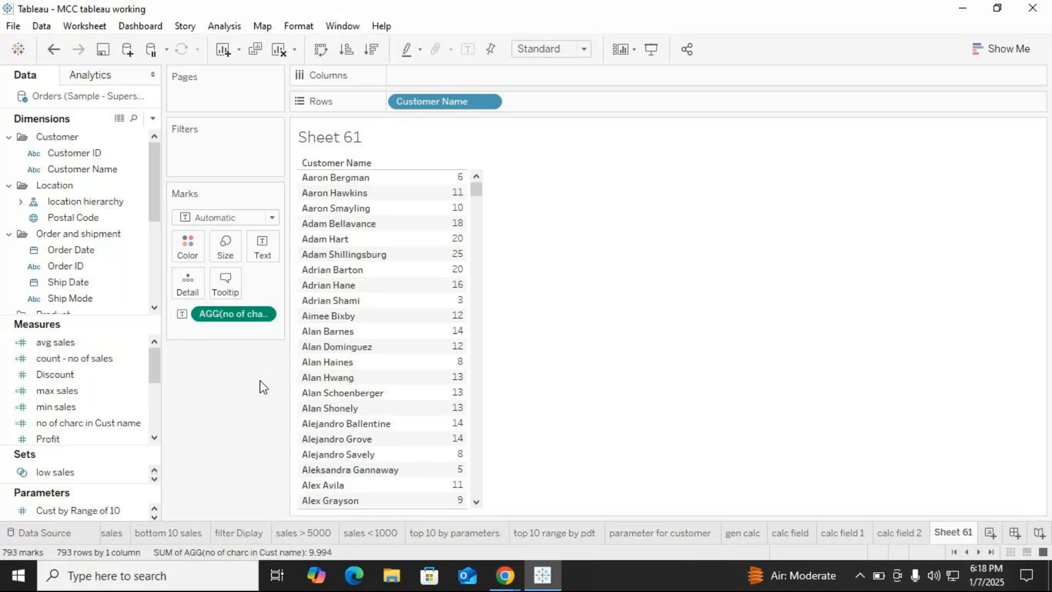
Try the no of charc in Cust name values as discrete and return the measure to continuous.
{"action": "left_click", "coordinate": [263, 314]}
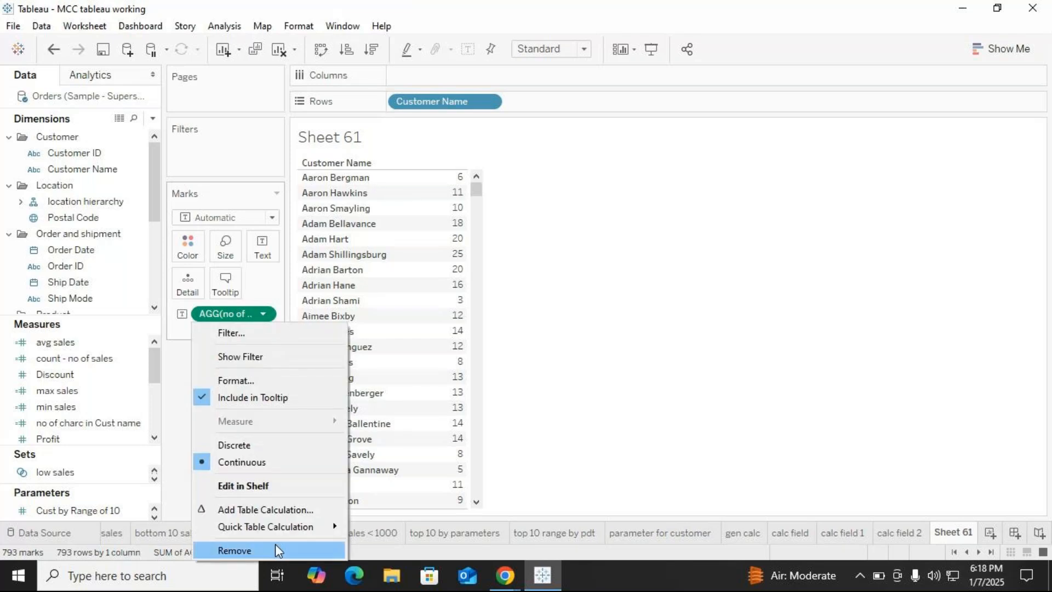
{"action": "left_click", "coordinate": [247, 446]}
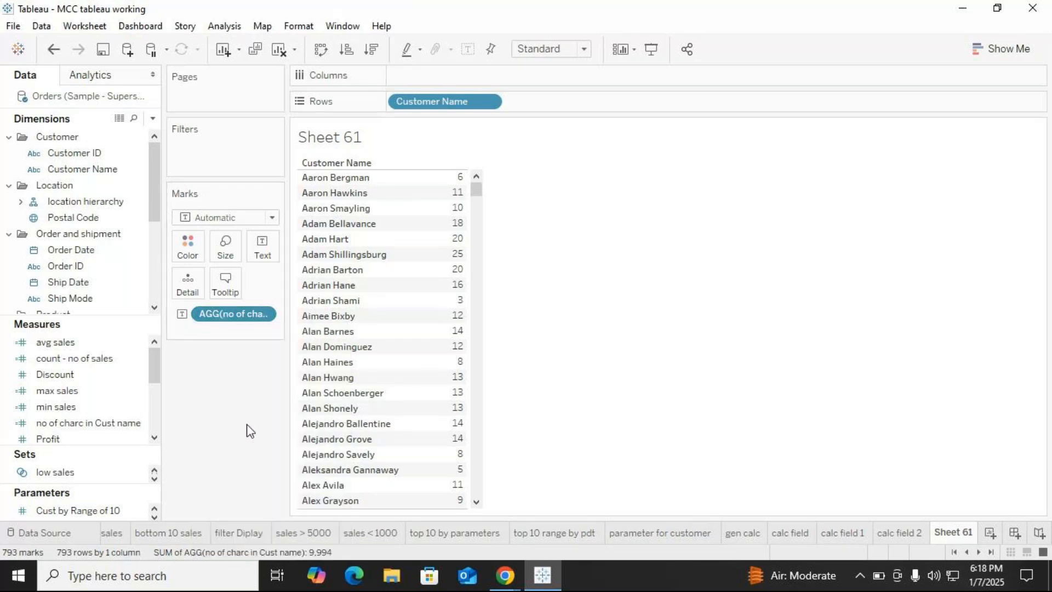
{"action": "left_click", "coordinate": [264, 314]}
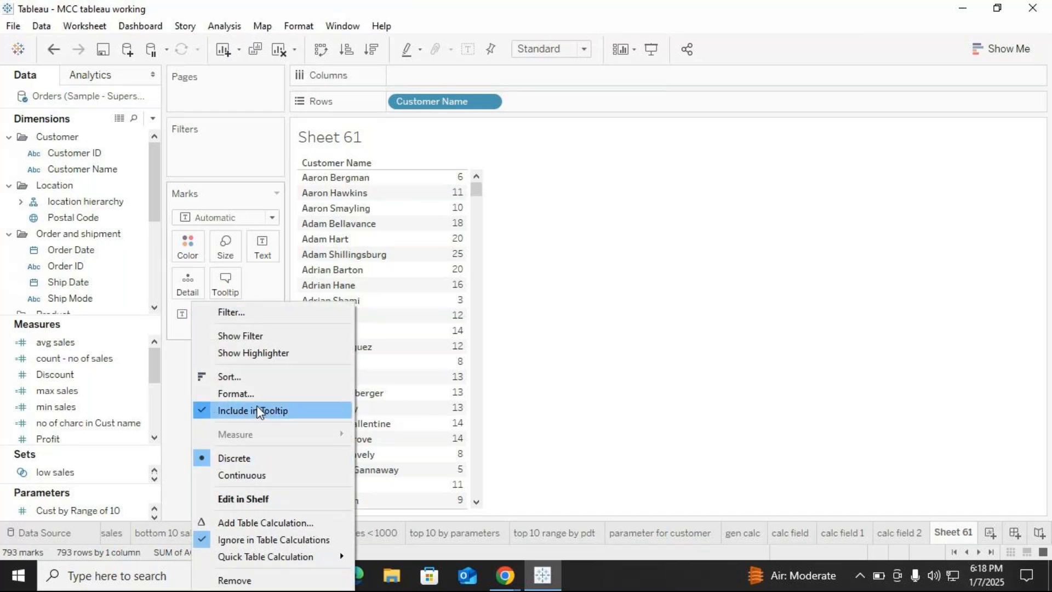
{"action": "left_click", "coordinate": [273, 476]}
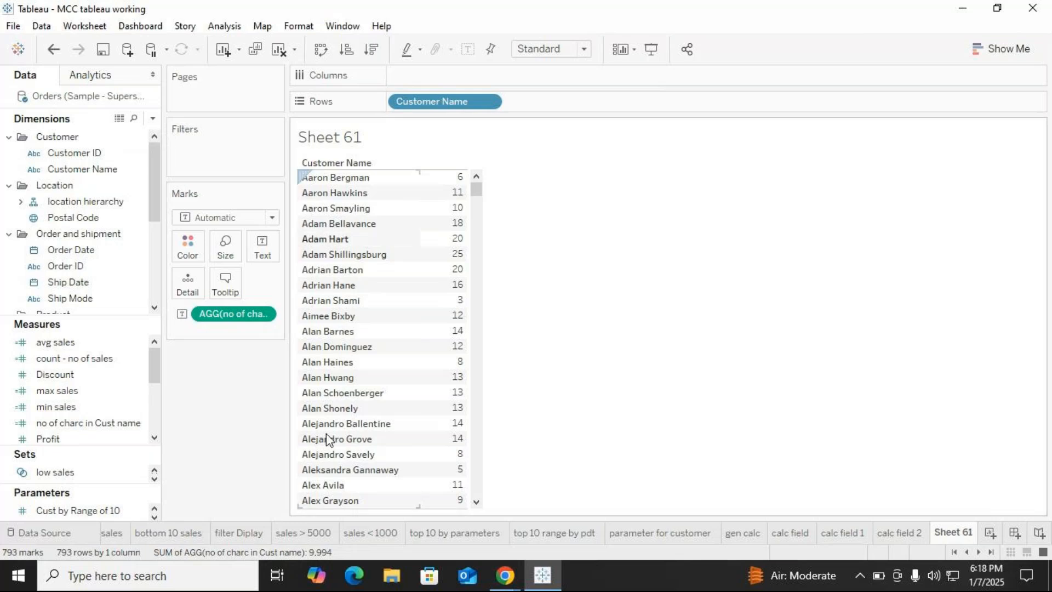
Start a new calculated field named "cust - upper case".
{"action": "left_click", "coordinate": [154, 118]}
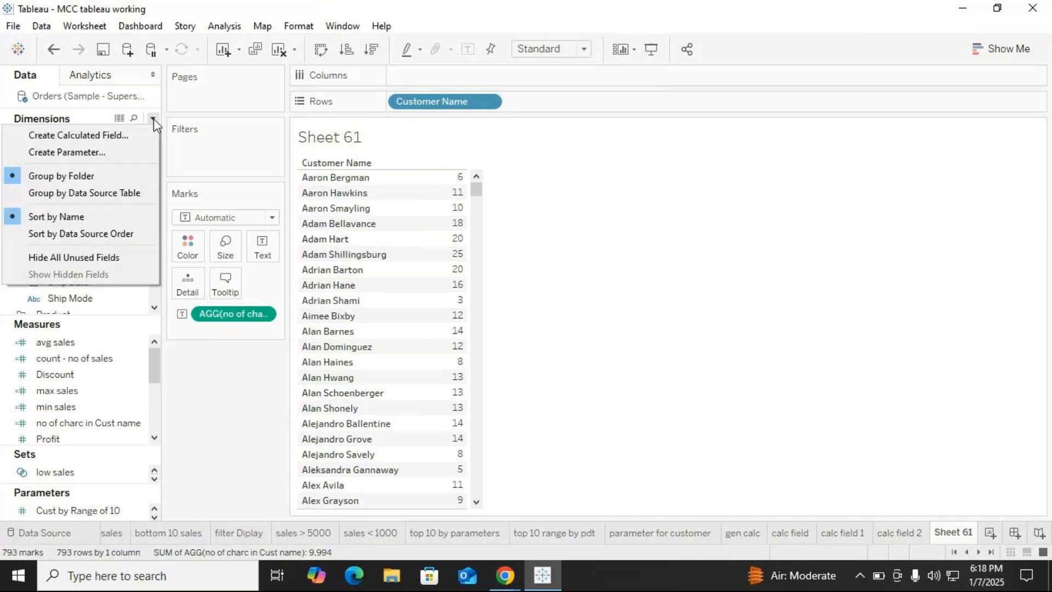
{"action": "left_click", "coordinate": [96, 135]}
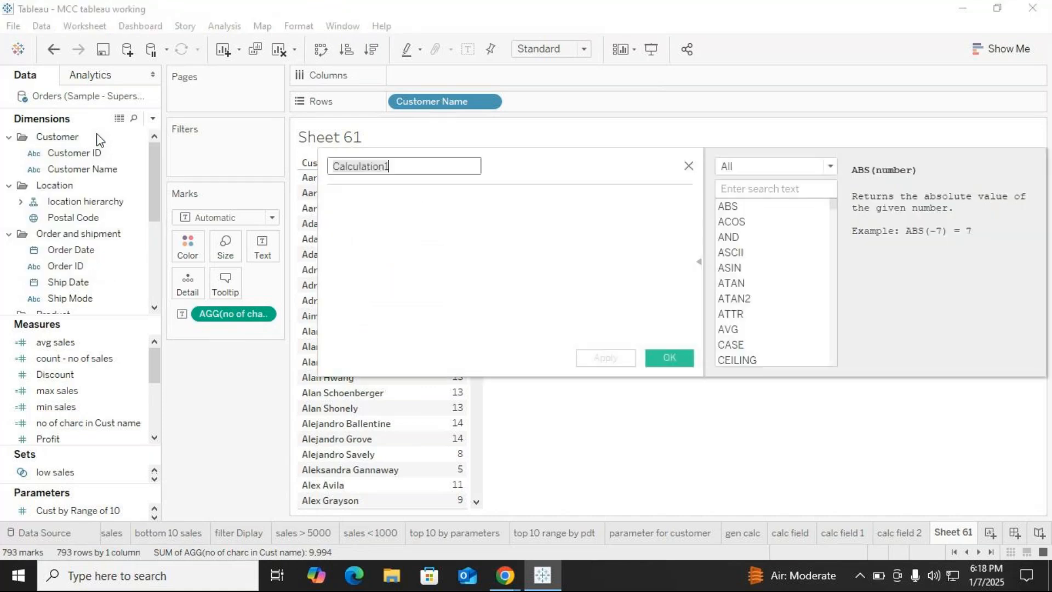
{"action": "key", "text": "BackSpace"}
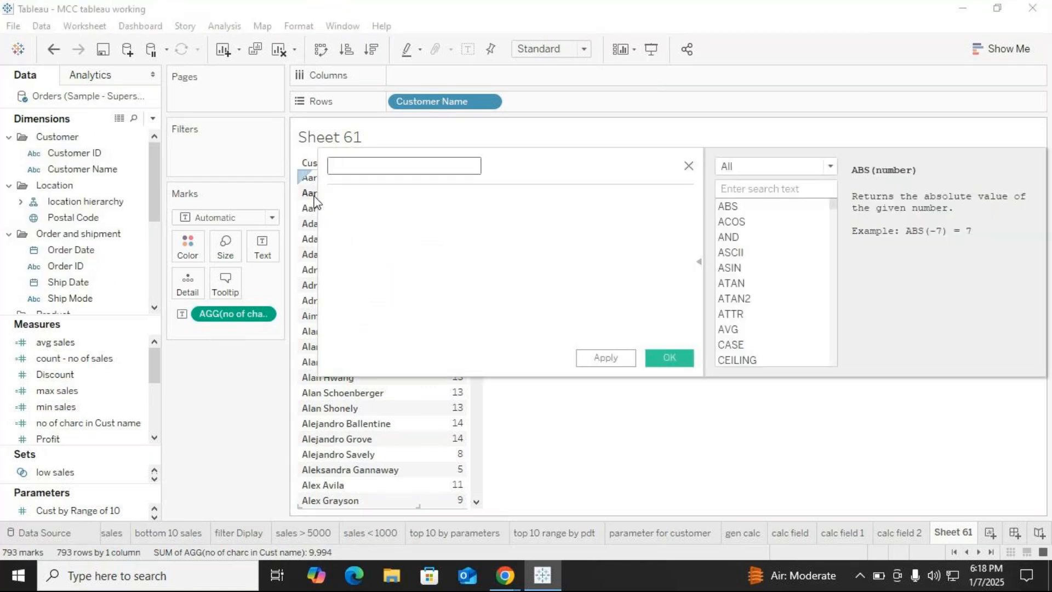
{"action": "type", "text": "cust - uppr"}
{"action": "key", "text": "BackSpace"}
{"action": "type", "text": "er case"}
Define the field as UPPER([Customer Name]), save it, and add cust - upper case to the table as a row column beside Customer Name.
{"action": "left_click", "coordinate": [371, 198]}
{"action": "type", "text": "u"}
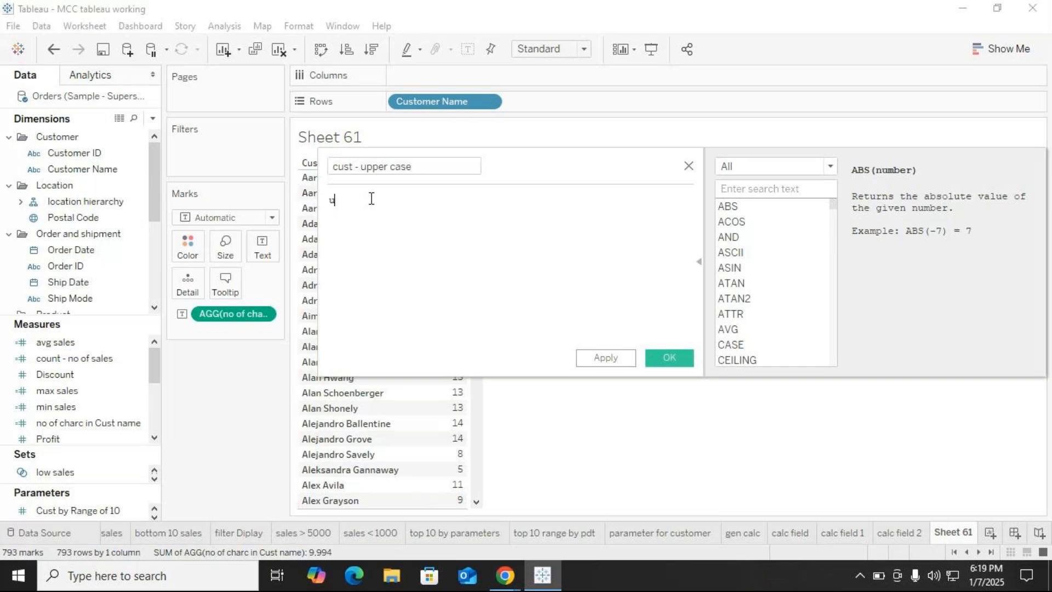
{"action": "type", "text": "pp"}
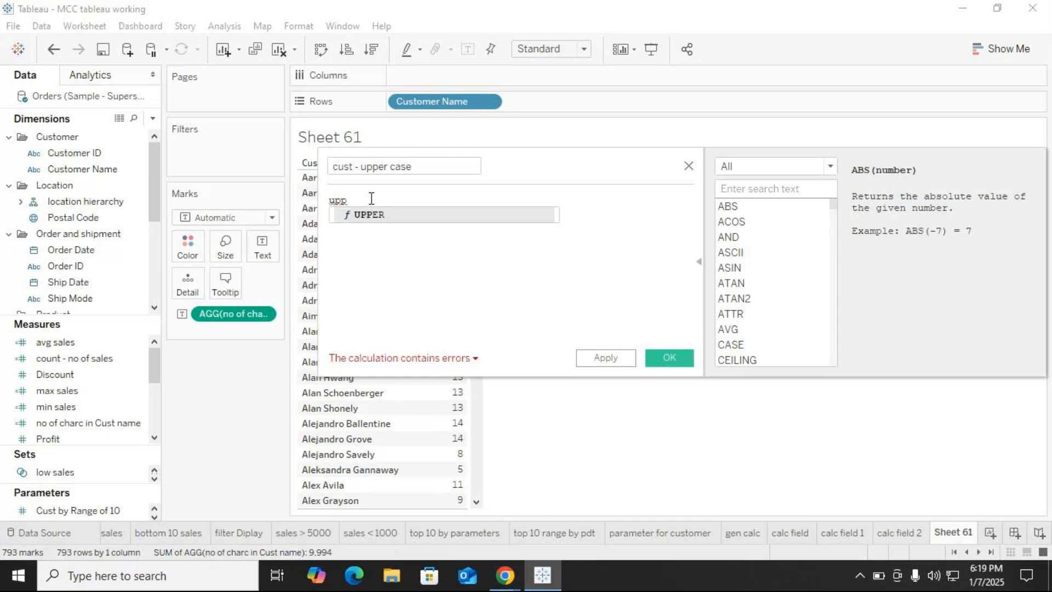
{"action": "key", "text": "Return"}
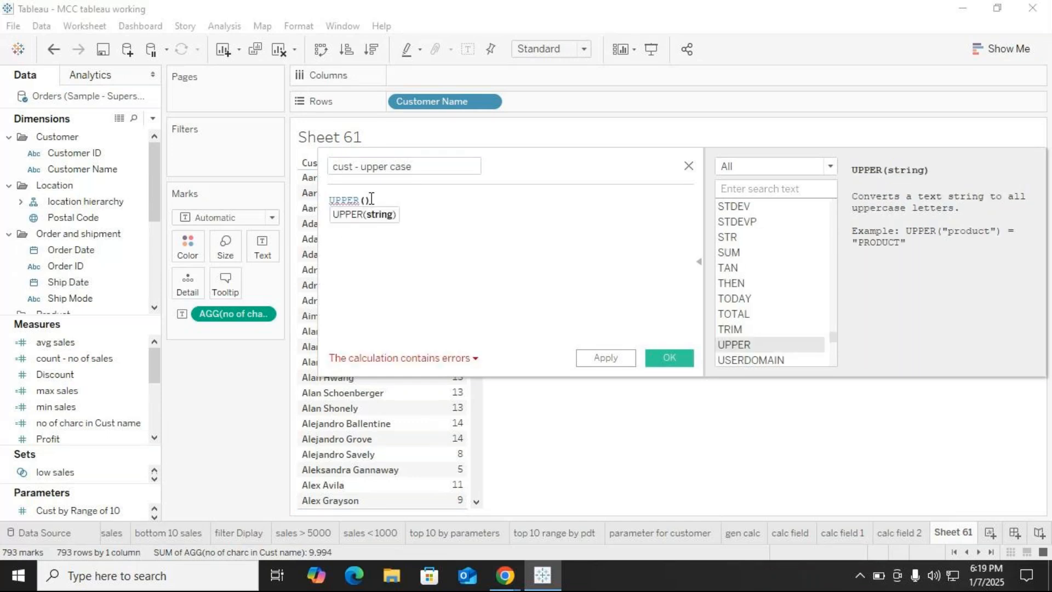
{"action": "type", "text": "cust"}
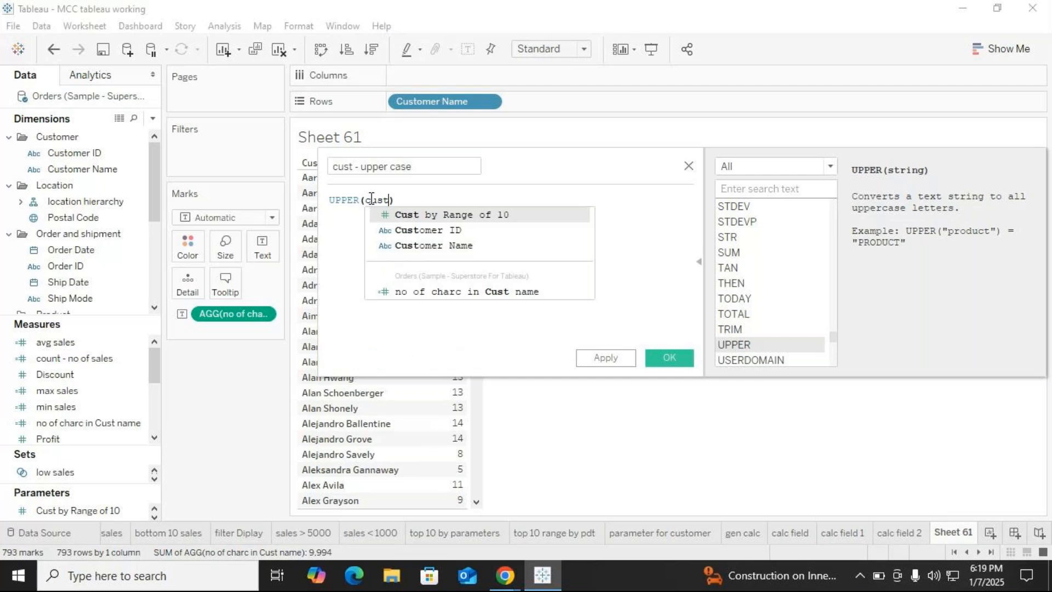
{"action": "left_click", "coordinate": [416, 245]}
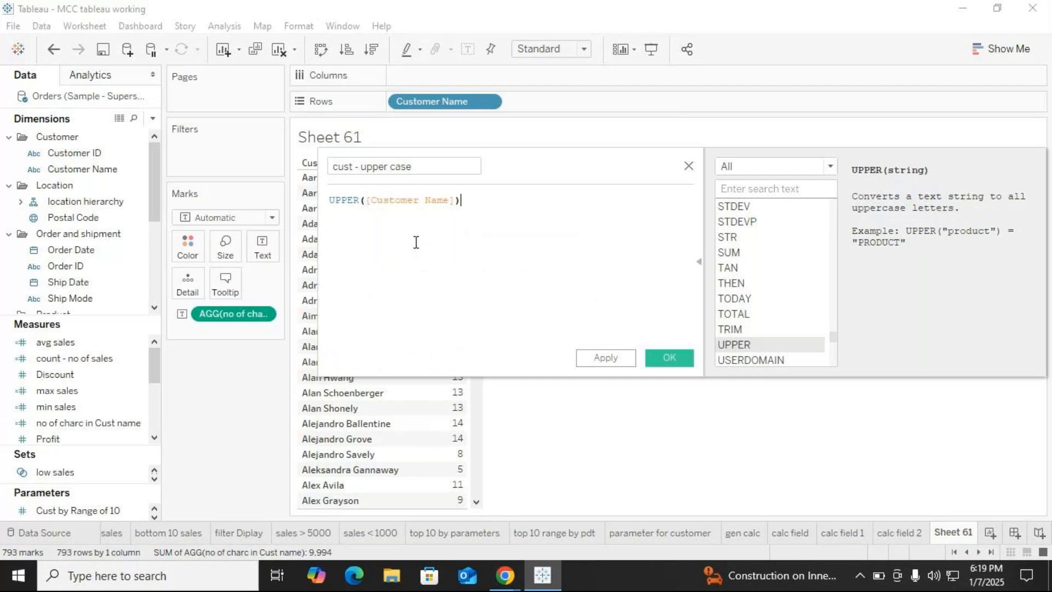
{"action": "left_click", "coordinate": [660, 356]}
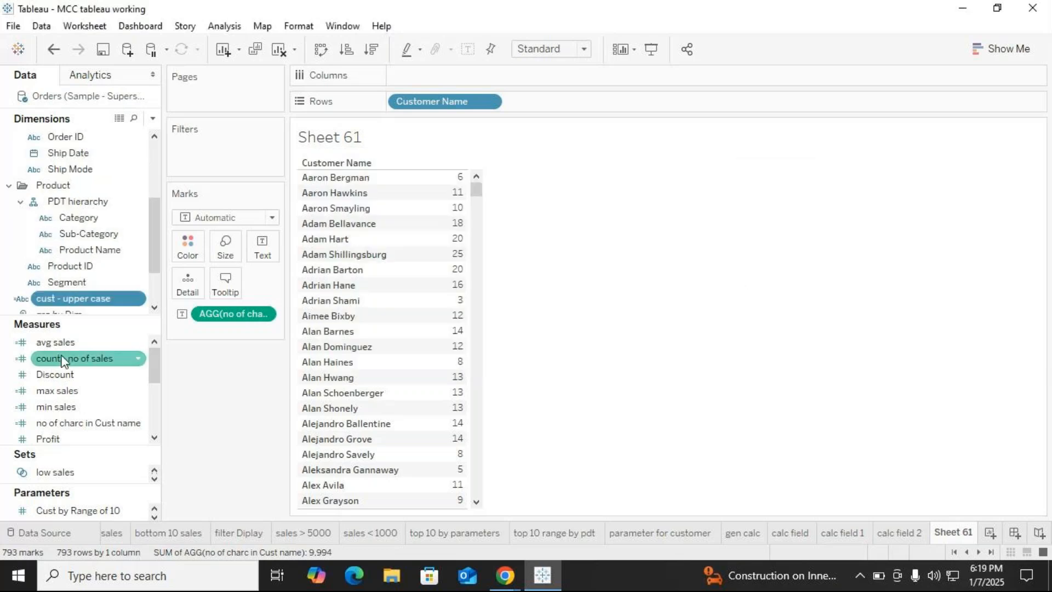
{"action": "left_click_drag", "start_coordinate": [71, 300], "coordinate": [445, 282]}
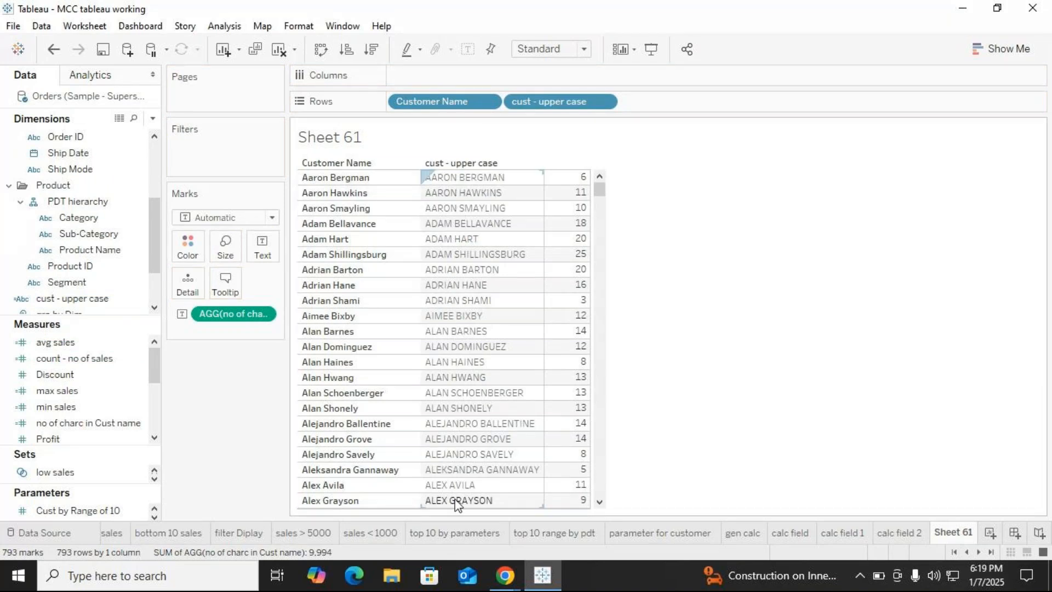
Start another calculated field named "cust - Lower case".
{"action": "left_click", "coordinate": [153, 117]}
{"action": "left_click", "coordinate": [119, 135]}
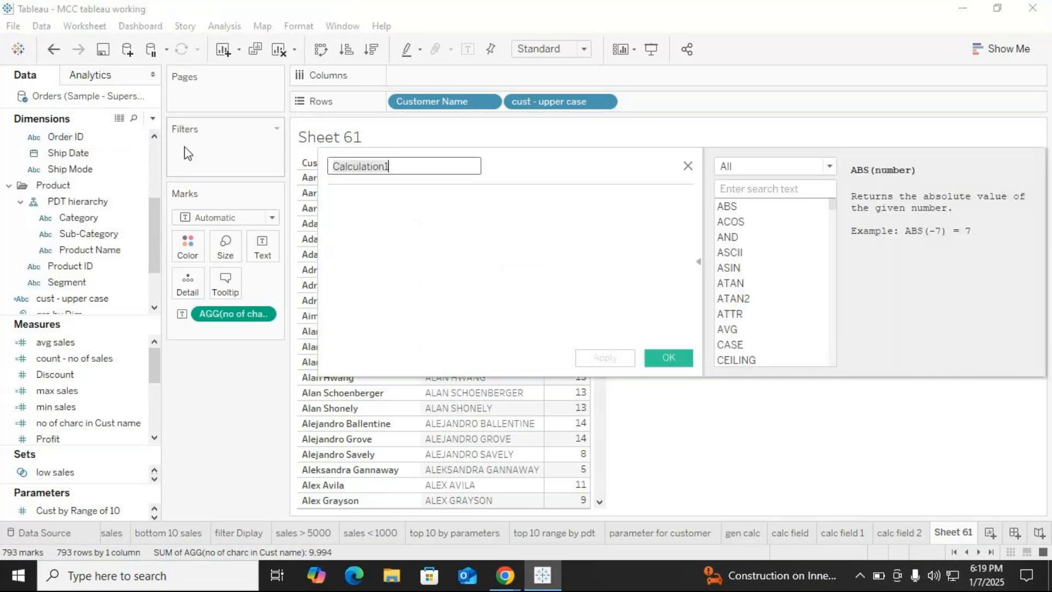
{"action": "type", "text": "cust - Lower"}
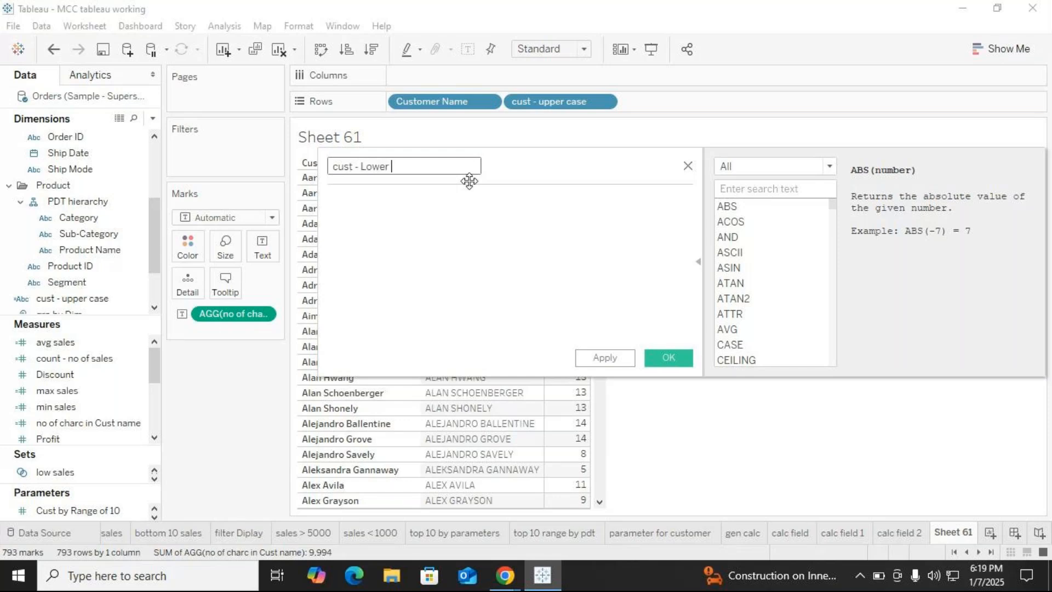
{"action": "type", "text": " case"}
Enter the formula =LOWER([Customer Name]) for the lower-case field and save it.
{"action": "left_click", "coordinate": [428, 214]}
{"action": "type", "text": "="}
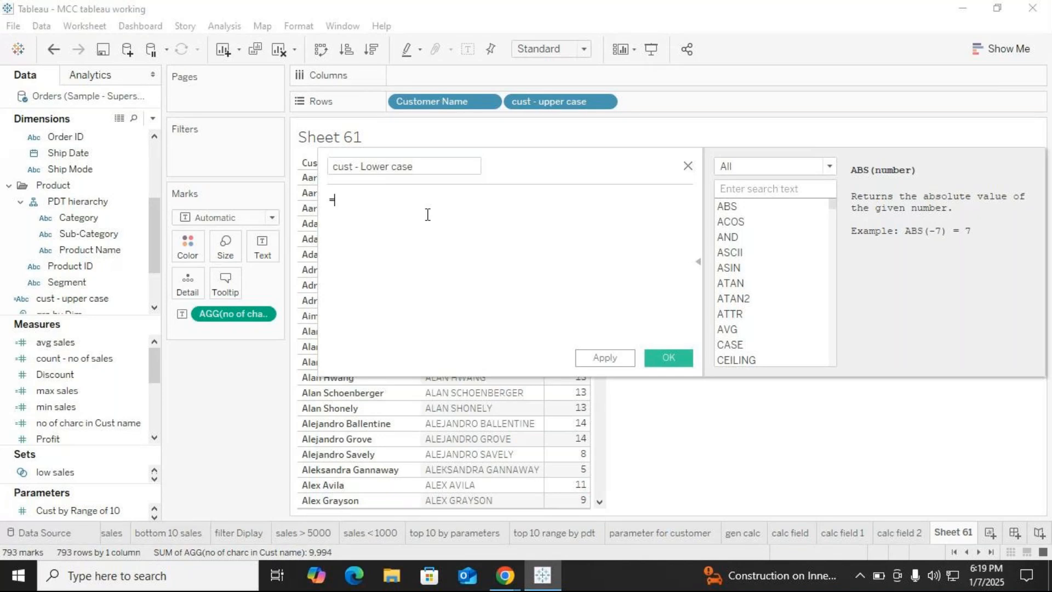
{"action": "type", "text": "lower"}
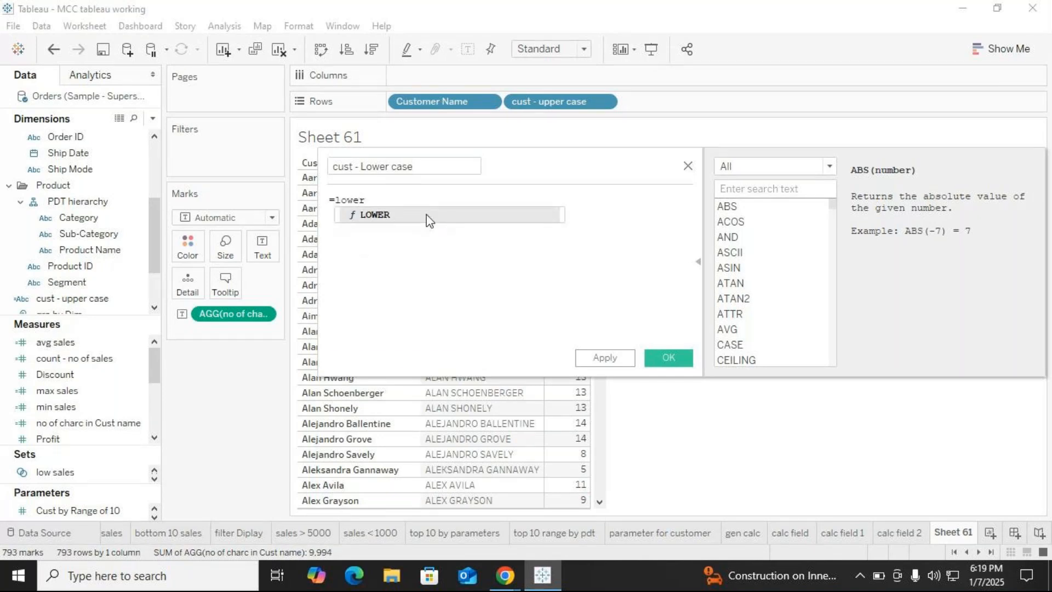
{"action": "key", "text": "Return"}
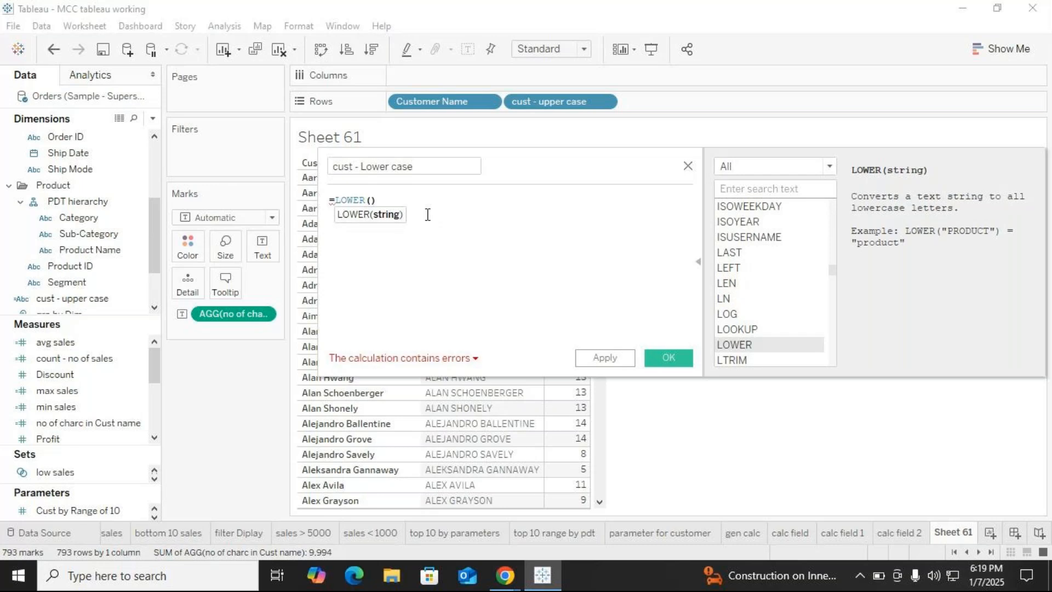
{"action": "type", "text": "cus"}
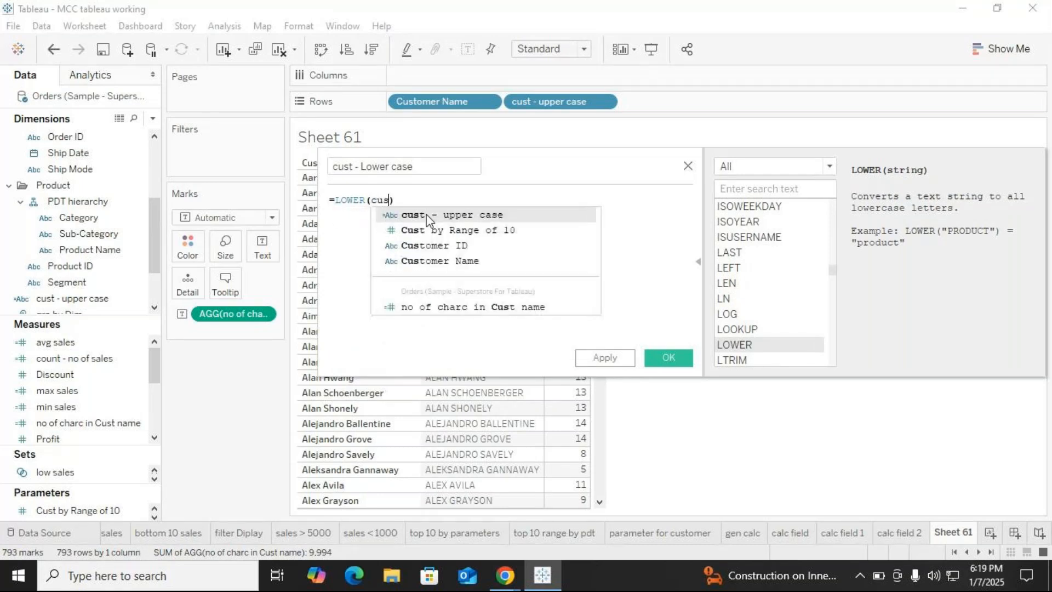
{"action": "left_click", "coordinate": [420, 260]}
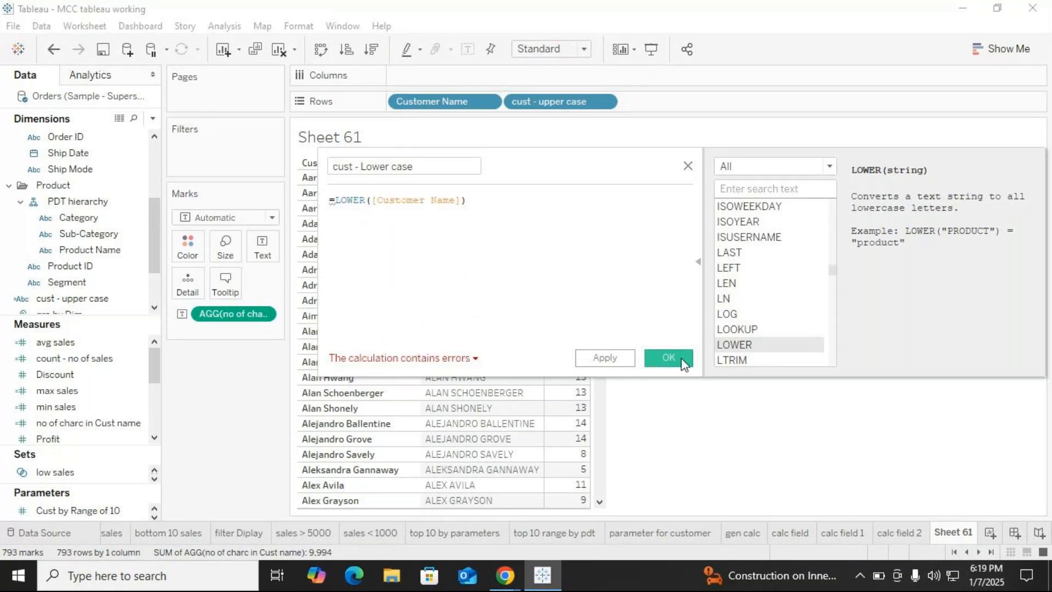
{"action": "left_click", "coordinate": [668, 357]}
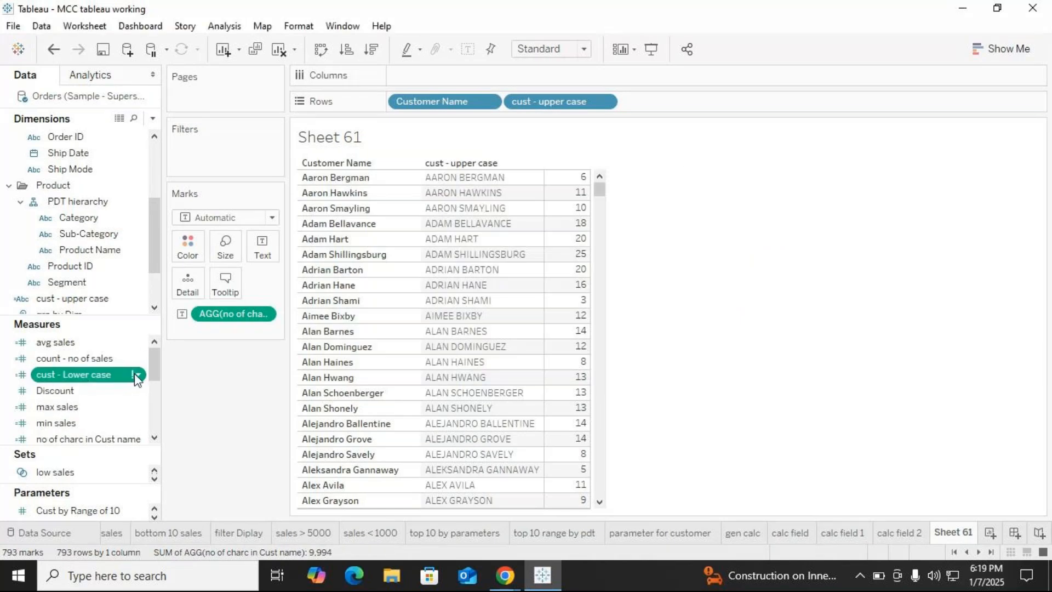
Edit the cust - Lower case formula to remove the leading equals sign, leaving LOWER([Customer Name]), and save it.
{"action": "left_click", "coordinate": [137, 375]}
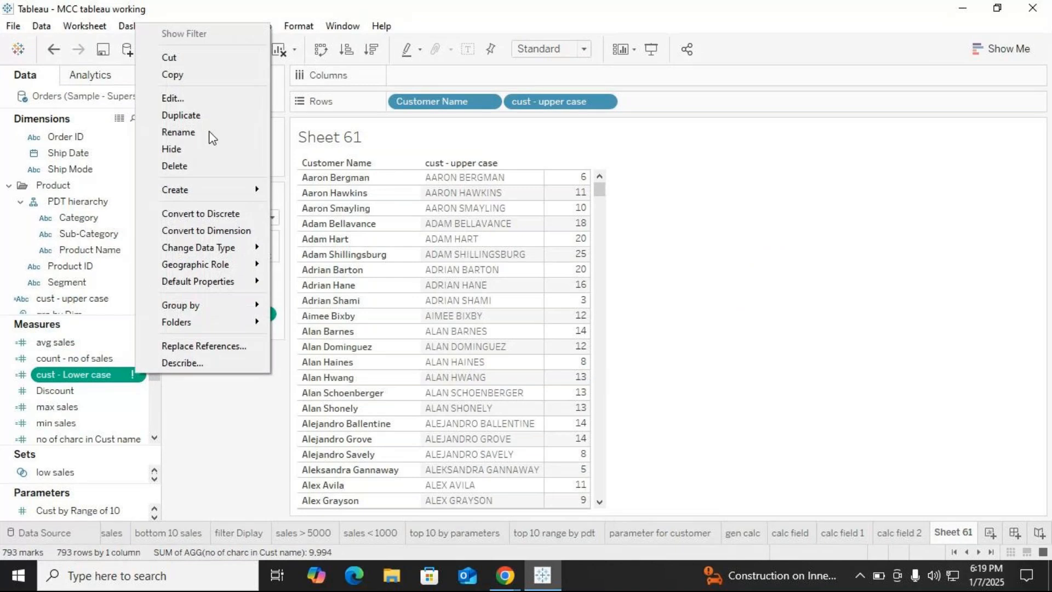
{"action": "left_click", "coordinate": [181, 98]}
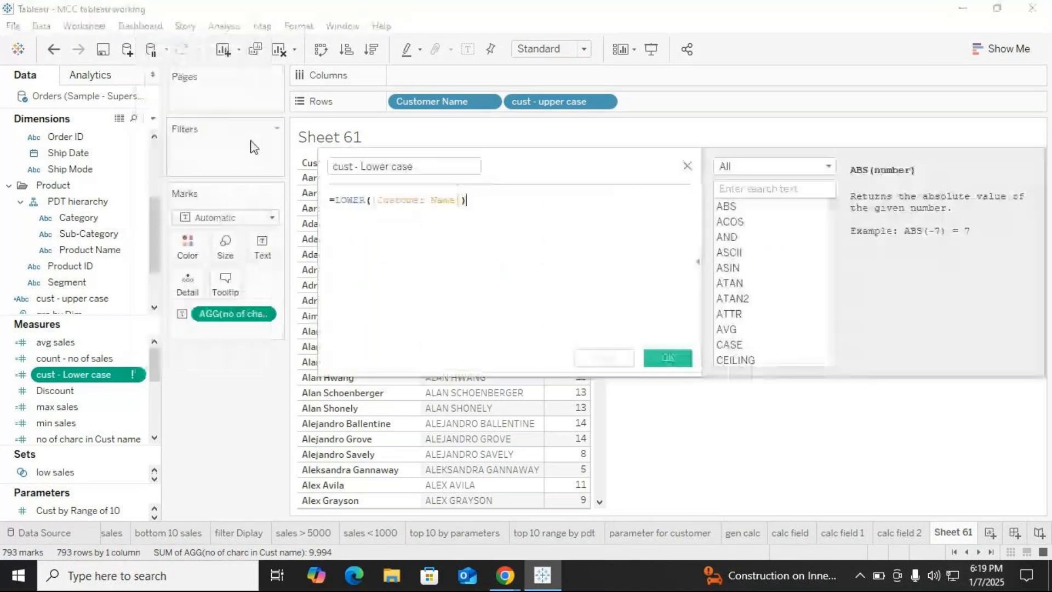
{"action": "left_click", "coordinate": [335, 198]}
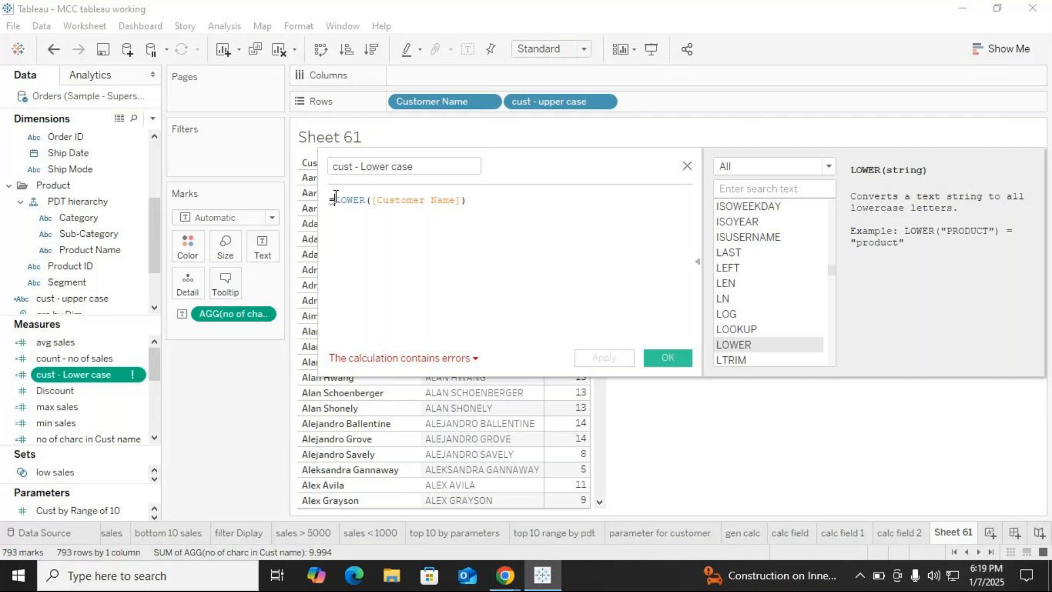
{"action": "key", "text": "BackSpace"}
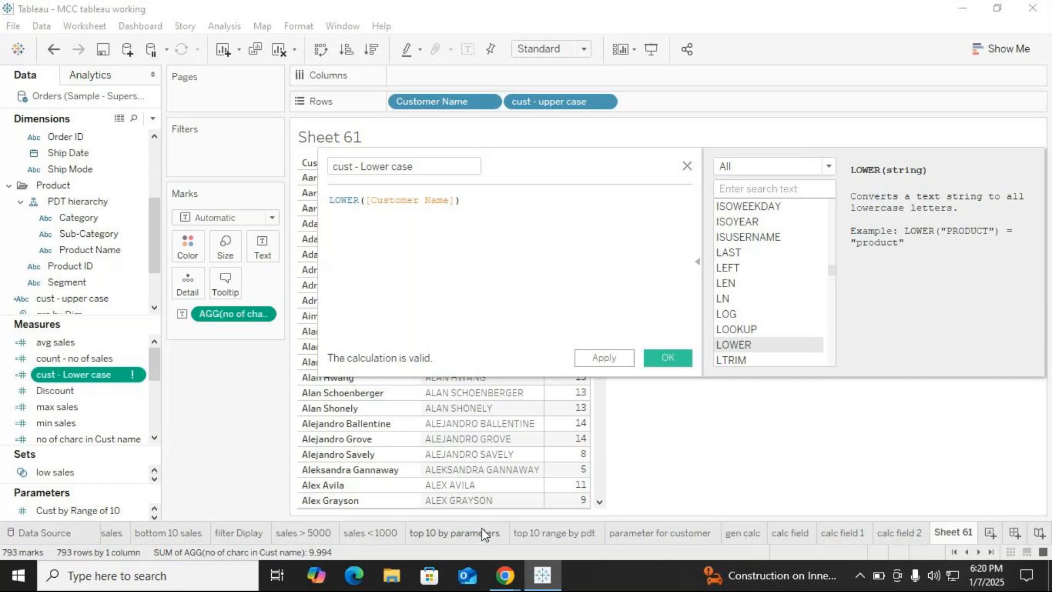
{"action": "left_click", "coordinate": [670, 357]}
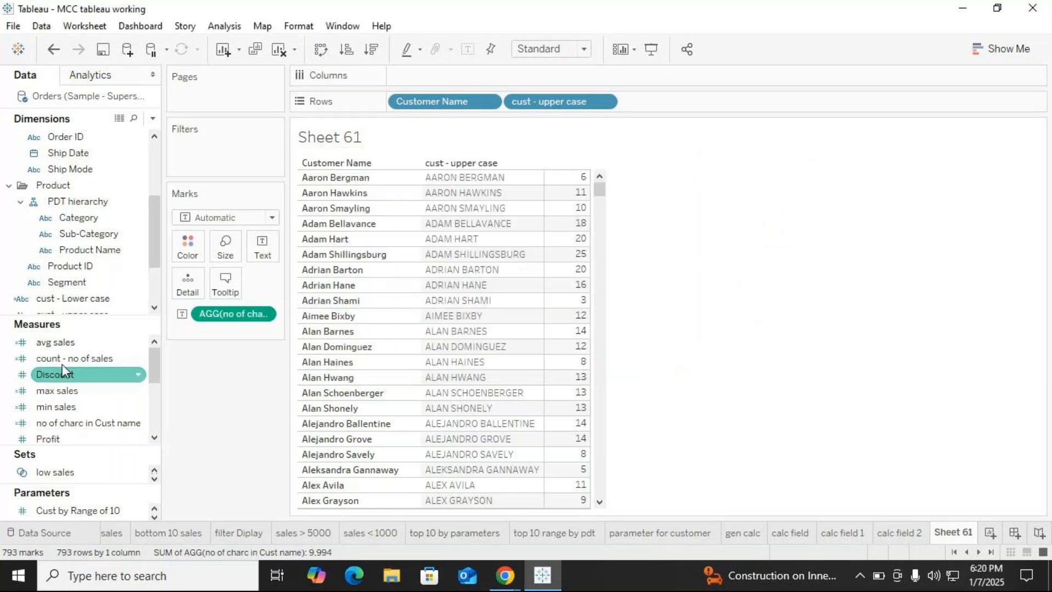
Put cust - Lower case in the rows in place of cust - upper case, and add cust - upper case back after it.
{"action": "scroll", "coordinate": [94, 268], "scroll_direction": "down", "scroll_amount": 3}
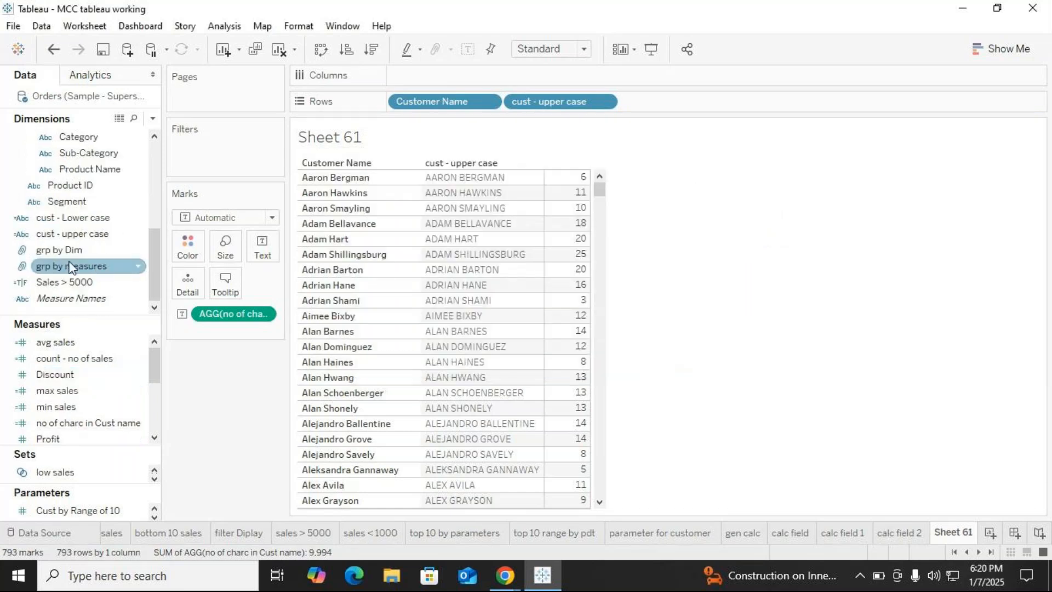
{"action": "left_click", "coordinate": [82, 219]}
{"action": "left_click_drag", "start_coordinate": [83, 225], "coordinate": [451, 273]}
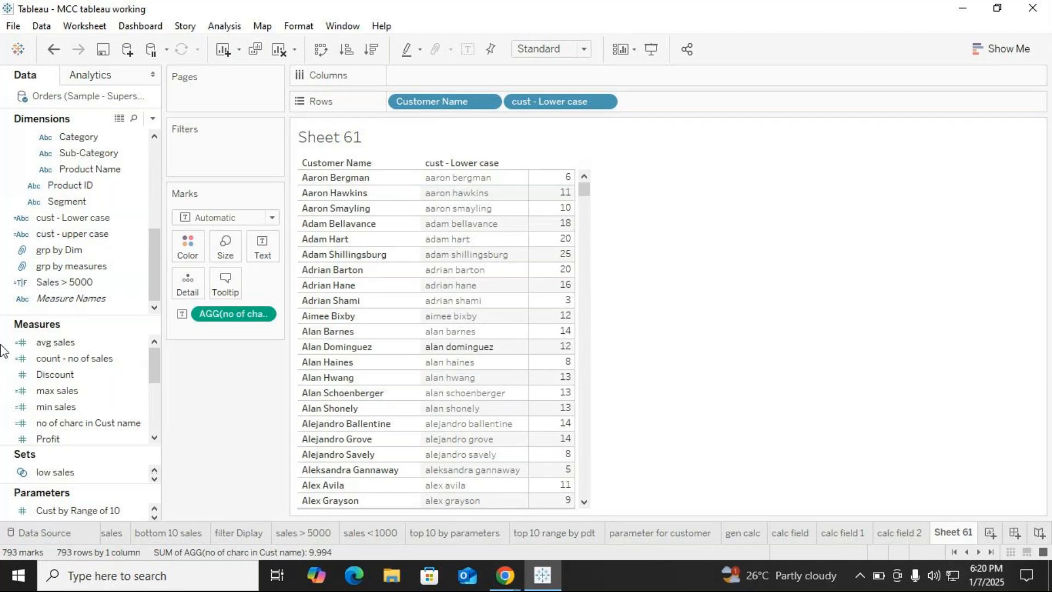
{"action": "left_click_drag", "start_coordinate": [71, 233], "coordinate": [525, 284]}
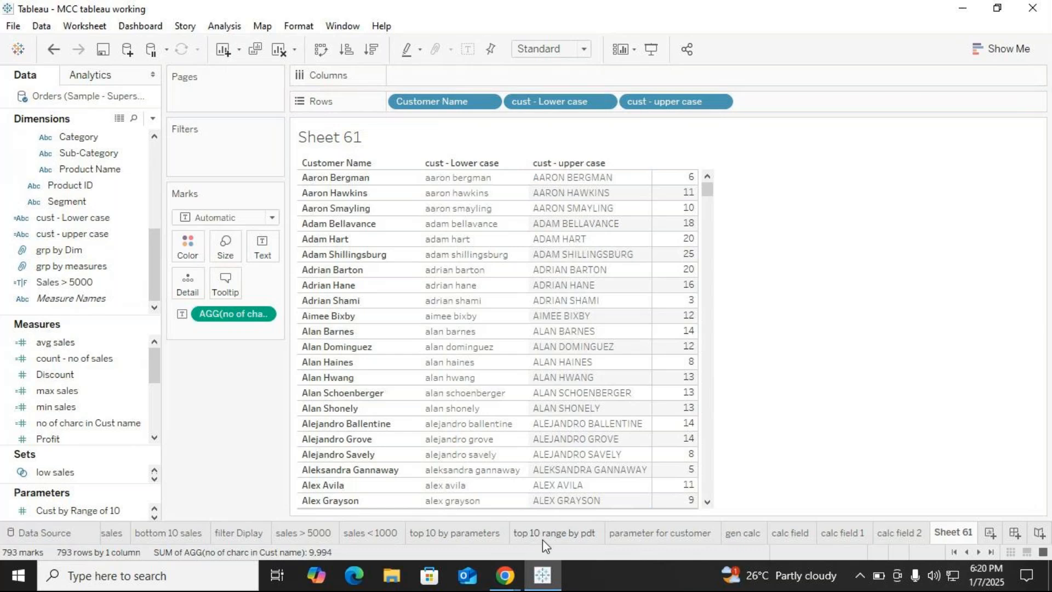
{"action": "left_click", "coordinate": [153, 119]}
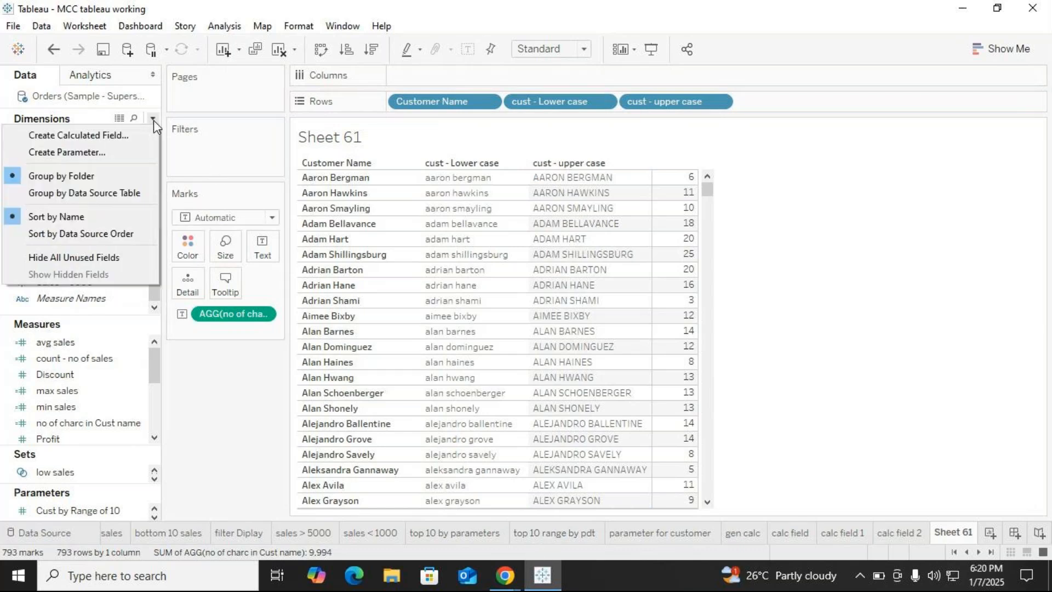
{"action": "left_click", "coordinate": [83, 134]}
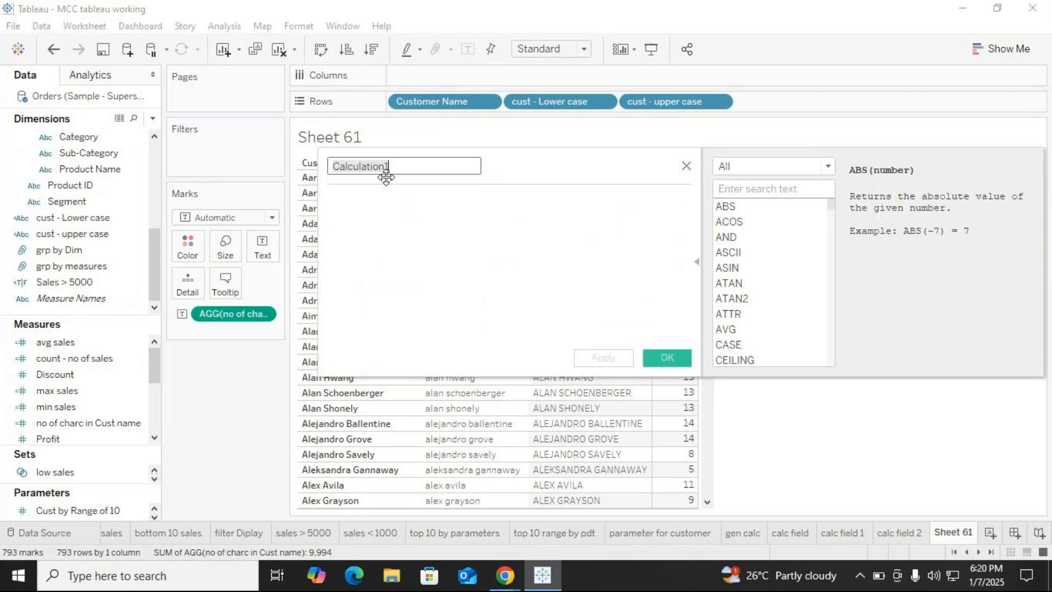
{"action": "key", "text": "BackSpace"}
Move the sheet's title card into its own column between the marks card and the view.
{"action": "left_click_drag", "start_coordinate": [436, 126], "coordinate": [665, 148]}
{"action": "left_click_drag", "start_coordinate": [533, 162], "coordinate": [392, 319]}
{"action": "left_click", "coordinate": [581, 314]}
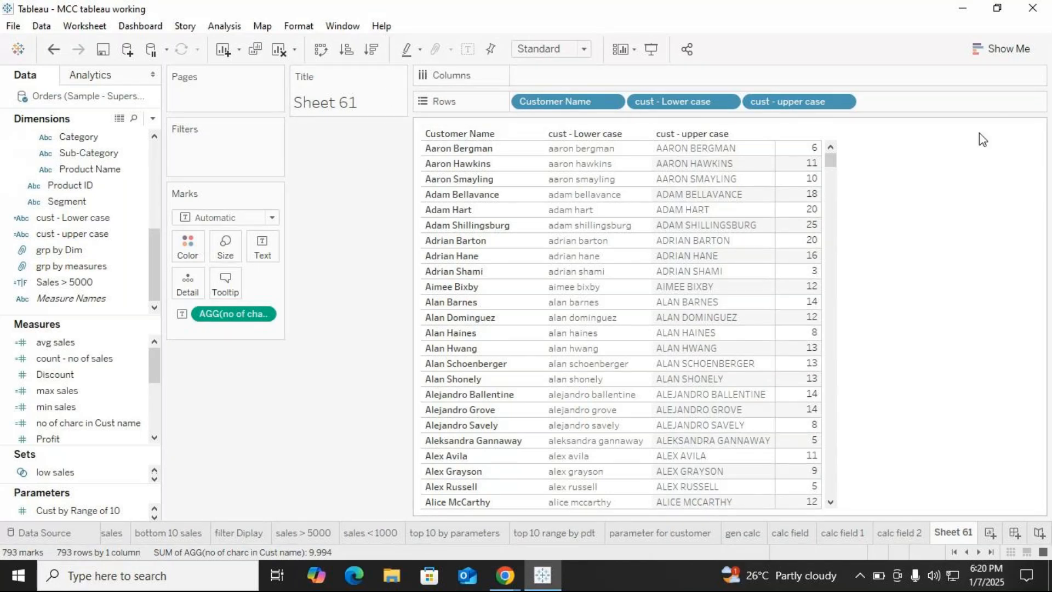
Undo the latest row changes until only Customer Name and cust - upper case are in the rows.
{"action": "key", "text": "ctrl+z"}
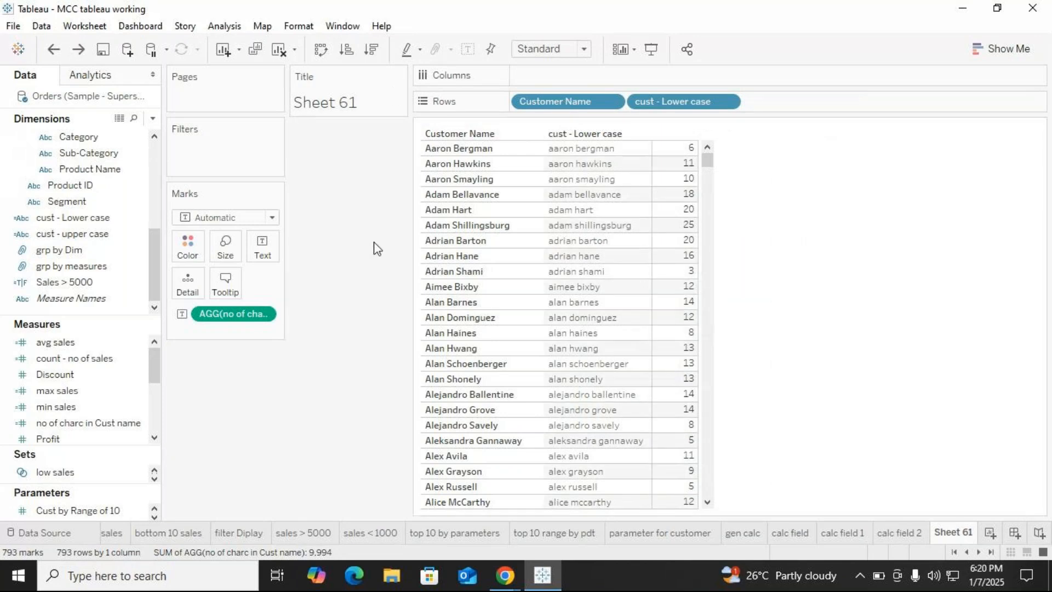
{"action": "key", "text": "ctrl+y"}
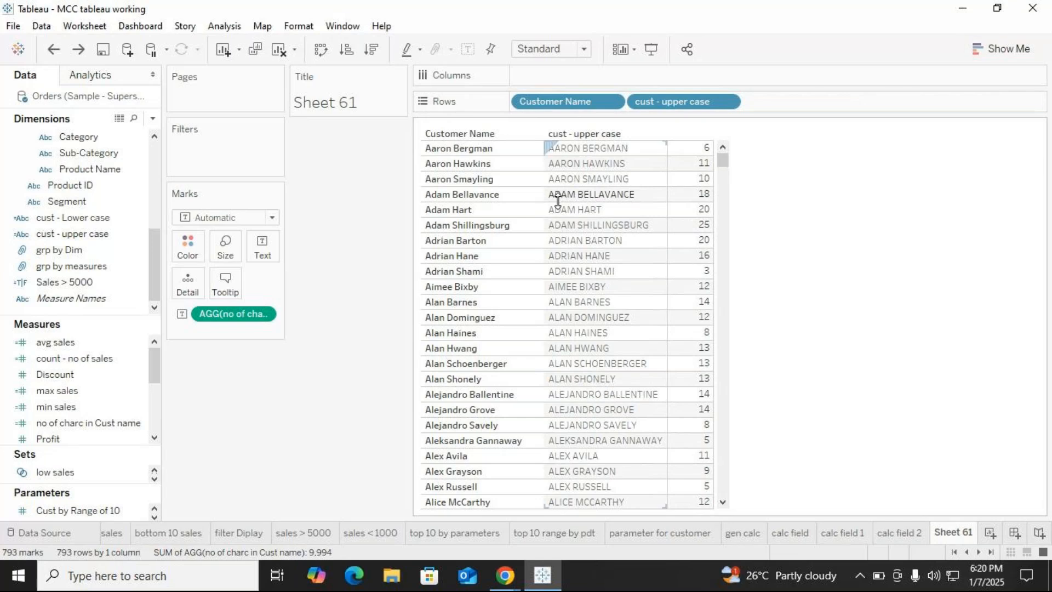
{"action": "left_click", "coordinate": [400, 76]}
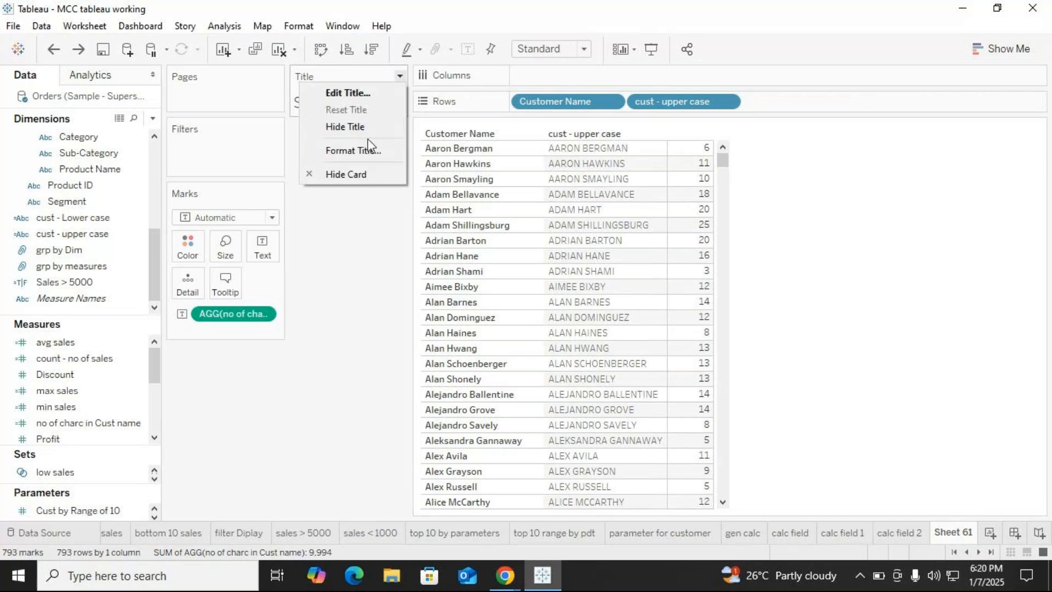
{"action": "left_click", "coordinate": [331, 196]}
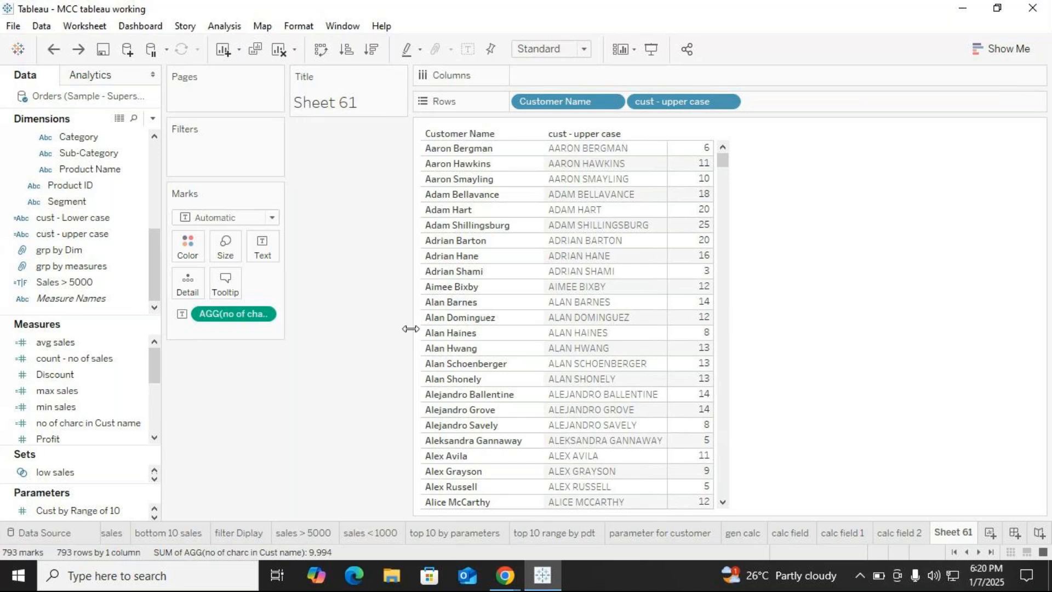
Narrow the title card's column beside the view and undo the last cust - Lower case formula edit.
{"action": "left_click_drag", "start_coordinate": [411, 329], "coordinate": [341, 322]}
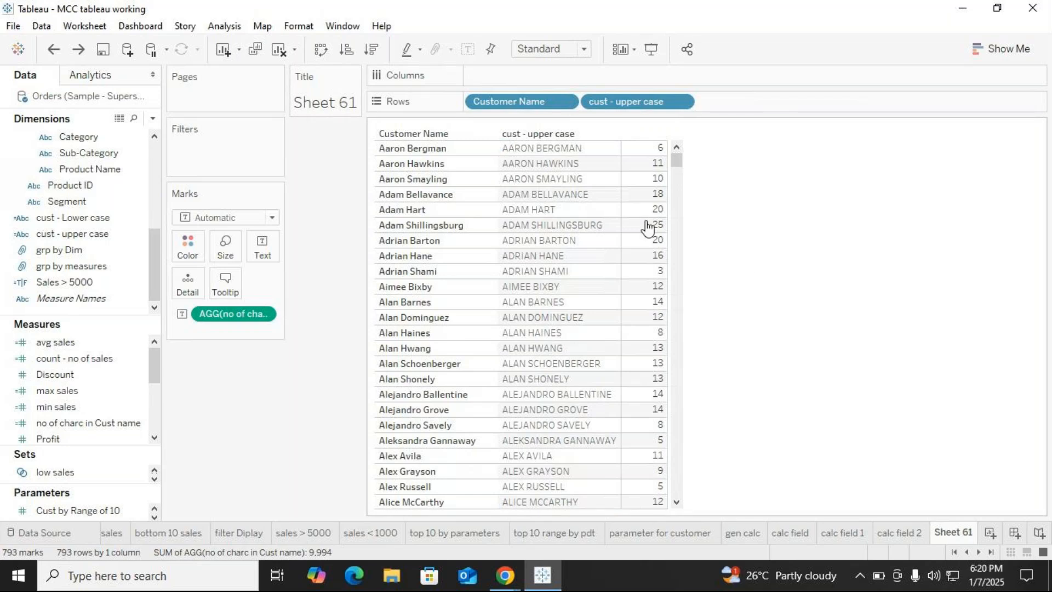
{"action": "left_click", "coordinate": [353, 77]}
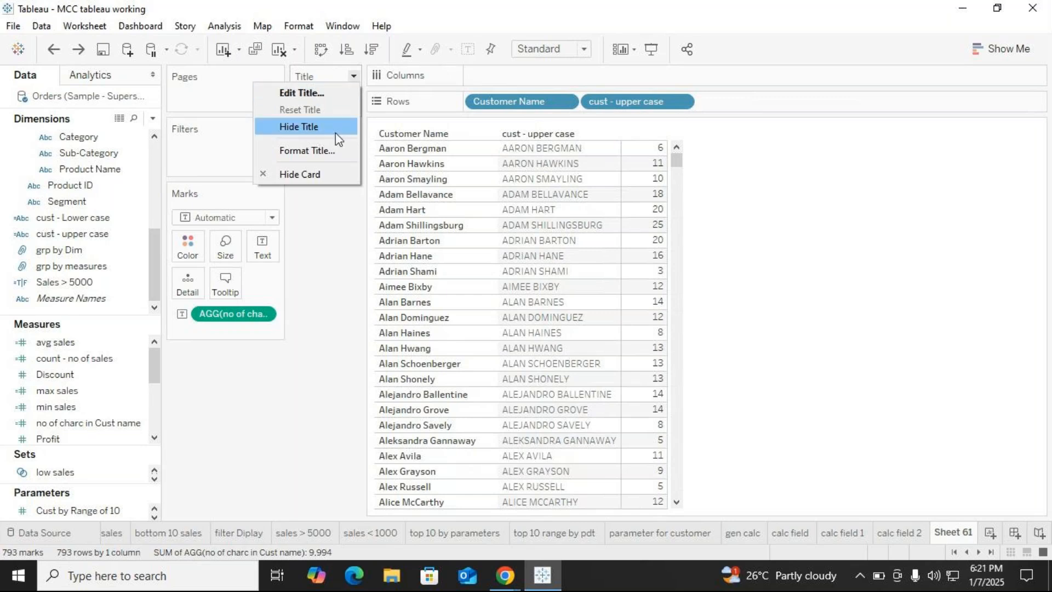
{"action": "left_click", "coordinate": [320, 149]}
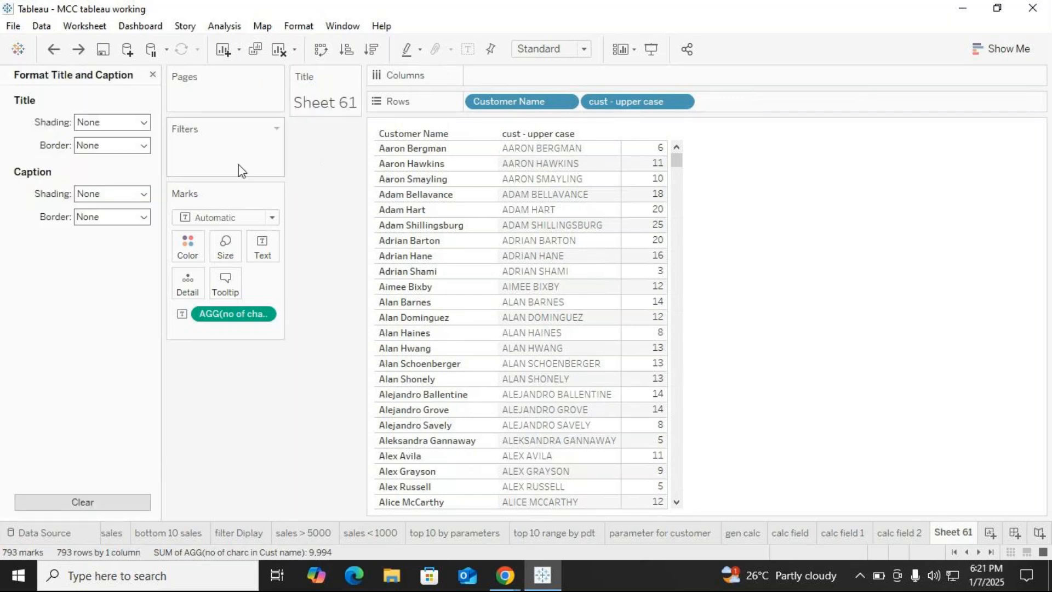
{"action": "left_click", "coordinate": [153, 74]}
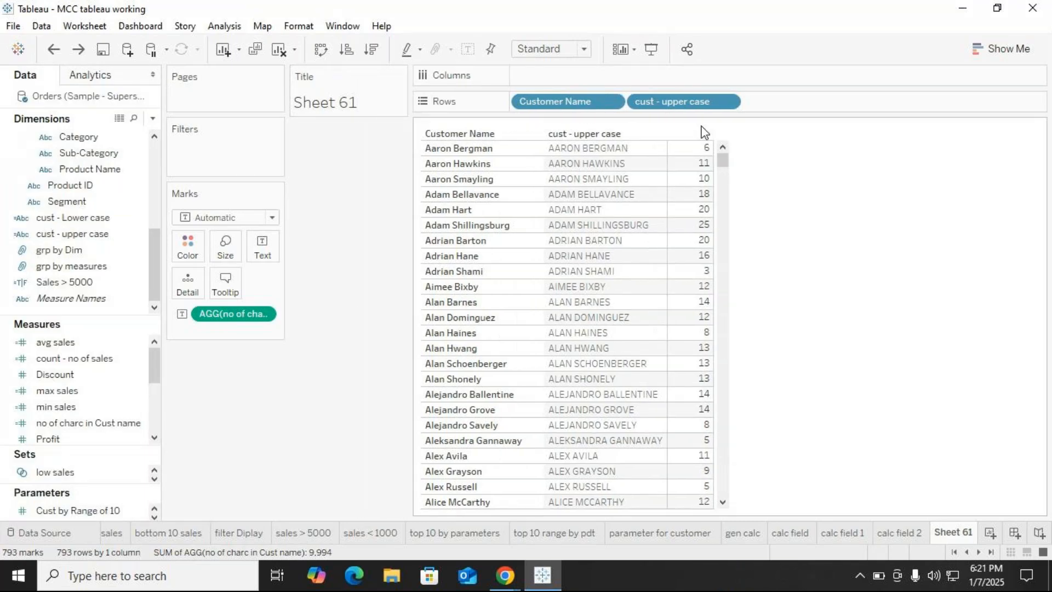
{"action": "key", "text": "ctrl+z"}
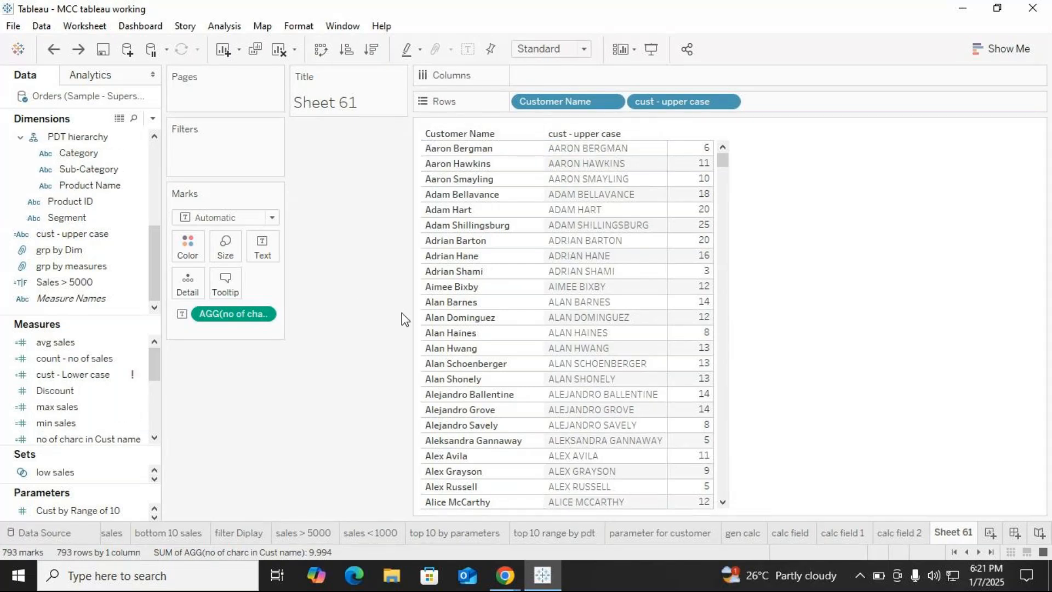
{"action": "left_click_drag", "start_coordinate": [414, 327], "coordinate": [290, 292]}
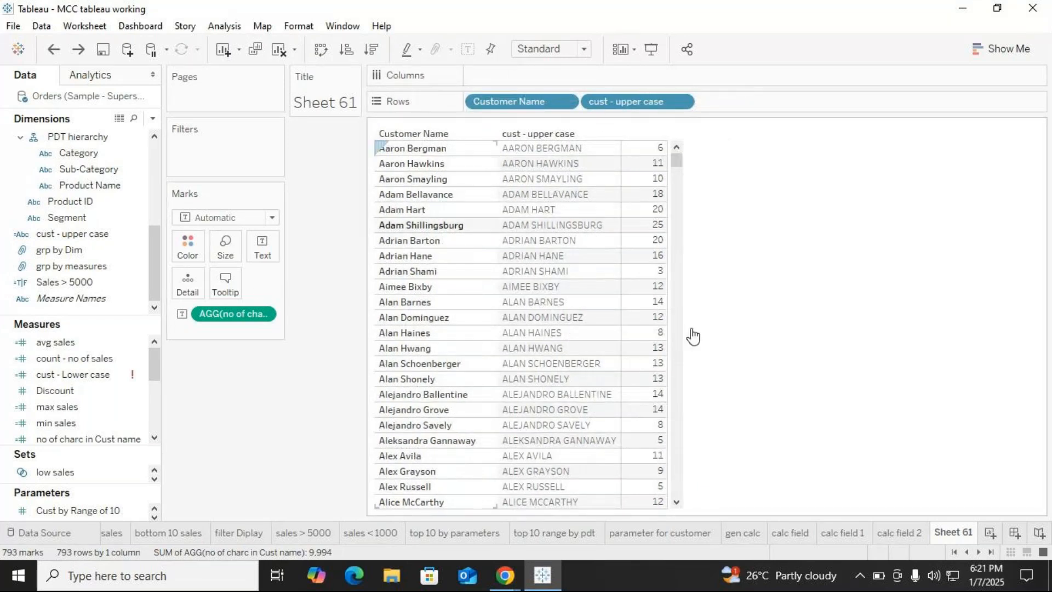
{"action": "left_click", "coordinate": [44, 254]}
{"action": "scroll", "coordinate": [51, 244], "scroll_direction": "up", "scroll_amount": 3}
{"action": "scroll", "coordinate": [93, 268], "scroll_direction": "down", "scroll_amount": 3}
{"action": "left_click", "coordinate": [84, 235]}
{"action": "left_click_drag", "start_coordinate": [84, 236], "coordinate": [594, 218]}
{"action": "left_click", "coordinate": [83, 251]}
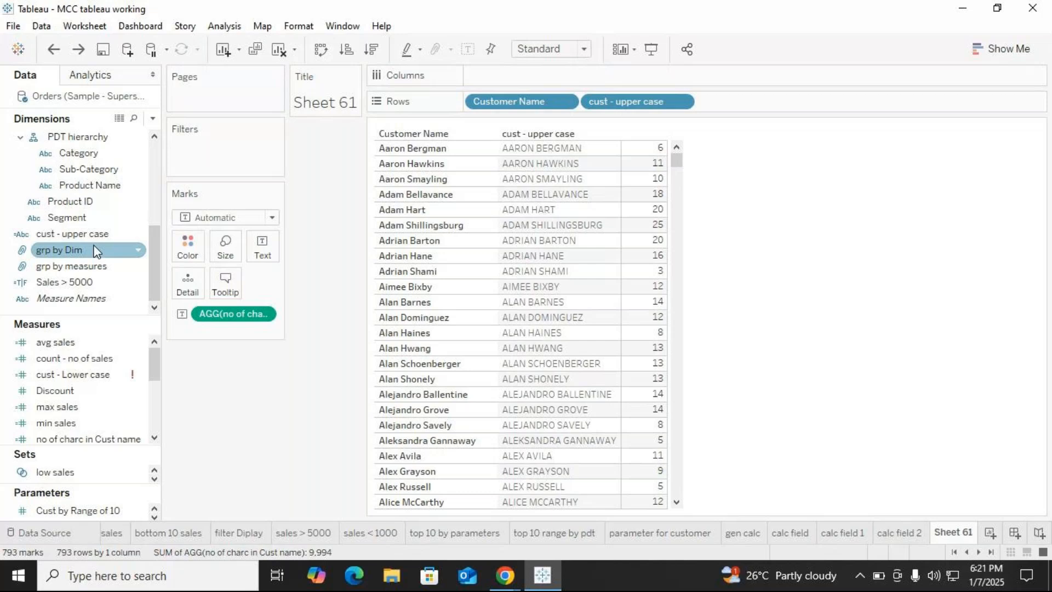
{"action": "left_click", "coordinate": [90, 235]}
{"action": "scroll", "coordinate": [81, 226], "scroll_direction": "up", "scroll_amount": 3}
{"action": "left_click", "coordinate": [81, 225]}
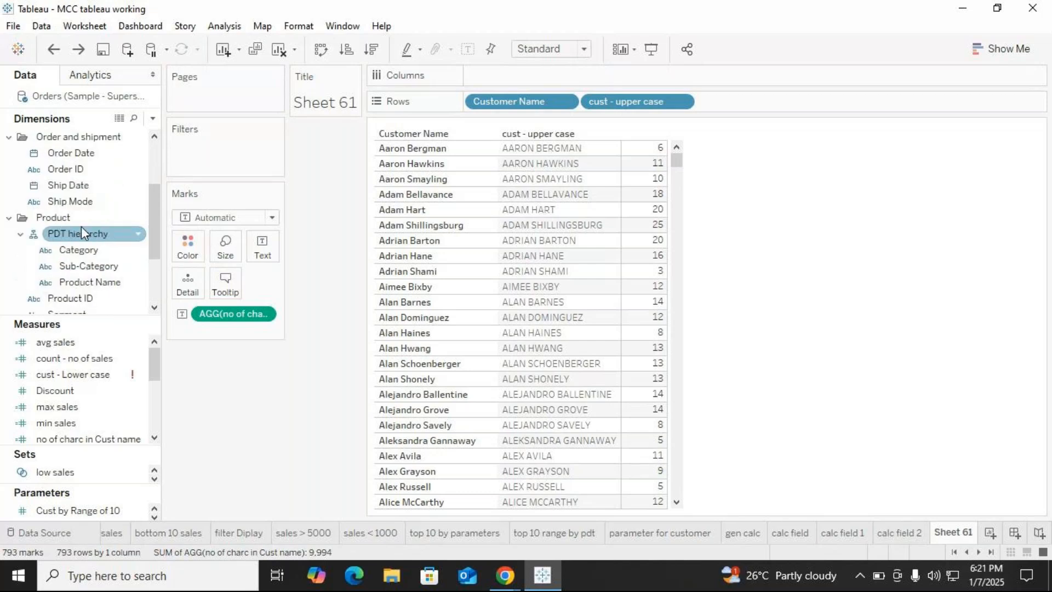
{"action": "scroll", "coordinate": [82, 226], "scroll_direction": "up", "scroll_amount": 3}
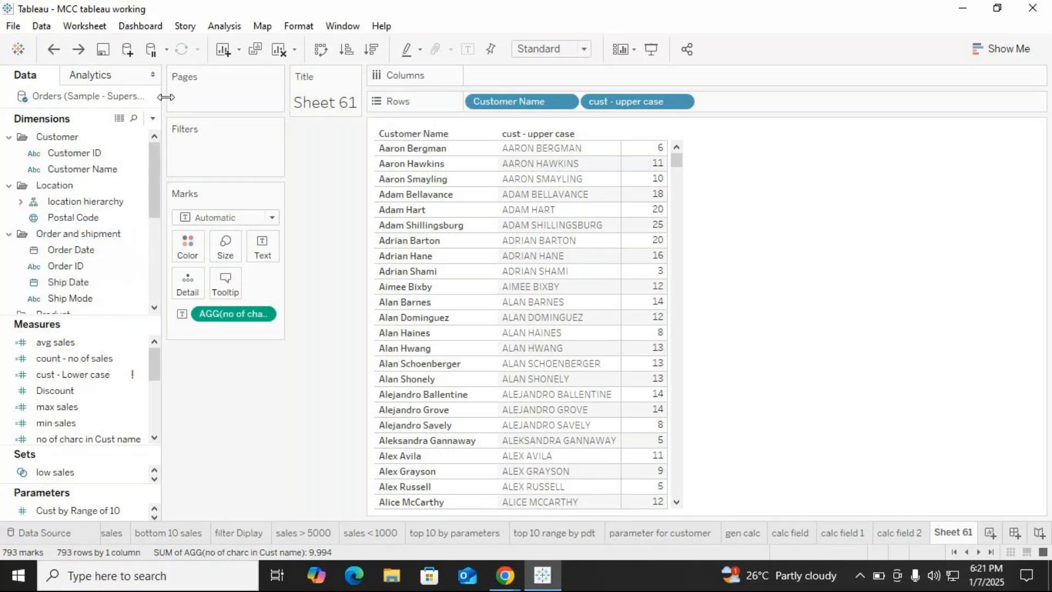
{"action": "left_click", "coordinate": [153, 119]}
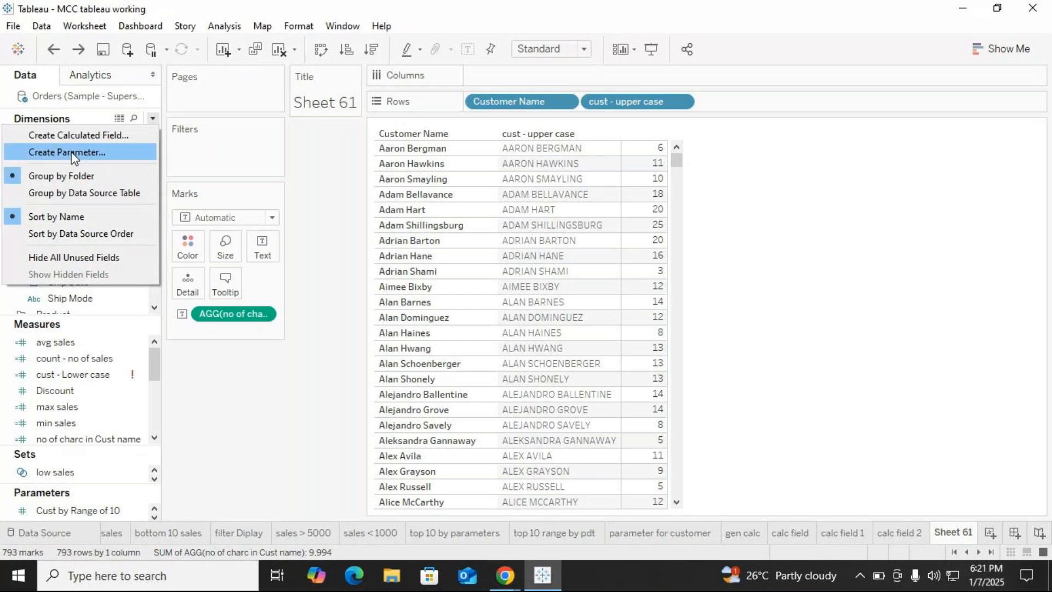
{"action": "left_click", "coordinate": [736, 328]}
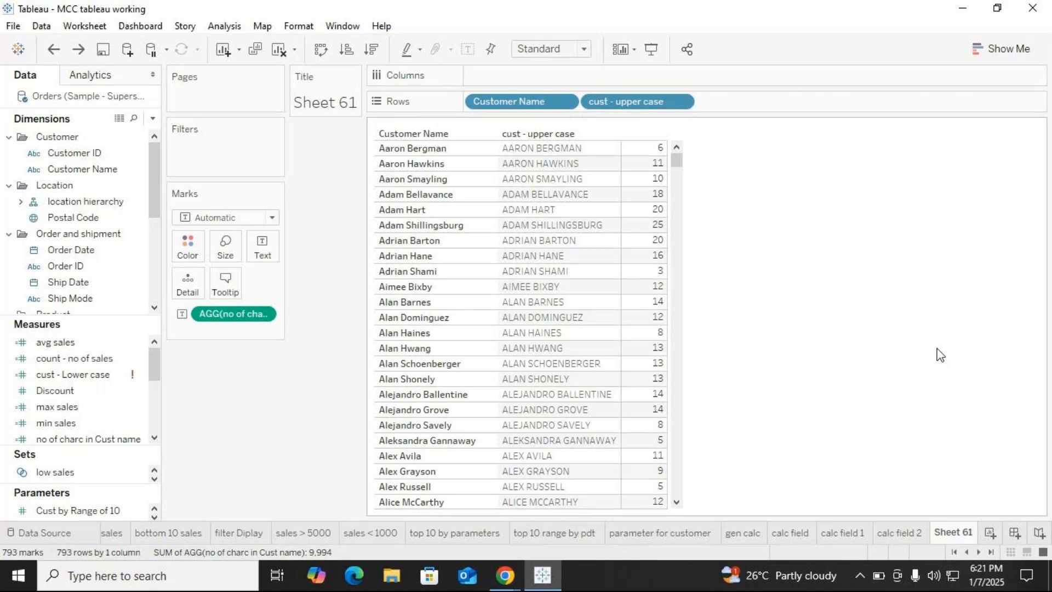
Redo the undone changes to restore the cust - Lower case formula and both case fields in the rows.
{"action": "key", "text": "ctrl+y"}
{"action": "key", "text": "ctrl+y"}
{"action": "key", "text": "ctrl+y"}
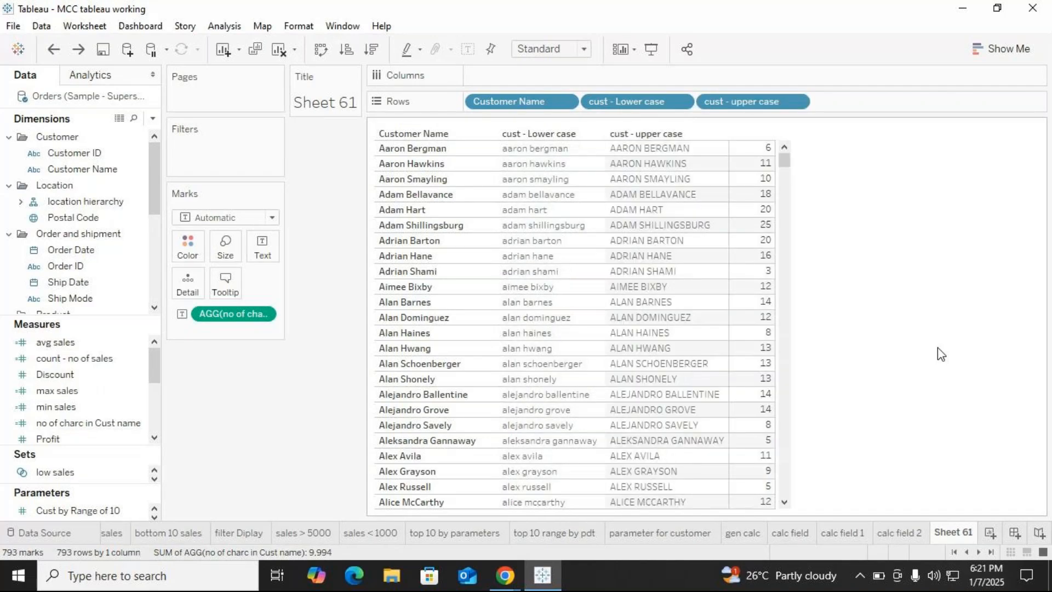
Start a new calculated field named "cust - proper case".
{"action": "left_click", "coordinate": [136, 170]}
{"action": "left_click", "coordinate": [153, 119]}
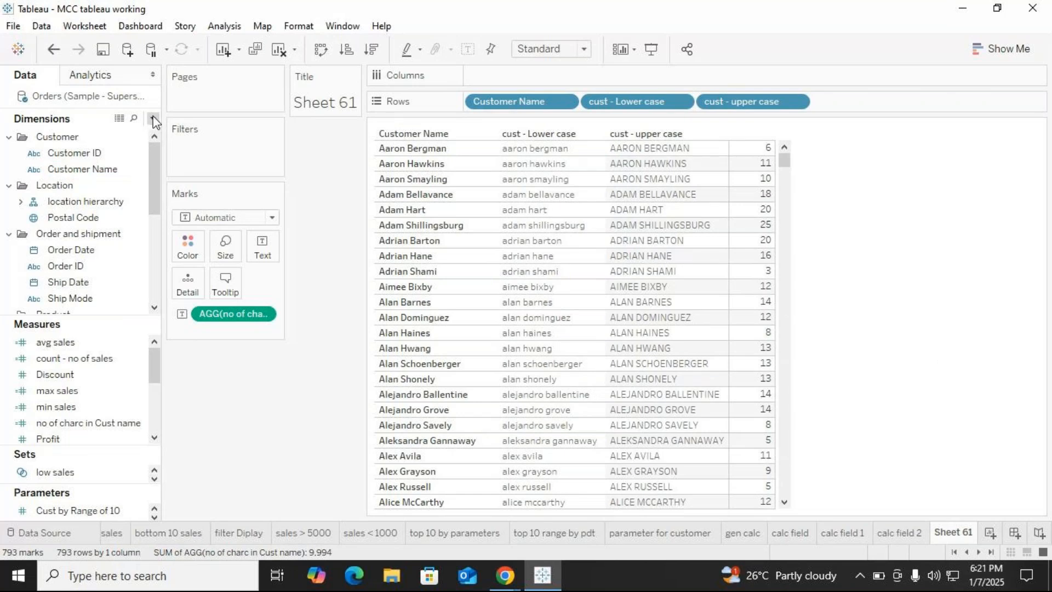
{"action": "left_click", "coordinate": [118, 134]}
{"action": "key", "text": "BackSpace"}
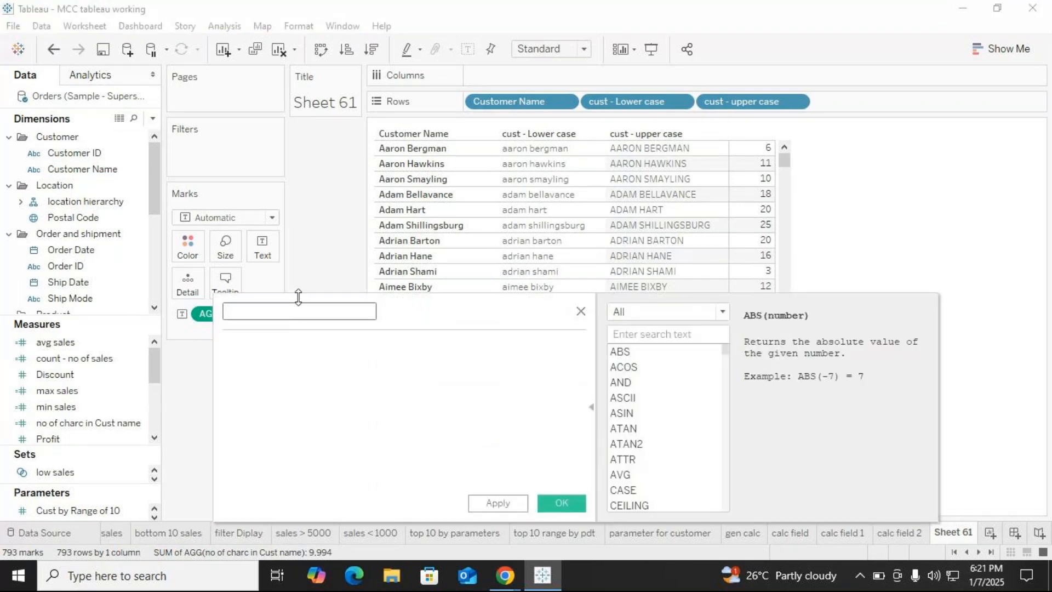
{"action": "type", "text": "cust - proper caser"}
{"action": "key", "text": "BackSpace"}
{"action": "left_click", "coordinate": [268, 361]}
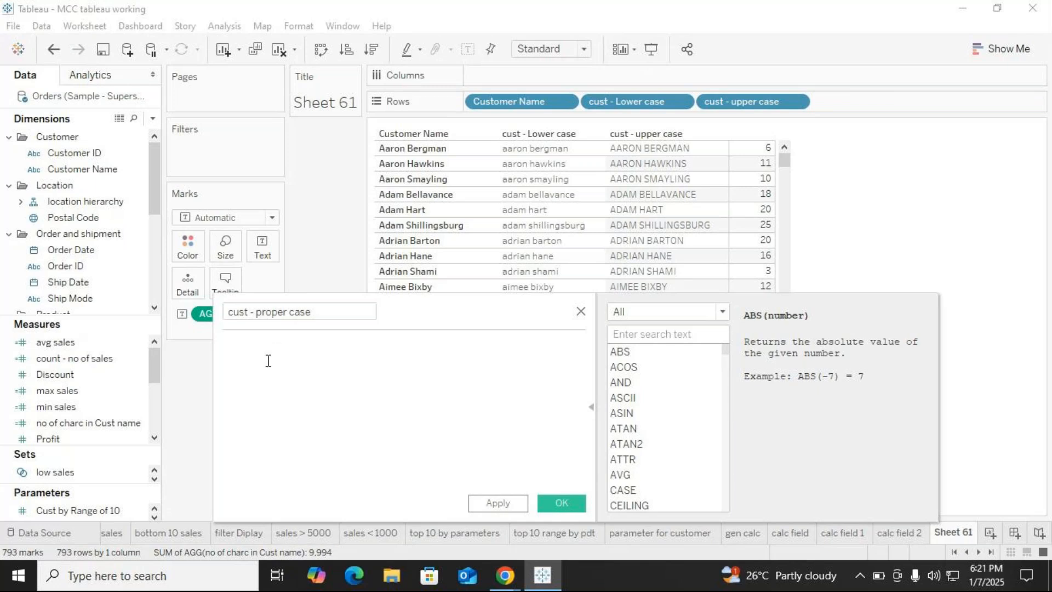
Try to enter a "proper" function in the cust - proper case formula, and clear the entry.
{"action": "type", "text": "pro"}
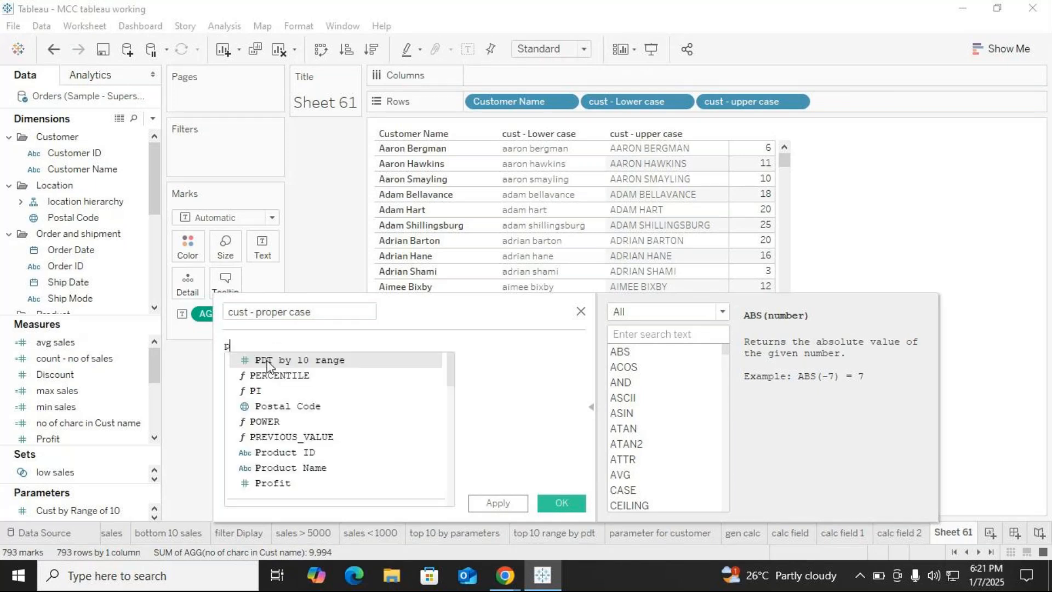
{"action": "key", "text": "BackSpace"}
{"action": "key", "text": "BackSpace"}
{"action": "key", "text": "BackSpace"}
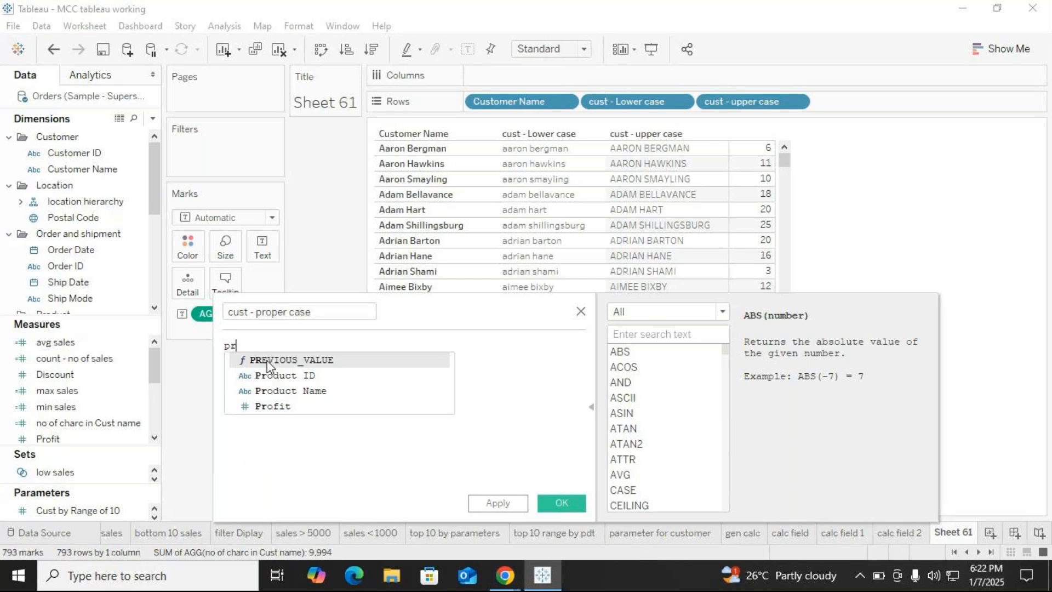
{"action": "type", "text": "pro"}
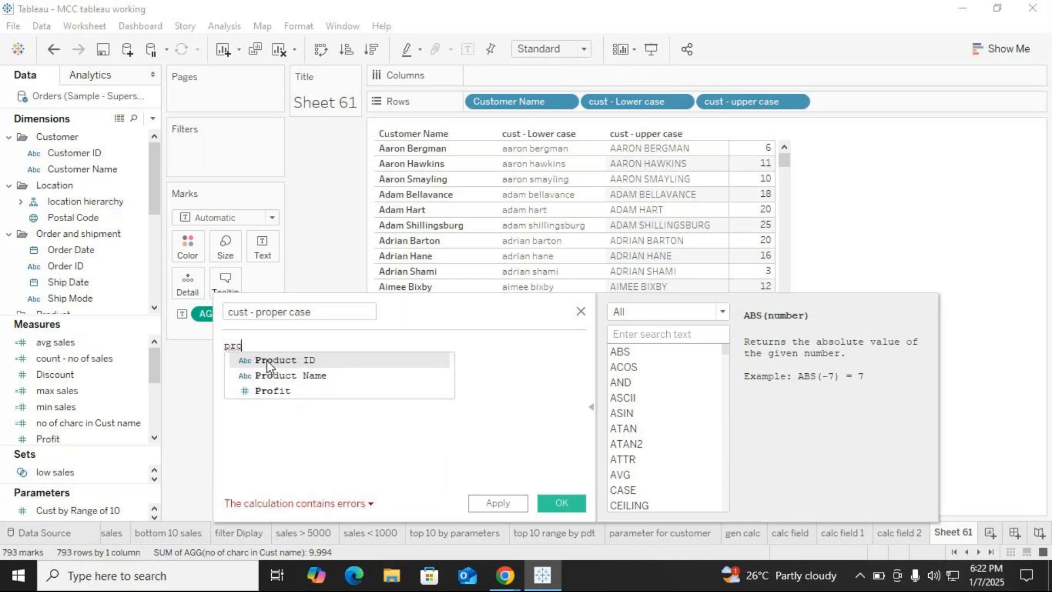
{"action": "key", "text": "BackSpace"}
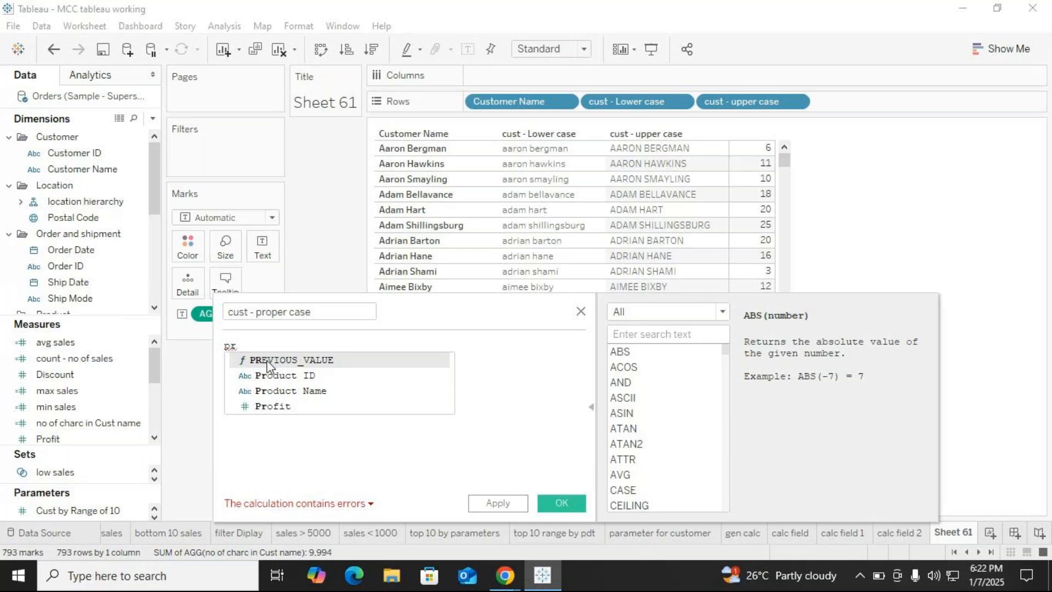
{"action": "type", "text": "oper"}
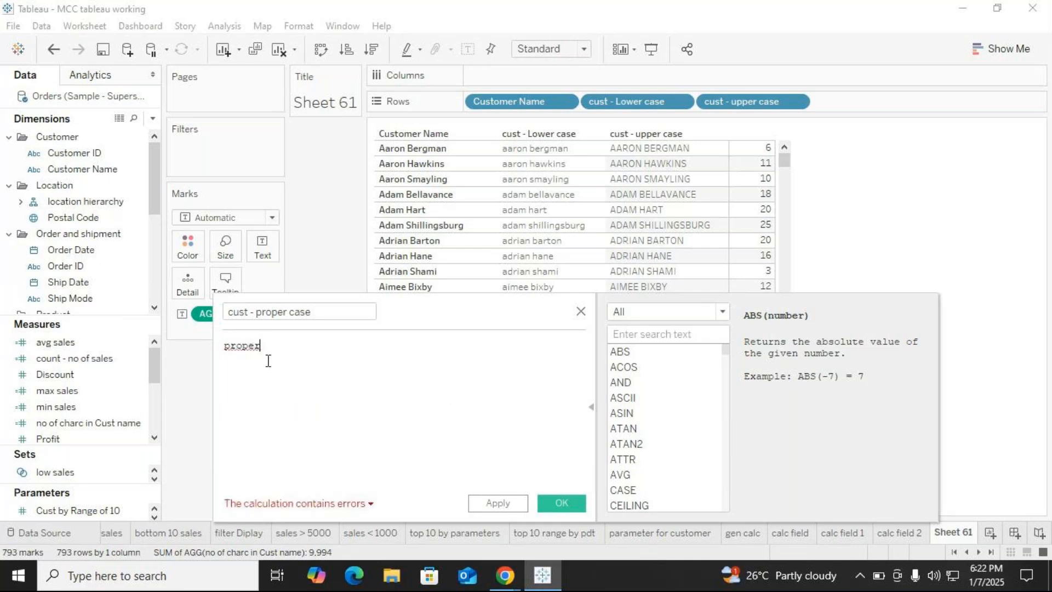
{"action": "key", "text": "BackSpace"}
{"action": "key", "text": "BackSpace"}
{"action": "key", "text": "BackSpace"}
{"action": "key", "text": "BackSpace"}
{"action": "key", "text": "BackSpace"}
{"action": "key", "text": "BackSpace"}
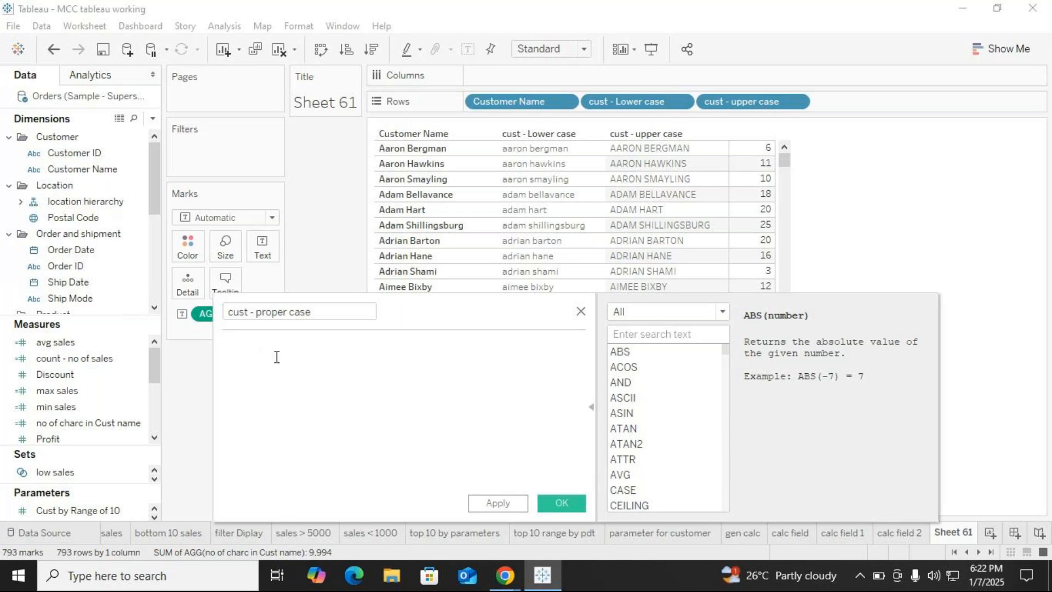
Shorten the new calculated field's name to "cust -".
{"action": "left_click", "coordinate": [333, 312]}
{"action": "key", "text": "BackSpace"}
{"action": "key", "text": "BackSpace"}
{"action": "key", "text": "BackSpace"}
{"action": "key", "text": "BackSpace"}
{"action": "key", "text": "BackSpace"}
{"action": "key", "text": "BackSpace"}
{"action": "key", "text": "BackSpace"}
{"action": "key", "text": "BackSpace"}
{"action": "key", "text": "BackSpace"}
{"action": "key", "text": "BackSpace"}
{"action": "key", "text": "BackSpace"}
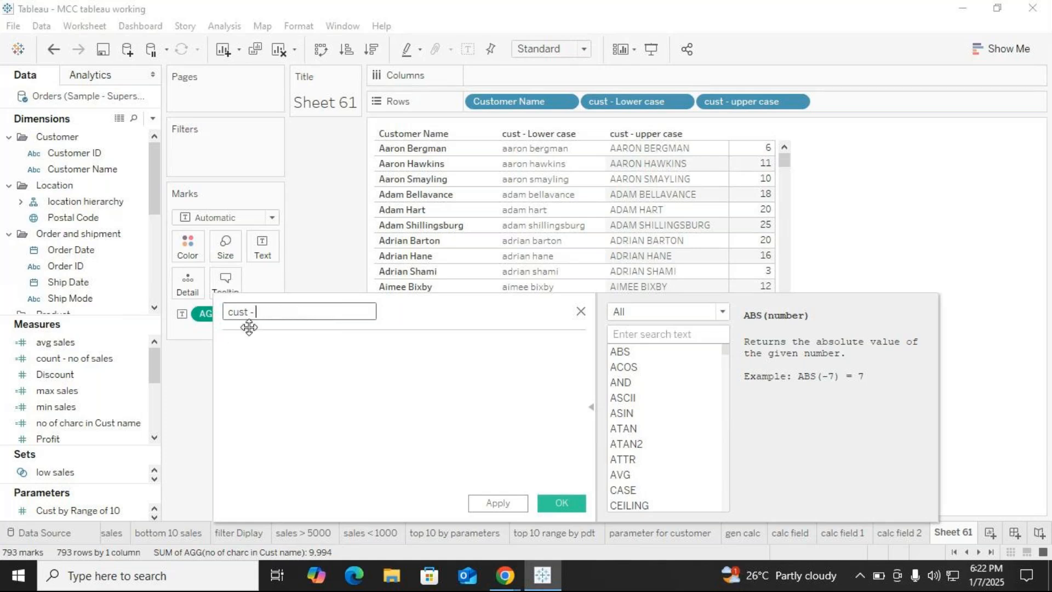
Enter the formula LEFT([Customer Name],3) for the cust - field and save it.
{"action": "left_click", "coordinate": [249, 359]}
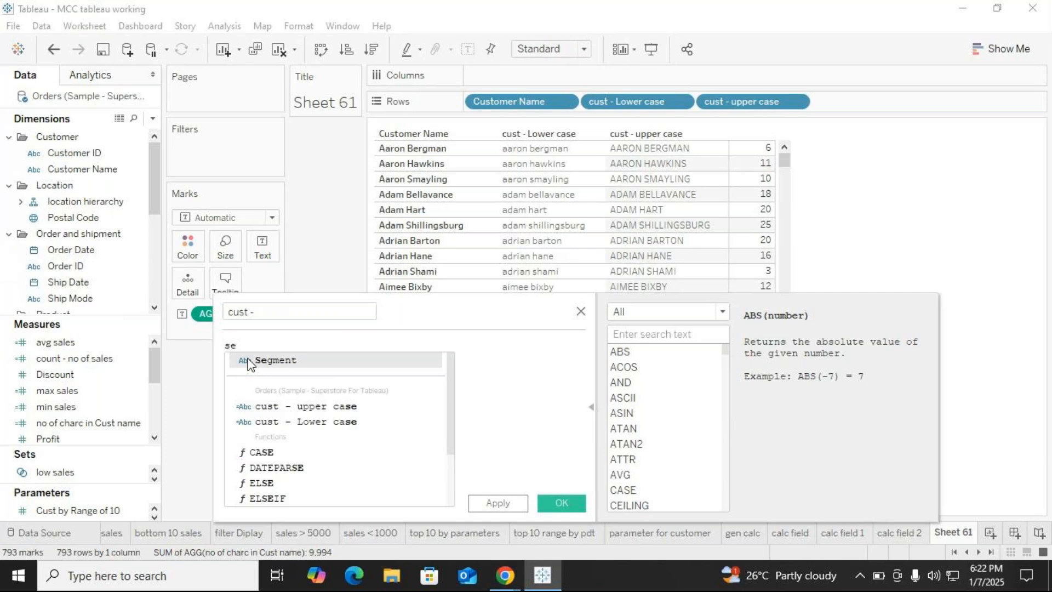
{"action": "key", "text": "BackSpace"}
{"action": "key", "text": "BackSpace"}
{"action": "type", "text": "left("}
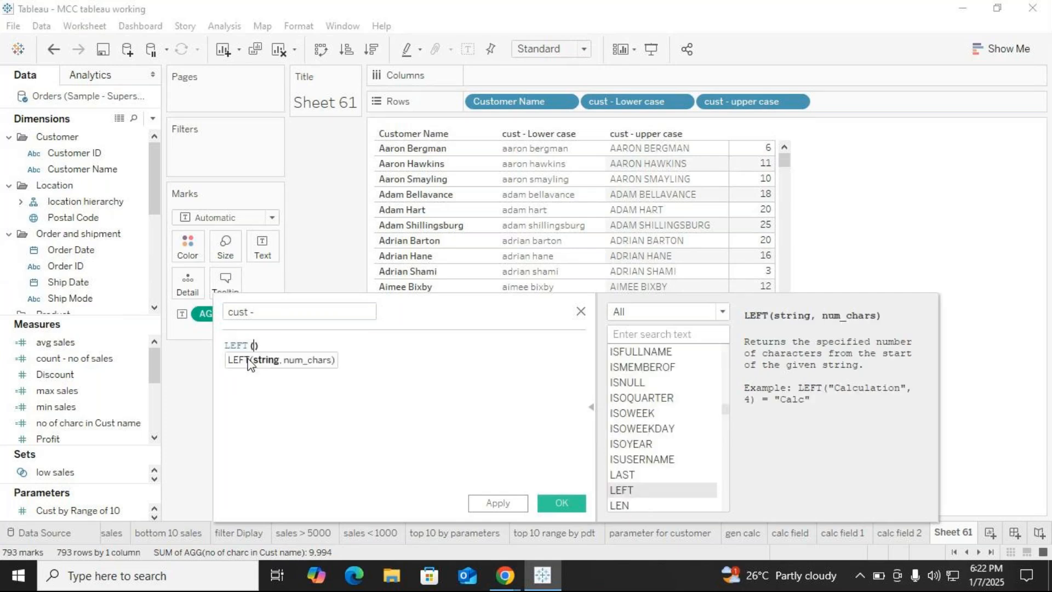
{"action": "type", "text": "cus"}
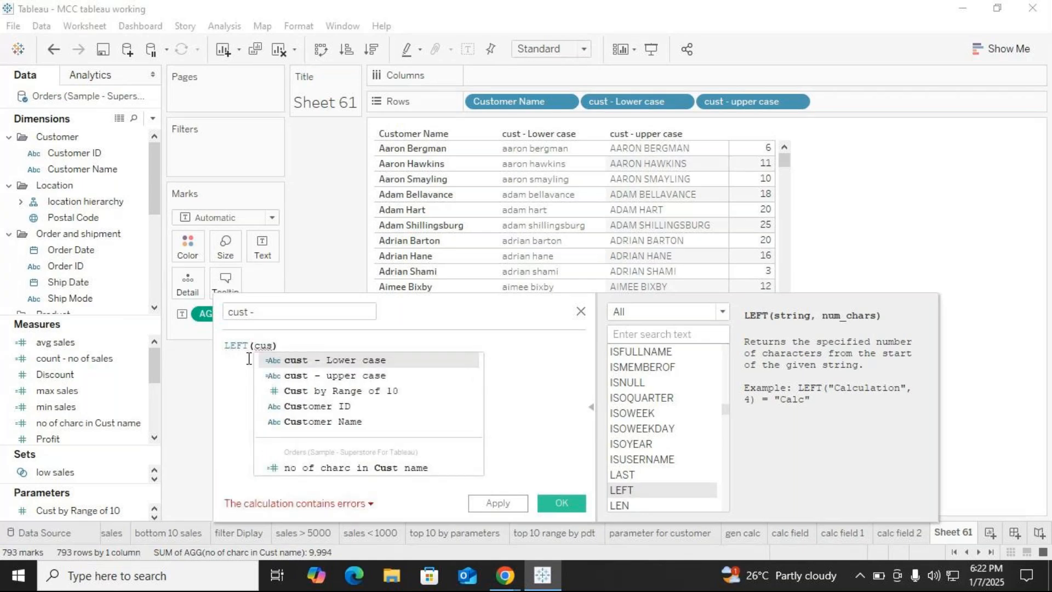
{"action": "key", "text": "Down"}
{"action": "key", "text": "Down"}
{"action": "key", "text": "Down"}
{"action": "key", "text": "Down"}
{"action": "key", "text": "Return"}
{"action": "type", "text": ",3"}
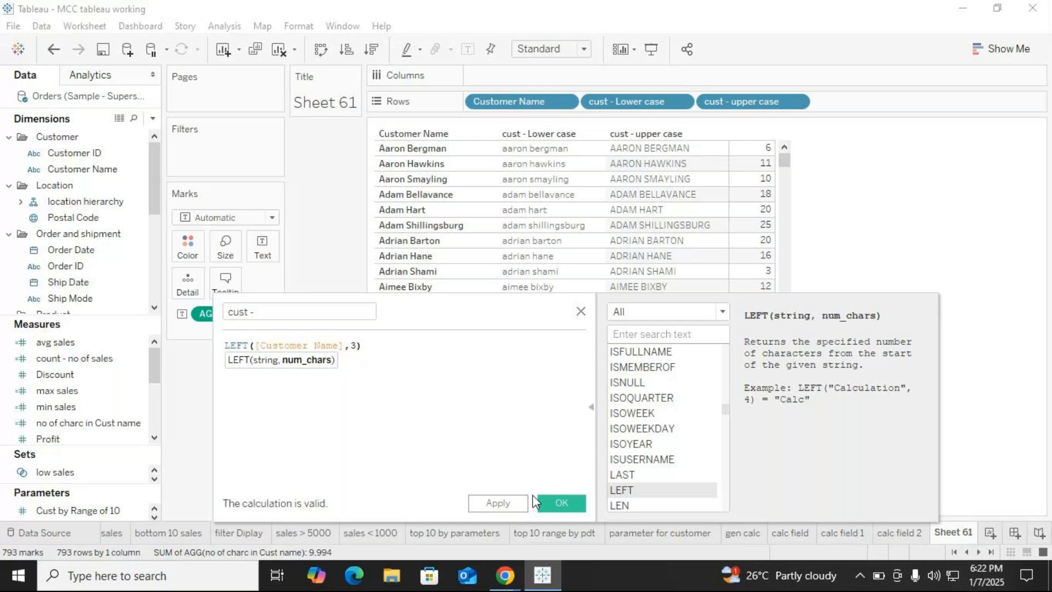
{"action": "left_click", "coordinate": [568, 500]}
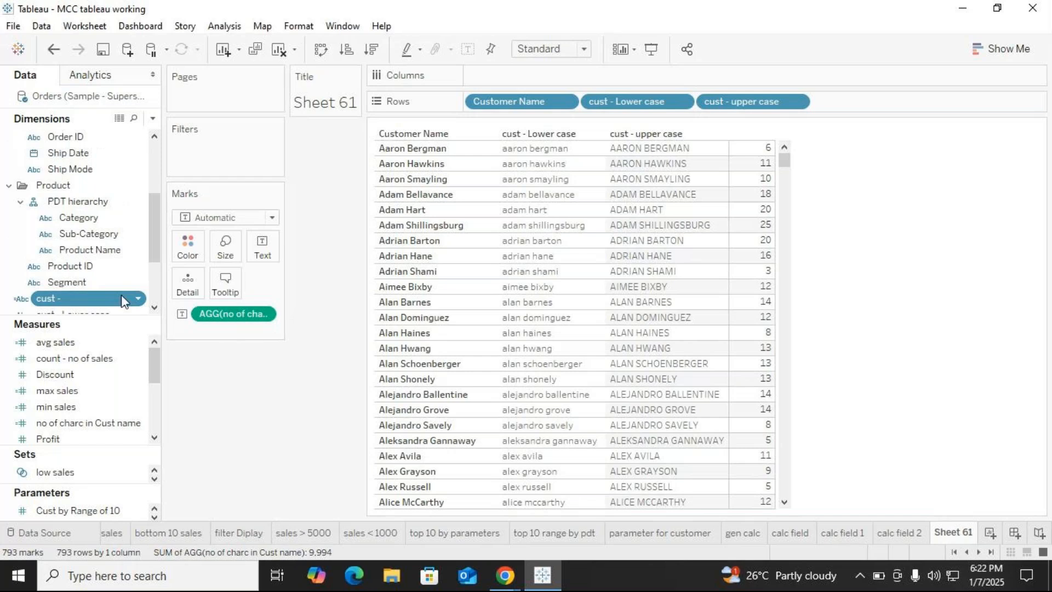
Rename the "cust -" calculated field as "cust - left 3 char" and save it.
{"action": "right_click", "coordinate": [79, 303]}
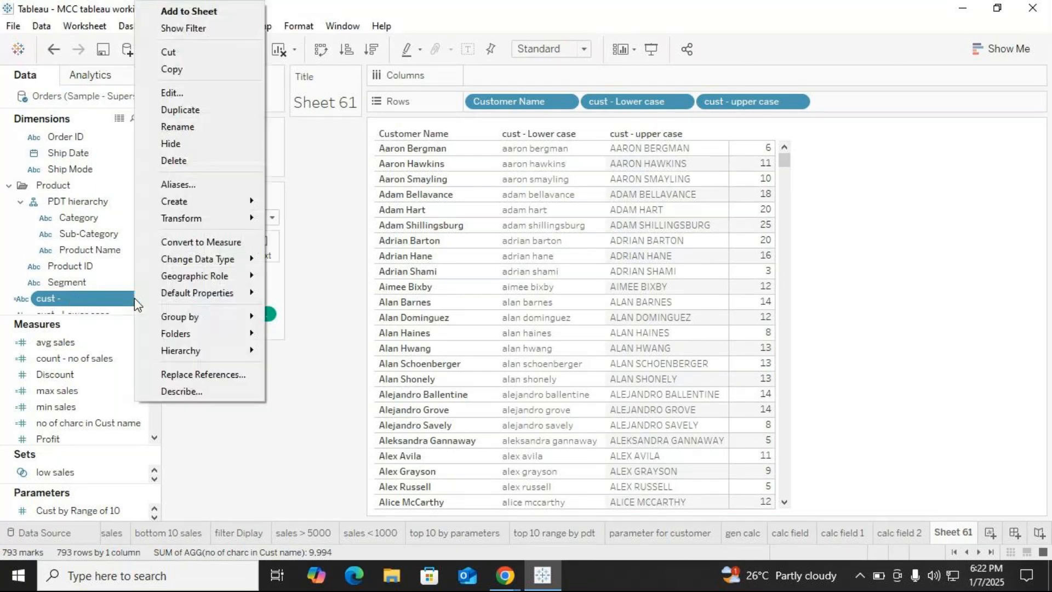
{"action": "left_click", "coordinate": [169, 103]}
{"action": "left_click", "coordinate": [328, 316]}
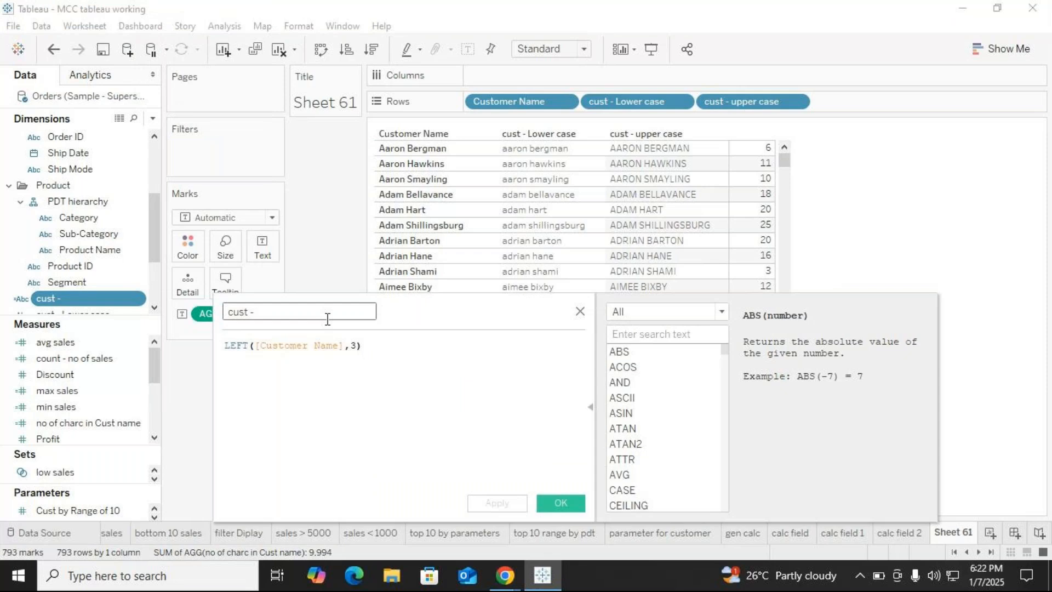
{"action": "type", "text": "l"}
{"action": "type", "text": "e"}
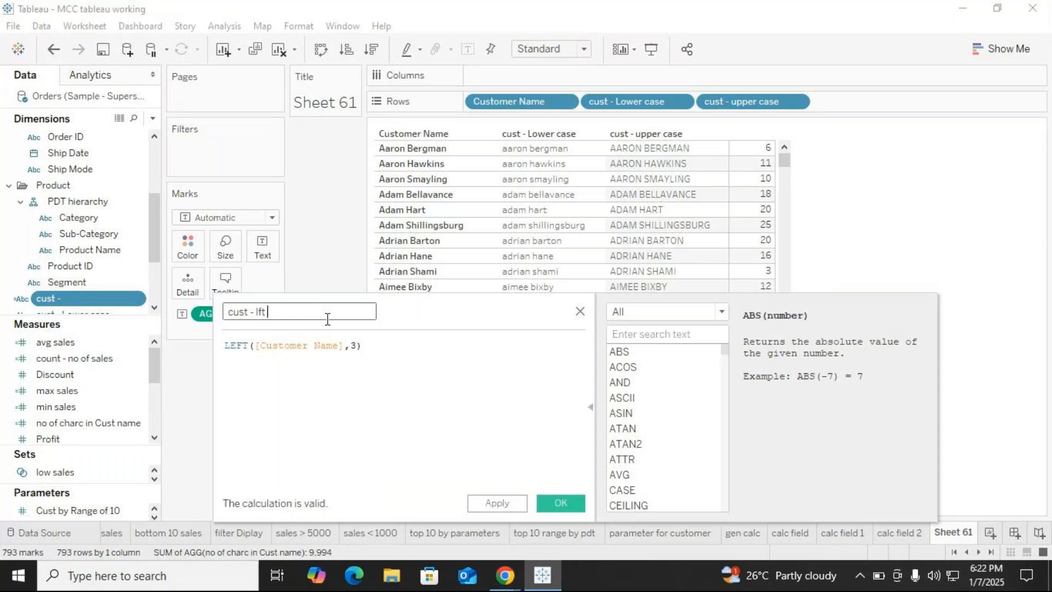
{"action": "type", "text": "ft 3 char"}
{"action": "left_click", "coordinate": [520, 502]}
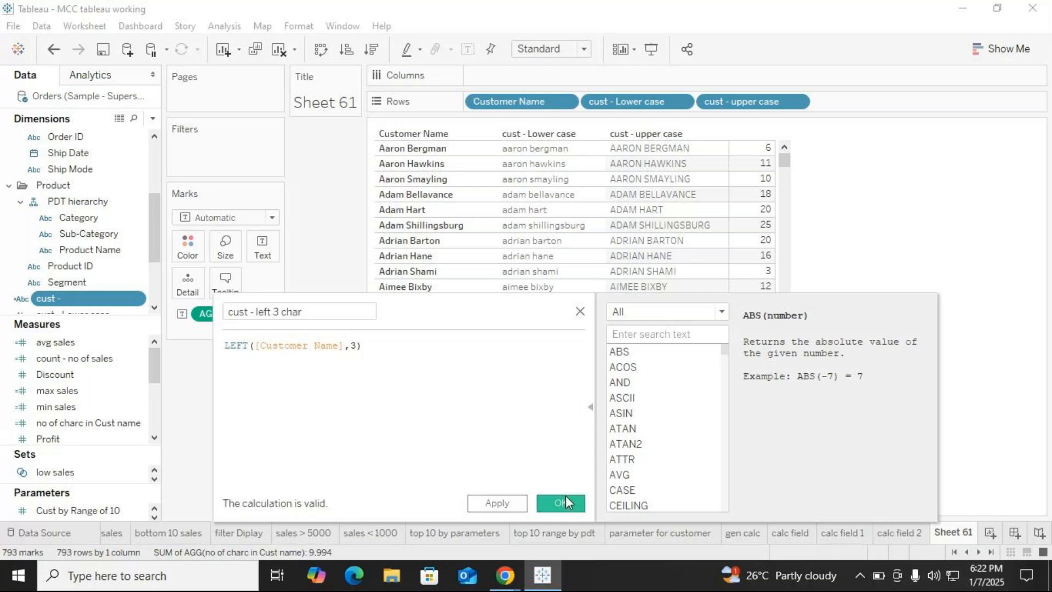
{"action": "left_click", "coordinate": [566, 496]}
Add the cust - left 3 char field to the table rows after cust - upper case and review the listed values.
{"action": "left_click", "coordinate": [80, 299]}
{"action": "left_click_drag", "start_coordinate": [80, 301], "coordinate": [716, 301]}
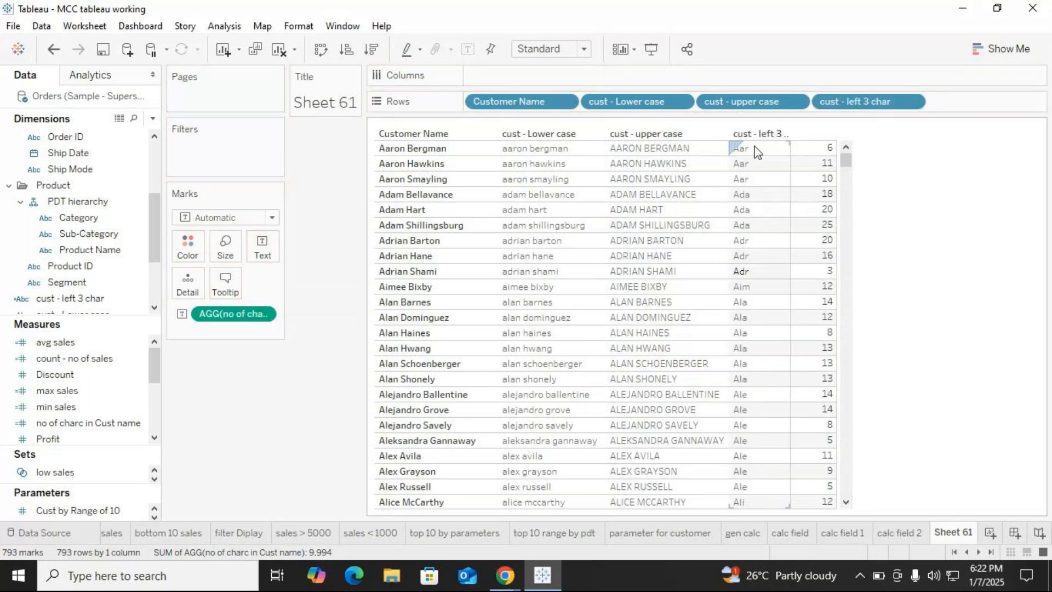
{"action": "scroll", "coordinate": [774, 345], "scroll_direction": "down", "scroll_amount": 5}
{"action": "scroll", "coordinate": [773, 349], "scroll_direction": "down", "scroll_amount": 14}
{"action": "scroll", "coordinate": [773, 349], "scroll_direction": "up", "scroll_amount": 19}
Start a new calculated field named "cust left 3 char upper".
{"action": "left_click", "coordinate": [153, 118]}
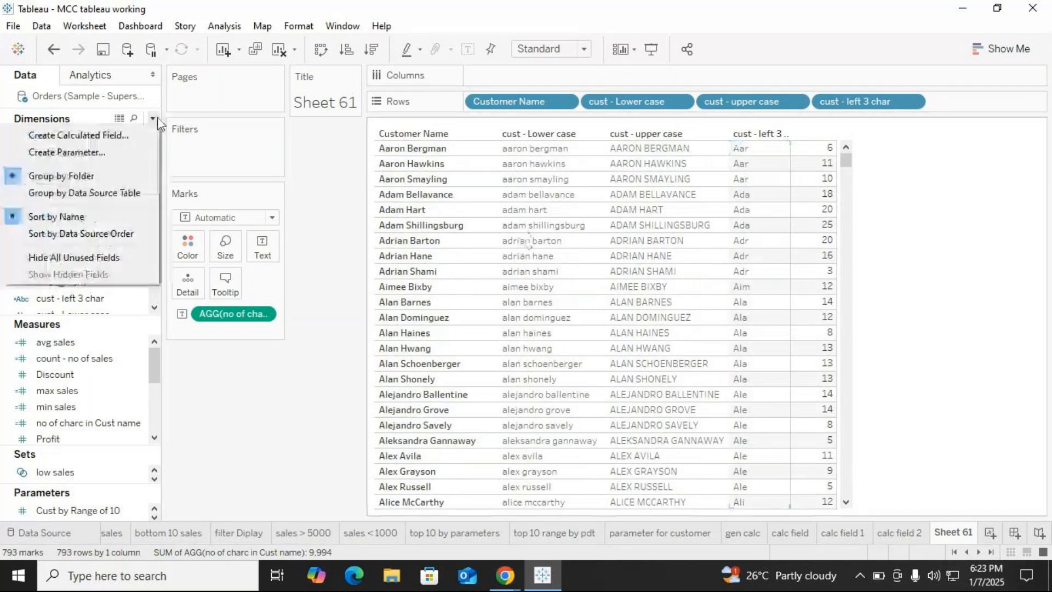
{"action": "left_click", "coordinate": [79, 135]}
{"action": "key", "text": "BackSpace"}
{"action": "type", "text": "cu"}
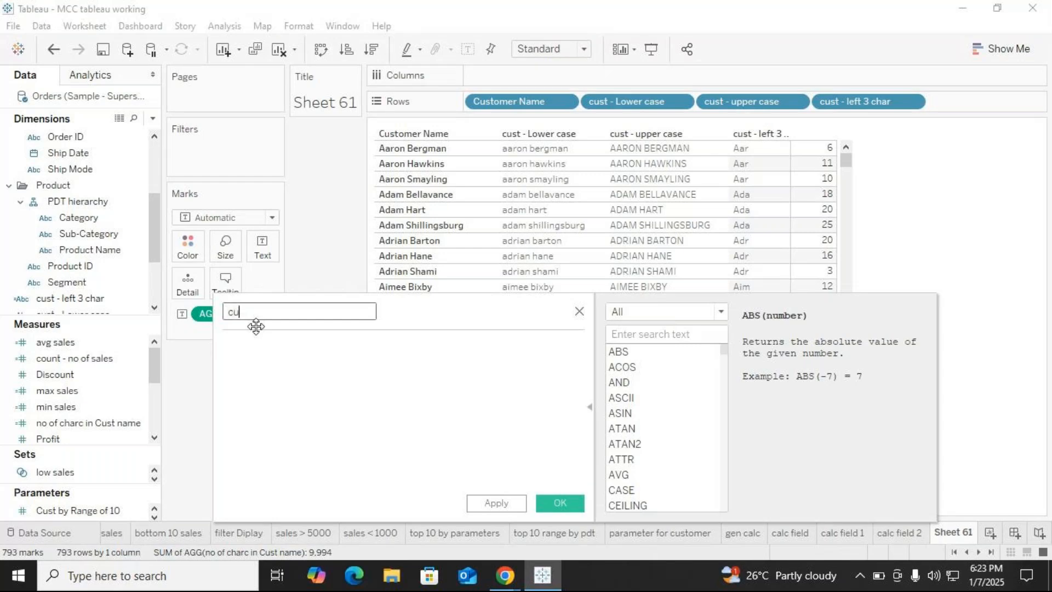
{"action": "type", "text": "st left 3 char in"}
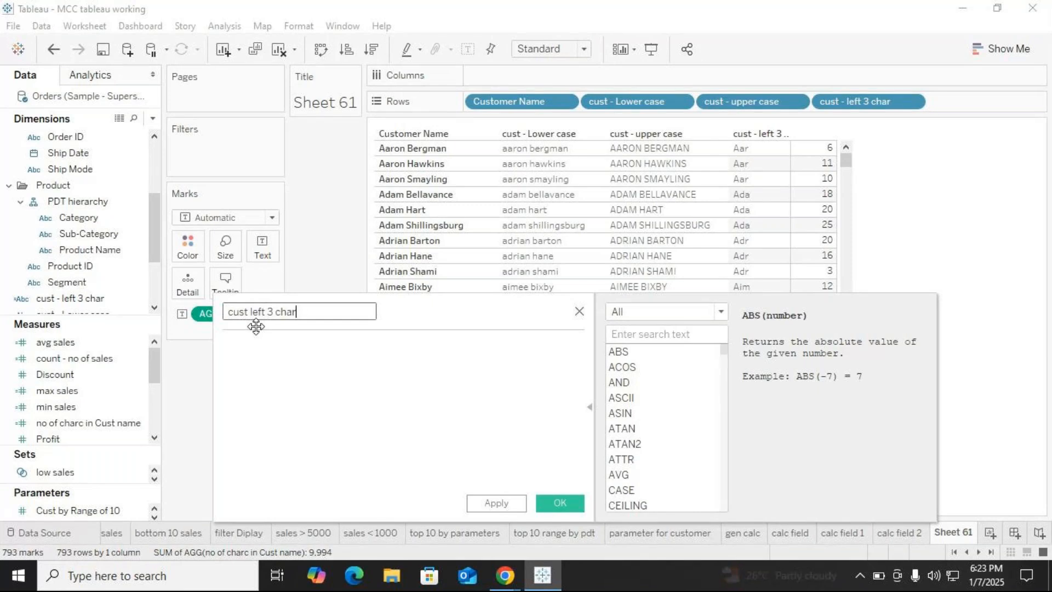
{"action": "key", "text": "BackSpace"}
{"action": "key", "text": "BackSpace"}
{"action": "key", "text": "BackSpace"}
{"action": "type", "text": "uppr"}
{"action": "key", "text": "BackSpace"}
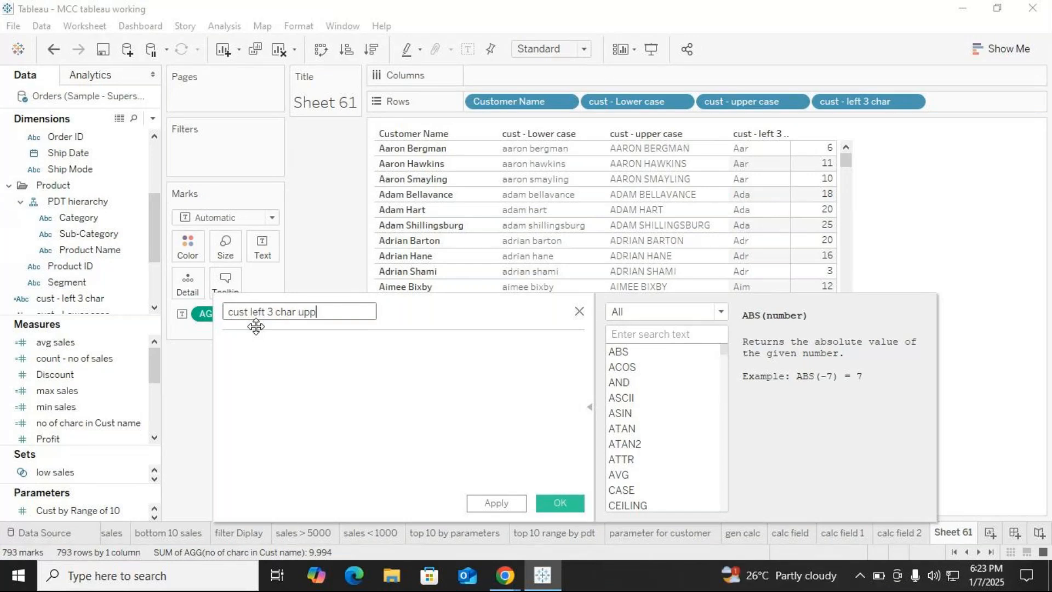
{"action": "type", "text": "er"}
Nest a LEFT function inside an UPPER function in the cust left 3 char upper formula.
{"action": "left_click", "coordinate": [258, 346]}
{"action": "type", "text": "="}
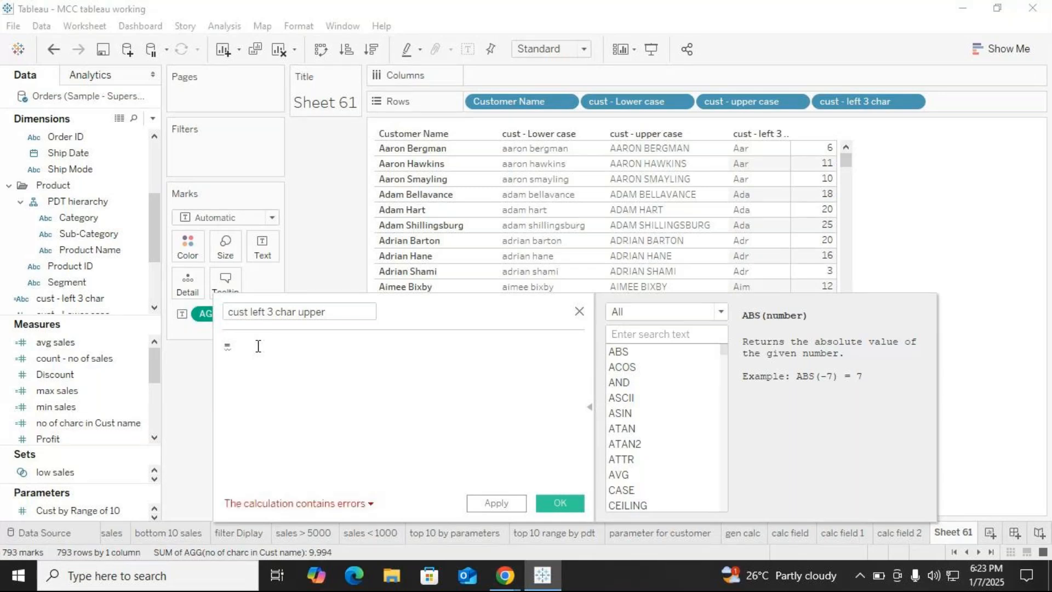
{"action": "key", "text": "BackSpace"}
{"action": "type", "text": "up"}
{"action": "key", "text": "Return"}
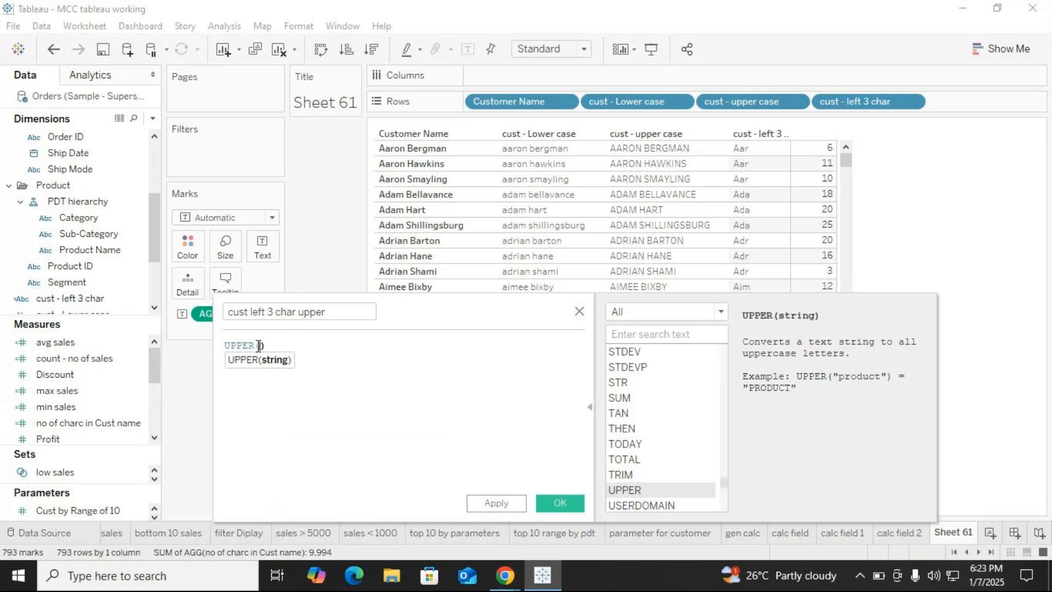
{"action": "type", "text": "left"}
{"action": "key", "text": "Return"}
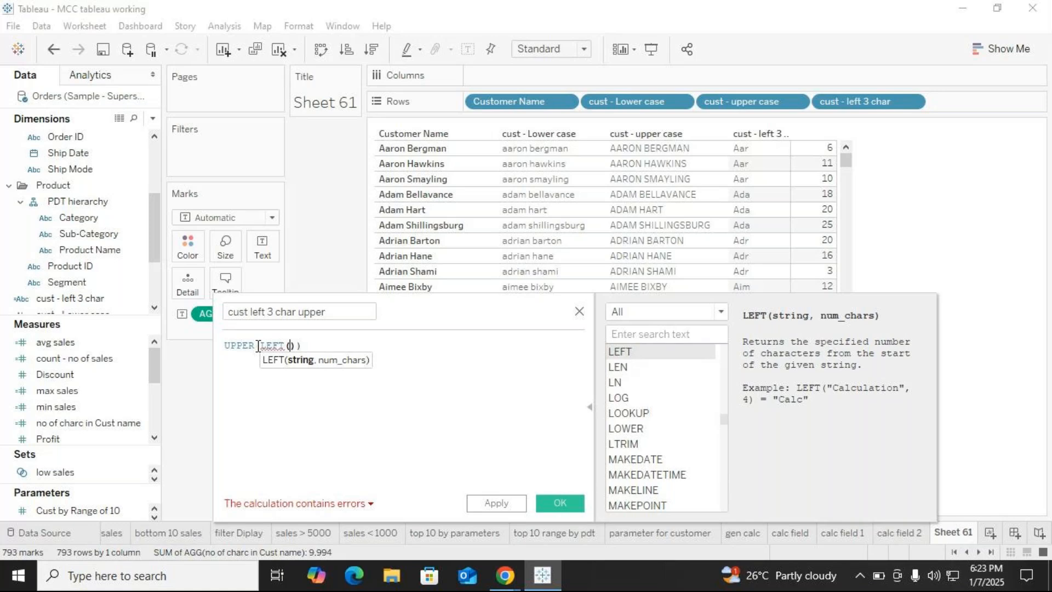
Give the LEFT function the arguments [Customer Name] and 3, completing UPPER(LEFT([Customer Name],3)).
{"action": "type", "text": "cust"}
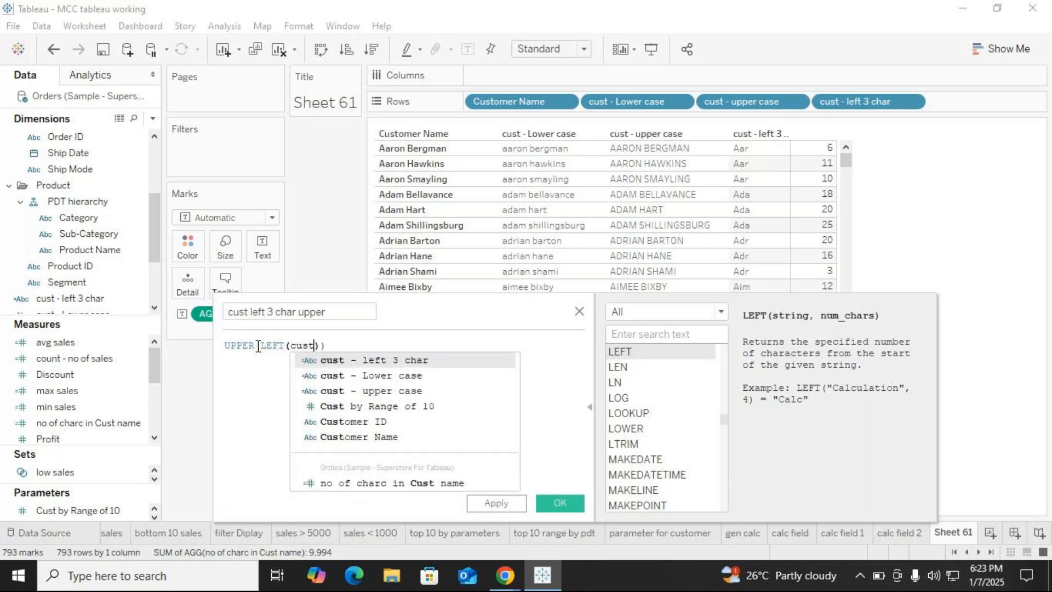
{"action": "key", "text": "Down"}
{"action": "key", "text": "Down"}
{"action": "key", "text": "Down"}
{"action": "key", "text": "Down"}
{"action": "key", "text": "Down"}
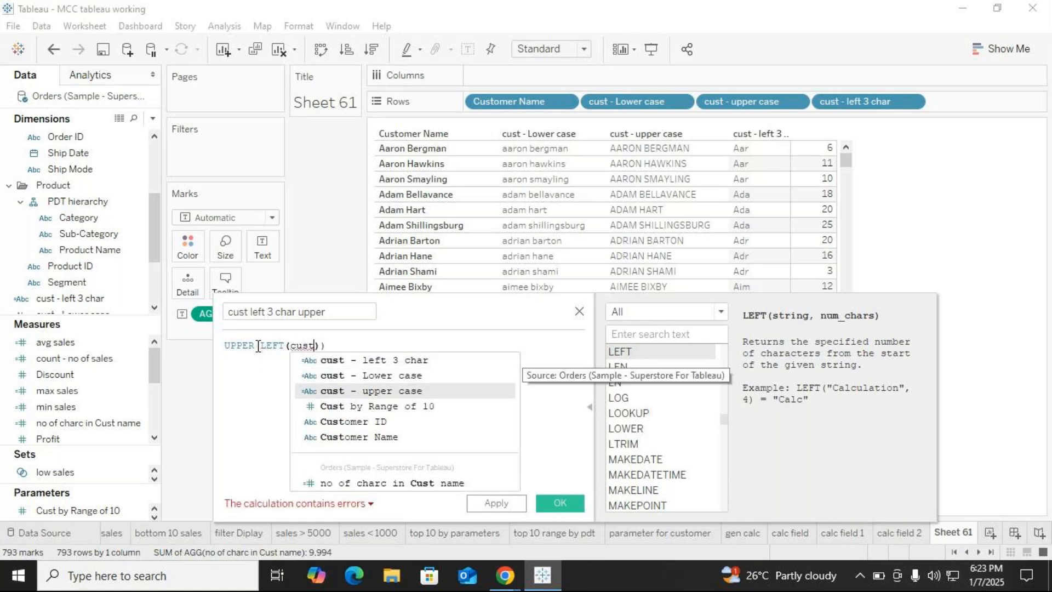
{"action": "key", "text": "Return"}
{"action": "type", "text": ","}
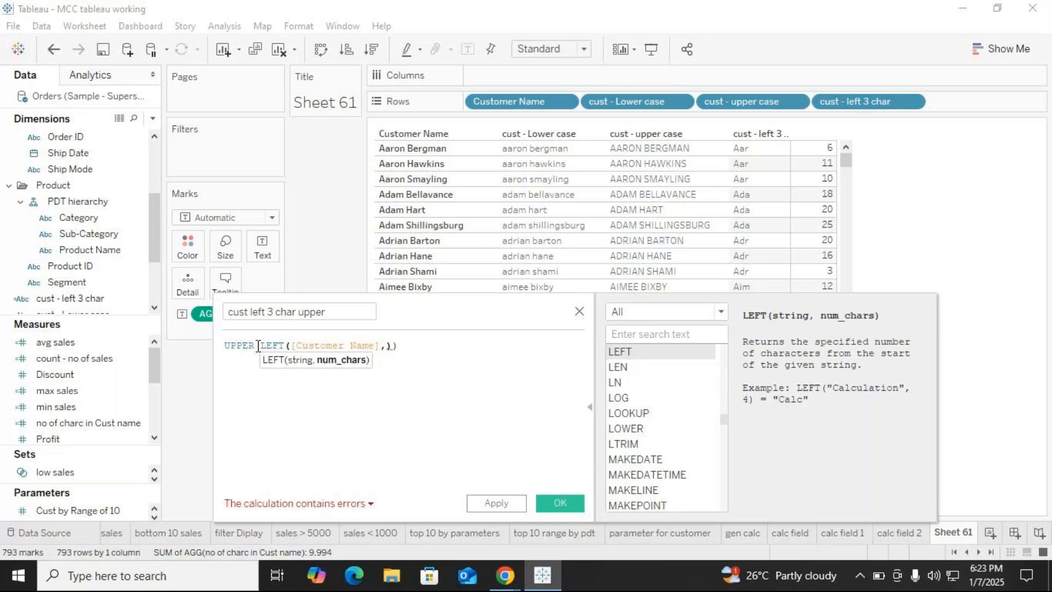
{"action": "type", "text": "3"}
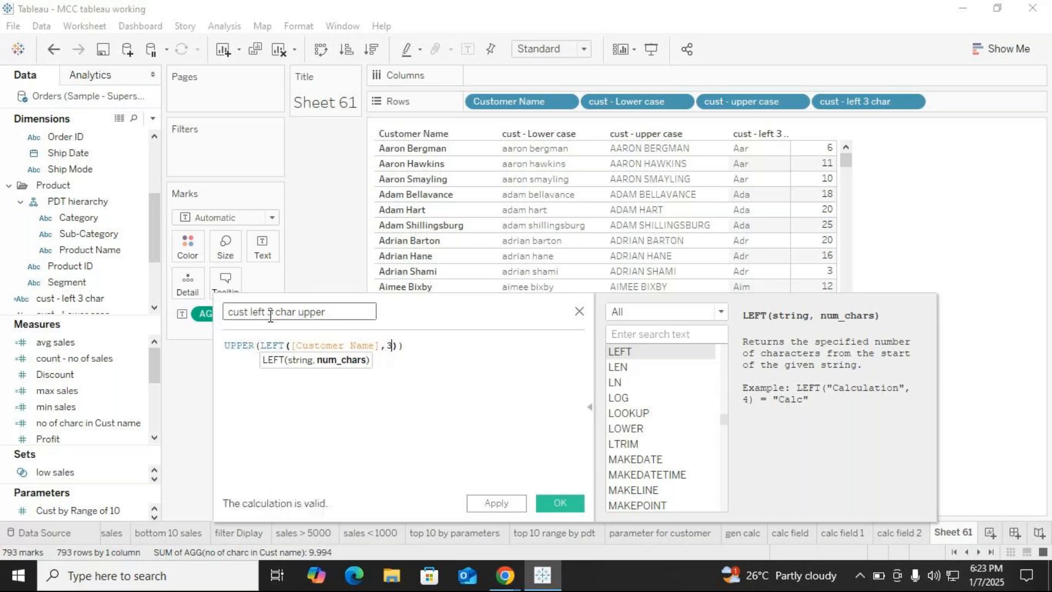
Save the cust left 3 char upper field and add it to the table rows after cust - left 3 char.
{"action": "left_click", "coordinate": [401, 343]}
{"action": "type", "text": ")"}
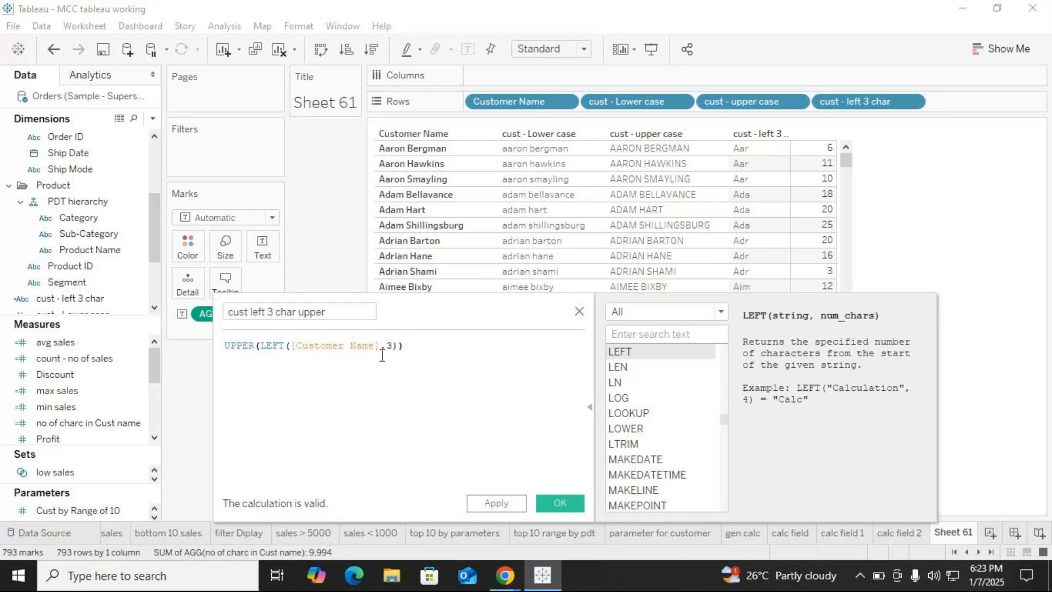
{"action": "left_click", "coordinate": [560, 504]}
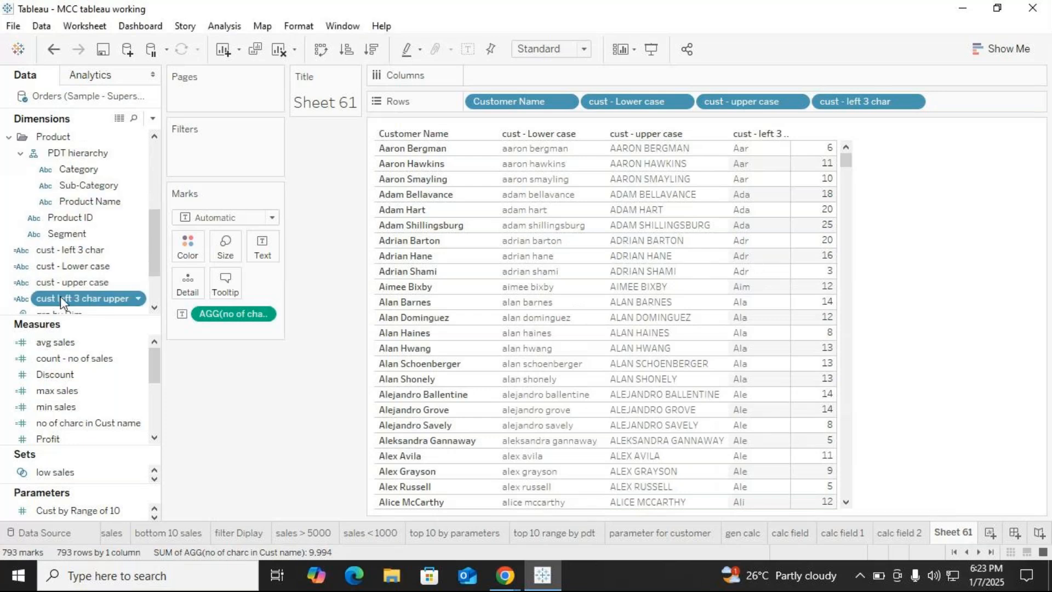
{"action": "left_click_drag", "start_coordinate": [61, 295], "coordinate": [788, 278]}
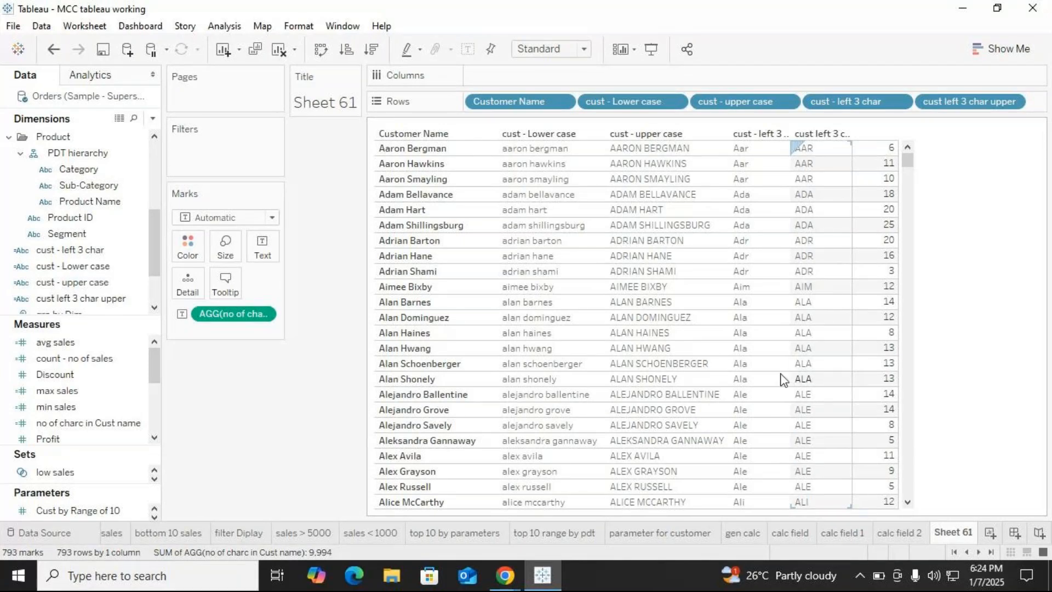
Start a new calculated field named "cust - last 3 char".
{"action": "left_click", "coordinate": [154, 118]}
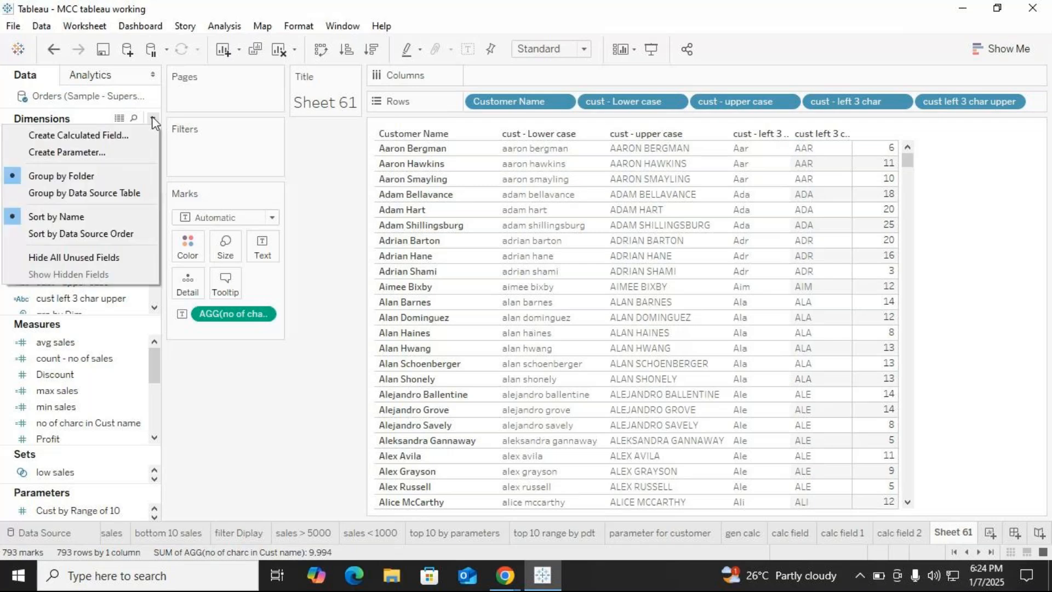
{"action": "left_click", "coordinate": [88, 134]}
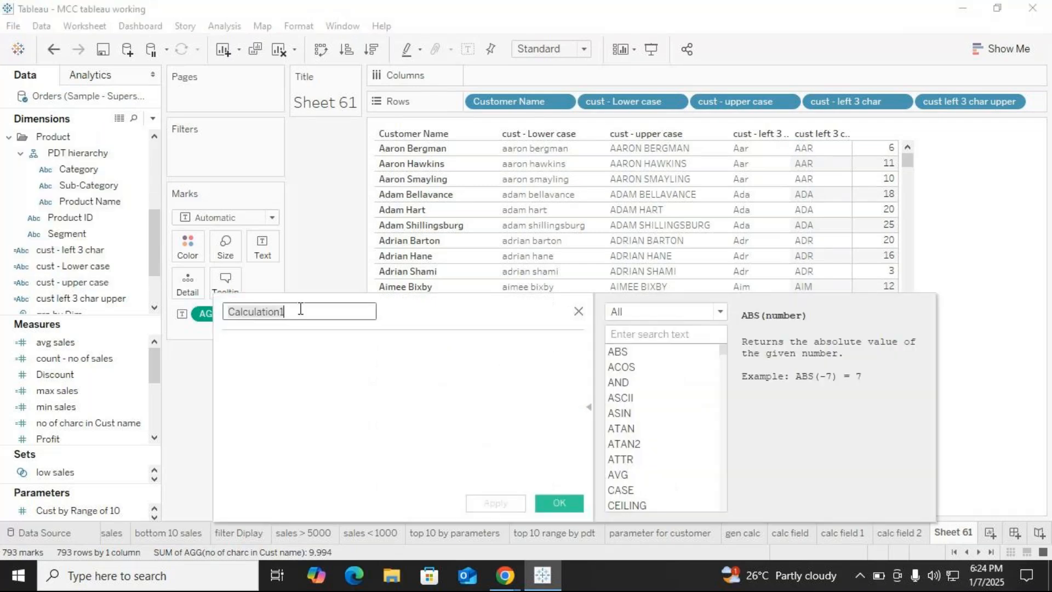
{"action": "key", "text": "BackSpace"}
{"action": "type", "text": "c"}
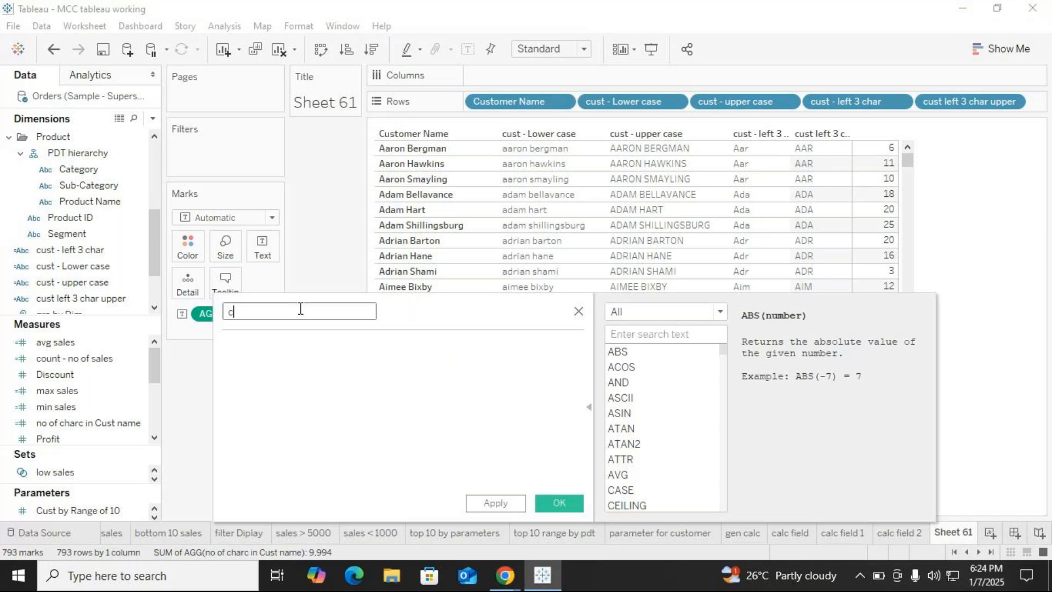
{"action": "type", "text": "ust - last 3 char"}
Enter the formula RIGHT([Customer Name],3) for the cust - last 3 char field.
{"action": "left_click", "coordinate": [289, 350]}
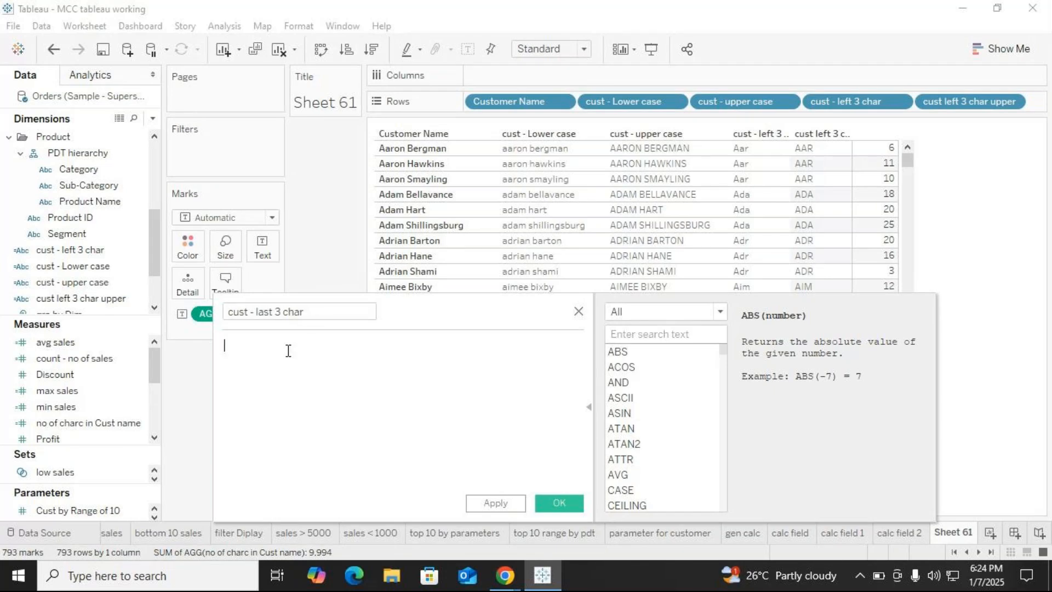
{"action": "type", "text": "rih"}
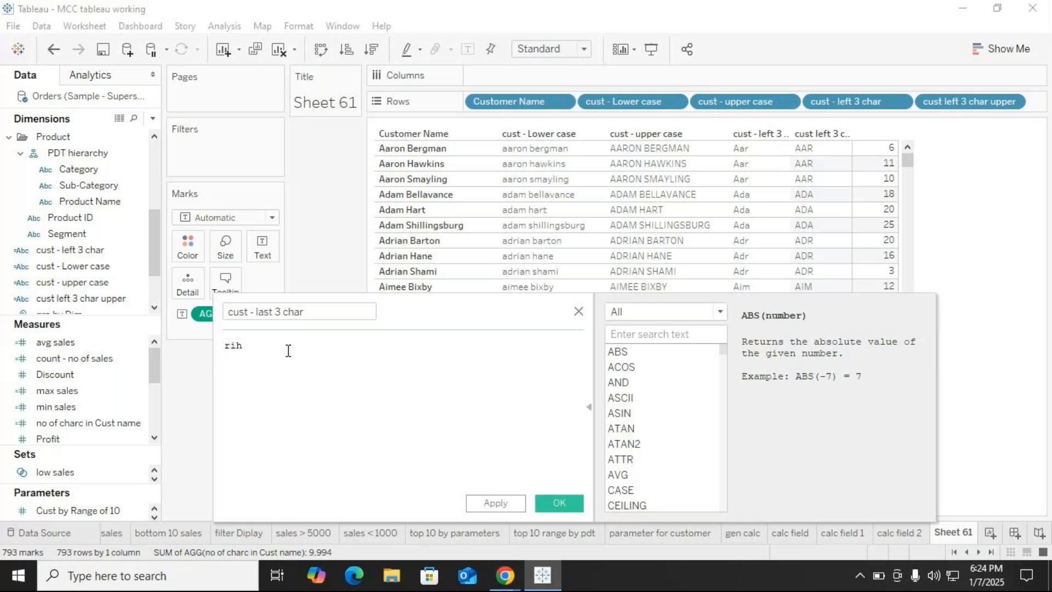
{"action": "key", "text": "BackSpace"}
{"action": "key", "text": "Return"}
{"action": "type", "text": "cus"}
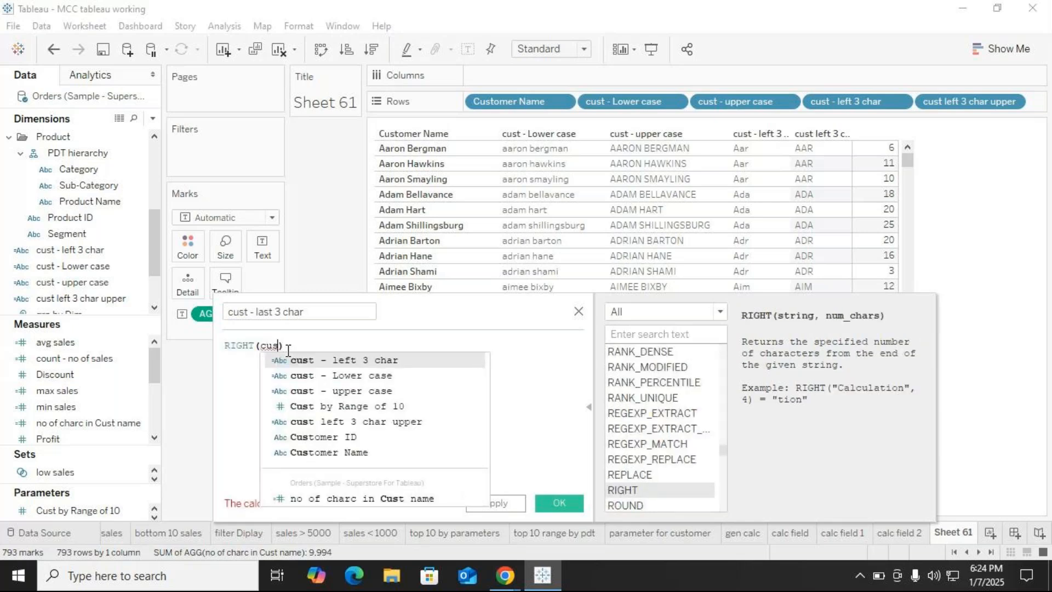
{"action": "key", "text": "Down"}
{"action": "key", "text": "Down"}
{"action": "key", "text": "Down"}
{"action": "key", "text": "Down"}
{"action": "key", "text": "Down"}
{"action": "key", "text": "Down"}
{"action": "key", "text": "Return"}
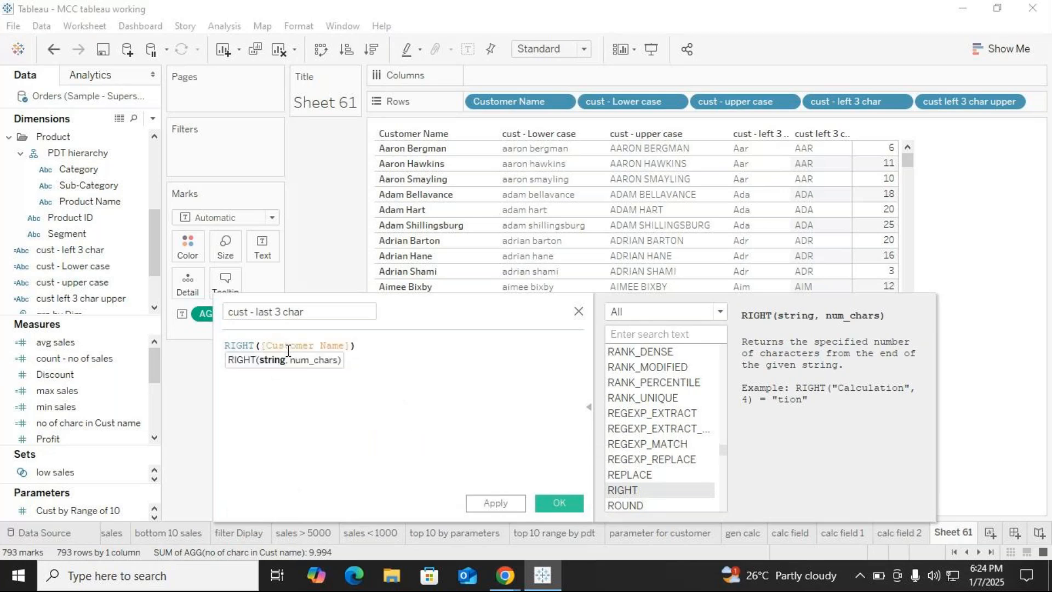
{"action": "type", "text": ",3"}
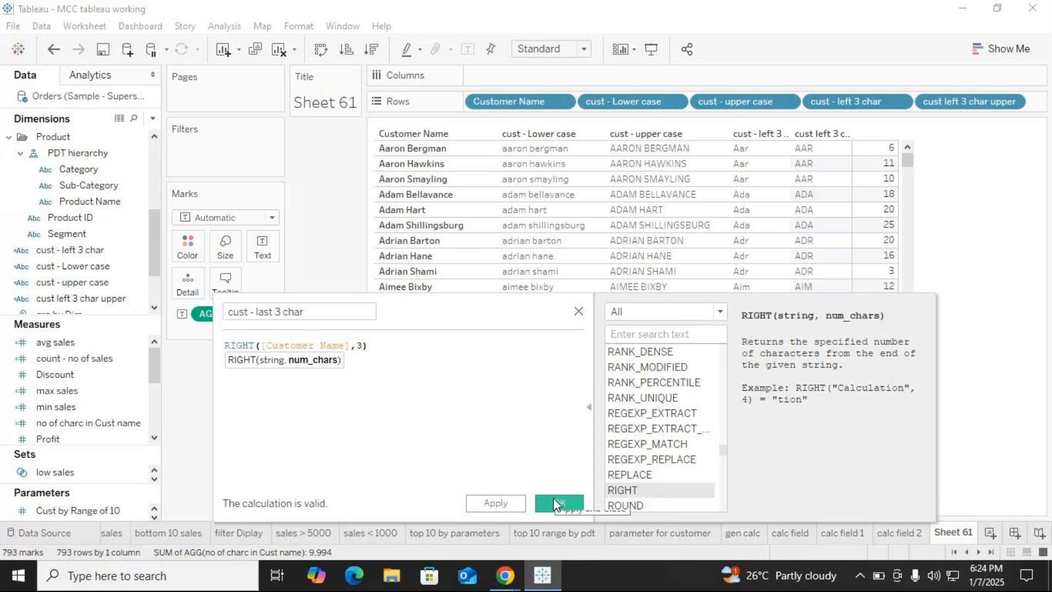
Save the cust - last 3 char field and add it to the table rows after cust left 3 char upper.
{"action": "left_click", "coordinate": [557, 504]}
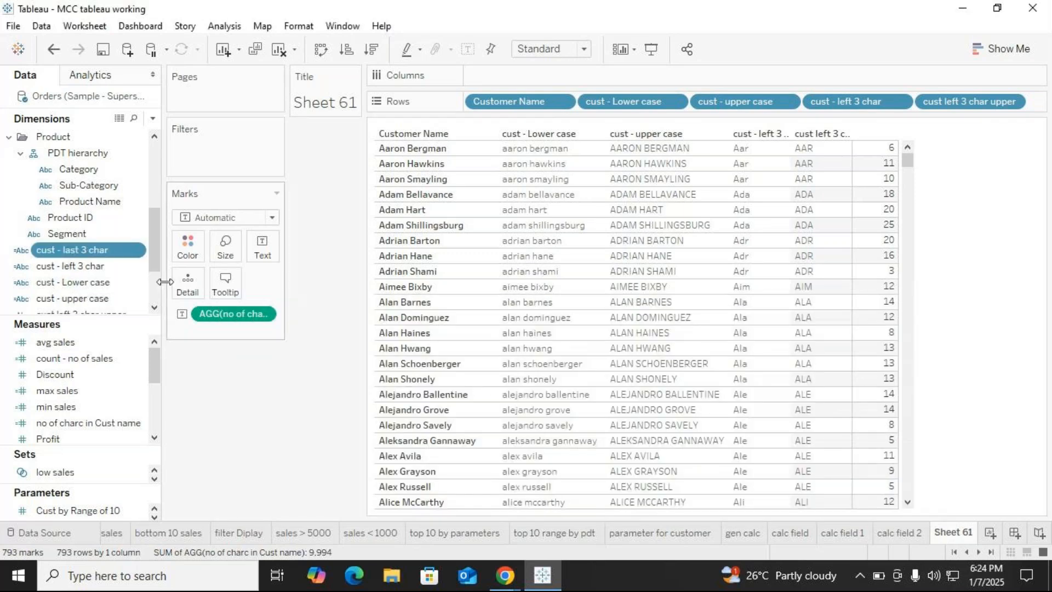
{"action": "left_click_drag", "start_coordinate": [90, 255], "coordinate": [855, 225]}
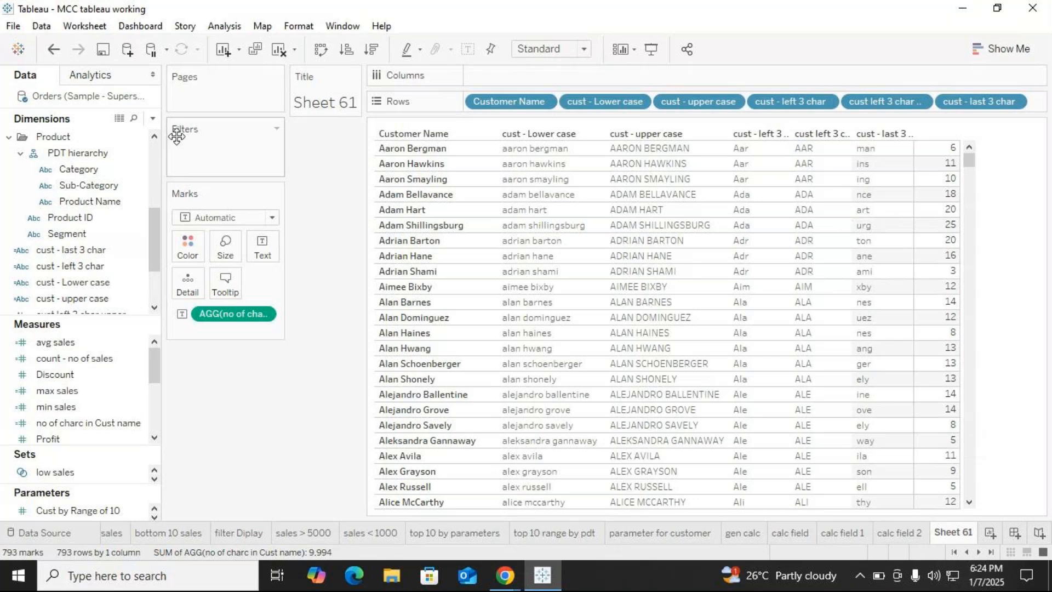
Start a new calculated field named "cust last 3 char upper".
{"action": "left_click", "coordinate": [153, 119]}
{"action": "left_click", "coordinate": [146, 154]}
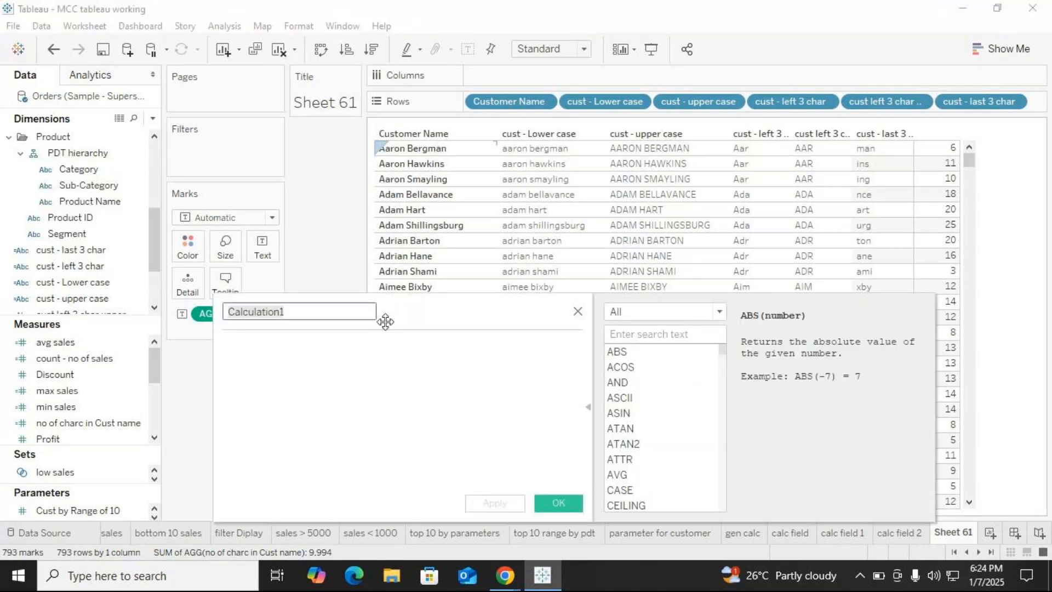
{"action": "key", "text": "BackSpace"}
{"action": "type", "text": "cust "}
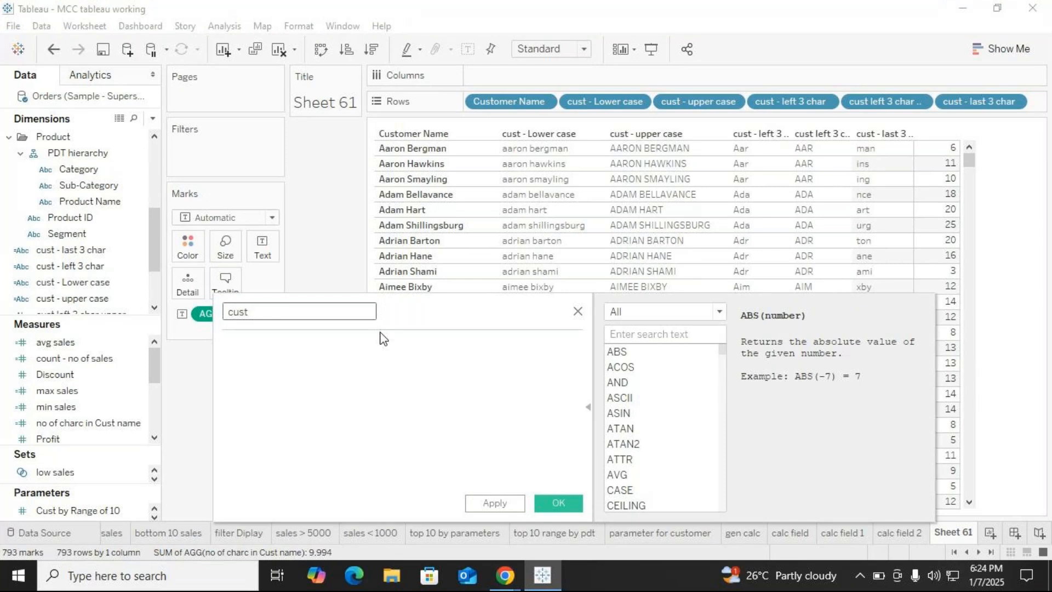
{"action": "type", "text": "last 3 char upper"}
Enter the formula UPPER(RIGHT([Customer Name],3)) for the cust last 3 char upper field.
{"action": "left_click", "coordinate": [320, 357]}
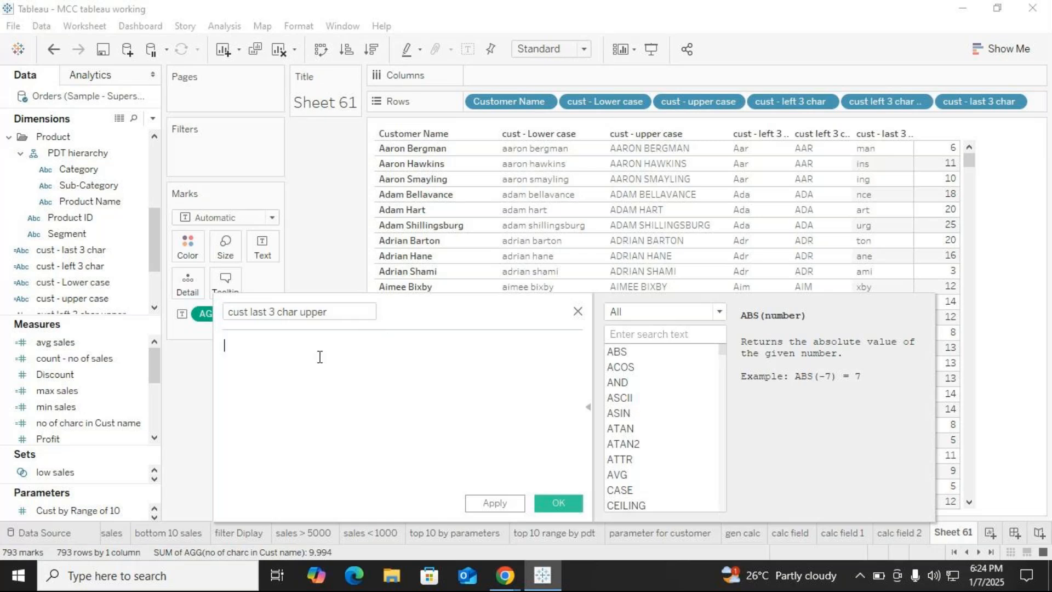
{"action": "type", "text": "l"}
{"action": "key", "text": "BackSpace"}
{"action": "type", "text": "upper(rigth"}
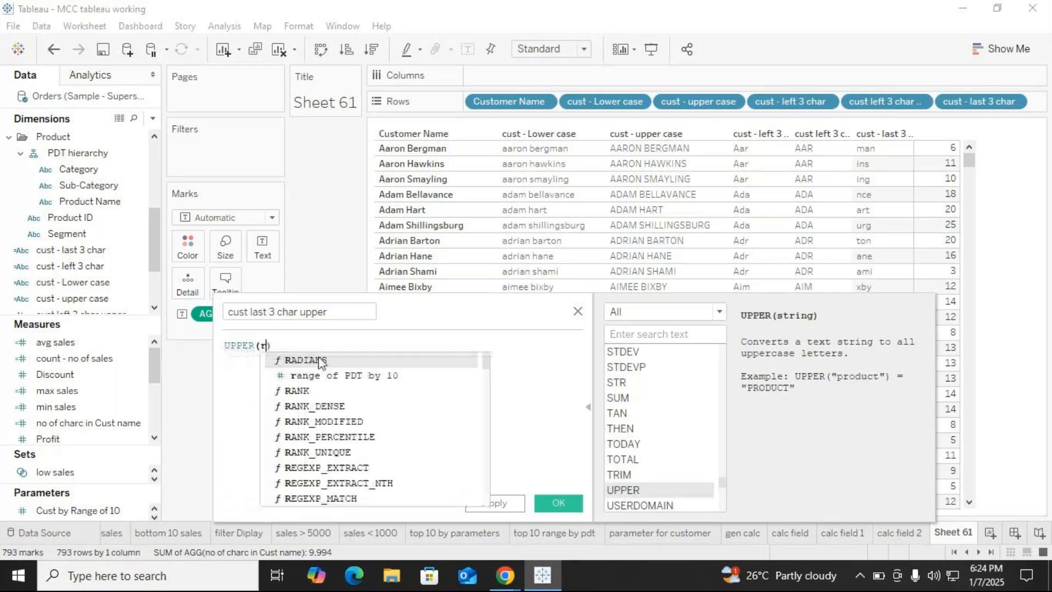
{"action": "key", "text": "BackSpace"}
{"action": "key", "text": "BackSpace"}
{"action": "key", "text": "BackSpace"}
{"action": "key", "text": "BackSpace"}
{"action": "key", "text": "BackSpace"}
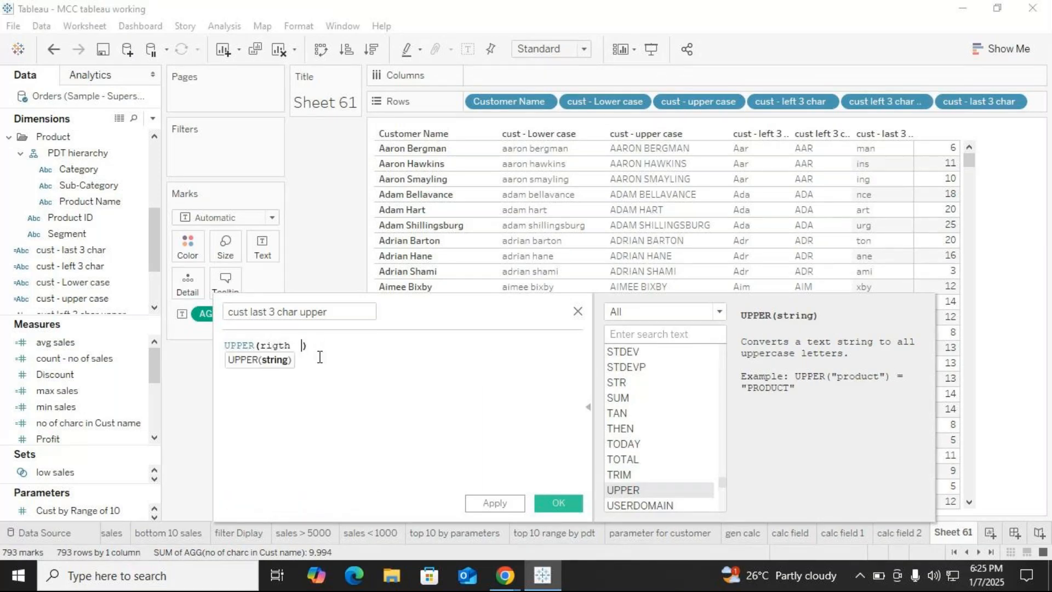
{"action": "left_click", "coordinate": [321, 361]}
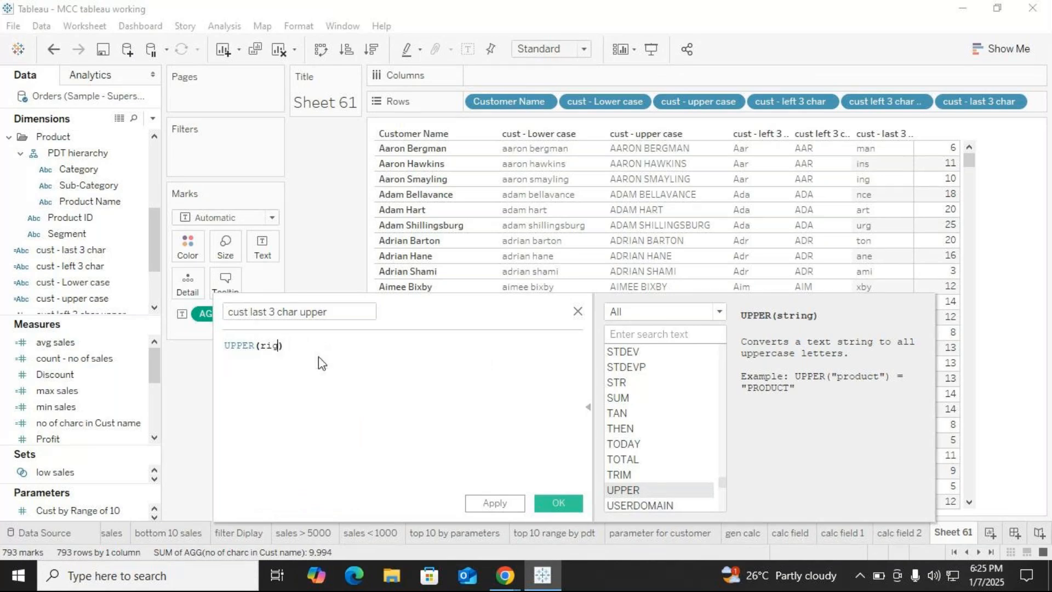
{"action": "type", "text": "cust"}
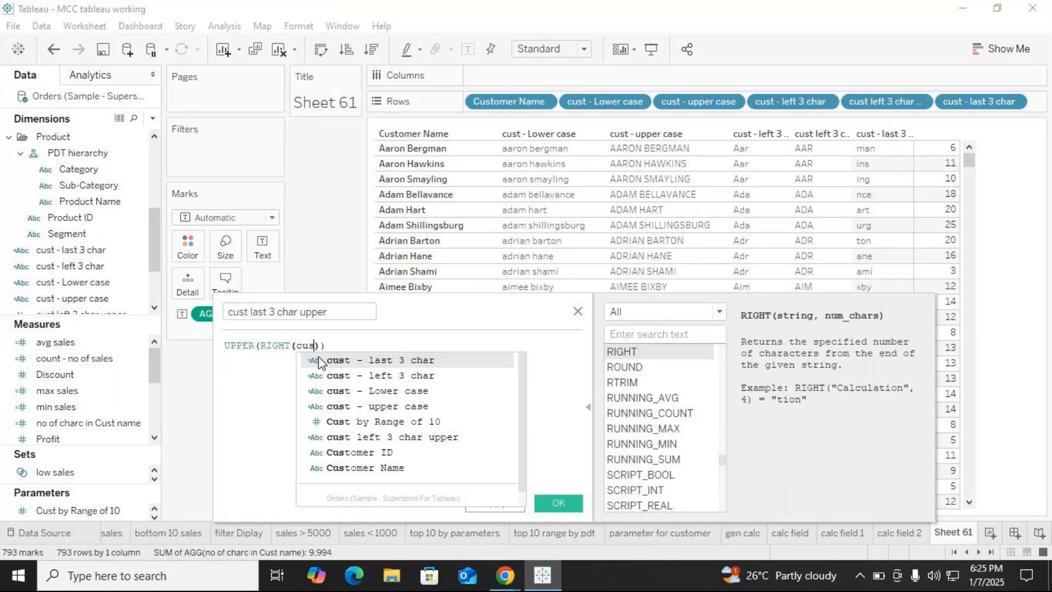
{"action": "left_click", "coordinate": [357, 463]}
{"action": "type", "text": ","}
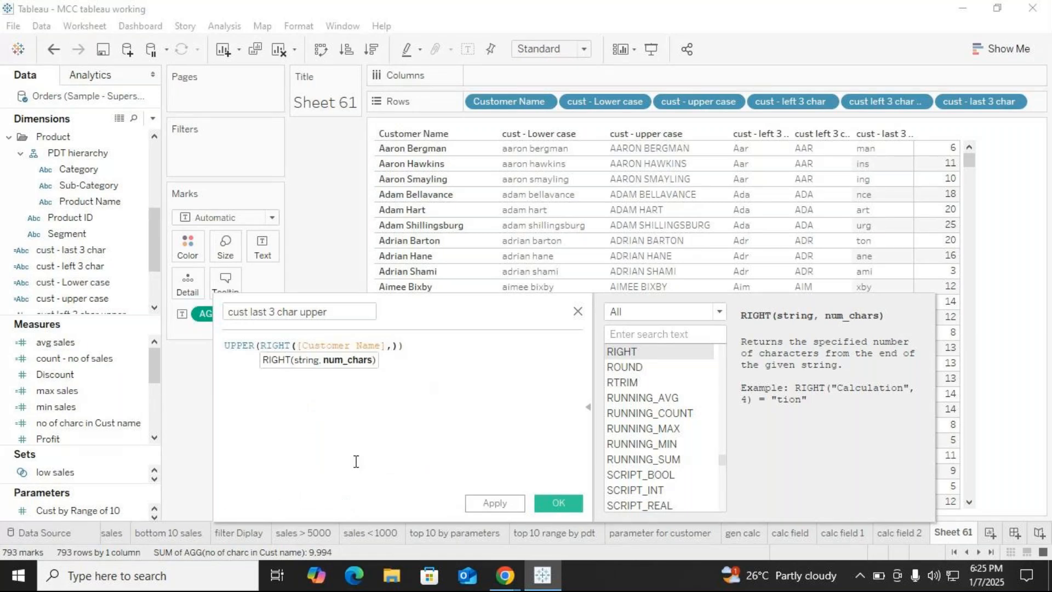
{"action": "type", "text": "3"}
Save the cust last 3 char upper field and add it to the table rows after cust - last 3 char.
{"action": "left_click", "coordinate": [556, 505]}
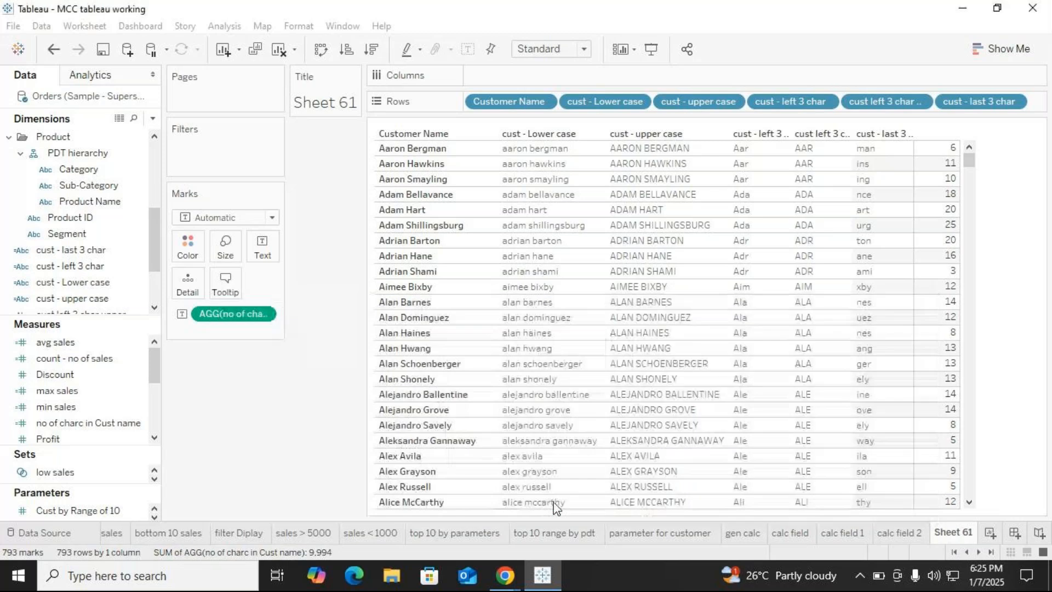
{"action": "left_click_drag", "start_coordinate": [68, 298], "coordinate": [912, 257]}
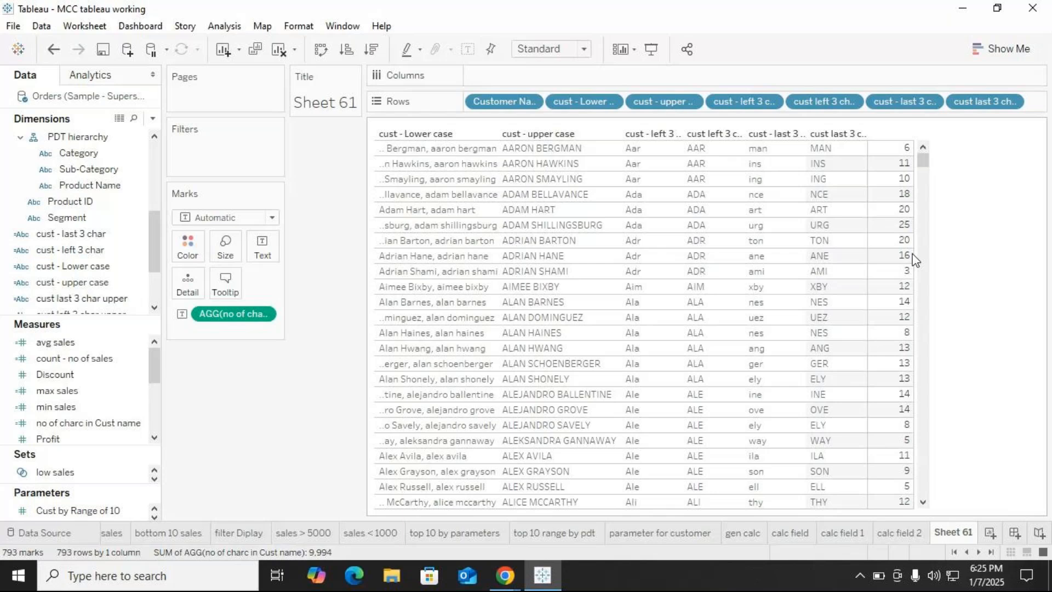
Start a new calculated field named "cust - mid 3 char".
{"action": "left_click", "coordinate": [152, 118]}
{"action": "left_click", "coordinate": [64, 131]}
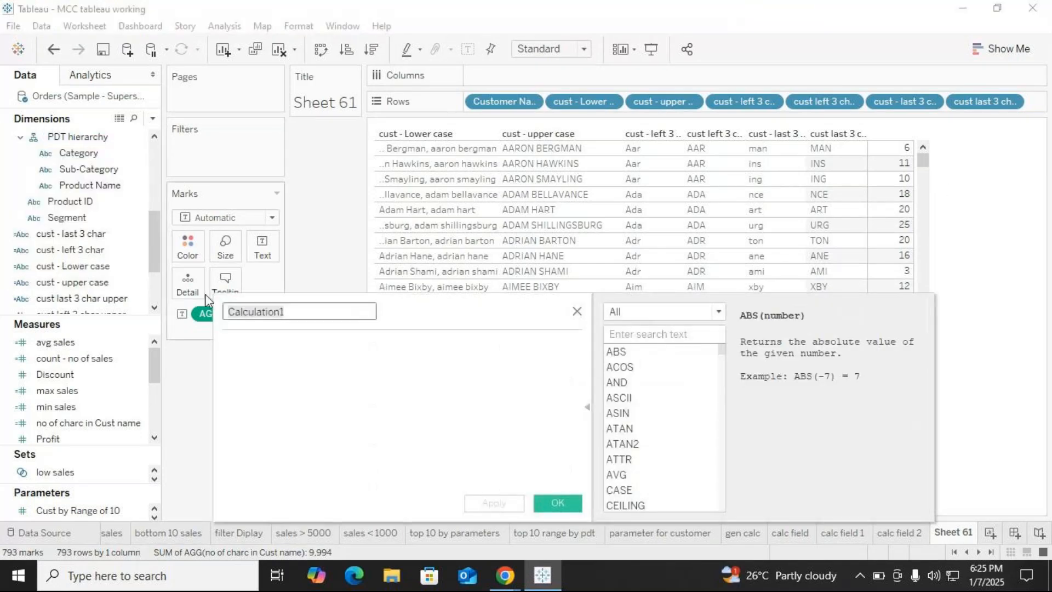
{"action": "type", "text": "cust "}
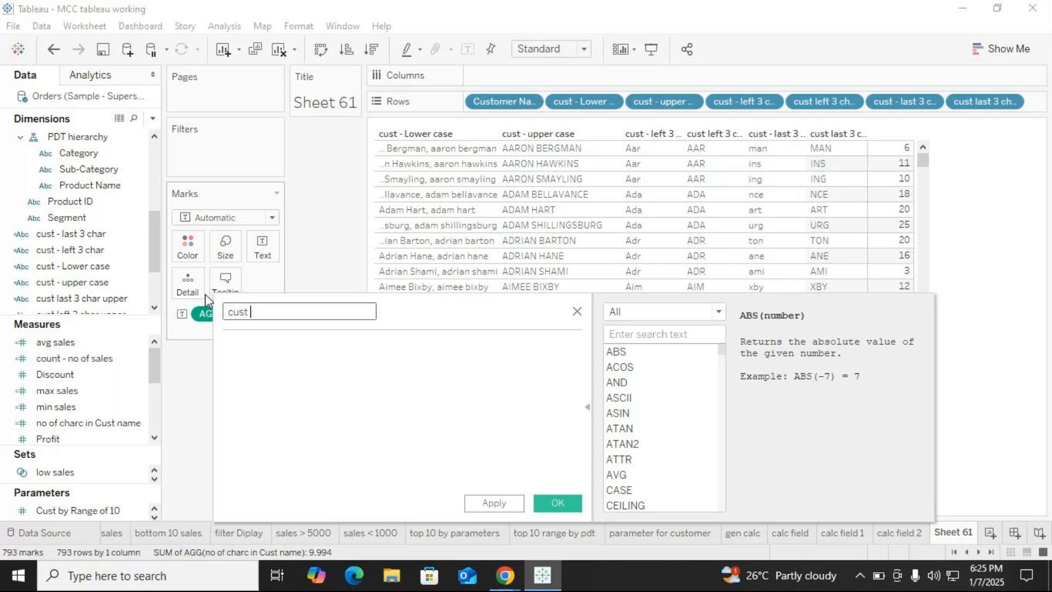
{"action": "type", "text": "- mid 3 char"}
Enter the formula MID([Customer Name],4,3) for the cust - mid 3 char field.
{"action": "left_click", "coordinate": [256, 356]}
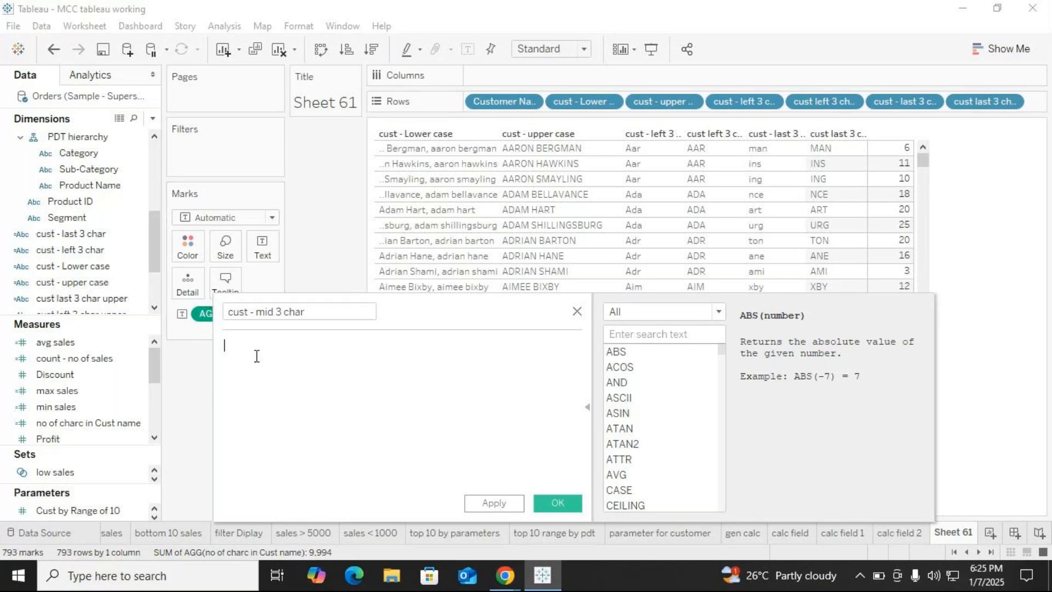
{"action": "type", "text": "mid"}
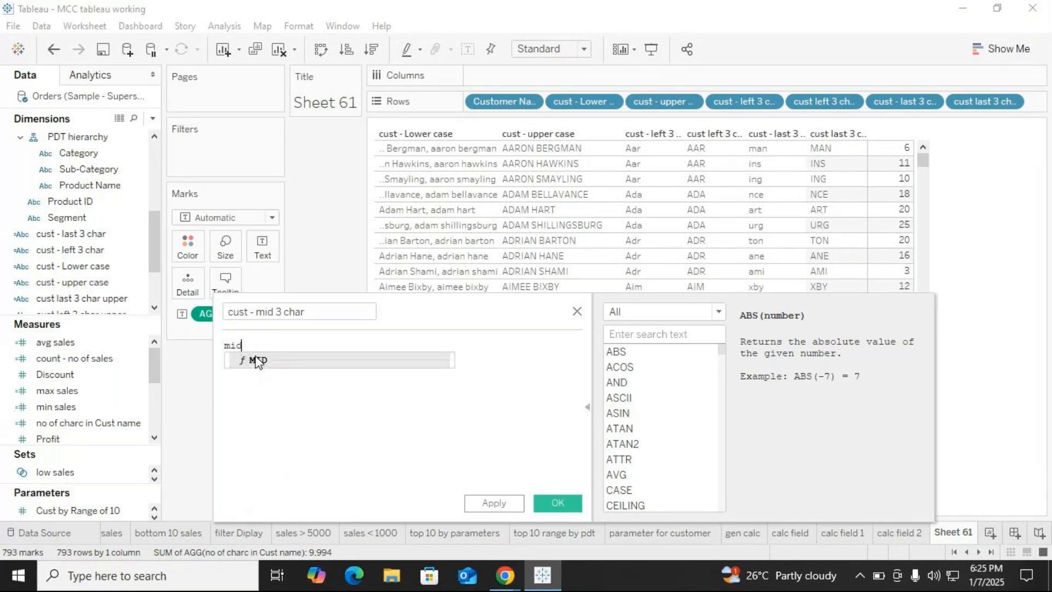
{"action": "key", "text": "Return"}
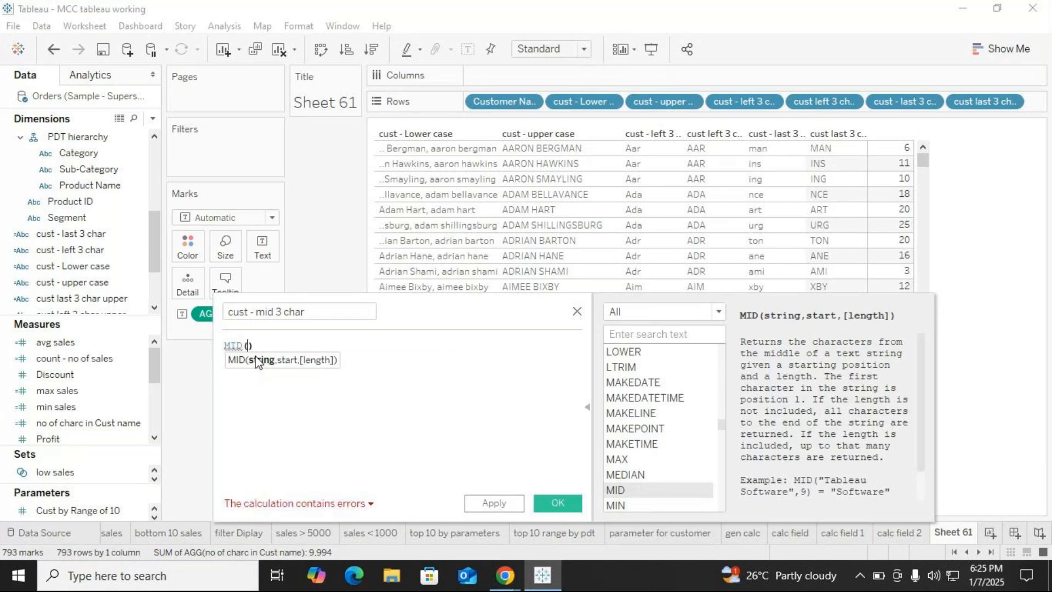
{"action": "type", "text": "c"}
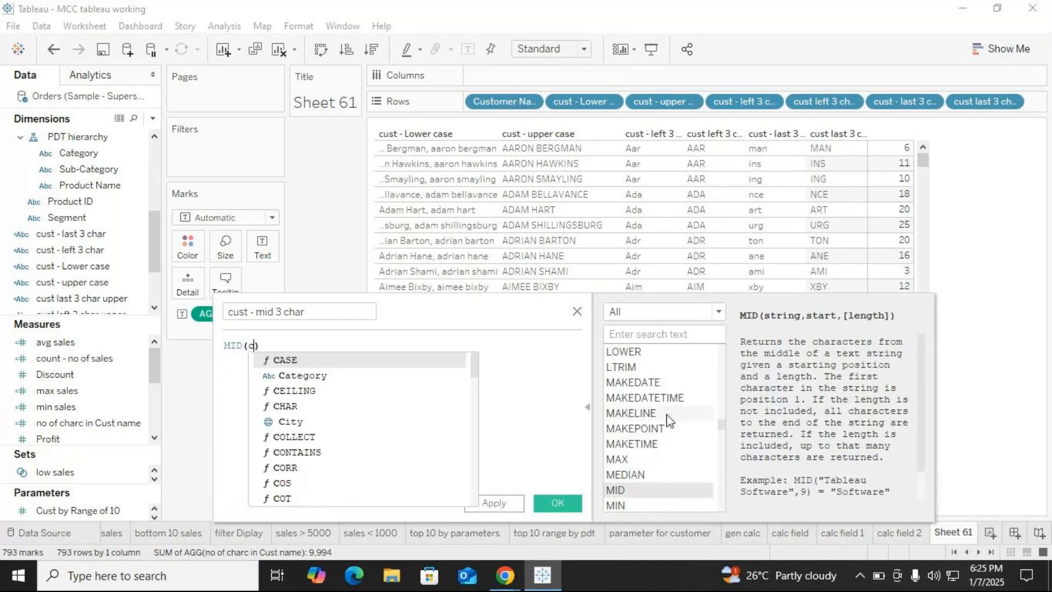
{"action": "type", "text": "us"}
{"action": "key", "text": "Down"}
{"action": "key", "text": "Down"}
{"action": "key", "text": "Down"}
{"action": "key", "text": "Down"}
{"action": "key", "text": "Down"}
{"action": "key", "text": "Down"}
{"action": "key", "text": "Down"}
{"action": "key", "text": "Down"}
{"action": "key", "text": "Return"}
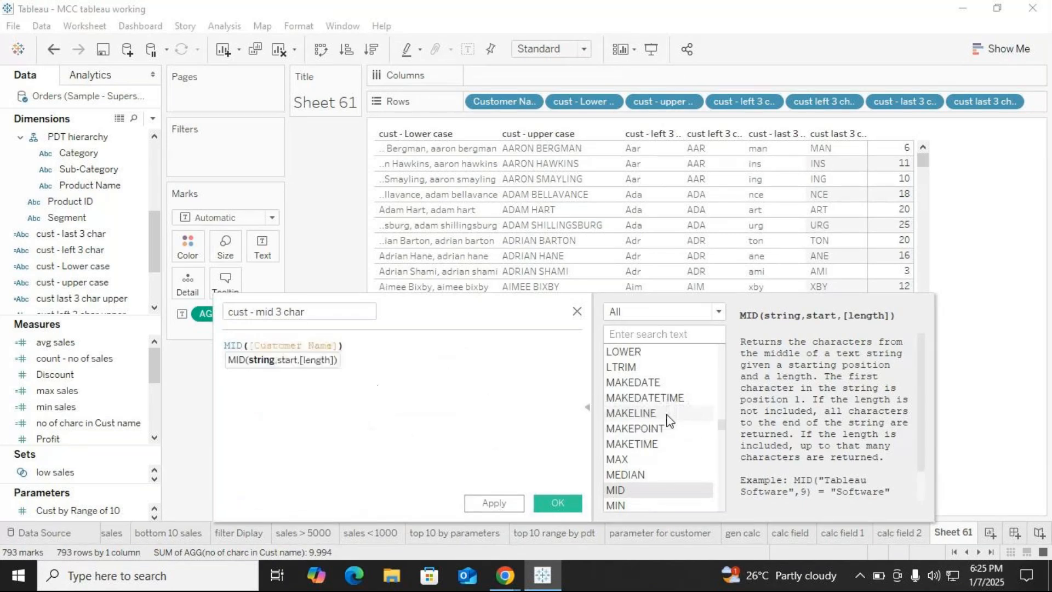
{"action": "type", "text": ","}
{"action": "type", "text": "4,3"}
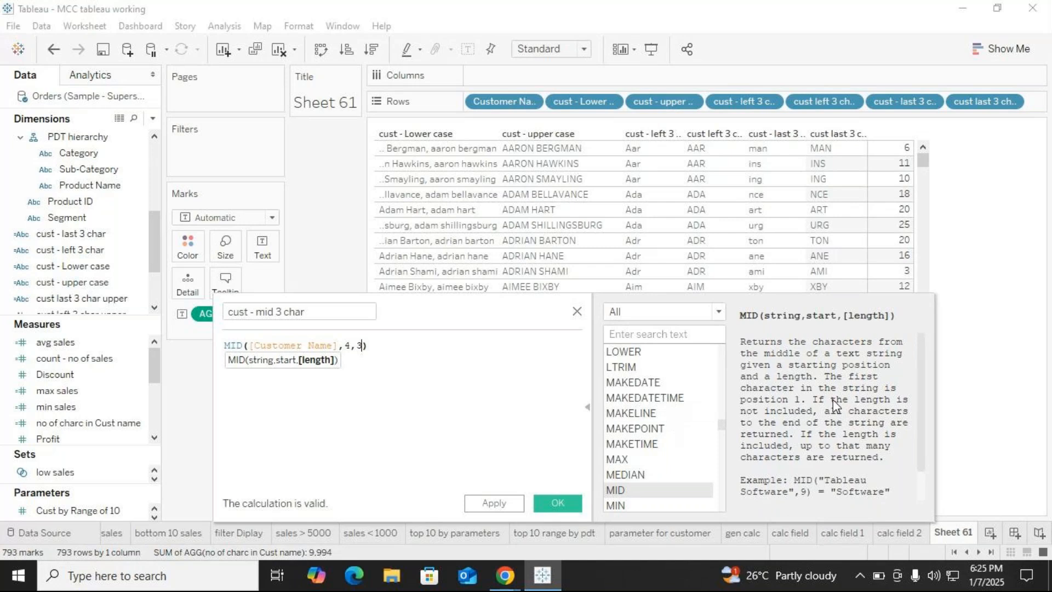
Extend the name of the calculated field being edited to "cust - mid 3 char from 4".
{"action": "left_click", "coordinate": [320, 317]}
{"action": "type", "text": "from 4"}
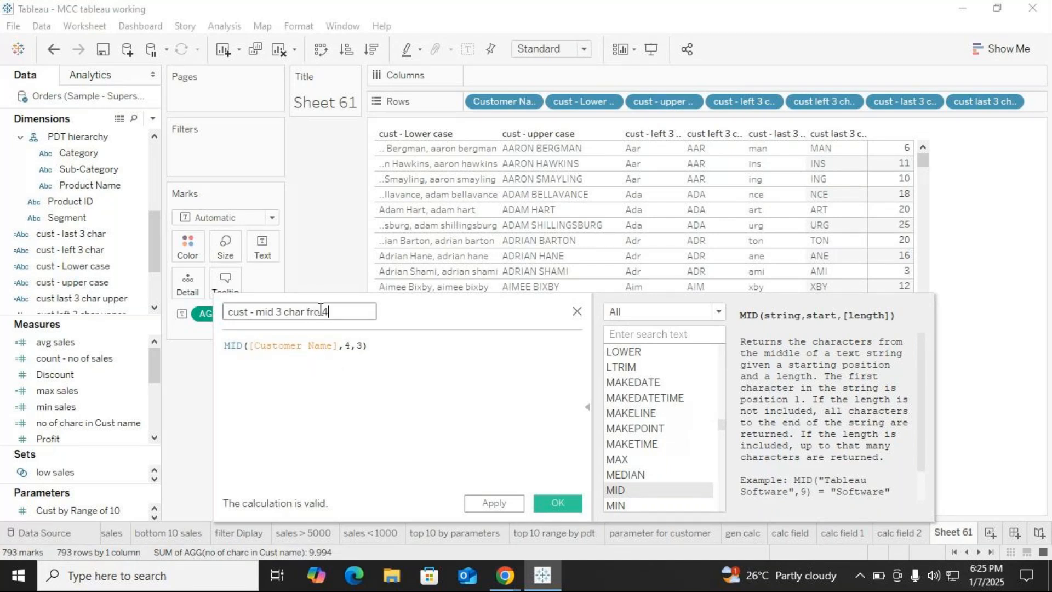
{"action": "key", "text": "BackSpace"}
{"action": "key", "text": "BackSpace"}
{"action": "type", "text": "m 4"}
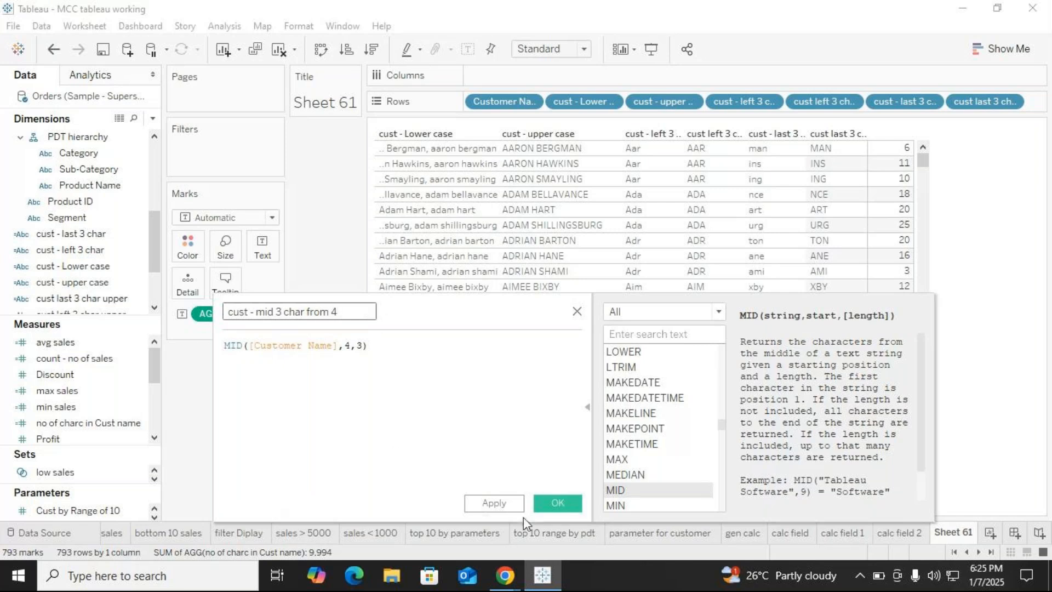
Save the cust - mid 3 char from 4 field and add it to the table rows after cust last 3 char upper.
{"action": "left_click", "coordinate": [559, 503]}
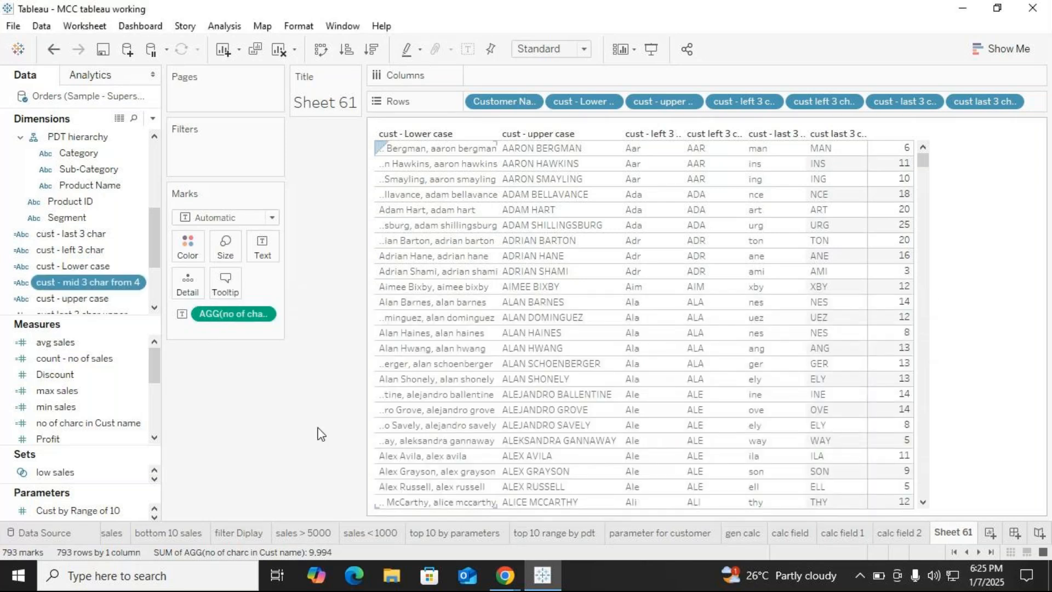
{"action": "left_click_drag", "start_coordinate": [89, 282], "coordinate": [866, 229]}
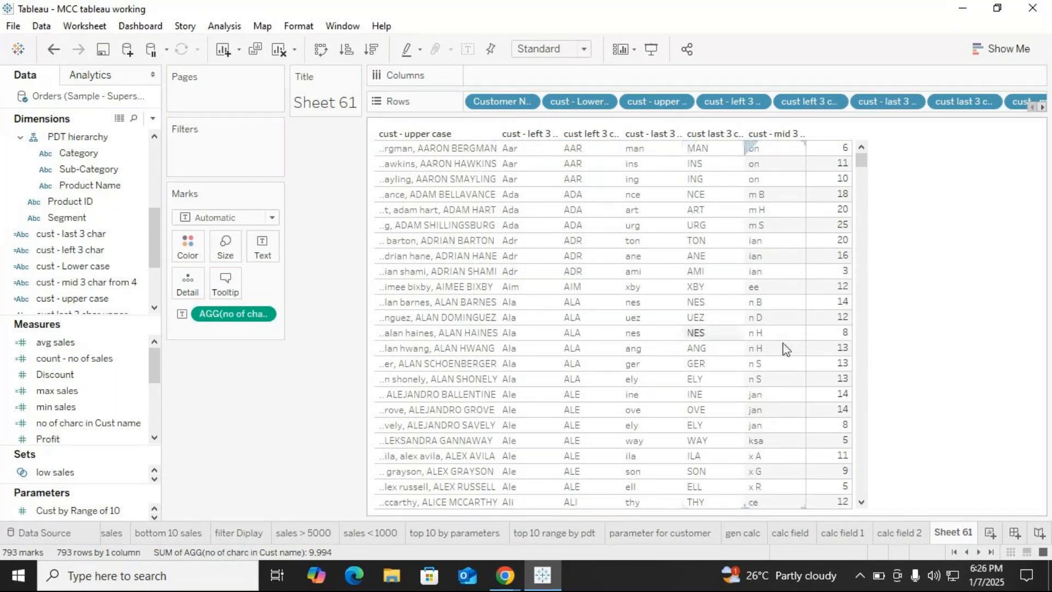
Examine the cust - mid 3 char from 4 values against the customer names throughout the table.
{"action": "scroll", "coordinate": [785, 348], "scroll_direction": "down", "scroll_amount": 4}
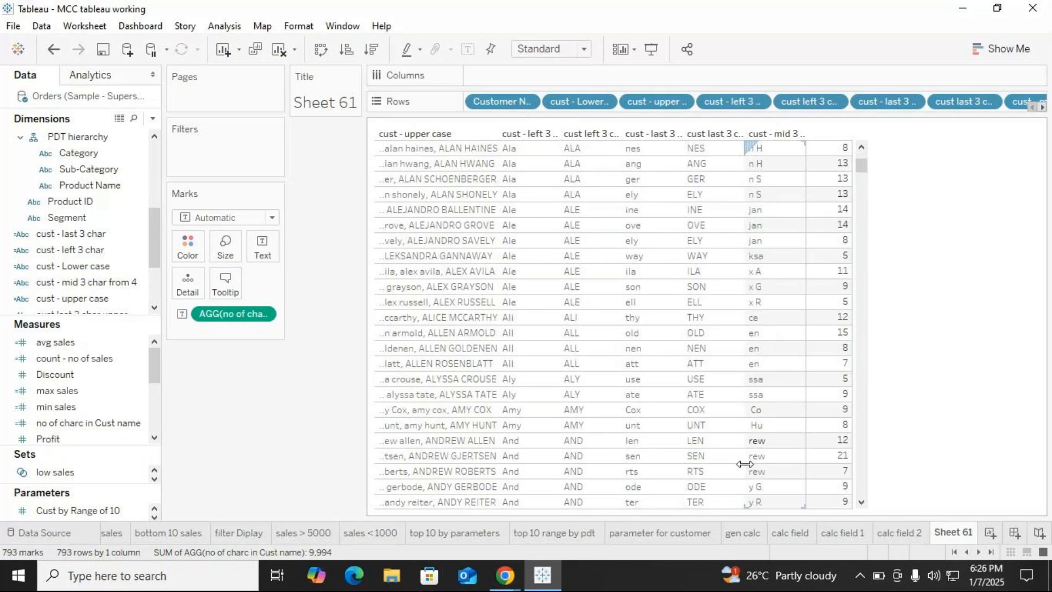
{"action": "scroll", "coordinate": [765, 468], "scroll_direction": "up", "scroll_amount": 4}
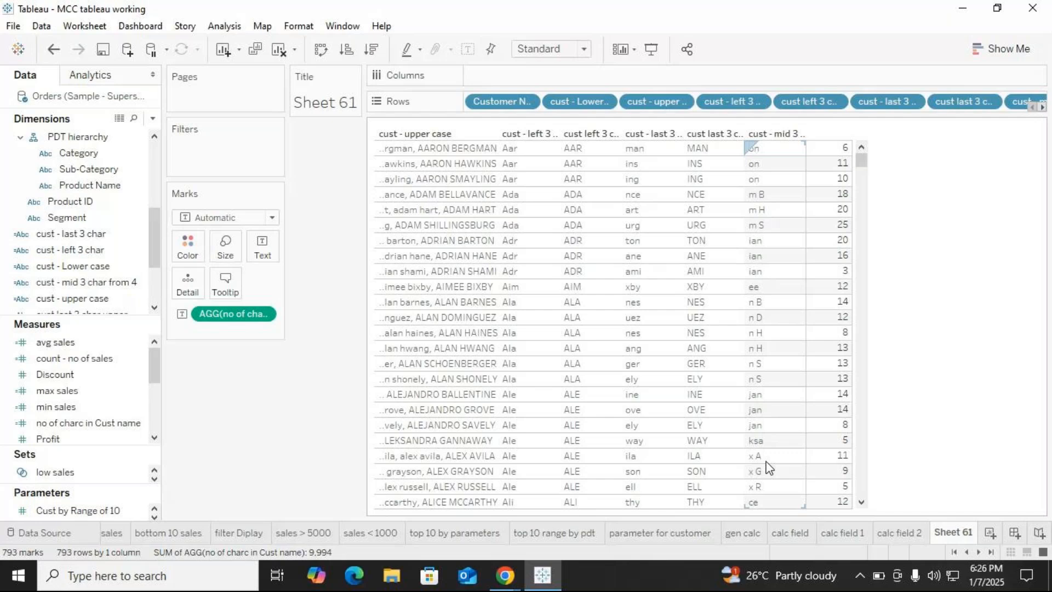
{"action": "scroll", "coordinate": [754, 383], "scroll_direction": "down", "scroll_amount": 3}
{"action": "scroll", "coordinate": [752, 380], "scroll_direction": "down", "scroll_amount": 15}
{"action": "scroll", "coordinate": [752, 380], "scroll_direction": "down", "scroll_amount": 15}
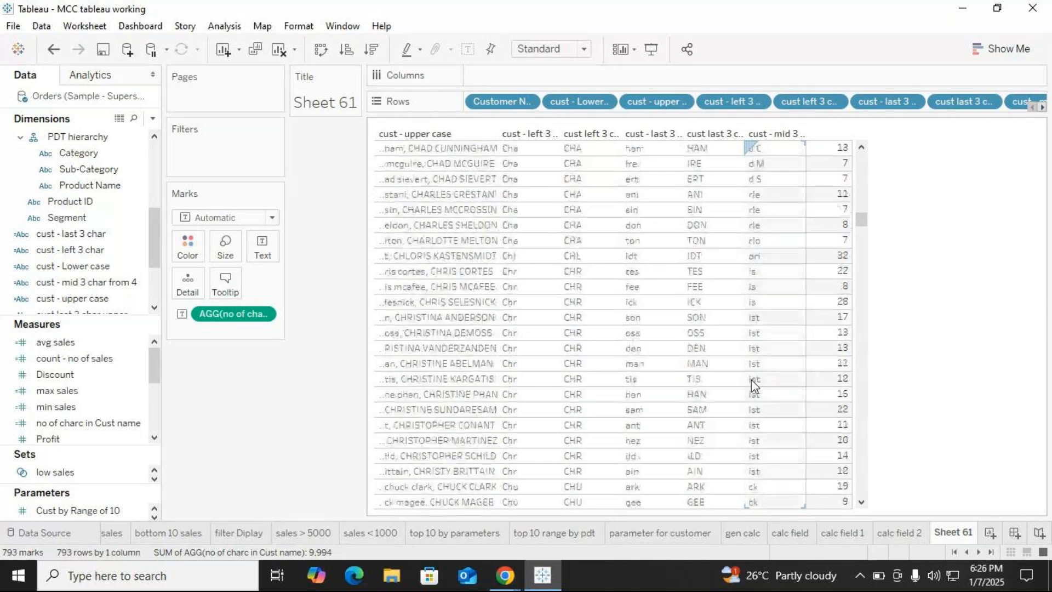
{"action": "scroll", "coordinate": [752, 380], "scroll_direction": "up", "scroll_amount": 4}
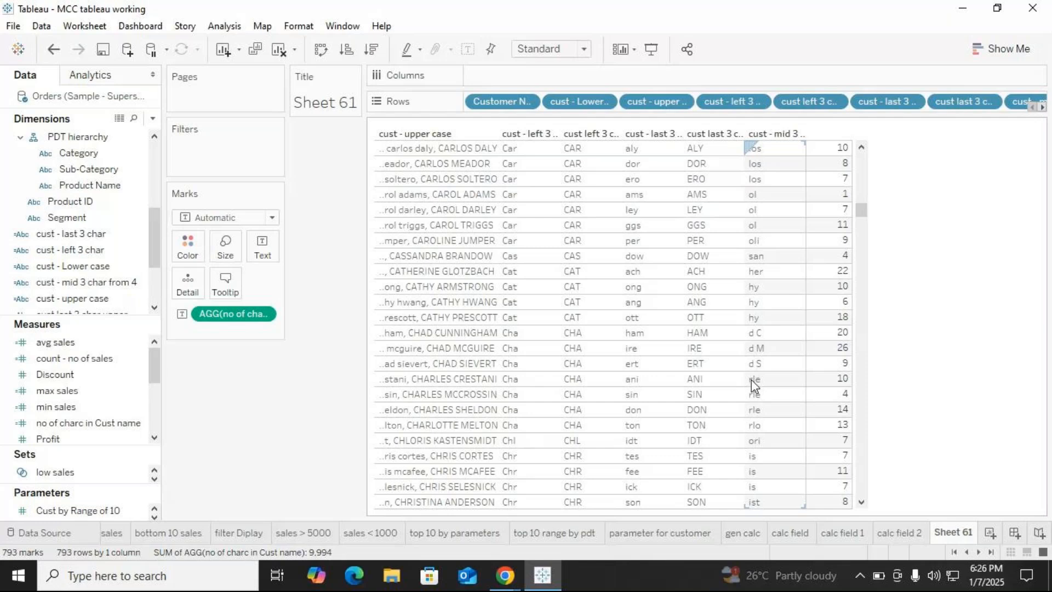
{"action": "scroll", "coordinate": [751, 380], "scroll_direction": "up", "scroll_amount": 20}
{"action": "scroll", "coordinate": [751, 380], "scroll_direction": "up", "scroll_amount": 15}
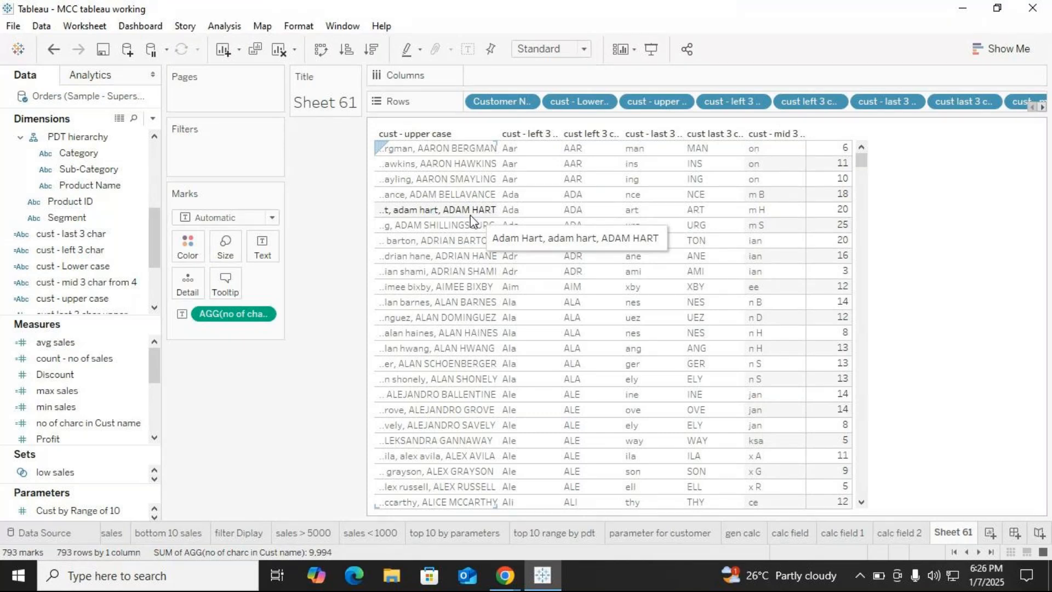
{"action": "left_click", "coordinate": [757, 214]}
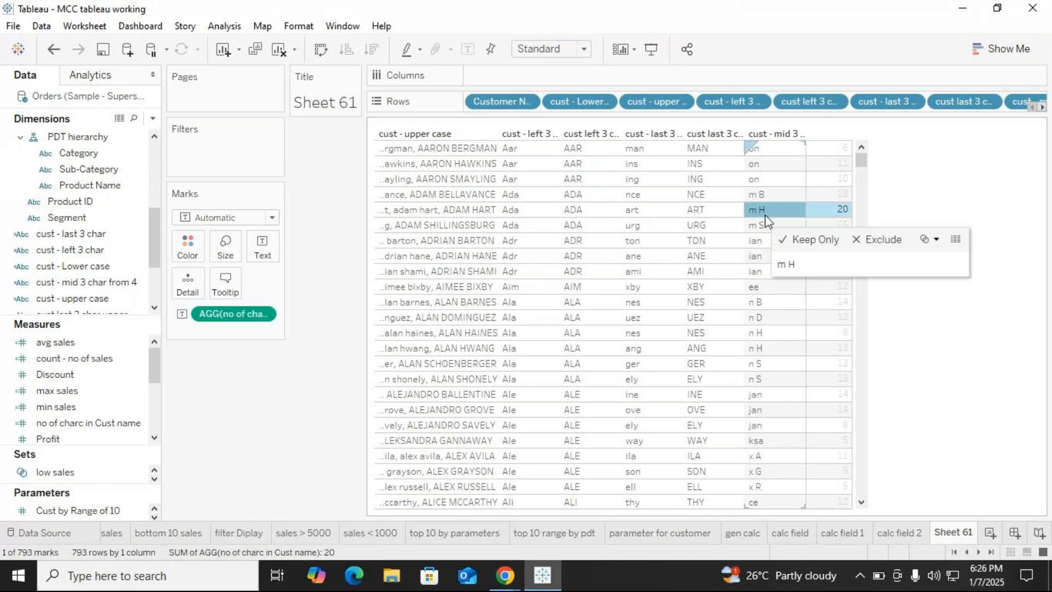
{"action": "left_click", "coordinate": [290, 385]}
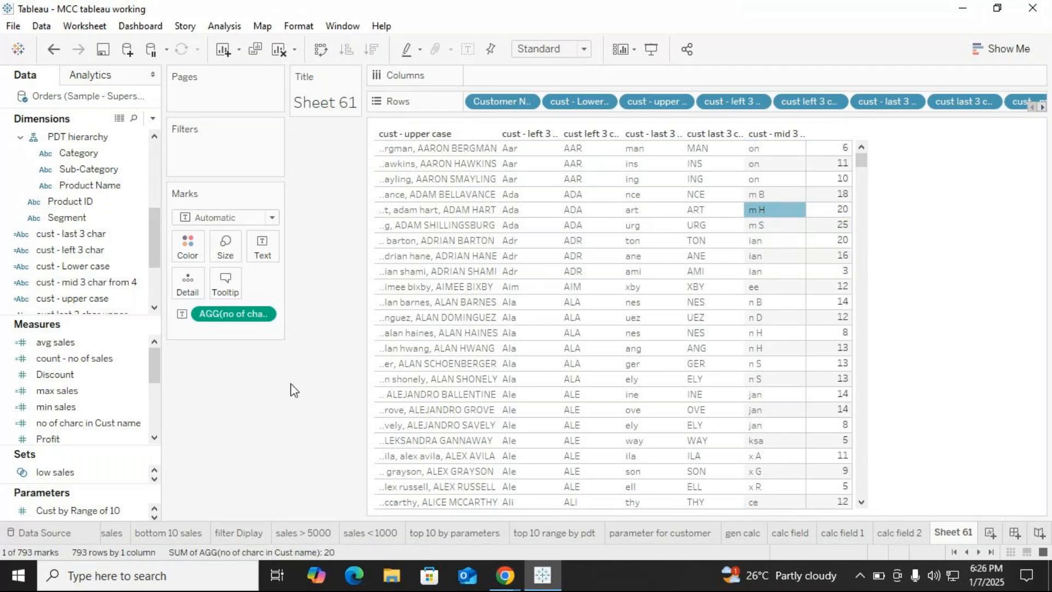
Rename the Sheet 61 worksheet to "text calc".
{"action": "right_click", "coordinate": [963, 535]}
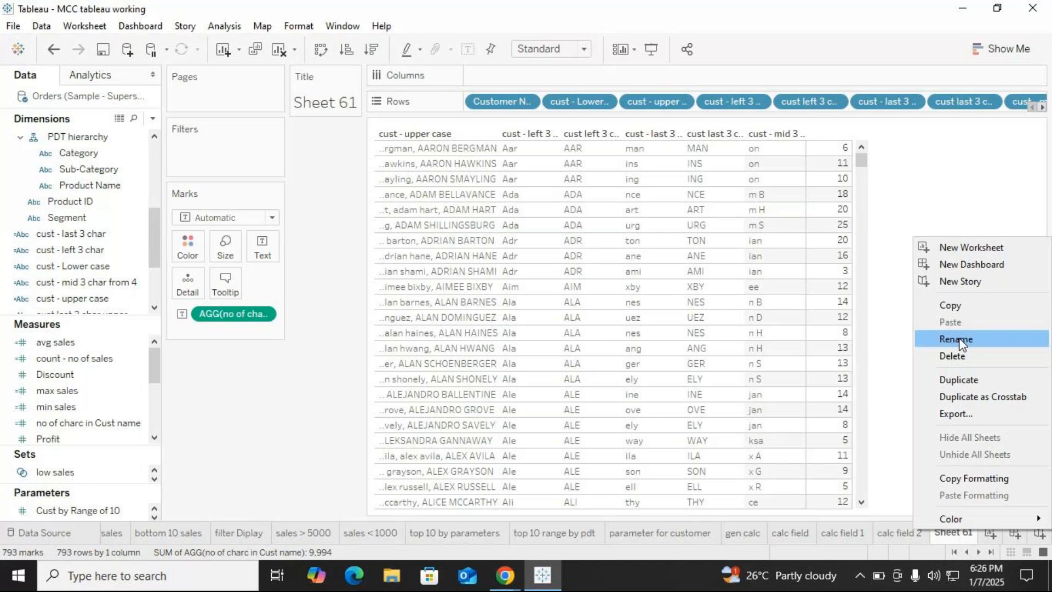
{"action": "left_click", "coordinate": [959, 344]}
{"action": "type", "text": "text"}
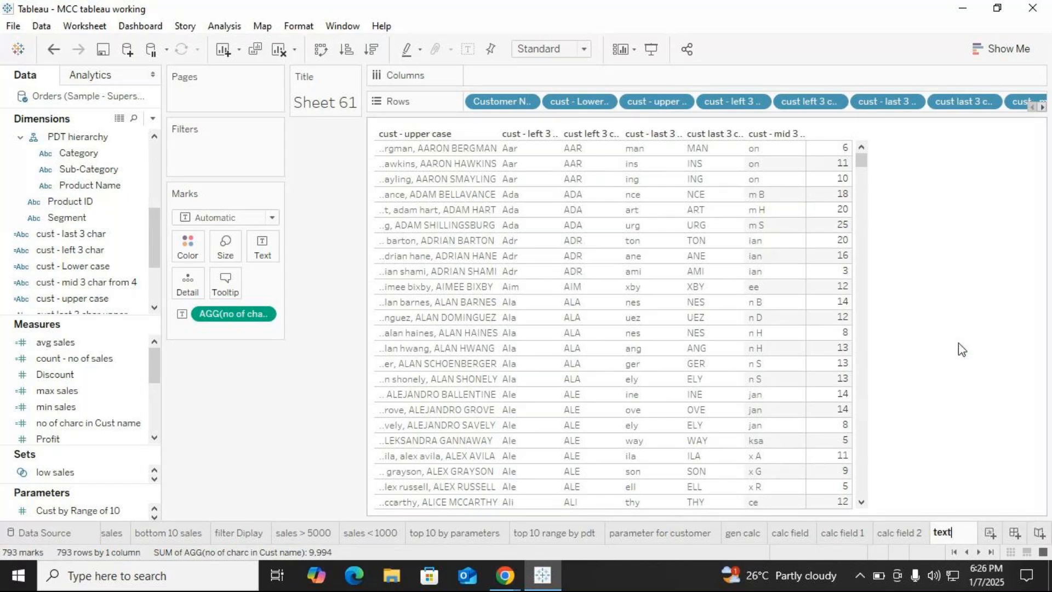
{"action": "type", "text": " calc"}
{"action": "key", "text": "Return"}
Switch to the GoTo Meeting window in Chrome and check the meeting's microphone control.
{"action": "left_click", "coordinate": [503, 573]}
{"action": "left_click", "coordinate": [554, 531]}
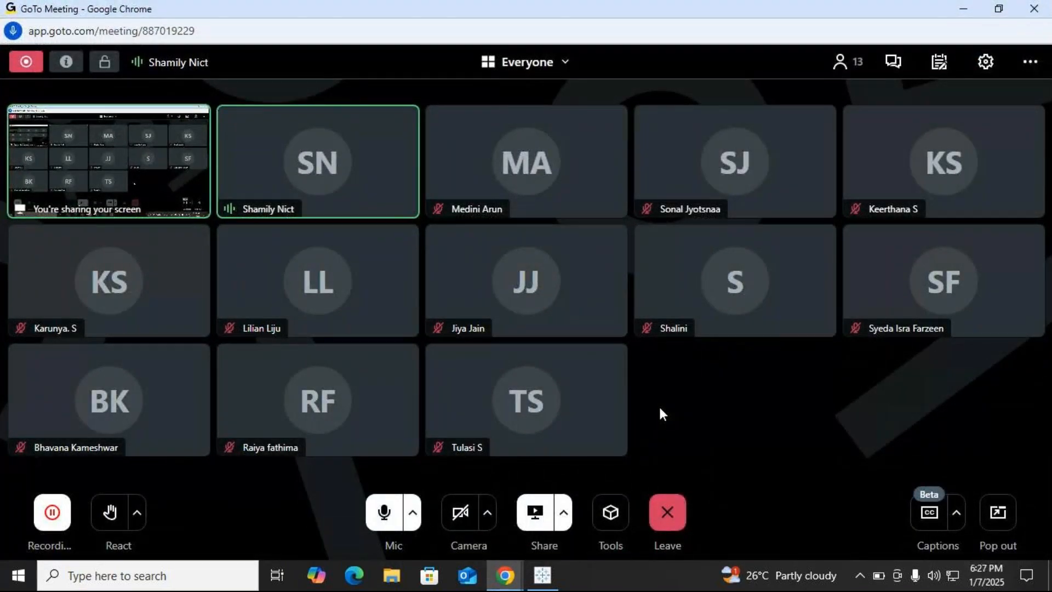
{"action": "left_click", "coordinate": [388, 519]}
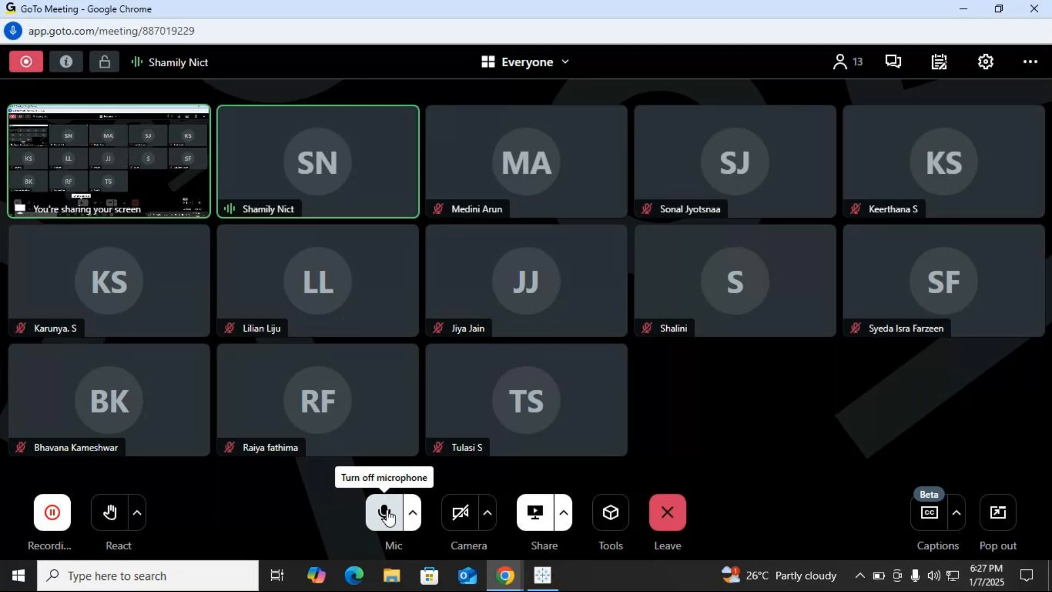
Return to Tableau and open the calculation of the cust - upper case dimension.
{"action": "left_click", "coordinate": [542, 576]}
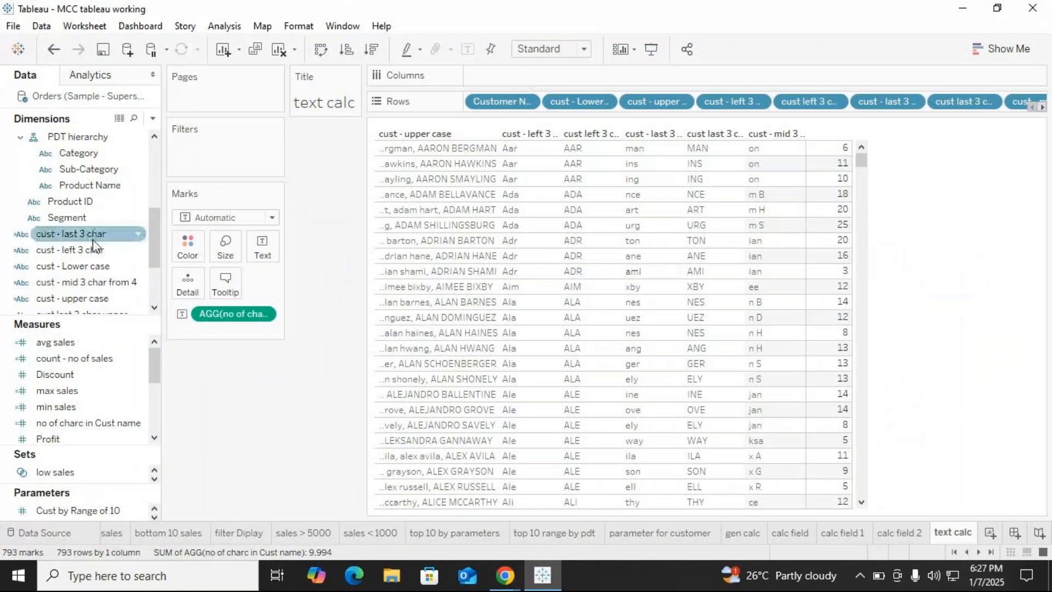
{"action": "scroll", "coordinate": [90, 269], "scroll_direction": "down", "scroll_amount": 1}
{"action": "left_click", "coordinate": [91, 256]}
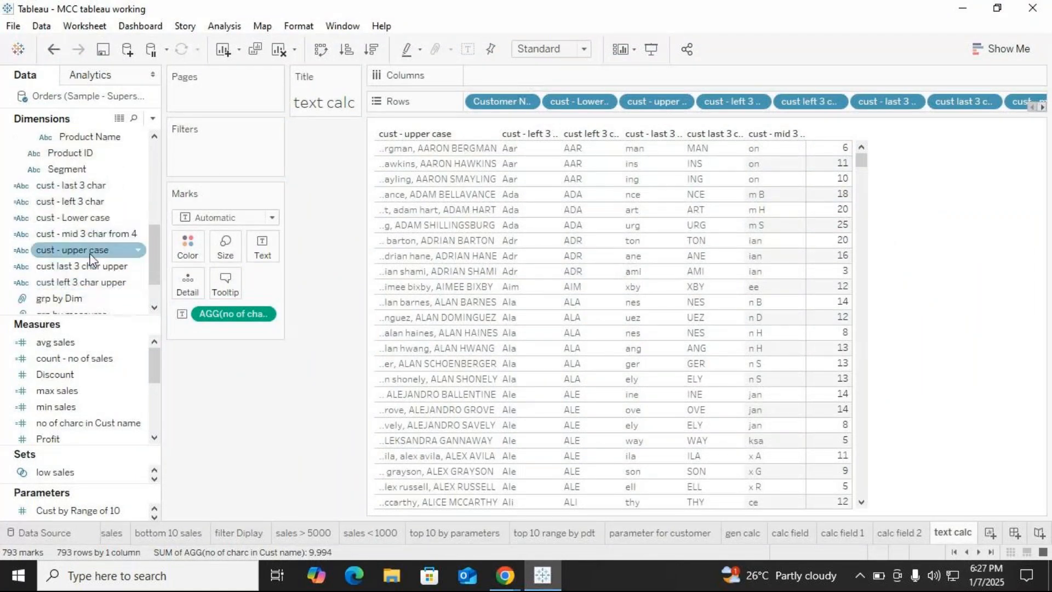
{"action": "left_click", "coordinate": [90, 258]}
{"action": "right_click", "coordinate": [91, 258]}
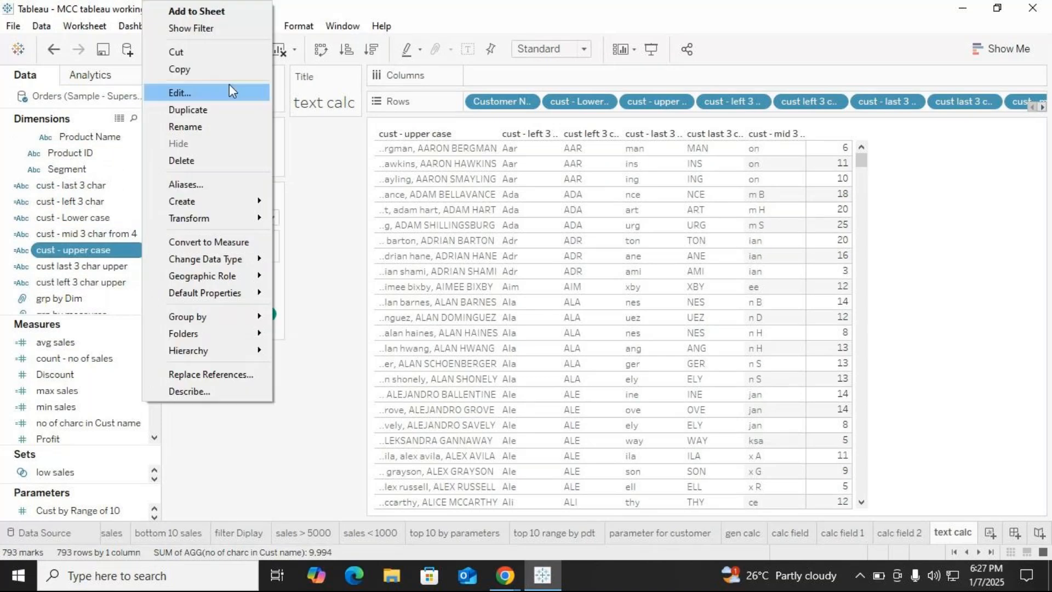
{"action": "left_click", "coordinate": [211, 92]}
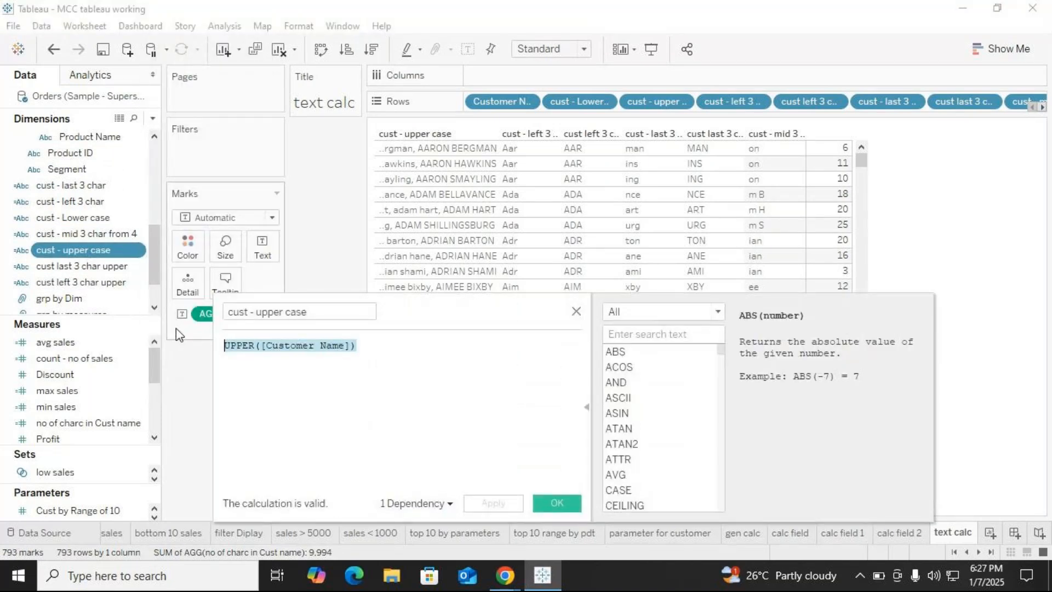
Open Notepad and note the heading "upper case" with the formula UPPER([Customer Name]) beneath it.
{"action": "key", "text": "super+r"}
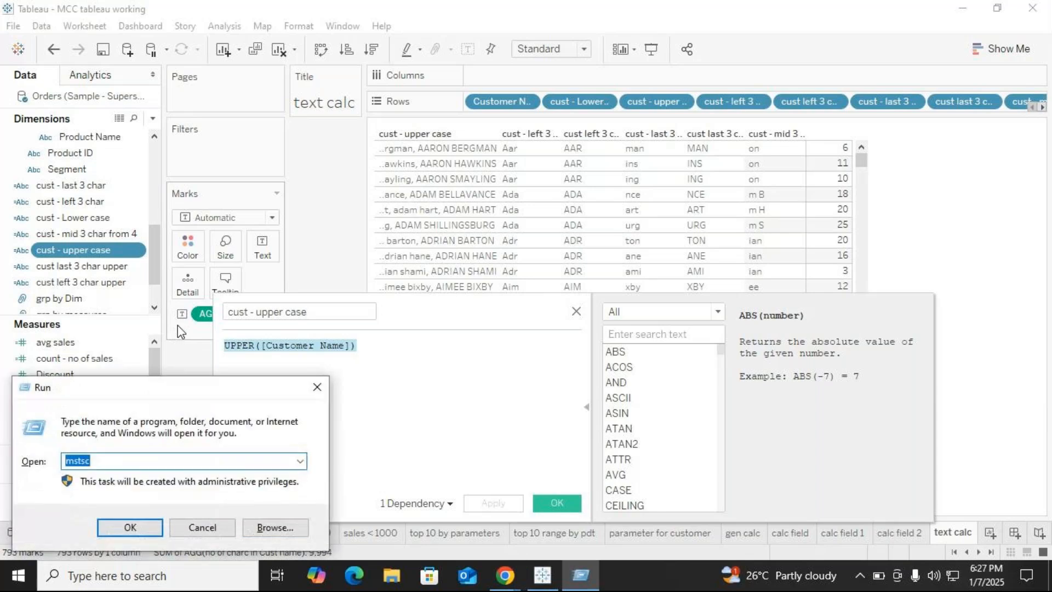
{"action": "type", "text": "notepad"}
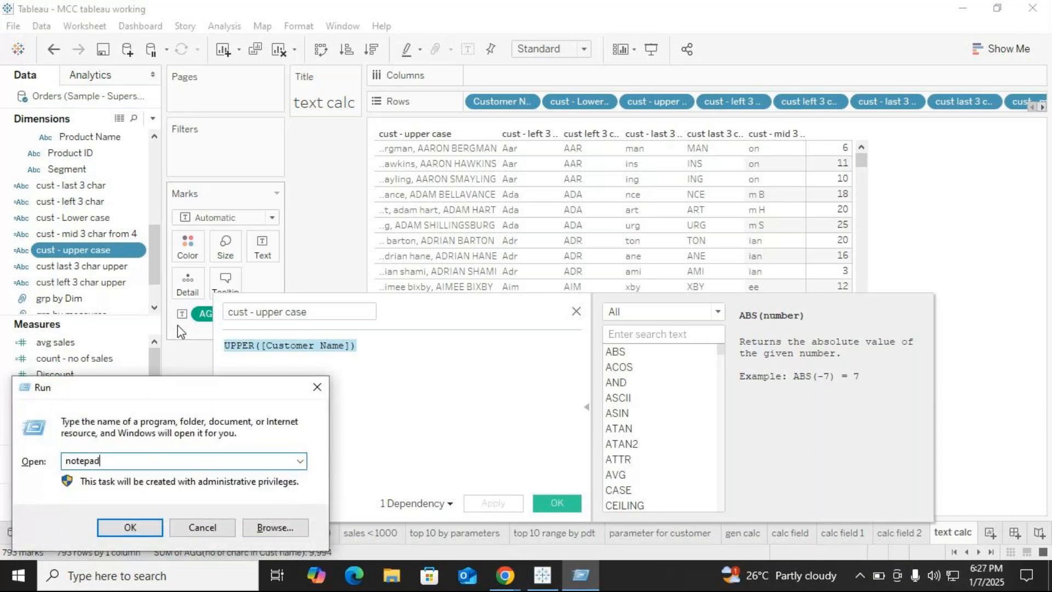
{"action": "key", "text": "Return"}
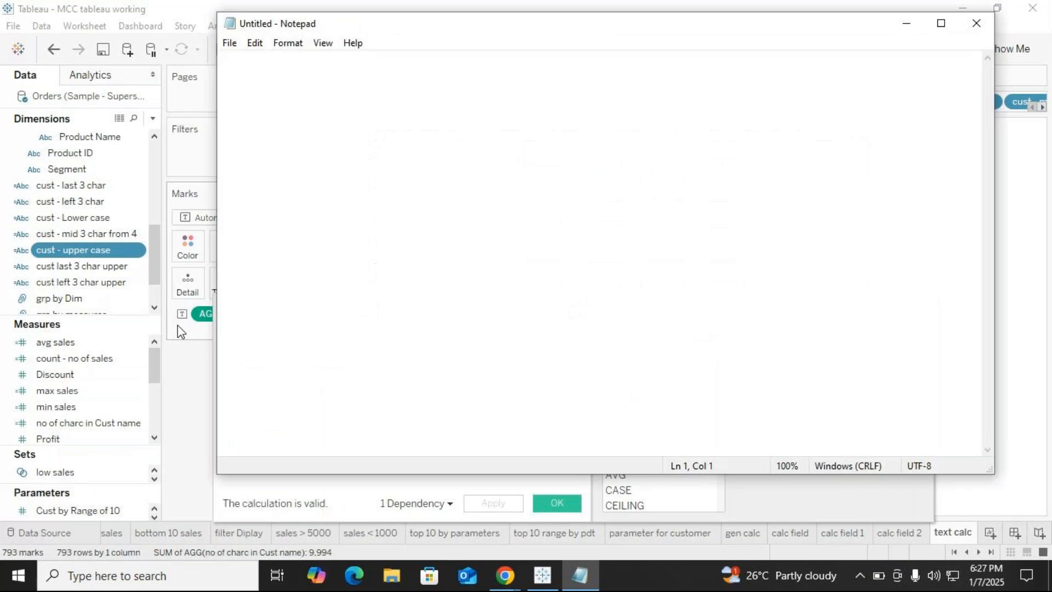
{"action": "type", "text": "upper case"}
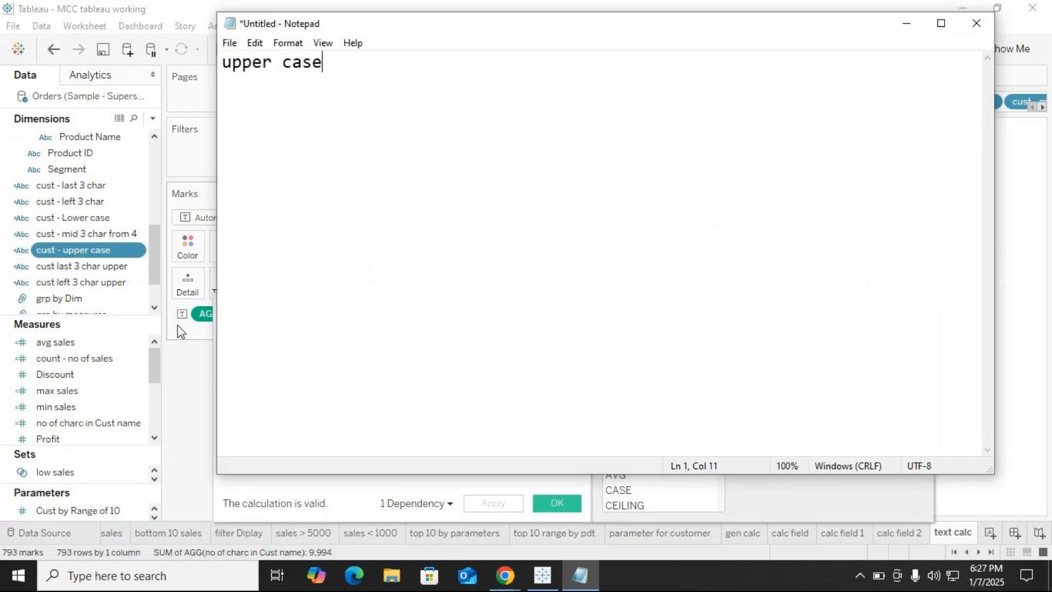
{"action": "key", "text": "Return"}
{"action": "type", "text": "UPPER([Customer Name])"}
{"action": "key", "text": "Return"}
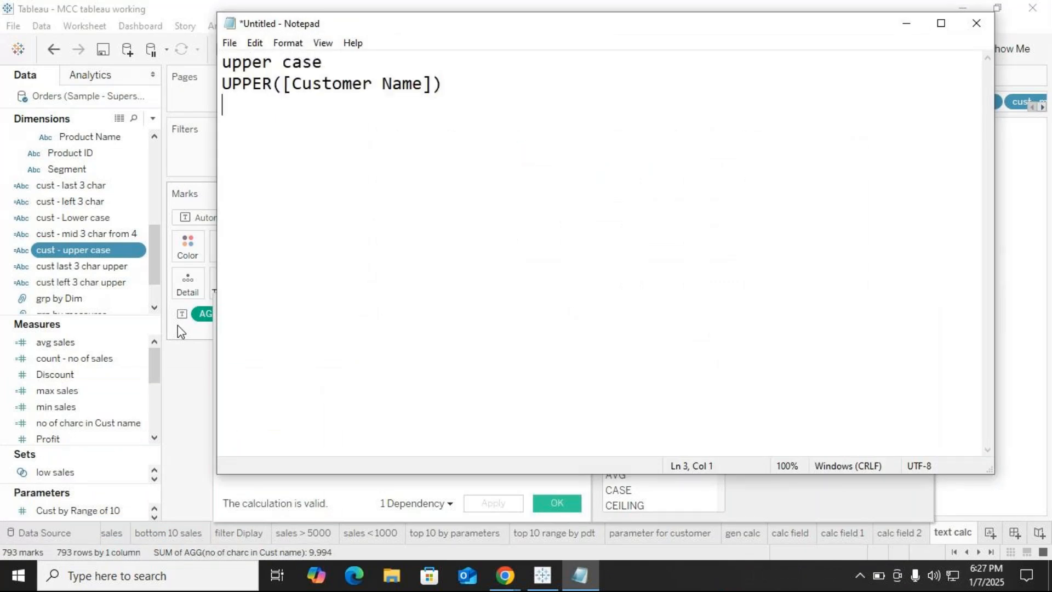
Add the heading "lower case" to the notes, one blank line below the UPPER formula.
{"action": "key", "text": "Return"}
{"action": "type", "text": "lowr"}
{"action": "key", "text": "BackSpace"}
{"action": "type", "text": "r"}
{"action": "key", "text": "BackSpace"}
{"action": "type", "text": "e"}
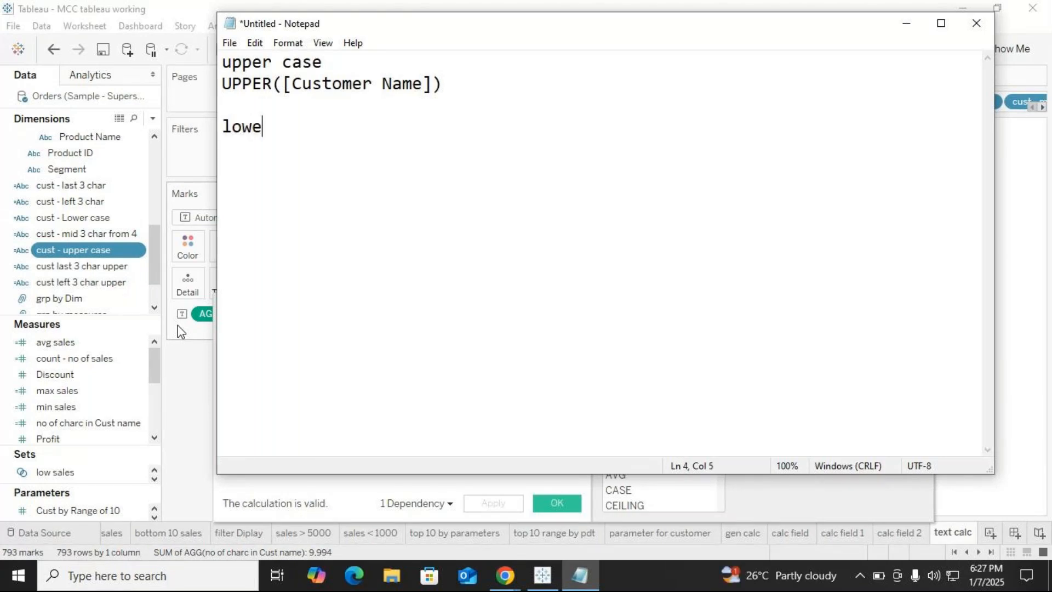
{"action": "type", "text": "r case"}
{"action": "key", "text": "Return"}
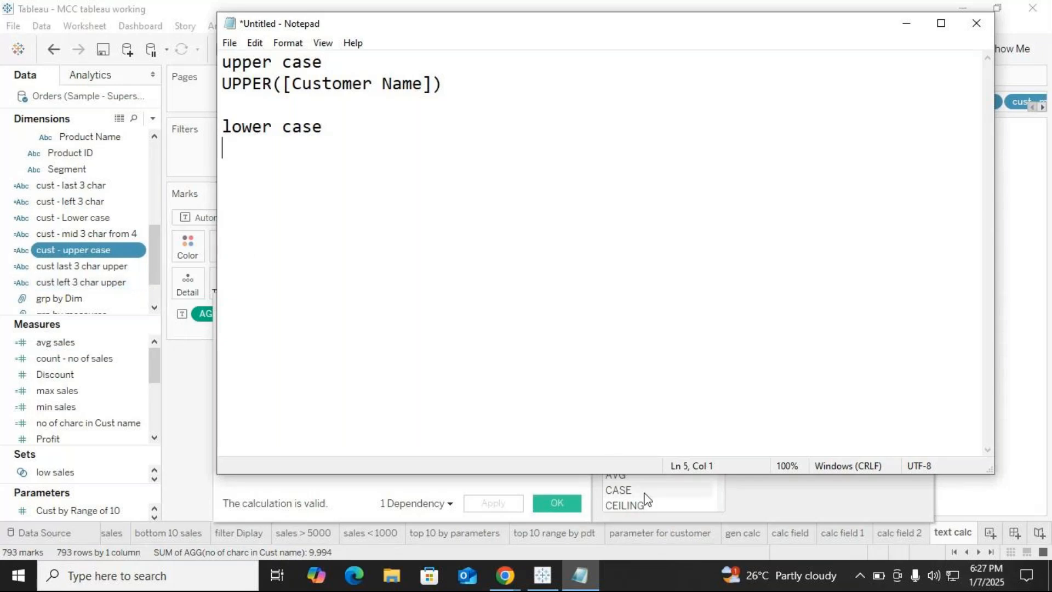
Return to Tableau, close the cust - upper case calculation and open the calculation of the cust - Lower case dimension.
{"action": "left_click", "coordinate": [770, 516]}
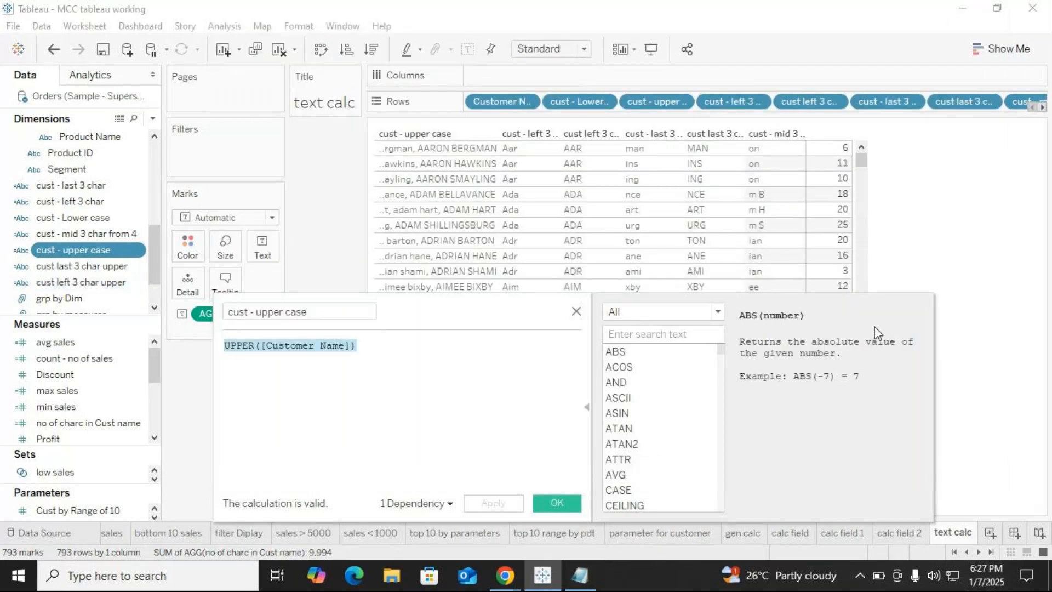
{"action": "left_click", "coordinate": [576, 312]}
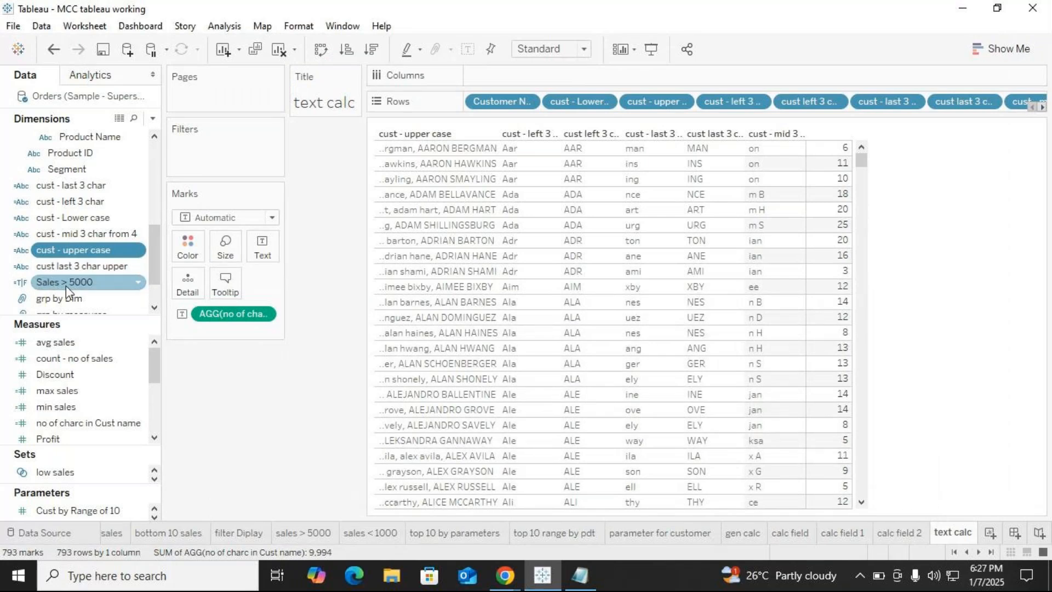
{"action": "scroll", "coordinate": [3, 274], "scroll_direction": "down", "scroll_amount": 1}
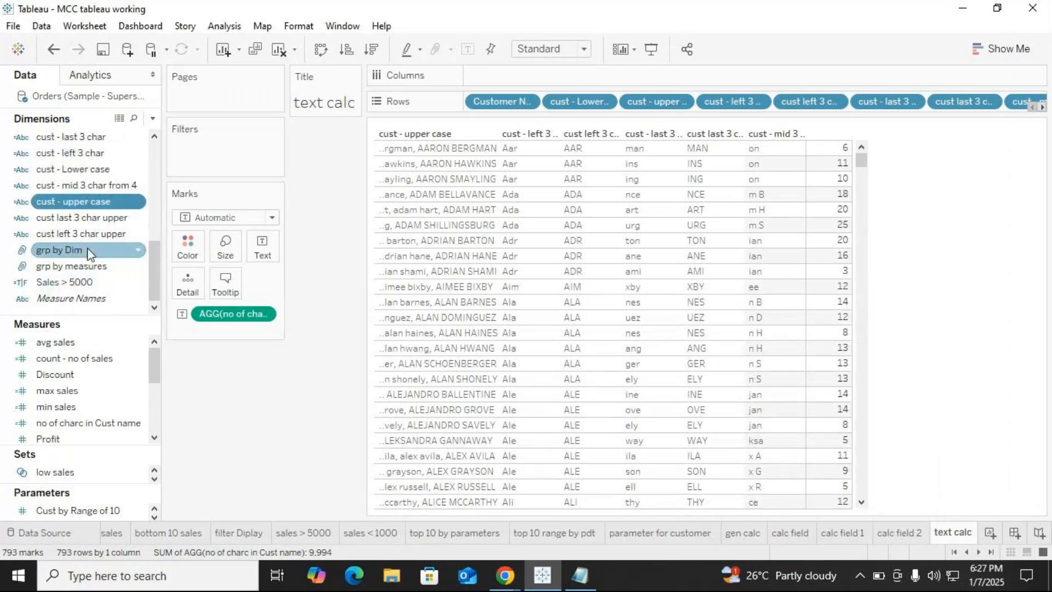
{"action": "left_click", "coordinate": [87, 172]}
{"action": "double_click", "coordinate": [87, 172]}
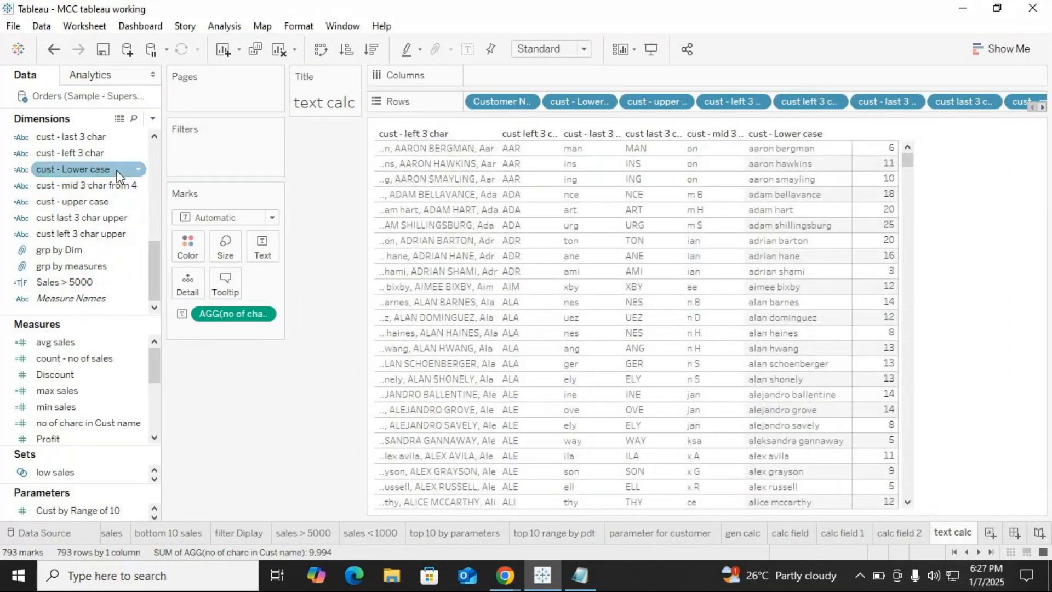
{"action": "right_click", "coordinate": [143, 172]}
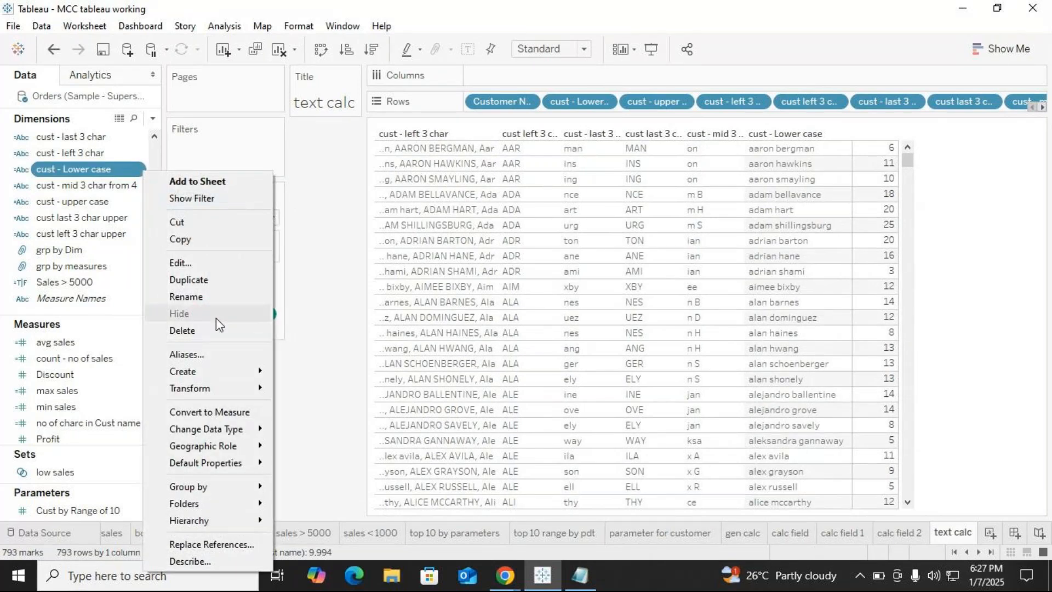
{"action": "left_click", "coordinate": [244, 262]}
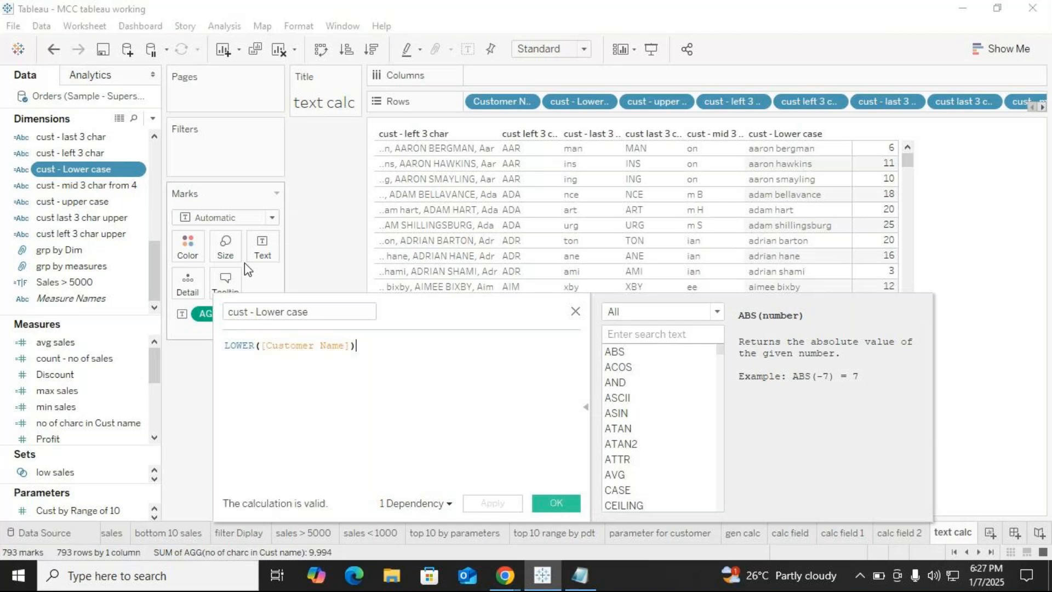
Copy the formula LOWER([Customer Name]) into the Notepad notes under the "lower case" heading, leaving a blank line after it.
{"action": "left_click_drag", "start_coordinate": [383, 366], "coordinate": [162, 345]}
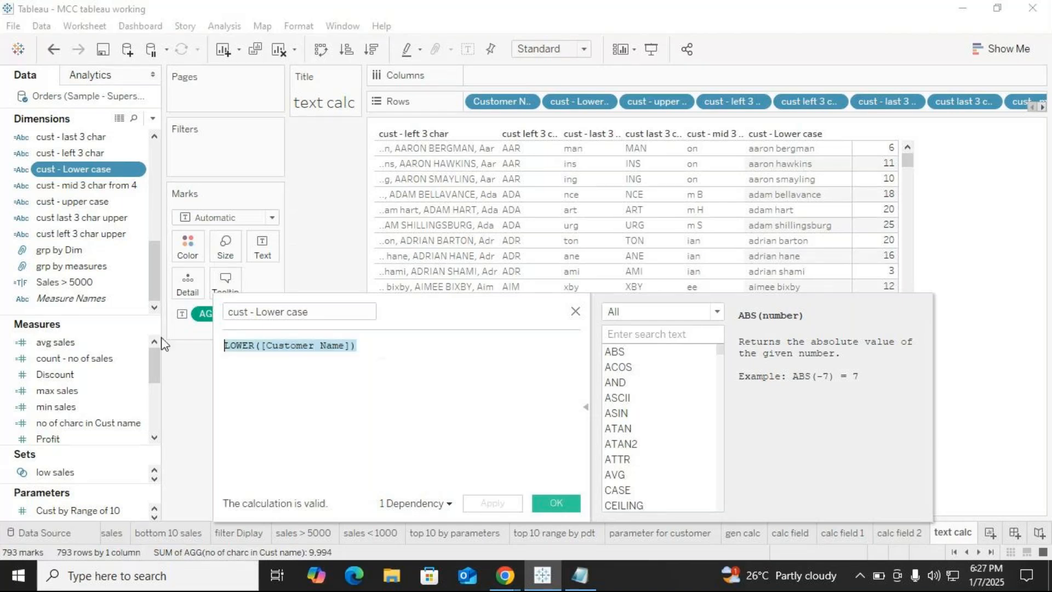
{"action": "key", "text": "ctrl+c"}
{"action": "key", "text": "alt+Tab"}
{"action": "key", "text": "ctrl+v"}
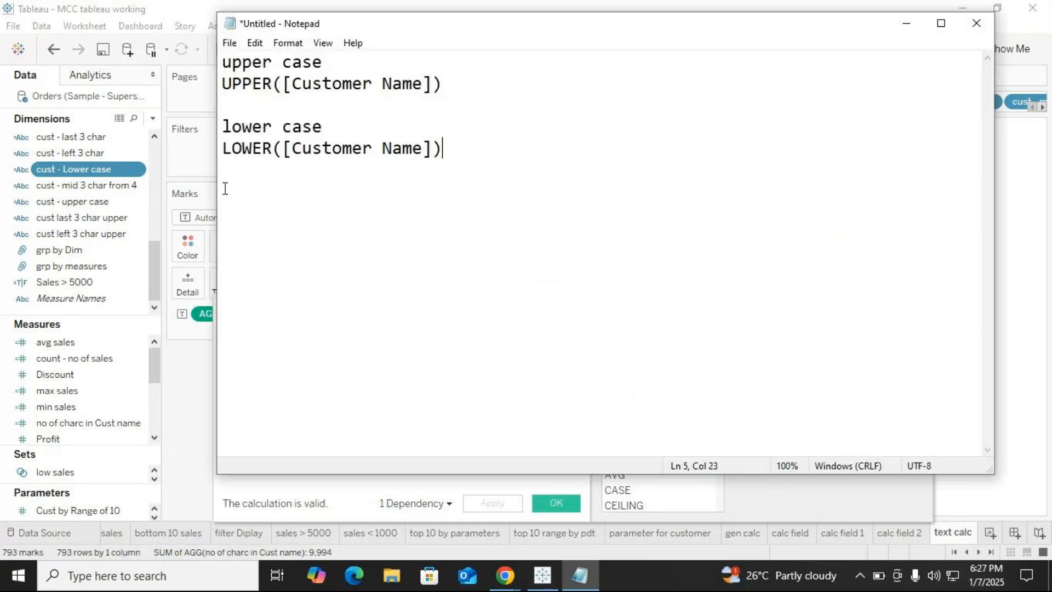
{"action": "key", "text": "Return"}
{"action": "key", "text": "Return"}
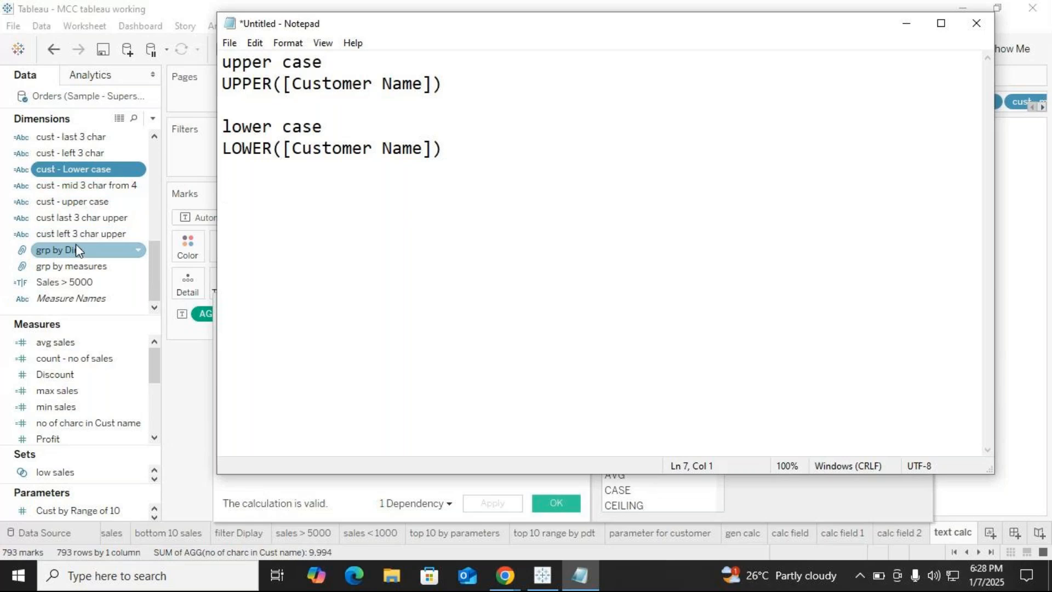
Return to Tableau, close the cust - Lower case calculation and open the calculation of the cust - left 3 char dimension.
{"action": "key", "text": "alt+Tab"}
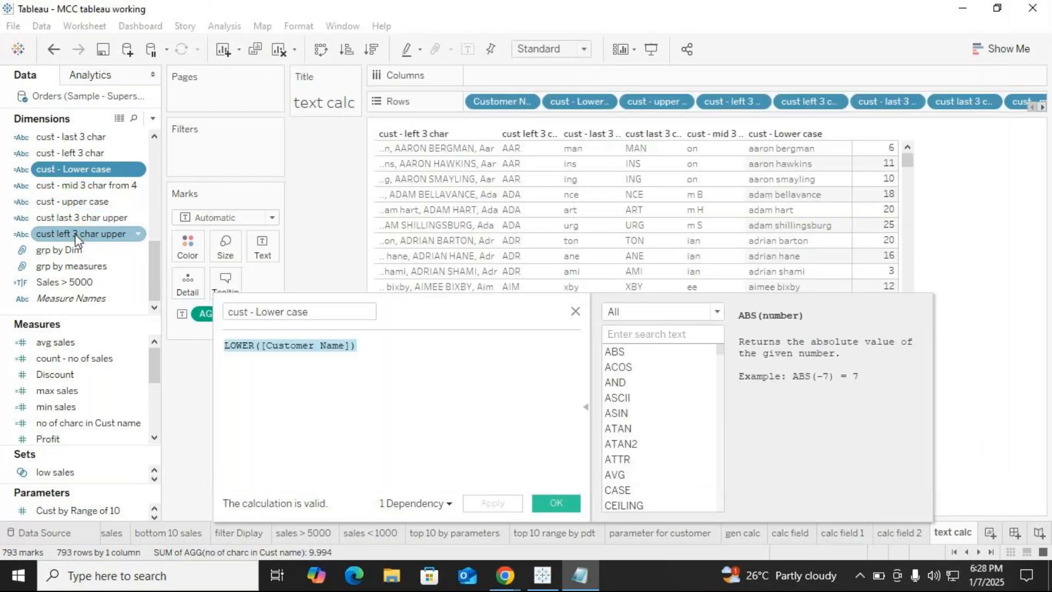
{"action": "left_click", "coordinate": [76, 232]}
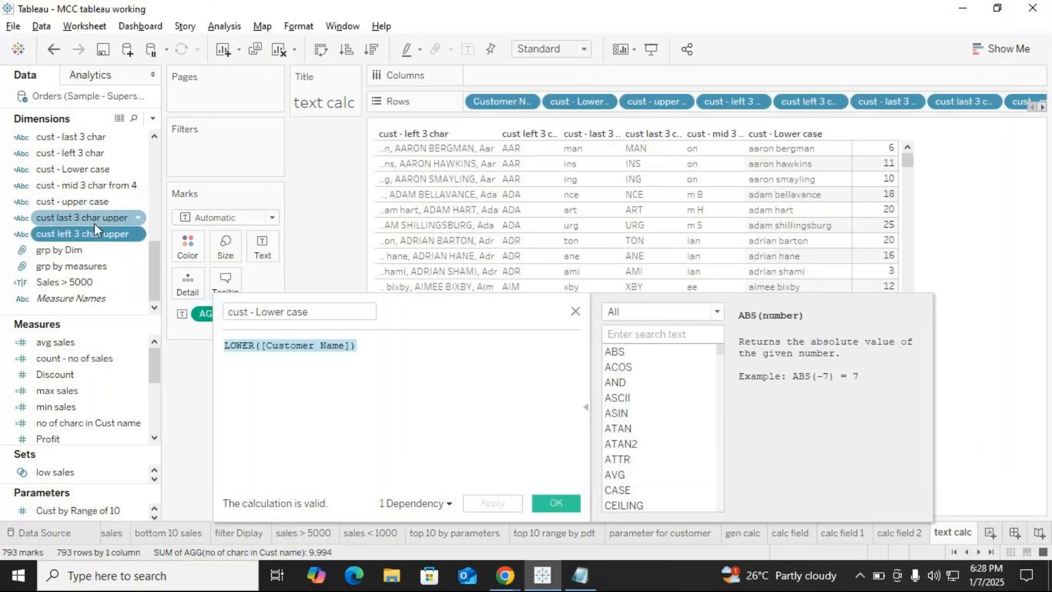
{"action": "scroll", "coordinate": [90, 222], "scroll_direction": "up", "scroll_amount": 1}
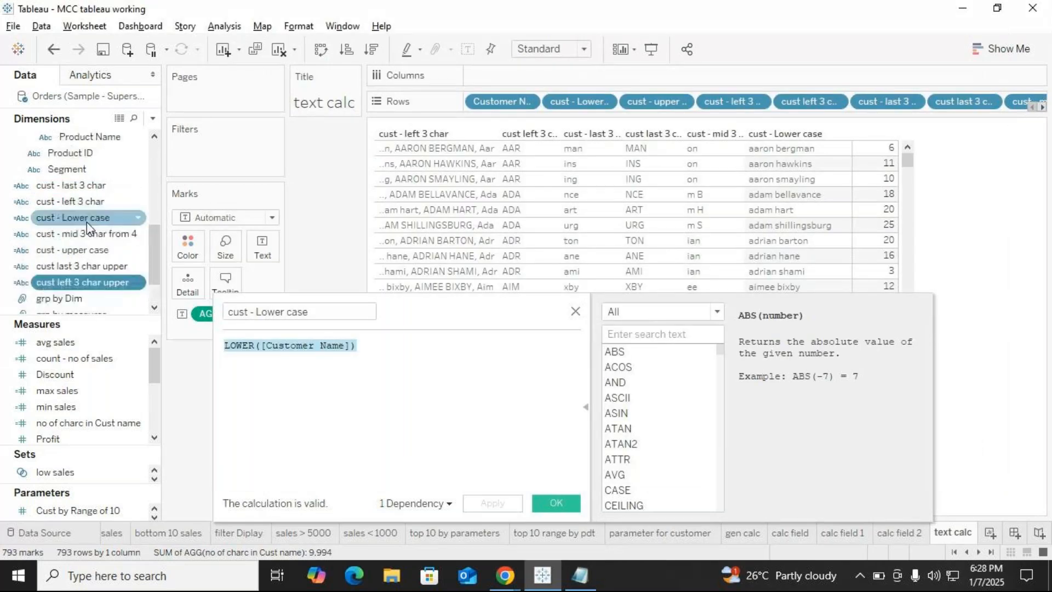
{"action": "left_click", "coordinate": [97, 270]}
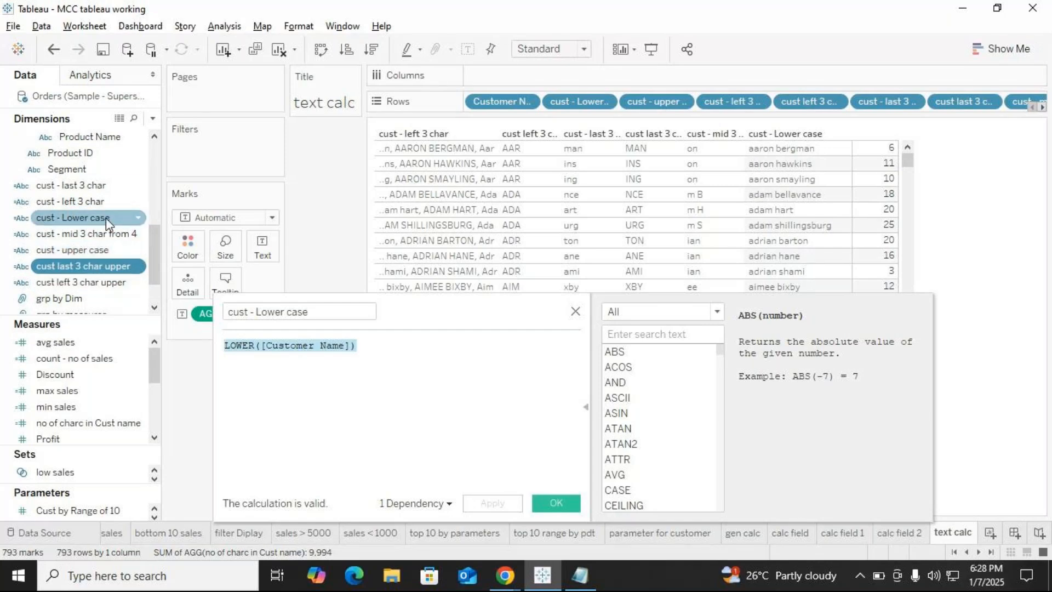
{"action": "scroll", "coordinate": [107, 218], "scroll_direction": "up", "scroll_amount": 1}
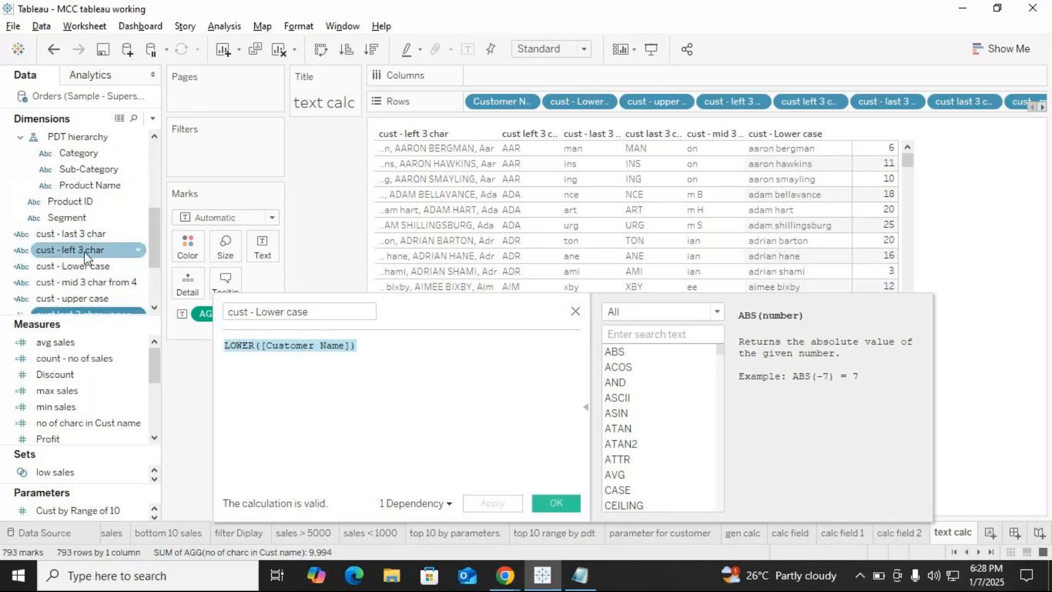
{"action": "double_click", "coordinate": [85, 253]}
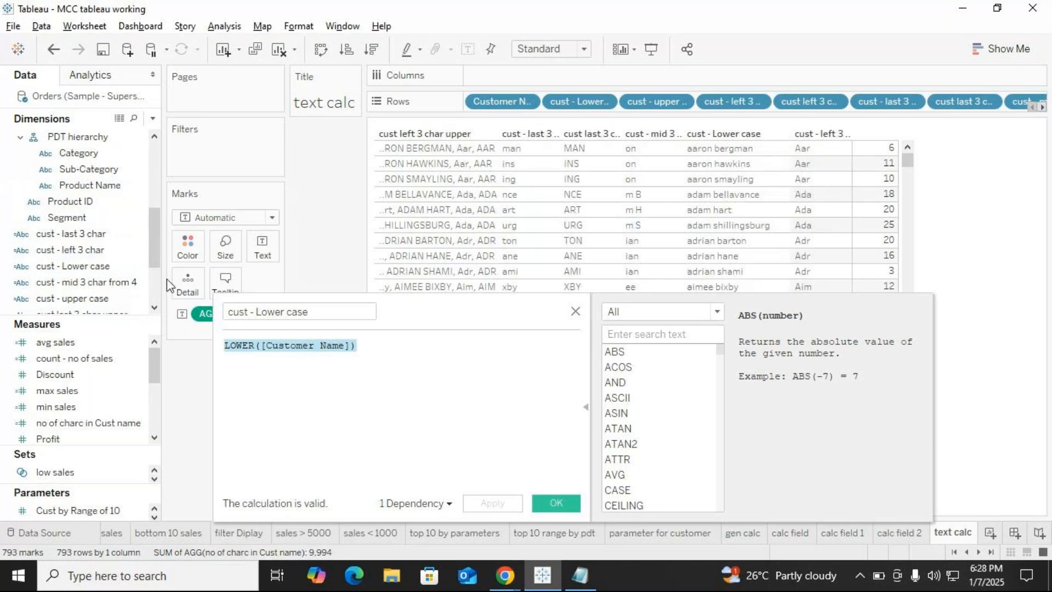
{"action": "left_click_drag", "start_coordinate": [381, 348], "coordinate": [177, 345]}
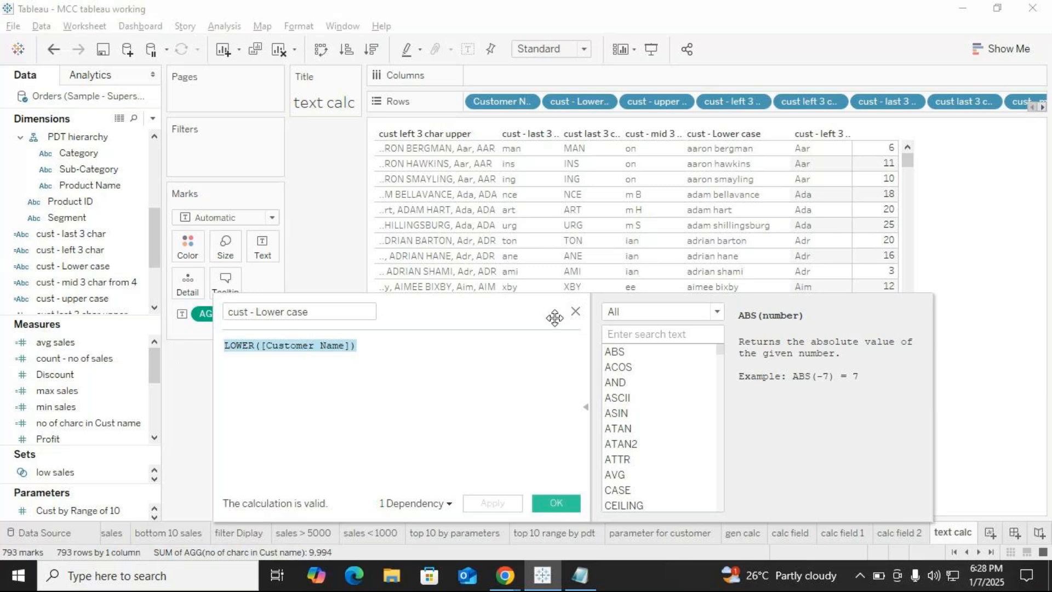
{"action": "left_click", "coordinate": [575, 311]}
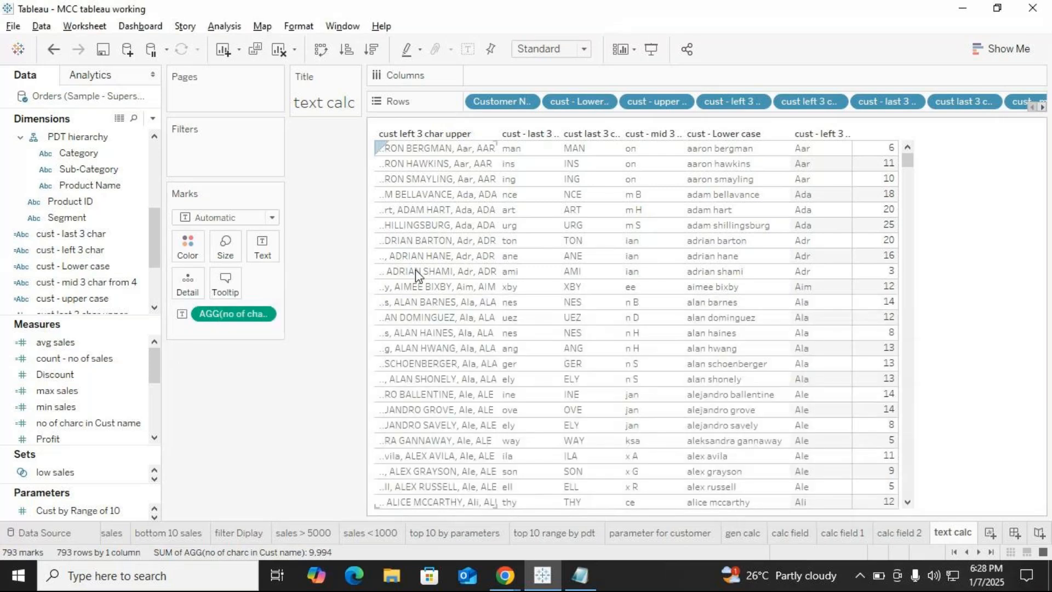
{"action": "right_click", "coordinate": [130, 251]}
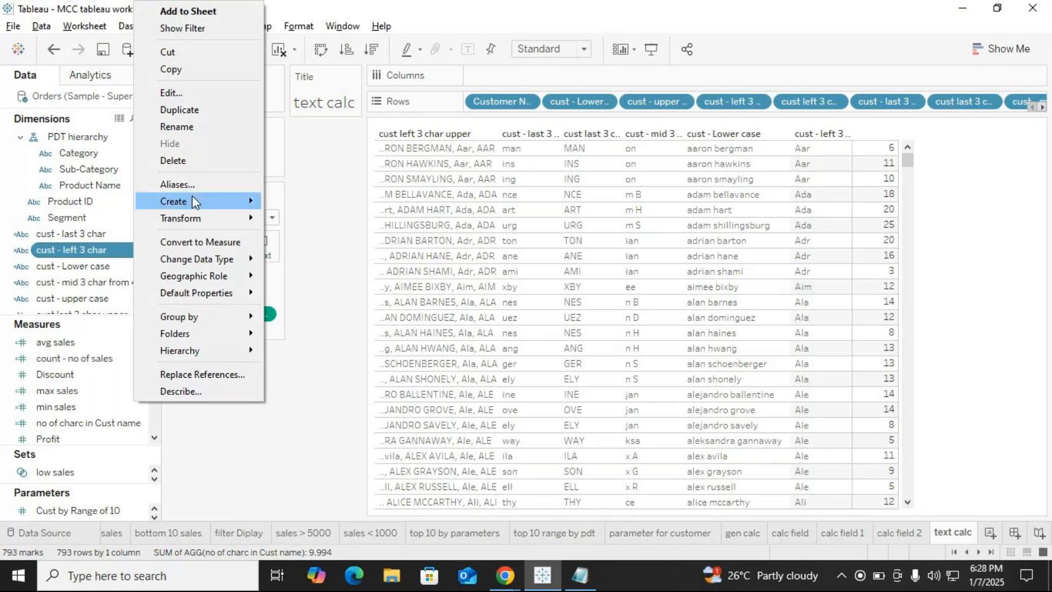
{"action": "left_click", "coordinate": [182, 93]}
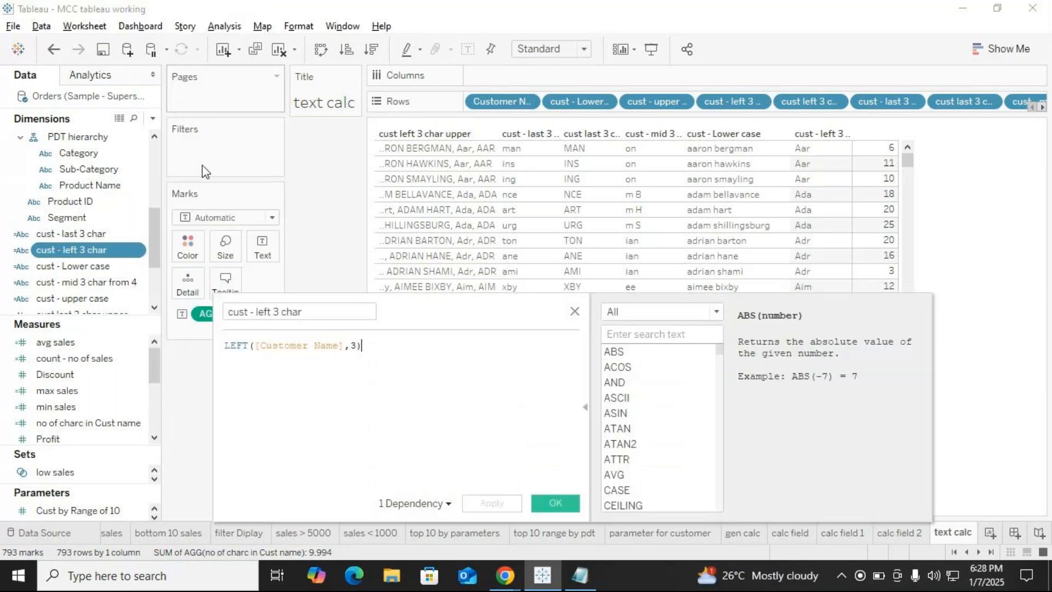
Copy the formula LEFT([Customer Name],3) into the Notepad notes and put the heading "left" above it.
{"action": "left_click_drag", "start_coordinate": [372, 353], "coordinate": [169, 336]}
{"action": "key", "text": "ctrl+c"}
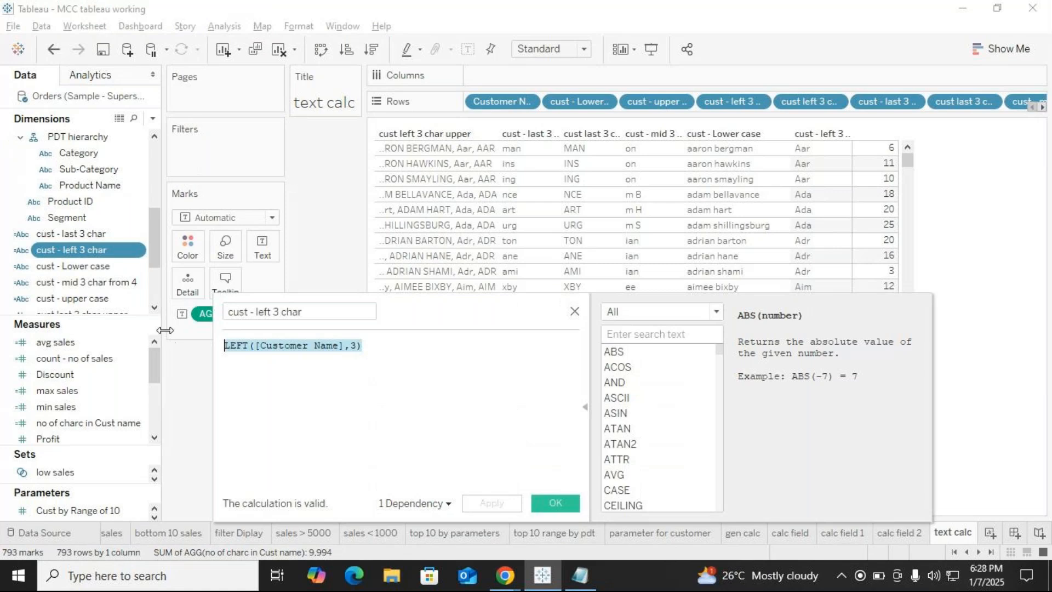
{"action": "key", "text": "alt+Tab"}
{"action": "key", "text": "ctrl+v"}
{"action": "left_click", "coordinate": [247, 174]}
{"action": "key", "text": "Return"}
{"action": "type", "text": "left"}
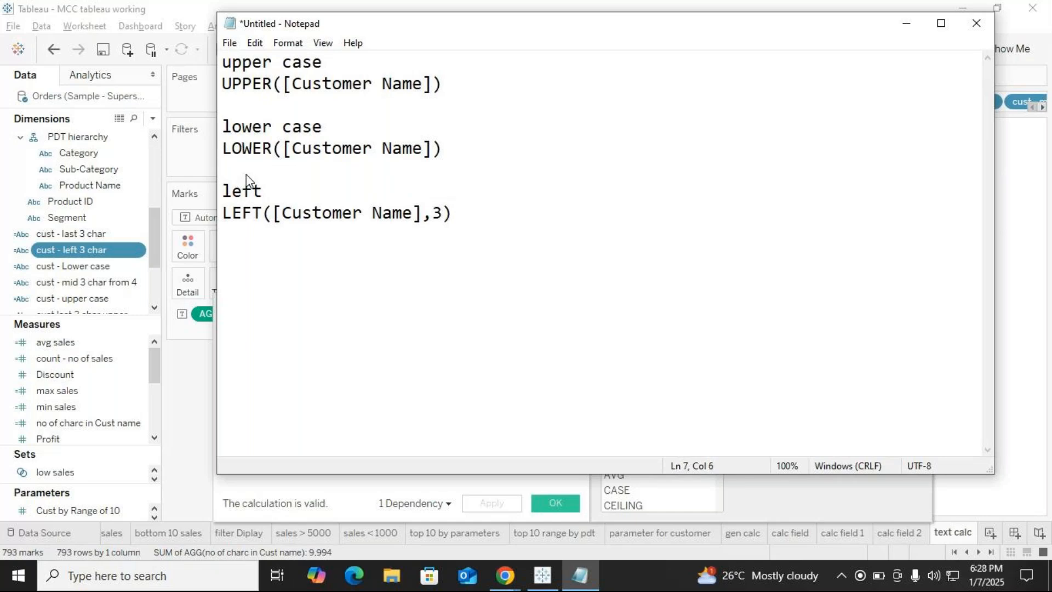
Add the heading "right" to the notes, one blank line below the LEFT formula.
{"action": "left_click", "coordinate": [507, 212]}
{"action": "key", "text": "Return"}
{"action": "key", "text": "Return"}
{"action": "type", "text": "right"}
{"action": "key", "text": "Return"}
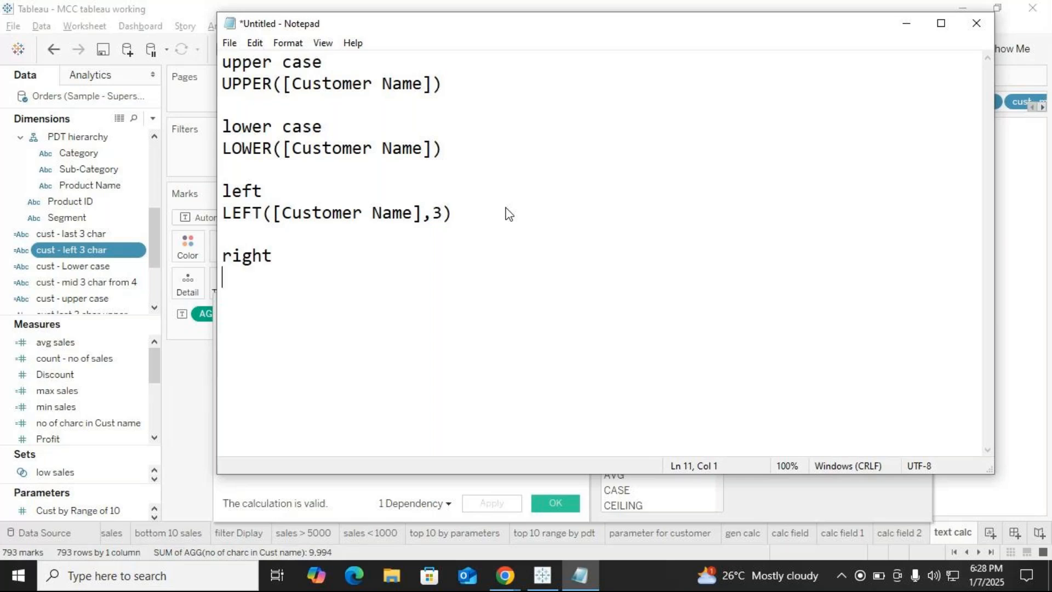
Return to Tableau and close the cust - left 3 char calculation.
{"action": "left_click", "coordinate": [140, 236]}
{"action": "left_click", "coordinate": [138, 235]}
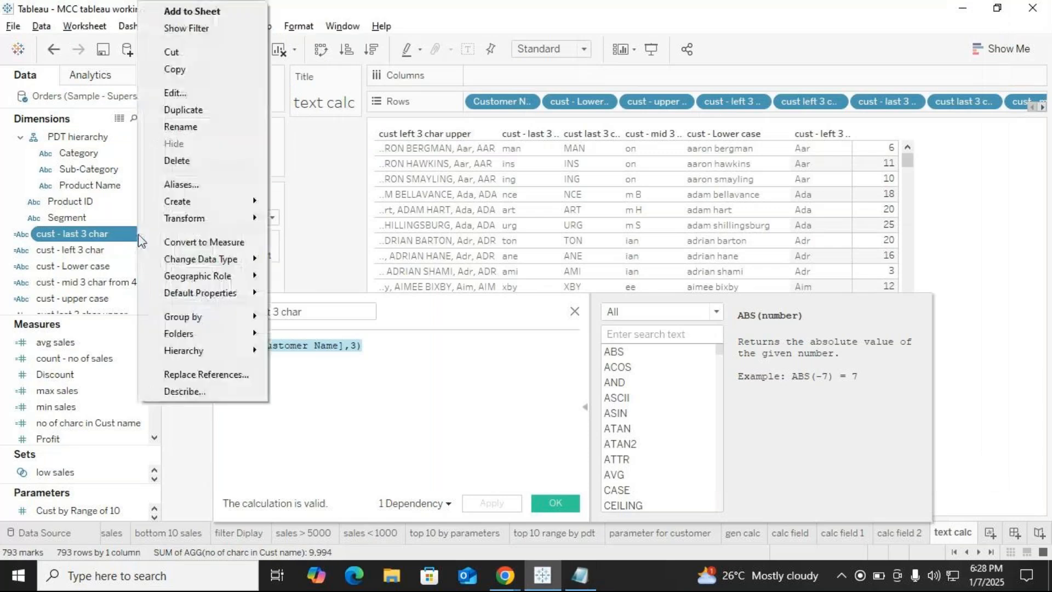
{"action": "left_click", "coordinate": [575, 312]}
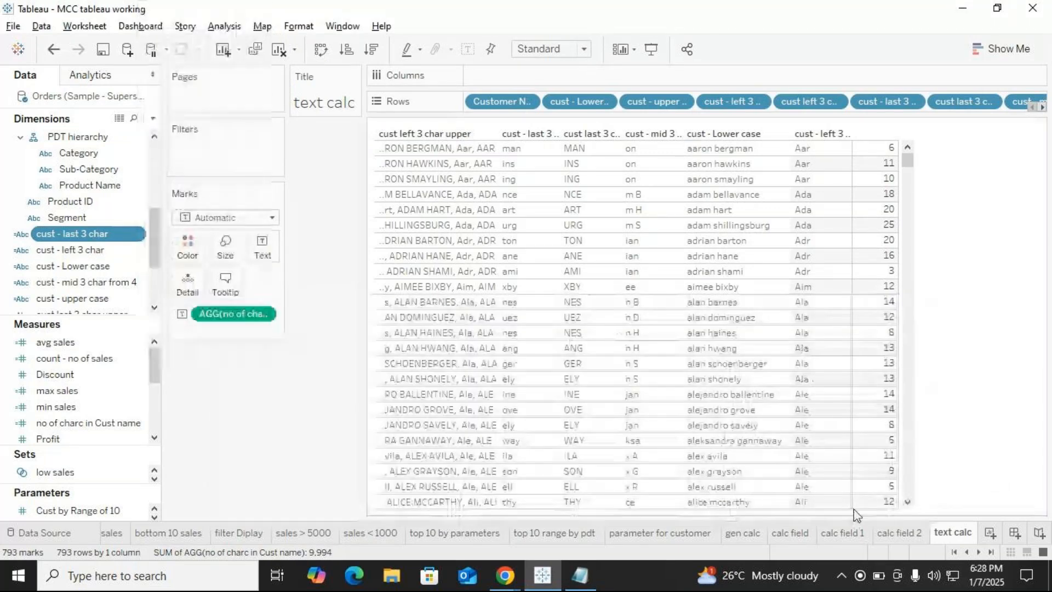
Remove the duplicate cust - left 3 char and cust - Lower case fields from the end of Rows.
{"action": "left_click", "coordinate": [1042, 107]}
{"action": "left_click", "coordinate": [1042, 107]}
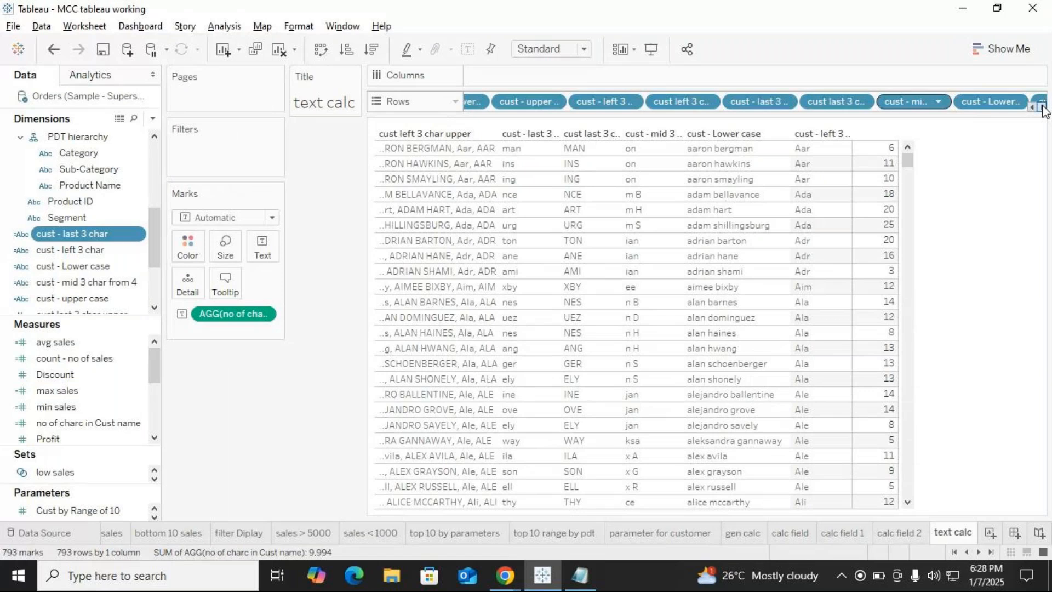
{"action": "left_click", "coordinate": [1043, 107]}
{"action": "left_click", "coordinate": [1014, 101]}
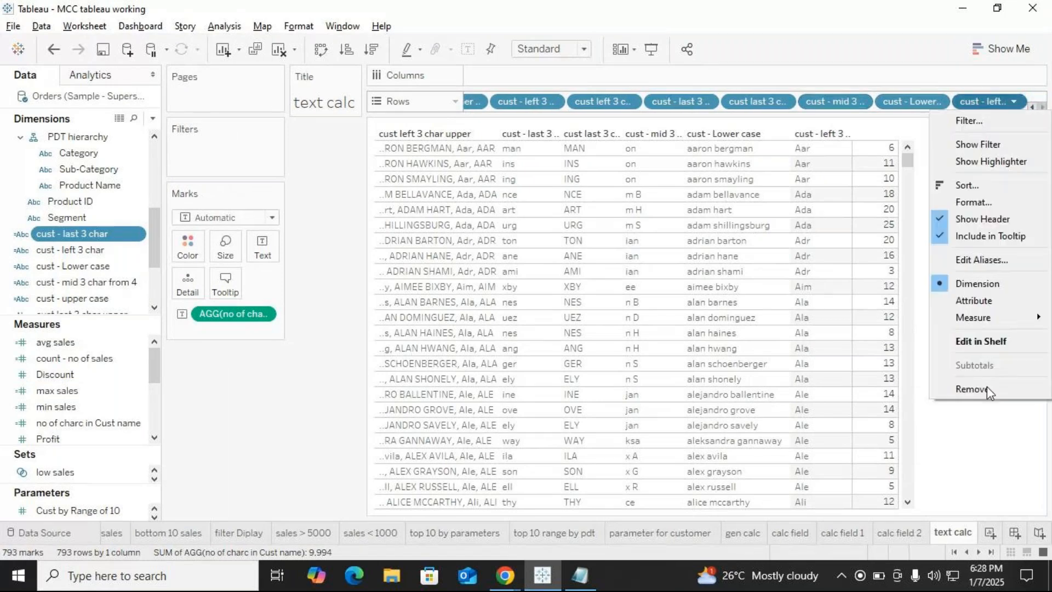
{"action": "left_click", "coordinate": [976, 388]}
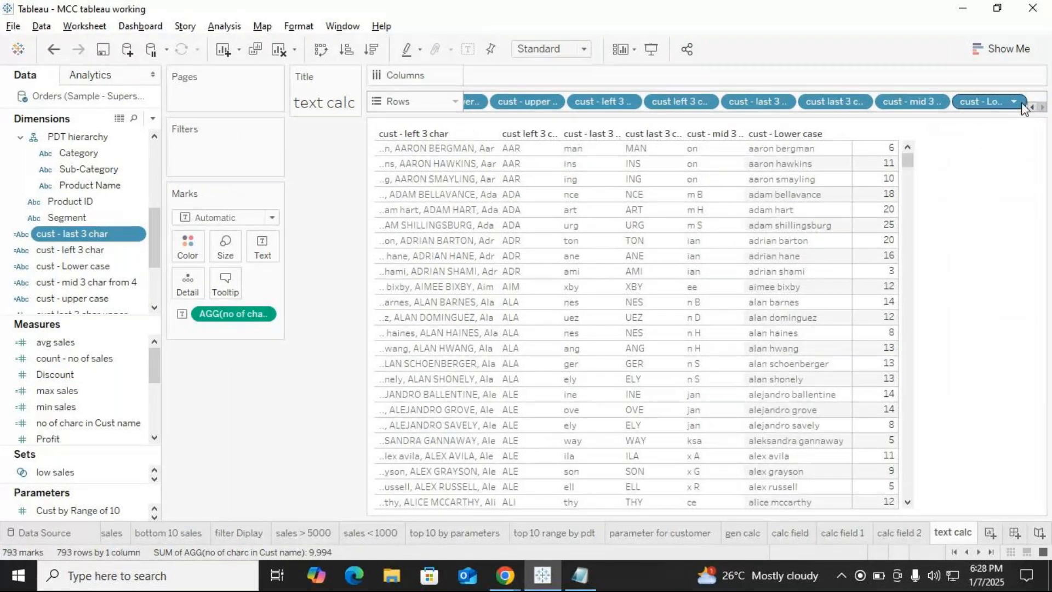
{"action": "left_click", "coordinate": [1015, 102]}
{"action": "left_click", "coordinate": [974, 388]}
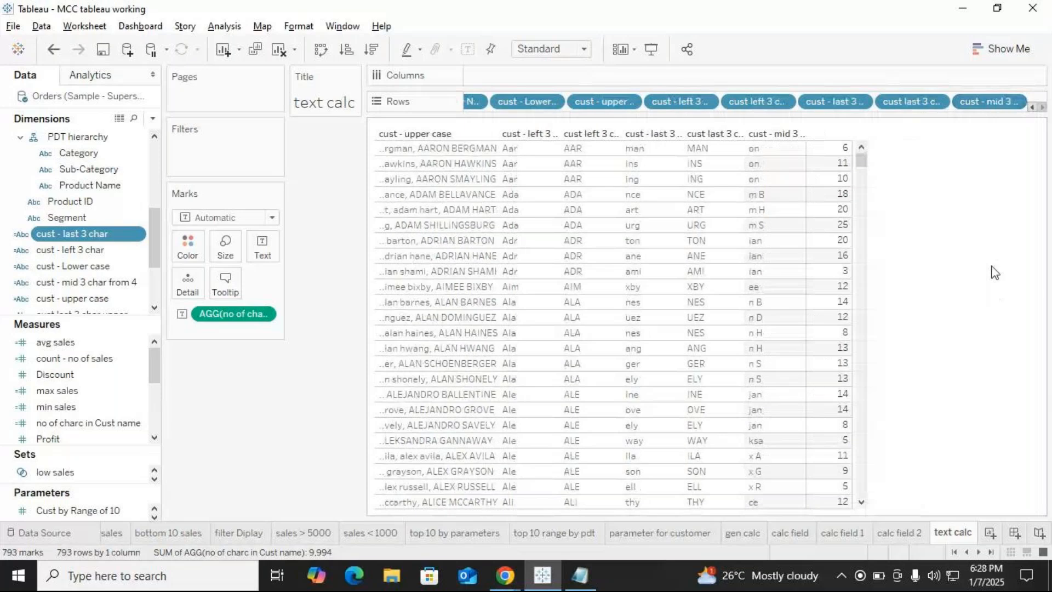
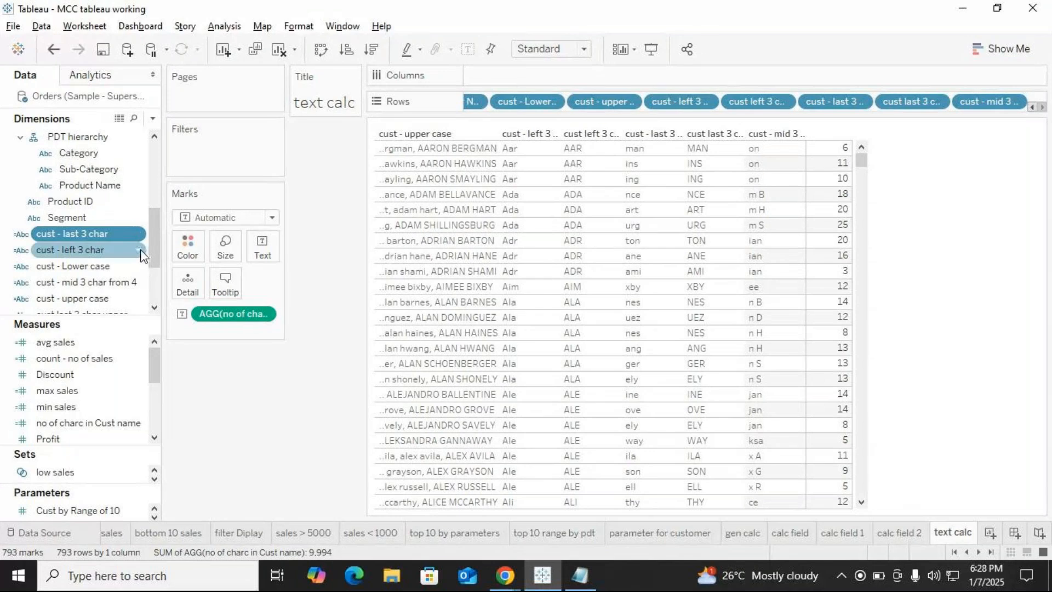
Copy the formula RIGHT([Customer Name],3) from cust - last 3 char under the "right" heading in the Notepad notes, then close the calculation in Tableau.
{"action": "left_click", "coordinate": [137, 235]}
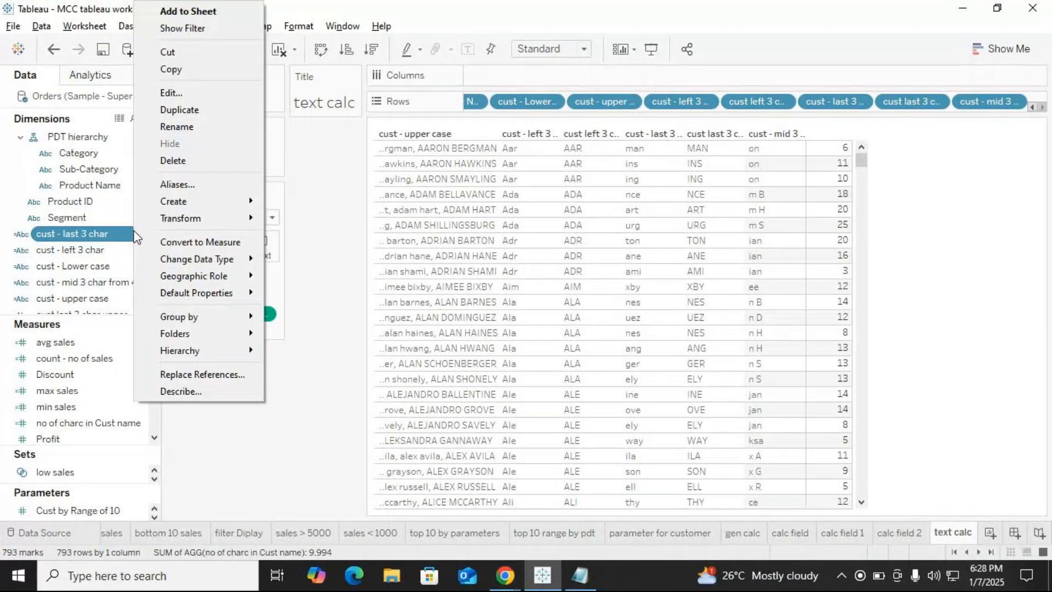
{"action": "left_click", "coordinate": [171, 92]}
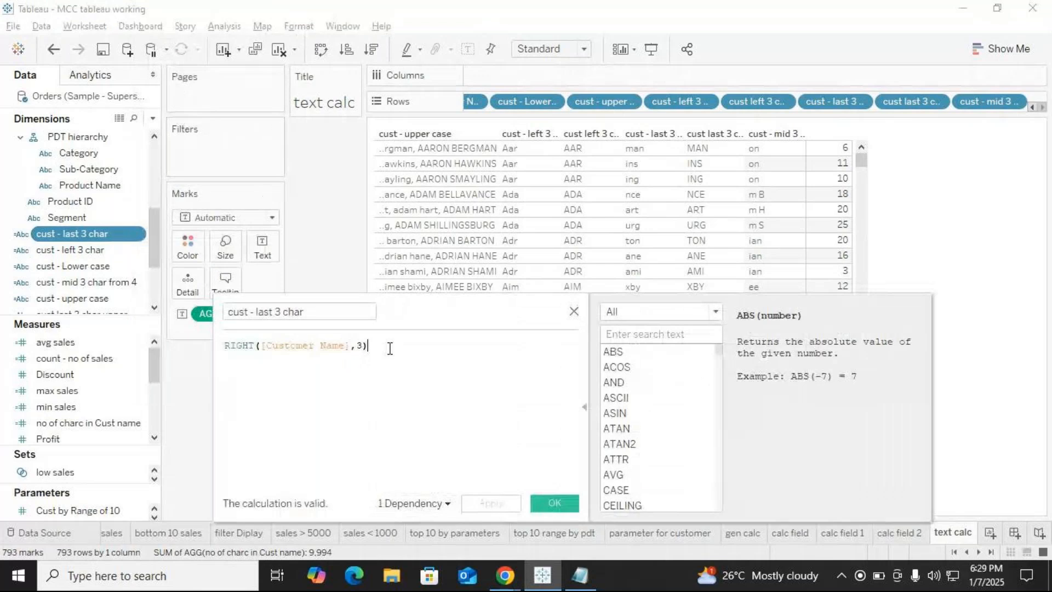
{"action": "left_click_drag", "start_coordinate": [386, 345], "coordinate": [175, 325]}
{"action": "key", "text": "ctrl+c"}
{"action": "key", "text": "alt+Tab"}
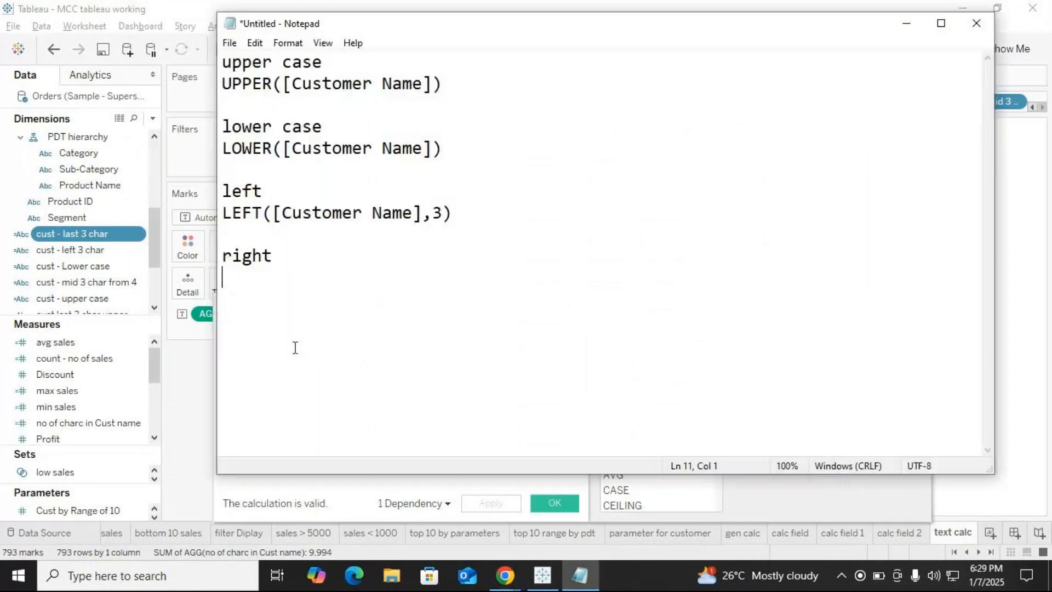
{"action": "key", "text": "ctrl+v"}
{"action": "key", "text": "Return"}
{"action": "key", "text": "Return"}
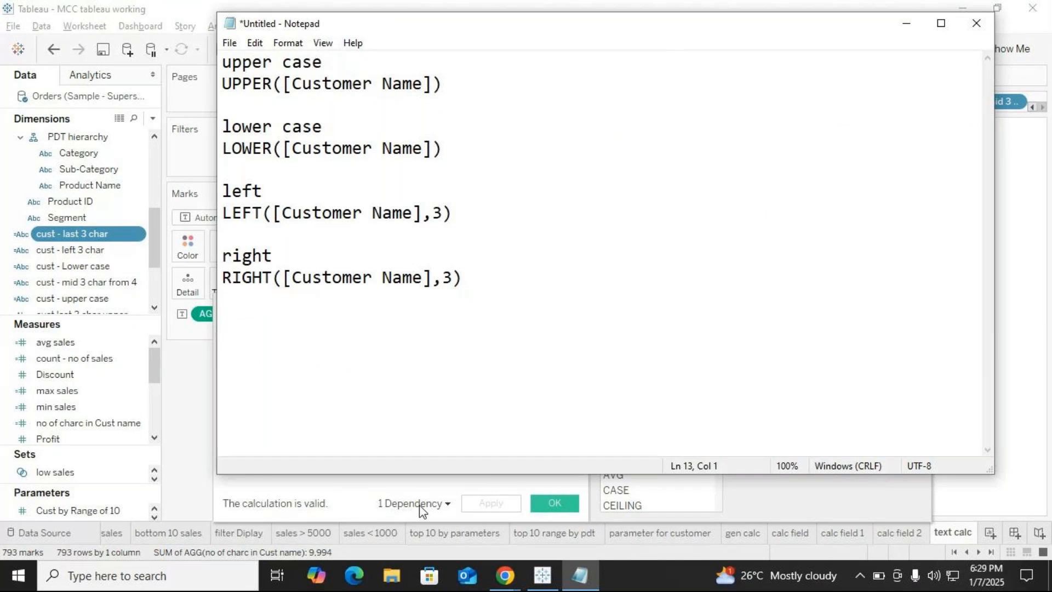
{"action": "left_click", "coordinate": [399, 490]}
{"action": "left_click", "coordinate": [554, 502]}
Copy the formula MID([Customer Name],4,3) from the cust - mid 3 char from 4 calculation into the Notepad notes below the RIGHT formula.
{"action": "left_click", "coordinate": [92, 274]}
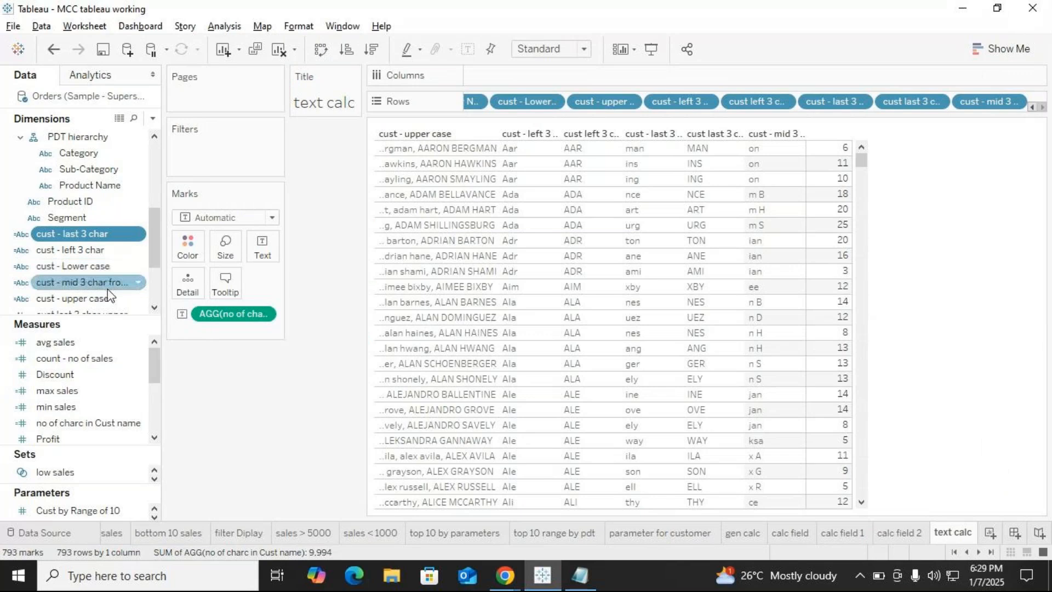
{"action": "right_click", "coordinate": [137, 282]}
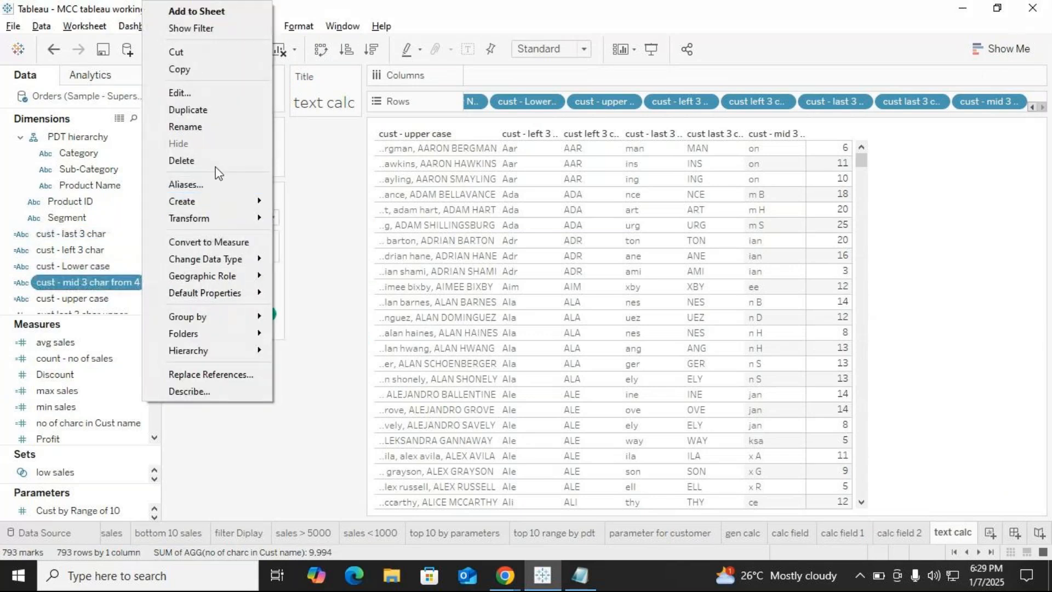
{"action": "left_click", "coordinate": [192, 94]}
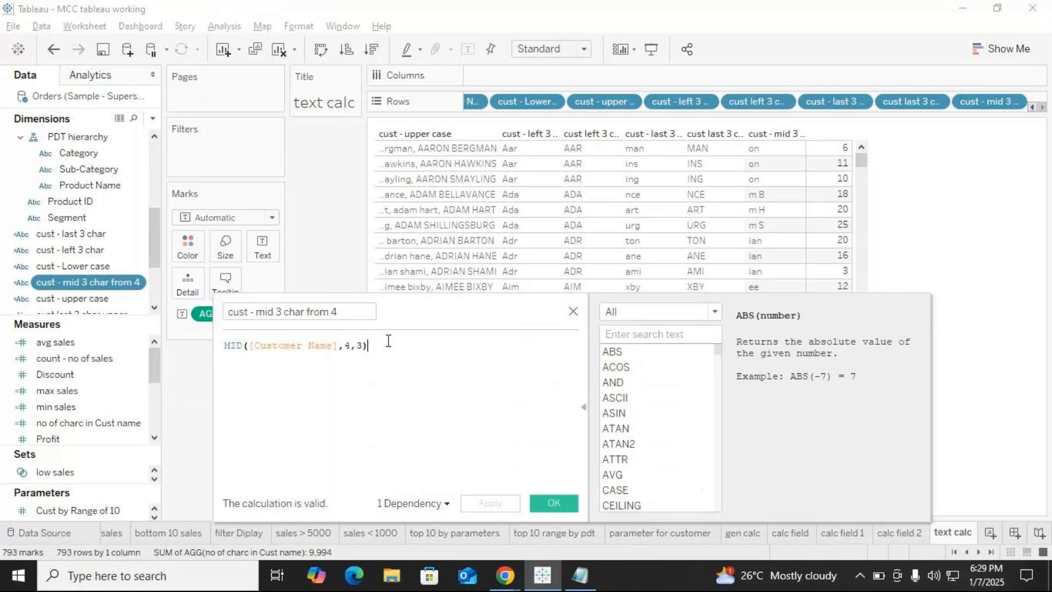
{"action": "key", "text": "ctrl+c"}
{"action": "key", "text": "alt+Tab"}
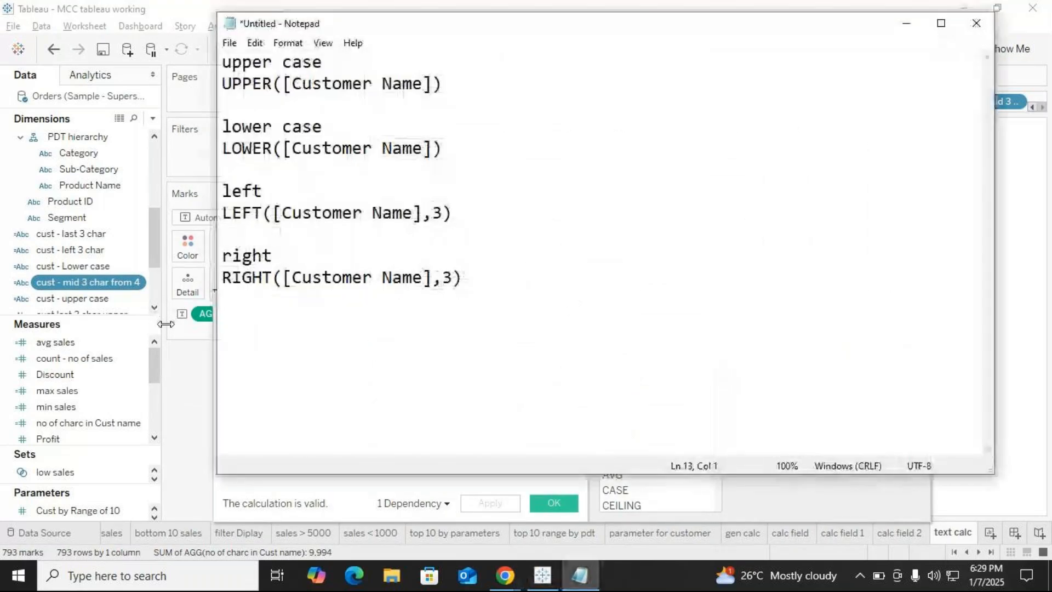
{"action": "key", "text": "ctrl+v"}
Insert the heading "mid" above the MID formula, separated by a blank line, and add empty lines below the formula.
{"action": "left_click", "coordinate": [226, 306]}
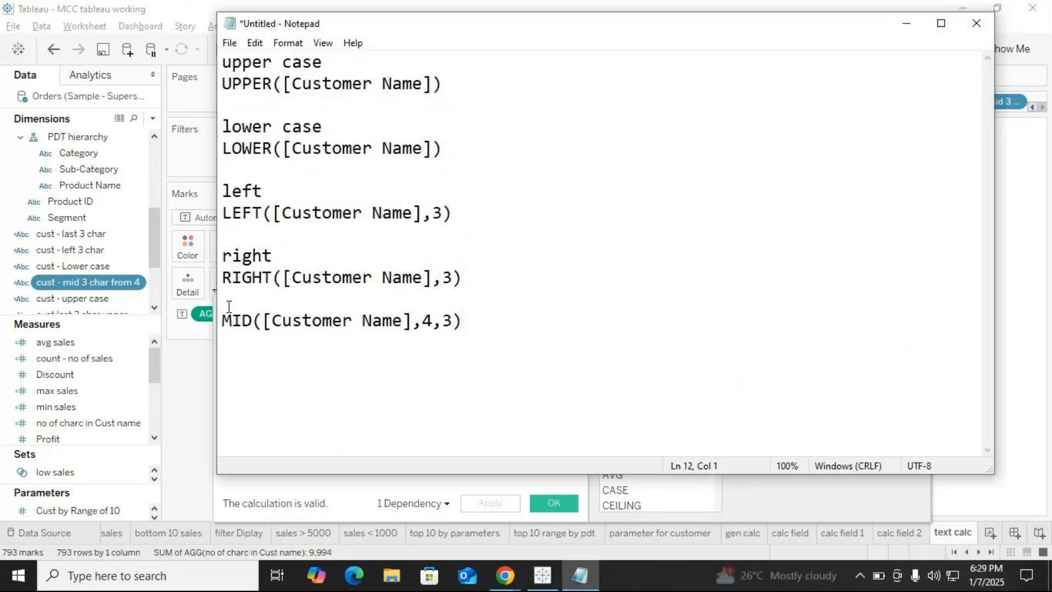
{"action": "key", "text": "Return"}
{"action": "type", "text": "mid"}
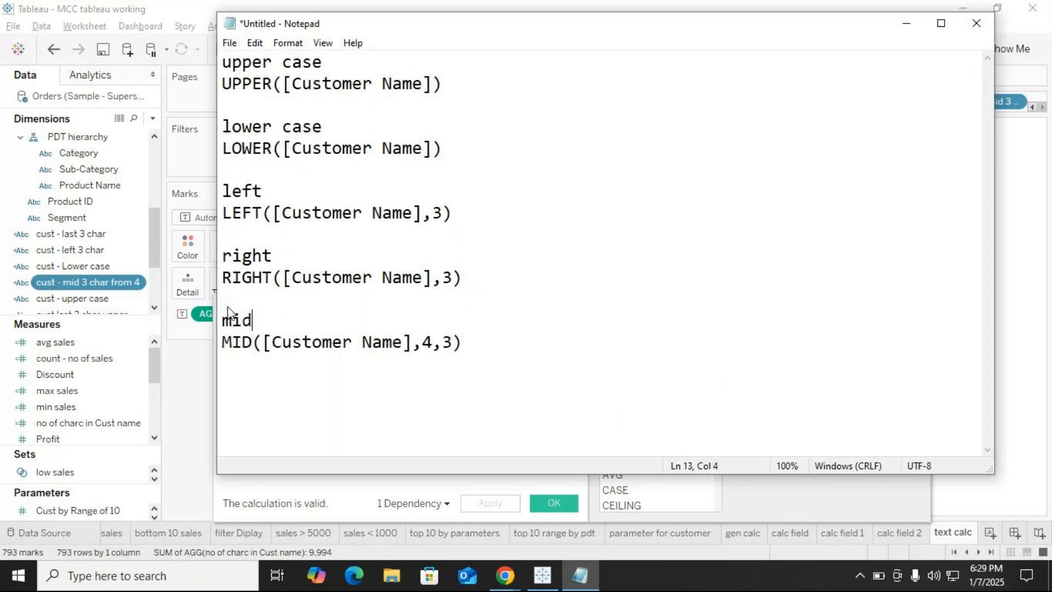
{"action": "left_click", "coordinate": [489, 346]}
{"action": "key", "text": "Return"}
{"action": "key", "text": "Return"}
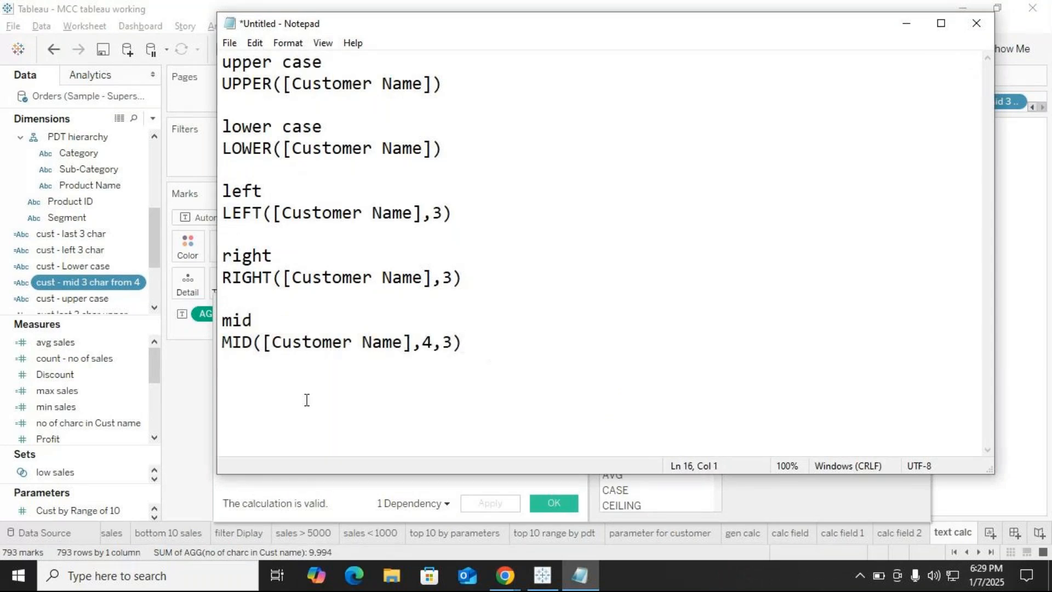
Return to Tableau and close the cust - mid 3 char from 4 calculation.
{"action": "left_click", "coordinate": [157, 266]}
{"action": "left_click_drag", "start_coordinate": [156, 266], "coordinate": [156, 307]}
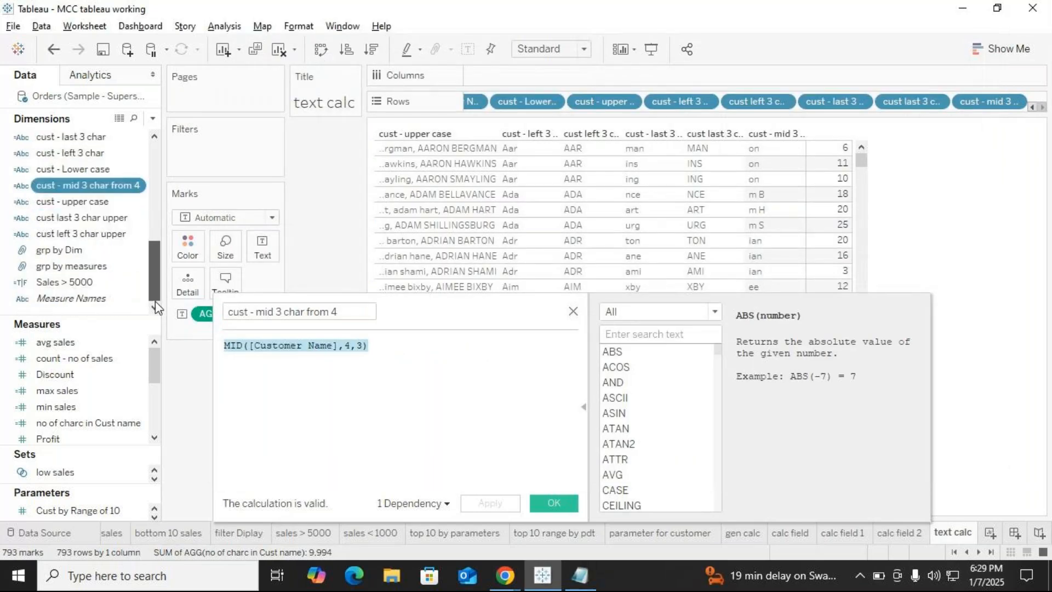
{"action": "right_click", "coordinate": [140, 185]}
{"action": "left_click", "coordinate": [173, 277]}
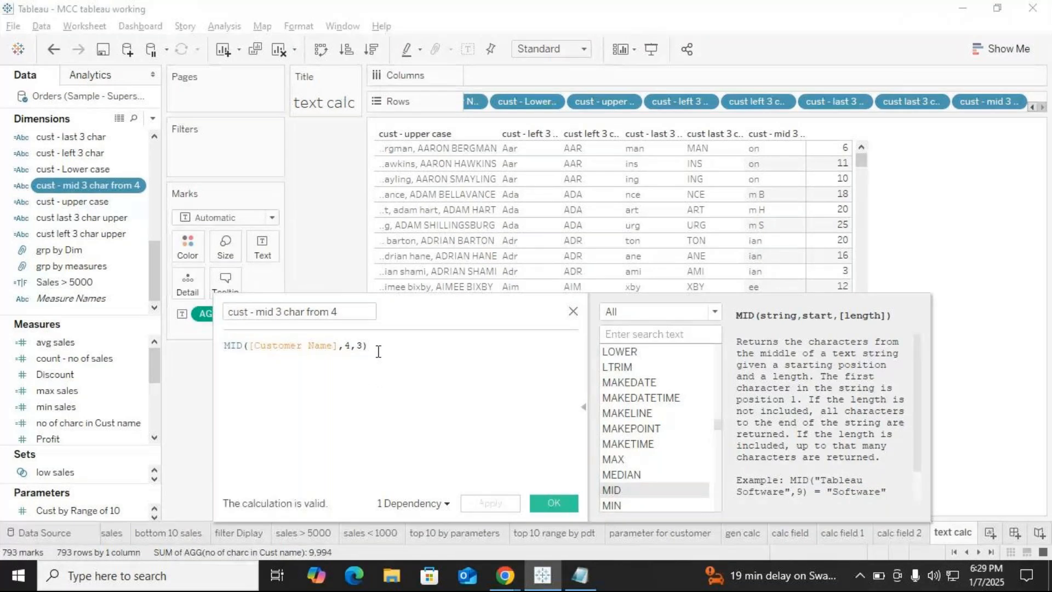
{"action": "left_click", "coordinate": [574, 313]}
Copy the formula UPPER(RIGHT([Customer Name],3)) from the cust last 3 char upper calculation and close its editor.
{"action": "left_click", "coordinate": [122, 222]}
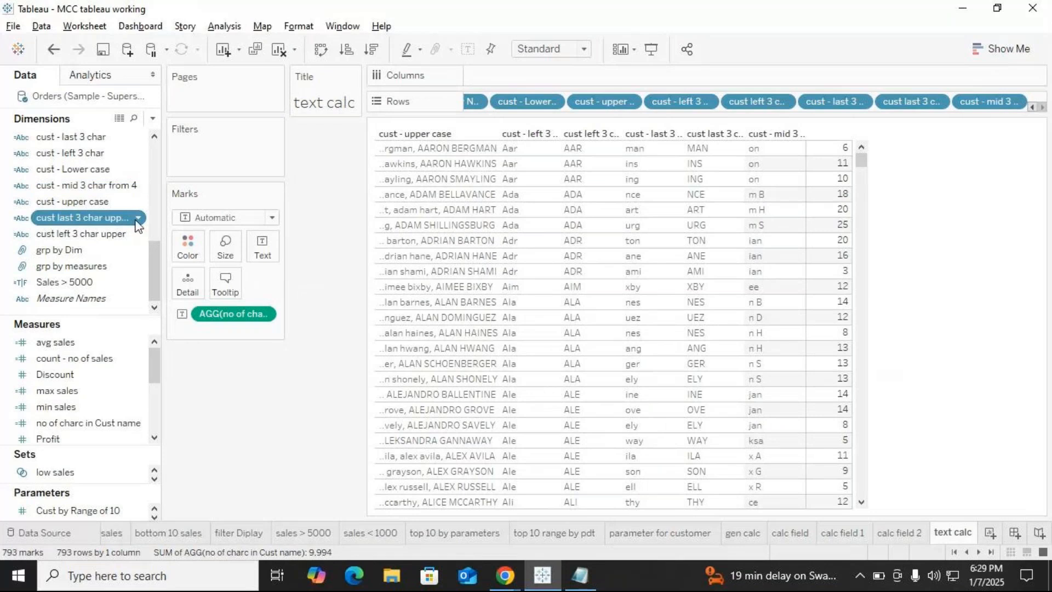
{"action": "left_click", "coordinate": [137, 220]}
{"action": "left_click", "coordinate": [191, 96]}
{"action": "left_click_drag", "start_coordinate": [428, 343], "coordinate": [186, 341]}
{"action": "key", "text": "ctrl+c"}
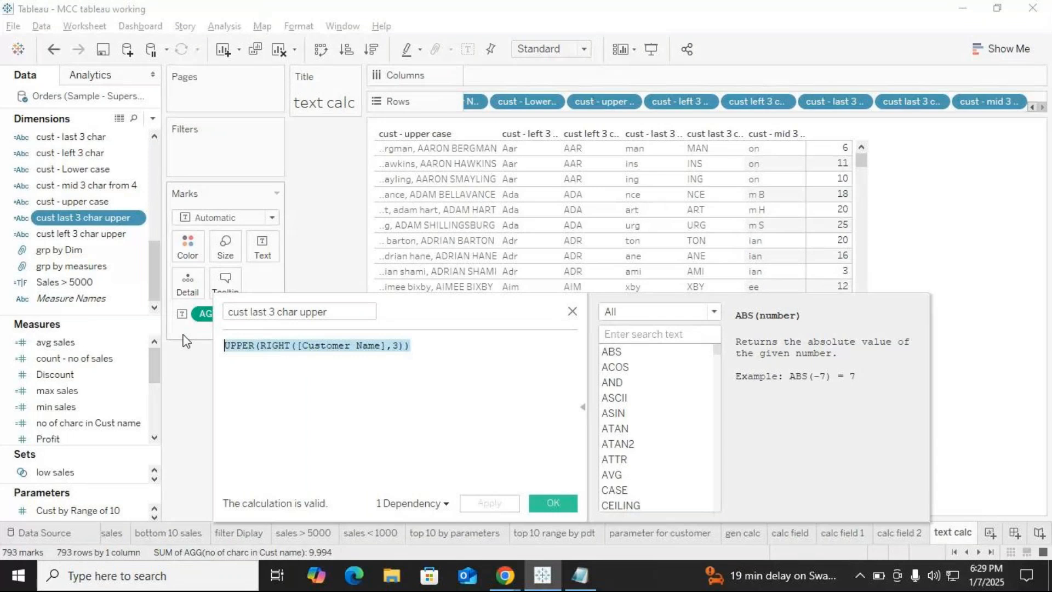
{"action": "left_click", "coordinate": [571, 311]}
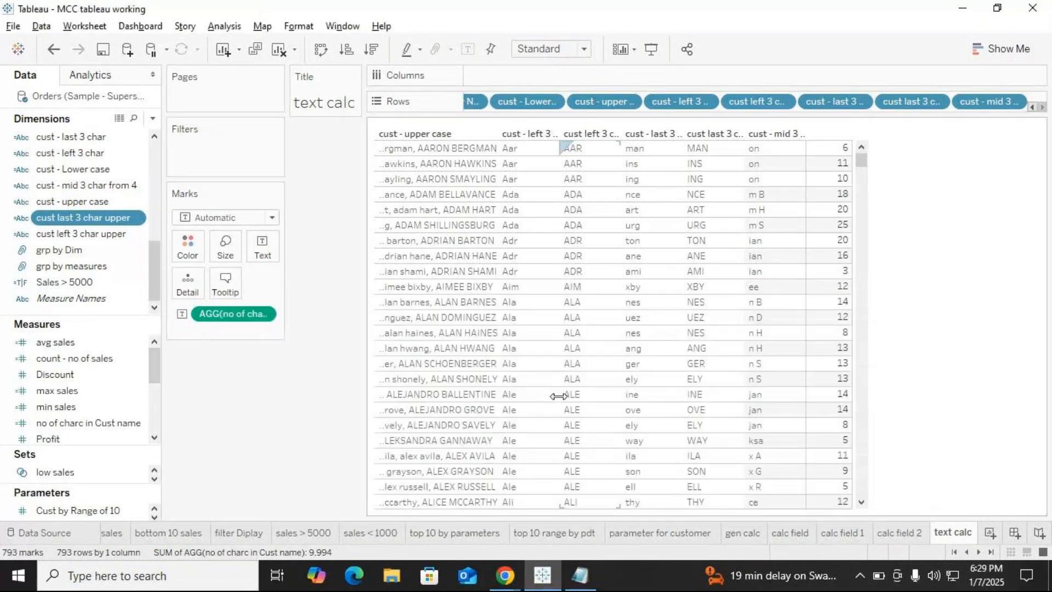
Switch to Notepad and paste the UPPER(RIGHT([Customer Name],3)) formula on a new line below the LEFT formula.
{"action": "left_click", "coordinate": [578, 577]}
{"action": "left_click", "coordinate": [458, 213]}
{"action": "key", "text": "Return"}
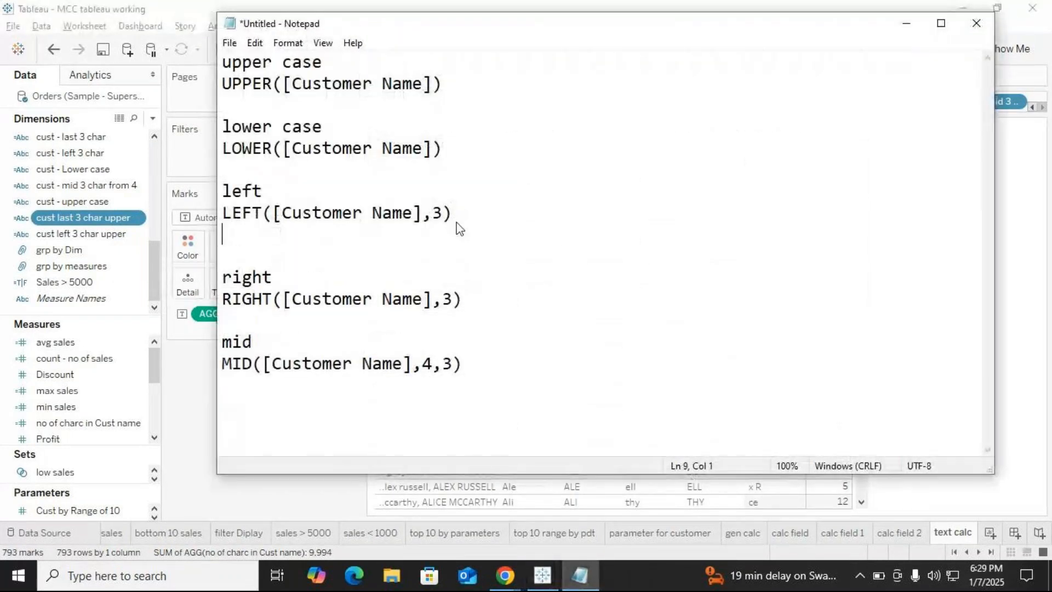
{"action": "key", "text": "ctrl+v"}
Move the UPPER(RIGHT([Customer Name],3)) line beneath the RIGHT formula and leave a blank line before the "mid" heading.
{"action": "left_click", "coordinate": [467, 299]}
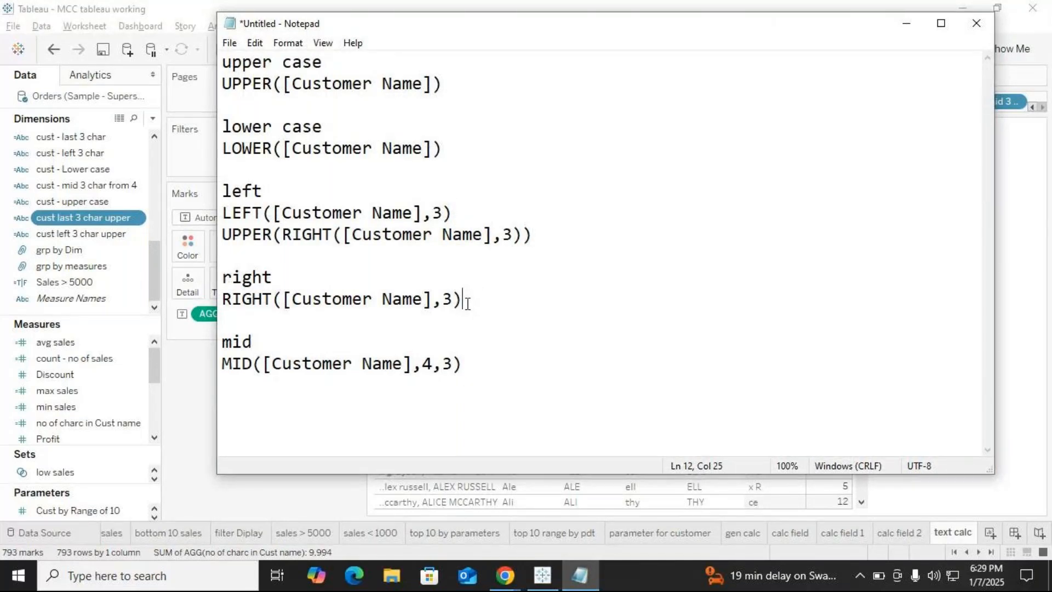
{"action": "left_click_drag", "start_coordinate": [536, 235], "coordinate": [224, 227]}
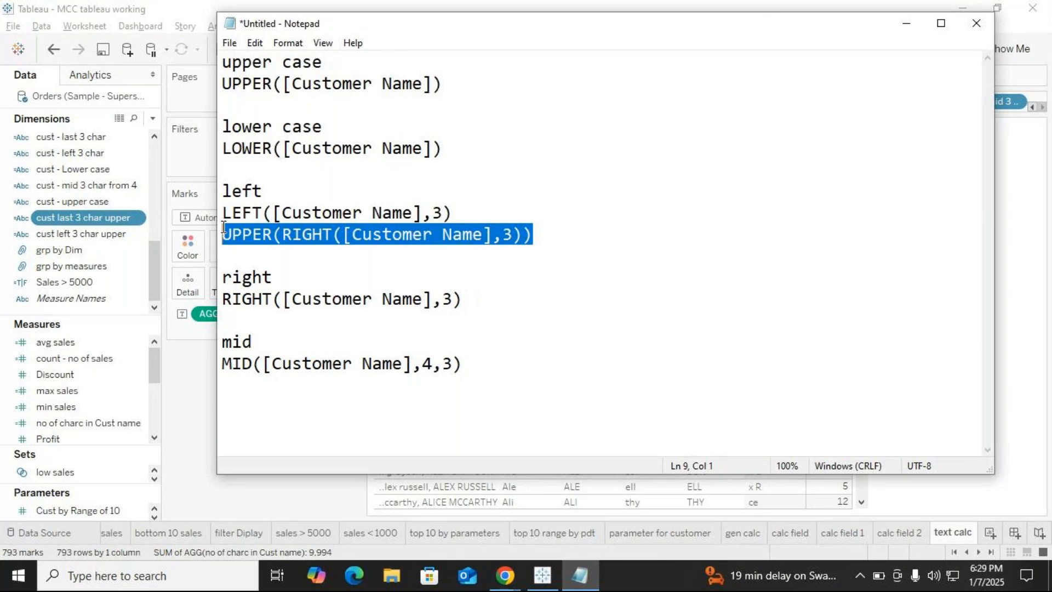
{"action": "key", "text": "ctrl+x"}
{"action": "left_click", "coordinate": [227, 320]}
{"action": "key", "text": "ctrl+v"}
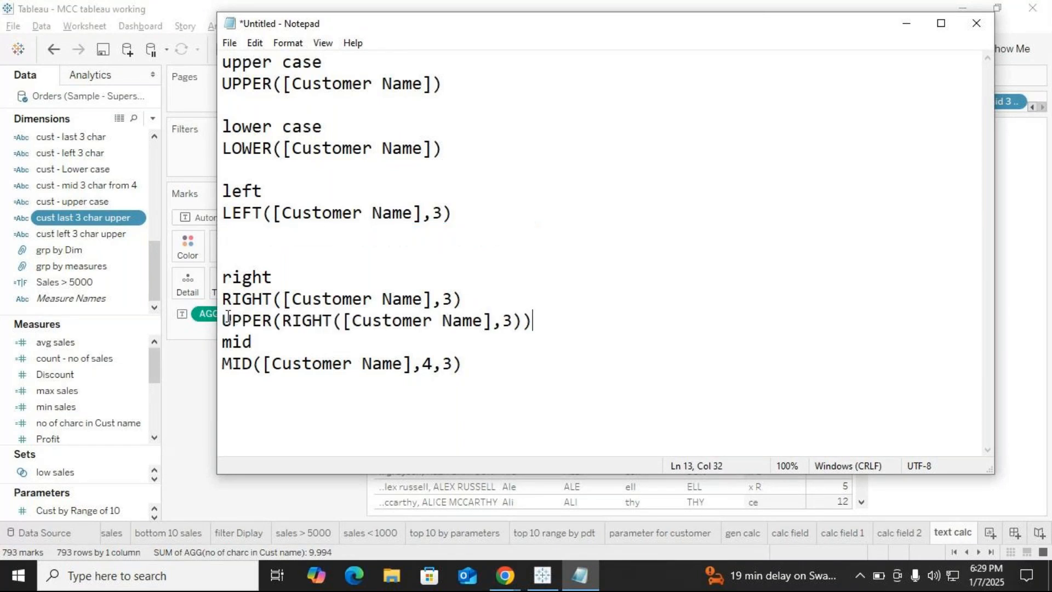
{"action": "key", "text": "Return"}
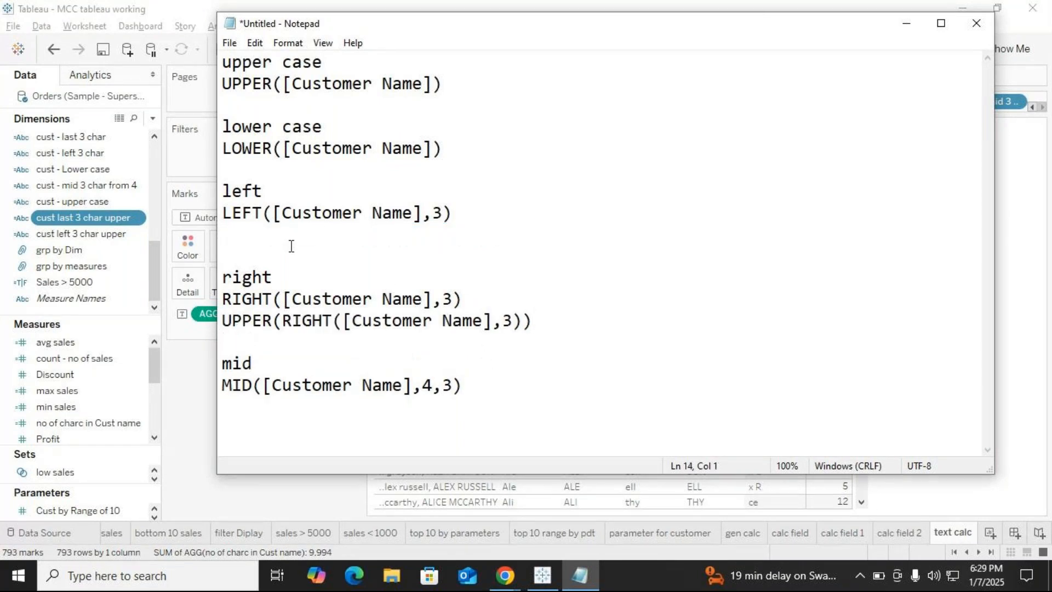
In Tableau, copy the formula UPPER(LEFT([Customer Name],3)) from the cust left 3 char upper calculation and close its editor.
{"action": "left_click", "coordinate": [208, 245]}
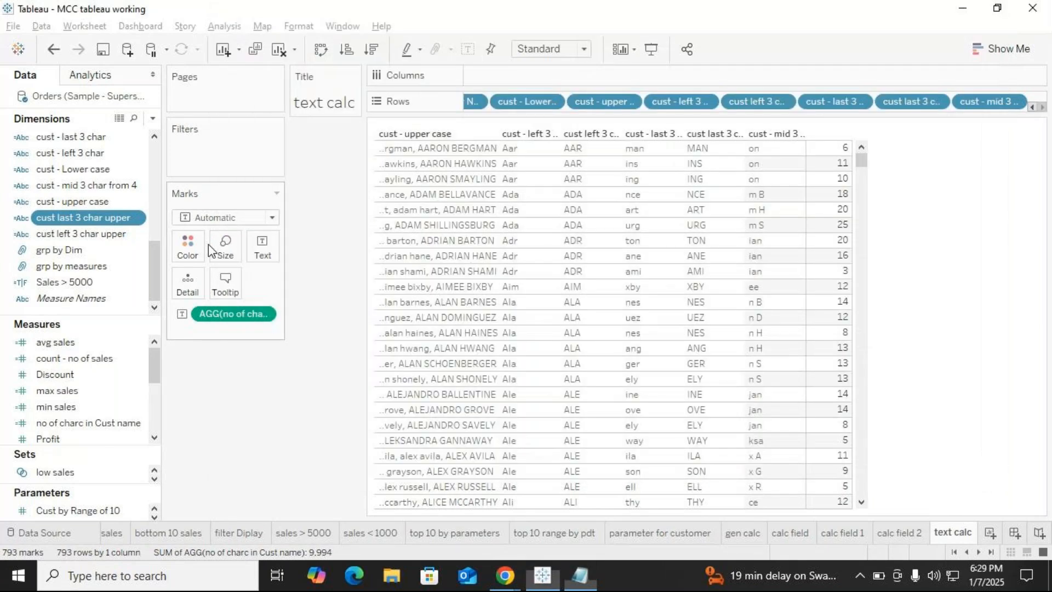
{"action": "left_click", "coordinate": [93, 236]}
{"action": "right_click", "coordinate": [137, 236]}
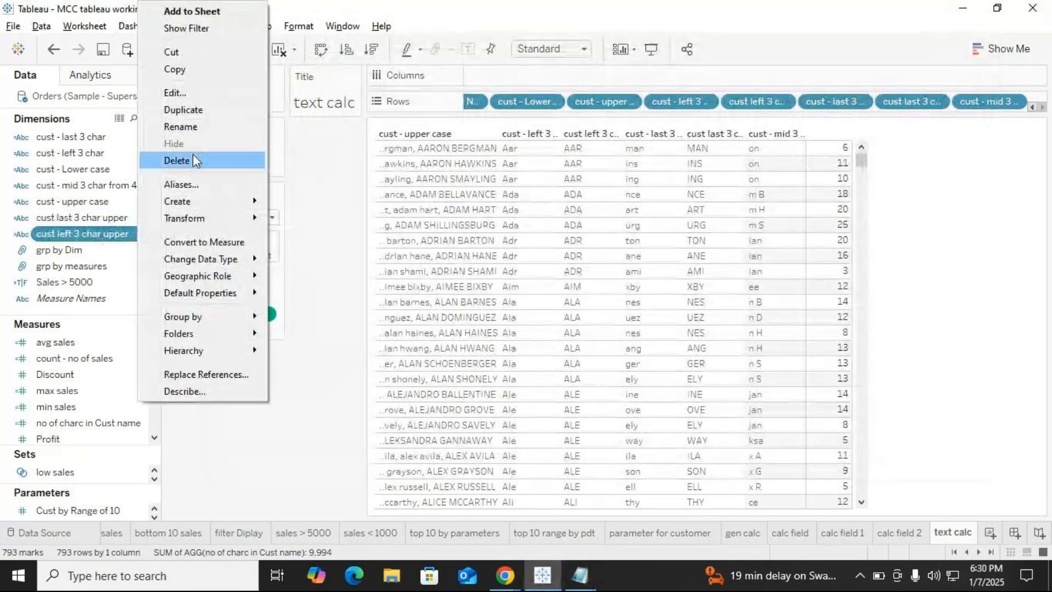
{"action": "left_click", "coordinate": [187, 94]}
{"action": "left_click_drag", "start_coordinate": [422, 346], "coordinate": [198, 355]}
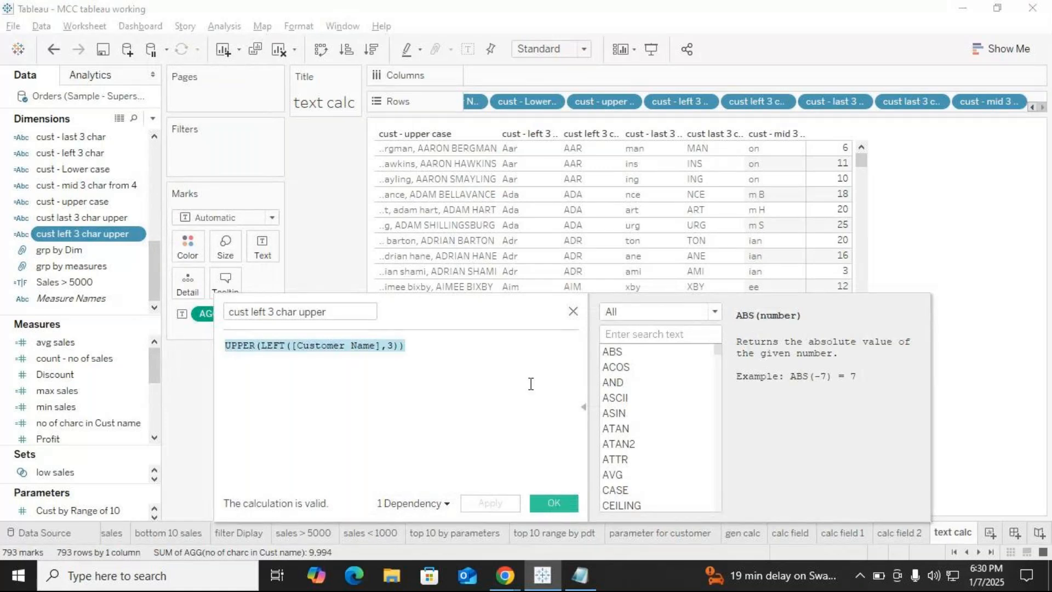
{"action": "left_click", "coordinate": [573, 311]}
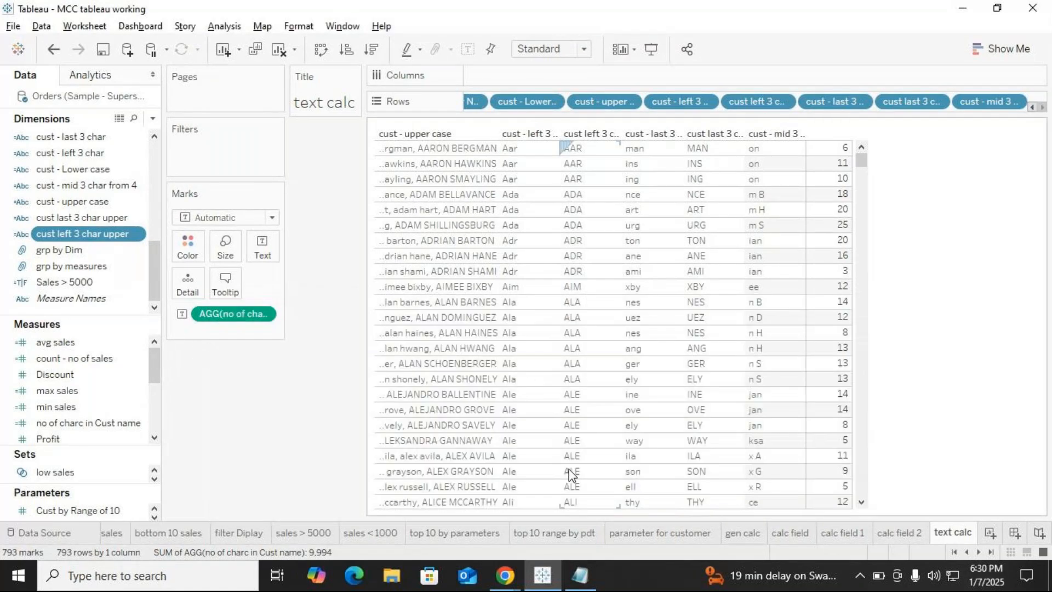
Paste UPPER(LEFT([Customer Name],3)) below the LEFT formula in the Notepad notes and delete the extra blank line above the "right" heading.
{"action": "left_click", "coordinate": [580, 576]}
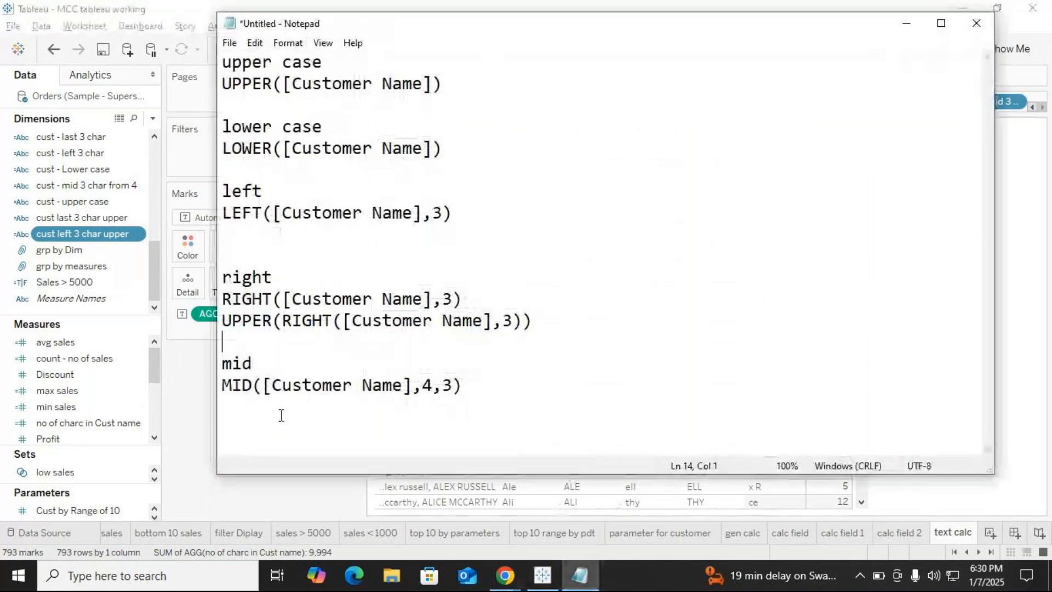
{"action": "left_click", "coordinate": [229, 217]}
{"action": "left_click", "coordinate": [482, 221]}
{"action": "key", "text": "Return"}
{"action": "key", "text": "ctrl+v"}
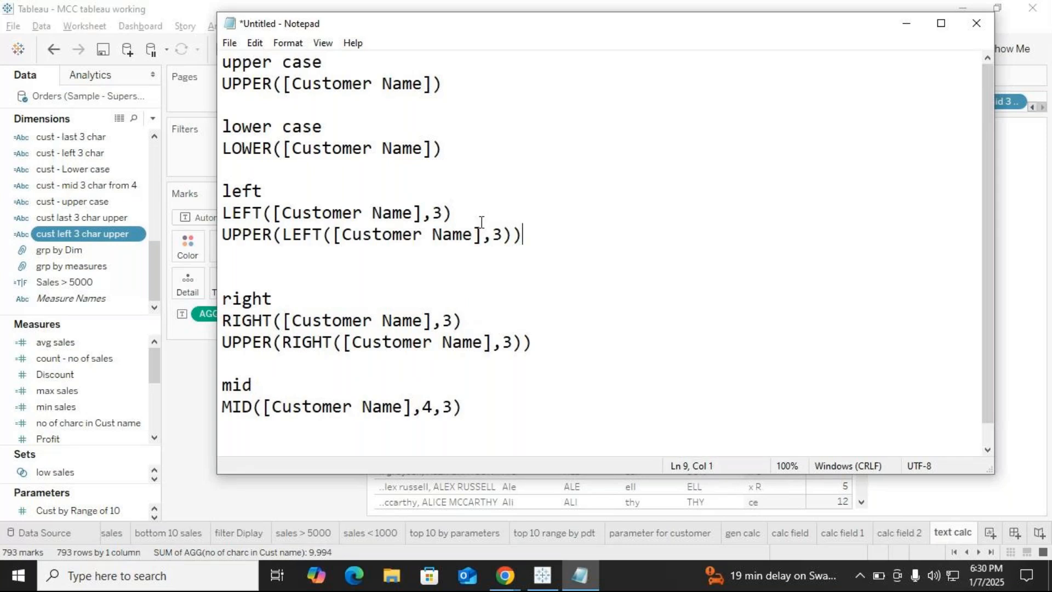
{"action": "key", "text": "Delete"}
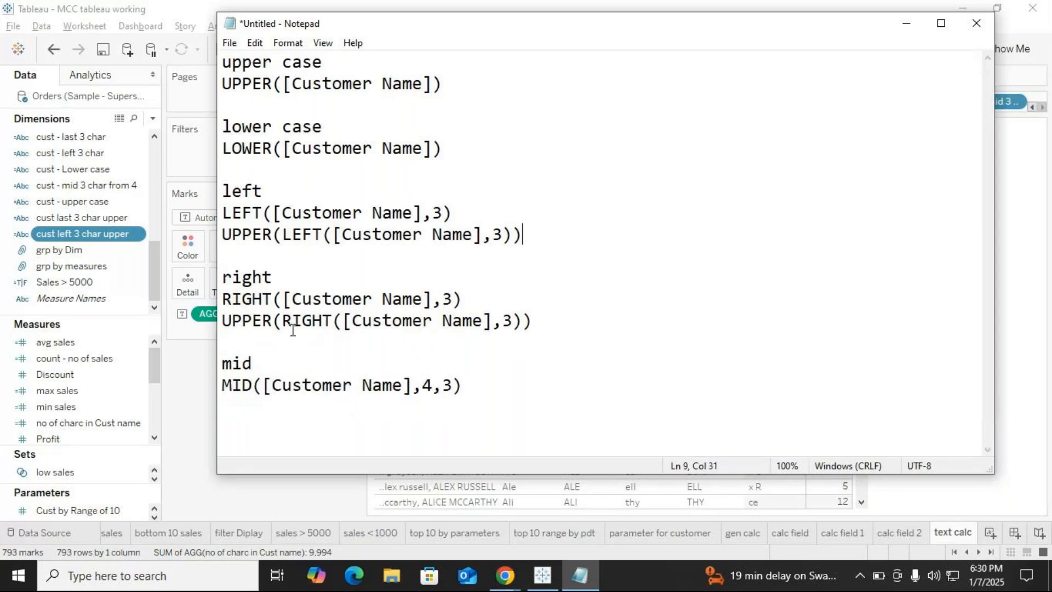
{"action": "left_click", "coordinate": [905, 28]}
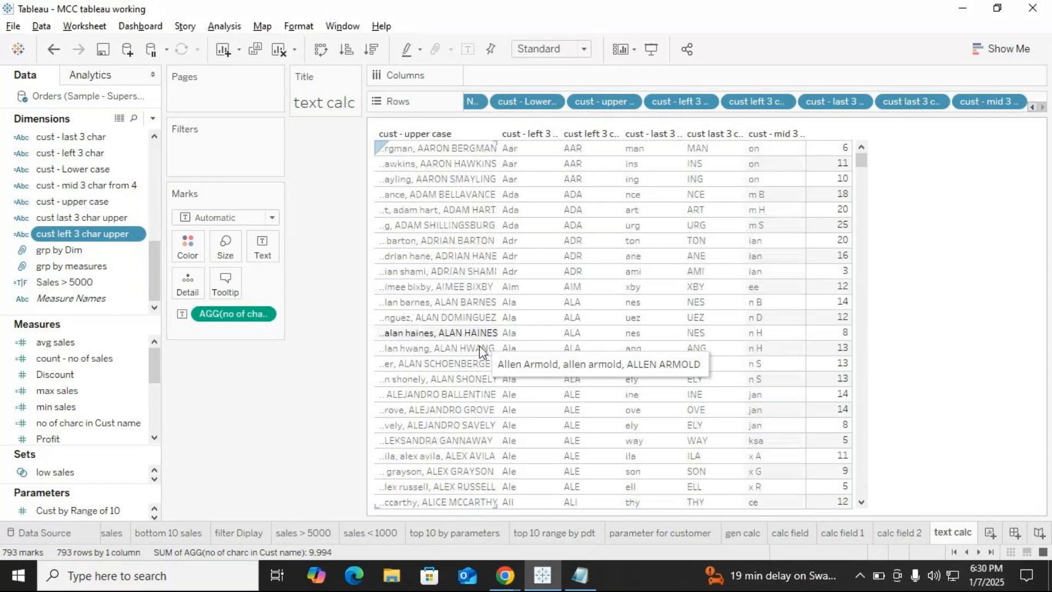
{"action": "mouse_move", "coordinate": [583, 582]}
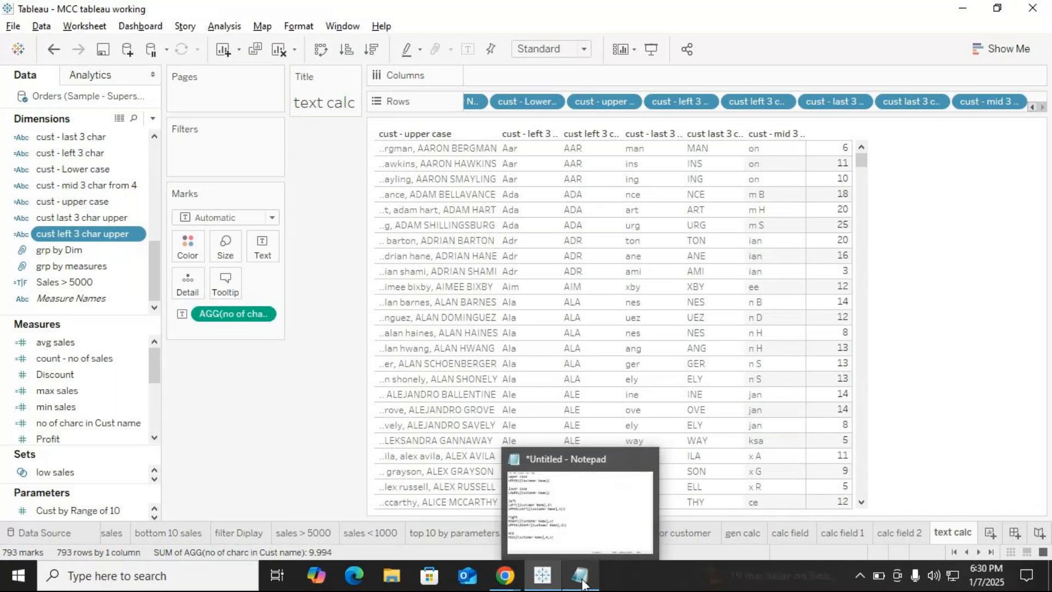
{"action": "left_click", "coordinate": [583, 580]}
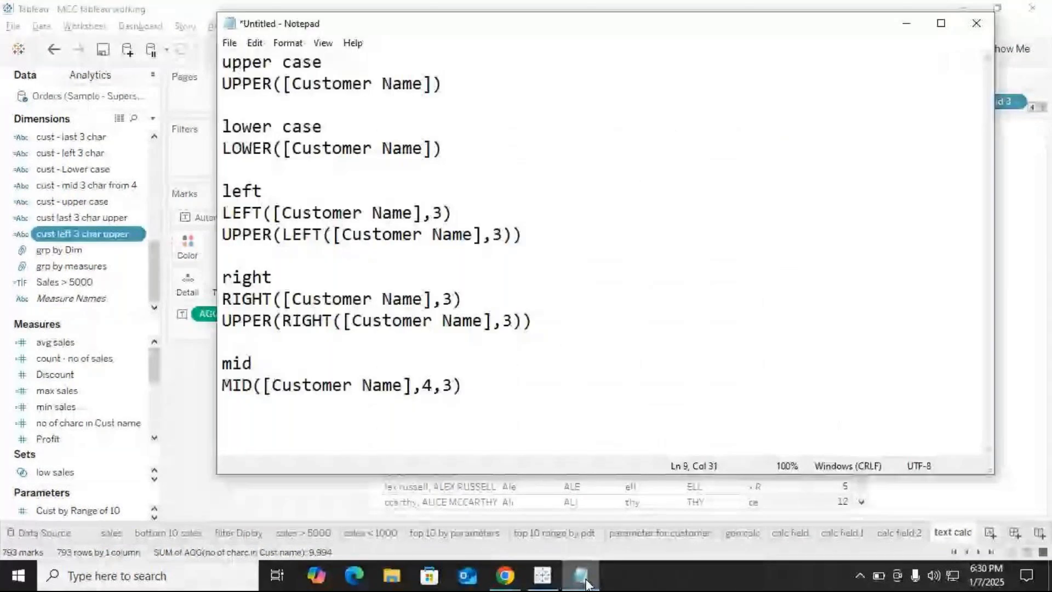
Switch to the GoTo Meeting window to turn on the microphone, and return to the Notepad notes.
{"action": "mouse_move", "coordinate": [505, 575]}
{"action": "left_click", "coordinate": [547, 539]}
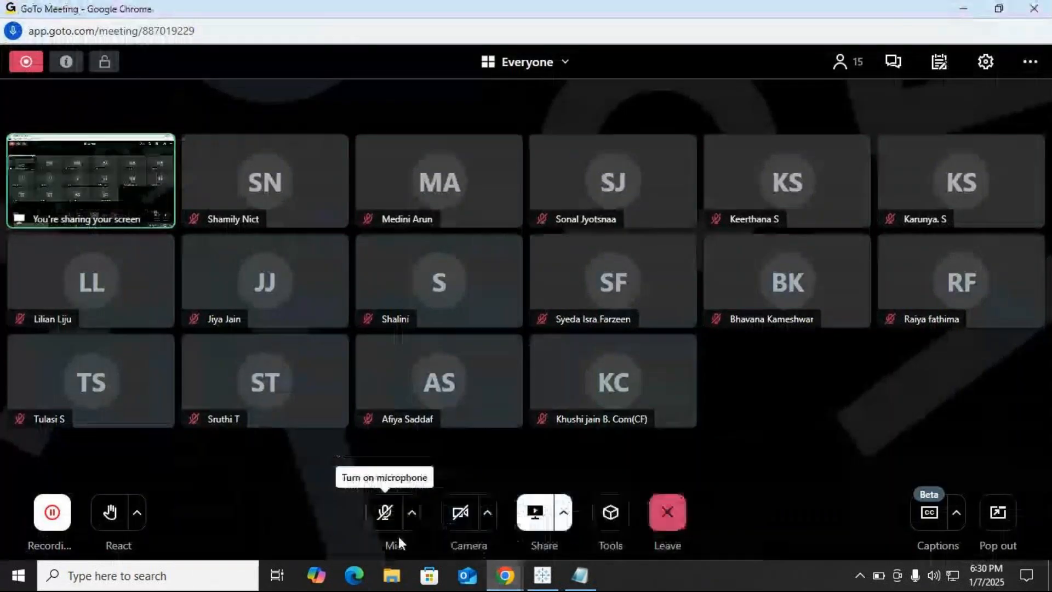
{"action": "left_click", "coordinate": [382, 521]}
{"action": "mouse_move", "coordinate": [582, 582]}
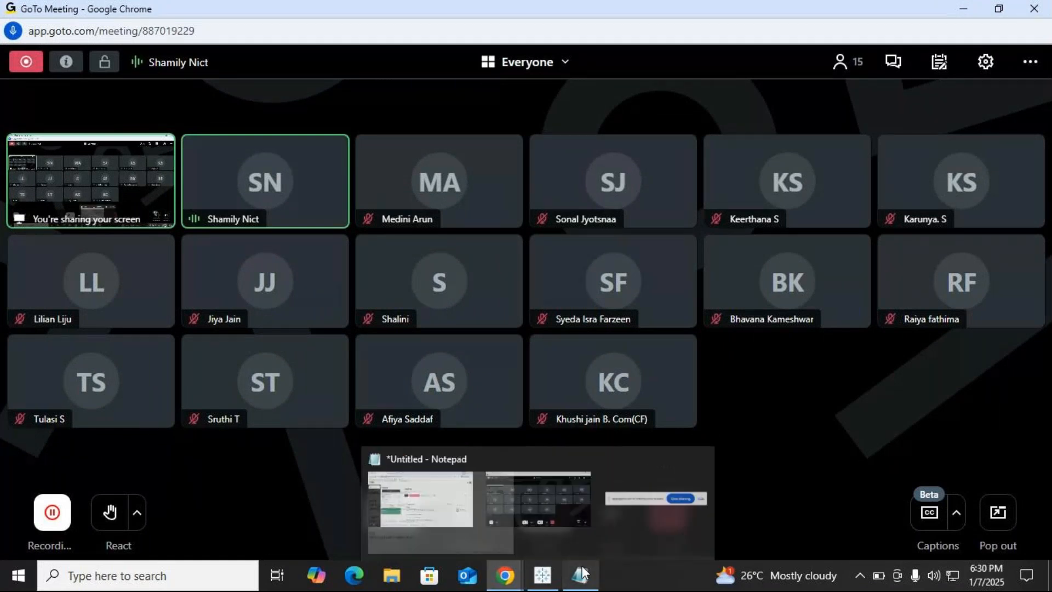
{"action": "left_click", "coordinate": [582, 574]}
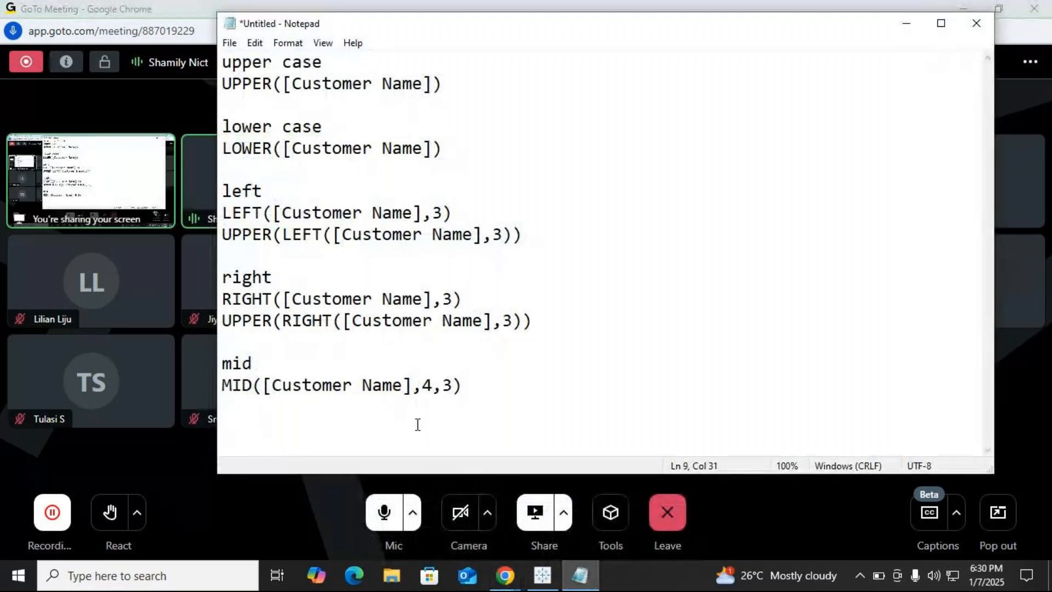
Maximize the Notepad notes window, and switch to the GoTo Meeting window to mute the microphone.
{"action": "left_click", "coordinate": [941, 23]}
{"action": "mouse_move", "coordinate": [505, 574]}
{"action": "left_click", "coordinate": [517, 545]}
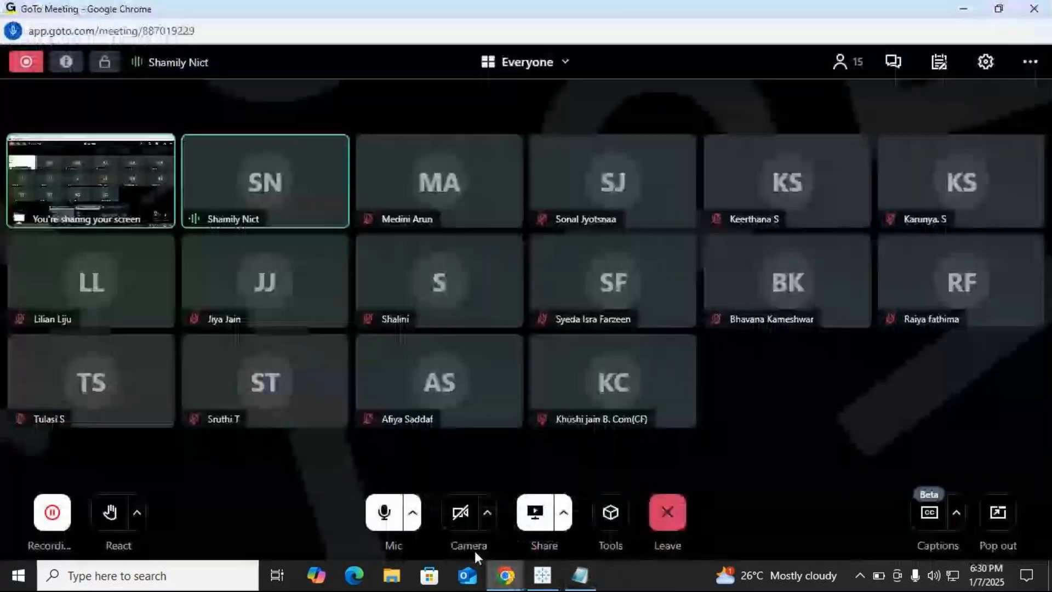
{"action": "left_click", "coordinate": [385, 515]}
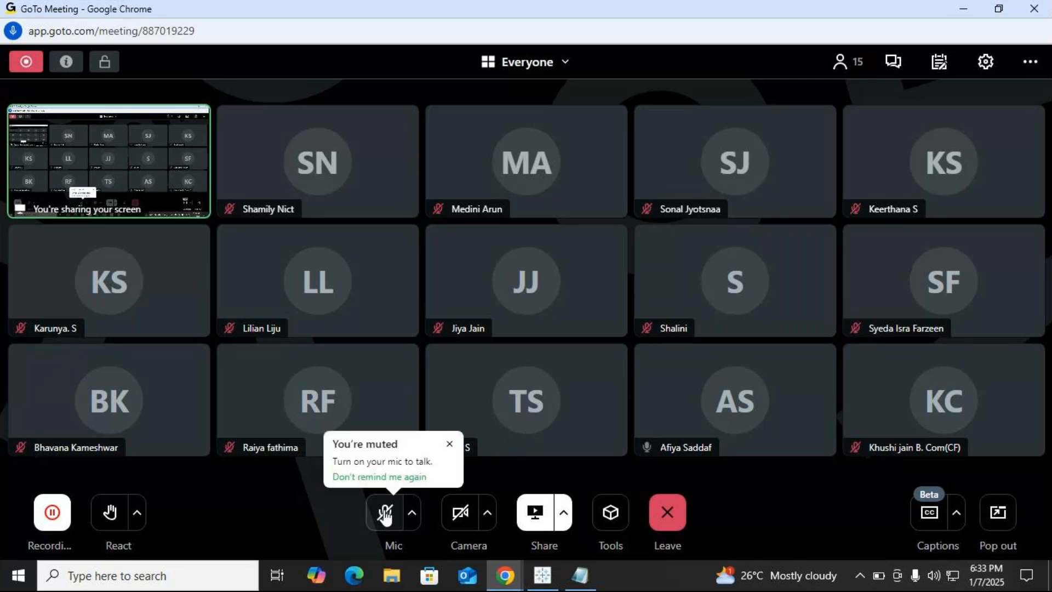
Turn the microphone back on in GoTo Meeting and return to the Tableau workbook.
{"action": "left_click", "coordinate": [384, 515]}
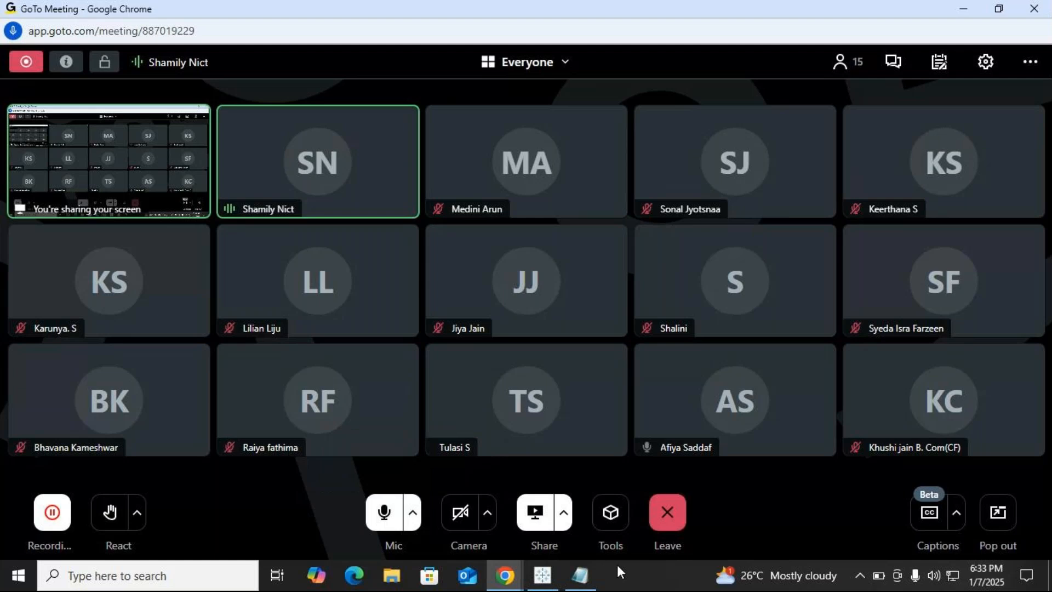
{"action": "left_click", "coordinate": [581, 576]}
{"action": "left_click", "coordinate": [506, 576]}
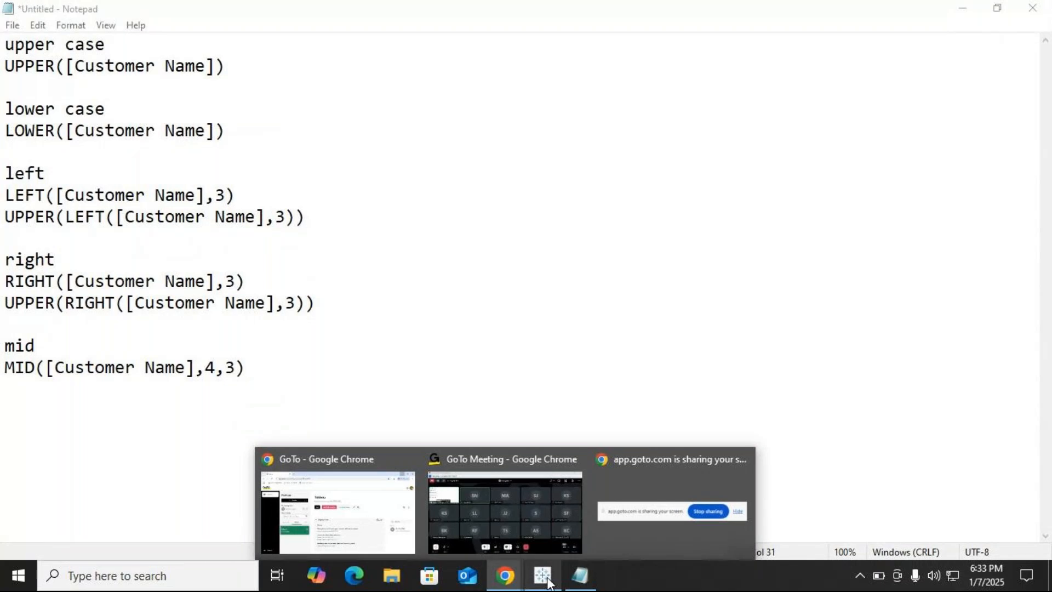
{"action": "left_click", "coordinate": [543, 576]}
{"action": "left_click", "coordinate": [505, 575]}
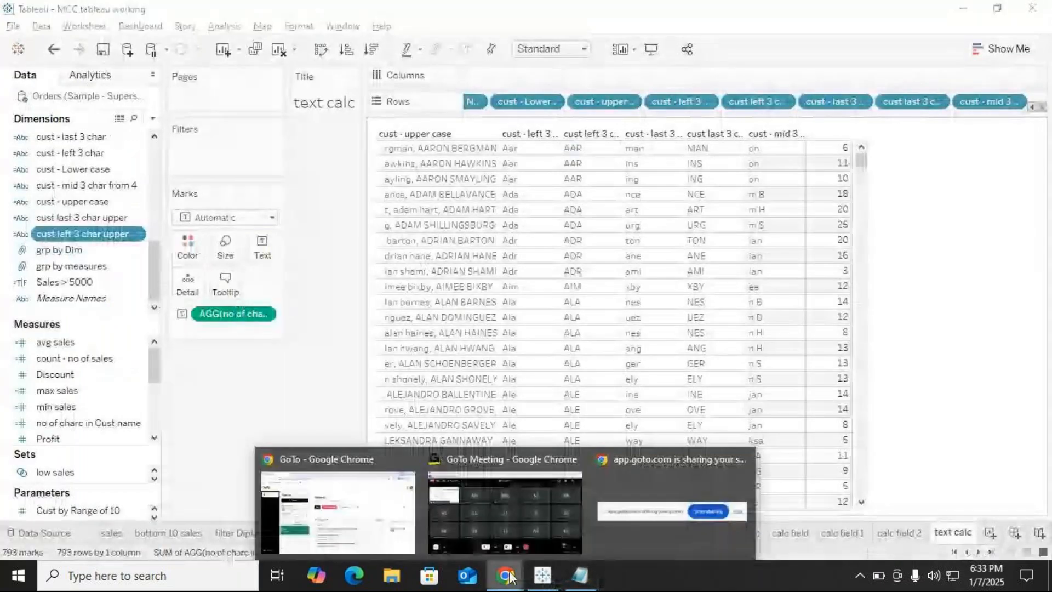
{"action": "left_click", "coordinate": [522, 495]}
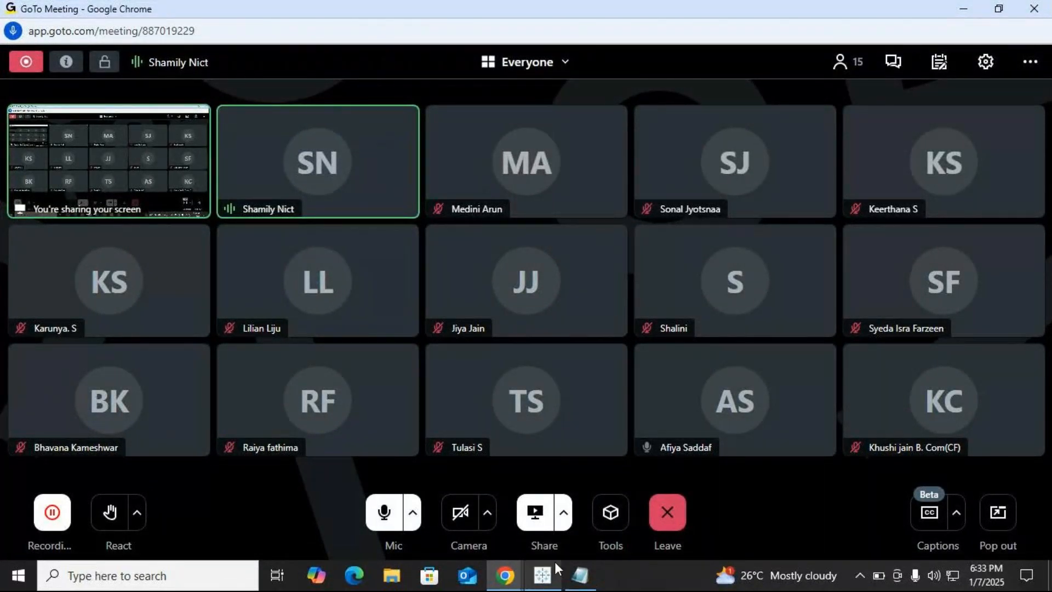
{"action": "left_click", "coordinate": [579, 581]}
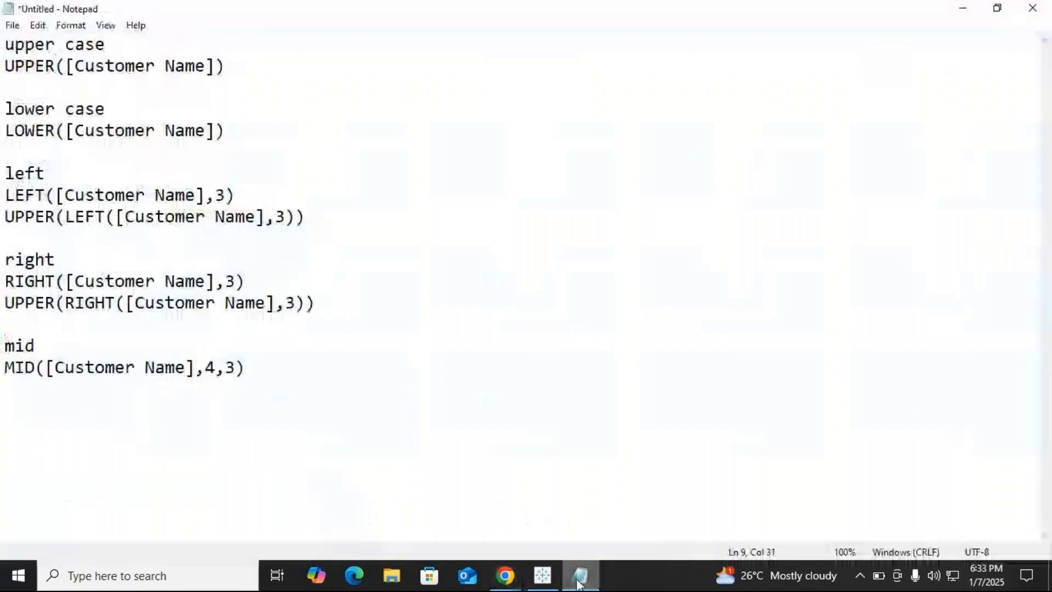
{"action": "left_click", "coordinate": [543, 575]}
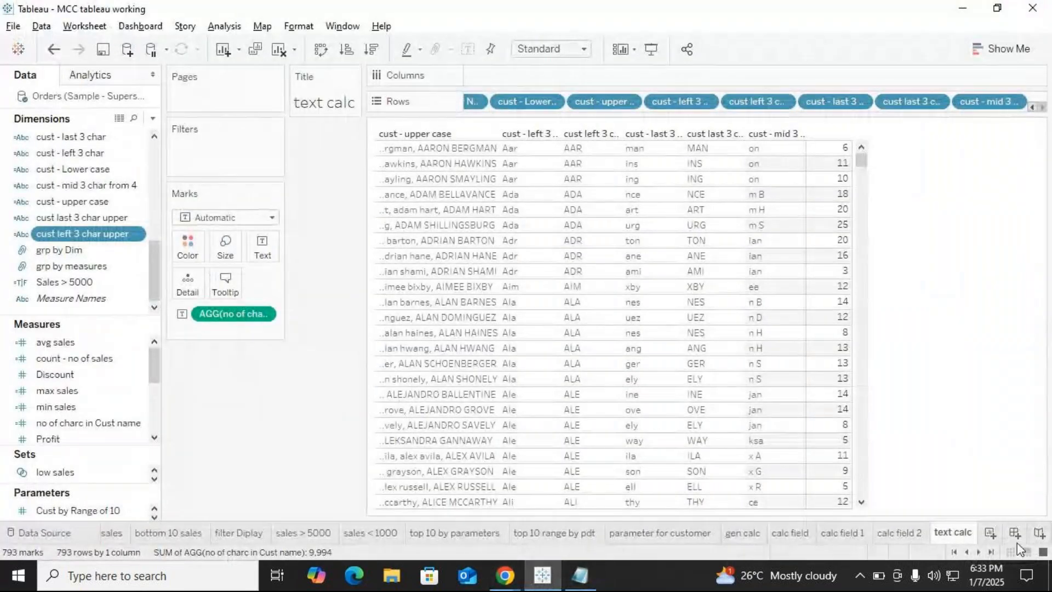
Duplicate the text calc worksheet and clear all fields from the copy.
{"action": "right_click", "coordinate": [958, 533]}
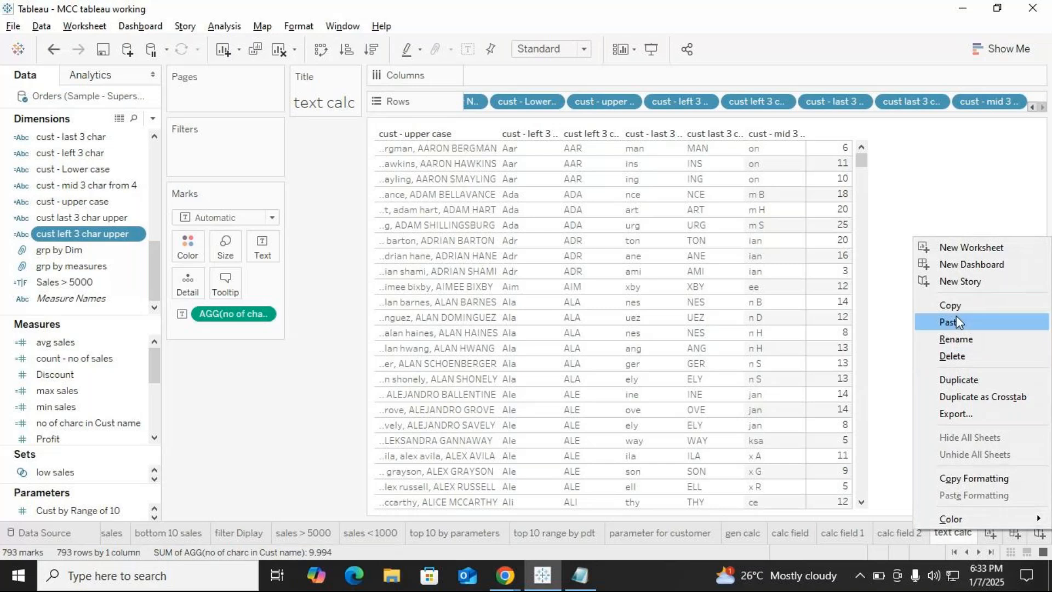
{"action": "key", "text": "Escape"}
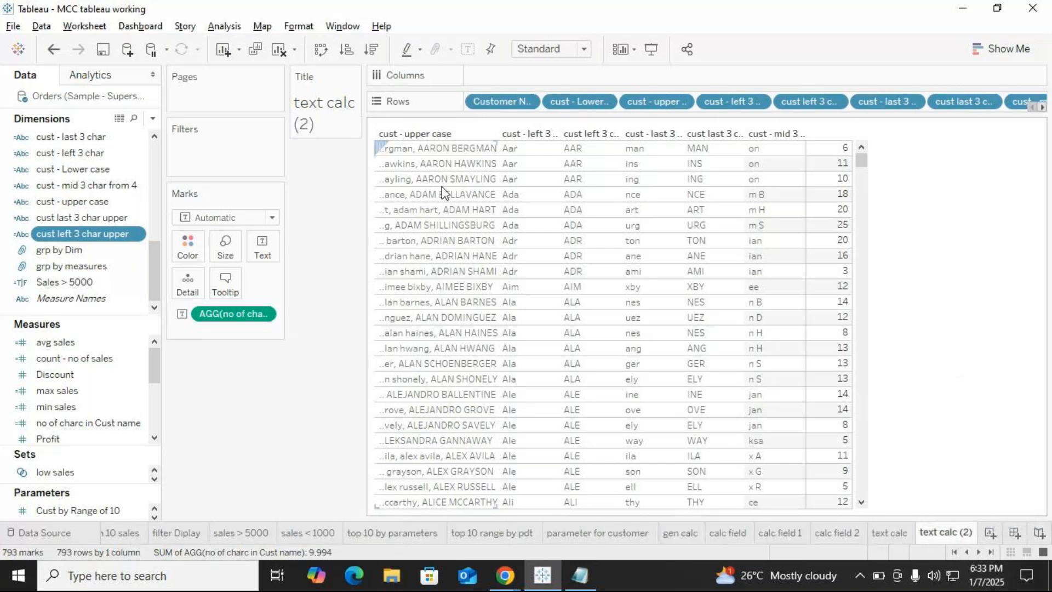
{"action": "left_click", "coordinate": [289, 51]}
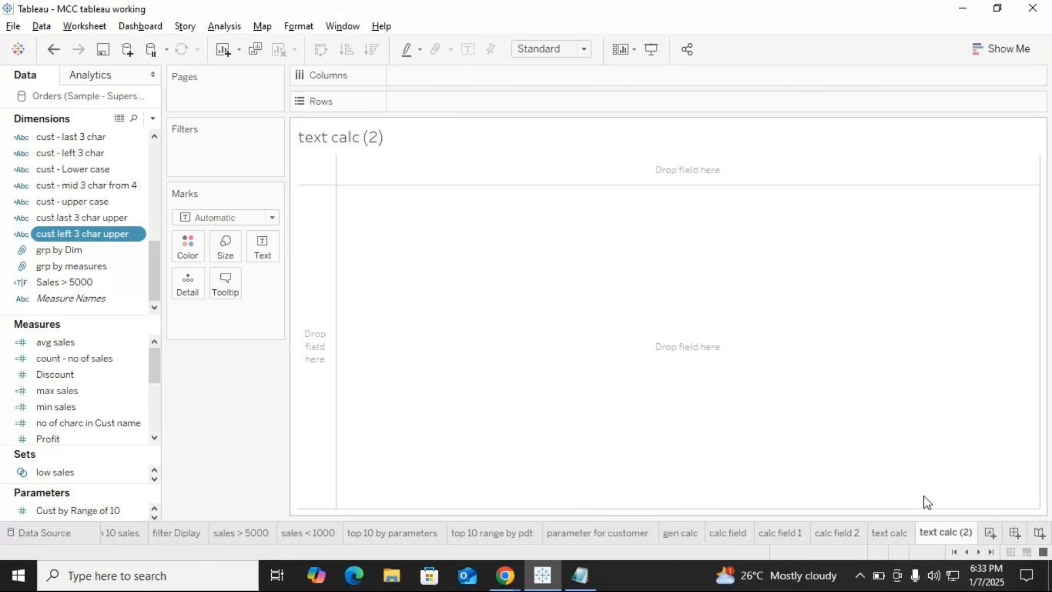
Collapse the Order and shipment, Customer and Product folders among the dimensions.
{"action": "scroll", "coordinate": [70, 216], "scroll_direction": "up", "scroll_amount": 2}
{"action": "left_click", "coordinate": [68, 218]}
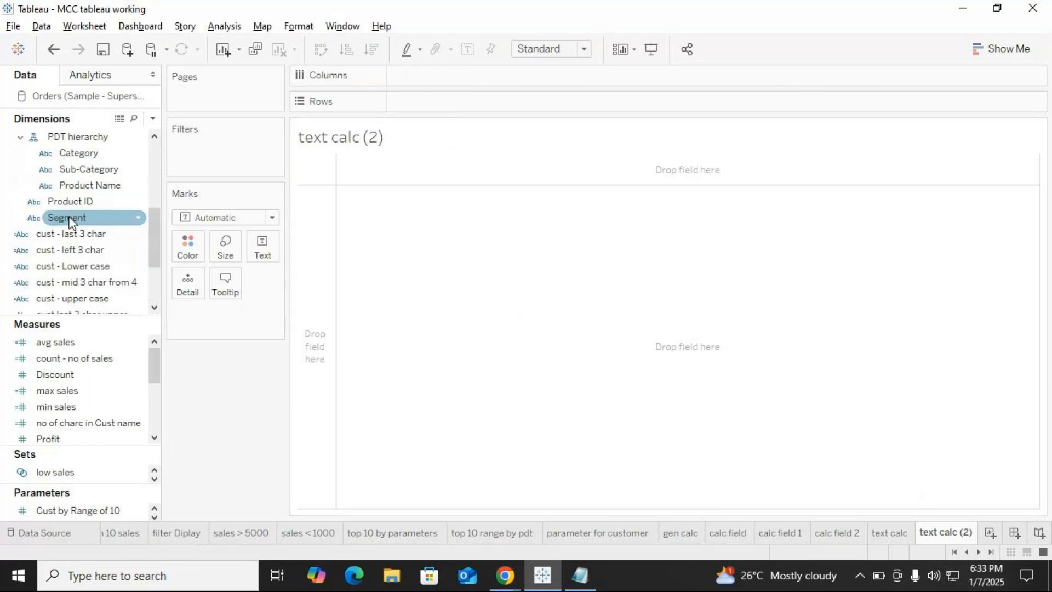
{"action": "scroll", "coordinate": [69, 218], "scroll_direction": "up", "scroll_amount": 3}
{"action": "left_click", "coordinate": [77, 207]}
{"action": "left_click", "coordinate": [120, 217]}
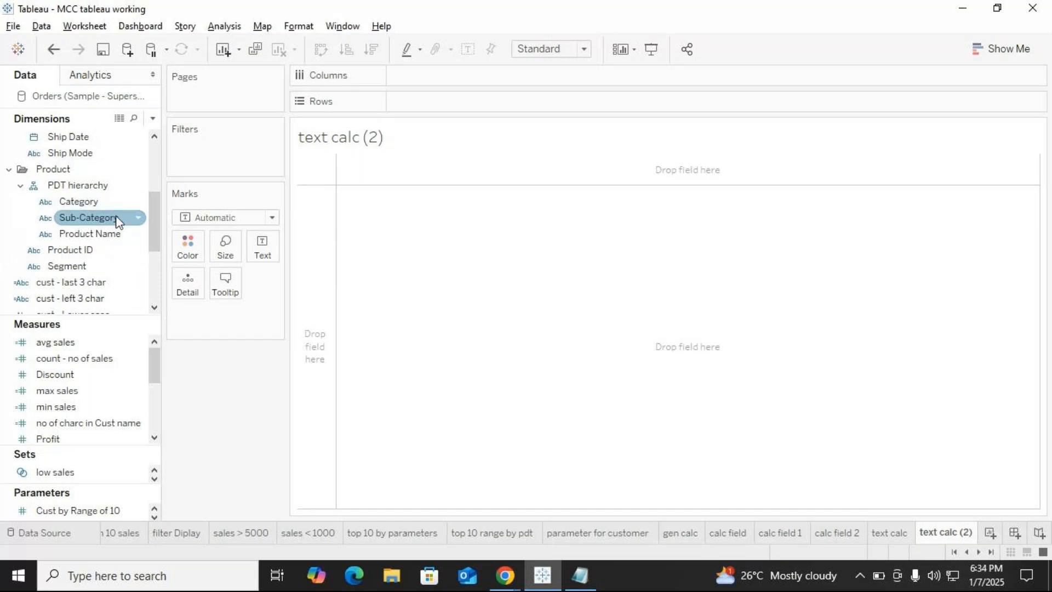
{"action": "scroll", "coordinate": [51, 186], "scroll_direction": "up", "scroll_amount": 5}
{"action": "left_click", "coordinate": [96, 202]}
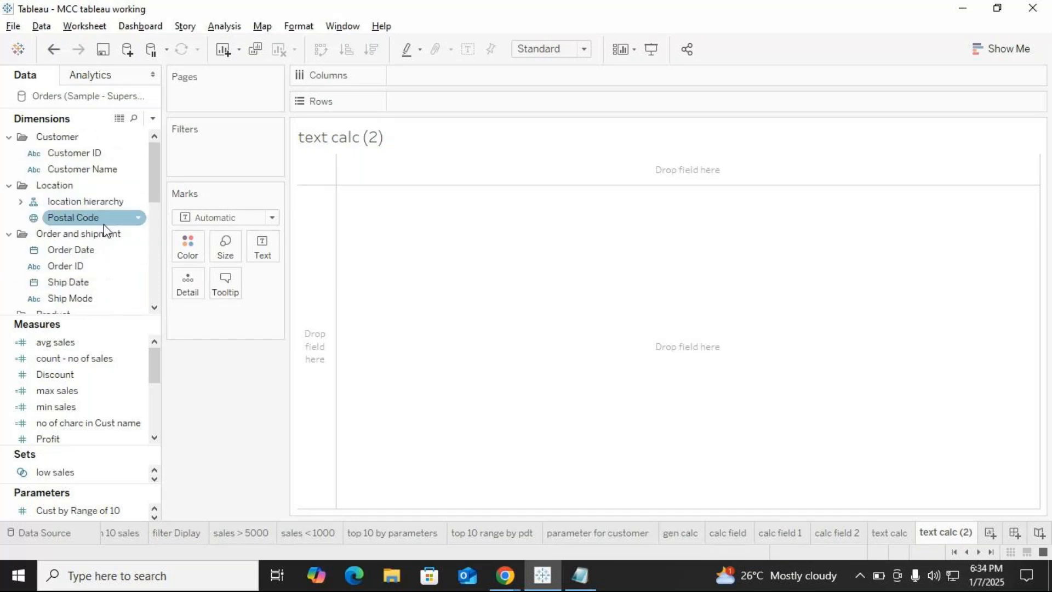
{"action": "left_click", "coordinate": [90, 282]}
{"action": "left_click", "coordinate": [86, 297]}
{"action": "left_click", "coordinate": [82, 249]}
{"action": "left_click", "coordinate": [51, 217]}
{"action": "left_click", "coordinate": [9, 235]}
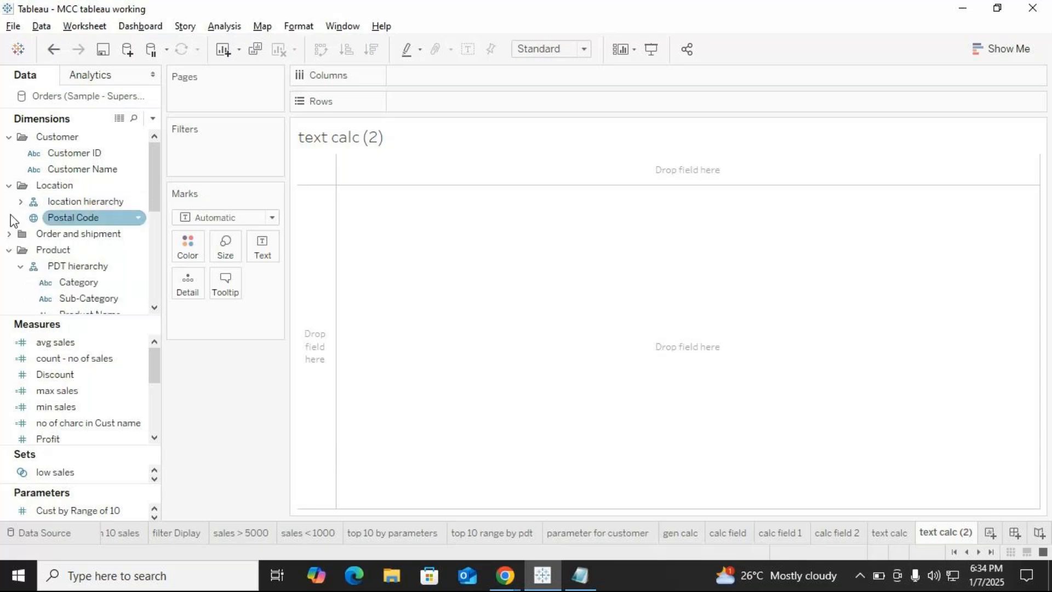
{"action": "left_click", "coordinate": [9, 137]}
{"action": "left_click", "coordinate": [74, 268]}
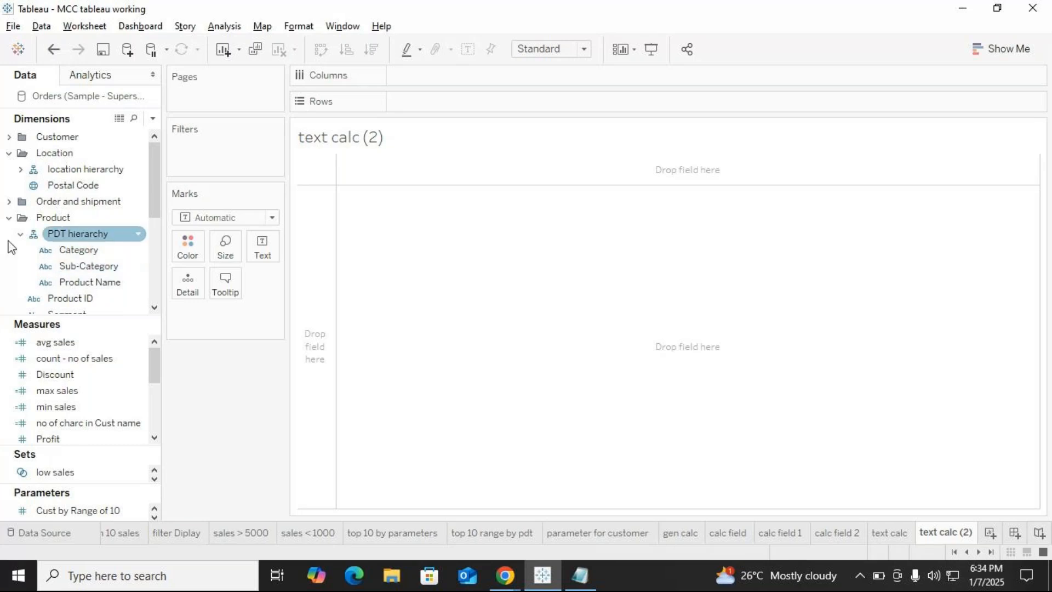
{"action": "left_click", "coordinate": [9, 218]}
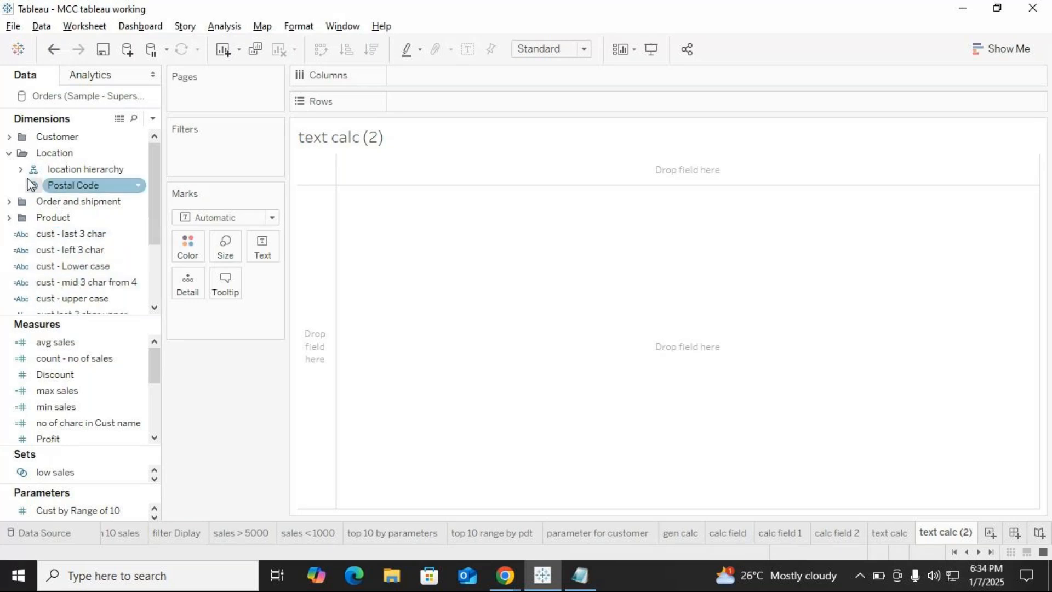
Expand the location hierarchy and place Region and State on Rows of the text calc (2) worksheet.
{"action": "left_click", "coordinate": [20, 170]}
{"action": "left_click_drag", "start_coordinate": [88, 204], "coordinate": [427, 112]}
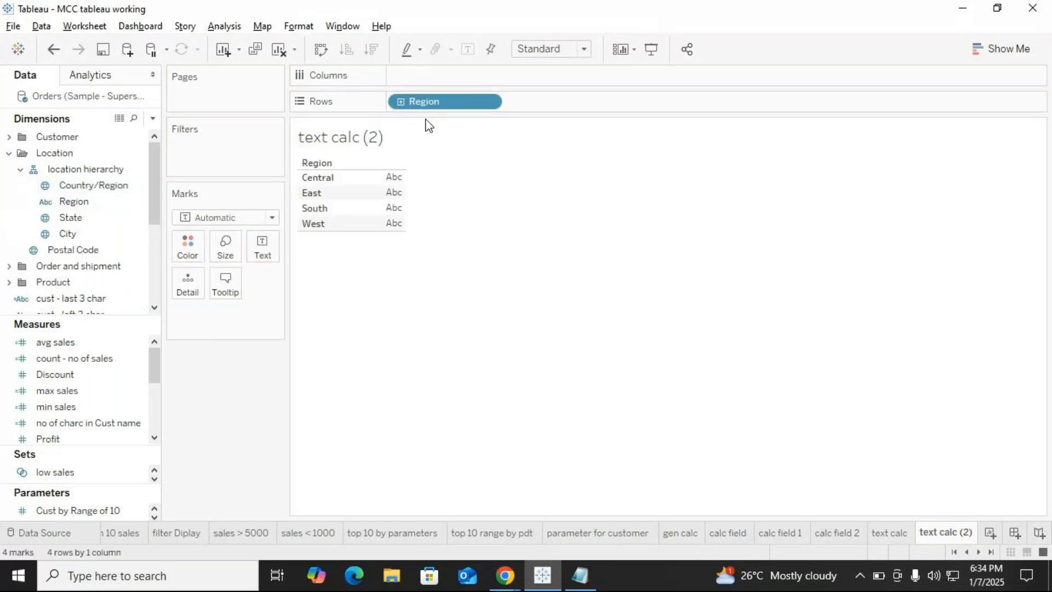
{"action": "left_click", "coordinate": [87, 217]}
{"action": "left_click_drag", "start_coordinate": [91, 185], "coordinate": [529, 110]}
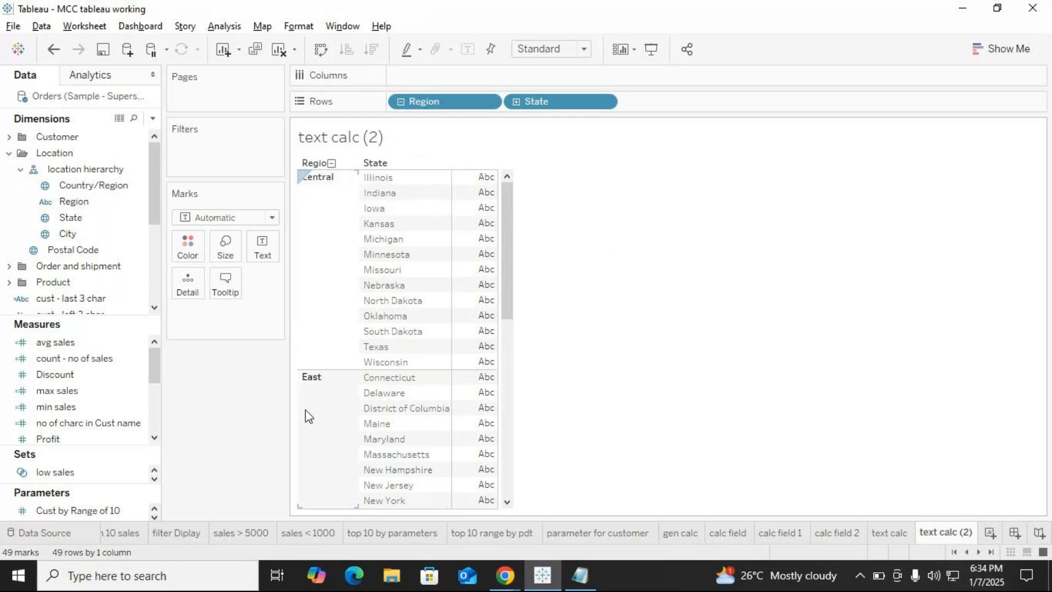
{"action": "scroll", "coordinate": [428, 385], "scroll_direction": "down", "scroll_amount": 1}
{"action": "scroll", "coordinate": [428, 386], "scroll_direction": "down", "scroll_amount": 8}
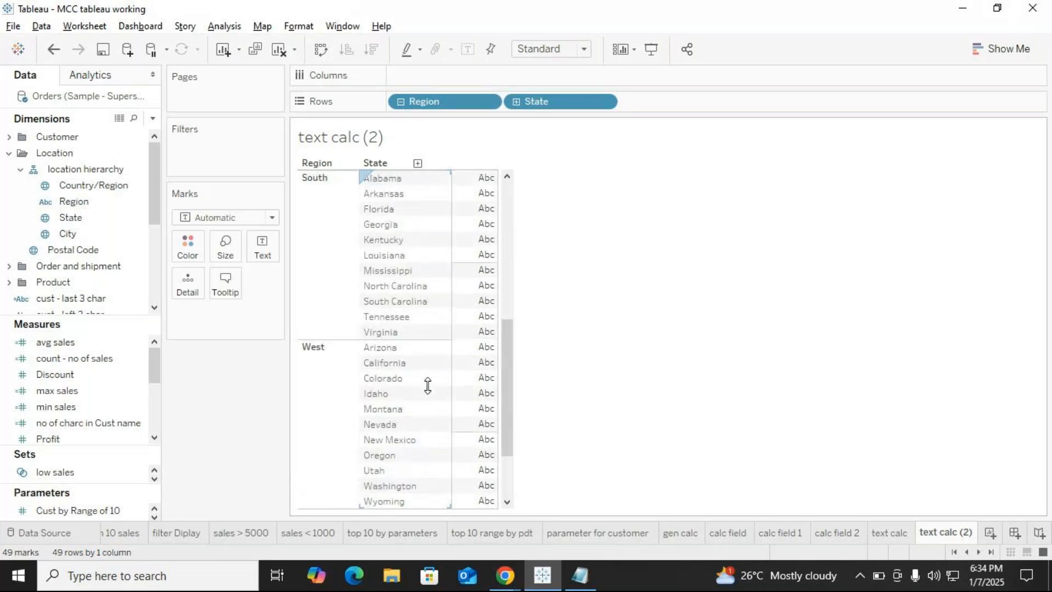
{"action": "scroll", "coordinate": [428, 385], "scroll_direction": "up", "scroll_amount": 9}
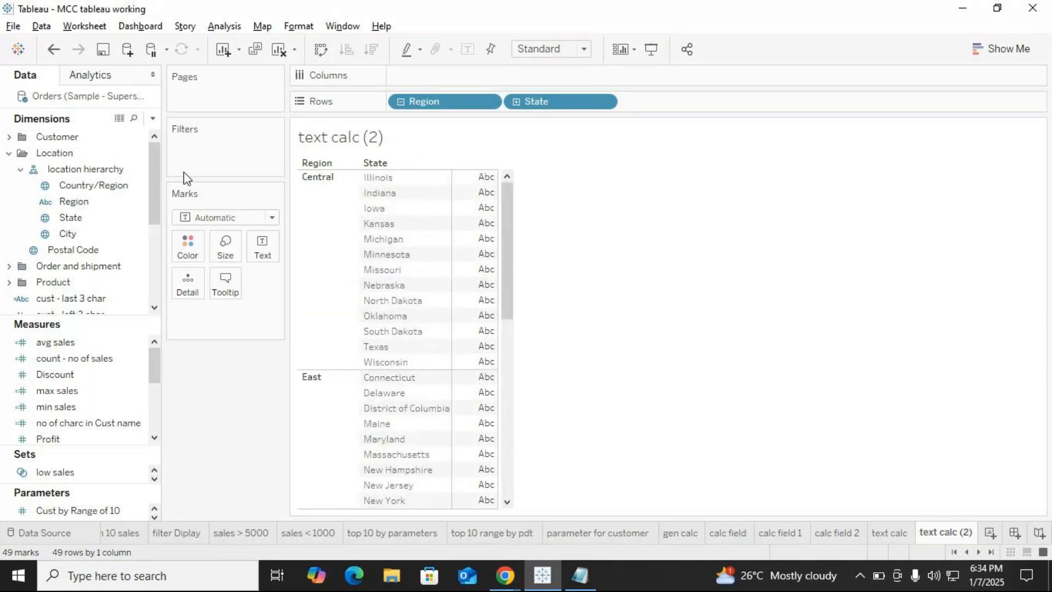
Create a new calculated field named concate Region - State.
{"action": "left_click", "coordinate": [153, 119]}
{"action": "left_click", "coordinate": [118, 135]}
{"action": "type", "text": "c"}
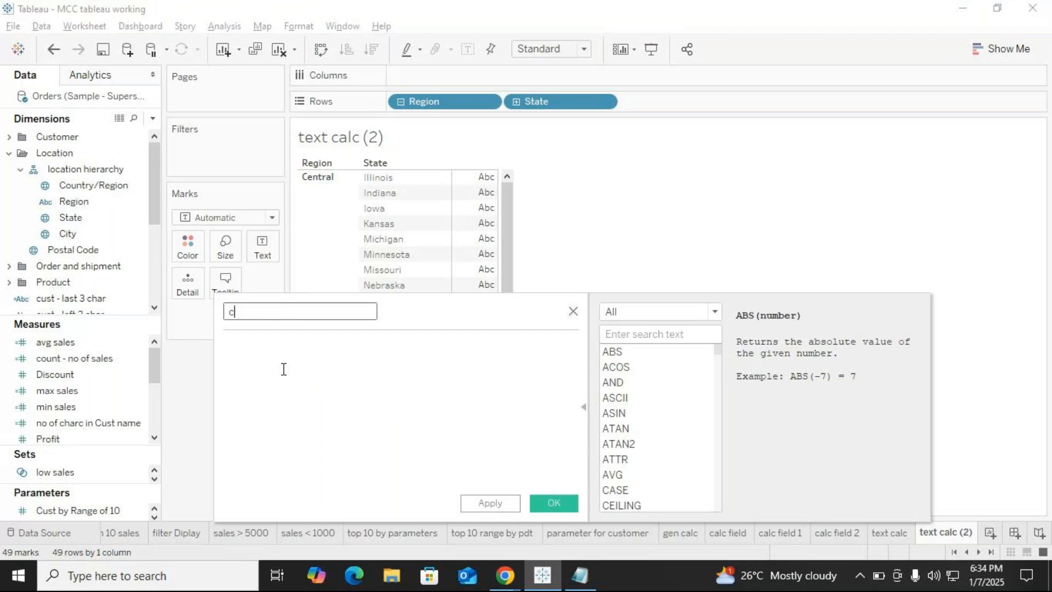
{"action": "type", "text": "oncate Rig"}
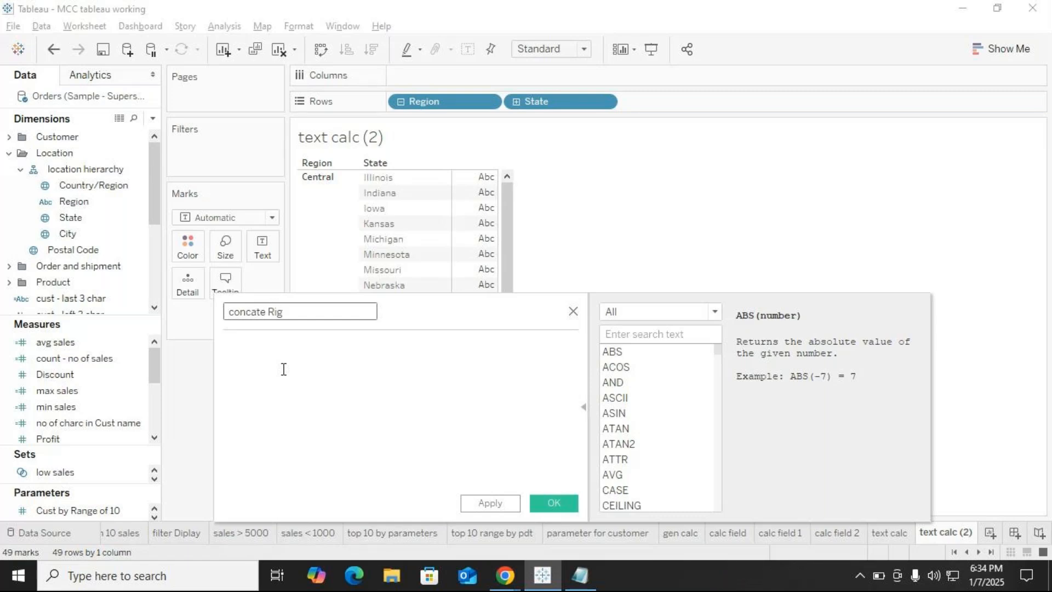
{"action": "key", "text": "BackSpace"}
{"action": "key", "text": "BackSpace"}
{"action": "type", "text": "egion - State"}
{"action": "key", "text": "Tab"}
{"action": "type", "text": "con"}
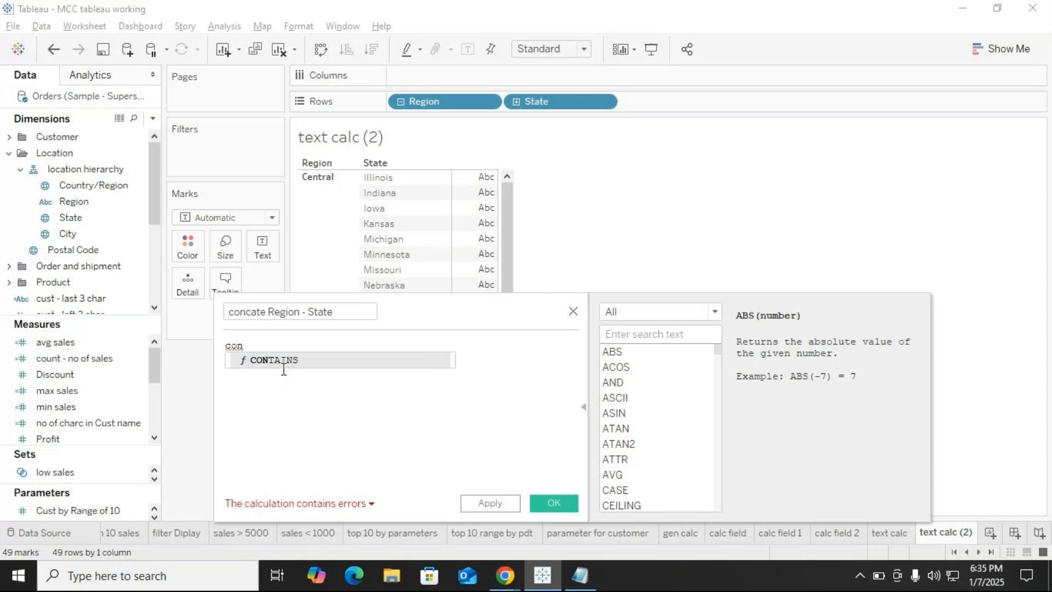
{"action": "key", "text": "BackSpace"}
{"action": "key", "text": "BackSpace"}
{"action": "key", "text": "BackSpace"}
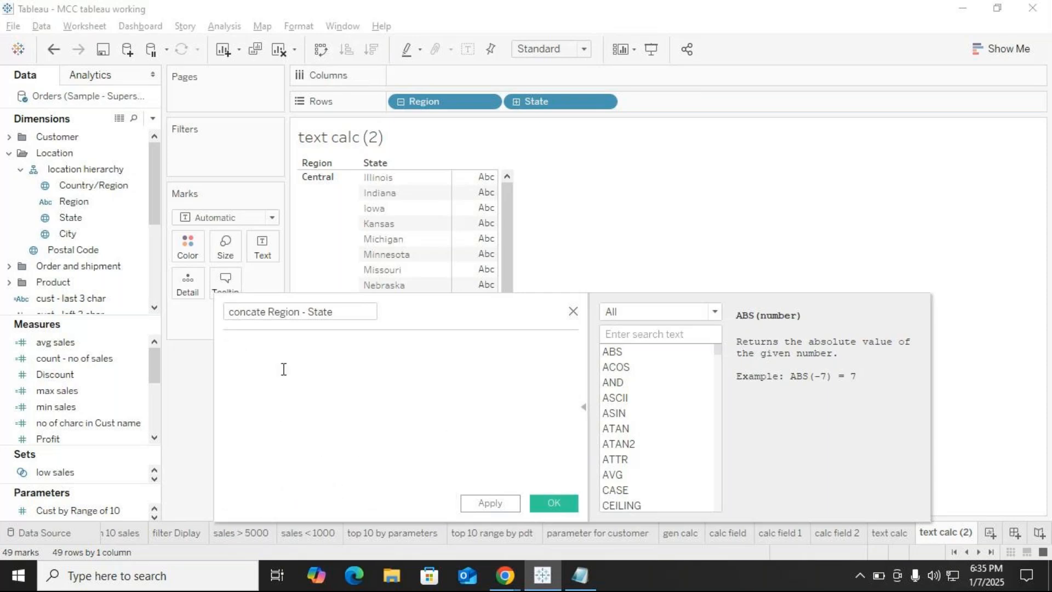
{"action": "type", "text": "righ"}
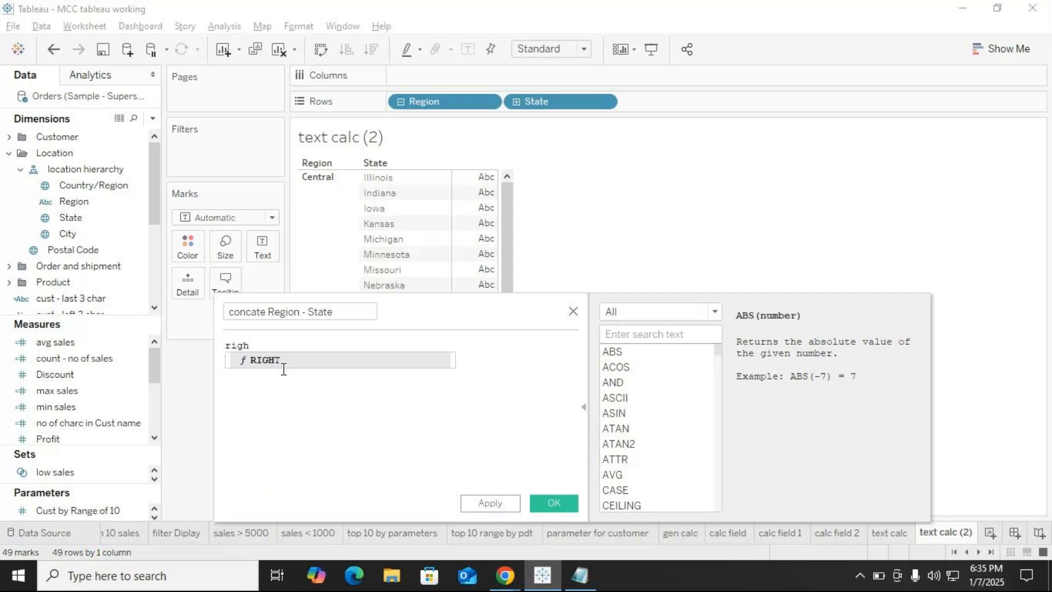
{"action": "key", "text": "BackSpace"}
{"action": "key", "text": "BackSpace"}
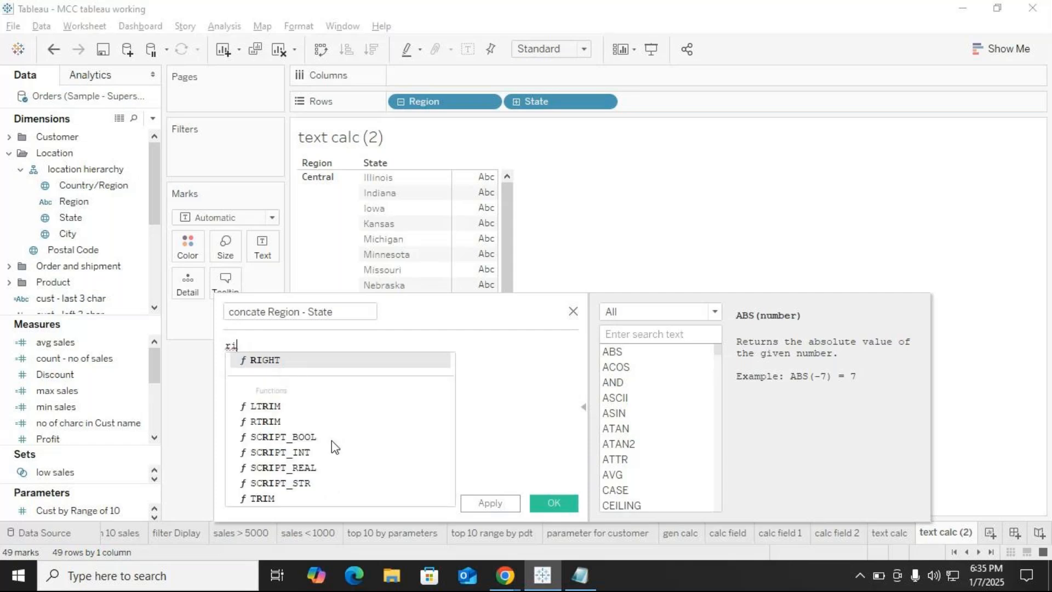
{"action": "key", "text": "BackSpace"}
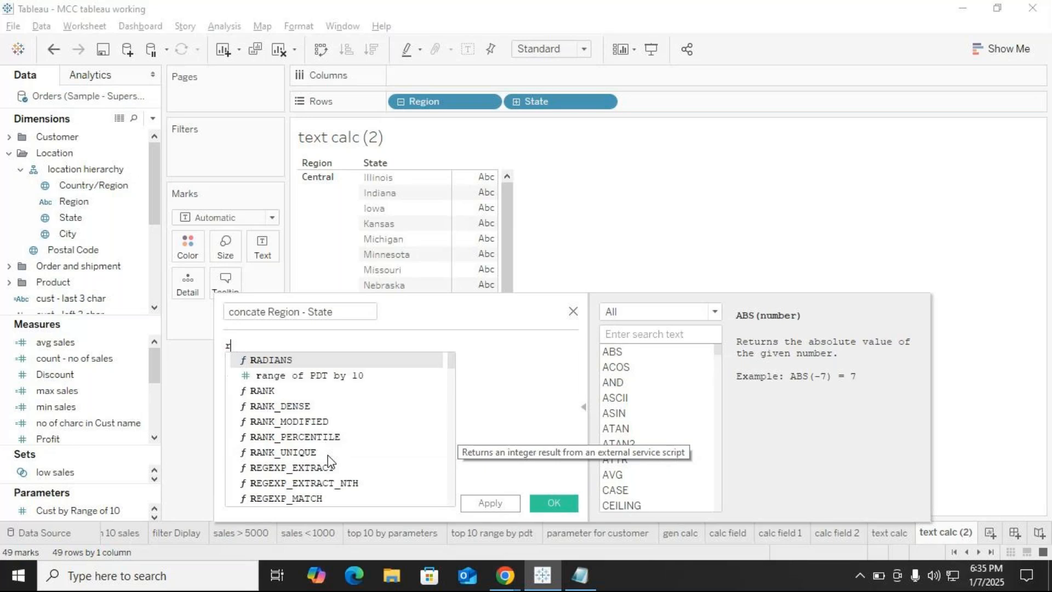
{"action": "type", "text": "eg"}
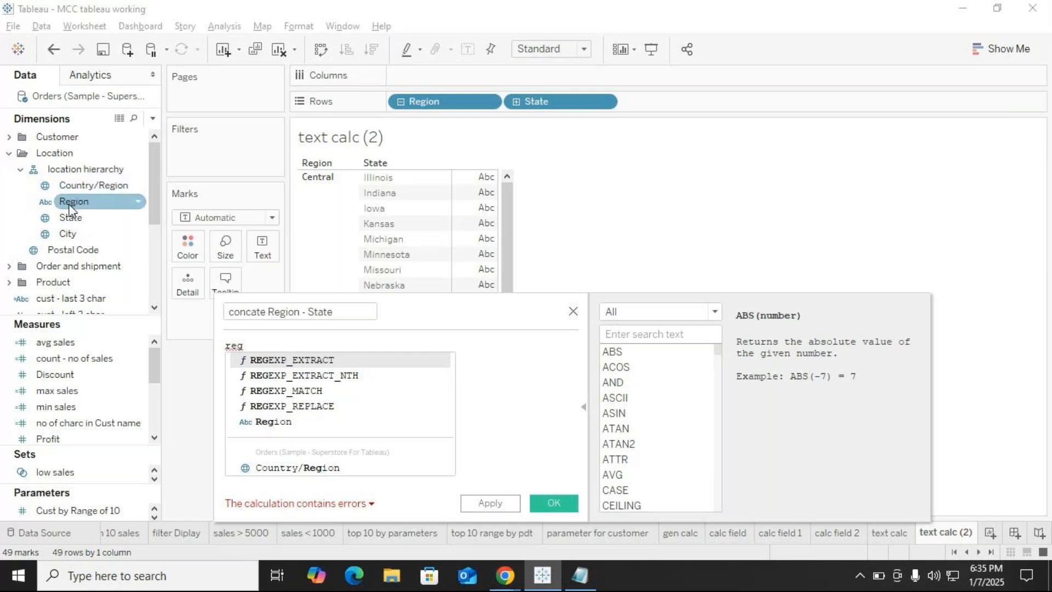
{"action": "left_click", "coordinate": [273, 422]}
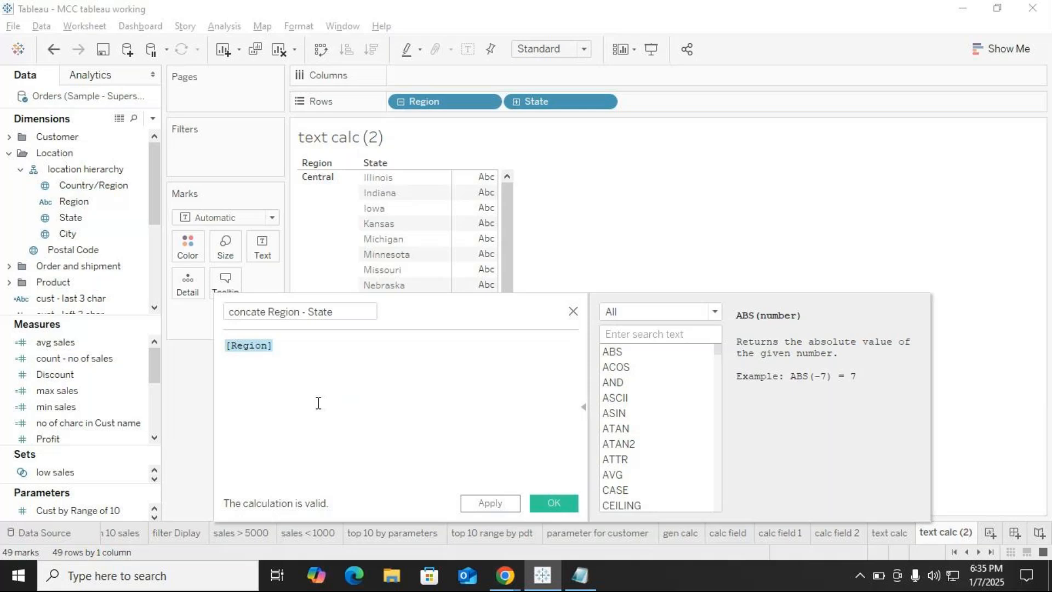
{"action": "key", "text": "BackSpace"}
{"action": "type", "text": "r"}
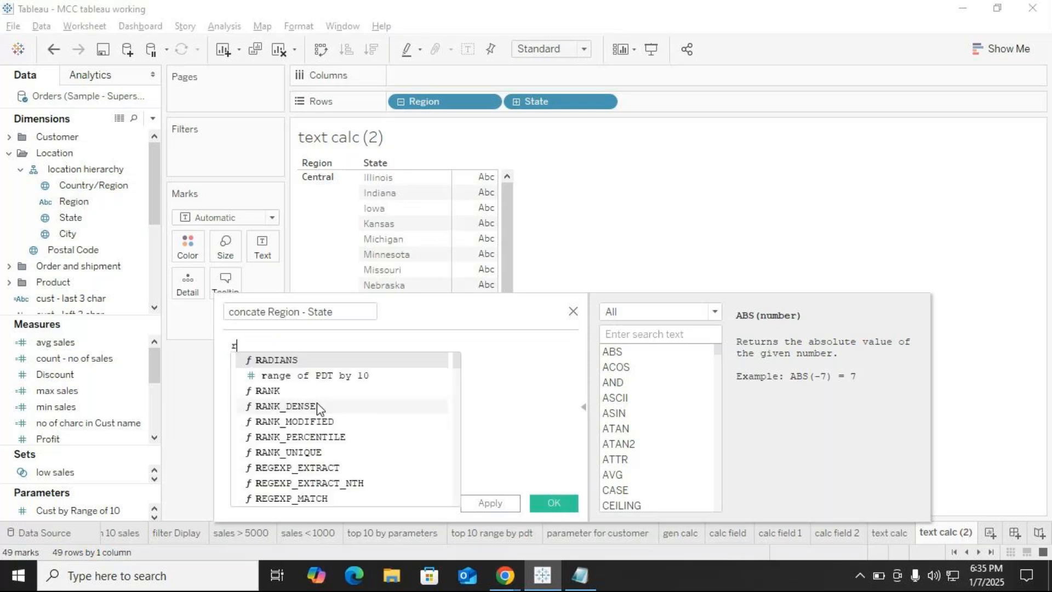
{"action": "key", "text": "BackSpace"}
Enter the formula [Region]+ "-" + [State] for the concate Region - State field and save it.
{"action": "type", "text": "re"}
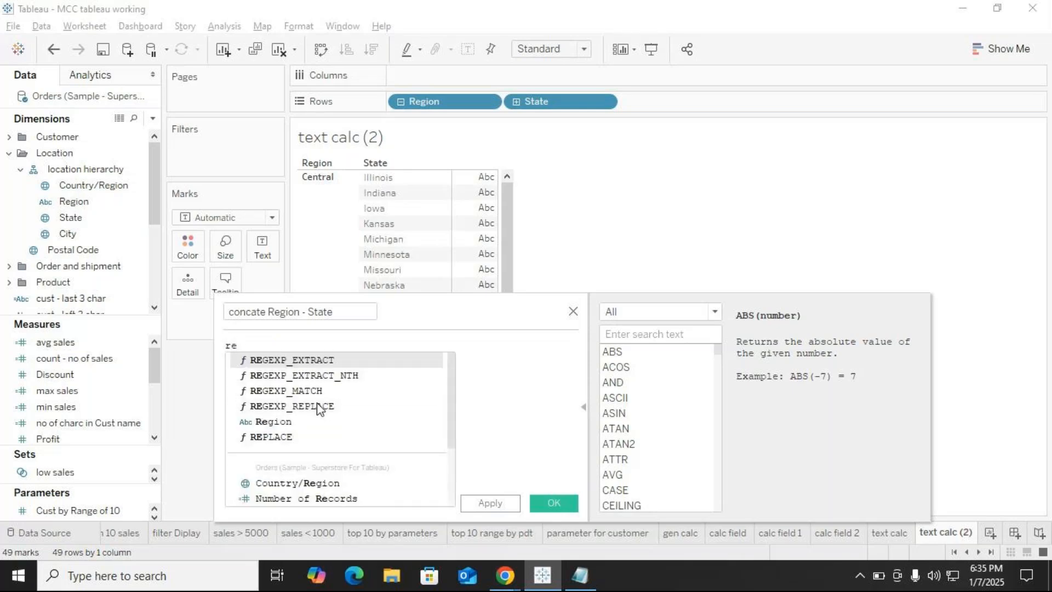
{"action": "key", "text": "Down"}
{"action": "key", "text": "Down"}
{"action": "key", "text": "Down"}
{"action": "key", "text": "Down"}
{"action": "key", "text": "Down"}
{"action": "key", "text": "Up"}
{"action": "key", "text": "Return"}
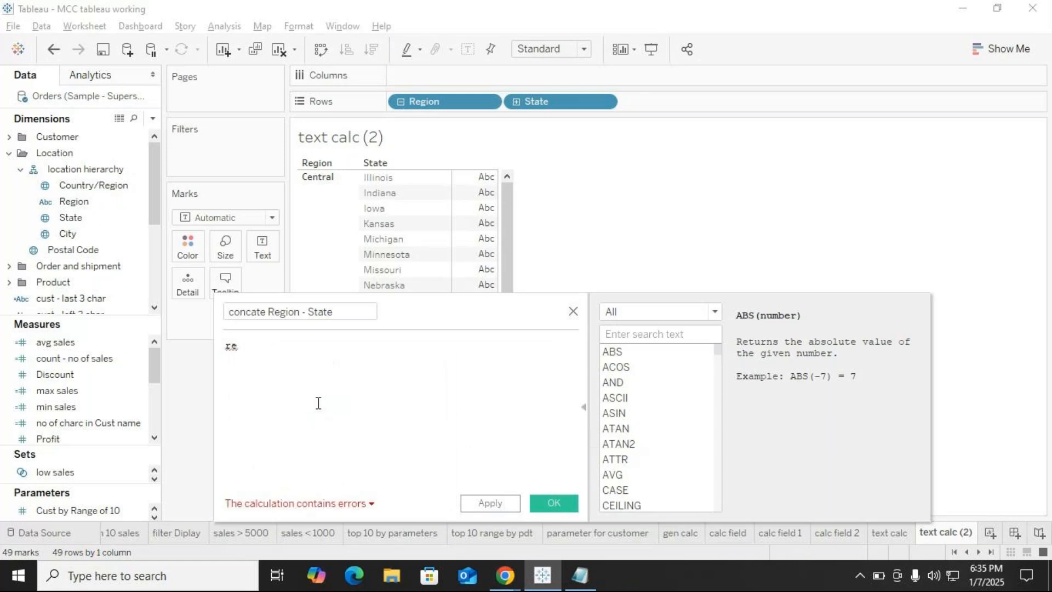
{"action": "type", "text": "+"}
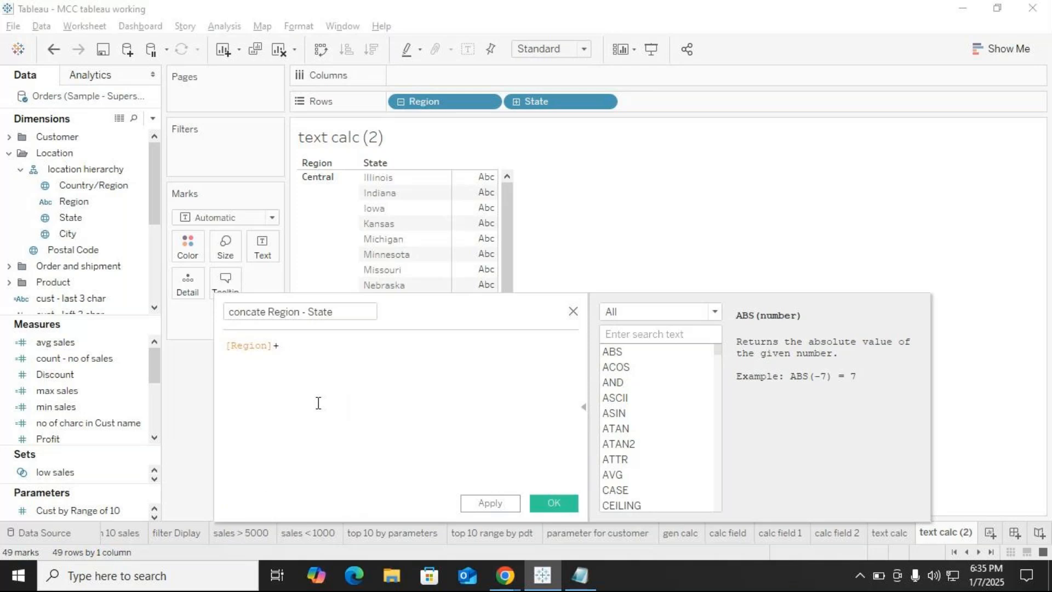
{"action": "type", "text": " \"-\" + St"}
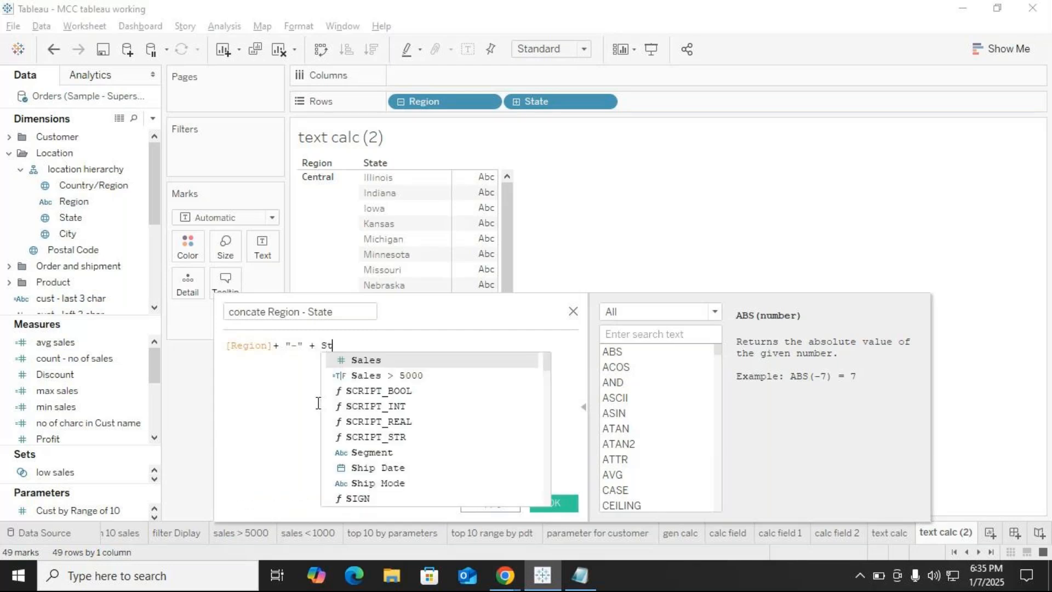
{"action": "key", "text": "Down"}
{"action": "key", "text": "Down"}
{"action": "key", "text": "Up"}
{"action": "key", "text": "Return"}
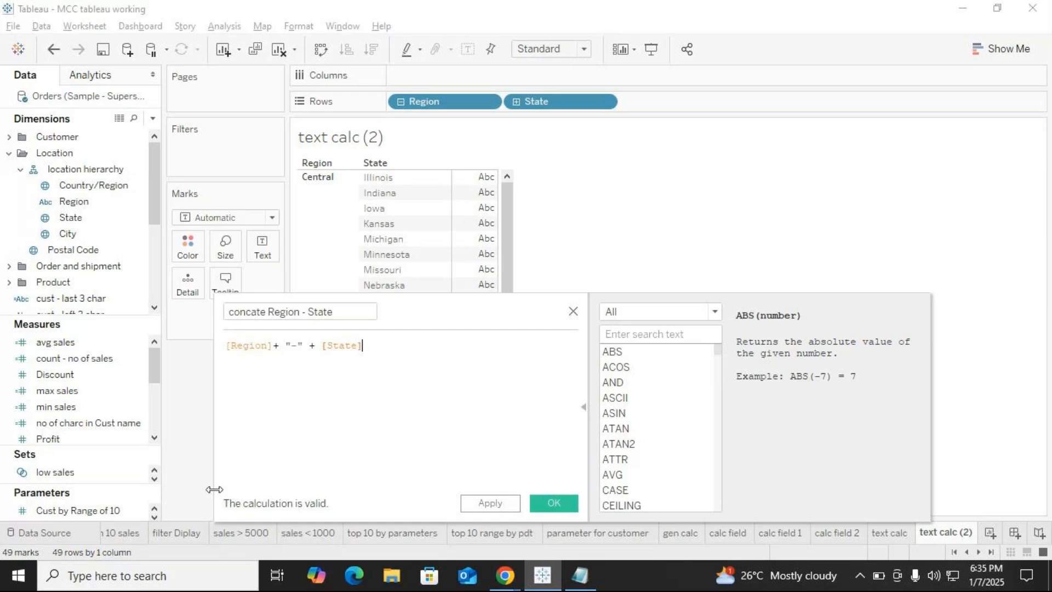
{"action": "left_click", "coordinate": [561, 501]}
Add concate Region - State to Rows after State and review the combined values down the table.
{"action": "left_click_drag", "start_coordinate": [82, 298], "coordinate": [477, 277]}
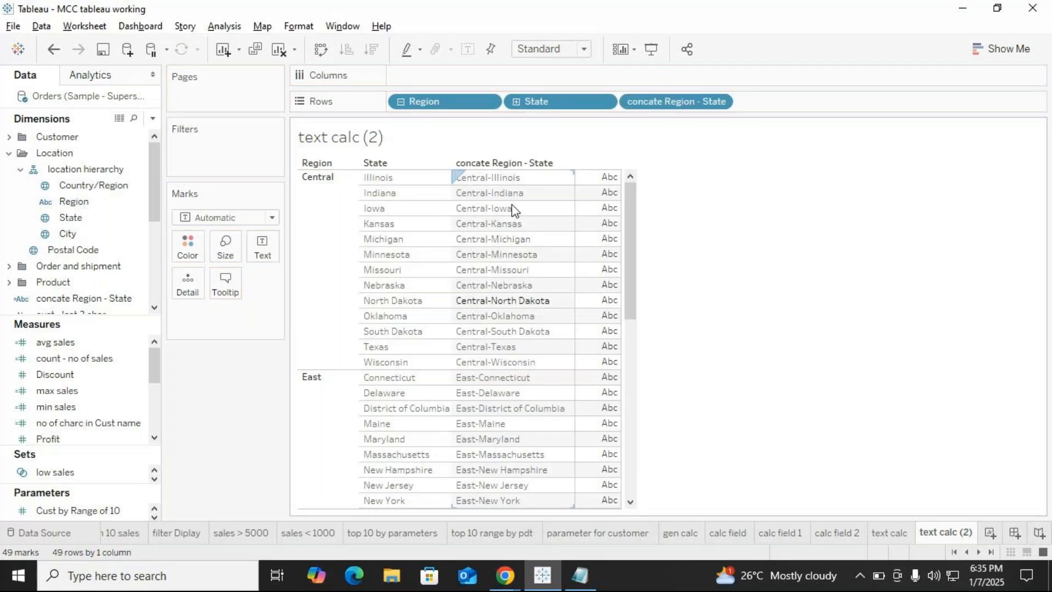
{"action": "scroll", "coordinate": [516, 384], "scroll_direction": "down", "scroll_amount": 2}
{"action": "scroll", "coordinate": [516, 384], "scroll_direction": "down", "scroll_amount": 7}
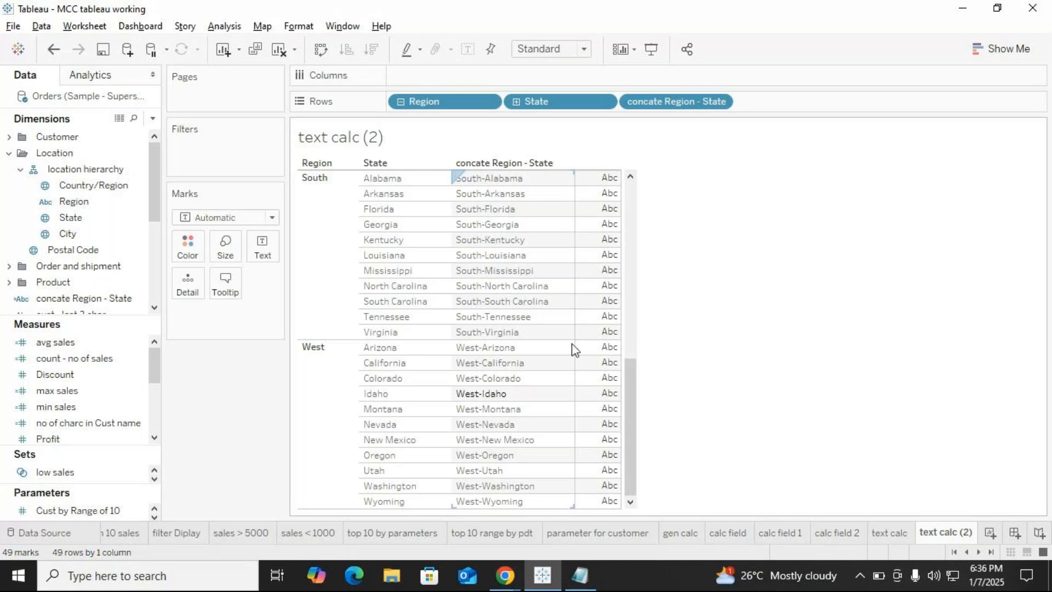
{"action": "right_click", "coordinate": [943, 538]}
{"action": "left_click", "coordinate": [801, 308]}
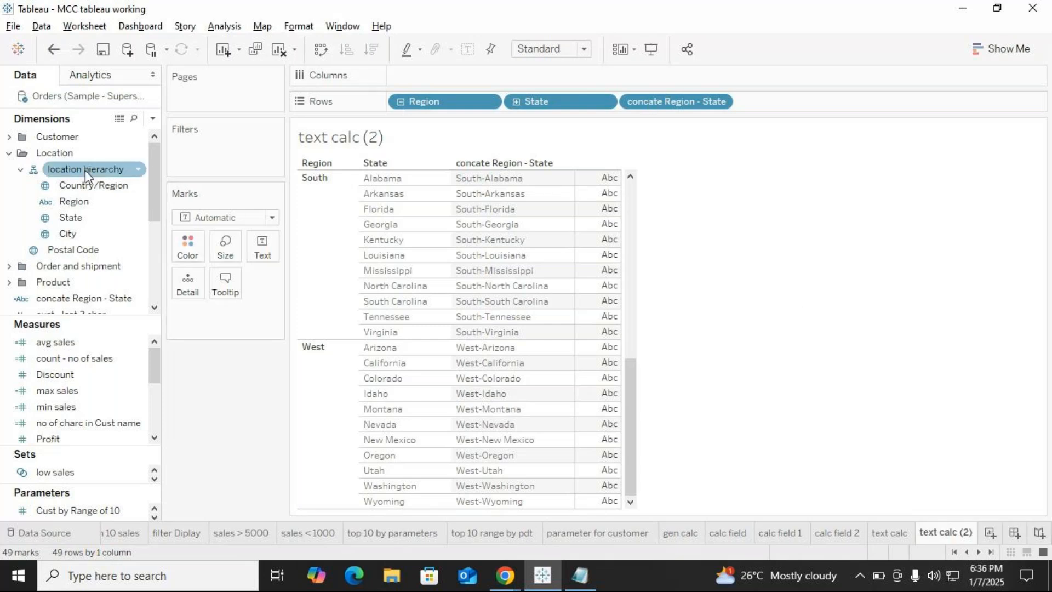
Open the concate Region - State calculation for editing and copy its whole formula.
{"action": "scroll", "coordinate": [90, 233], "scroll_direction": "down", "scroll_amount": 3}
{"action": "left_click", "coordinate": [104, 271]}
{"action": "left_click", "coordinate": [110, 250]}
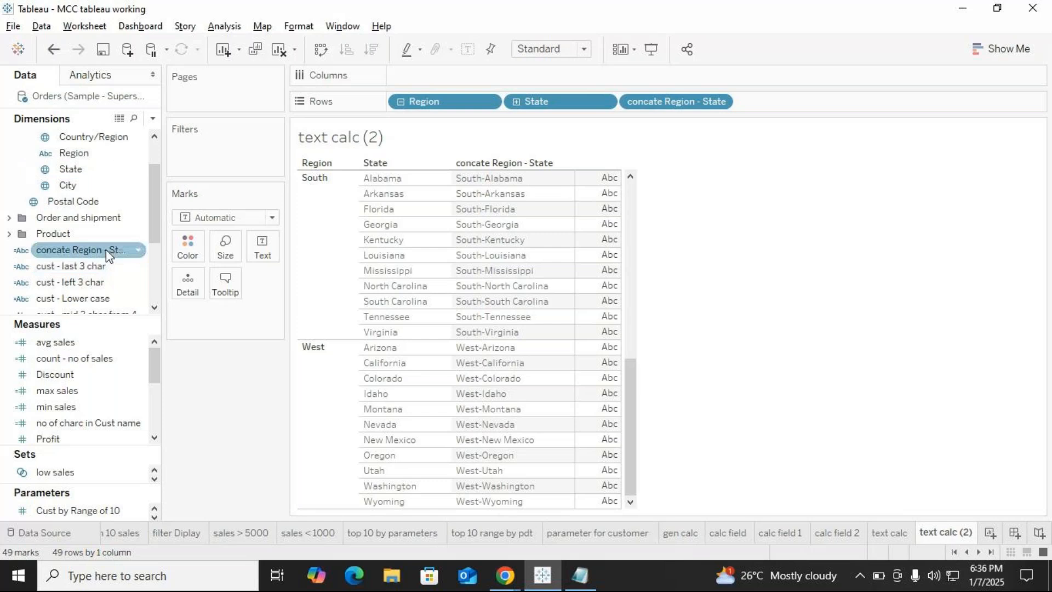
{"action": "left_click", "coordinate": [138, 251]}
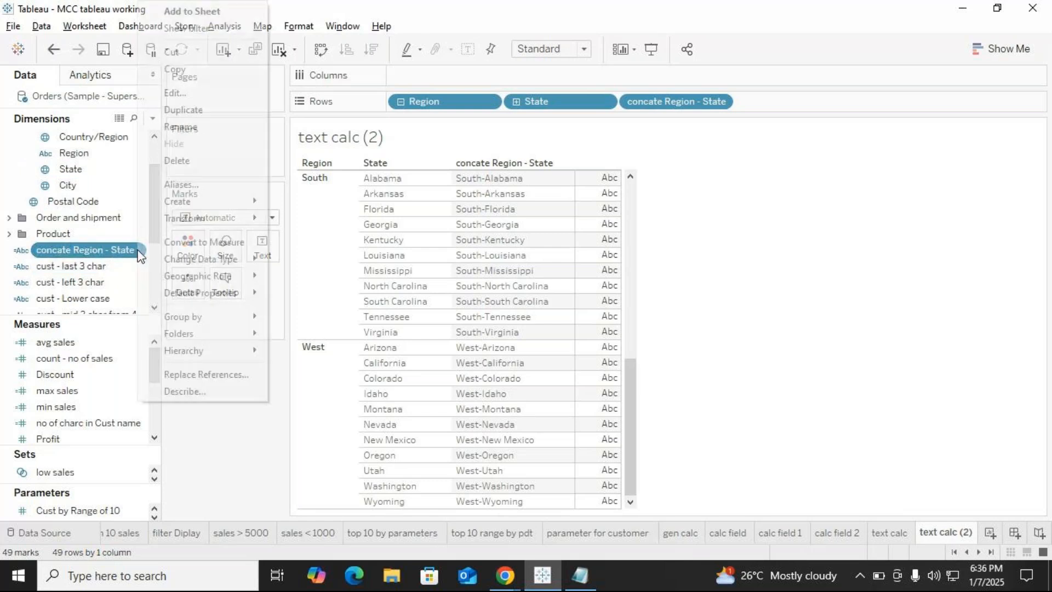
{"action": "left_click", "coordinate": [192, 94]}
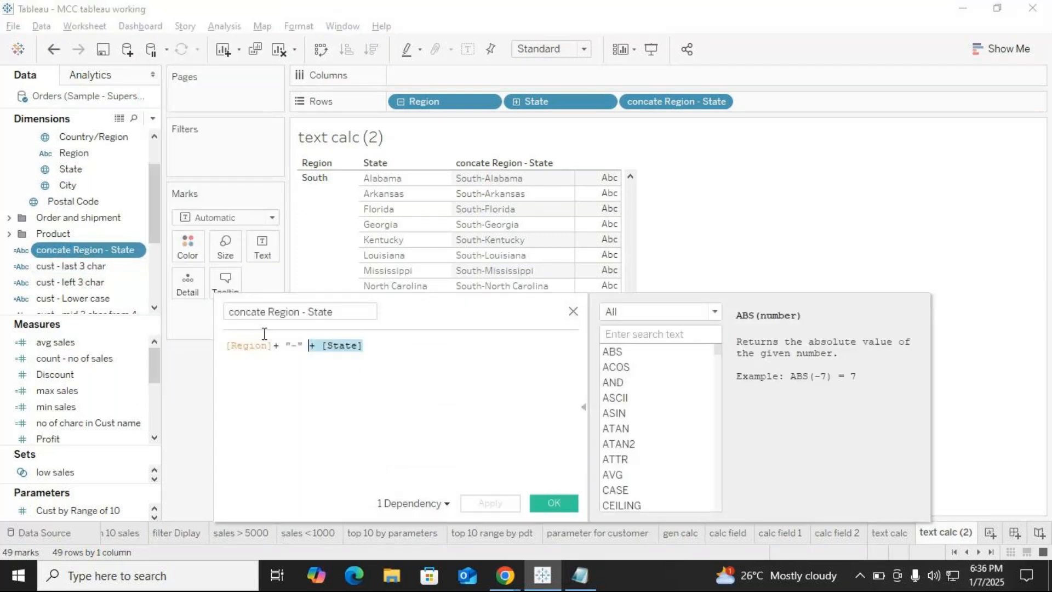
{"action": "key", "text": "ctrl+a"}
{"action": "key", "text": "ctrl+c"}
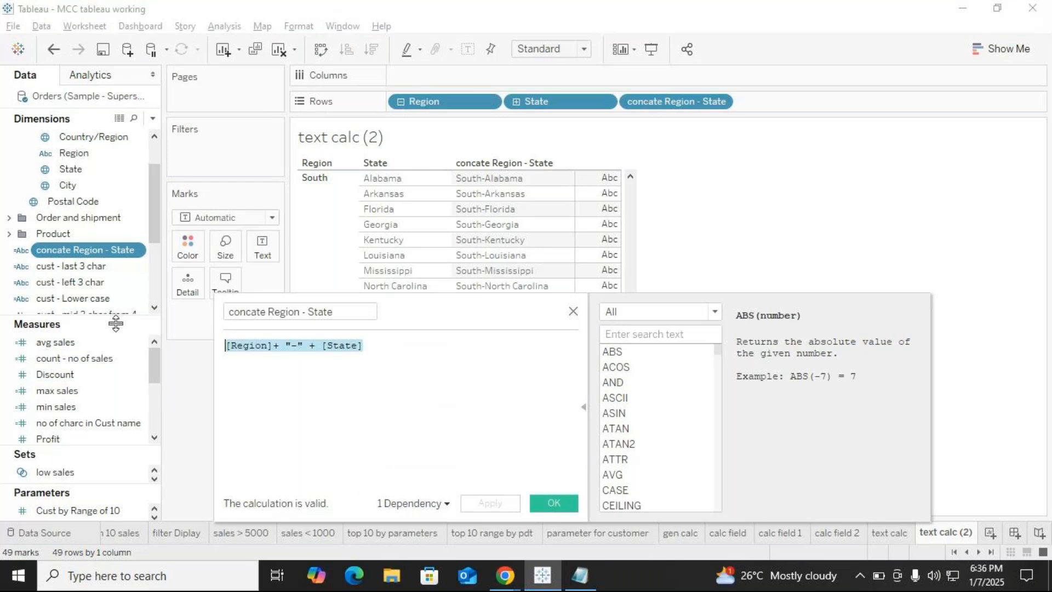
Switch to the Notepad file and add a "concatenate" heading below the mid formula, with the copied formula beneath it.
{"action": "left_click", "coordinate": [580, 575]}
{"action": "left_click", "coordinate": [310, 376]}
{"action": "key", "text": "Return"}
{"action": "key", "text": "Return"}
{"action": "type", "text": "concat"}
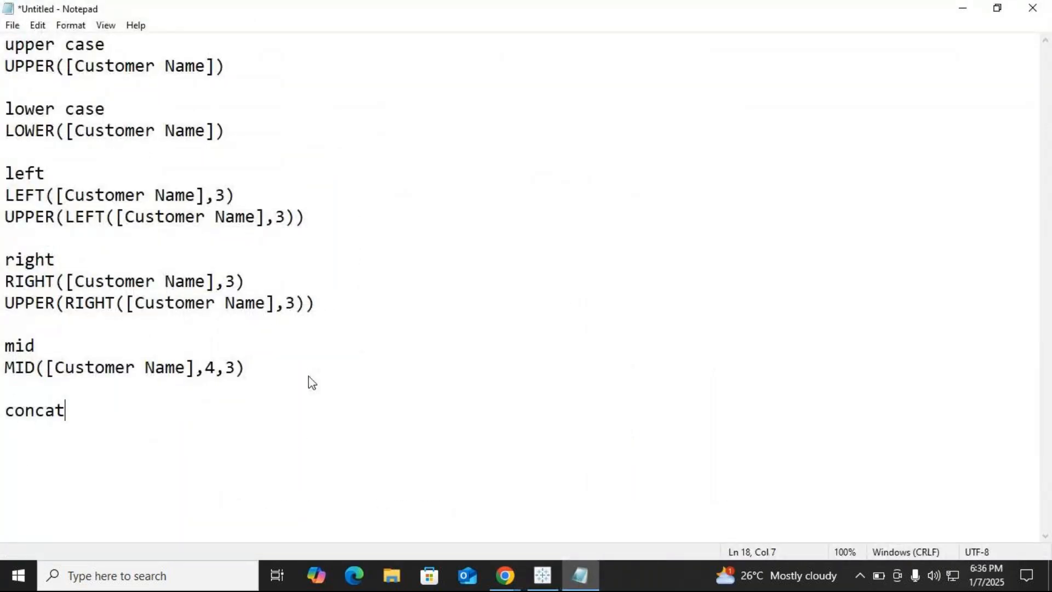
{"action": "type", "text": "enate"}
{"action": "key", "text": "Return"}
{"action": "key", "text": "ctrl+v"}
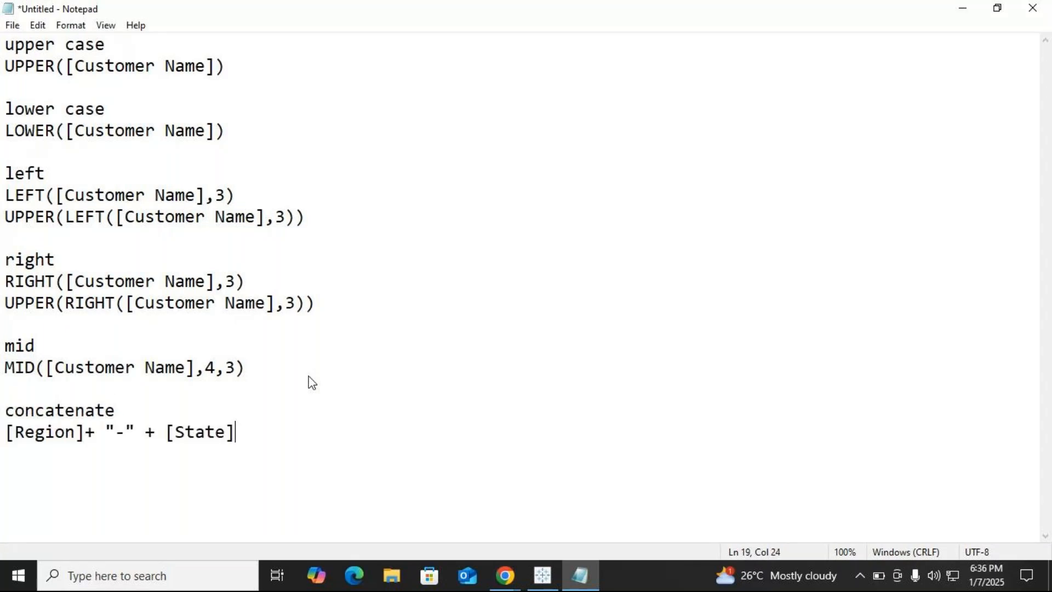
Add a "Split" heading after a blank line below the concatenate formula, followed by a new line.
{"action": "key", "text": "Return"}
{"action": "key", "text": "Return"}
{"action": "type", "text": "Split"}
{"action": "key", "text": "Return"}
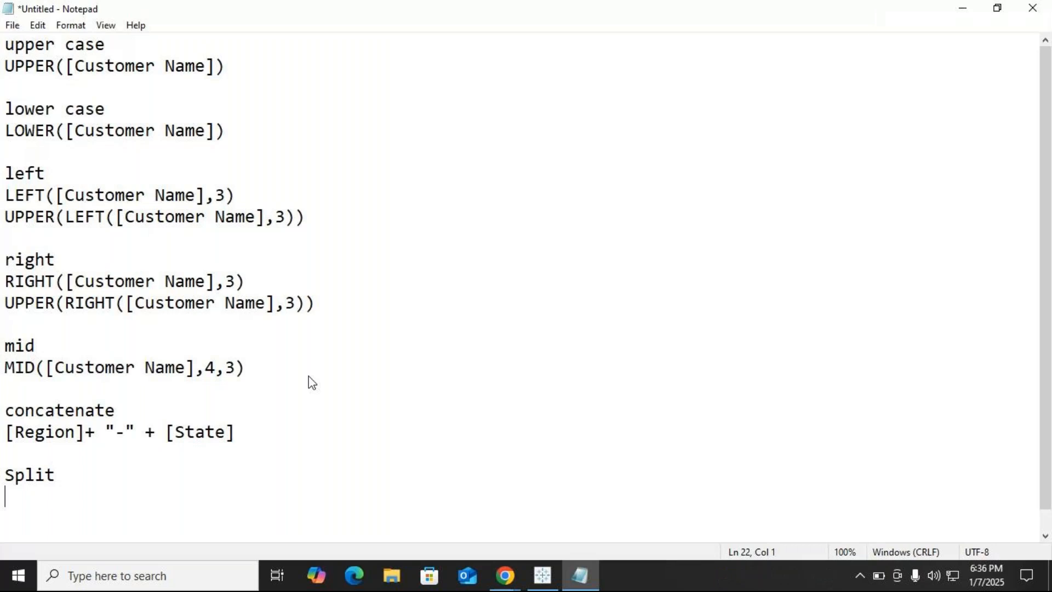
Return to Tableau, close the calculation editor, duplicate the text calc (2) worksheet and clear the copy.
{"action": "key", "text": "alt+Tab"}
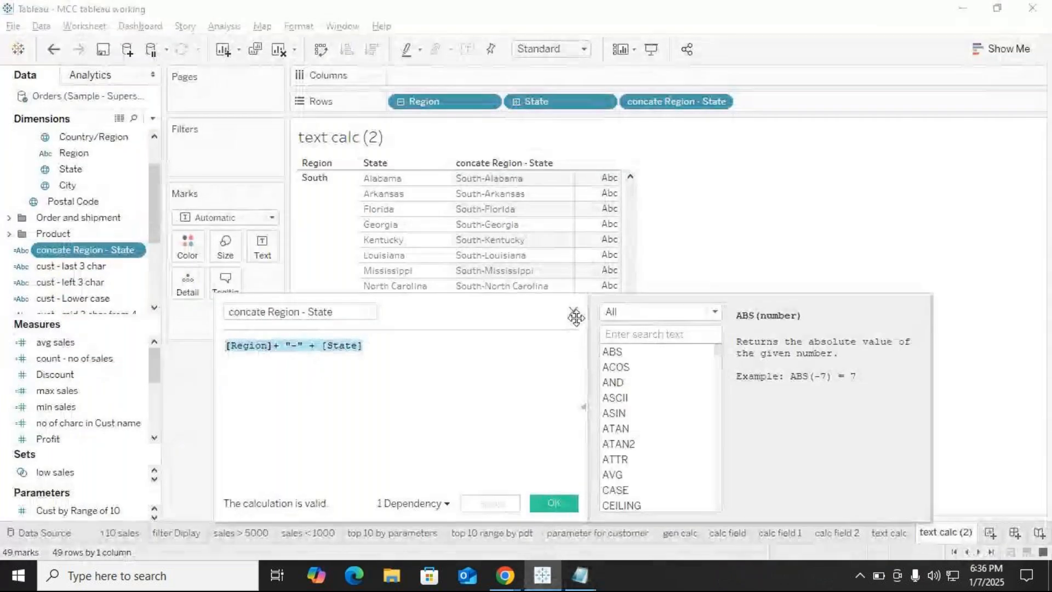
{"action": "left_click", "coordinate": [573, 311]}
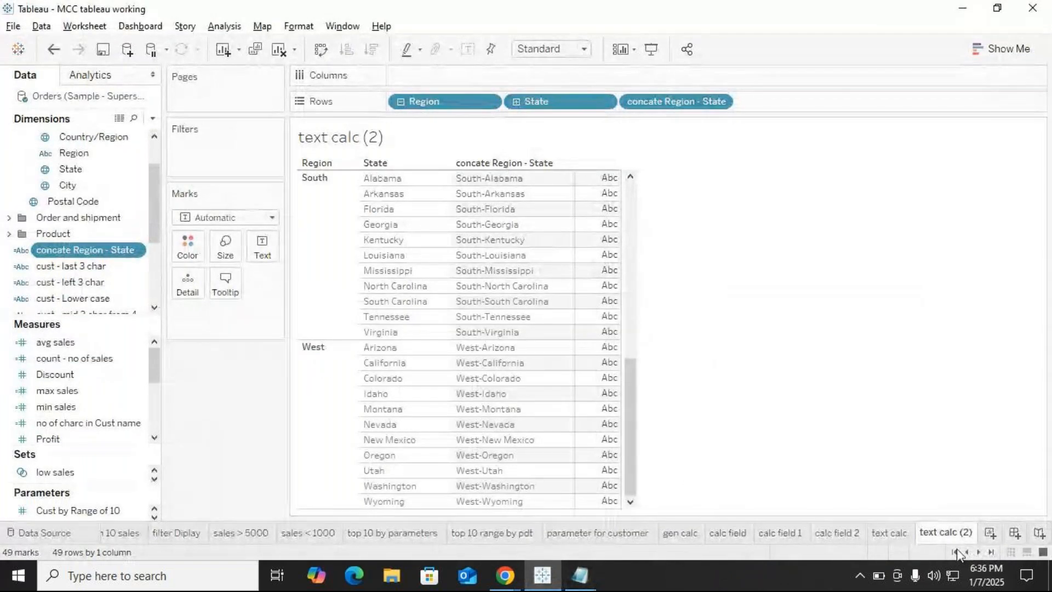
{"action": "right_click", "coordinate": [953, 533]}
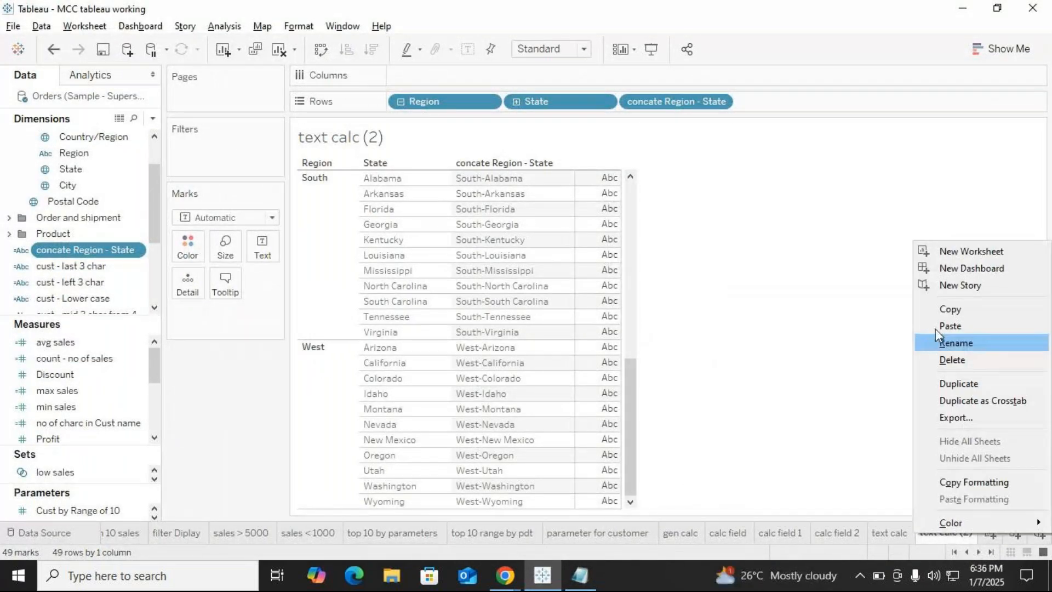
{"action": "left_click", "coordinate": [965, 386]}
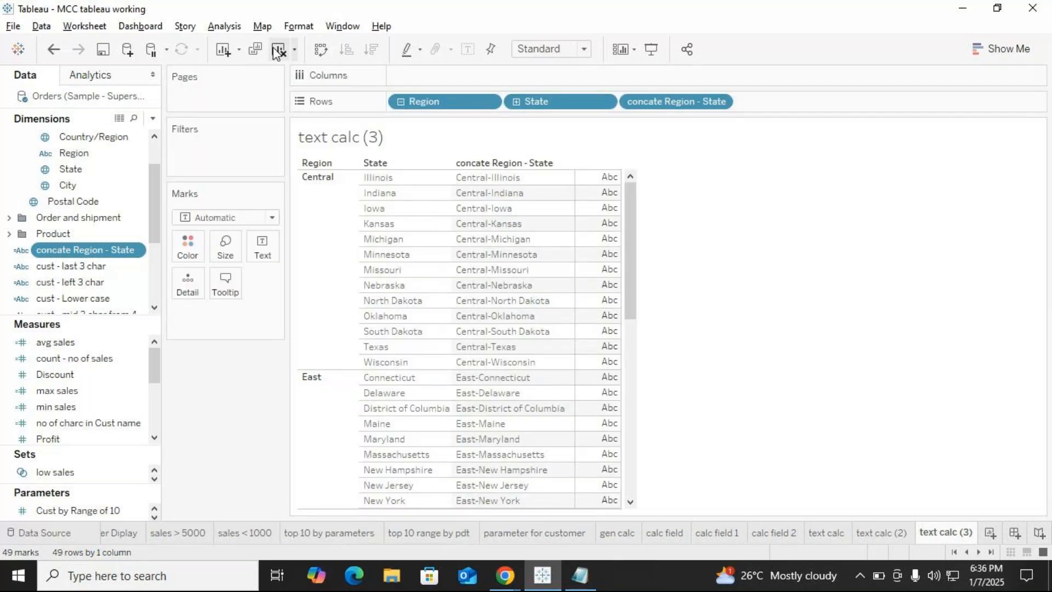
{"action": "left_click", "coordinate": [278, 50]}
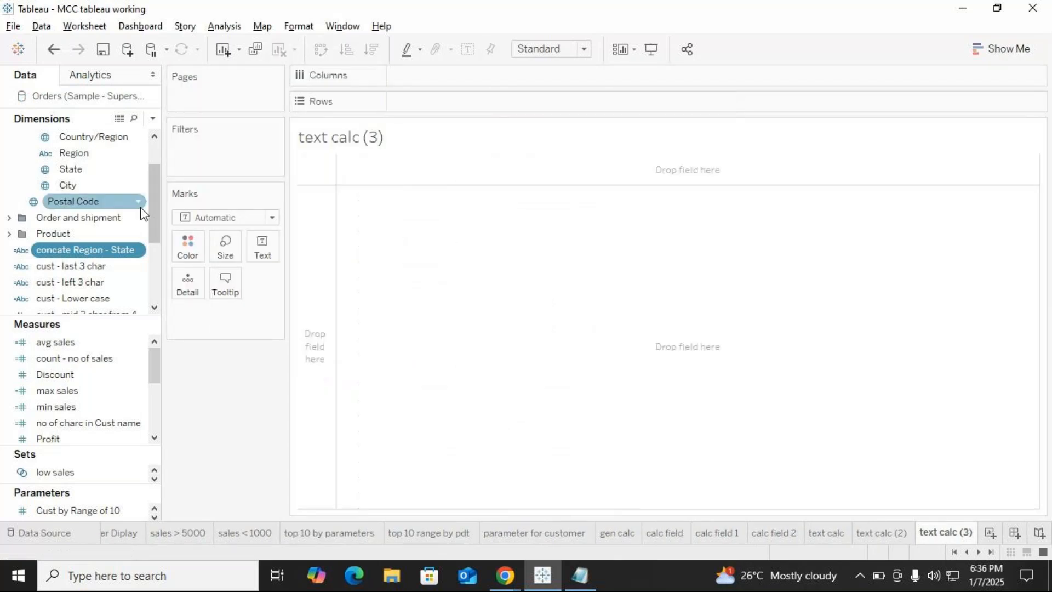
Collapse the PDT hierarchy and the Location and Product folders, and place Order ID from Order and shipment on Rows.
{"action": "left_click", "coordinate": [9, 233]}
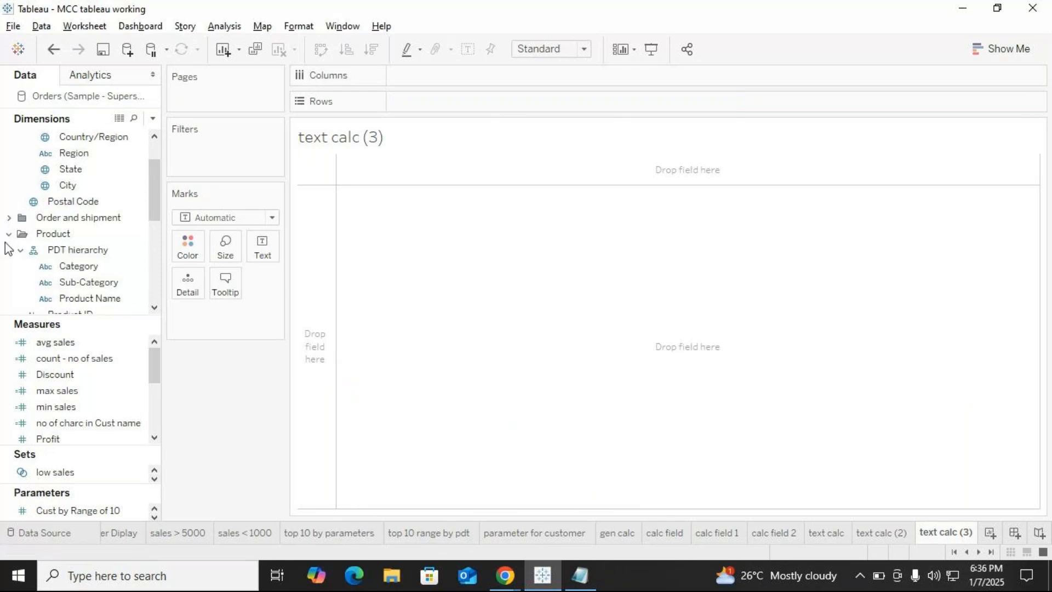
{"action": "left_click_drag", "start_coordinate": [17, 252], "coordinate": [28, 299]}
{"action": "scroll", "coordinate": [27, 297], "scroll_direction": "up", "scroll_amount": 5}
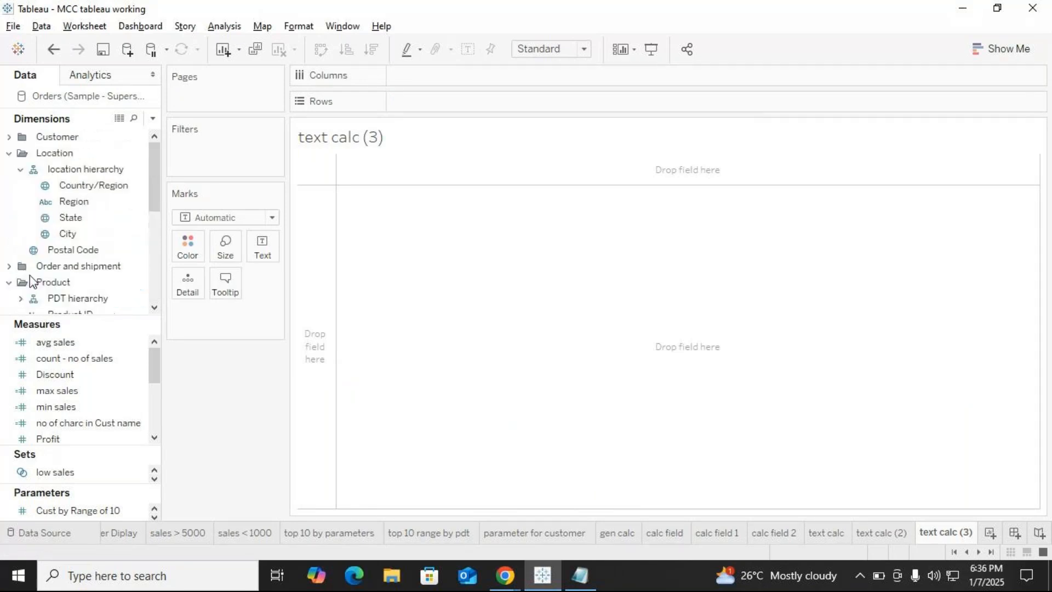
{"action": "left_click", "coordinate": [8, 154]}
{"action": "left_click", "coordinate": [8, 185]}
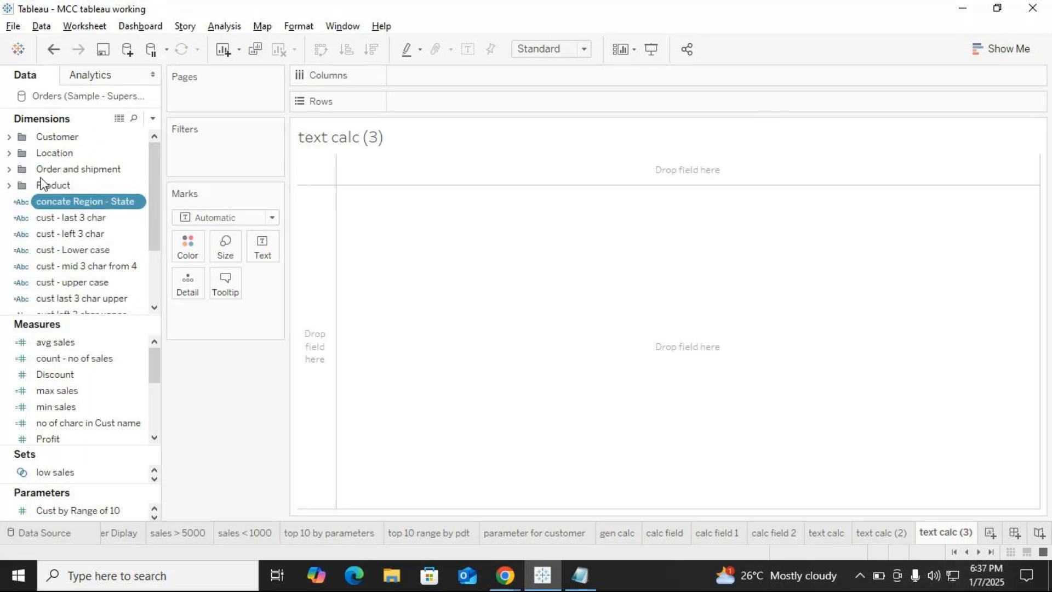
{"action": "left_click", "coordinate": [7, 169]}
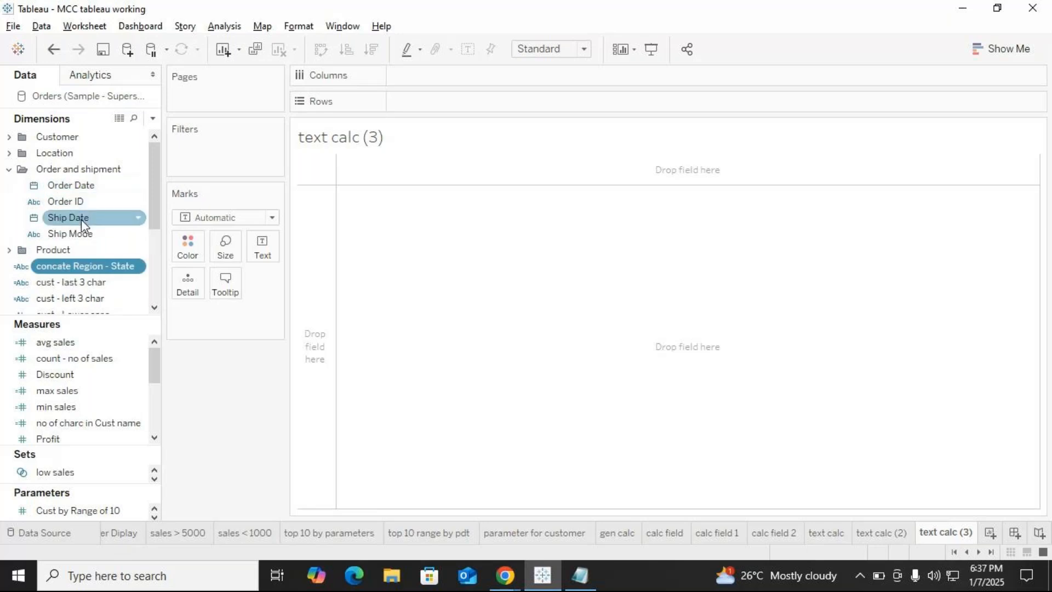
{"action": "mouse_move", "coordinate": [82, 204]}
{"action": "left_mouse_down"}
{"action": "mouse_move", "coordinate": [445, 108]}
{"action": "mouse_move", "coordinate": [440, 130]}
{"action": "left_mouse_up"}
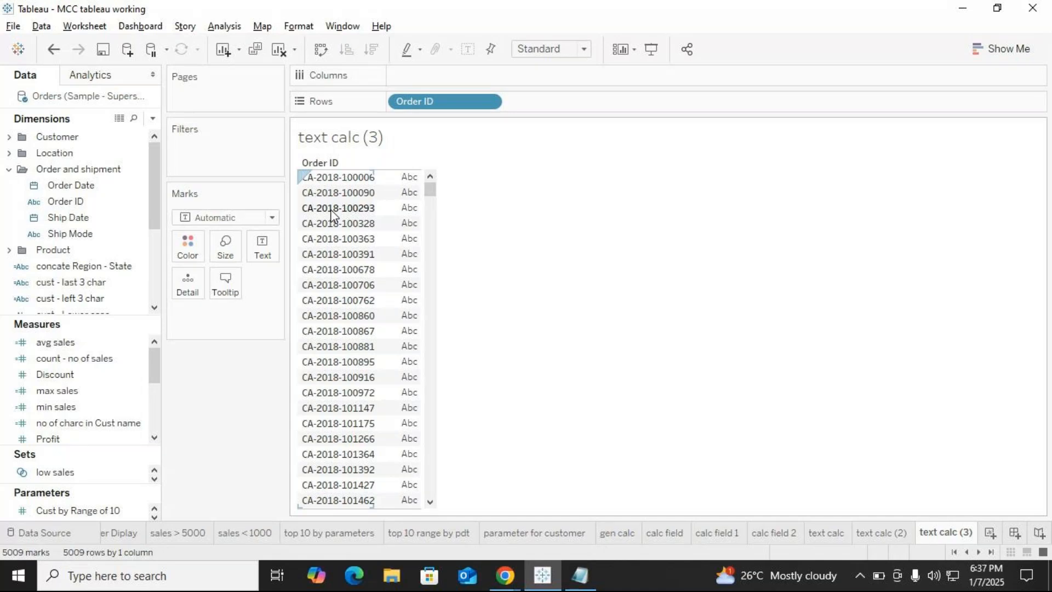
Create a new calculated field named split - order type.
{"action": "left_click", "coordinate": [153, 119]}
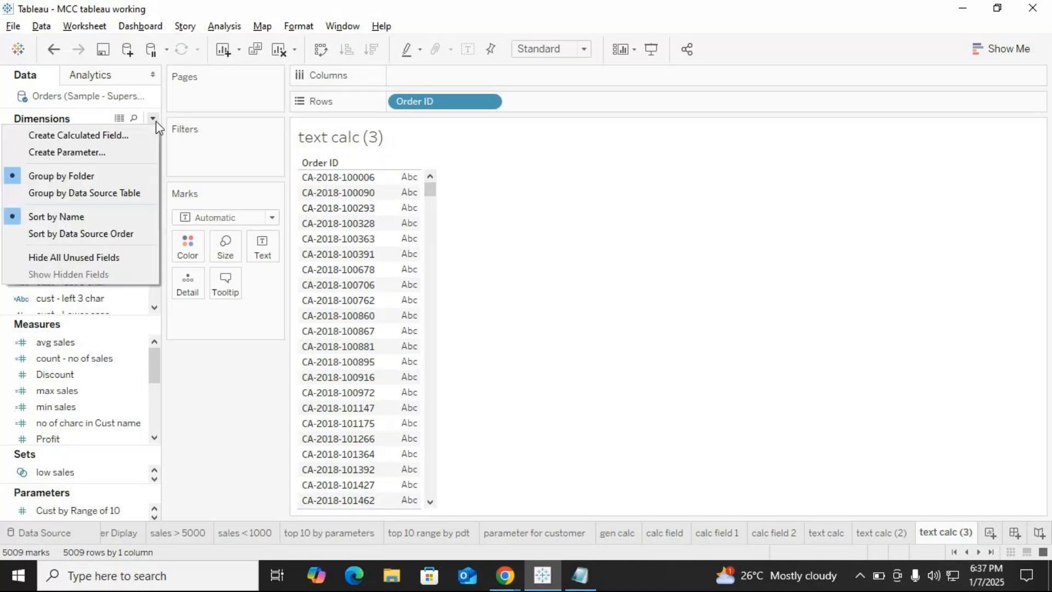
{"action": "left_click", "coordinate": [77, 135]}
{"action": "key", "text": "BackSpace"}
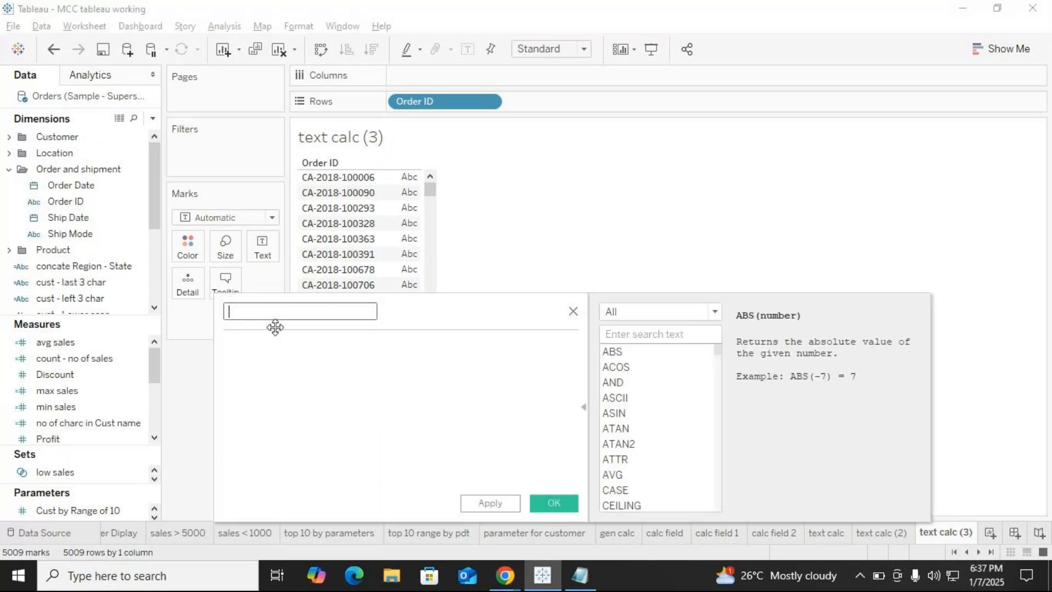
{"action": "type", "text": "split - order type"}
{"action": "left_click", "coordinate": [257, 346]}
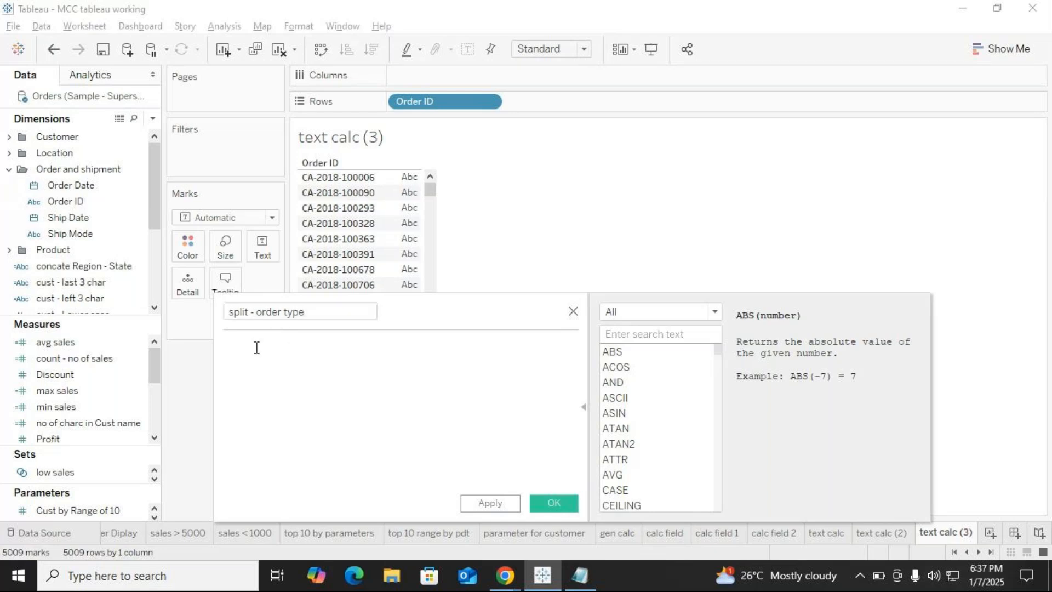
Enter SPLIT([Order ID],"-",1) as the calculation, save it and place split - order type on Rows after Order ID.
{"action": "type", "text": "sp"}
{"action": "key", "text": "Down"}
{"action": "key", "text": "Return"}
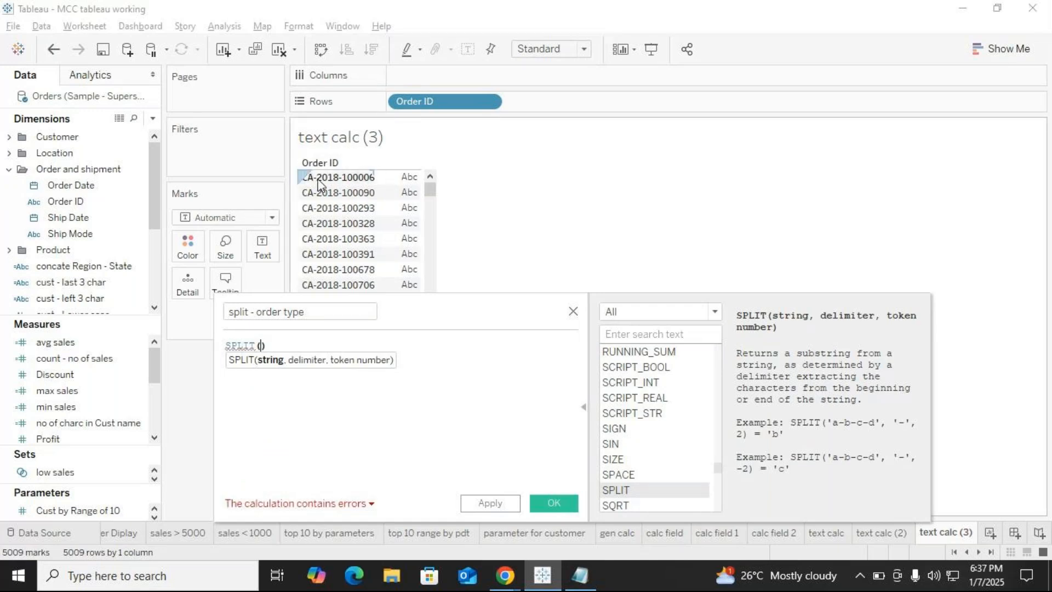
{"action": "type", "text": "order"}
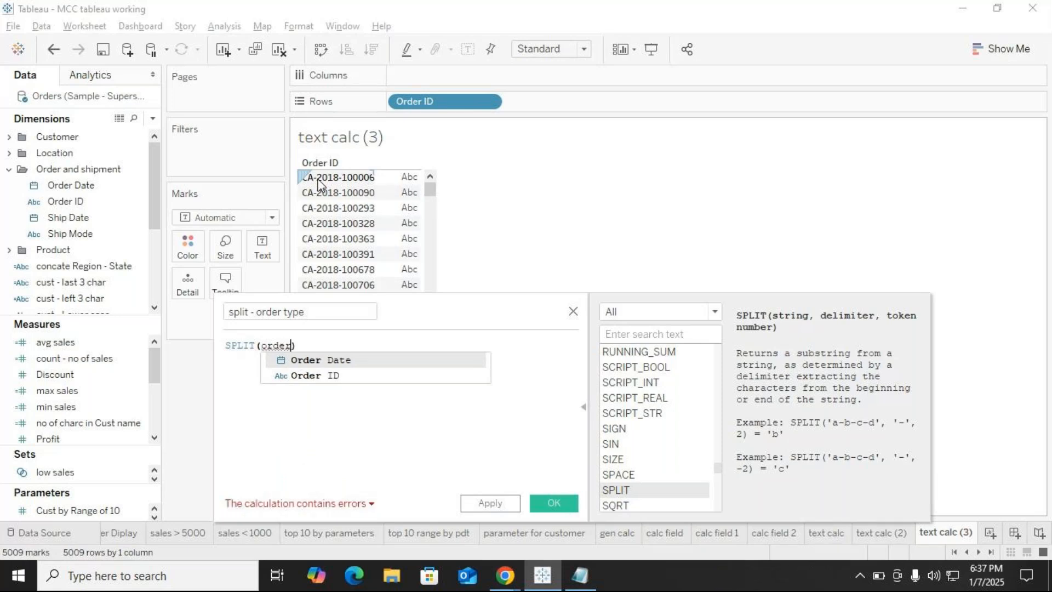
{"action": "key", "text": "Down"}
{"action": "key", "text": "Return"}
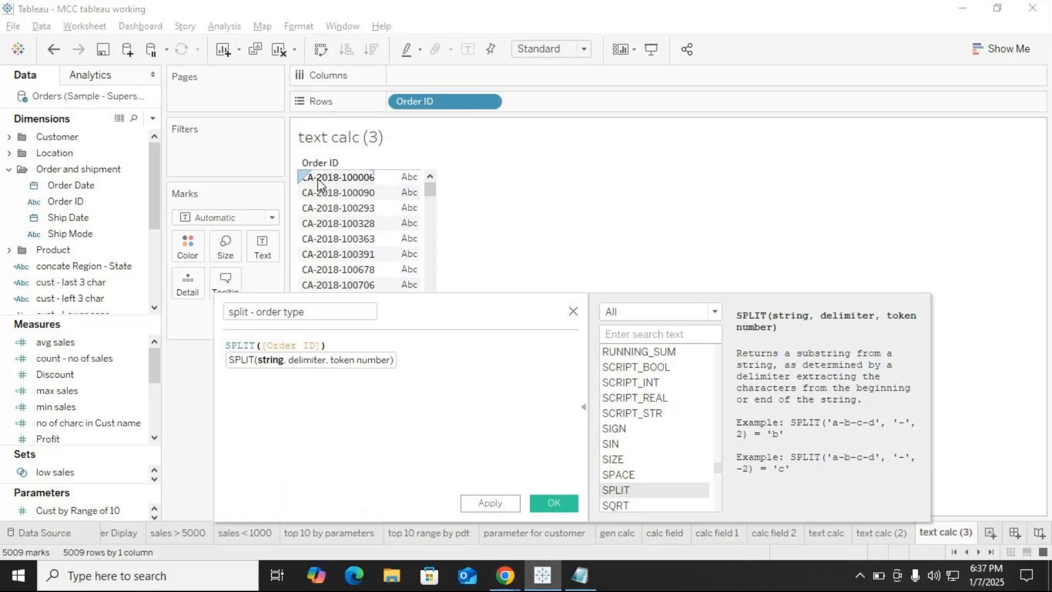
{"action": "type", "text": ","}
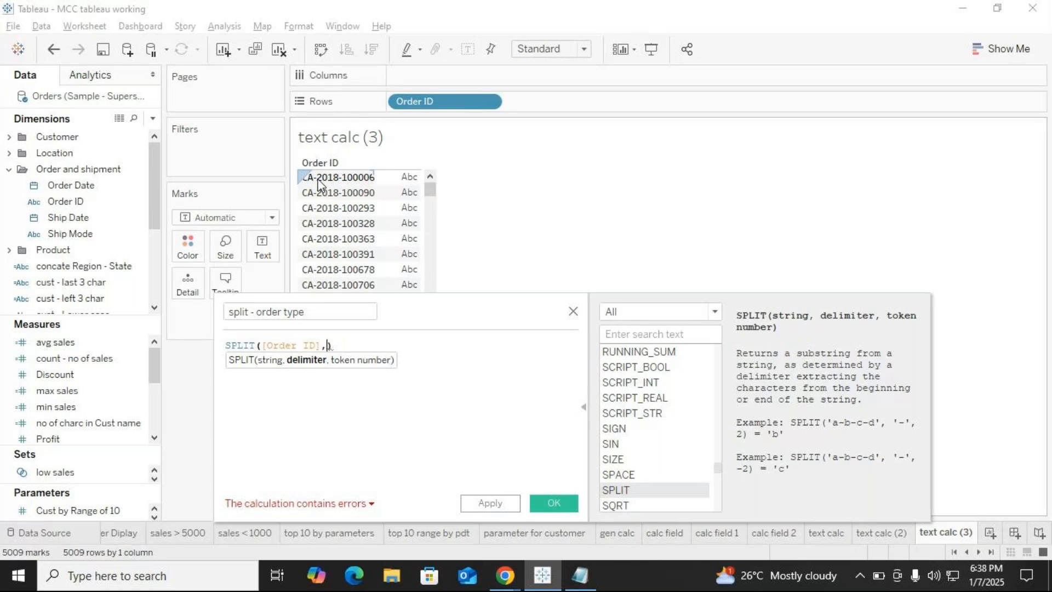
{"action": "type", "text": "\"-"}
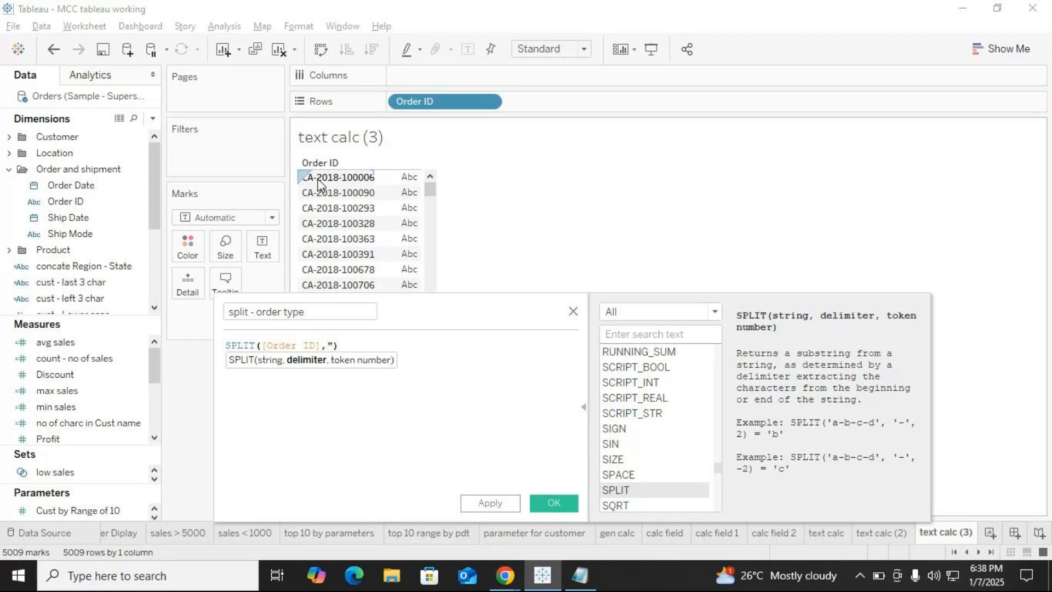
{"action": "type", "text": "\","}
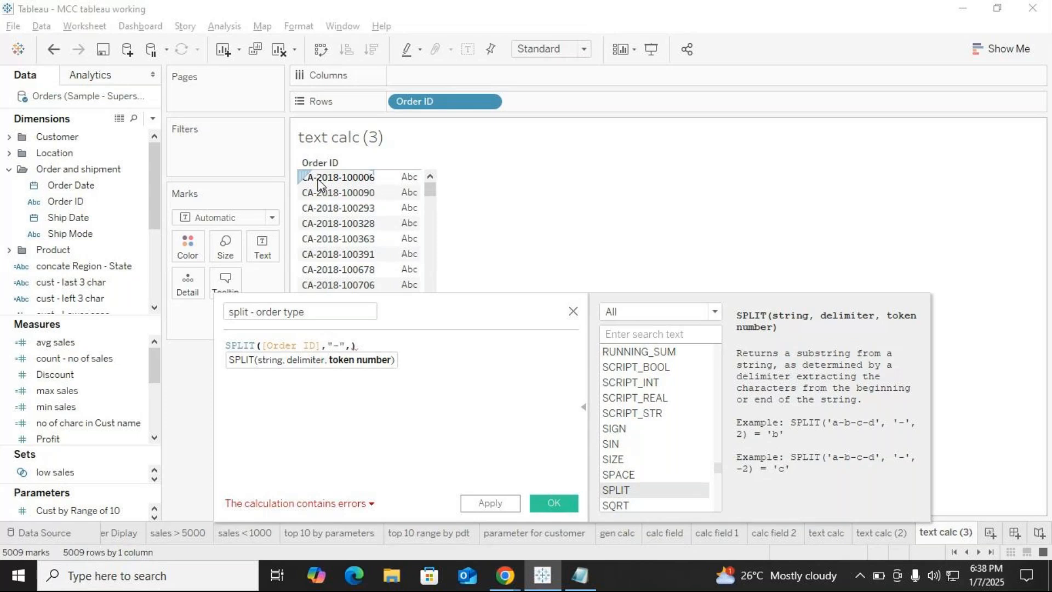
{"action": "type", "text": "1"}
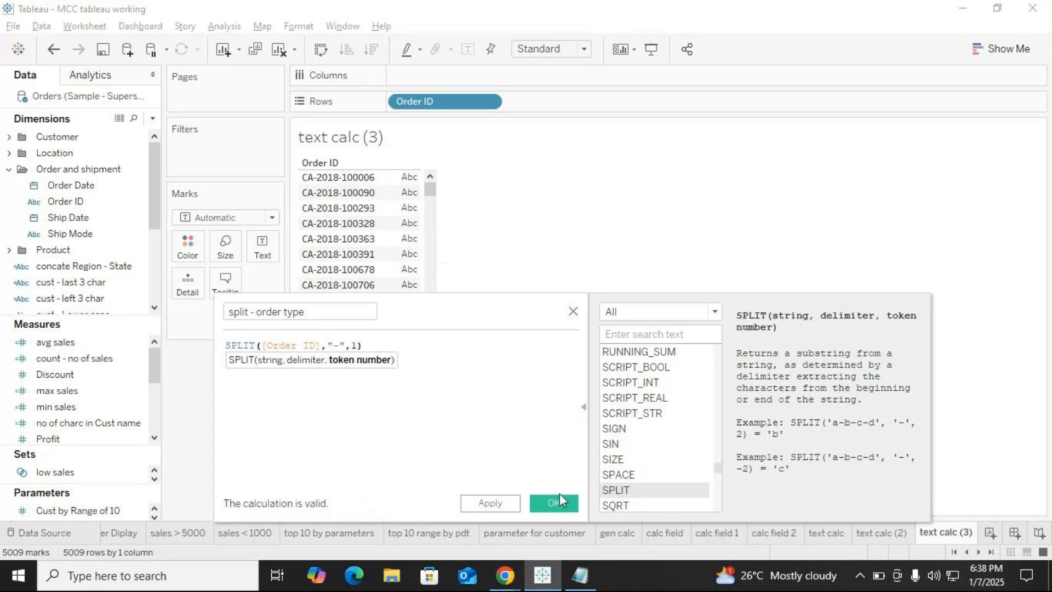
{"action": "left_click", "coordinate": [548, 510]}
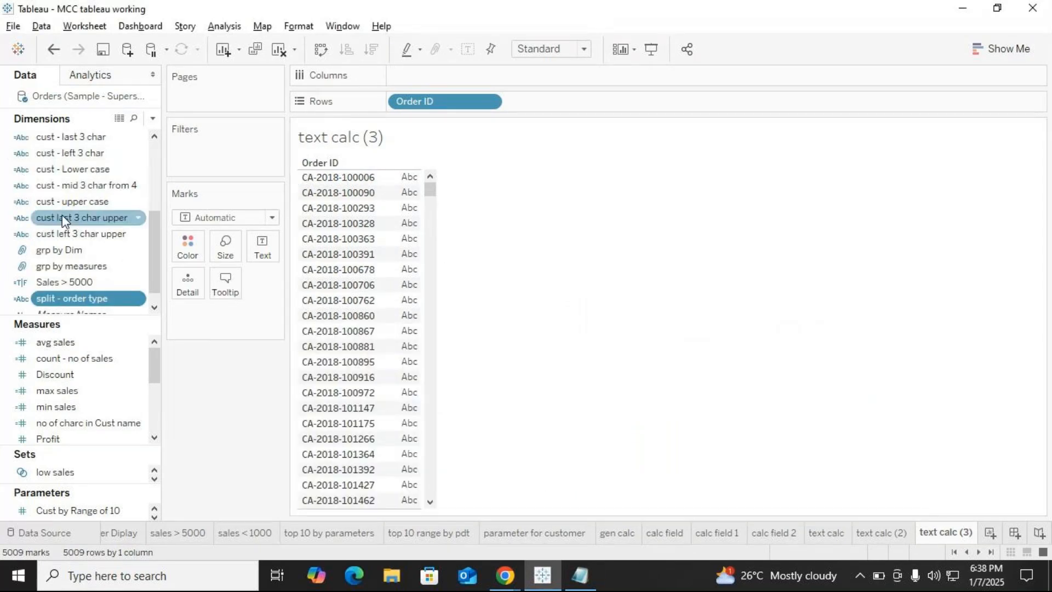
{"action": "left_click_drag", "start_coordinate": [64, 300], "coordinate": [407, 274]}
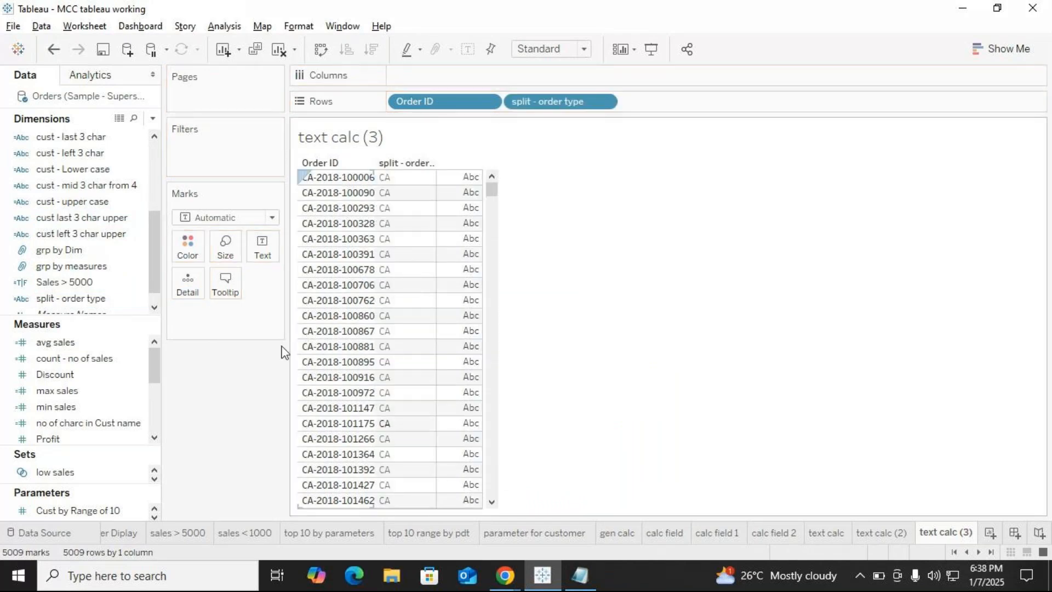
Open split - order type for editing, copy its whole formula and close the calculation editor.
{"action": "left_click", "coordinate": [132, 301]}
{"action": "left_click", "coordinate": [137, 299]}
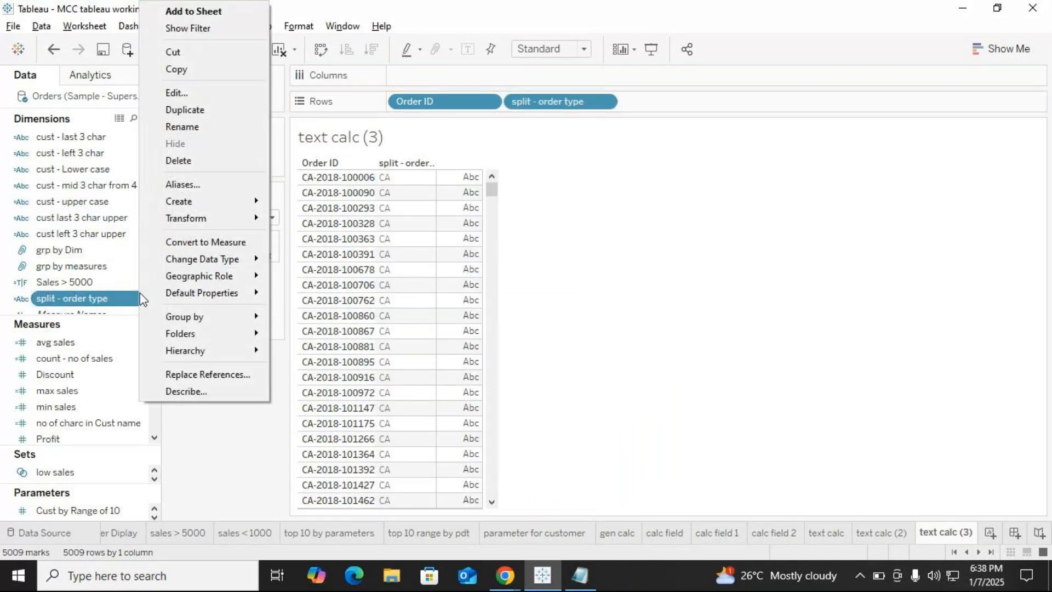
{"action": "left_click", "coordinate": [186, 91]}
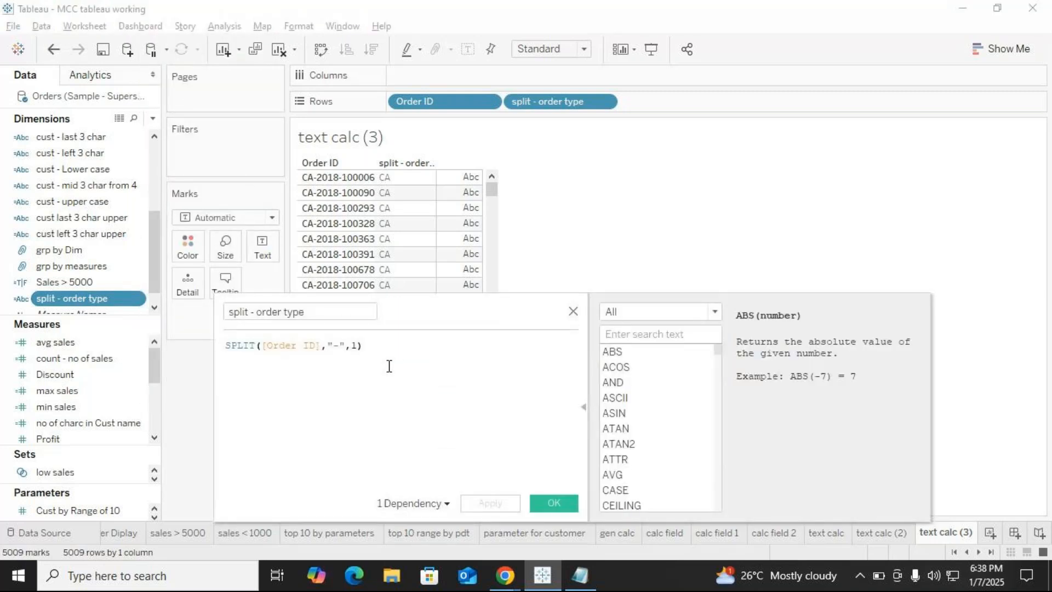
{"action": "left_click_drag", "start_coordinate": [390, 354], "coordinate": [150, 326]}
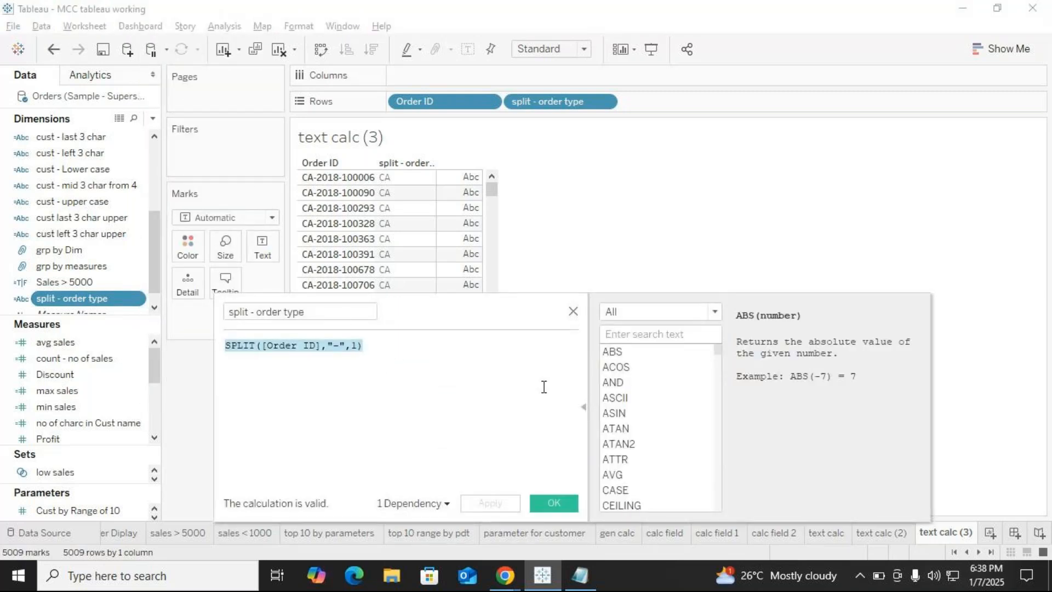
{"action": "key", "text": "ctrl+c"}
{"action": "left_click", "coordinate": [573, 313]}
Switch to Notepad and paste the formula below the Split heading, followed by a new line.
{"action": "key", "text": "alt+Tab"}
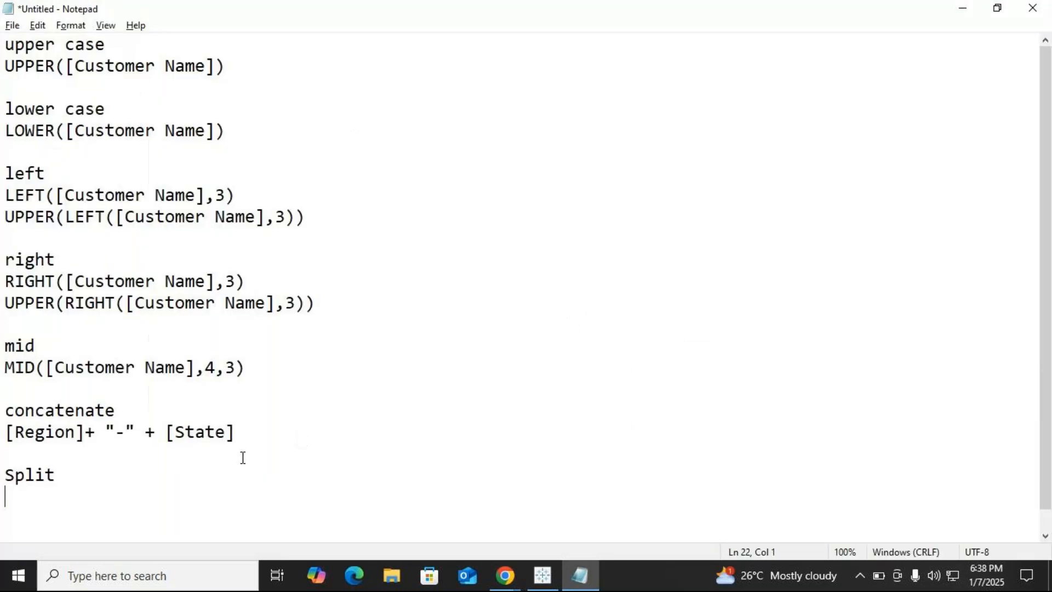
{"action": "key", "text": "ctrl+v"}
{"action": "key", "text": "Return"}
Return to Tableau and create a new calculated field named Split - order year.
{"action": "key", "text": "alt+Tab"}
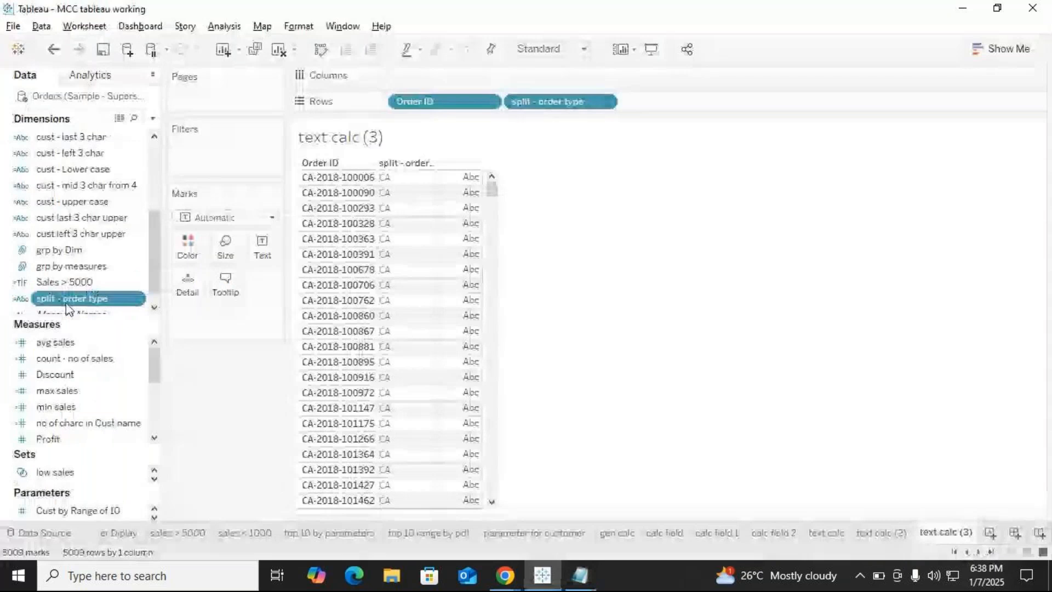
{"action": "left_click", "coordinate": [153, 119]}
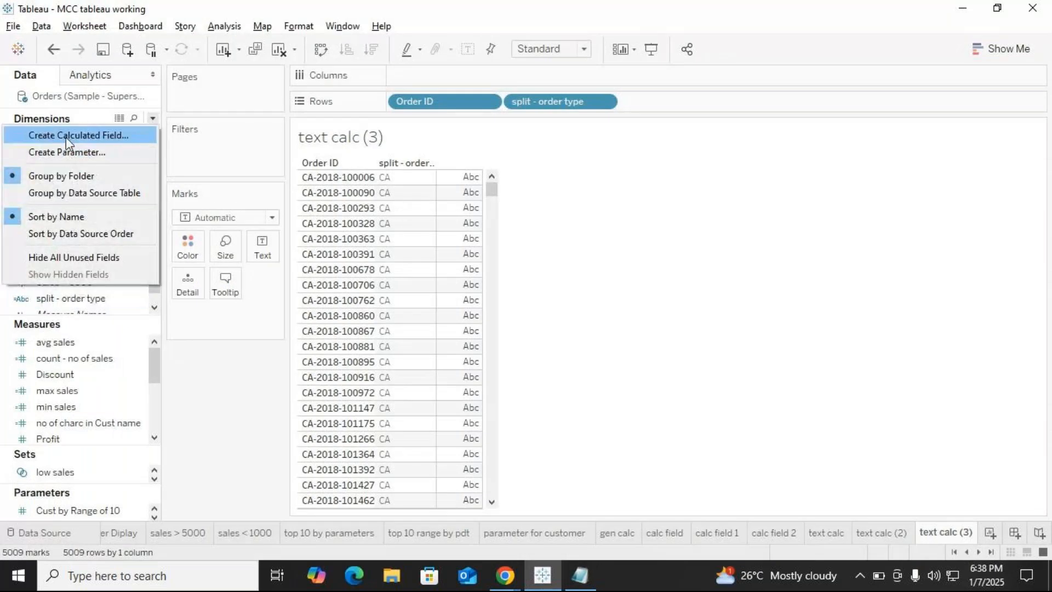
{"action": "left_click", "coordinate": [66, 137]}
{"action": "key", "text": "BackSpace"}
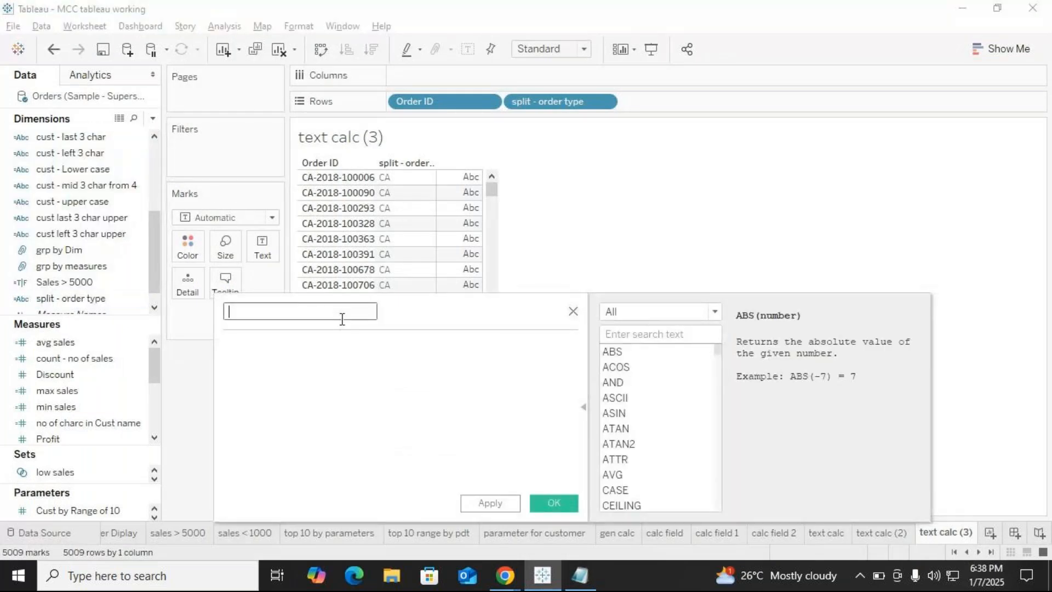
{"action": "type", "text": "Split - order year"}
{"action": "left_click", "coordinate": [331, 359]}
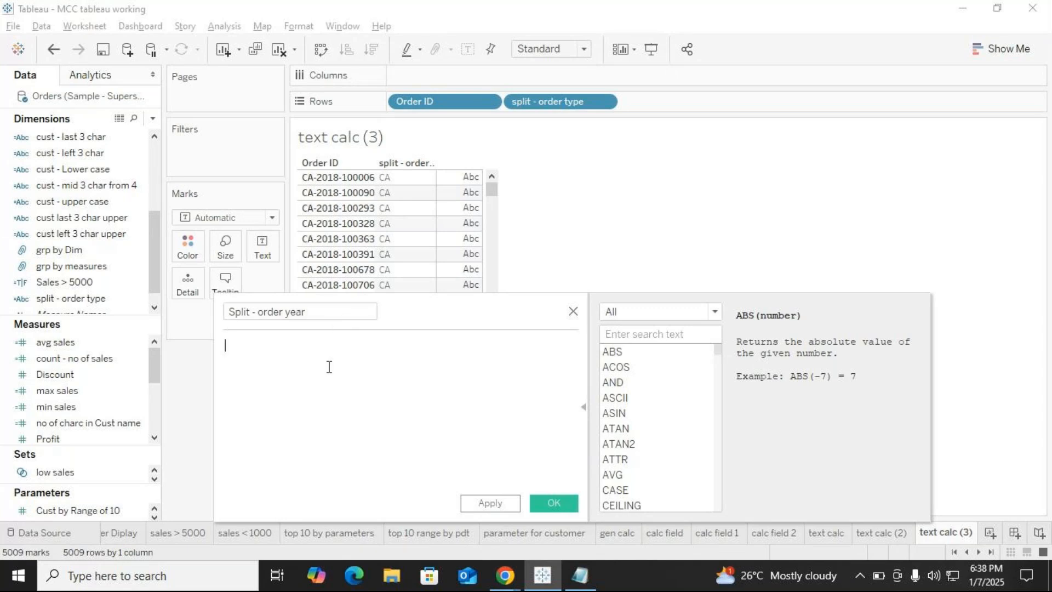
Paste the copied formula, set its token number to 2, save it and place Split - order year on Rows.
{"action": "key", "text": "ctrl+v"}
{"action": "left_click", "coordinate": [357, 346]}
{"action": "key", "text": "BackSpace"}
{"action": "type", "text": "2"}
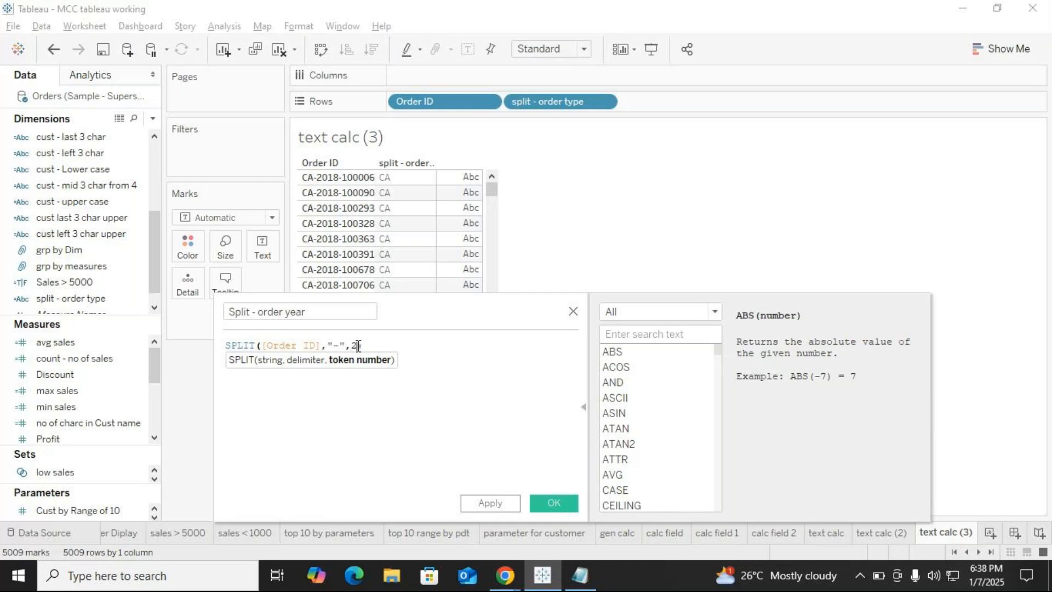
{"action": "left_click", "coordinate": [557, 505]}
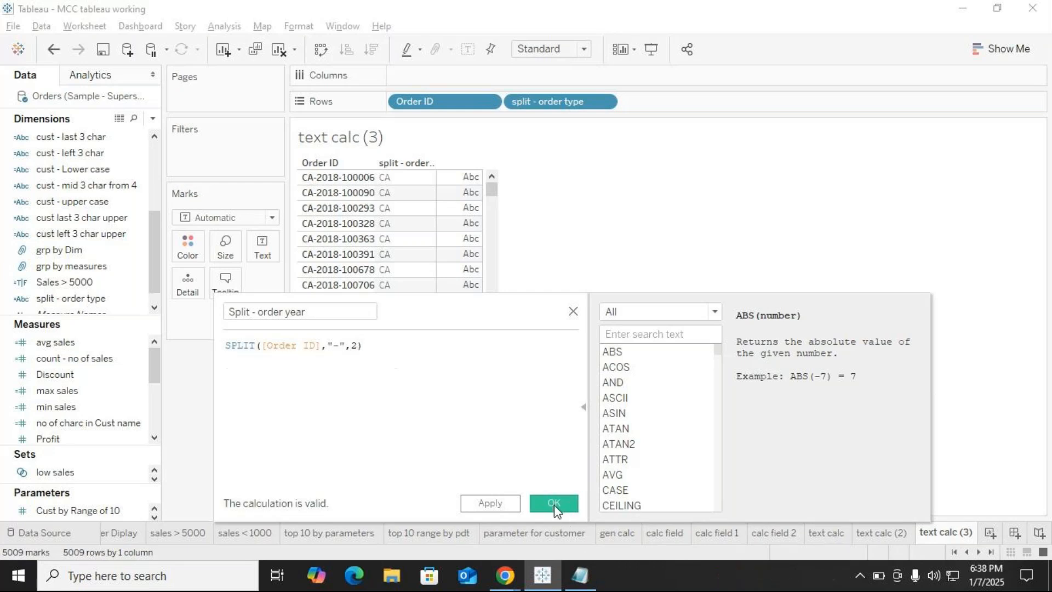
{"action": "left_click_drag", "start_coordinate": [82, 302], "coordinate": [449, 287]}
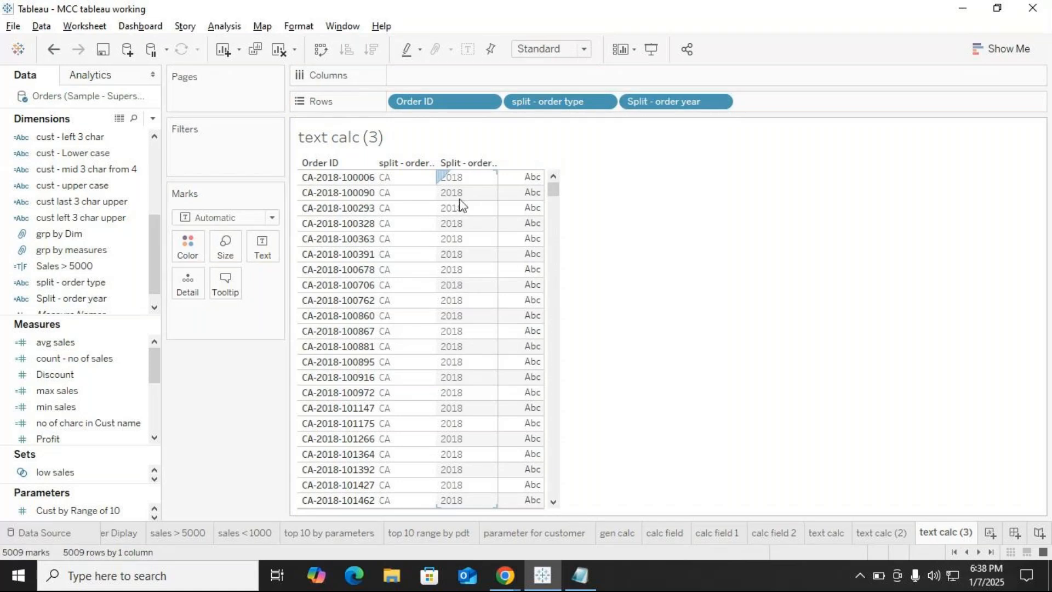
Create another calculated field and clear its default name.
{"action": "left_click", "coordinate": [153, 119]}
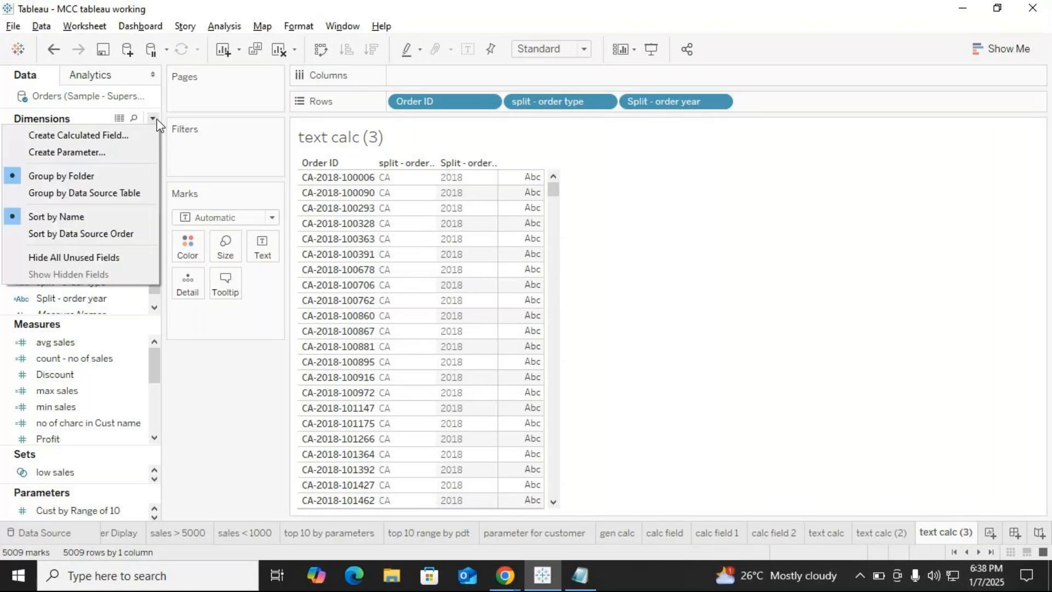
{"action": "left_click", "coordinate": [113, 136]}
{"action": "key", "text": "BackSpace"}
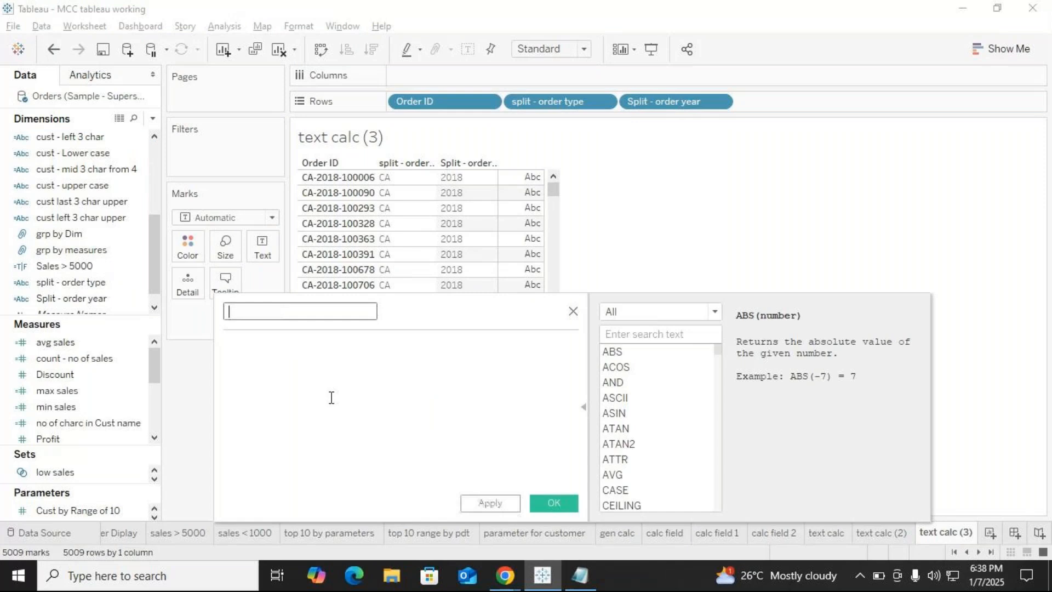
{"action": "type", "text": "Order"}
{"action": "key", "text": "BackSpace"}
{"action": "key", "text": "BackSpace"}
{"action": "key", "text": "BackSpace"}
{"action": "key", "text": "BackSpace"}
{"action": "key", "text": "BackSpace"}
Name the calculated field split - Order Number and go to its formula area.
{"action": "type", "text": "split - Ordr"}
{"action": "key", "text": "BackSpace"}
{"action": "type", "text": "er No"}
{"action": "type", "text": "mvr"}
{"action": "key", "text": "BackSpace"}
{"action": "key", "text": "BackSpace"}
{"action": "type", "text": "er"}
{"action": "left_click", "coordinate": [324, 386]}
{"action": "left_click", "coordinate": [306, 312]}
{"action": "type", "text": "b"}
{"action": "left_click", "coordinate": [276, 363]}
{"action": "type", "text": "spi"}
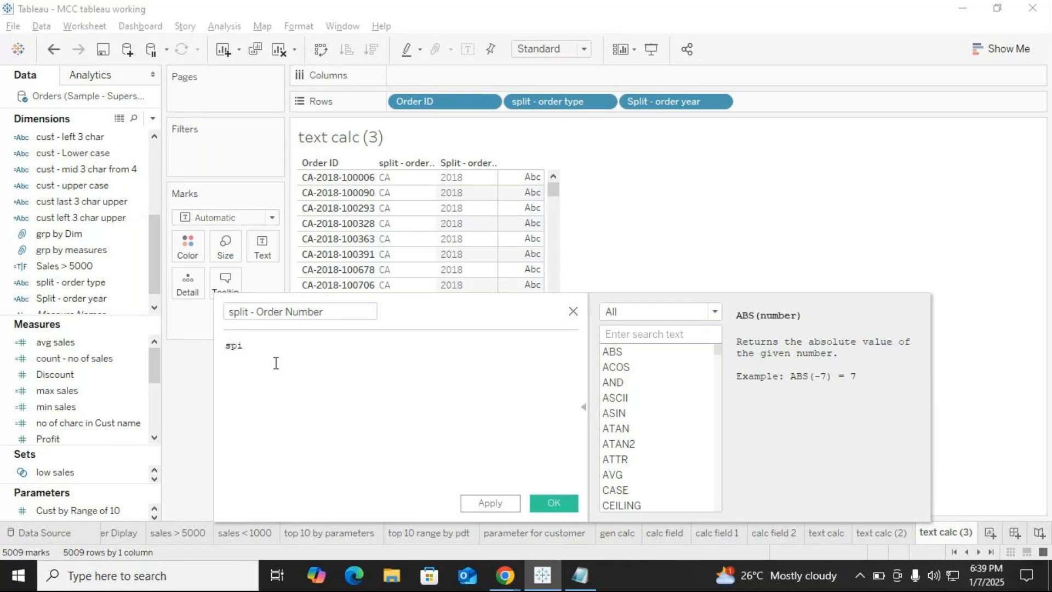
{"action": "key", "text": "BackSpace"}
{"action": "key", "text": "BackSpace"}
{"action": "key", "text": "BackSpace"}
Paste the copied SPLIT formula, set its token number to 3 and save the calculation.
{"action": "type", "text": "SPLIT([Order ID],\"-\",1"}
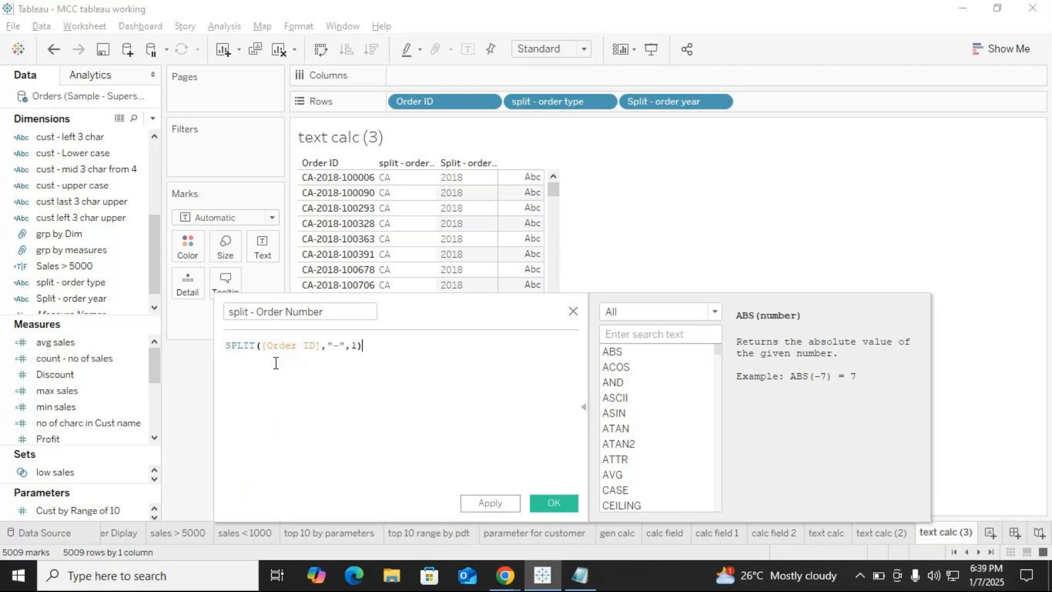
{"action": "left_click", "coordinate": [358, 348]}
{"action": "key", "text": "BackSpace"}
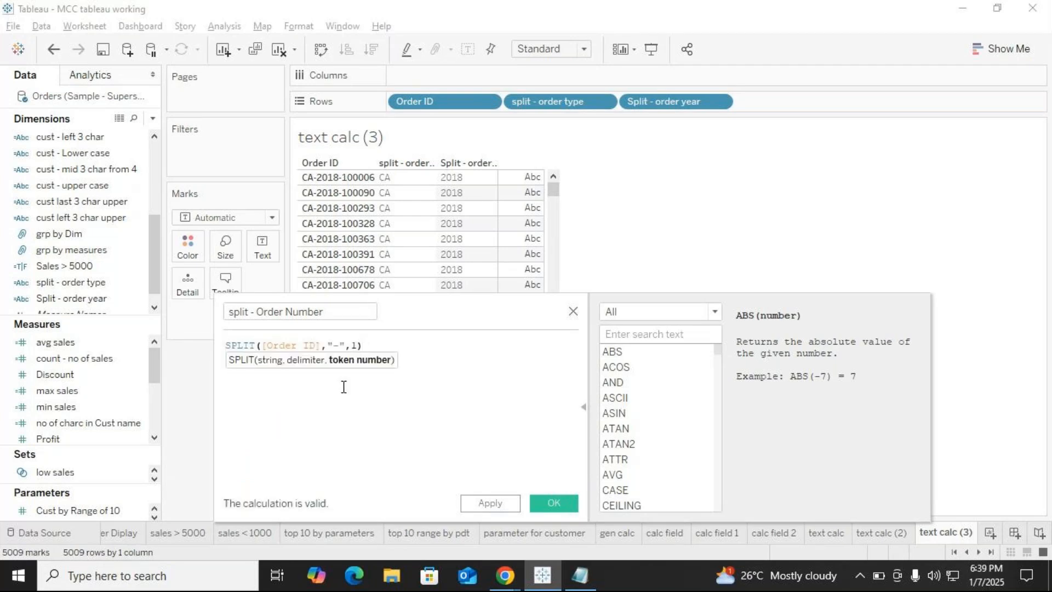
{"action": "type", "text": "3"}
{"action": "left_click", "coordinate": [542, 502]}
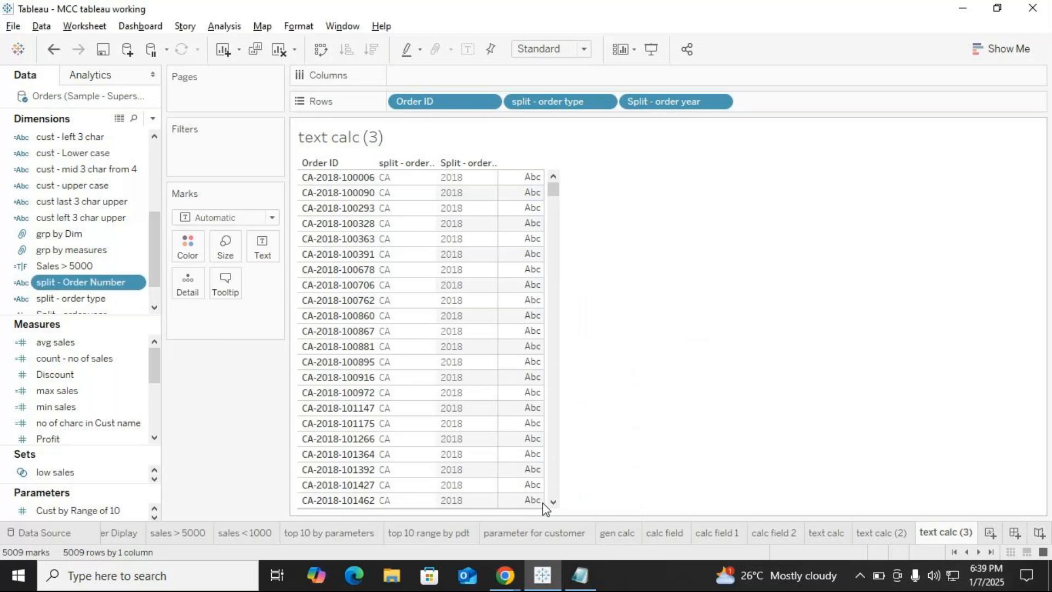
Switch to Notepad and paste SPLIT([Order ID],"-",1) once more on the line below the first Split formula.
{"action": "left_click", "coordinate": [580, 575]}
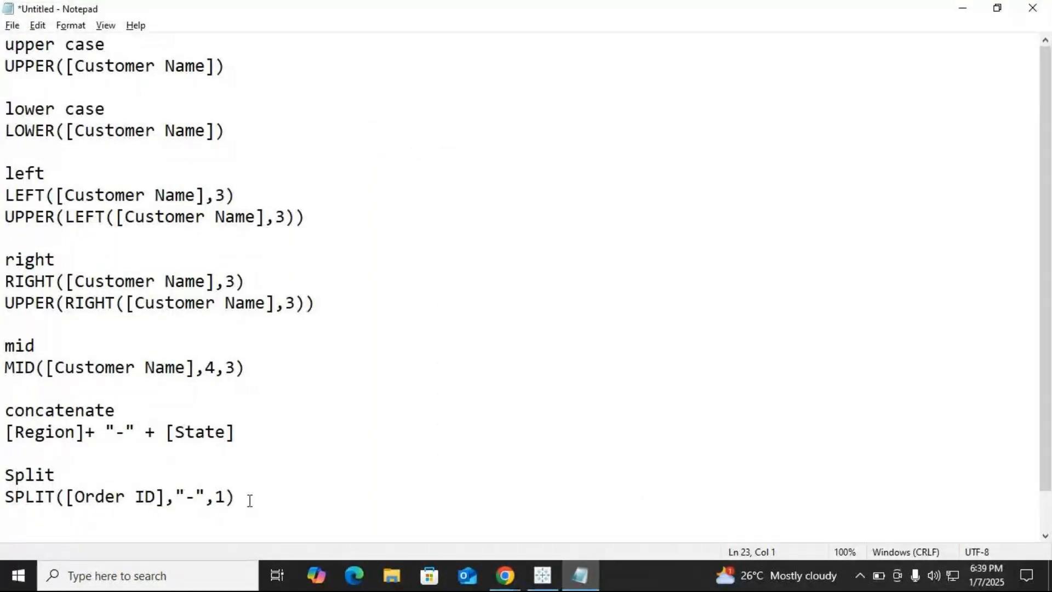
{"action": "type", "text": "SPLIT([Order ID],\"-\",1)"}
{"action": "type", "text": "SPLIT([Order ID],\"-\",1)"}
{"action": "key", "text": "BackSpace"}
{"action": "key", "text": "BackSpace"}
{"action": "key", "text": "BackSpace"}
{"action": "key", "text": "BackSpace"}
{"action": "key", "text": "BackSpace"}
{"action": "key", "text": "BackSpace"}
{"action": "key", "text": "BackSpace"}
{"action": "key", "text": "BackSpace"}
{"action": "key", "text": "BackSpace"}
{"action": "key", "text": "BackSpace"}
{"action": "key", "text": "BackSpace"}
{"action": "key", "text": "BackSpace"}
{"action": "key", "text": "BackSpace"}
{"action": "key", "text": "BackSpace"}
{"action": "key", "text": "BackSpace"}
{"action": "key", "text": "BackSpace"}
{"action": "key", "text": "BackSpace"}
{"action": "key", "text": "BackSpace"}
{"action": "key", "text": "BackSpace"}
{"action": "key", "text": "BackSpace"}
{"action": "key", "text": "BackSpace"}
{"action": "key", "text": "BackSpace"}
{"action": "key", "text": "BackSpace"}
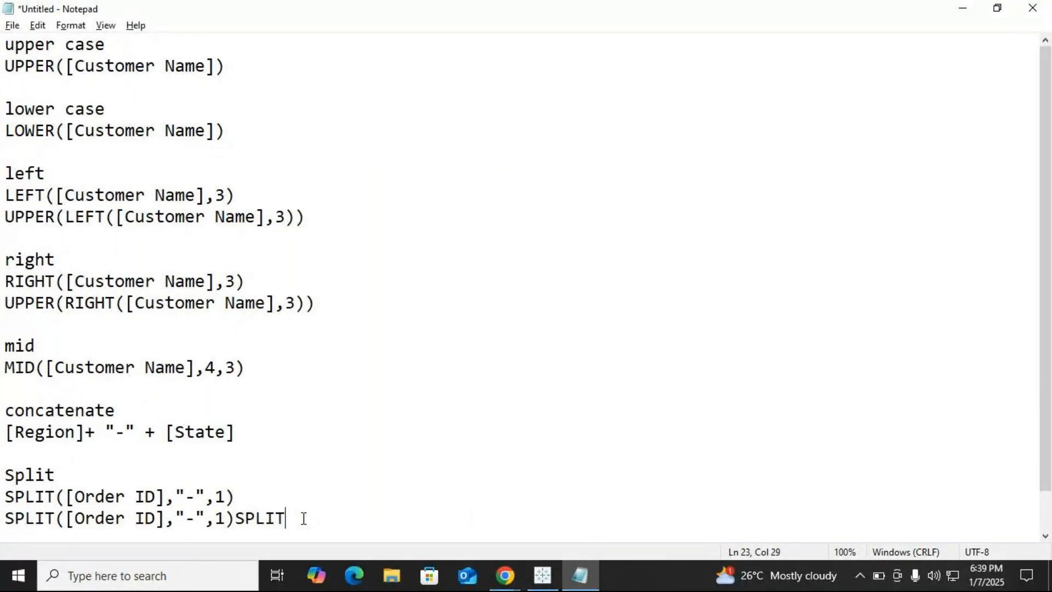
Complete the Split notes with SPLIT([Order ID],"-",2) and SPLIT([Order ID],"-",3) on separate lines, followed by a blank line.
{"action": "key", "text": "Return"}
{"action": "type", "text": "SPLIT([Order ID],\"-\",1)"}
{"action": "double_click", "coordinate": [223, 498]}
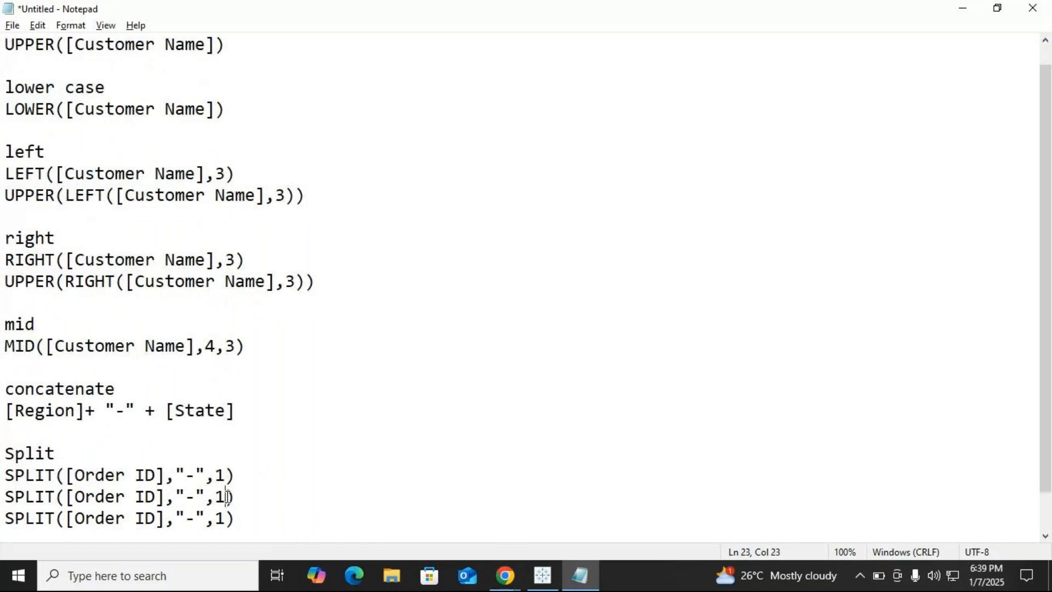
{"action": "type", "text": "2"}
{"action": "left_click", "coordinate": [225, 518]}
{"action": "double_click", "coordinate": [225, 518]}
{"action": "type", "text": "3"}
{"action": "scroll", "coordinate": [477, 425], "scroll_direction": "down", "scroll_amount": 1}
{"action": "left_click", "coordinate": [263, 473]}
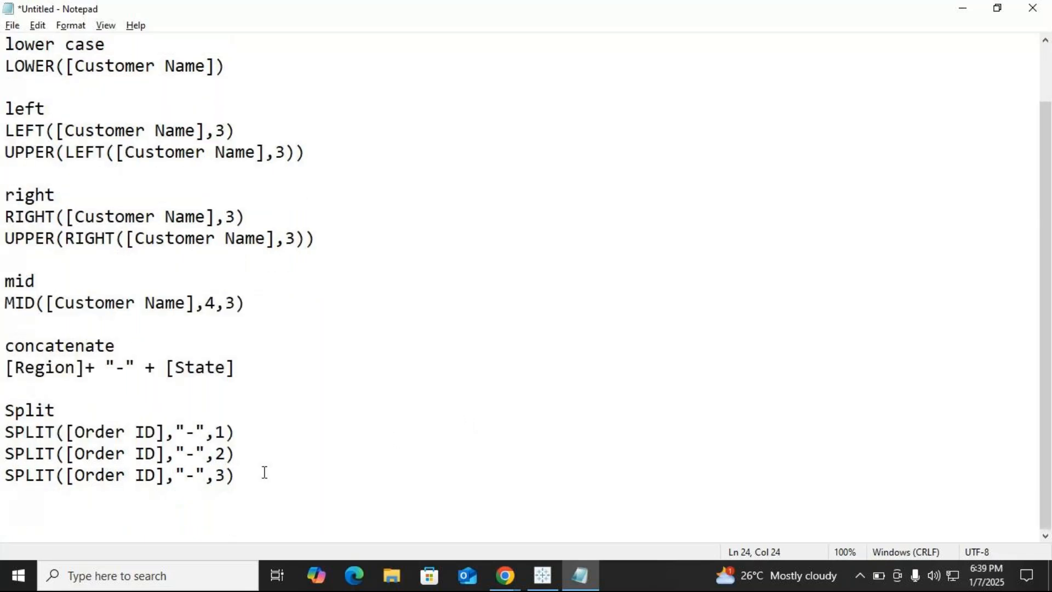
{"action": "key", "text": "Return"}
{"action": "key", "text": "Return"}
Switch to Tableau and review the split order type, year and number columns down to the end of the text calc (3) table.
{"action": "key", "text": "alt+Tab"}
{"action": "left_click_drag", "start_coordinate": [71, 298], "coordinate": [527, 281]}
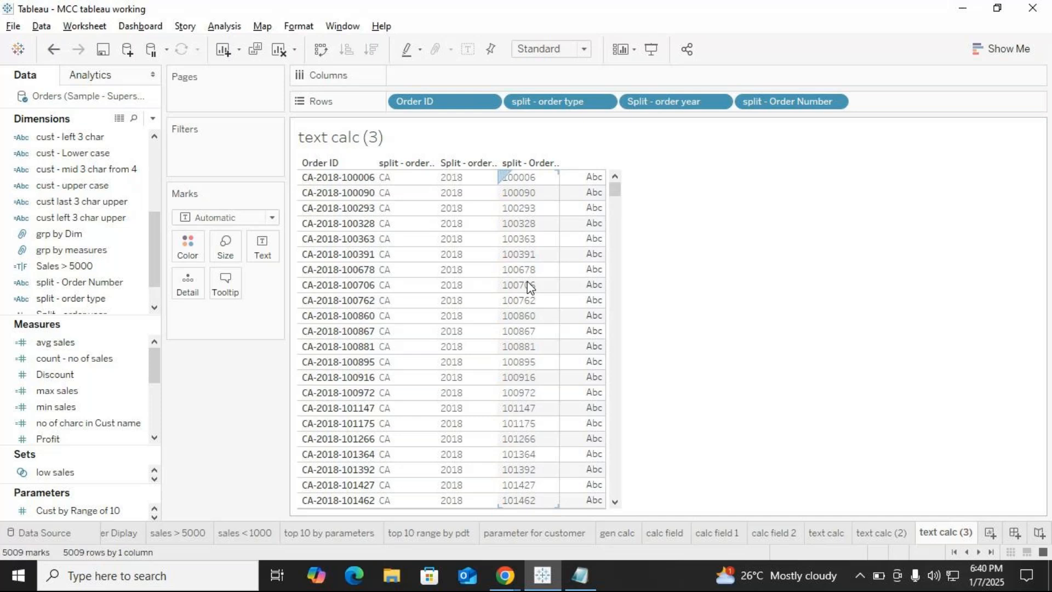
{"action": "scroll", "coordinate": [405, 363], "scroll_direction": "down", "scroll_amount": 10}
{"action": "left_click_drag", "start_coordinate": [614, 190], "coordinate": [570, 547]}
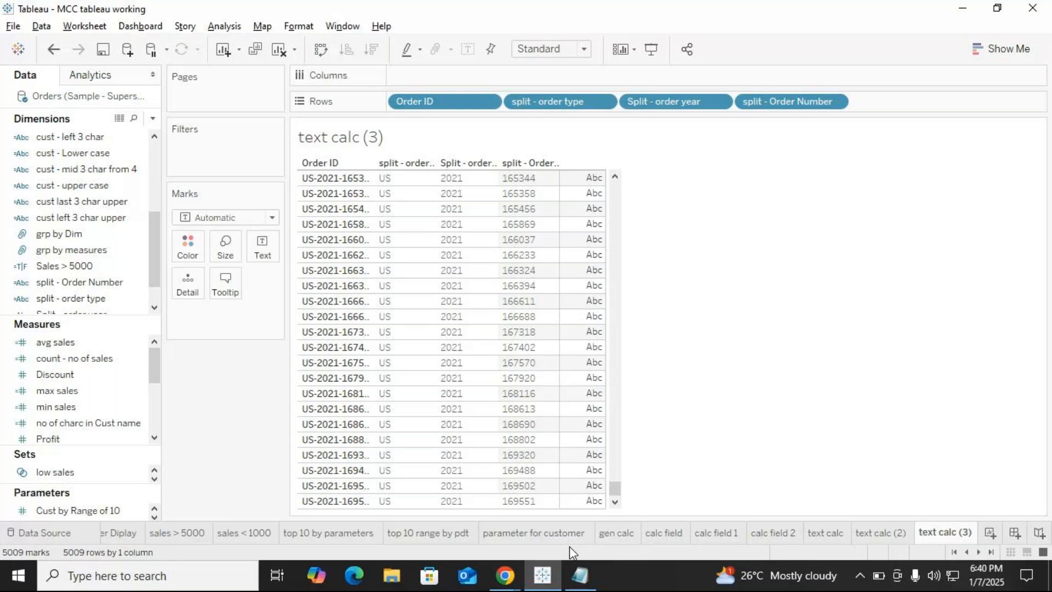
Switch to the GoTo Meeting window and mute the microphone.
{"action": "left_click", "coordinate": [544, 577]}
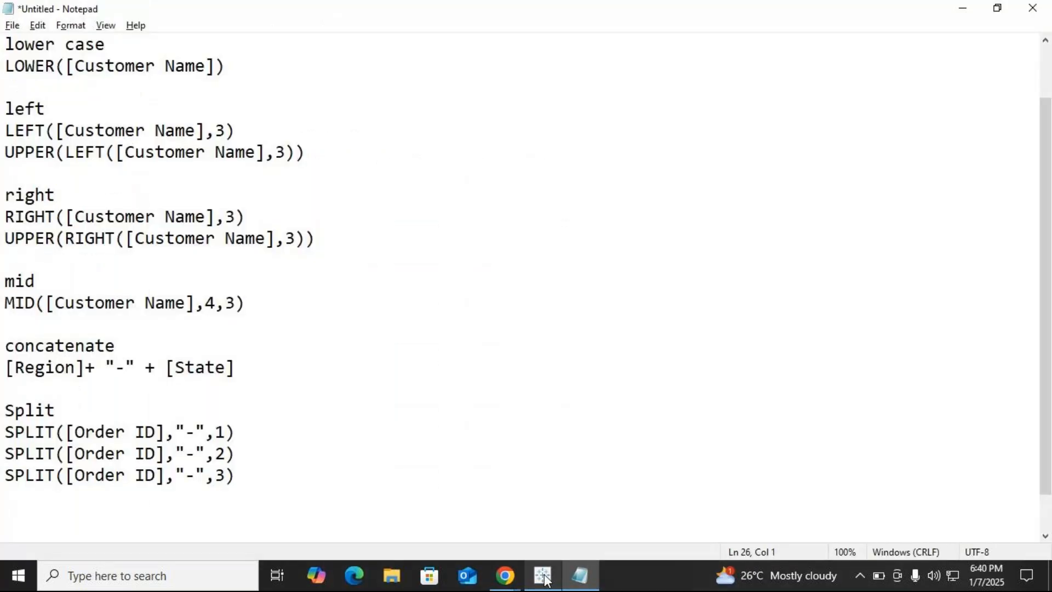
{"action": "mouse_move", "coordinate": [506, 575]}
{"action": "left_click", "coordinate": [475, 545]}
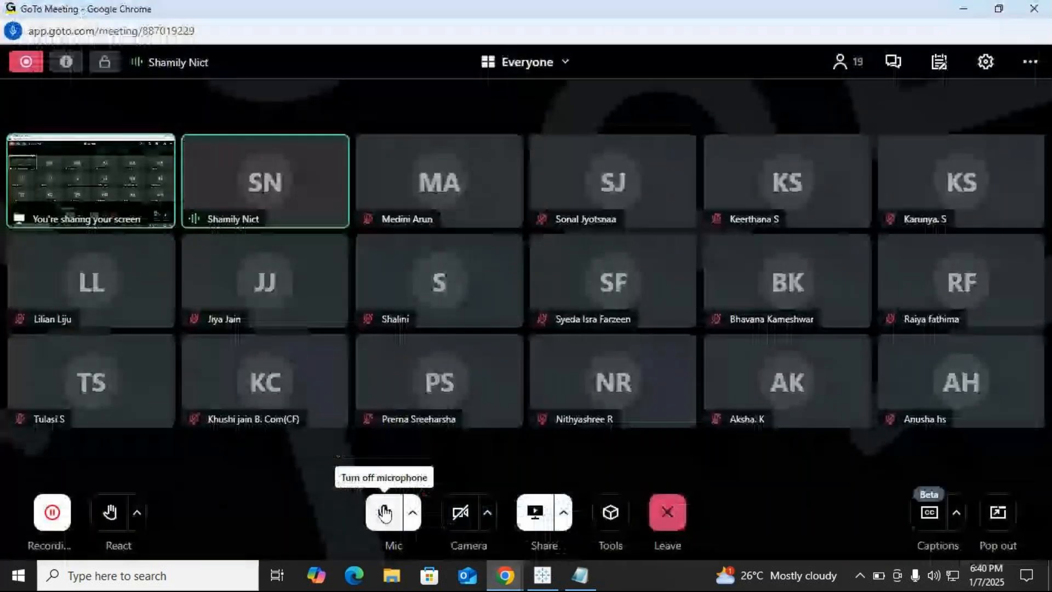
{"action": "left_click", "coordinate": [384, 512]}
Return to the GoTo Meeting window and turn the microphone back on.
{"action": "left_click", "coordinate": [573, 576]}
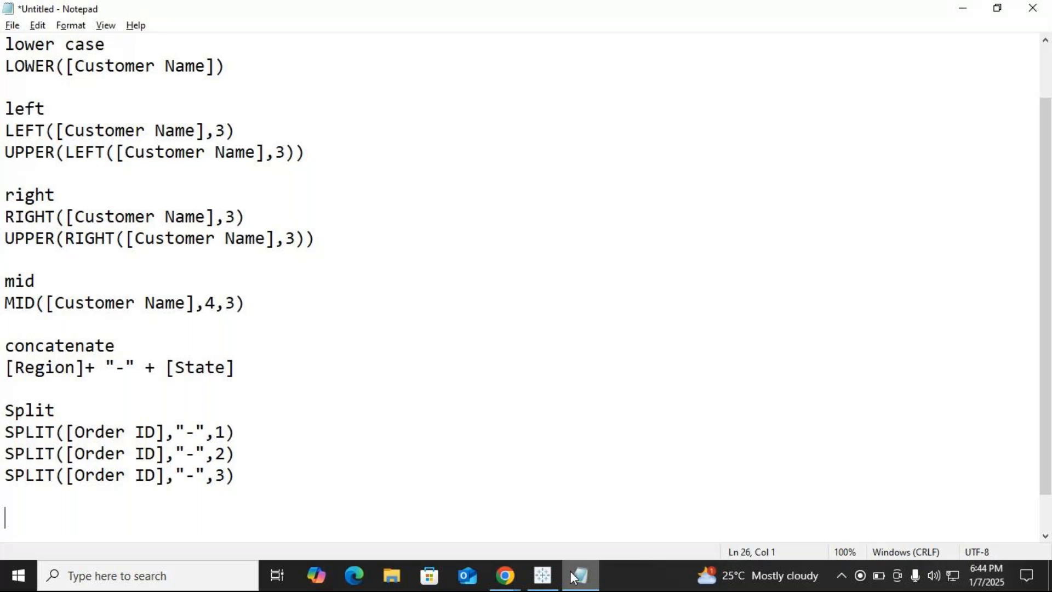
{"action": "left_click", "coordinate": [581, 578]}
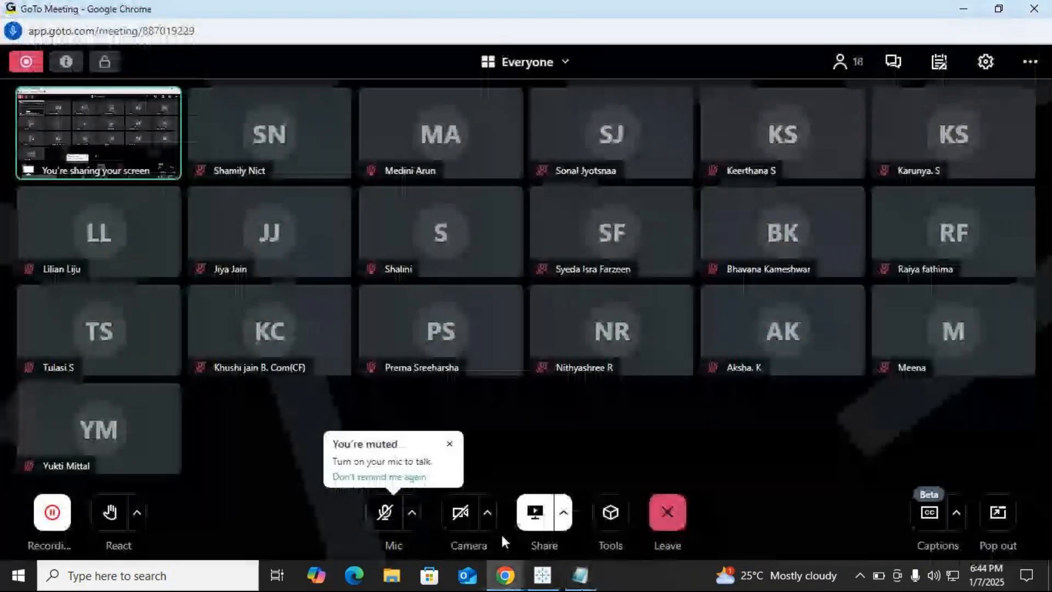
{"action": "left_click", "coordinate": [384, 512]}
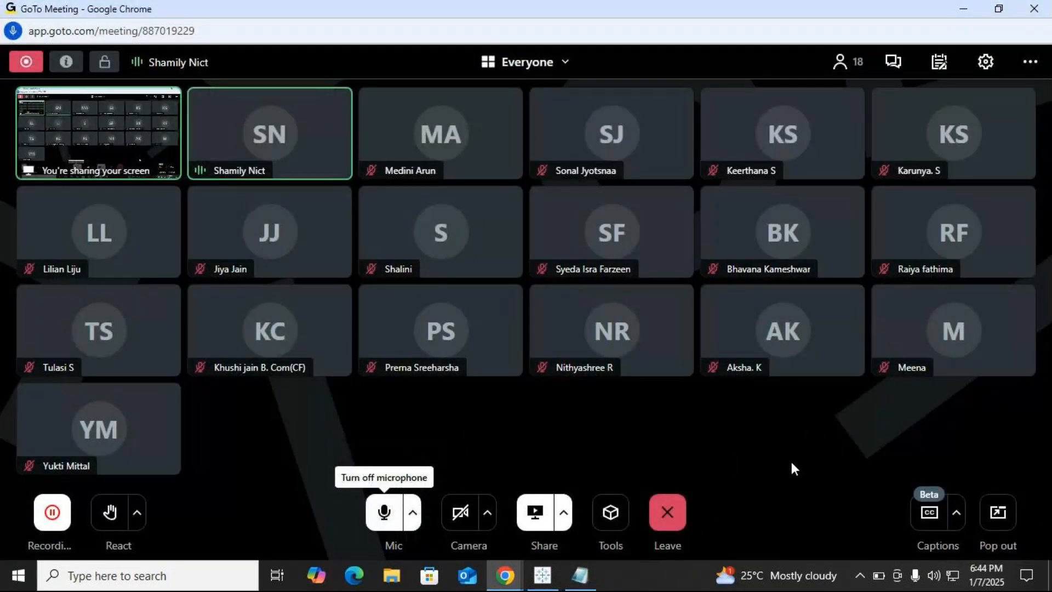
Switch to Tableau, add a new worksheet after text calc (3) and name it "date calc".
{"action": "left_click", "coordinate": [582, 578]}
{"action": "left_click", "coordinate": [544, 577]}
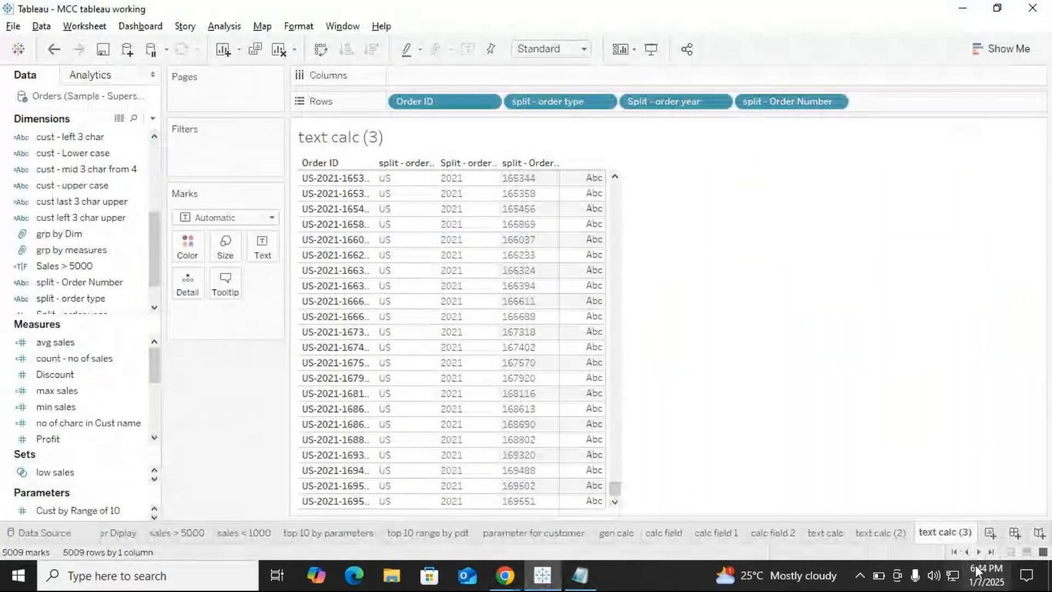
{"action": "left_click", "coordinate": [990, 533]}
{"action": "right_click", "coordinate": [945, 534]}
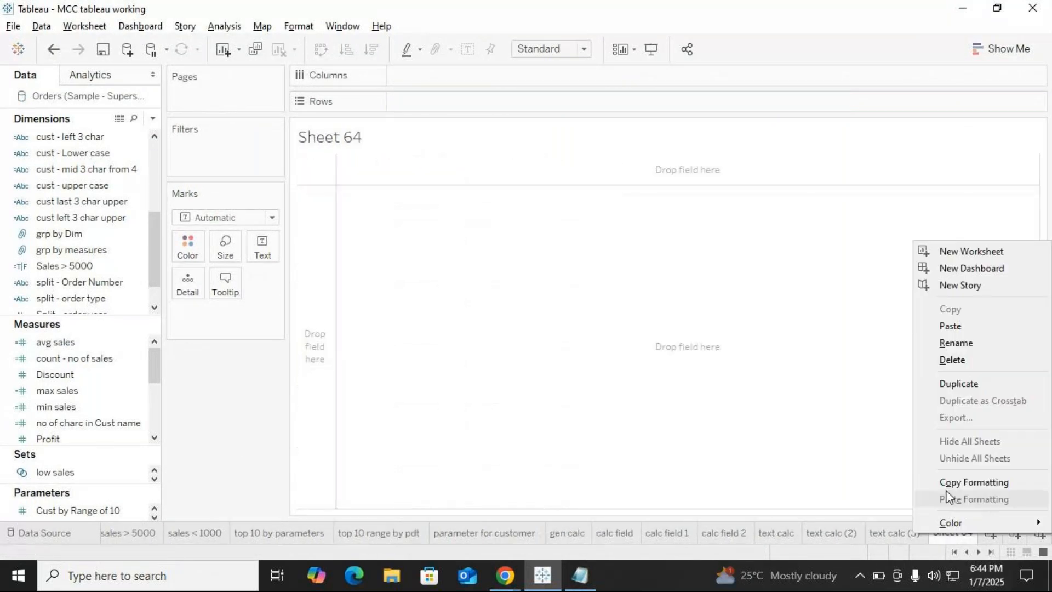
{"action": "left_click", "coordinate": [954, 345]}
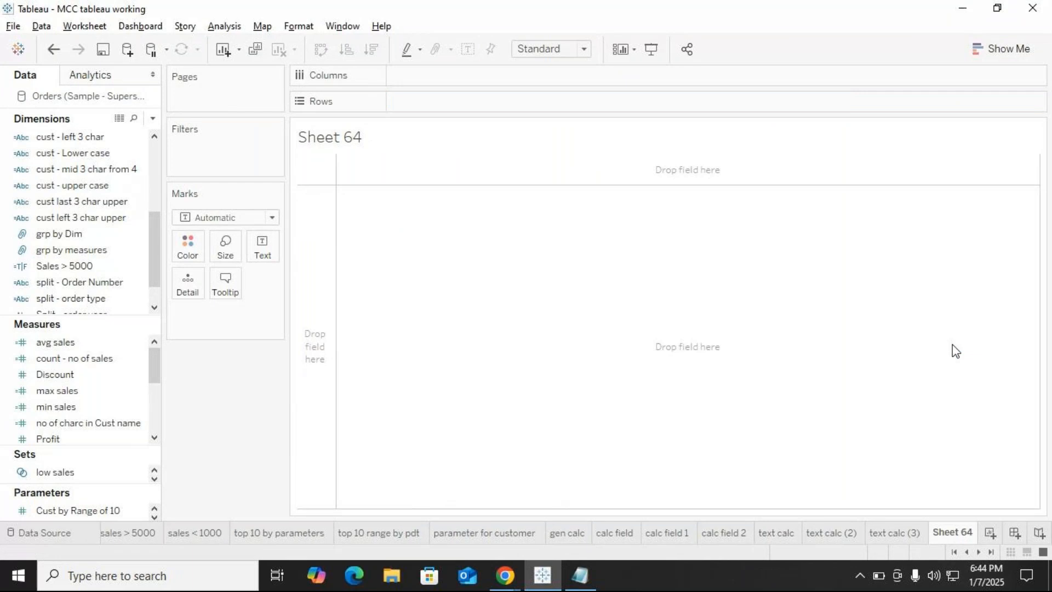
{"action": "type", "text": "date"}
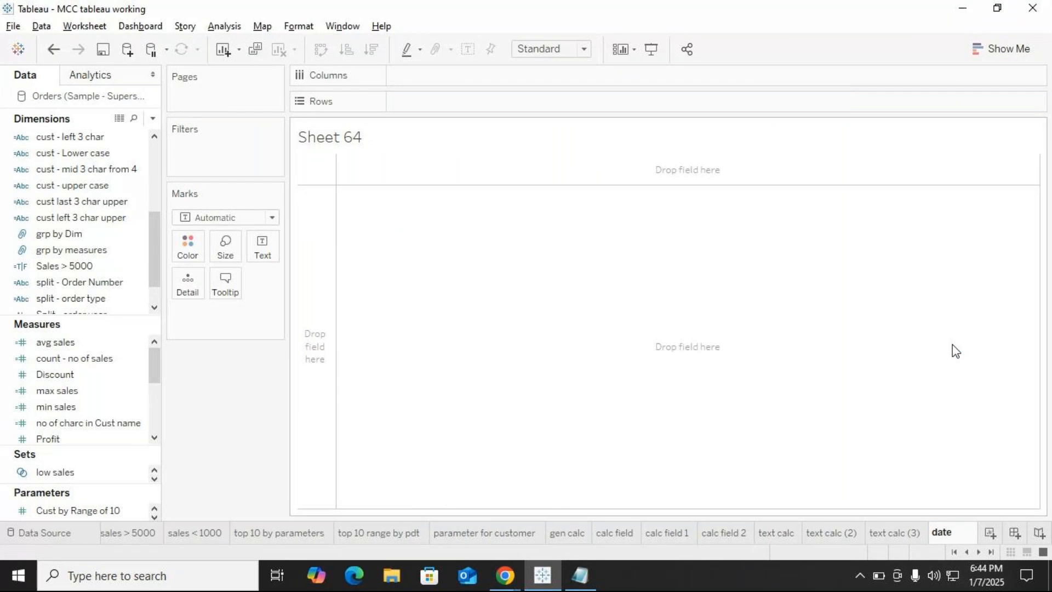
{"action": "type", "text": " calc"}
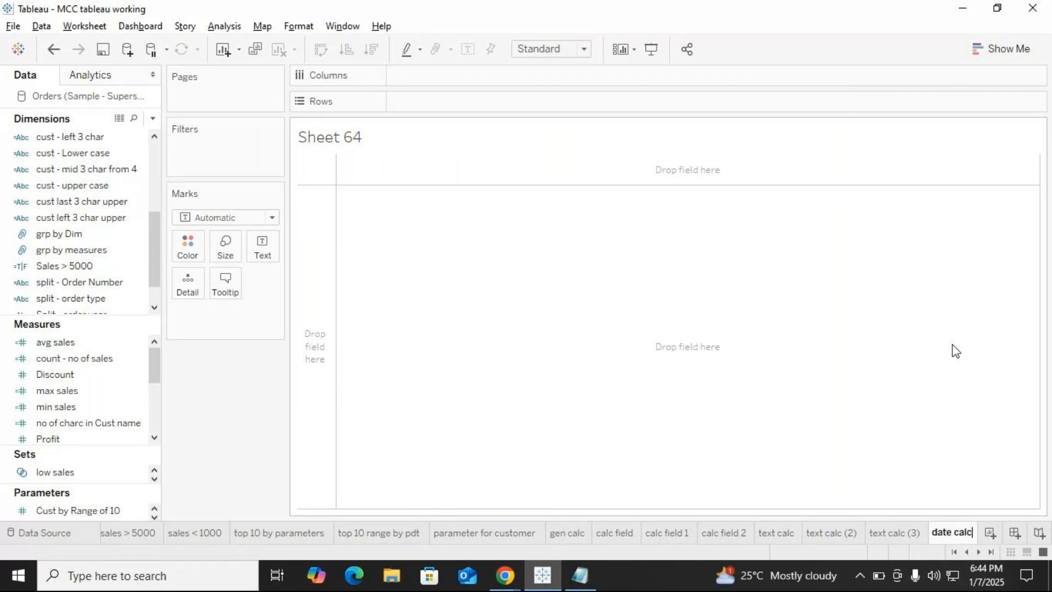
{"action": "key", "text": "Return"}
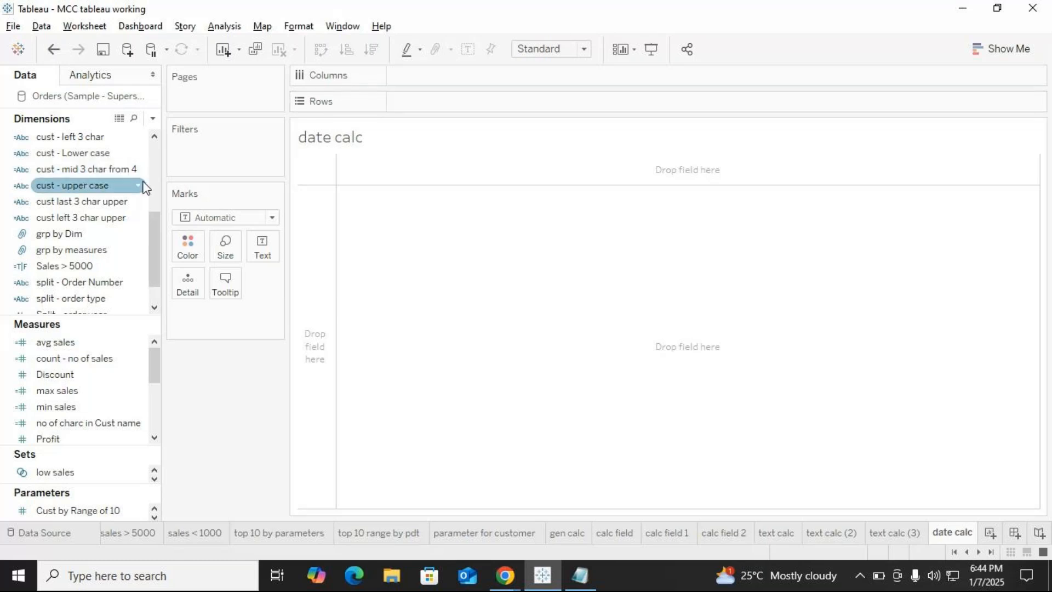
Place Order Date on Rows and set it to the full day level (May 8, 2015 format).
{"action": "scroll", "coordinate": [55, 200], "scroll_direction": "up", "scroll_amount": 5}
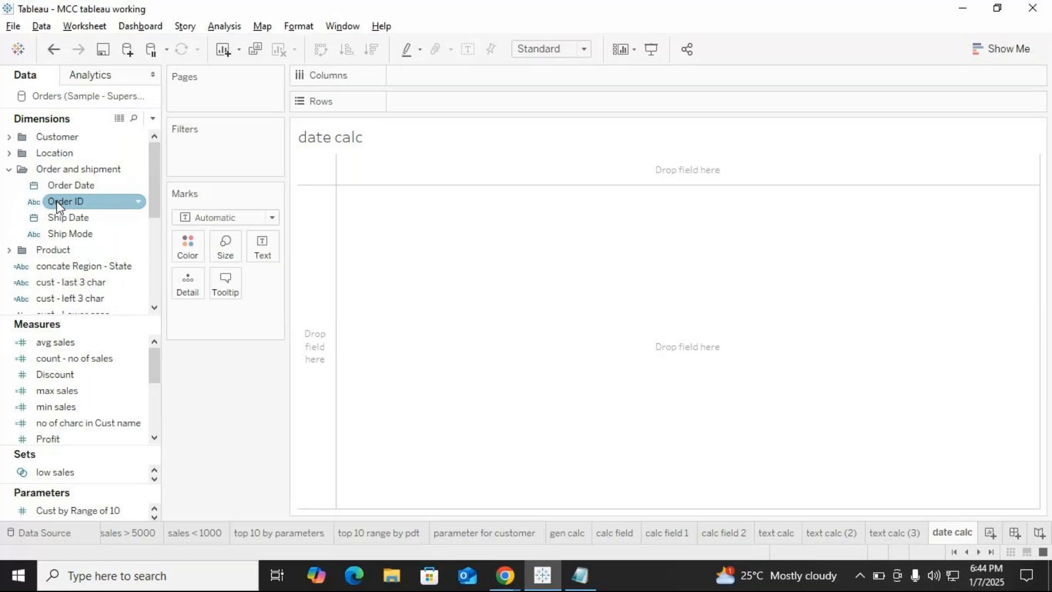
{"action": "mouse_move", "coordinate": [57, 200]}
{"action": "left_mouse_down"}
{"action": "mouse_move", "coordinate": [439, 117]}
{"action": "mouse_move", "coordinate": [449, 97]}
{"action": "left_mouse_up"}
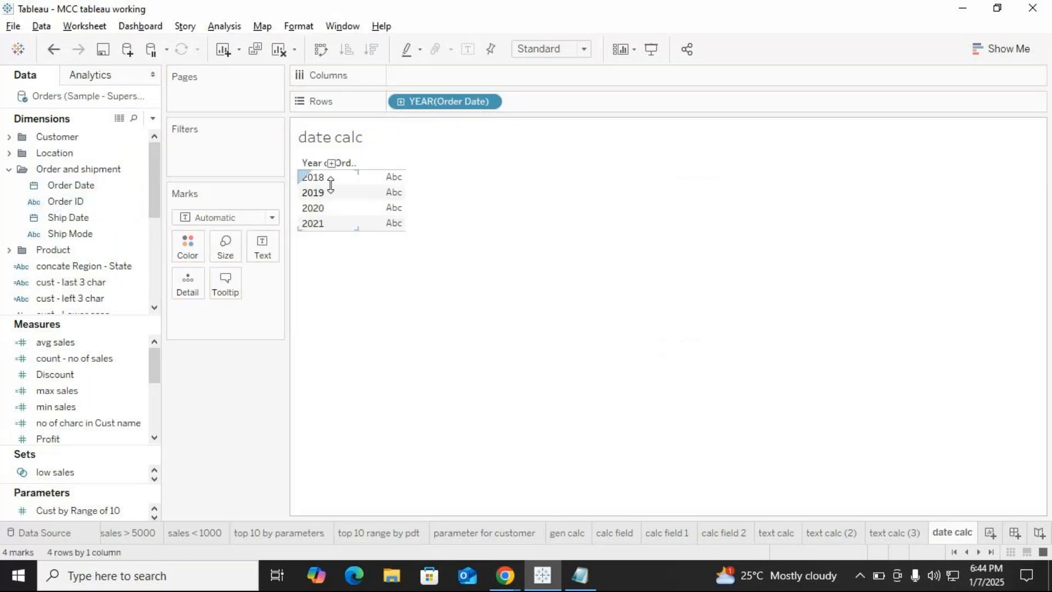
{"action": "left_click", "coordinate": [492, 101]}
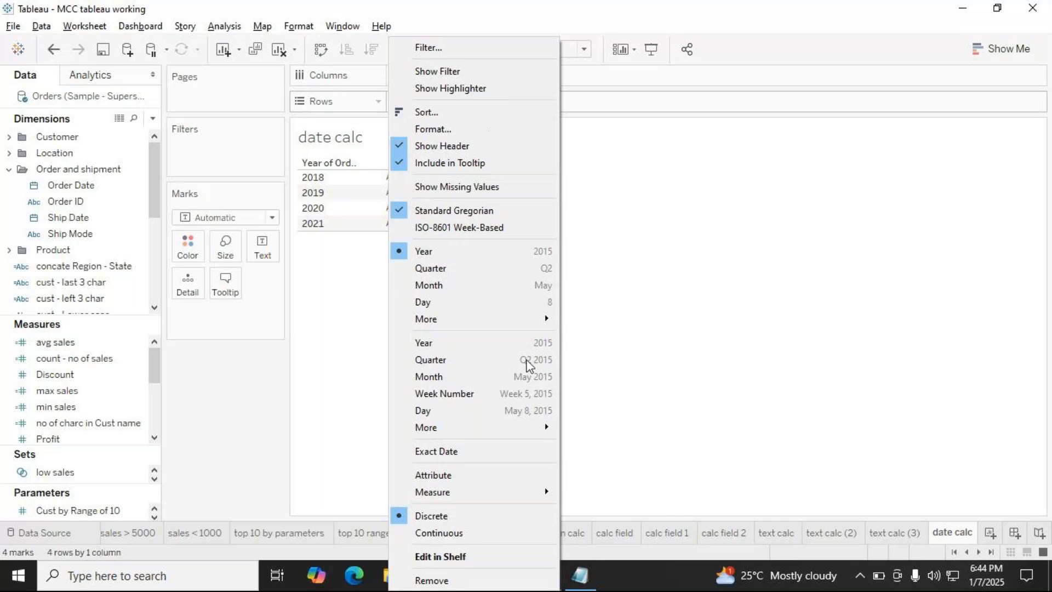
{"action": "left_click", "coordinate": [518, 417]}
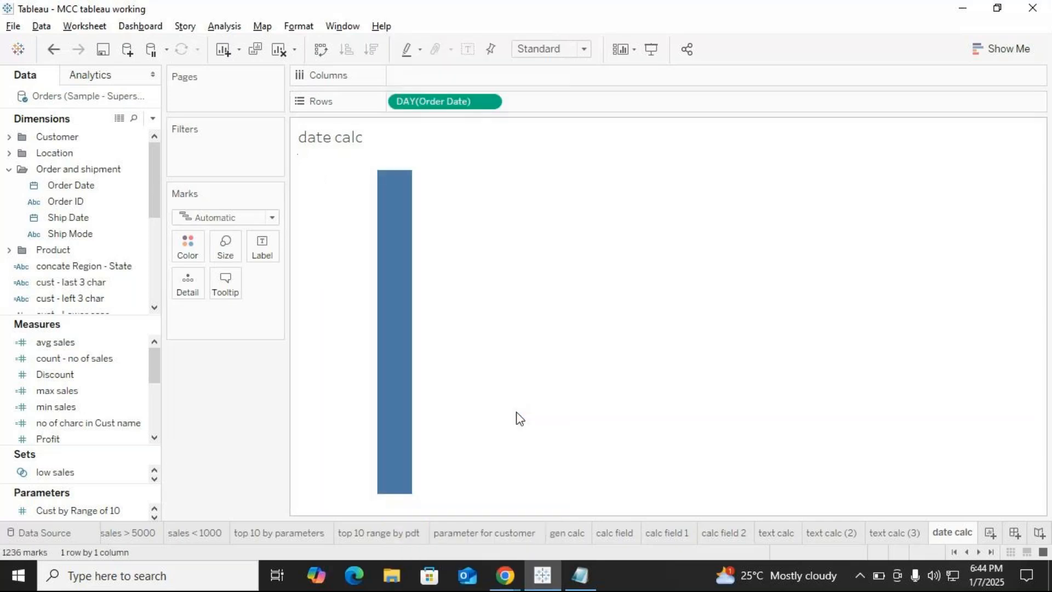
Convert the order date view to a text table and swap its axes to list the days on Rows.
{"action": "left_click", "coordinate": [1002, 50]}
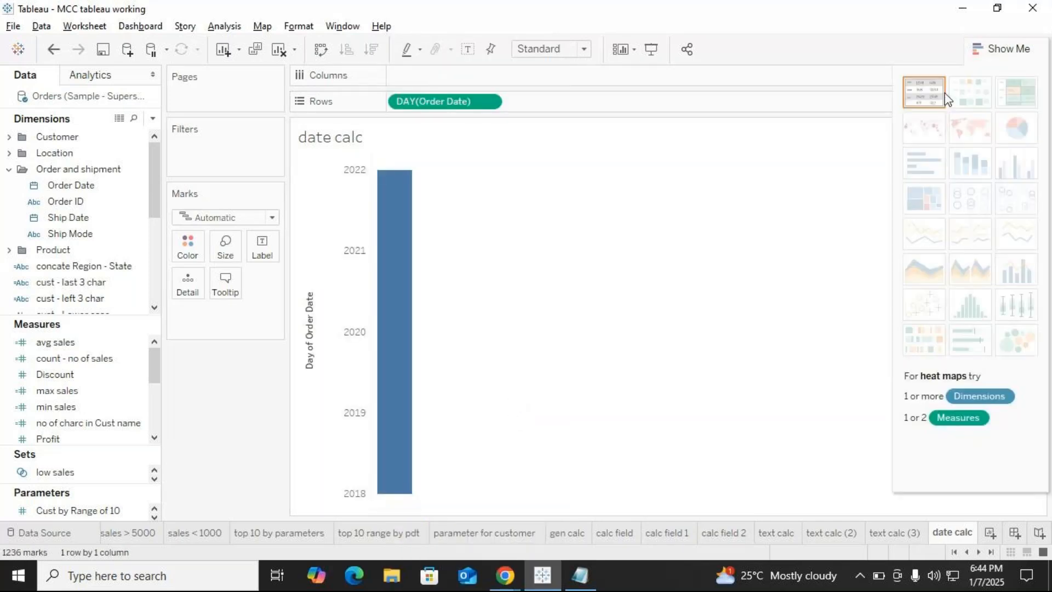
{"action": "left_click", "coordinate": [926, 87]}
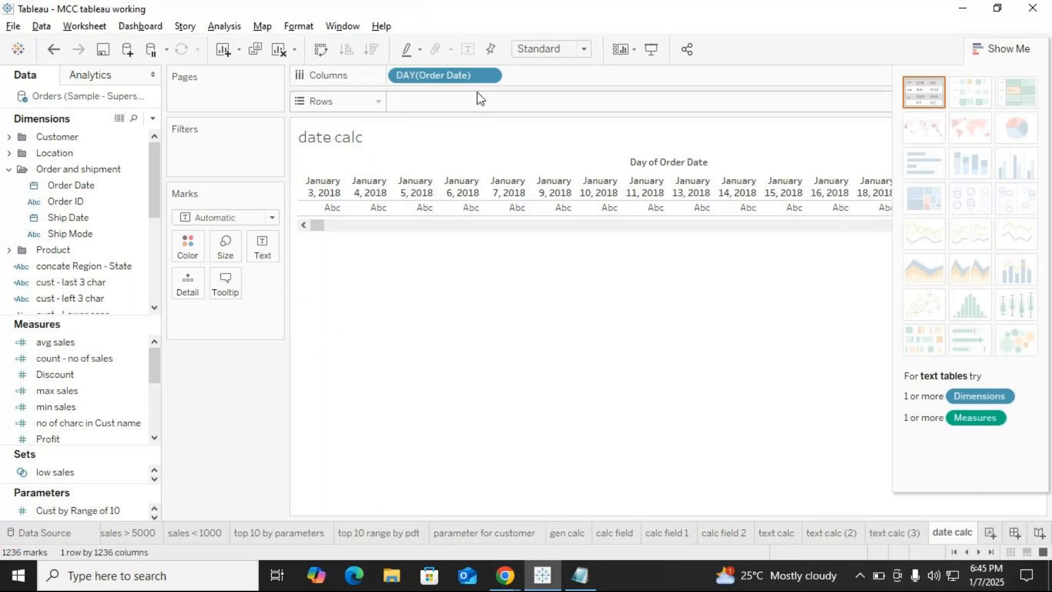
{"action": "left_click", "coordinate": [321, 50]}
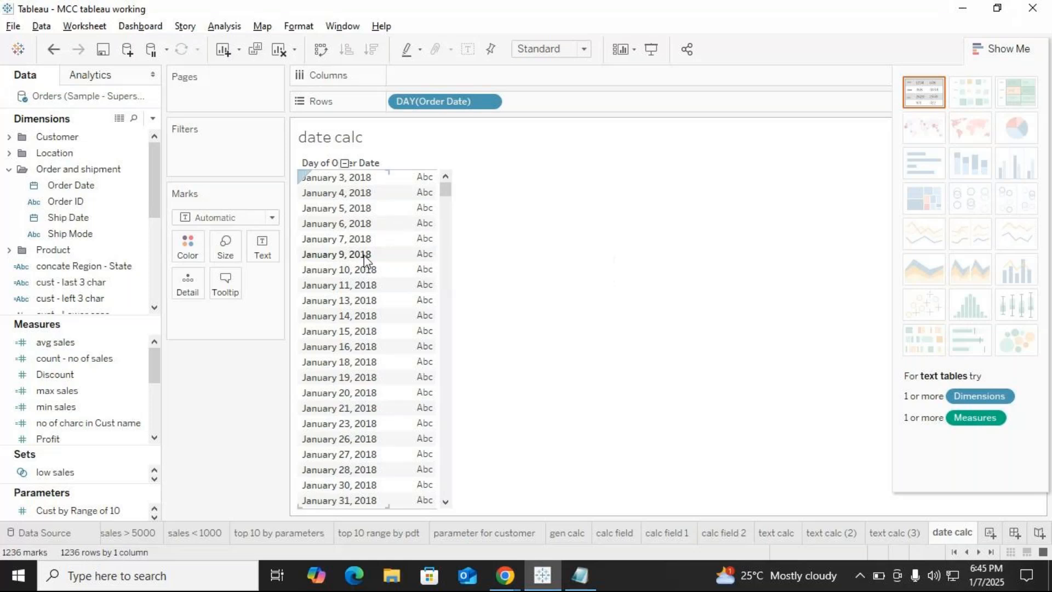
{"action": "left_click", "coordinate": [985, 49]}
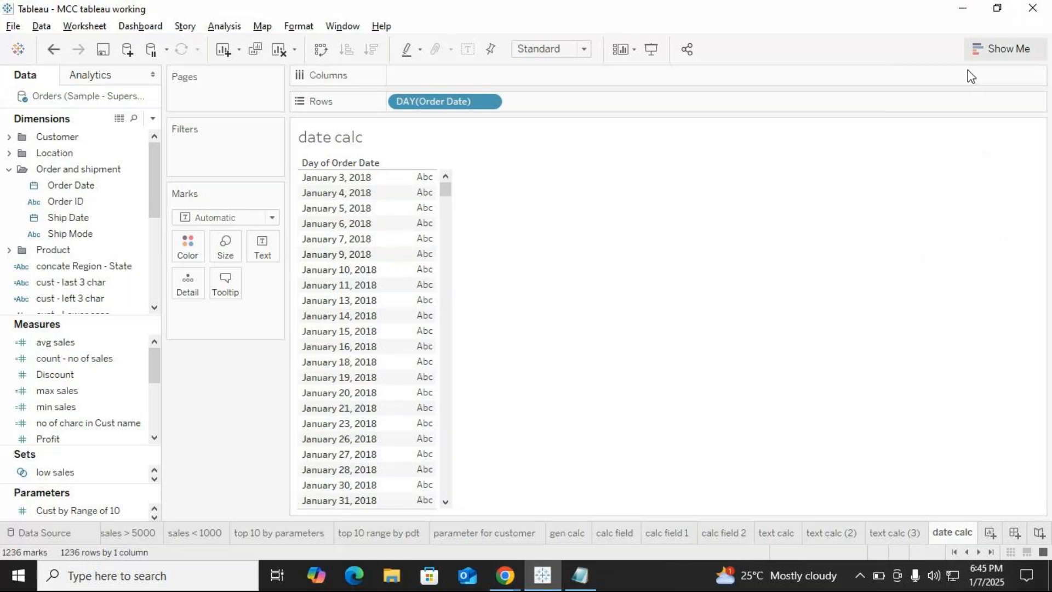
Create a new calculated field and name it "day -calc".
{"action": "left_click", "coordinate": [152, 119]}
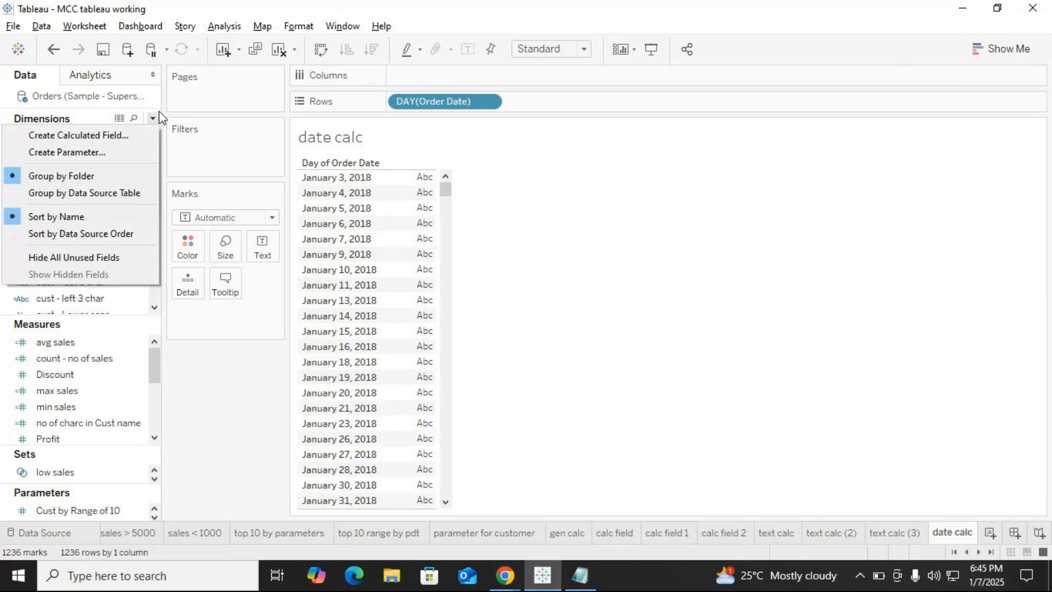
{"action": "left_click", "coordinate": [79, 136]}
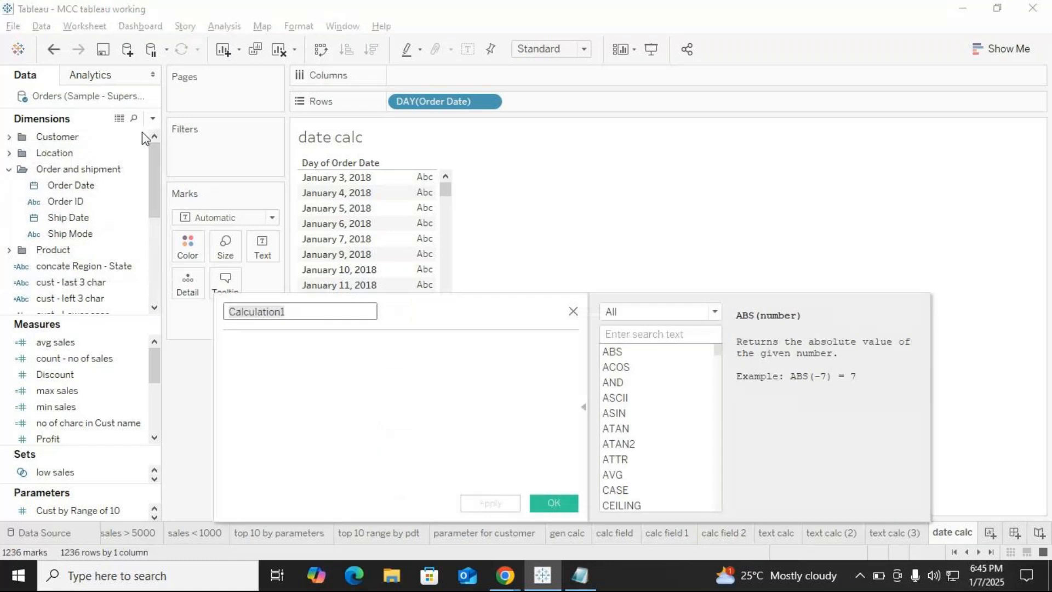
{"action": "key", "text": "BackSpace"}
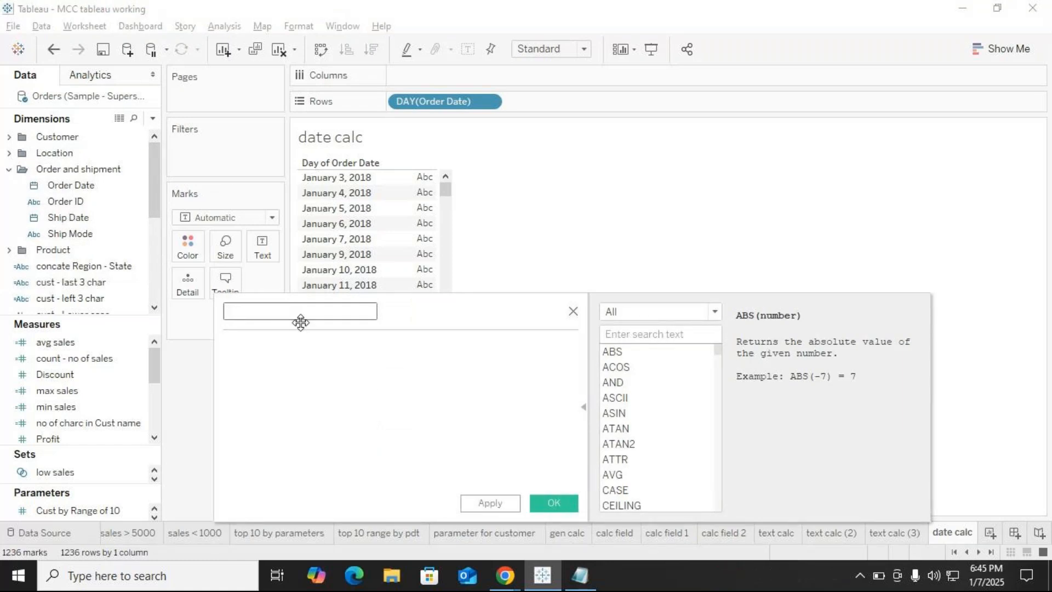
{"action": "type", "text": "ca"}
{"action": "key", "text": "BackSpace"}
{"action": "key", "text": "BackSpace"}
{"action": "type", "text": "day"}
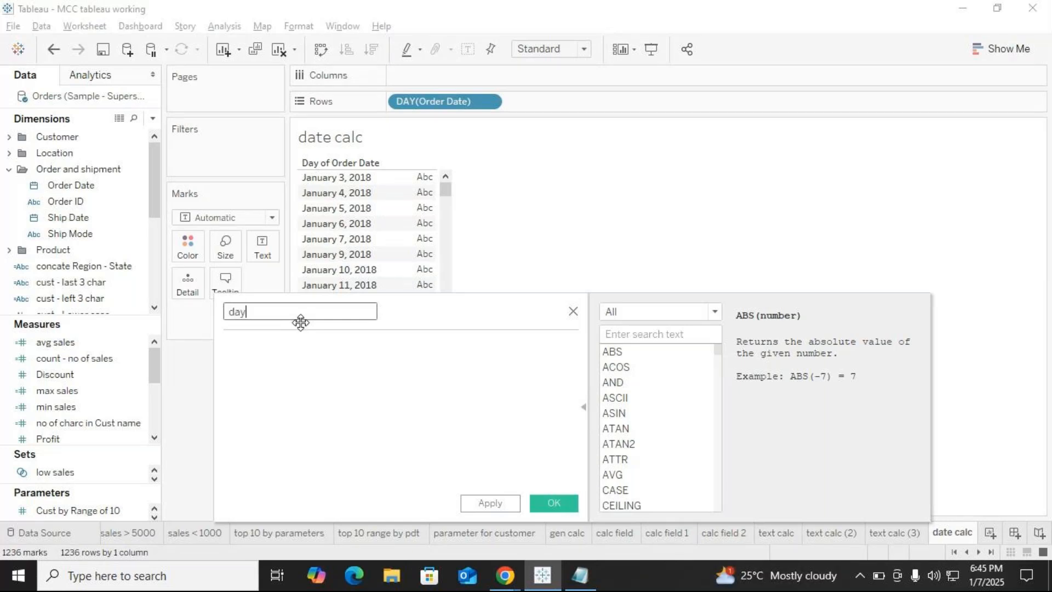
{"action": "type", "text": " -cal"}
{"action": "type", "text": "c"}
{"action": "type", "text": "day"}
{"action": "key", "text": "BackSpace"}
Define the calculation as DAY([Order Date]) and save the field.
{"action": "left_click", "coordinate": [275, 360]}
{"action": "type", "text": "day"}
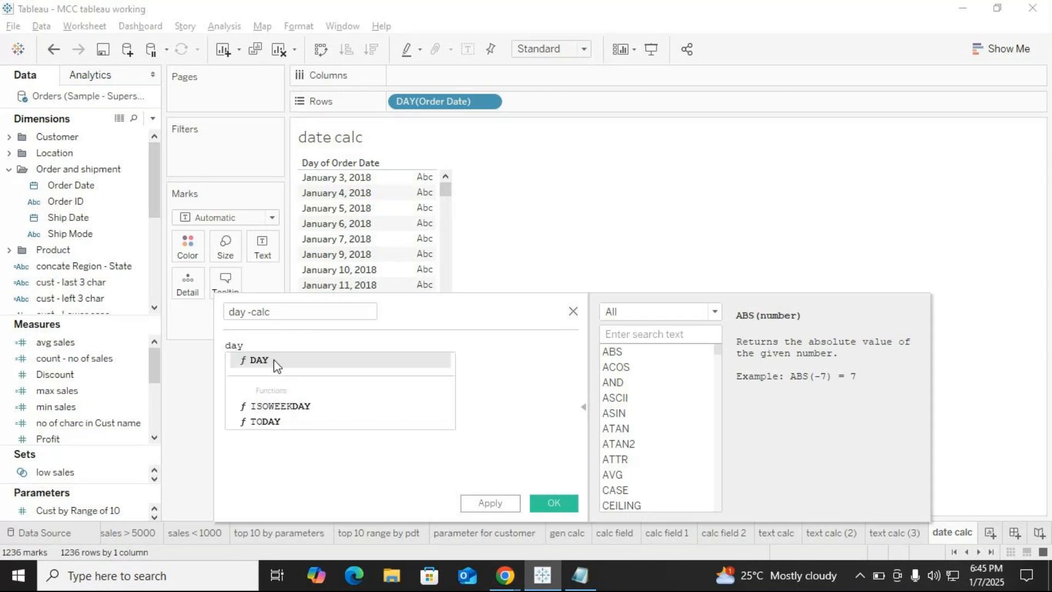
{"action": "left_click", "coordinate": [275, 364]}
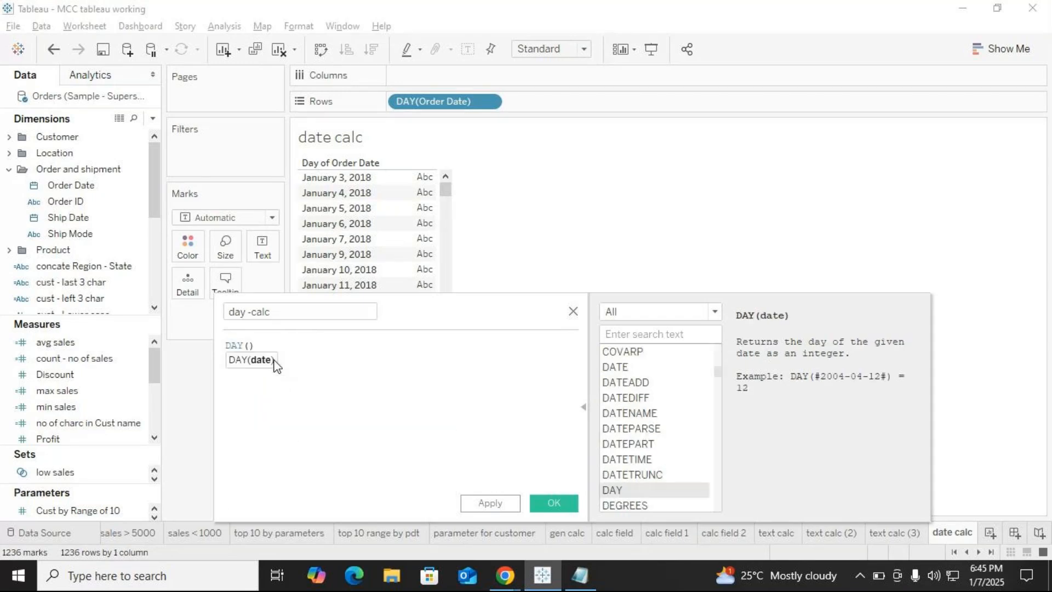
{"action": "type", "text": "order"}
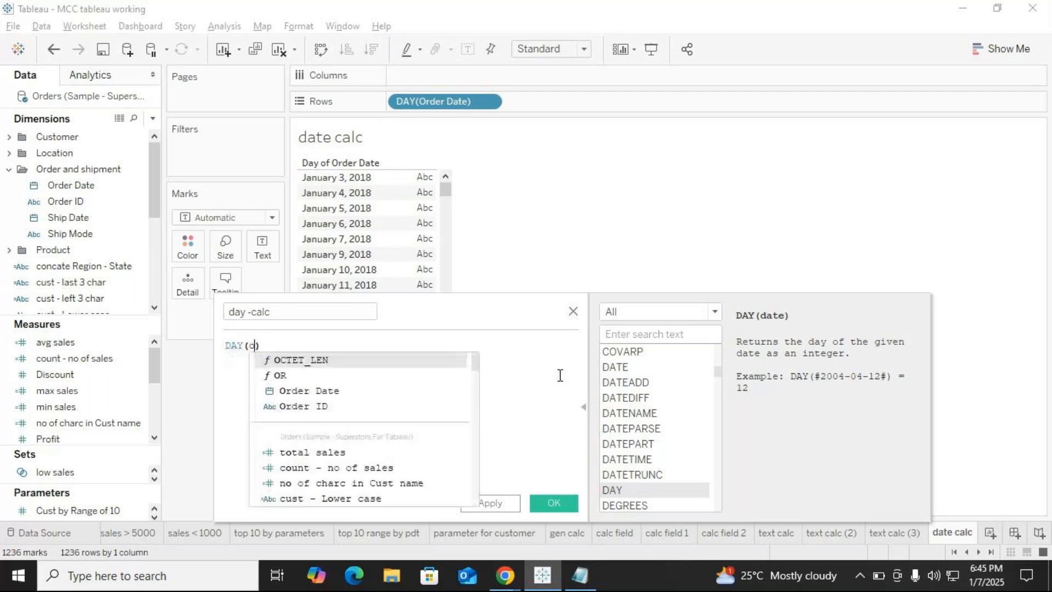
{"action": "key", "text": "Down"}
{"action": "key", "text": "Down"}
{"action": "key", "text": "Down"}
{"action": "key", "text": "Down"}
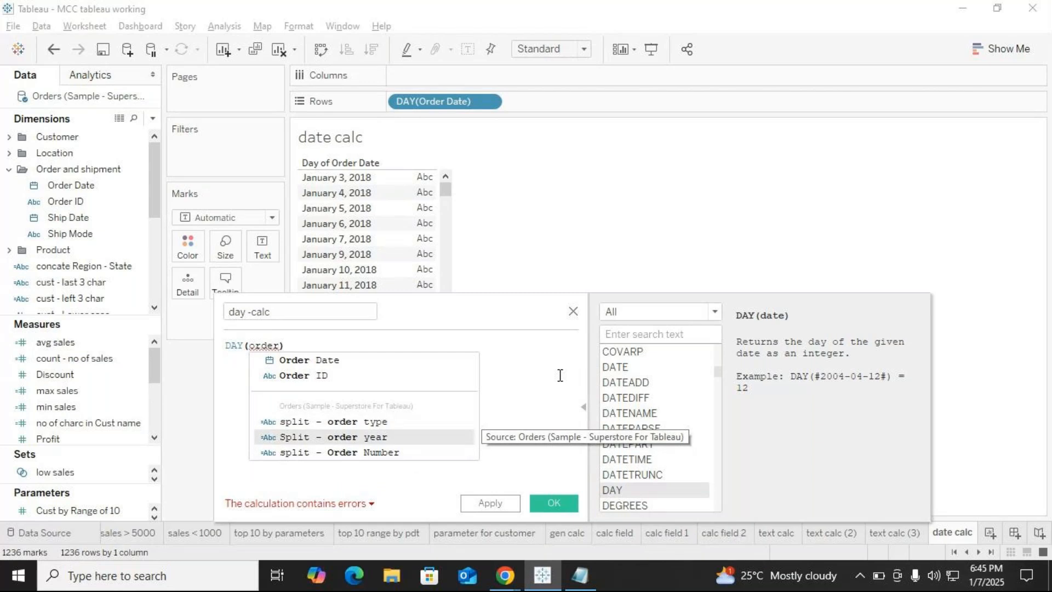
{"action": "key", "text": "Up"}
{"action": "key", "text": "Up"}
{"action": "key", "text": "Up"}
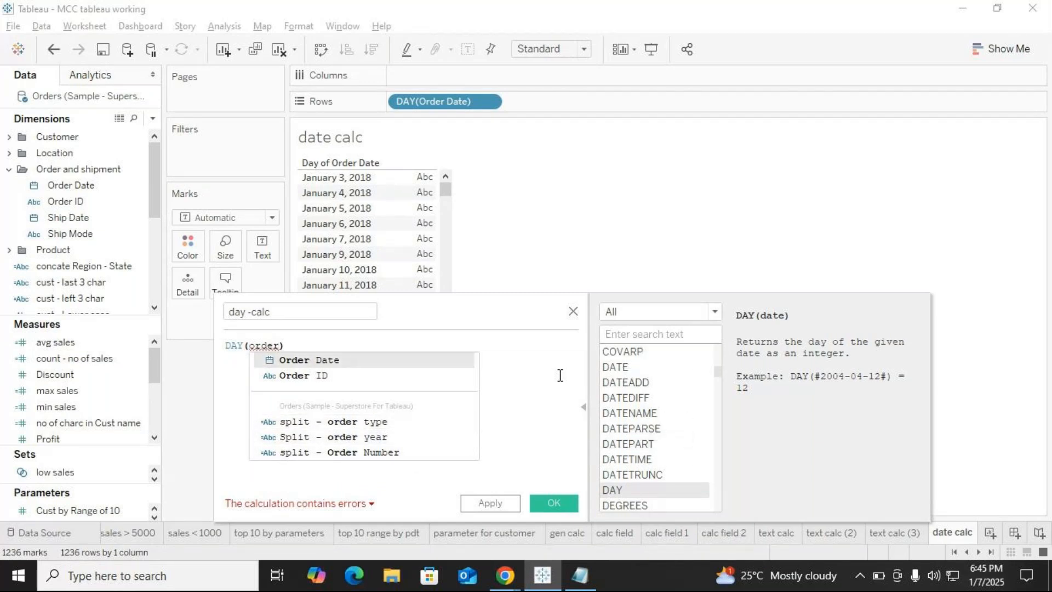
{"action": "key", "text": "Return"}
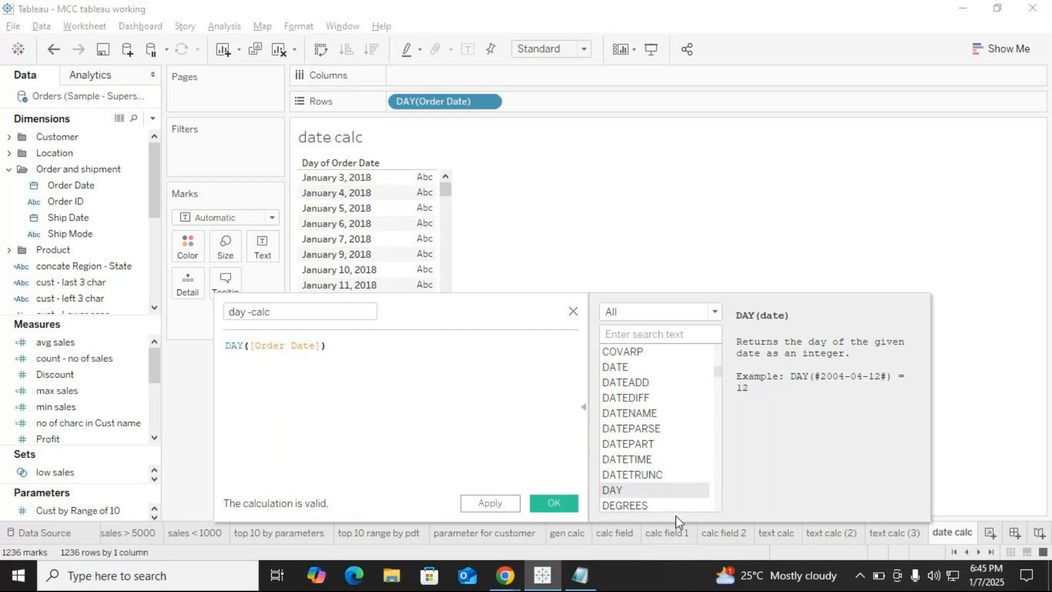
{"action": "left_click", "coordinate": [553, 501]}
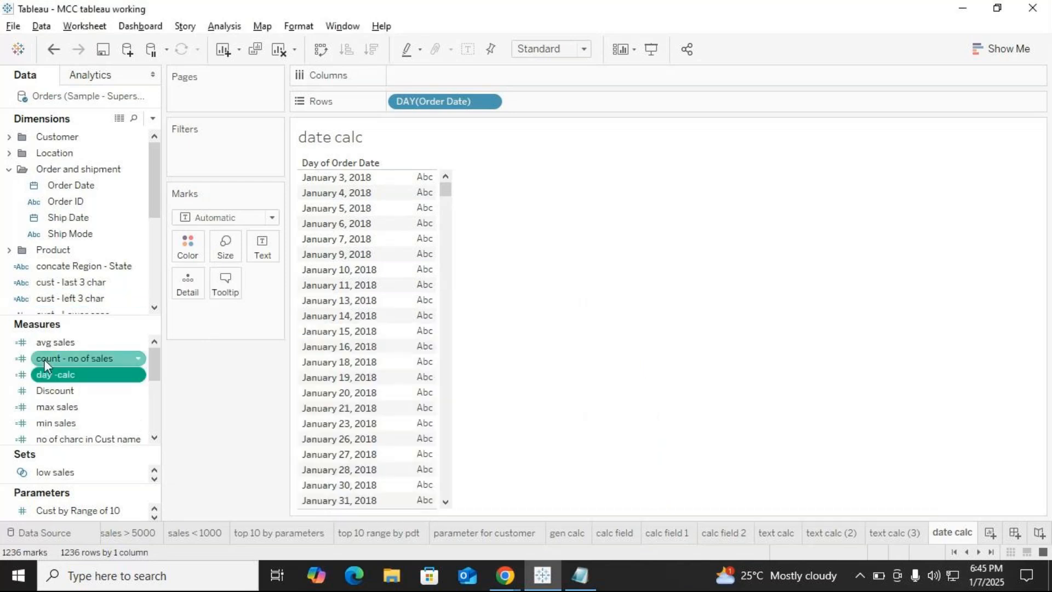
Add the day -calc measure to the table as the text value beside each order date.
{"action": "left_click_drag", "start_coordinate": [64, 375], "coordinate": [414, 345]}
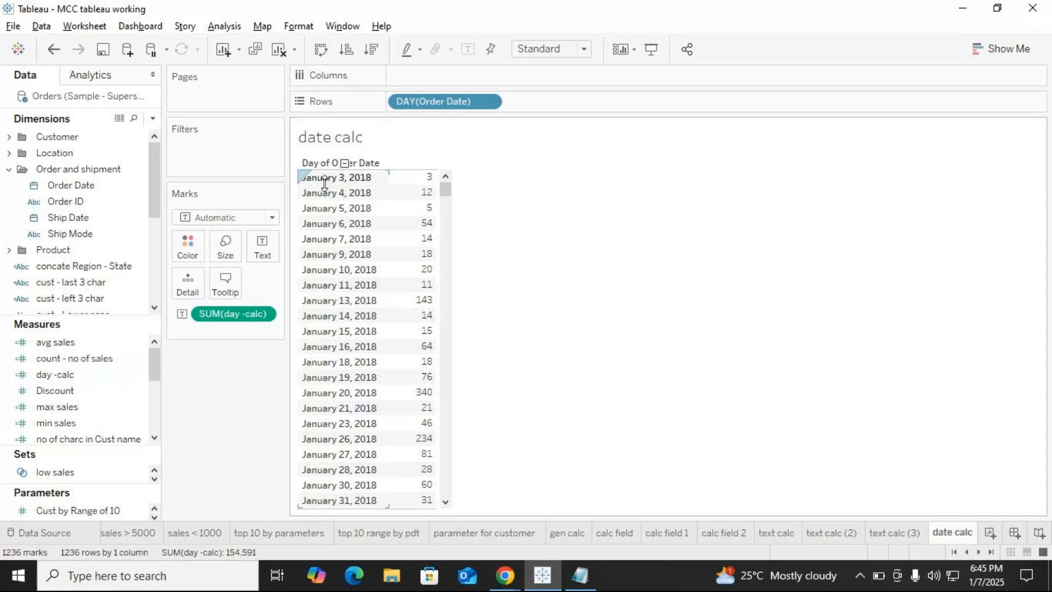
Change the aggregation of the day -calc text value from sum to Attribute.
{"action": "mouse_move", "coordinate": [425, 204]}
{"action": "left_click", "coordinate": [267, 316]}
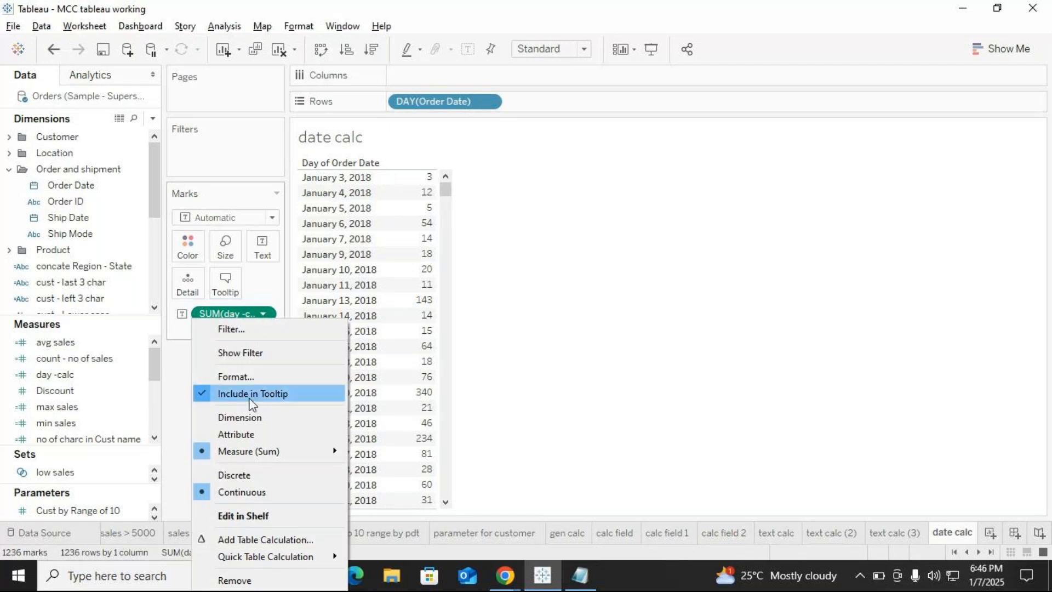
{"action": "left_click", "coordinate": [235, 437]}
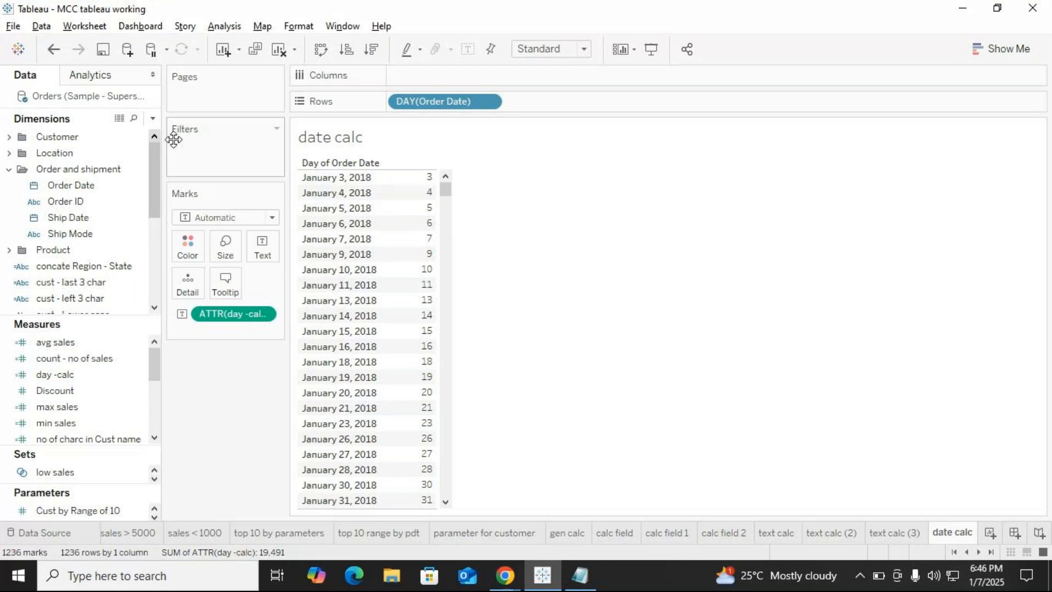
Open the day -calc calculated field for editing and copy its formula DAY([Order Date]).
{"action": "scroll", "coordinate": [93, 241], "scroll_direction": "down", "scroll_amount": 2}
{"action": "left_click", "coordinate": [93, 268]}
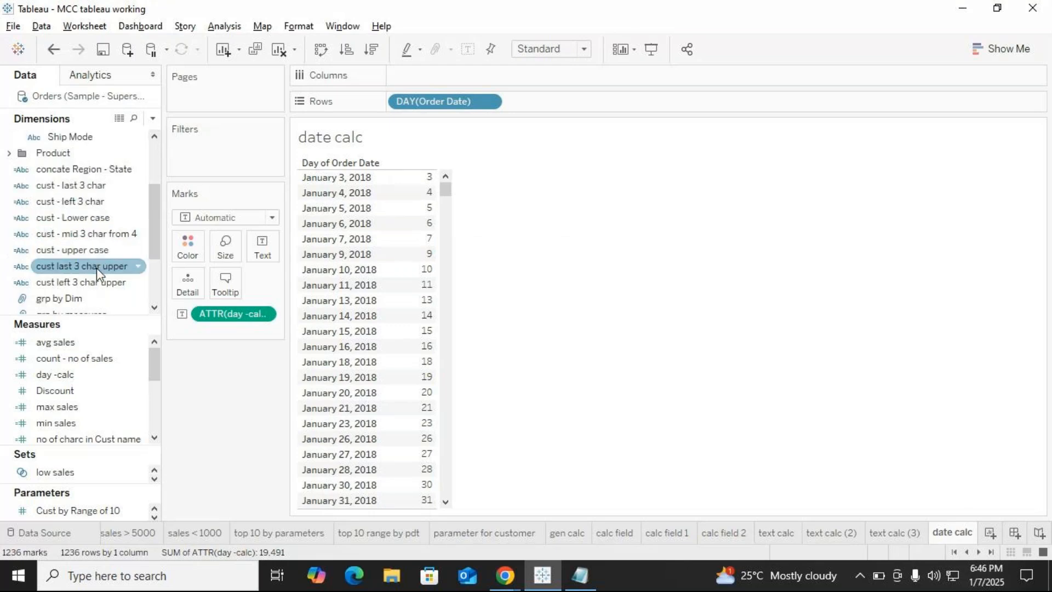
{"action": "scroll", "coordinate": [98, 274], "scroll_direction": "down", "scroll_amount": 2}
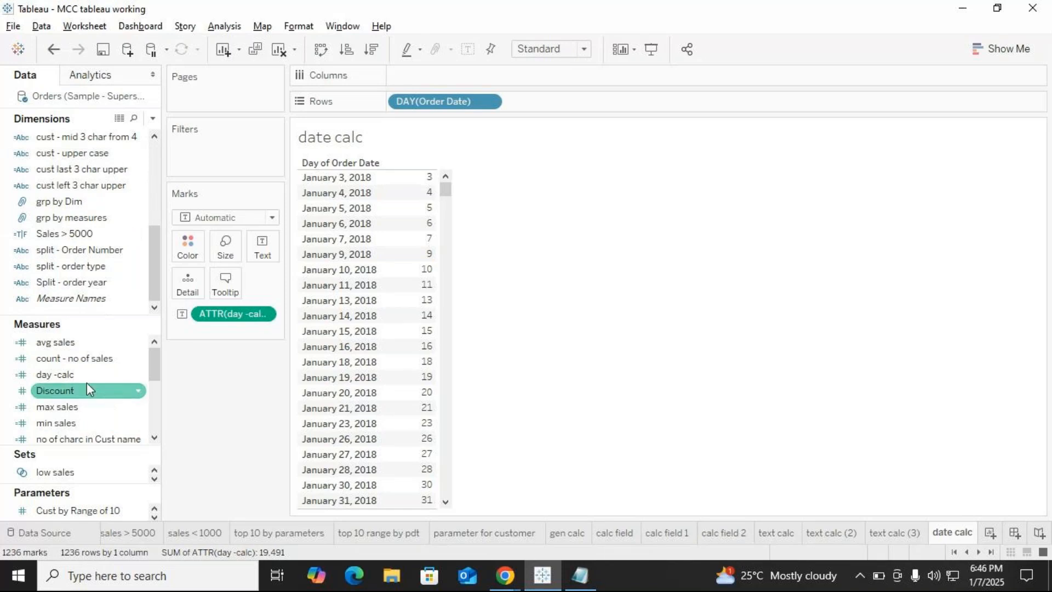
{"action": "left_click", "coordinate": [138, 374]}
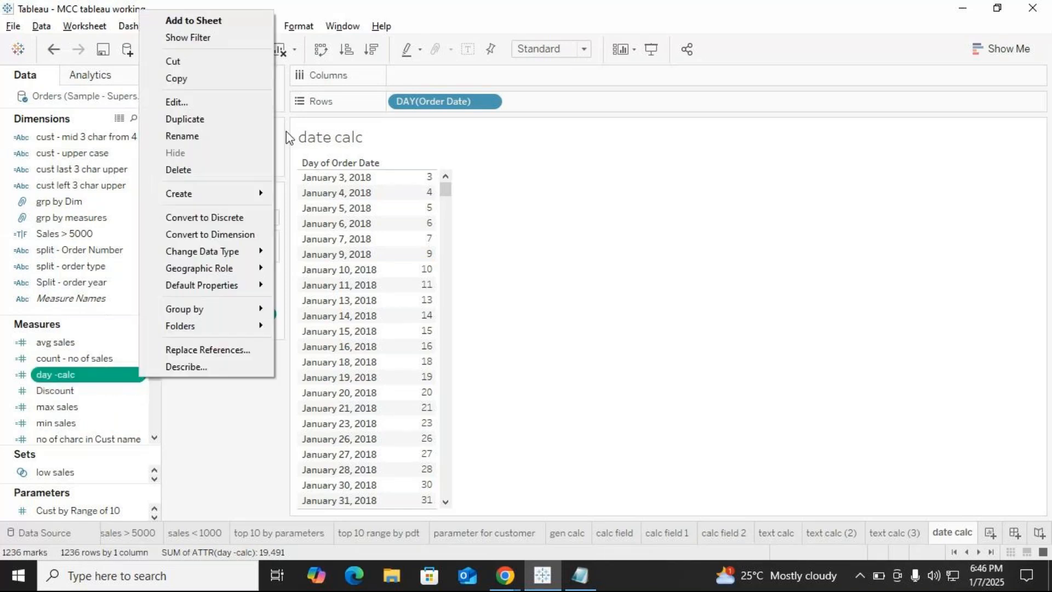
{"action": "left_click", "coordinate": [179, 137]}
{"action": "key", "text": "Return"}
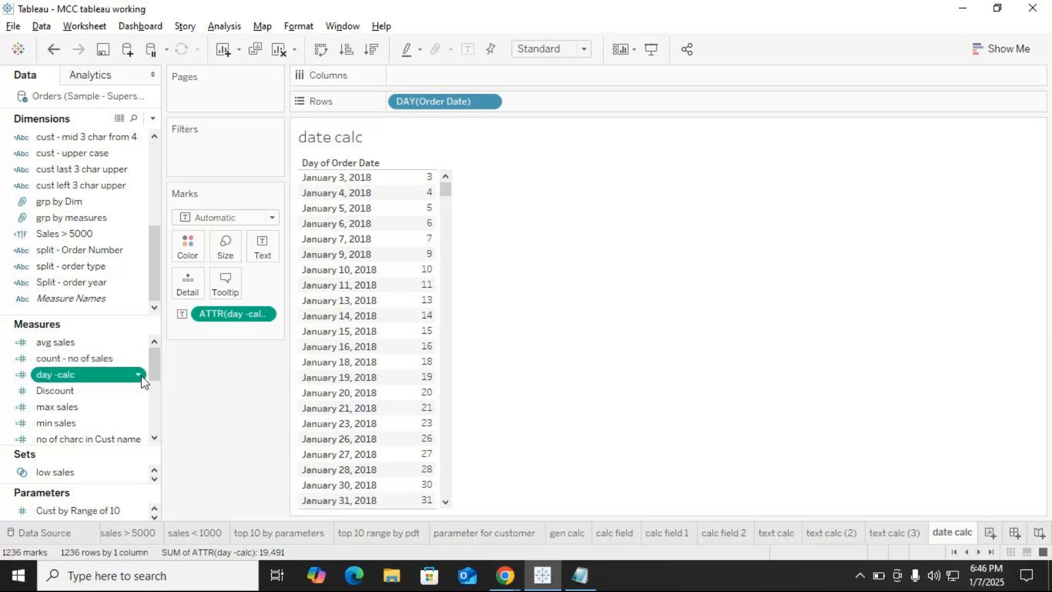
{"action": "left_click", "coordinate": [140, 376]}
{"action": "left_click", "coordinate": [187, 100]}
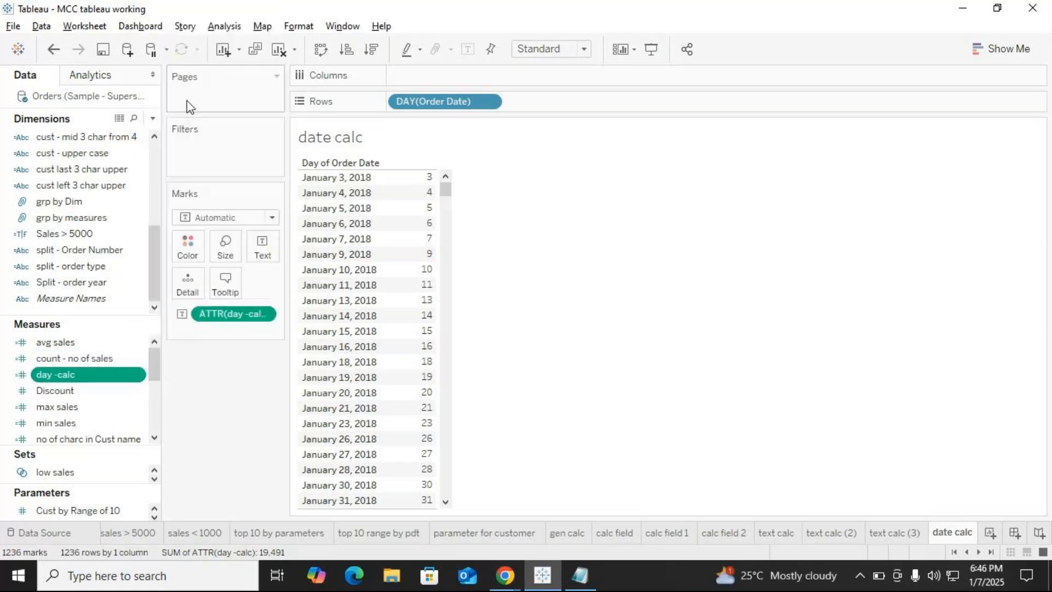
{"action": "left_click_drag", "start_coordinate": [329, 345], "coordinate": [212, 344]}
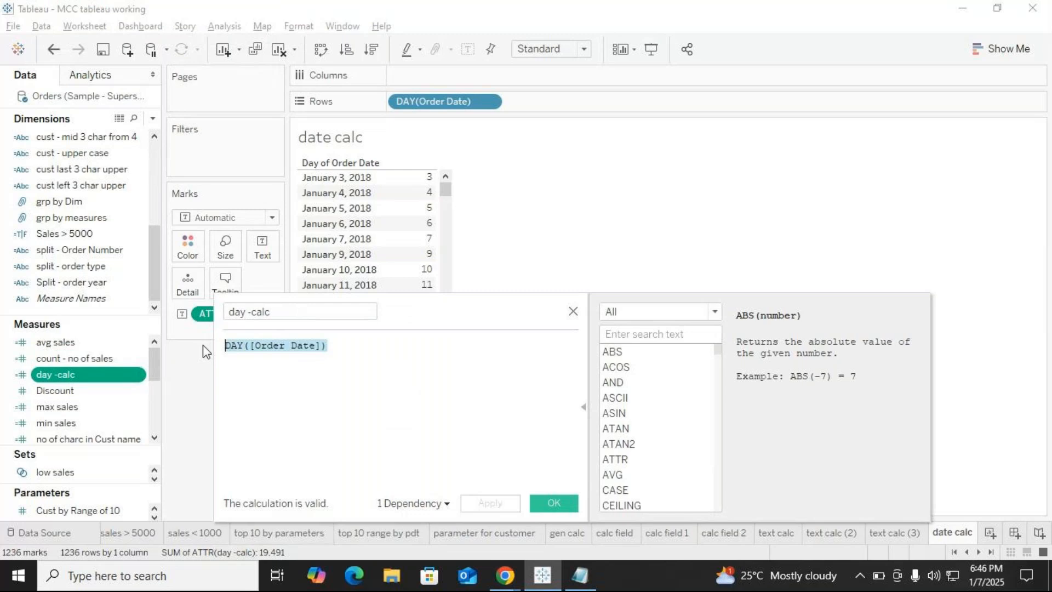
Switch to Notepad and add below the Split notes a dashed separator, a "day" heading with DAY([Order Date]), and a "month" heading.
{"action": "key", "text": "alt+Tab"}
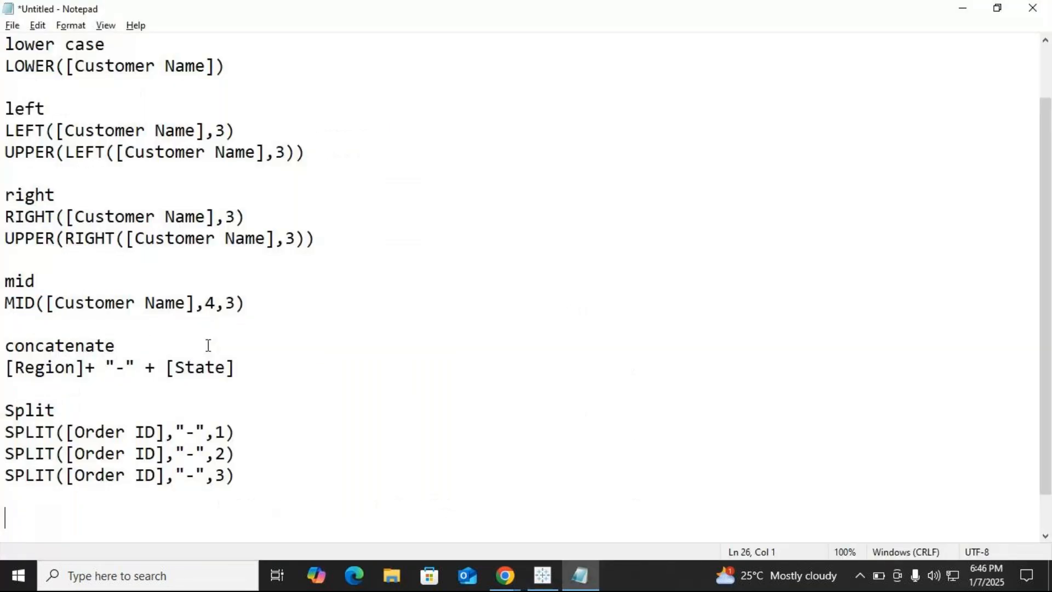
{"action": "type", "text": "-----------------------------------------------"}
{"action": "key", "text": "Return"}
{"action": "type", "text": "daya"}
{"action": "key", "text": "BackSpace"}
{"action": "key", "text": "Return"}
{"action": "type", "text": "DAY([Order Date])"}
{"action": "key", "text": "Return"}
{"action": "key", "text": "Return"}
{"action": "type", "text": "month"}
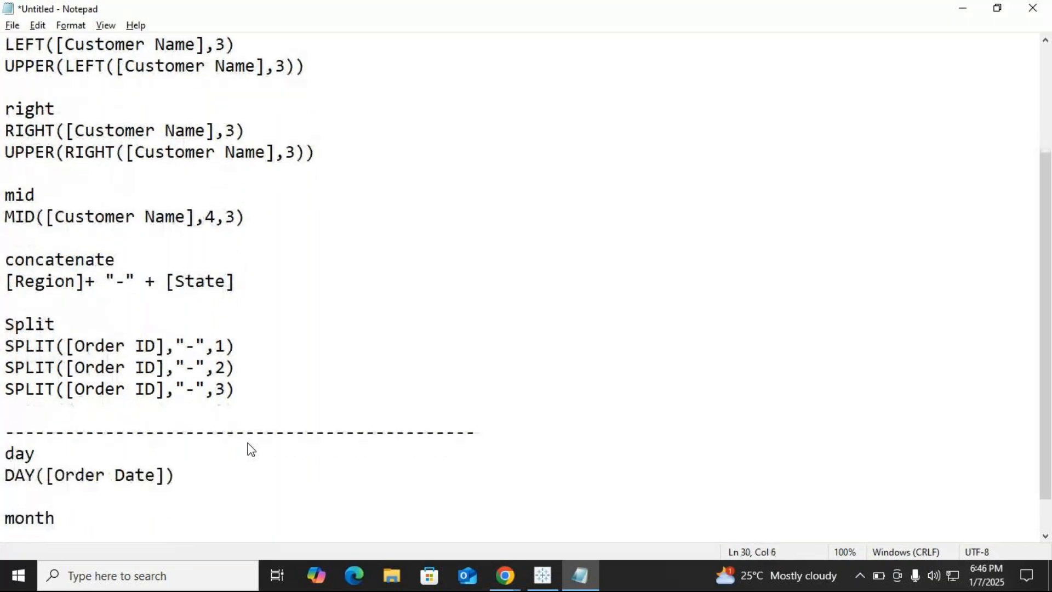
{"action": "key", "text": "Return"}
Return to Tableau, close the day -calc editor and create a calculated field named "month - calc".
{"action": "key", "text": "alt+Tab"}
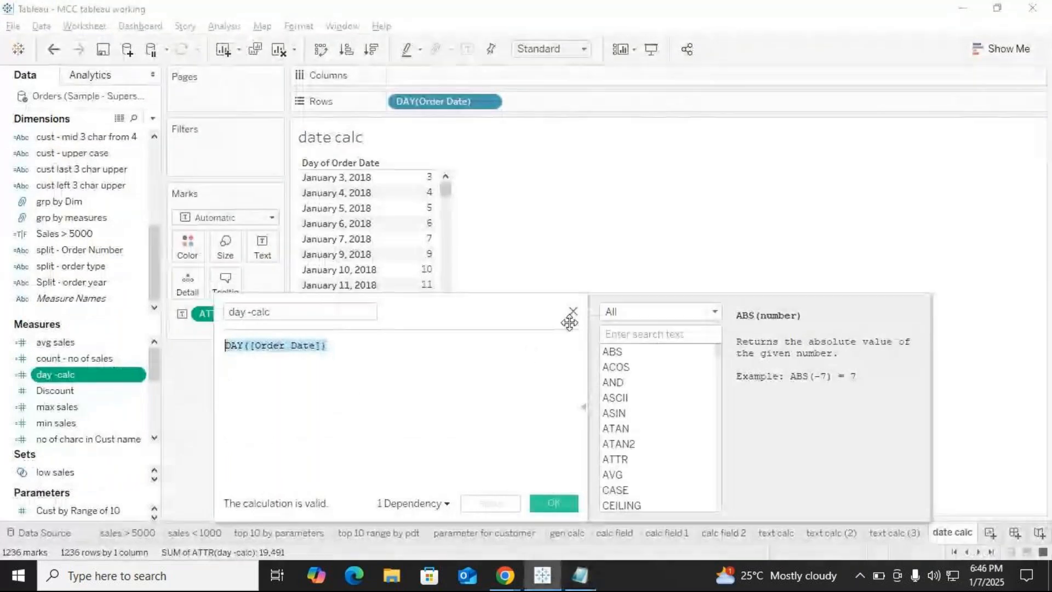
{"action": "left_click", "coordinate": [573, 311]}
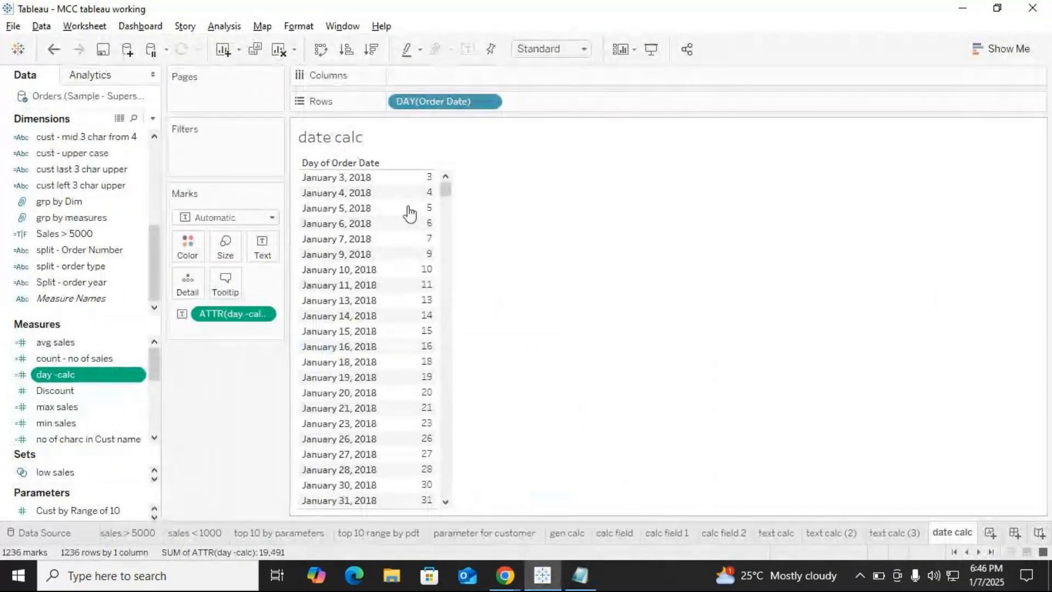
{"action": "left_click", "coordinate": [153, 119]}
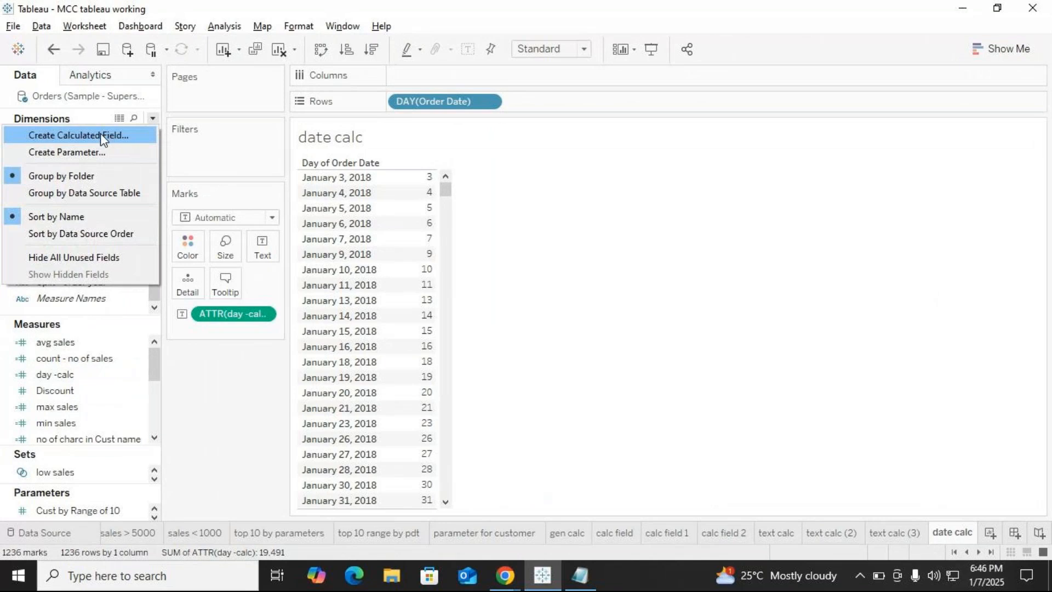
{"action": "left_click", "coordinate": [101, 135]}
{"action": "key", "text": "BackSpace"}
{"action": "type", "text": "month - cal"}
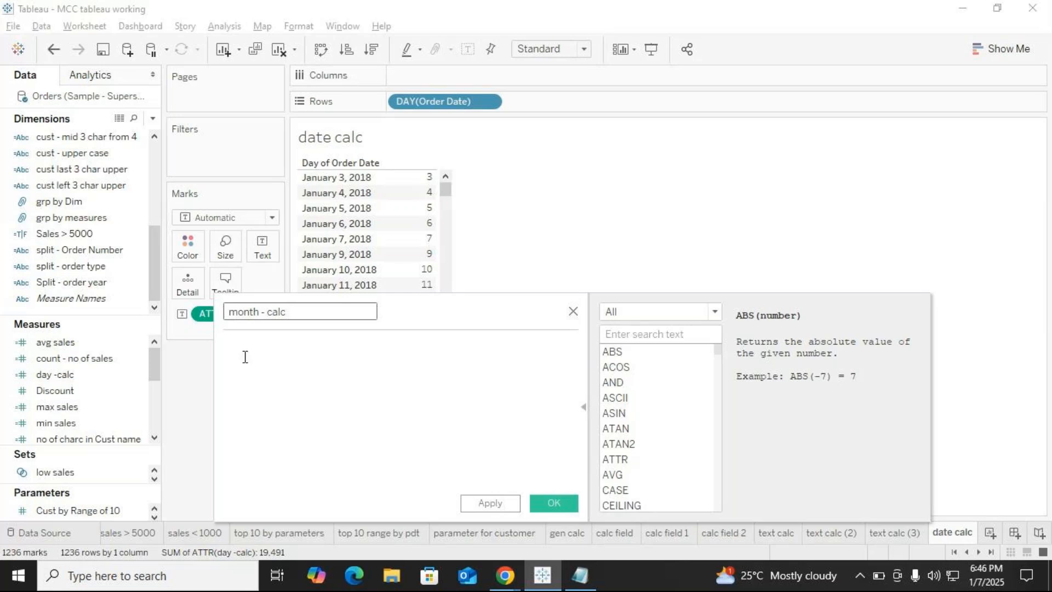
{"action": "type", "text": "c"}
Define the calculation as MONTH([Order Date]) and save the field.
{"action": "left_click", "coordinate": [277, 354]}
{"action": "type", "text": "month"}
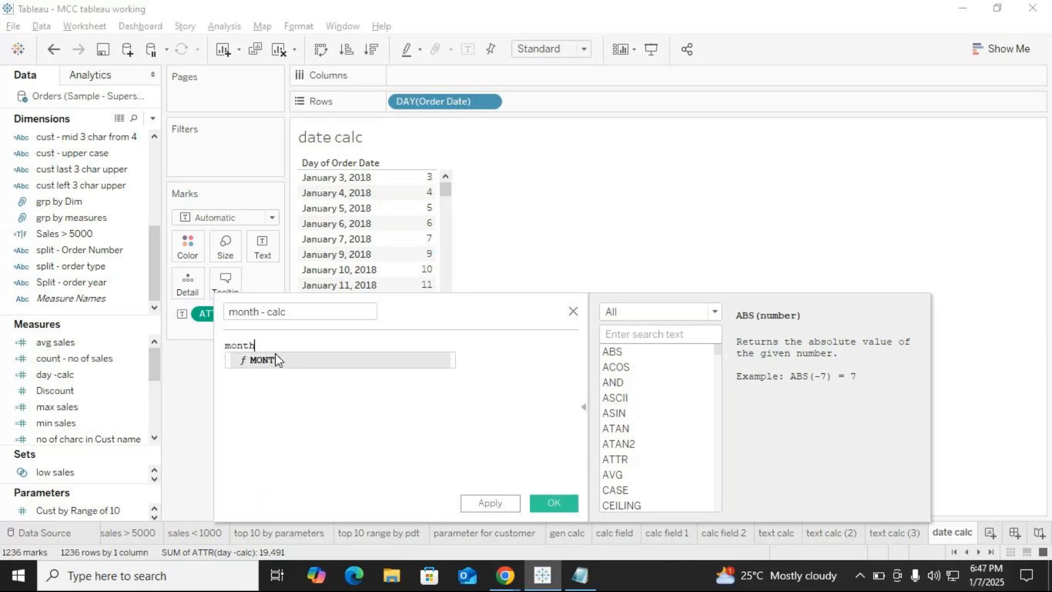
{"action": "key", "text": "Return"}
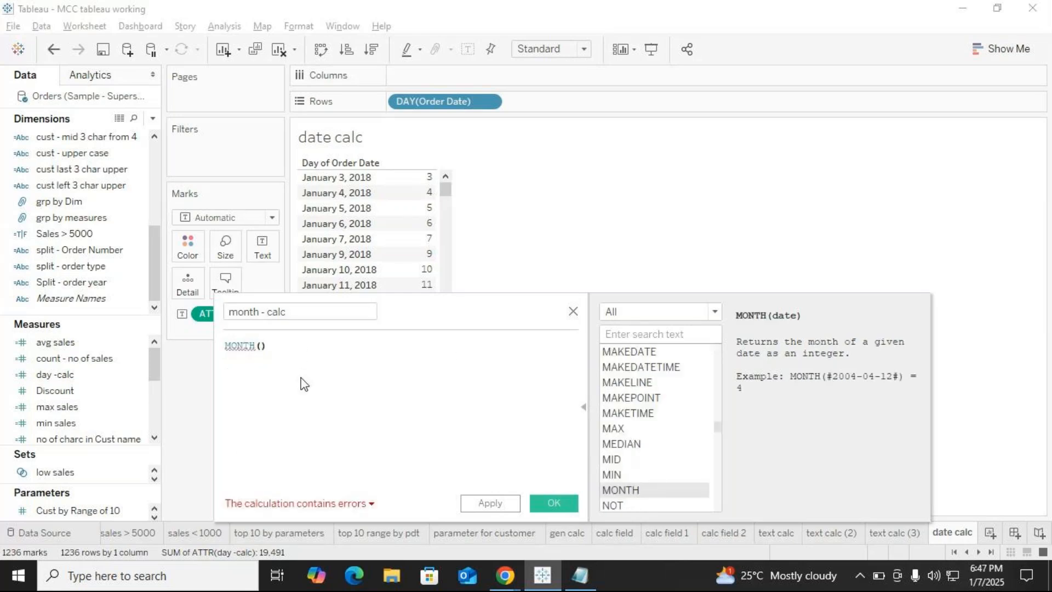
{"action": "type", "text": "ord"}
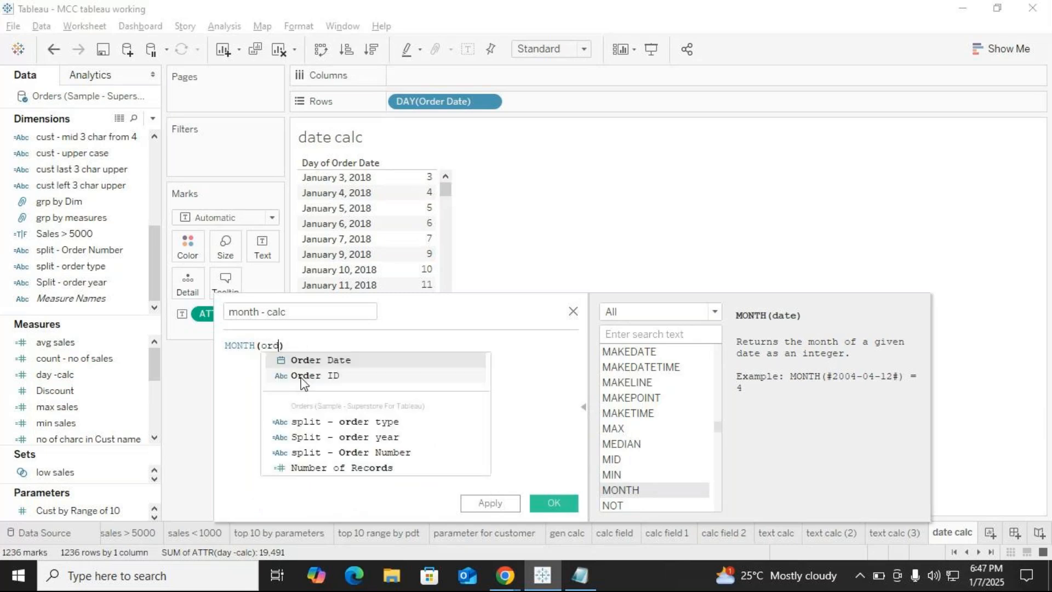
{"action": "key", "text": "Return"}
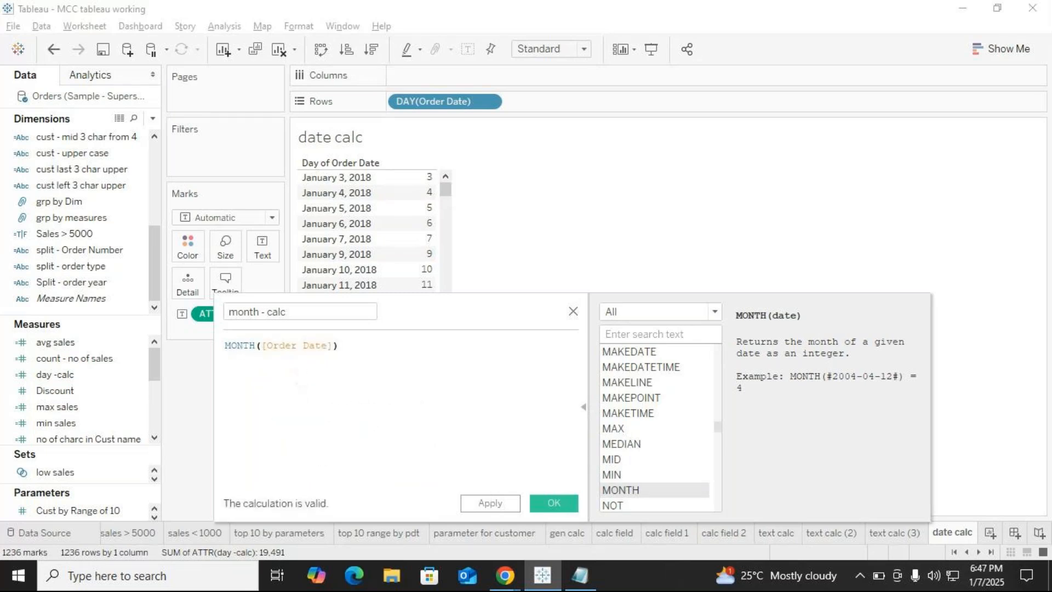
{"action": "left_click", "coordinate": [545, 495]}
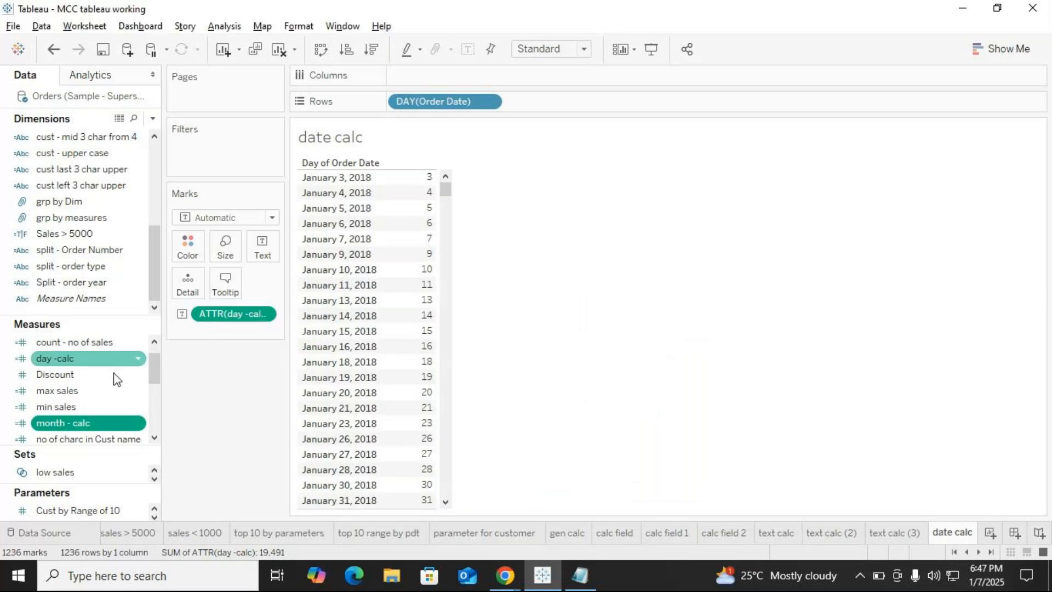
Add month - calc to the table as a second value column and aggregate it as Attribute.
{"action": "left_click_drag", "start_coordinate": [62, 423], "coordinate": [431, 332]}
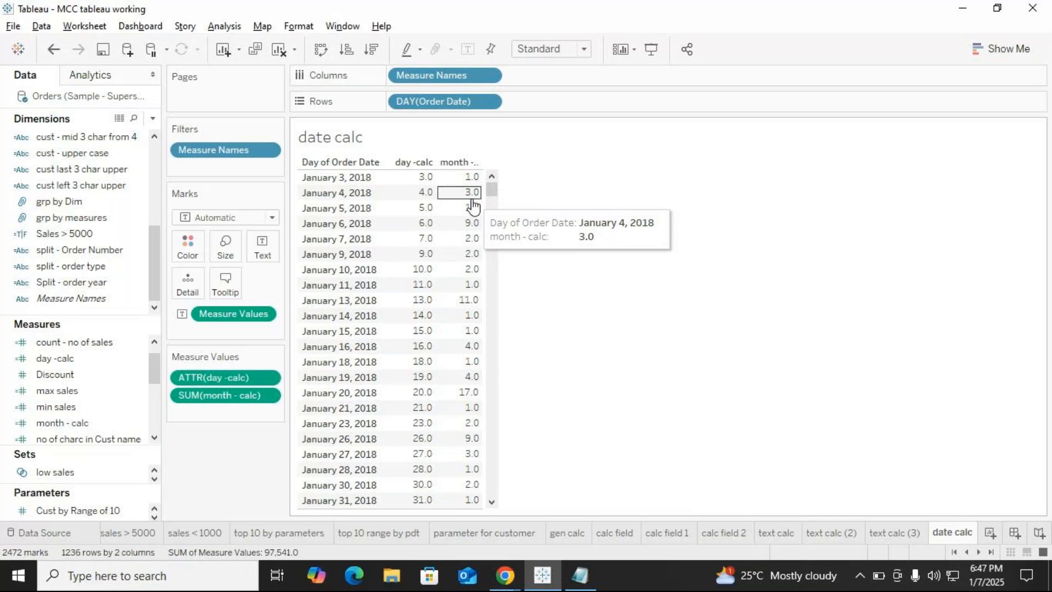
{"action": "left_click", "coordinate": [269, 396]}
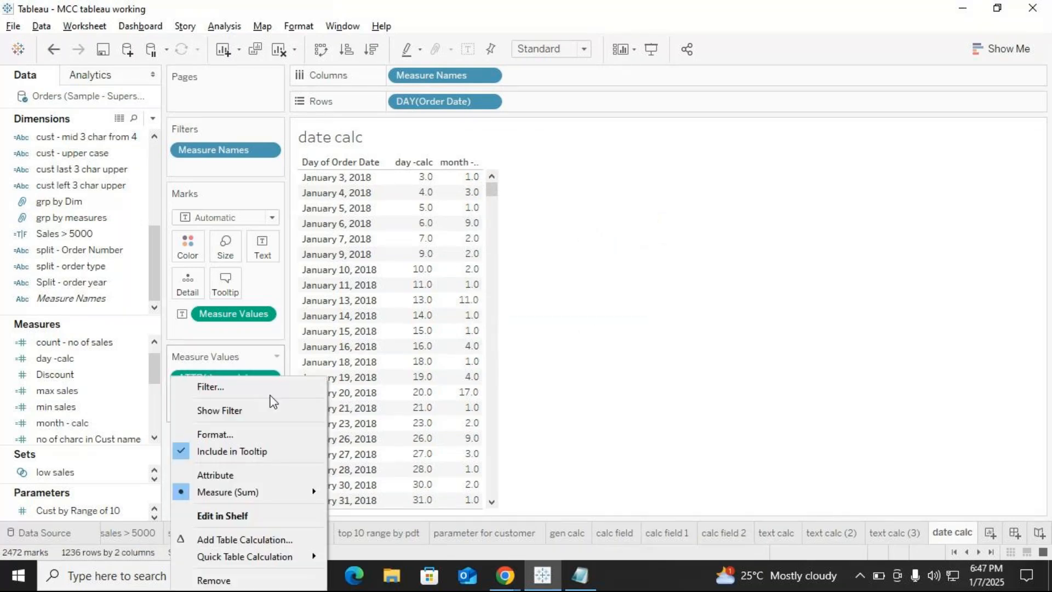
{"action": "left_click", "coordinate": [213, 478]}
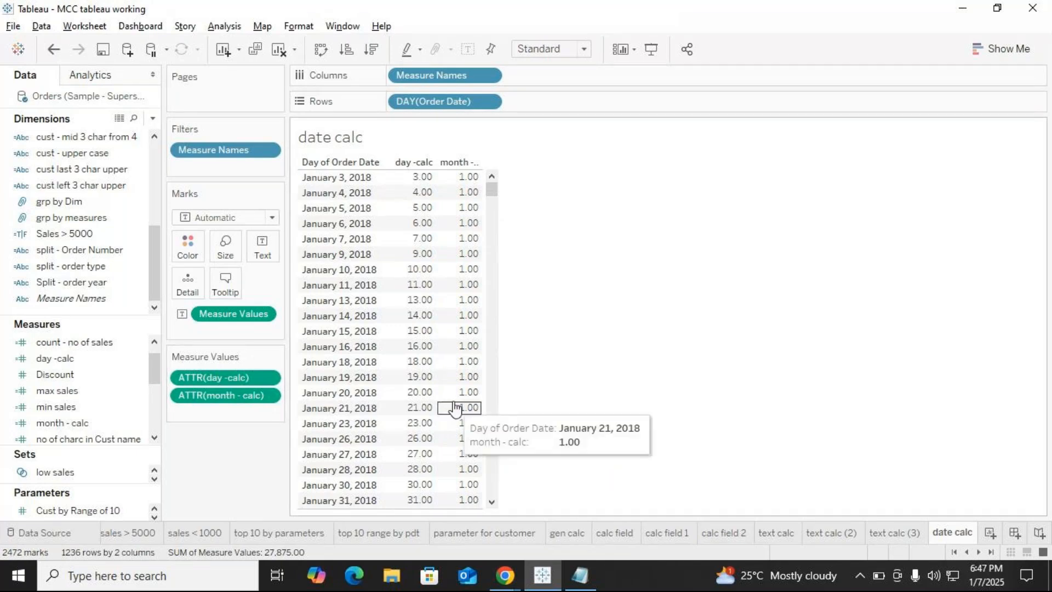
{"action": "scroll", "coordinate": [454, 409], "scroll_direction": "down", "scroll_amount": 20}
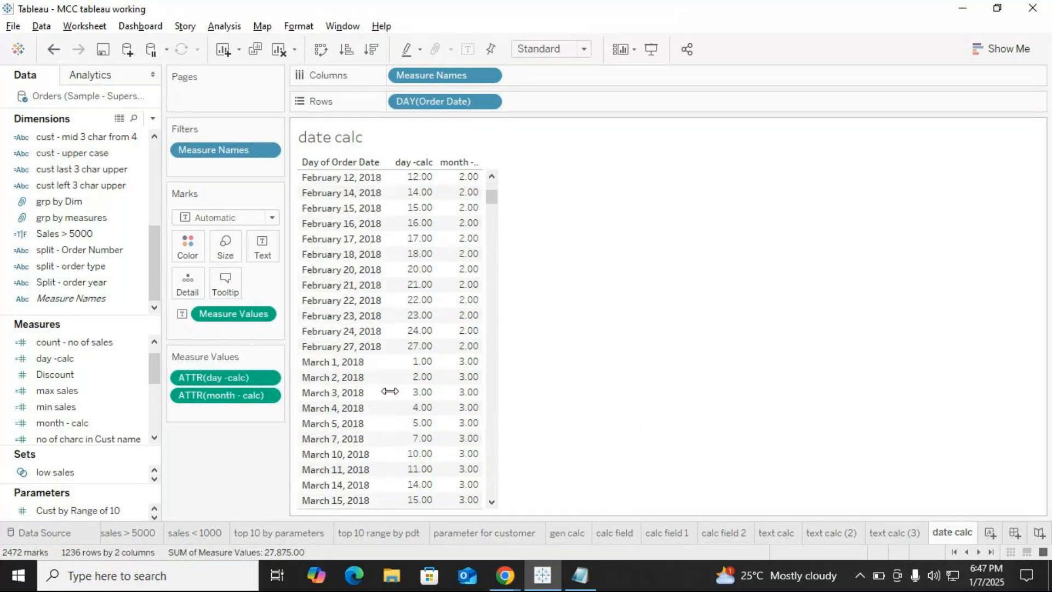
{"action": "scroll", "coordinate": [391, 389], "scroll_direction": "down", "scroll_amount": 1}
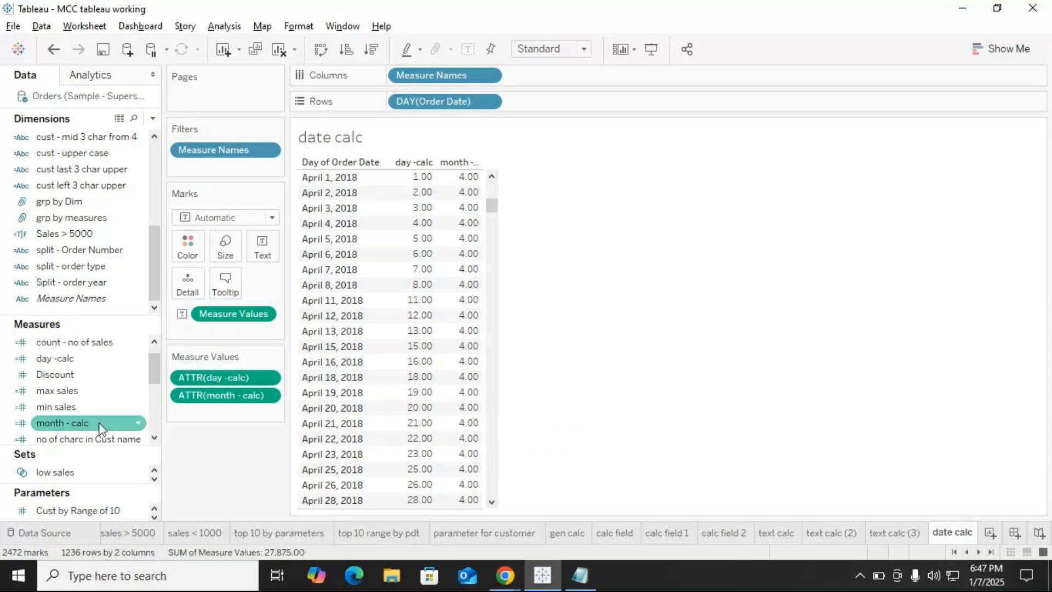
Open the month - calc field for editing, copy its formula MONTH([Order Date]) and close the editor.
{"action": "right_click", "coordinate": [141, 425]}
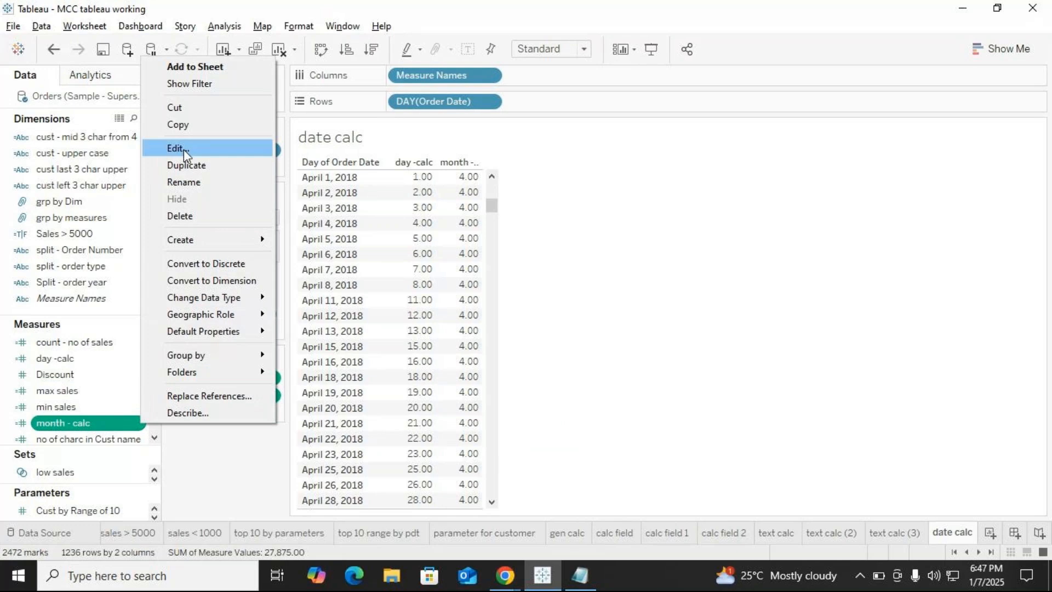
{"action": "left_click", "coordinate": [183, 149]}
{"action": "left_click_drag", "start_coordinate": [357, 349], "coordinate": [226, 351]}
{"action": "key", "text": "ctrl+c"}
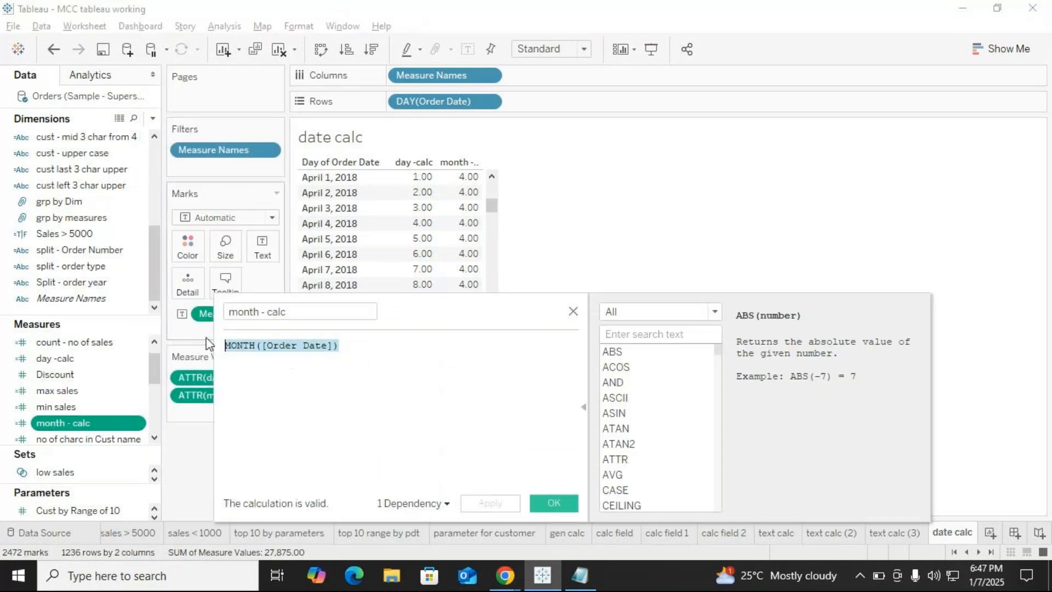
{"action": "left_click", "coordinate": [573, 313]}
Switch to Notepad, paste MONTH([Order Date]) under the "month" heading and add a "year" heading below it.
{"action": "left_click", "coordinate": [572, 578]}
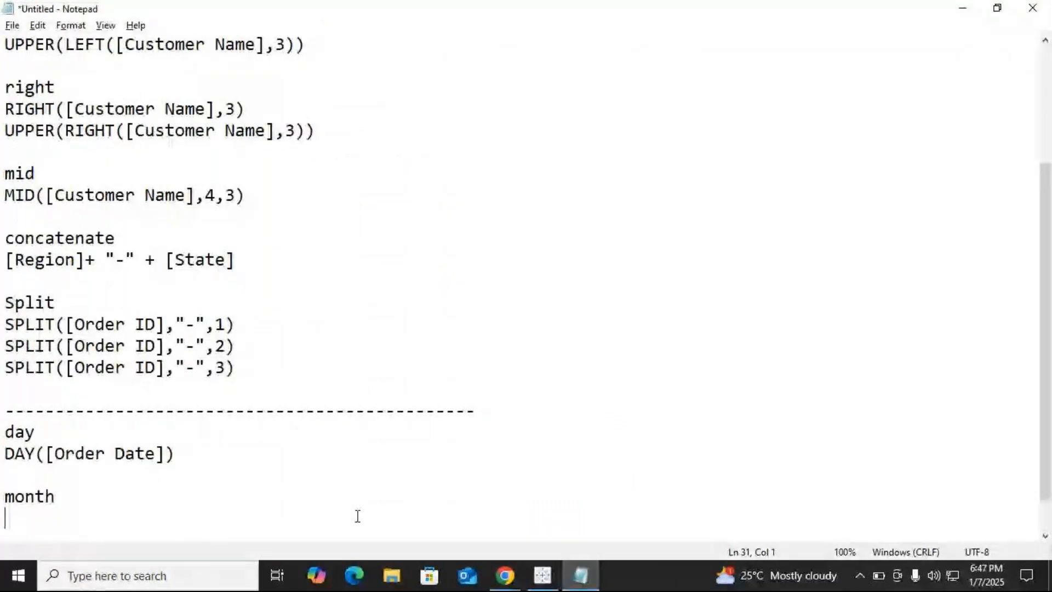
{"action": "key", "text": "ctrl+v"}
{"action": "key", "text": "Return"}
{"action": "key", "text": "Return"}
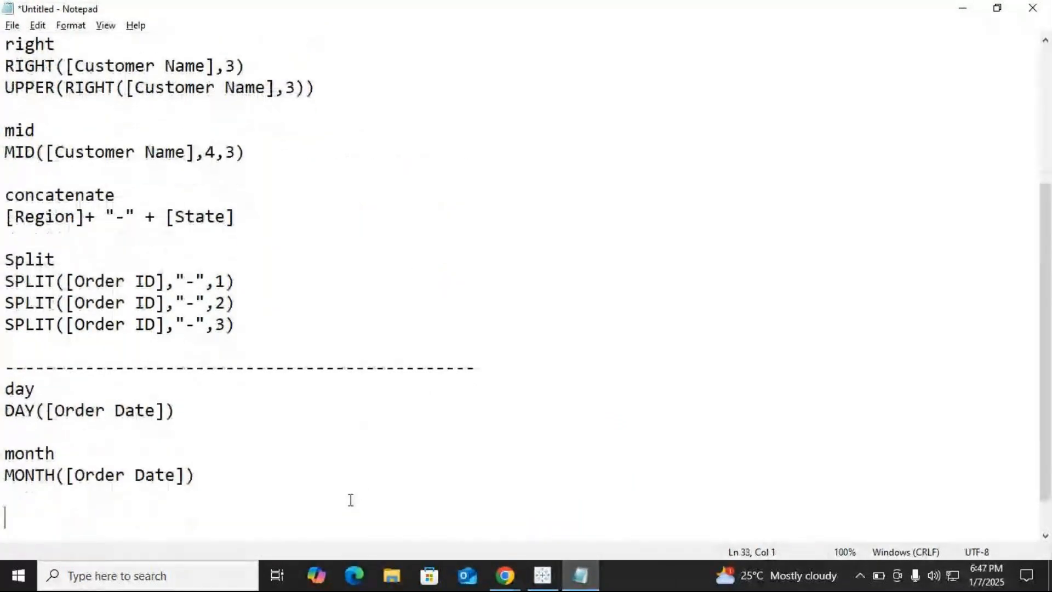
{"action": "type", "text": "yea"}
{"action": "key", "text": "BackSpace"}
{"action": "type", "text": "ear"}
{"action": "key", "text": "Return"}
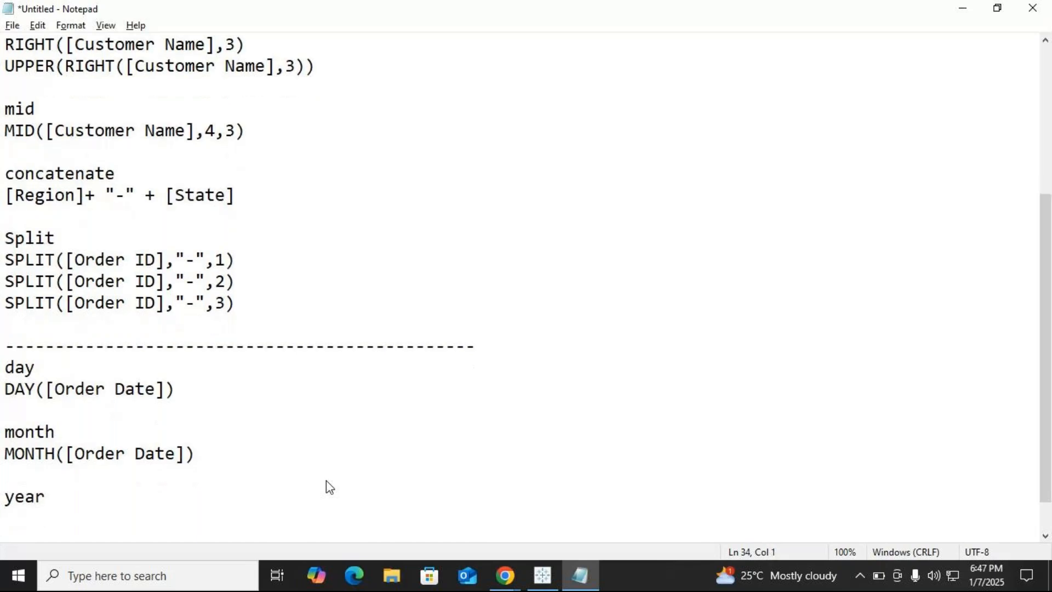
Return to Tableau and create a new calculated field named "year -calc".
{"action": "key", "text": "alt+Tab"}
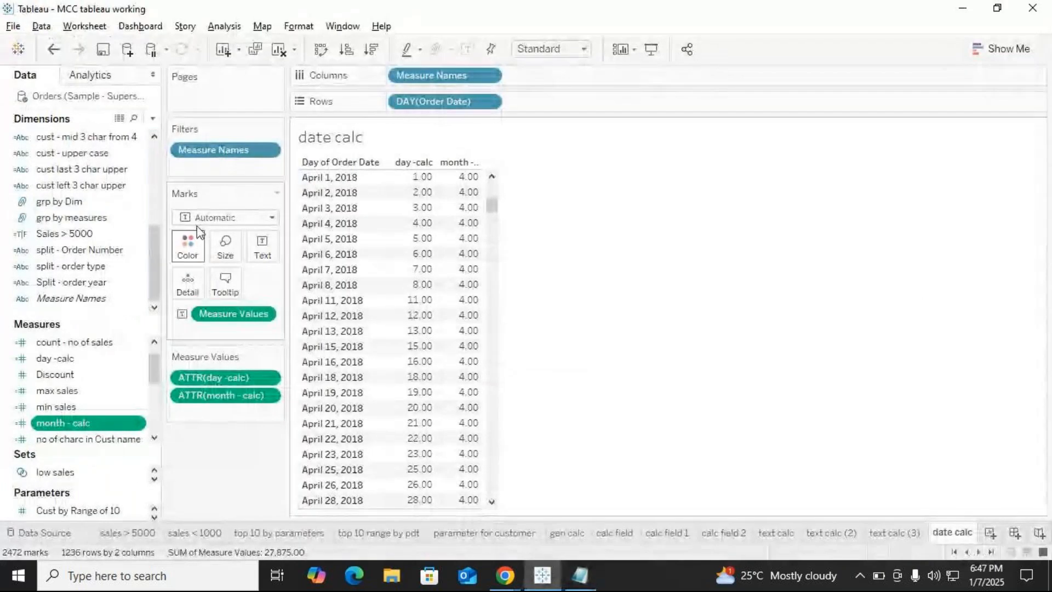
{"action": "left_click", "coordinate": [153, 118]}
{"action": "left_click", "coordinate": [105, 135]}
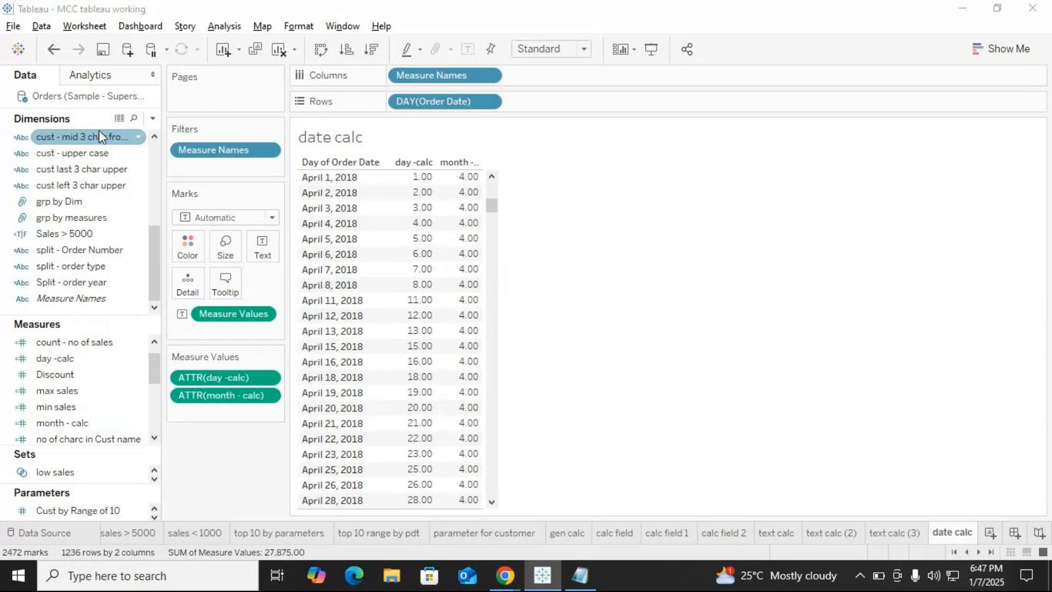
{"action": "key", "text": "BackSpace"}
{"action": "type", "text": "year"}
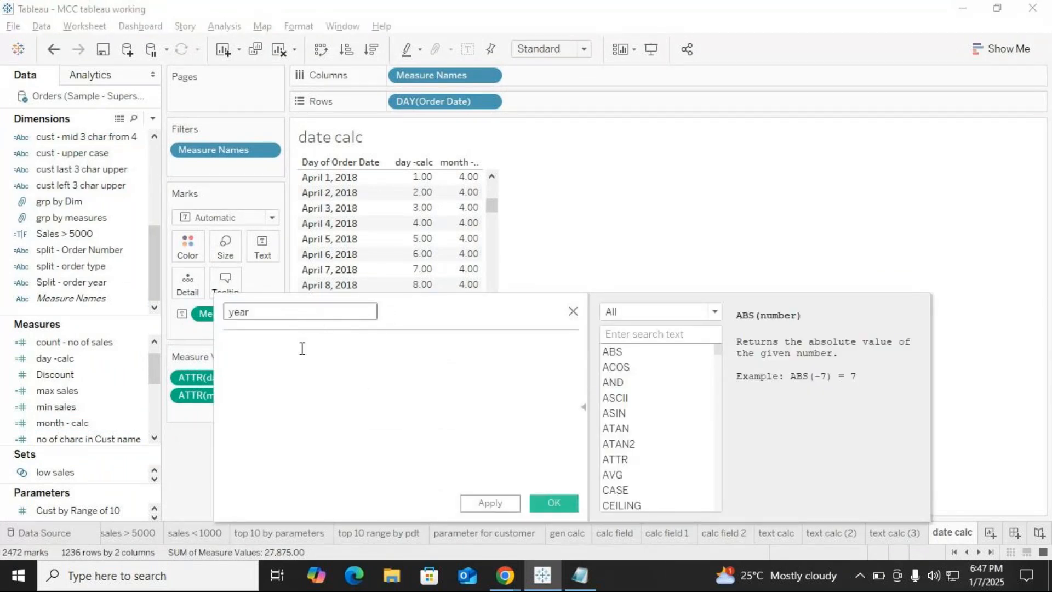
{"action": "type", "text": " -calc"}
Define the year -calc formula as YEAR([Order Date]), copy the formula text and save the calculated field.
{"action": "left_click", "coordinate": [299, 342]}
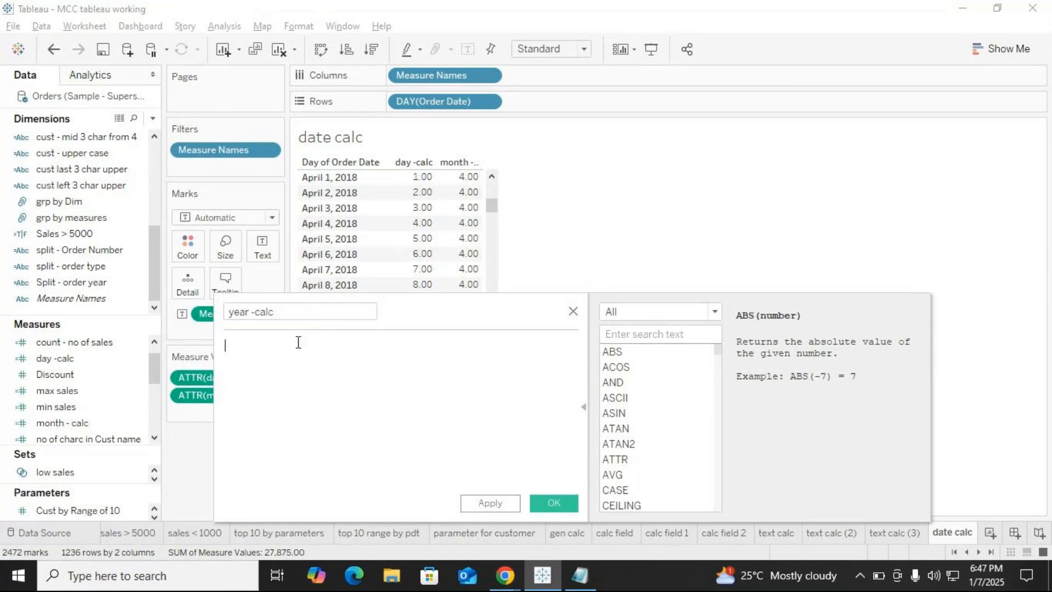
{"action": "type", "text": "year"}
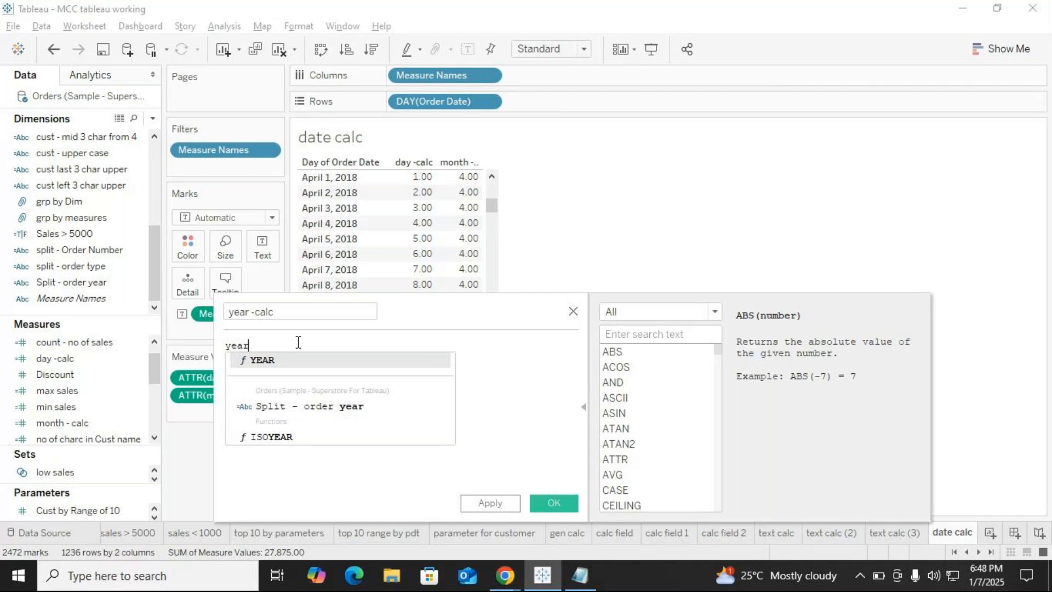
{"action": "key", "text": "Return"}
{"action": "type", "text": "order"}
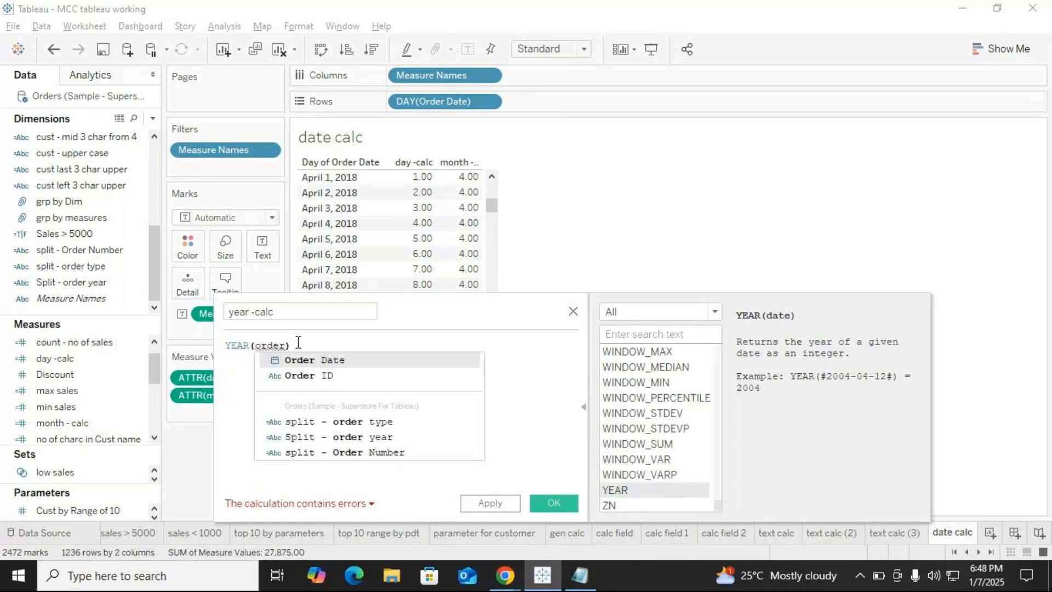
{"action": "key", "text": "Return"}
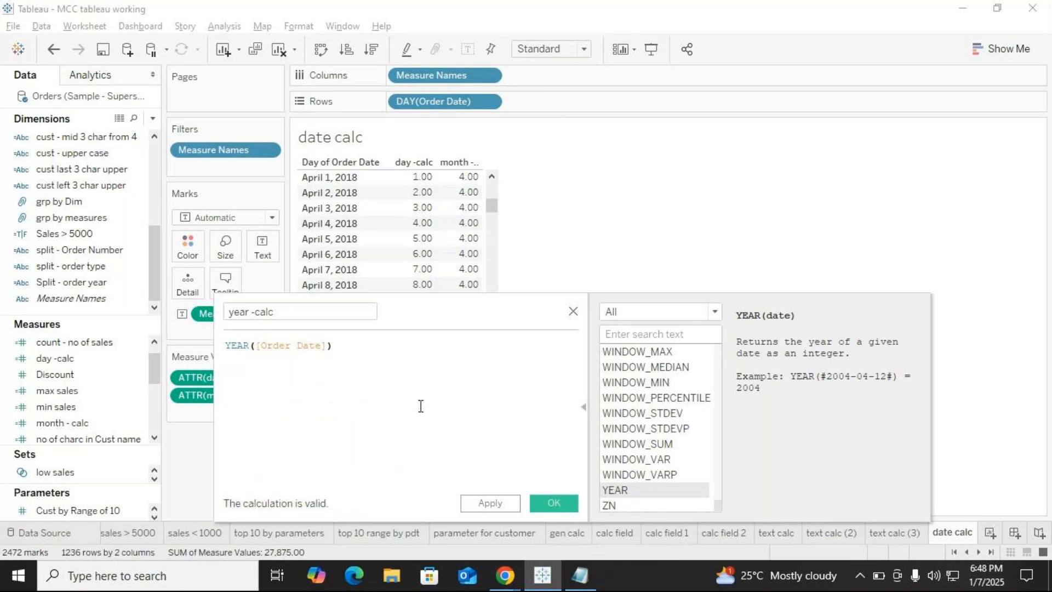
{"action": "key", "text": "ctrl+a"}
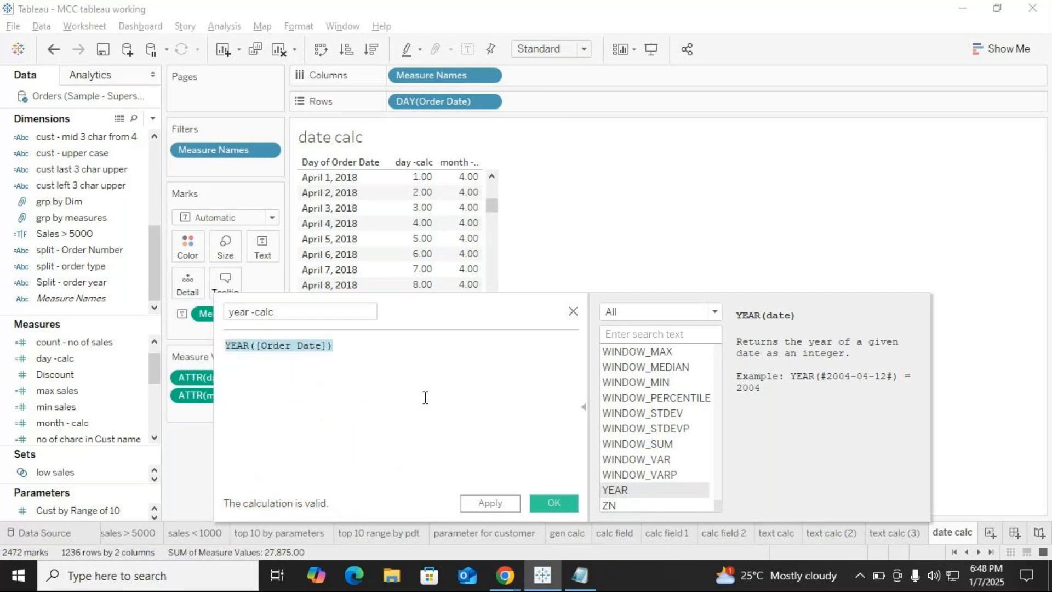
{"action": "left_click", "coordinate": [543, 506]}
Add year -calc to the table as a third value column, aggregate it as Attribute and check the values down the rows.
{"action": "scroll", "coordinate": [65, 436], "scroll_direction": "down", "scroll_amount": 2}
{"action": "left_click_drag", "start_coordinate": [68, 423], "coordinate": [471, 334]}
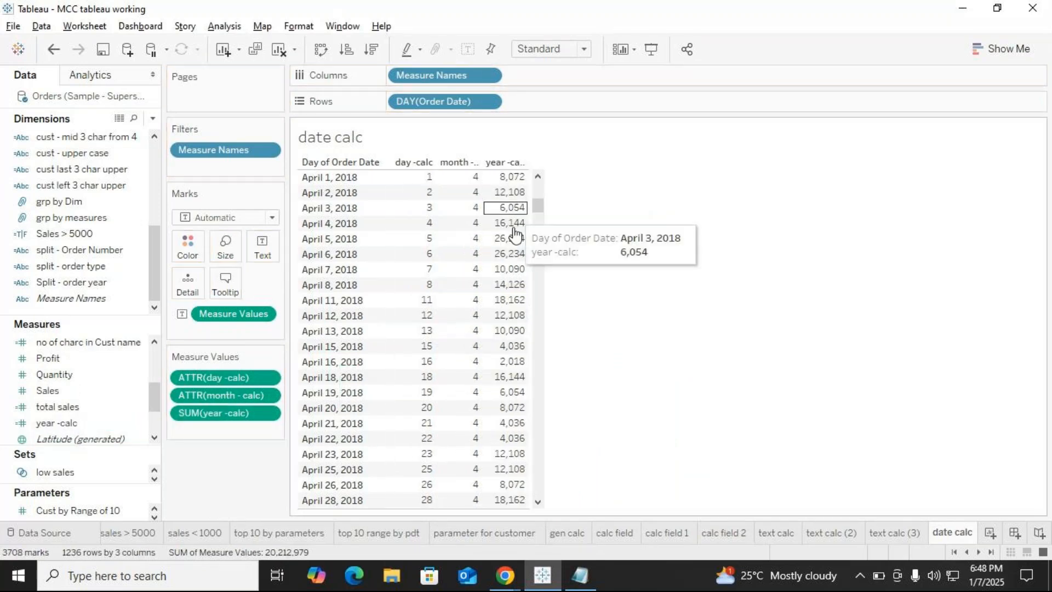
{"action": "scroll", "coordinate": [506, 300], "scroll_direction": "up", "scroll_amount": 15}
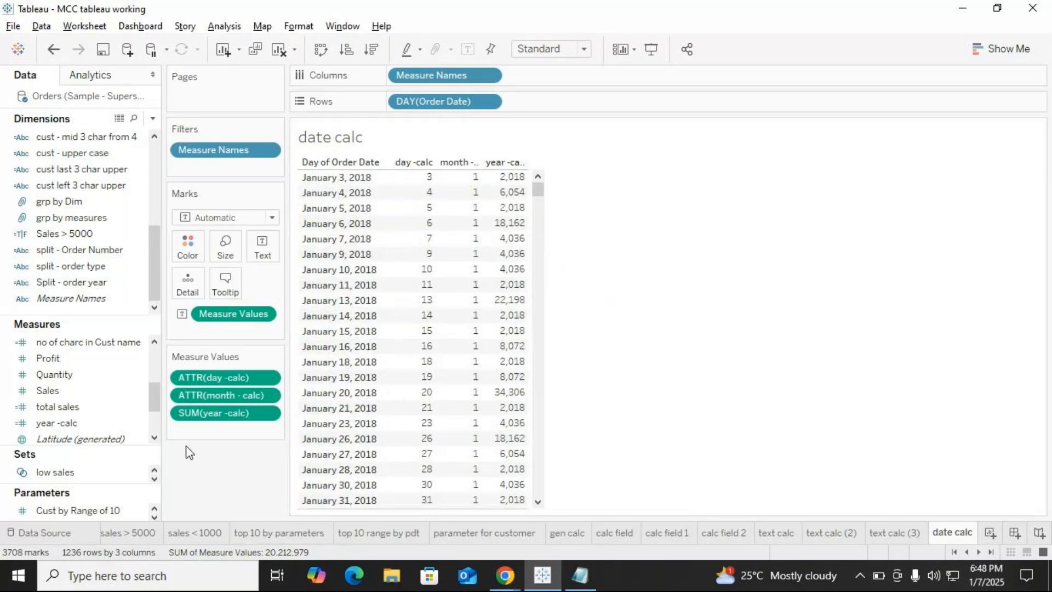
{"action": "left_click", "coordinate": [267, 414]}
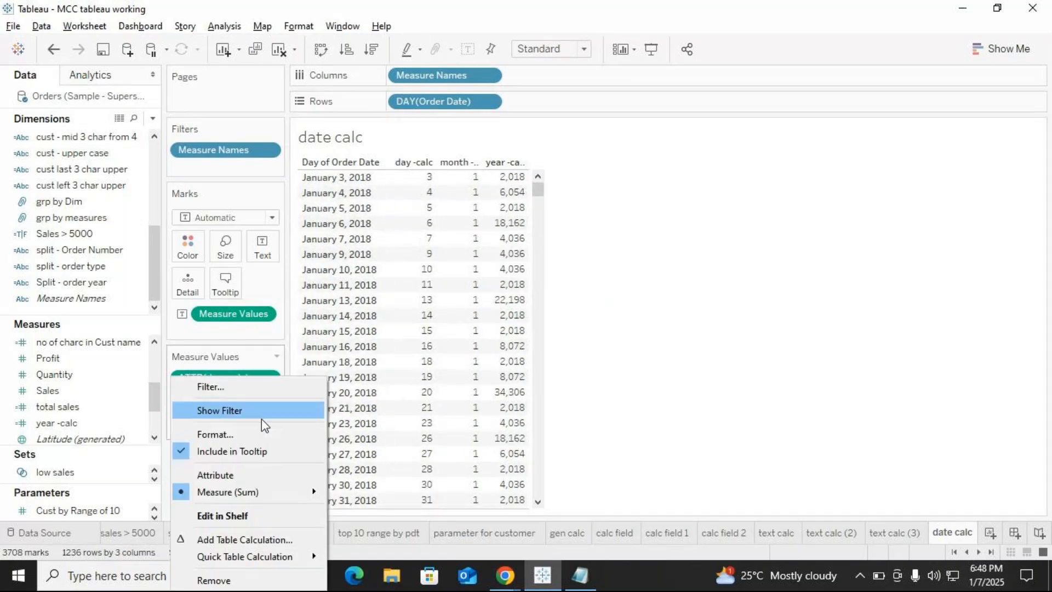
{"action": "left_click", "coordinate": [234, 473]}
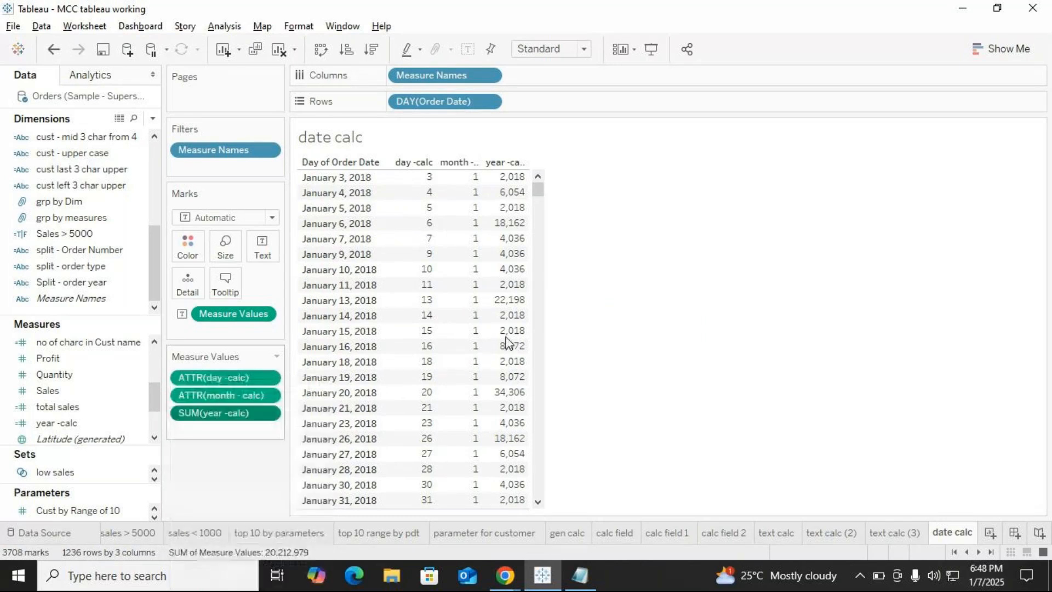
{"action": "scroll", "coordinate": [496, 436], "scroll_direction": "down", "scroll_amount": 20}
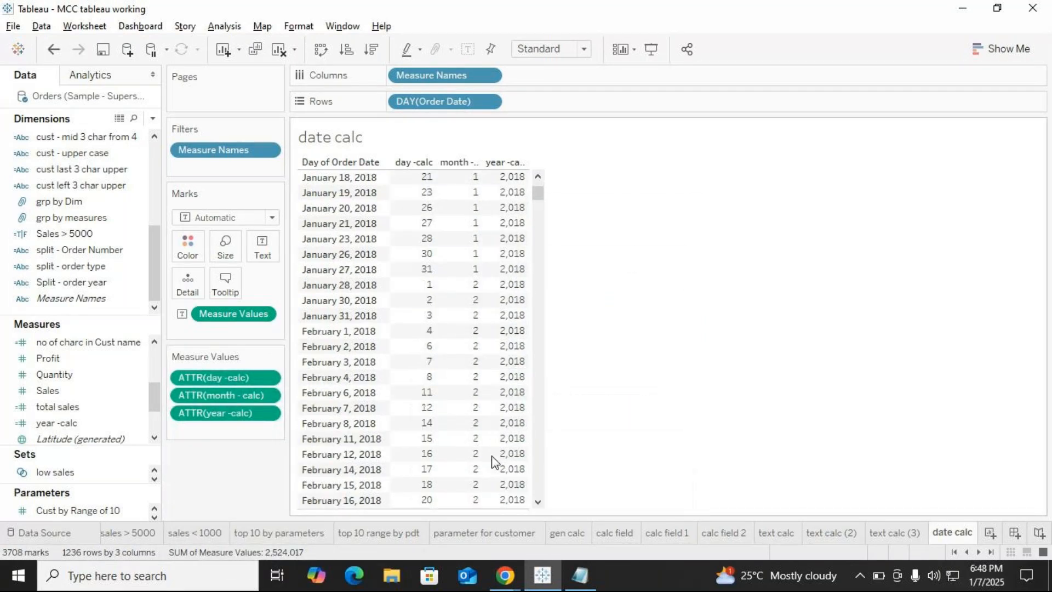
{"action": "scroll", "coordinate": [496, 459], "scroll_direction": "down", "scroll_amount": 20}
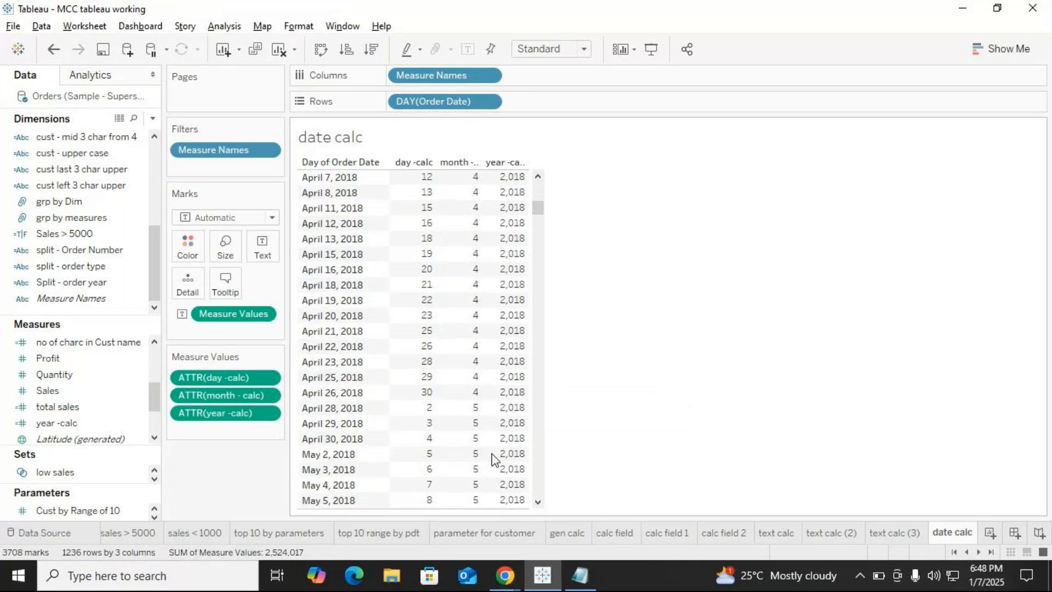
{"action": "scroll", "coordinate": [496, 454], "scroll_direction": "down", "scroll_amount": 13}
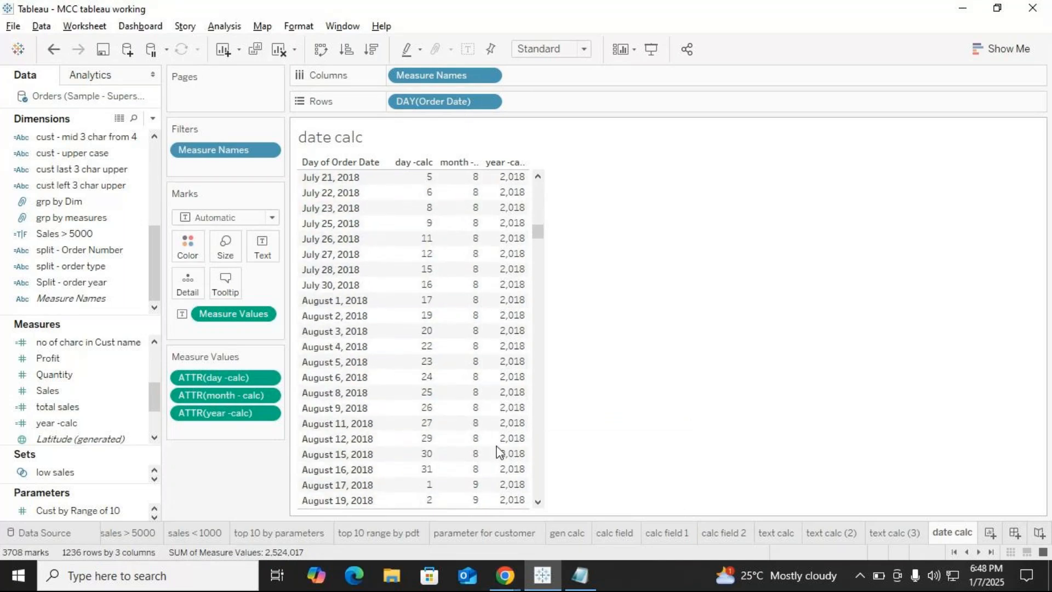
{"action": "scroll", "coordinate": [499, 452], "scroll_direction": "down", "scroll_amount": 12}
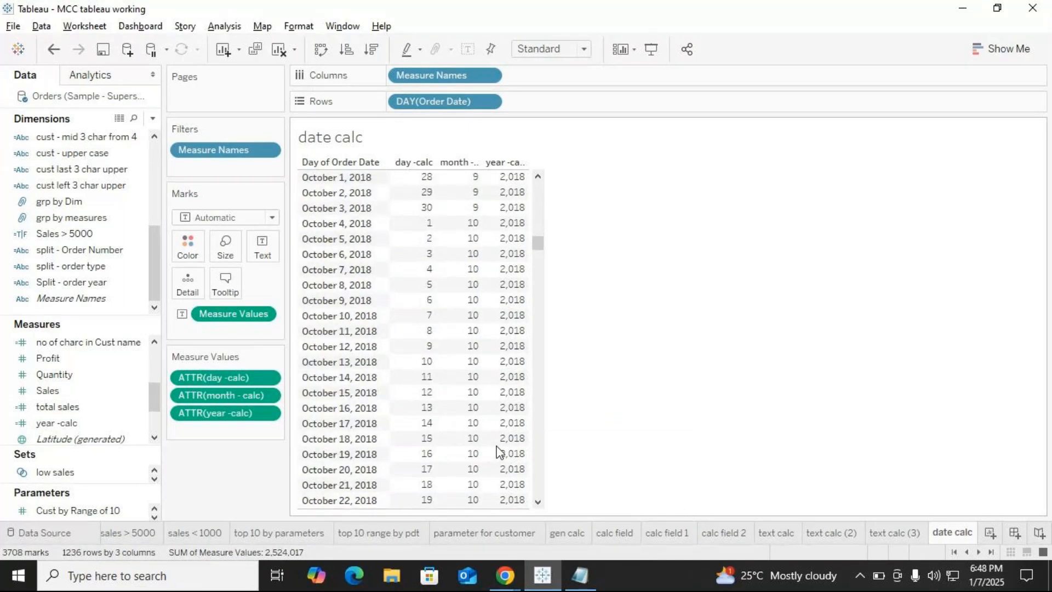
{"action": "scroll", "coordinate": [498, 452], "scroll_direction": "down", "scroll_amount": 20}
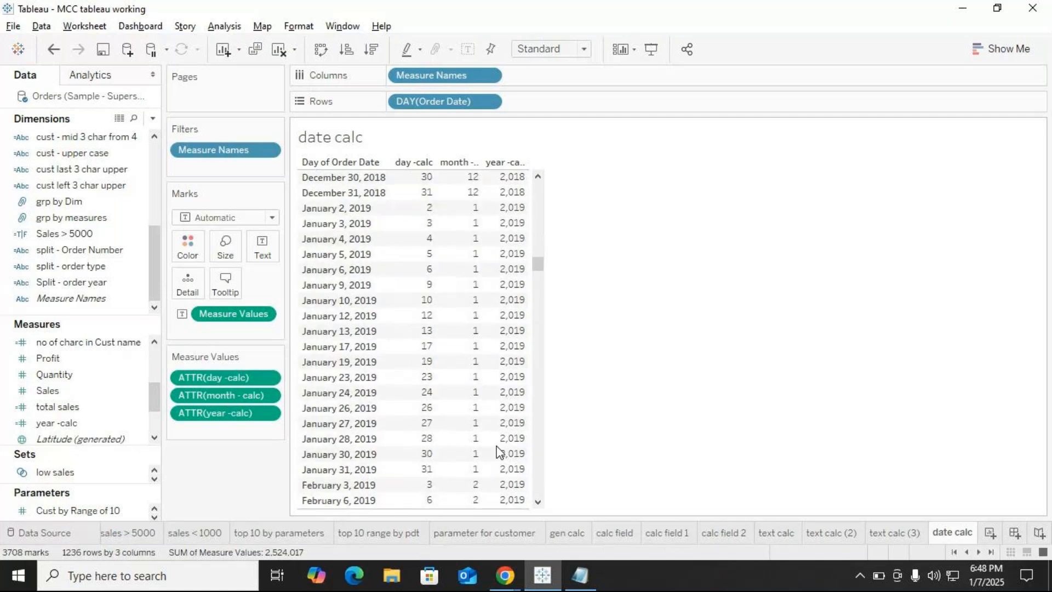
{"action": "scroll", "coordinate": [499, 453], "scroll_direction": "down", "scroll_amount": 6}
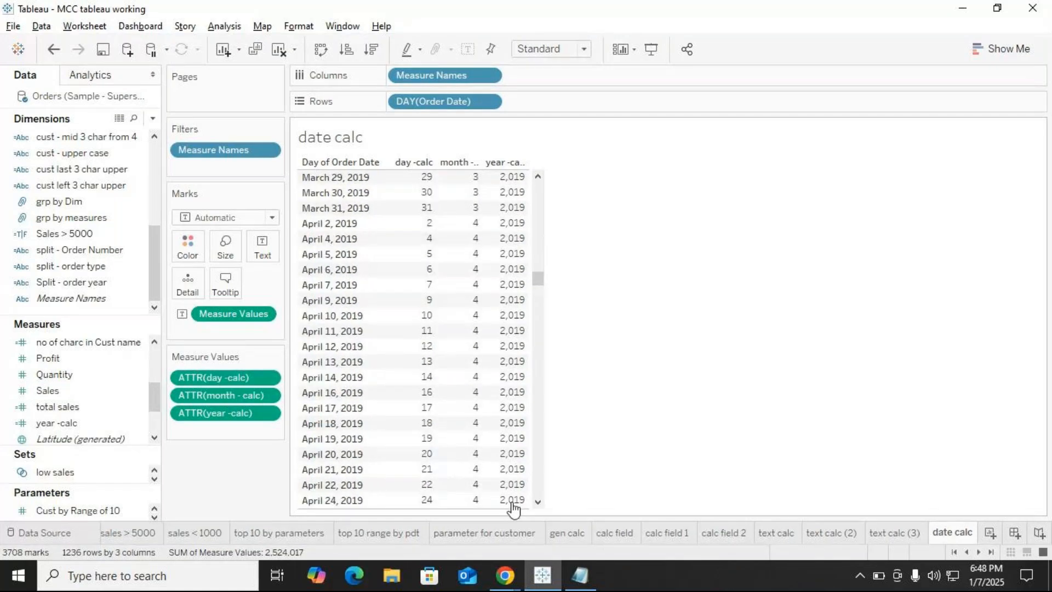
Switch to Notepad, paste YEAR([Order Date]) under the "year" heading and add a blank line below it.
{"action": "key", "text": "alt+Tab"}
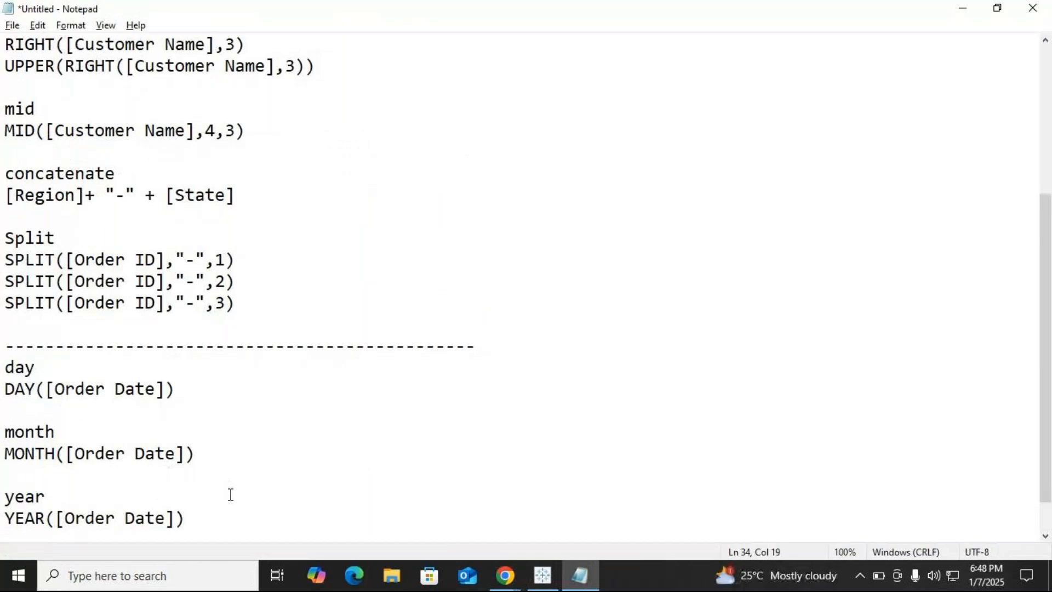
{"action": "key", "text": "Return"}
{"action": "key", "text": "Return"}
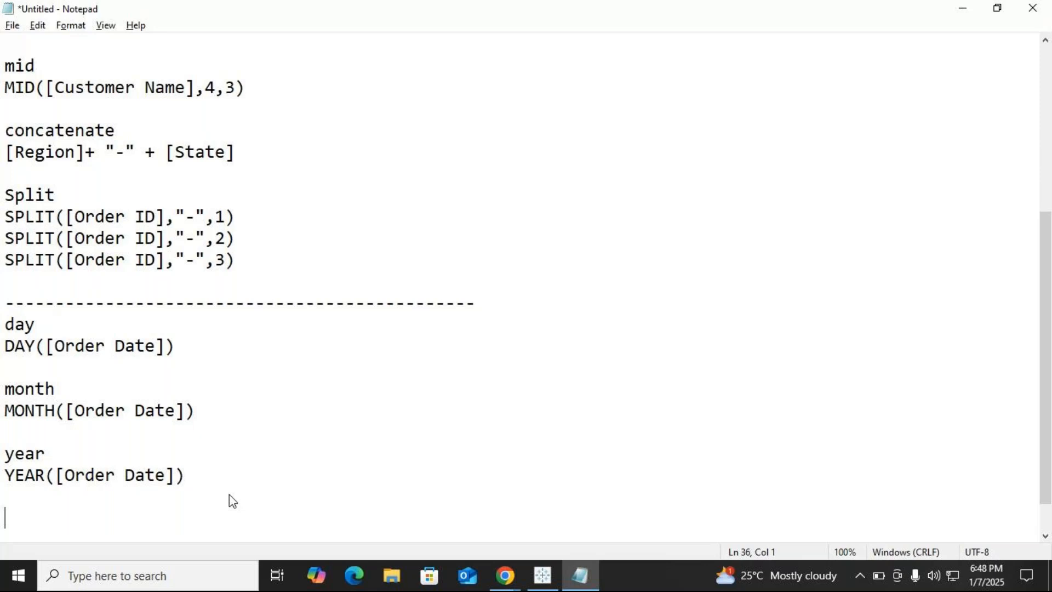
{"action": "key", "text": "alt+Tab"}
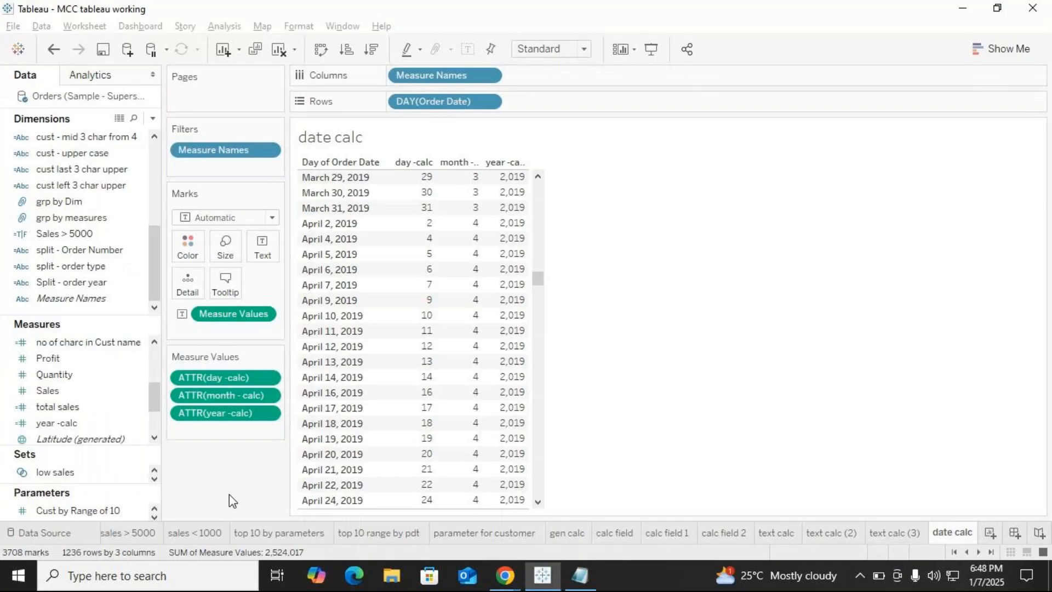
{"action": "key", "text": "alt+Tab"}
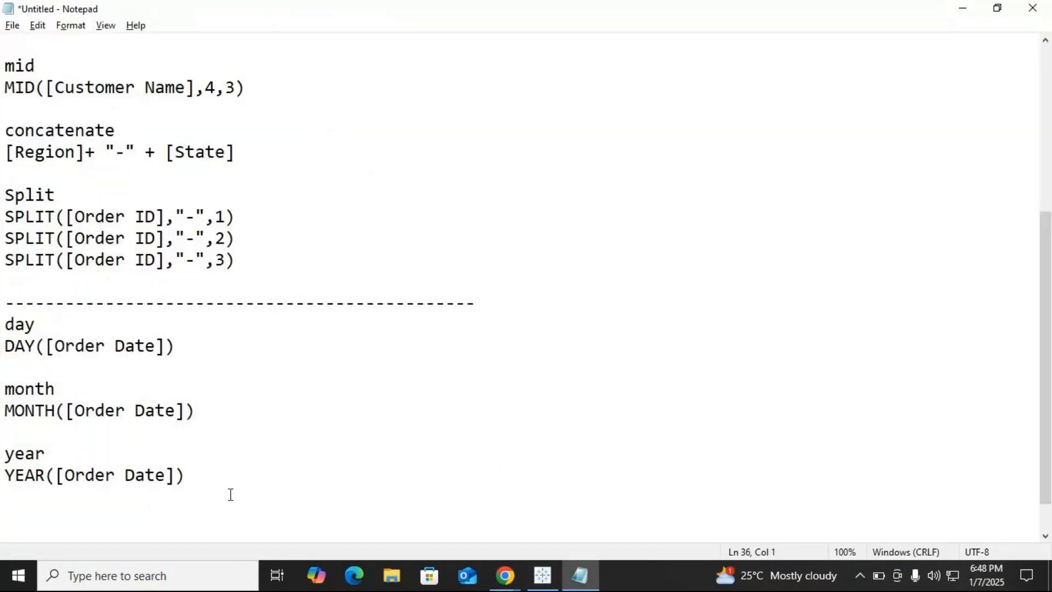
{"action": "left_click", "coordinate": [505, 576]}
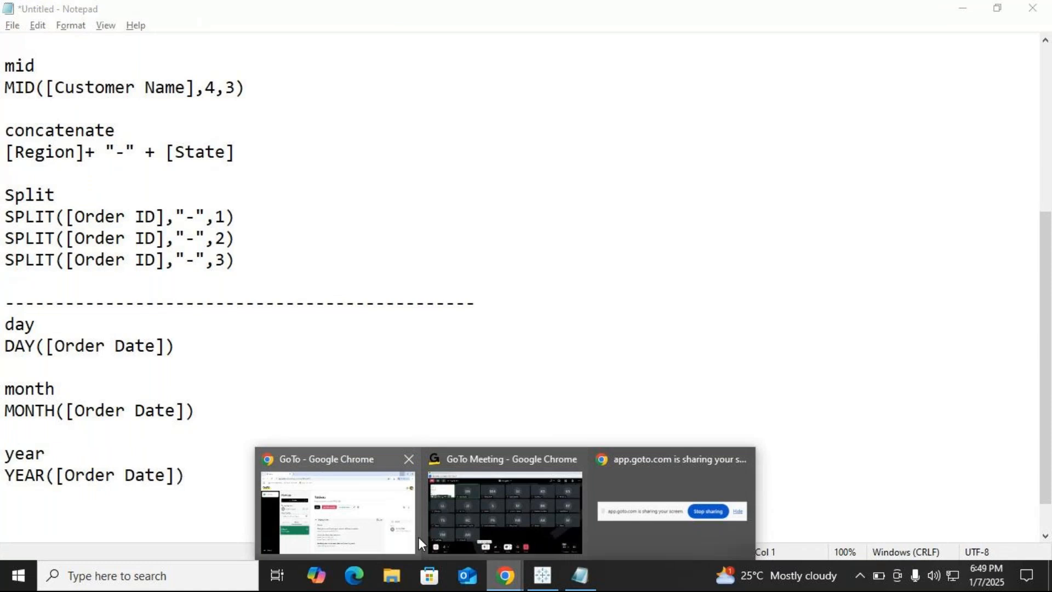
Return to Tableau and create a new calculated field named "make date - funct".
{"action": "left_click", "coordinate": [542, 575]}
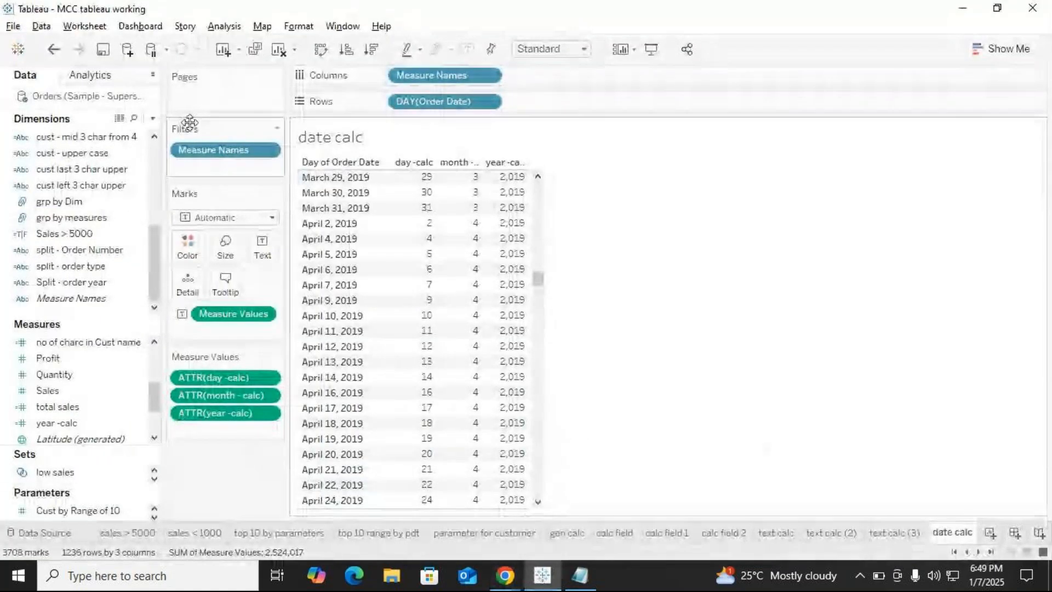
{"action": "left_click", "coordinate": [153, 118]}
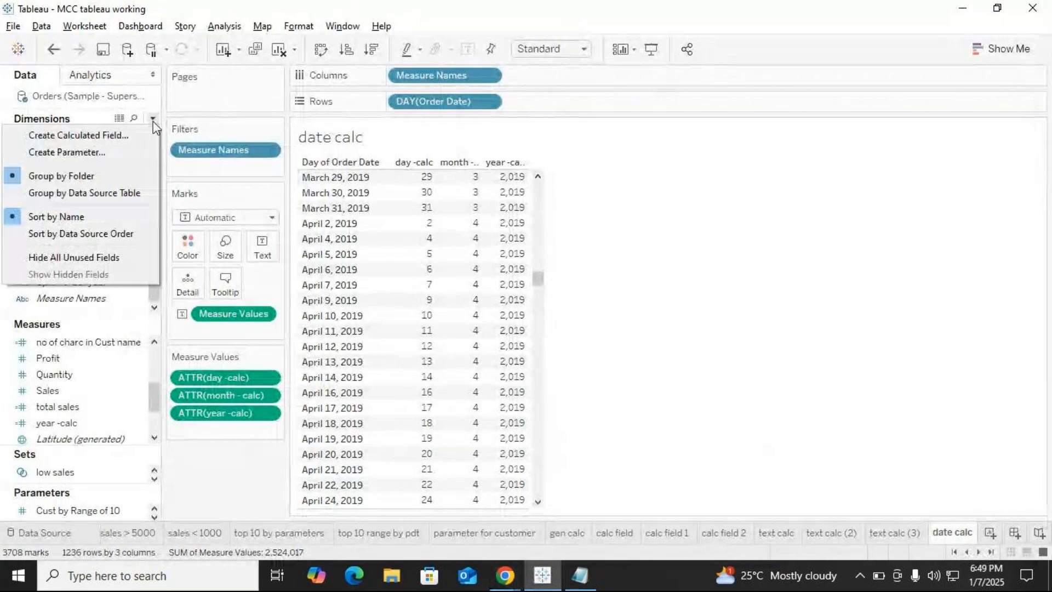
{"action": "left_click", "coordinate": [58, 134]}
{"action": "type", "text": "mak"}
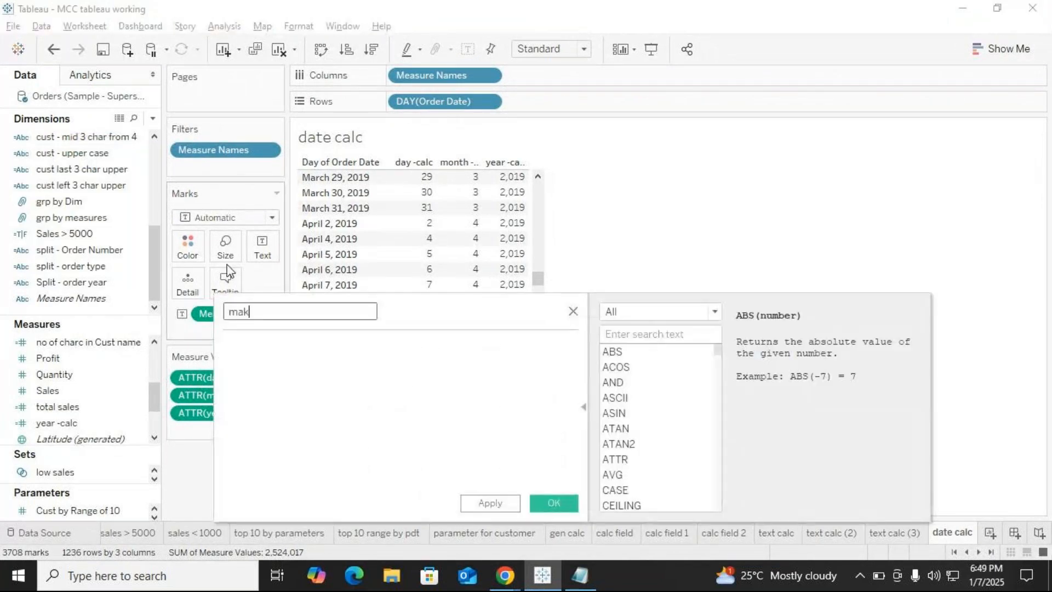
{"action": "type", "text": "e date - funct"}
Start the formula with the MAKEDATE function and use the year -calc field as its year argument.
{"action": "left_click", "coordinate": [288, 379]}
{"action": "type", "text": "ma"}
{"action": "key", "text": "Return"}
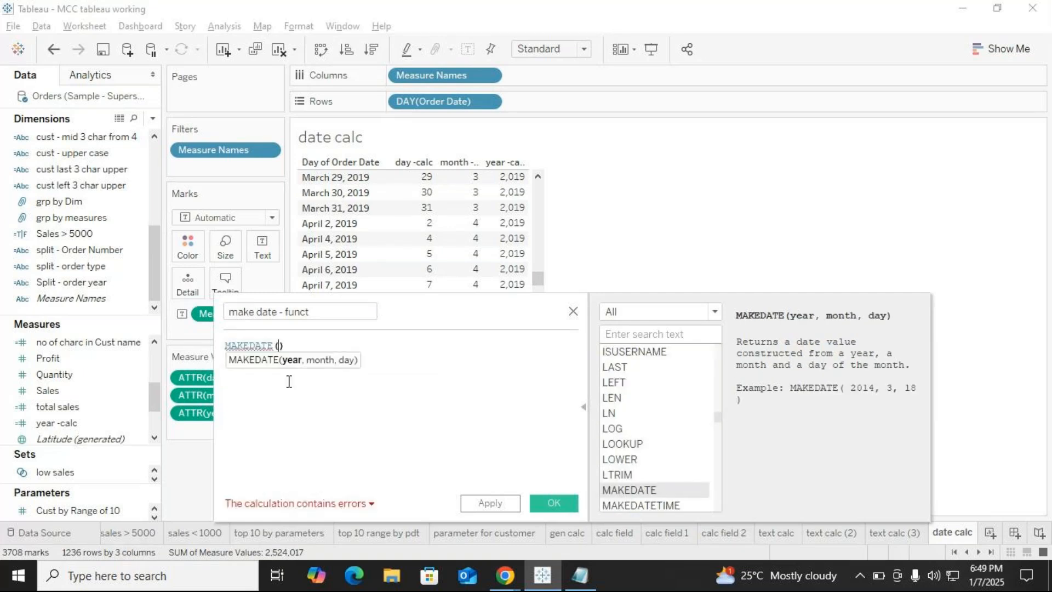
{"action": "type", "text": "da"}
{"action": "key", "text": "BackSpace"}
{"action": "key", "text": "BackSpace"}
{"action": "type", "text": "yea"}
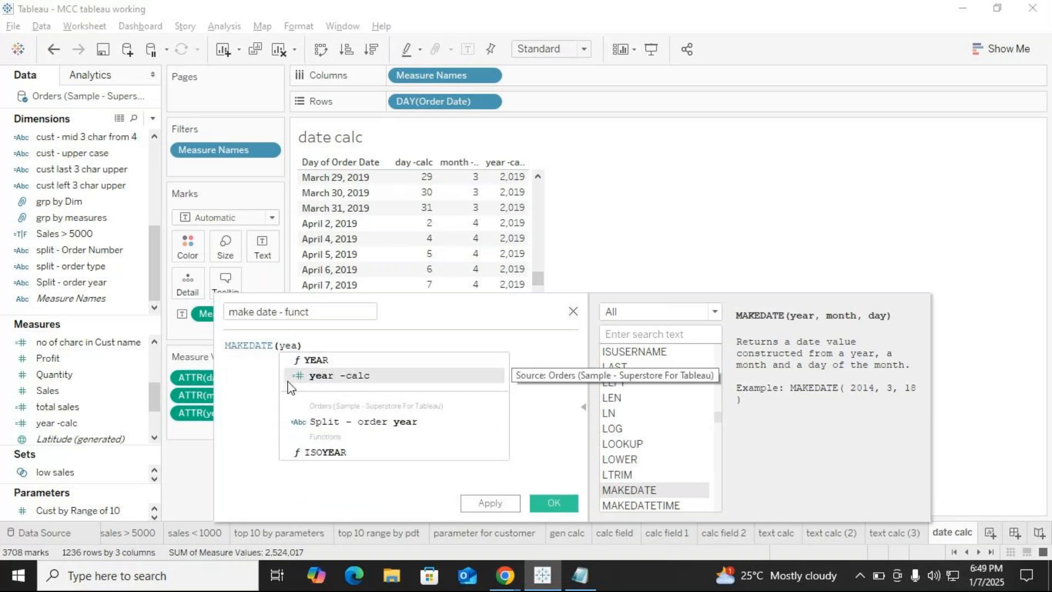
{"action": "left_click", "coordinate": [289, 379]}
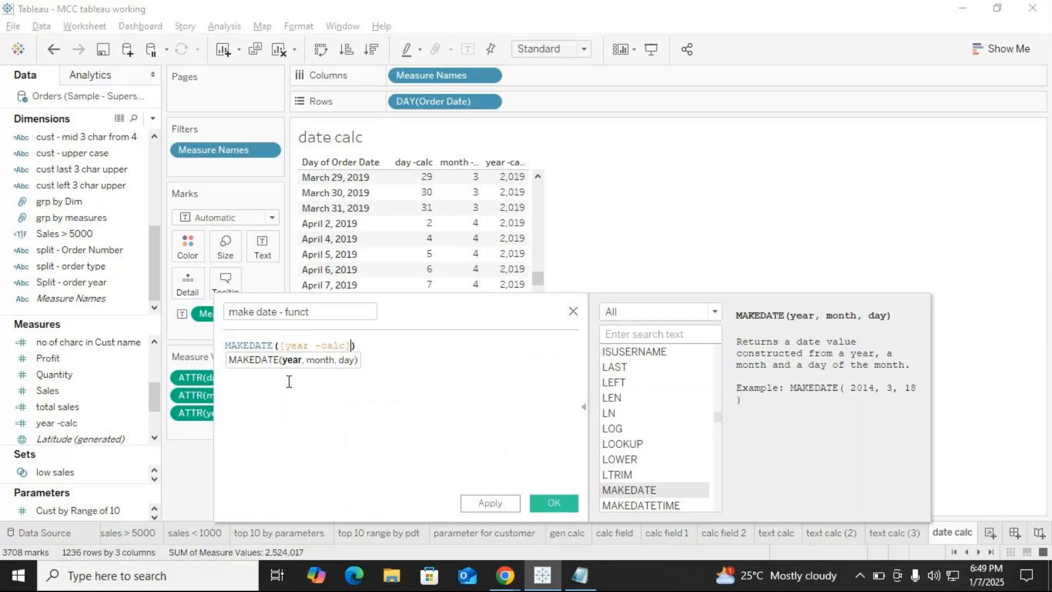
Complete the MAKEDATE formula with month - calc and day -calc as the month and day arguments, and save the calculated field.
{"action": "type", "text": ",mon"}
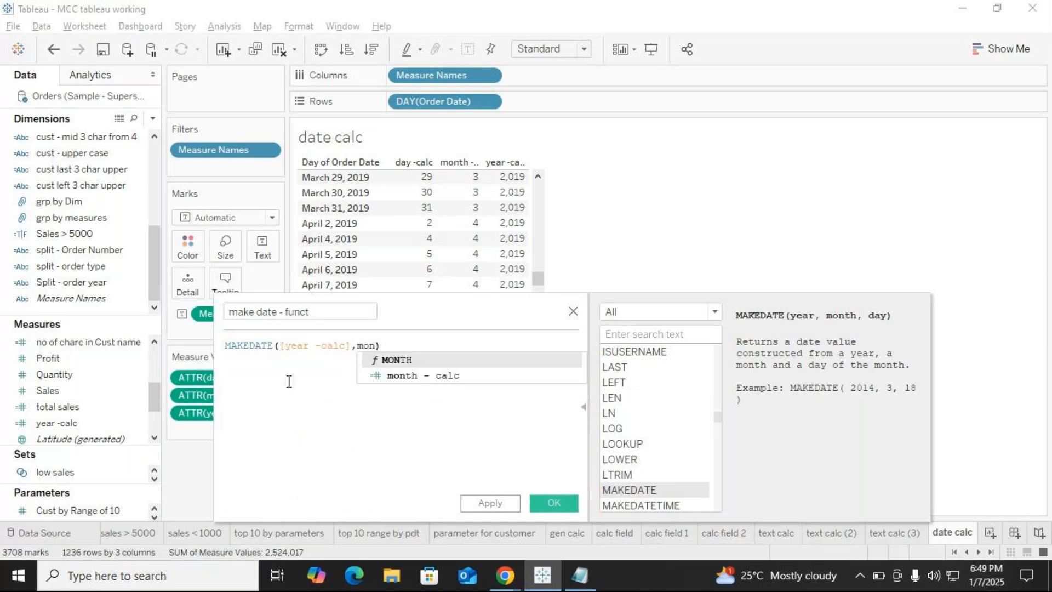
{"action": "key", "text": "Down"}
{"action": "key", "text": "Return"}
{"action": "type", "text": ","}
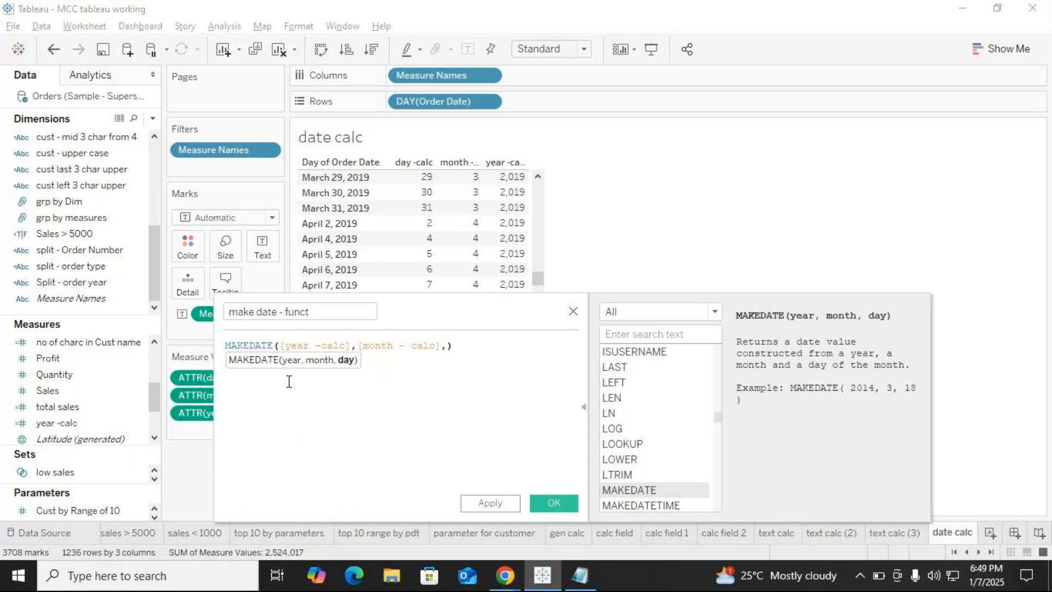
{"action": "type", "text": "day"}
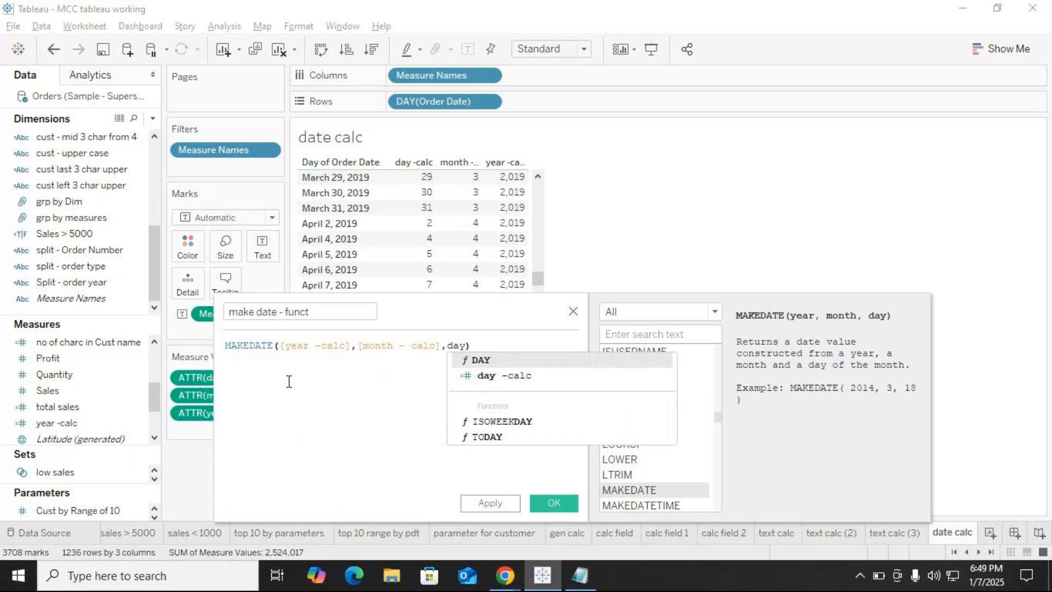
{"action": "key", "text": "Down"}
{"action": "key", "text": "Return"}
{"action": "type", "text": ")"}
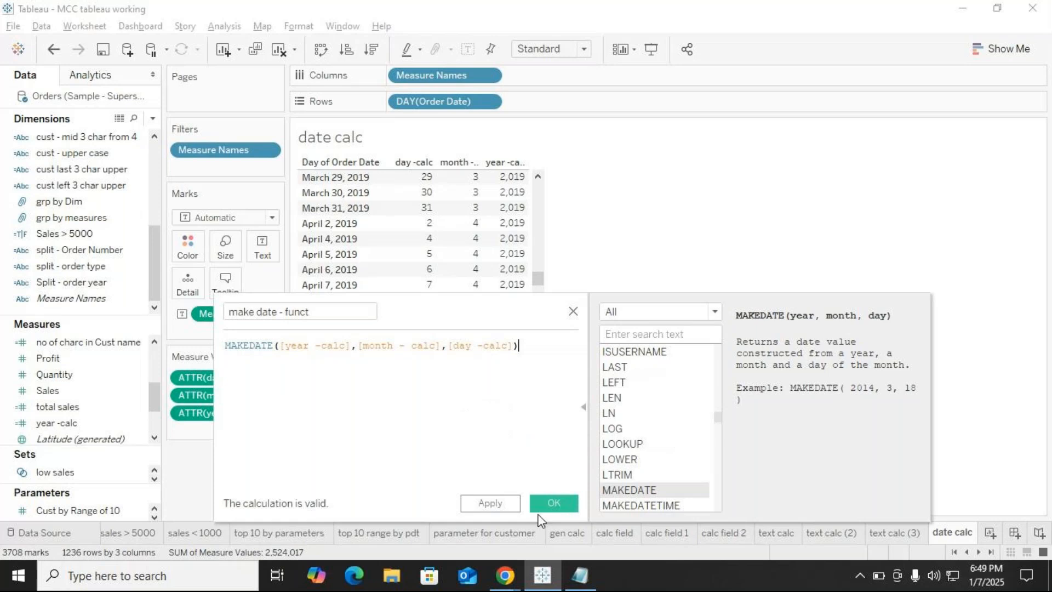
{"action": "left_click", "coordinate": [543, 500]}
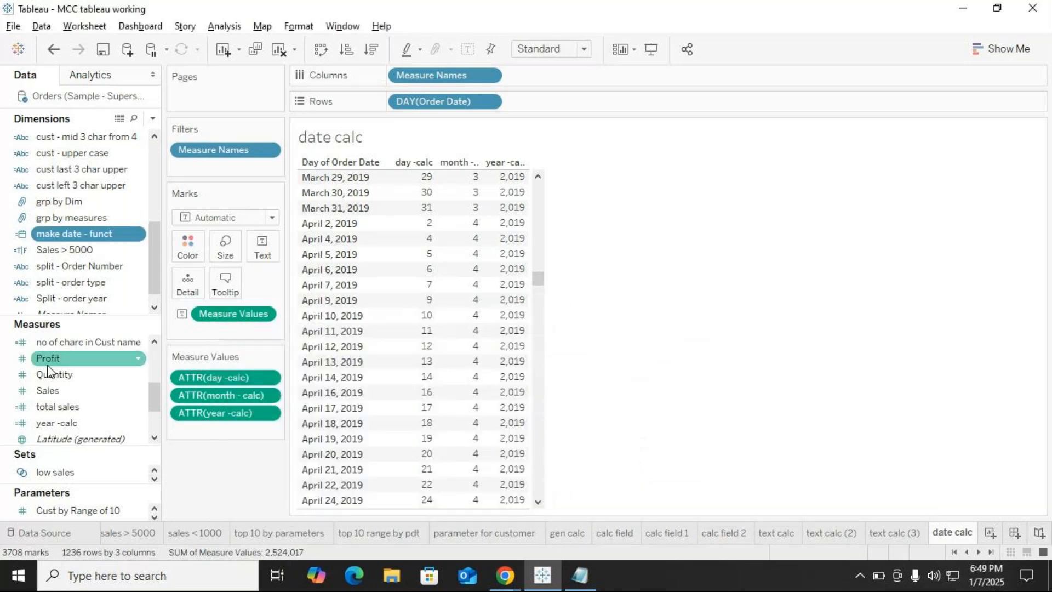
Add make date - funct to the rows after the order date and change its date level to the full-date Day option.
{"action": "left_click_drag", "start_coordinate": [88, 232], "coordinate": [517, 237]}
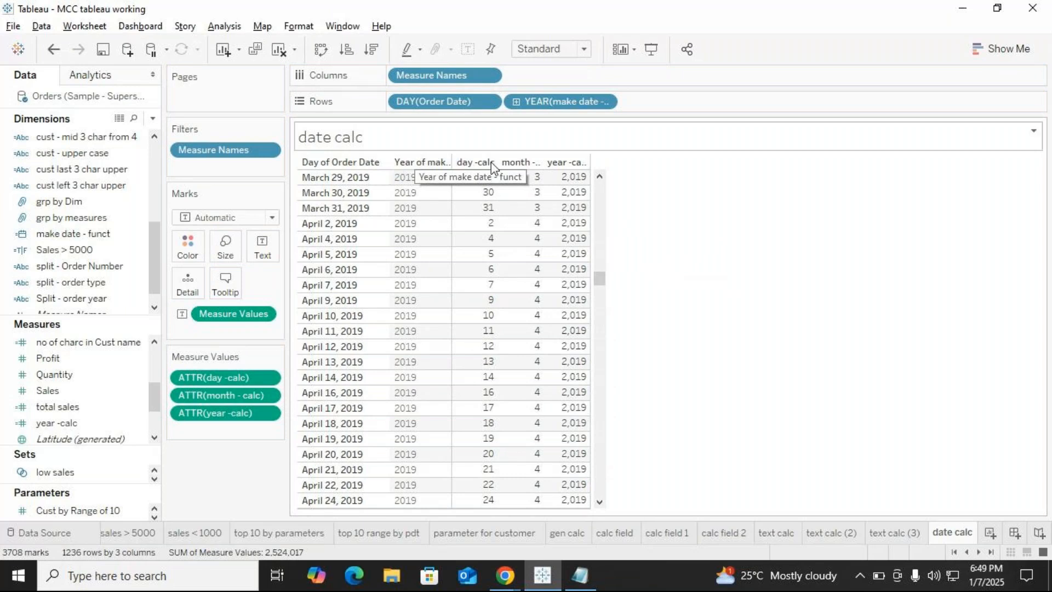
{"action": "left_click", "coordinate": [605, 103]}
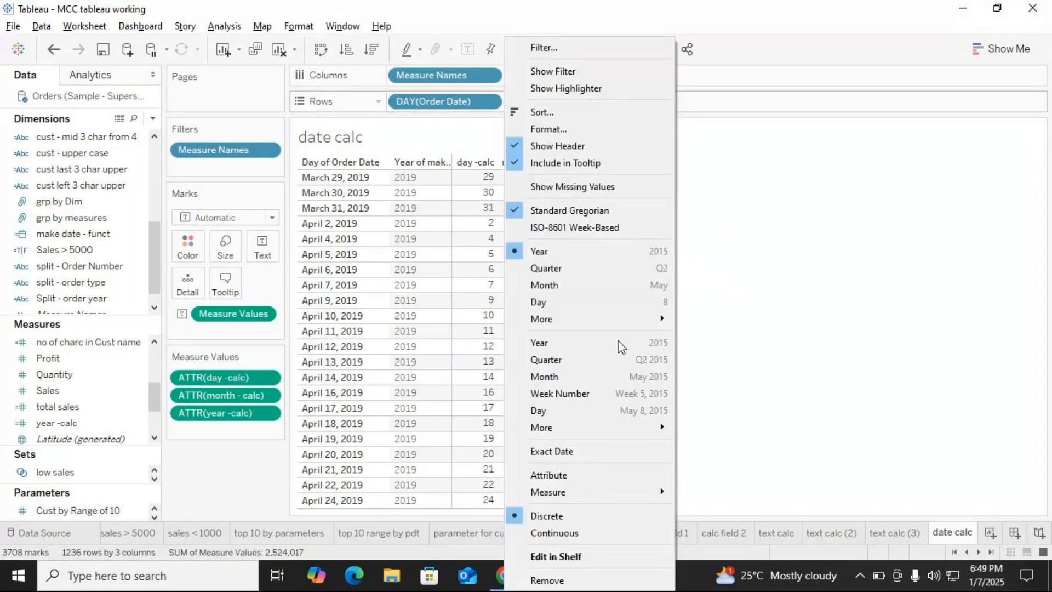
{"action": "left_click", "coordinate": [575, 411]}
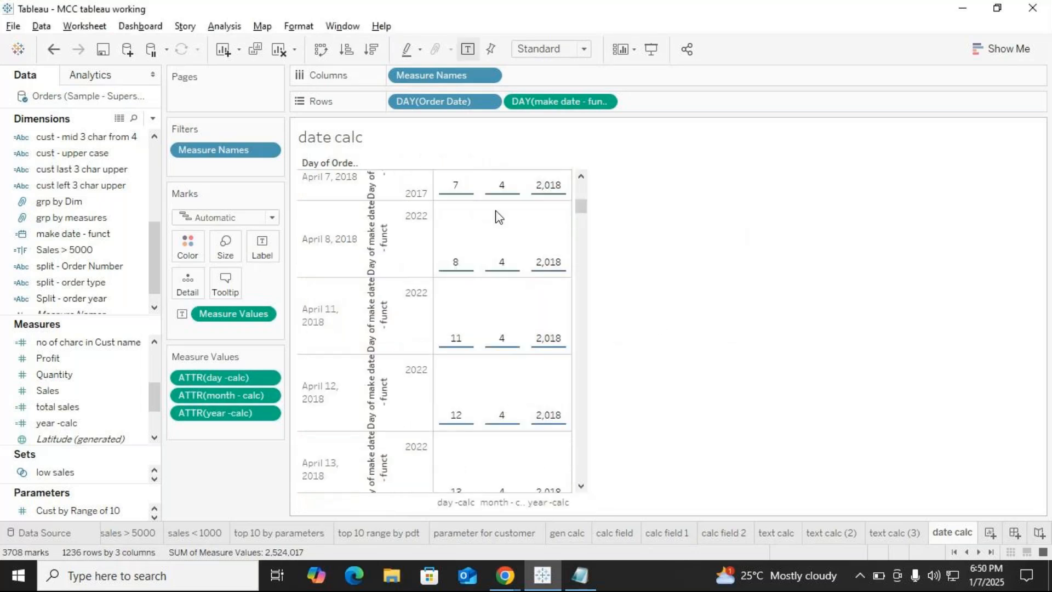
{"action": "scroll", "coordinate": [433, 223], "scroll_direction": "up", "scroll_amount": 5}
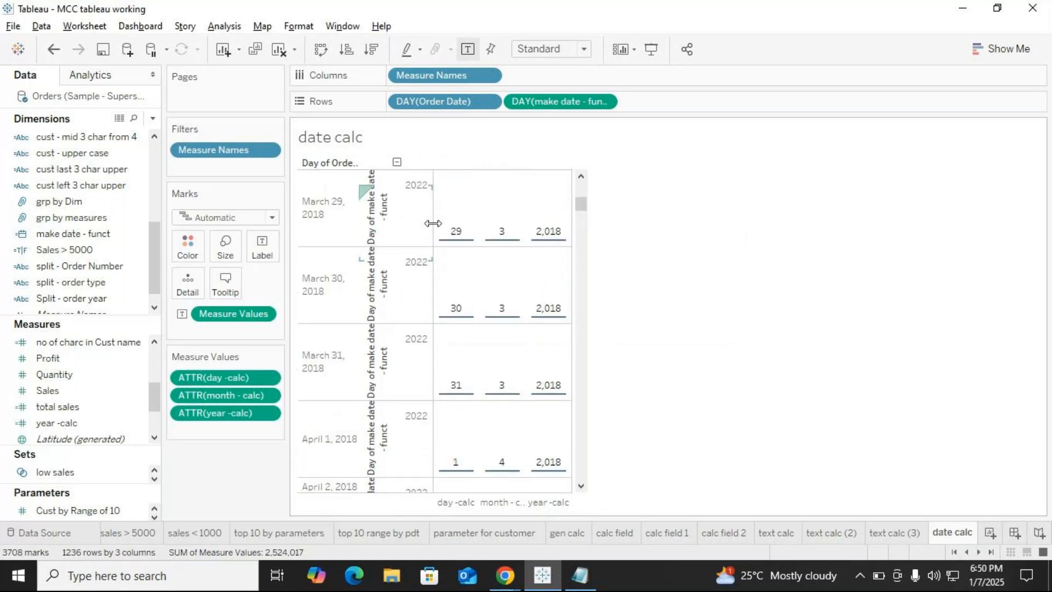
Open the make date - funct pill in the rows for in-shelf editing, copy its DATETRUNC expression and close the edit.
{"action": "left_click_drag", "start_coordinate": [580, 207], "coordinate": [579, 191]}
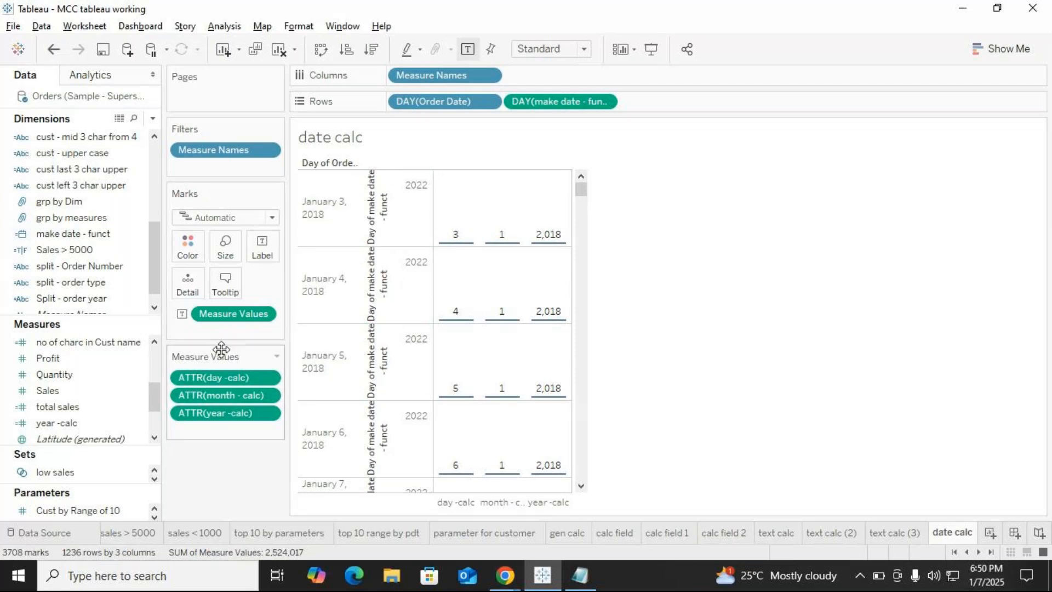
{"action": "scroll", "coordinate": [116, 278], "scroll_direction": "down", "scroll_amount": 1}
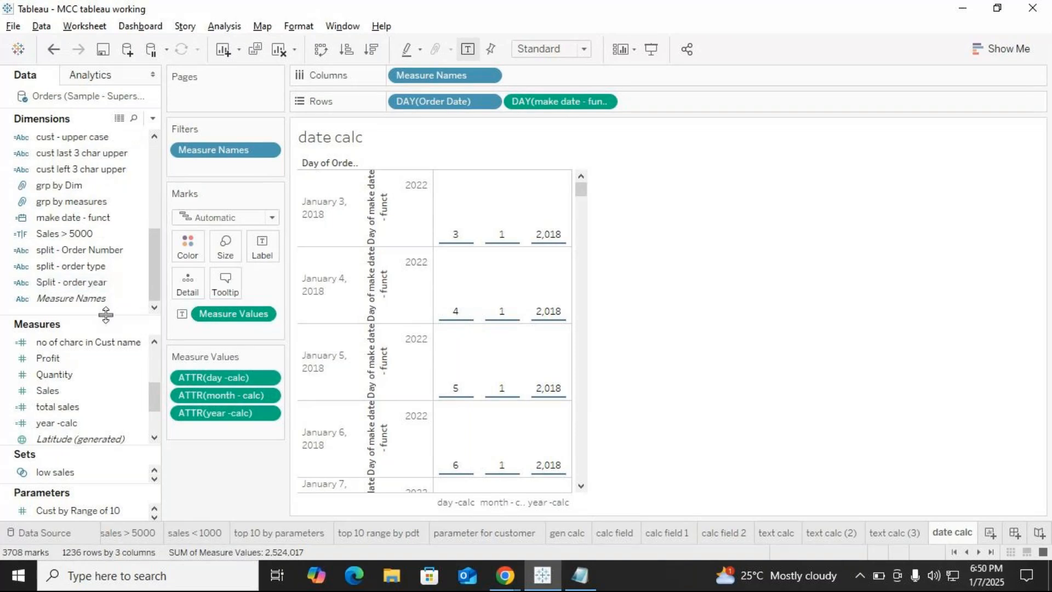
{"action": "scroll", "coordinate": [94, 417], "scroll_direction": "down", "scroll_amount": 2}
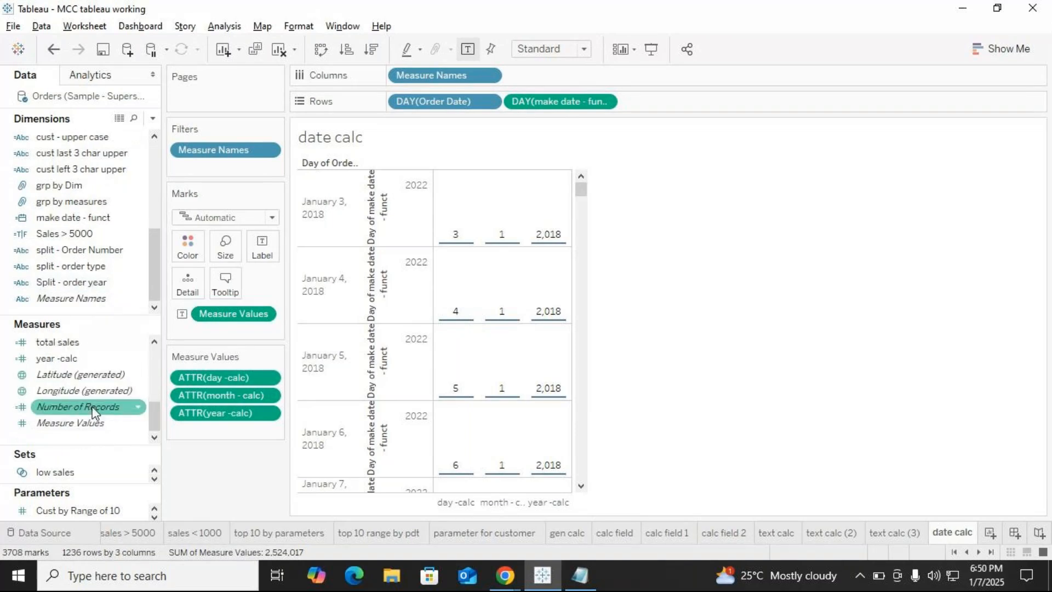
{"action": "scroll", "coordinate": [91, 399], "scroll_direction": "up", "scroll_amount": 1}
{"action": "scroll", "coordinate": [90, 399], "scroll_direction": "up", "scroll_amount": 4}
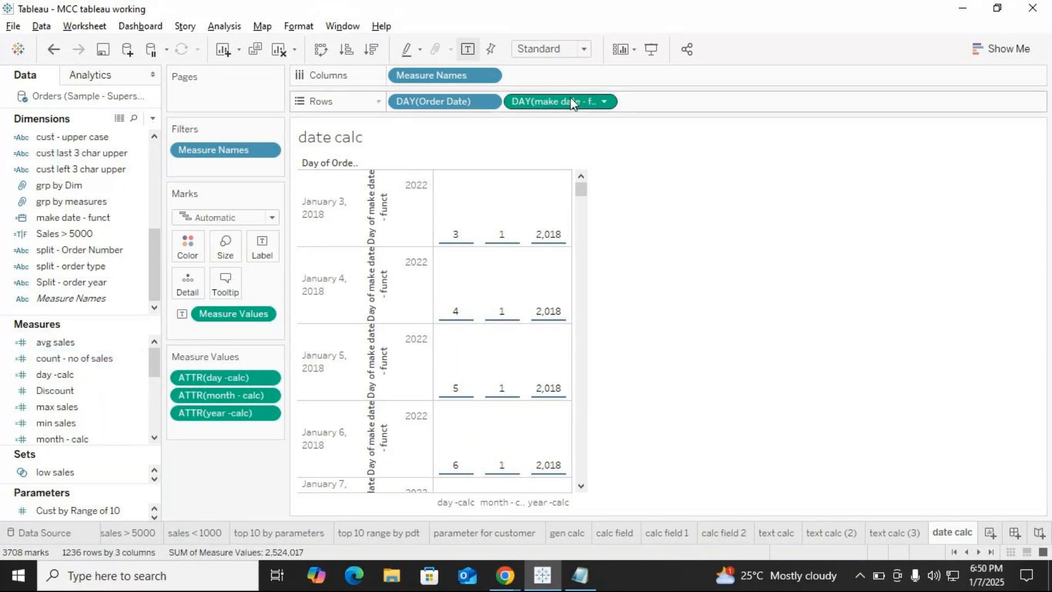
{"action": "left_click", "coordinate": [601, 99]}
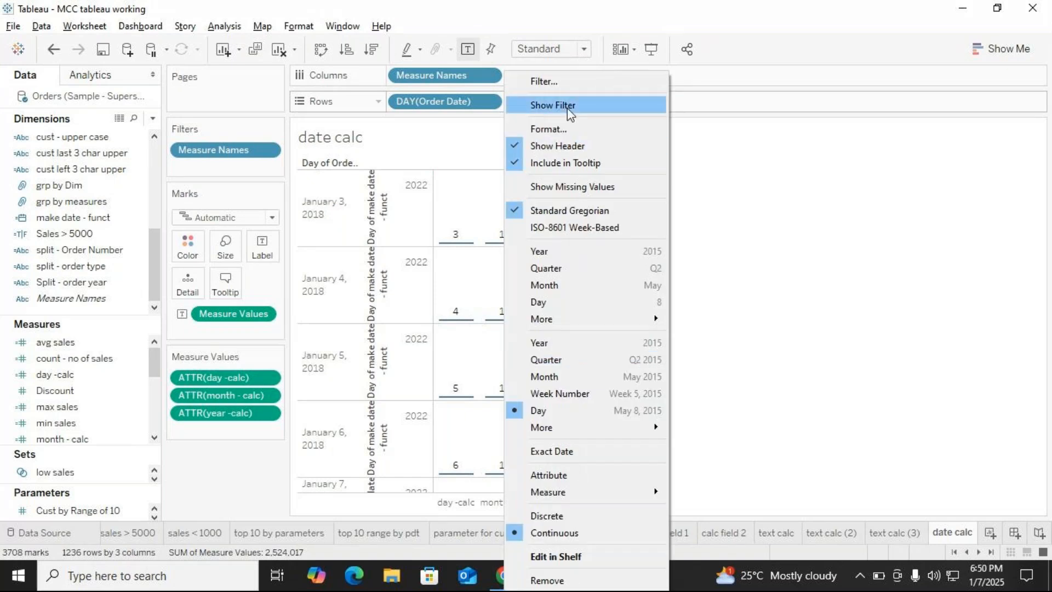
{"action": "left_click", "coordinate": [557, 556]}
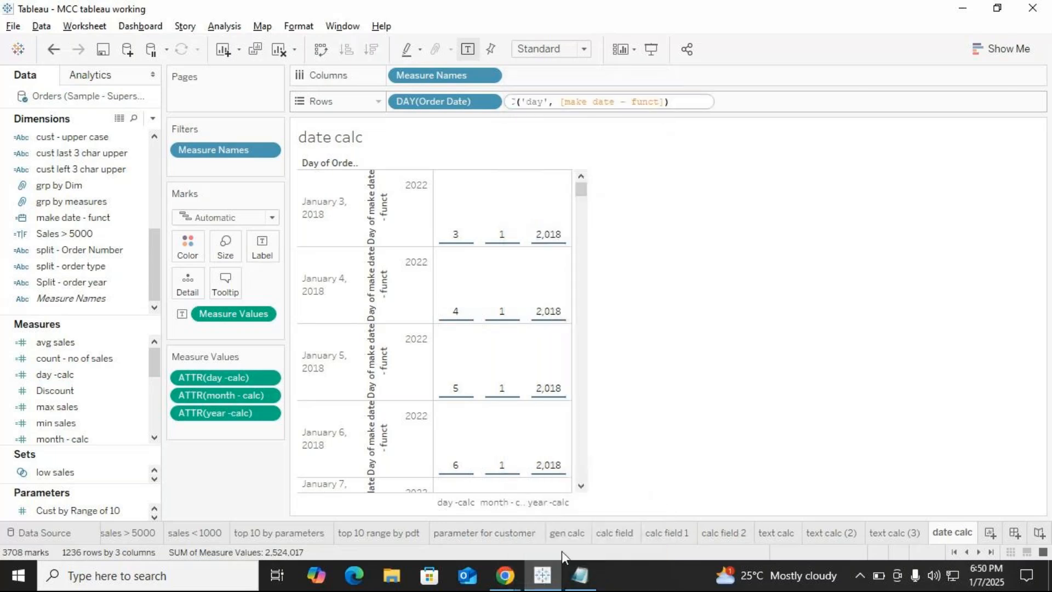
{"action": "left_click_drag", "start_coordinate": [681, 101], "coordinate": [461, 98]}
{"action": "key", "text": "ctrl+c"}
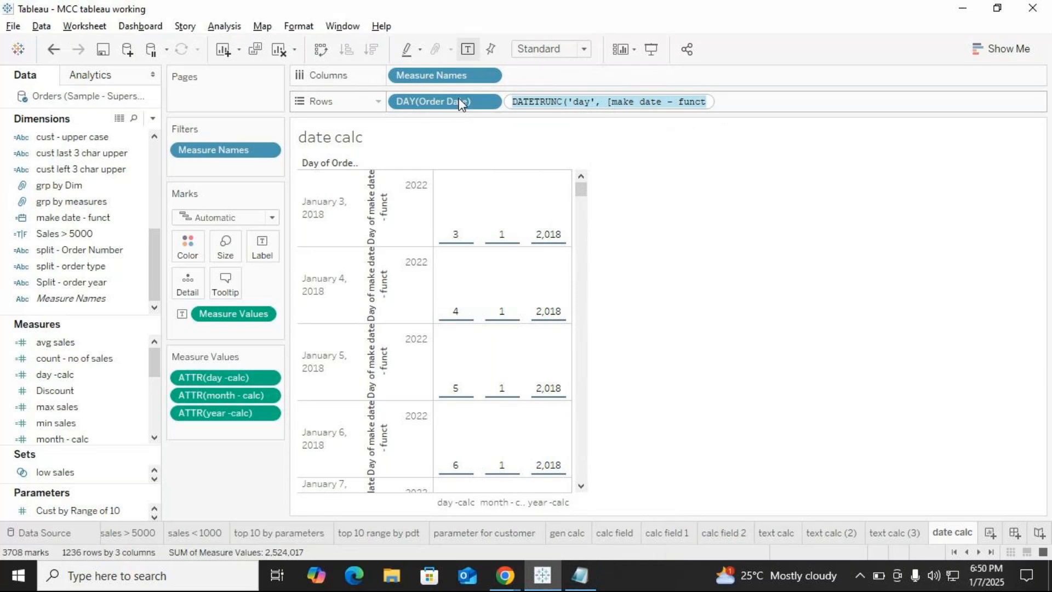
{"action": "left_click", "coordinate": [739, 282]}
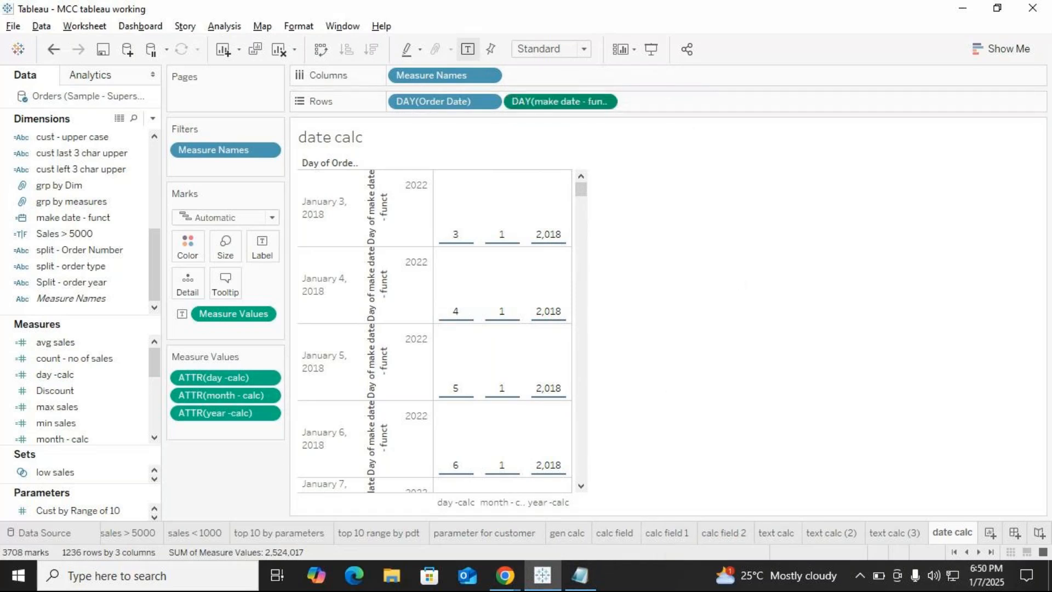
Switch to Notepad, add a makedate heading with DATETRUNC('day', [make date - funct]) pasted beneath it, and leave a blank line after it.
{"action": "left_click", "coordinate": [580, 578]}
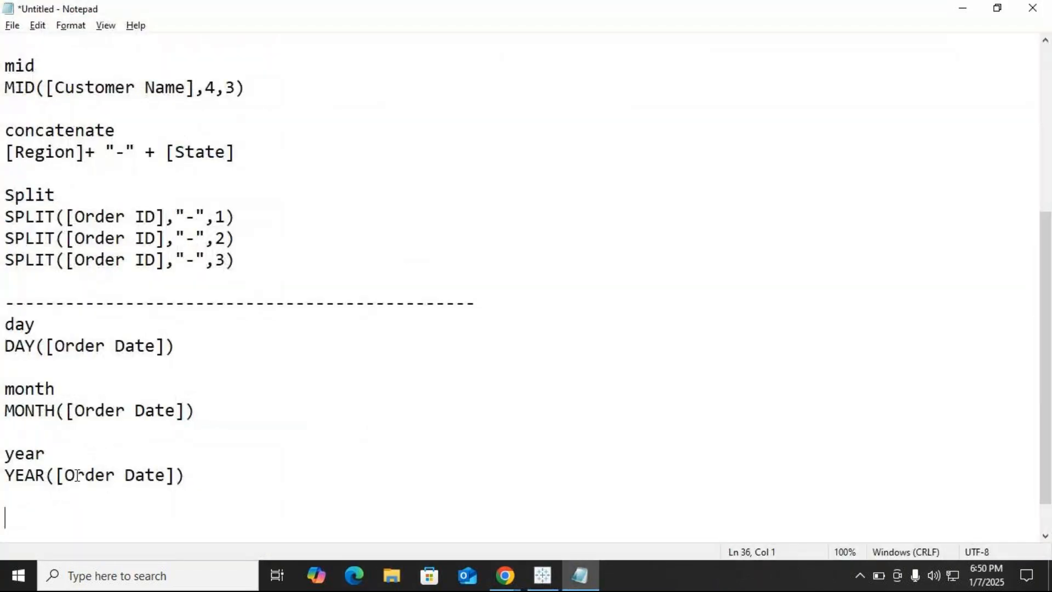
{"action": "type", "text": "makedate"}
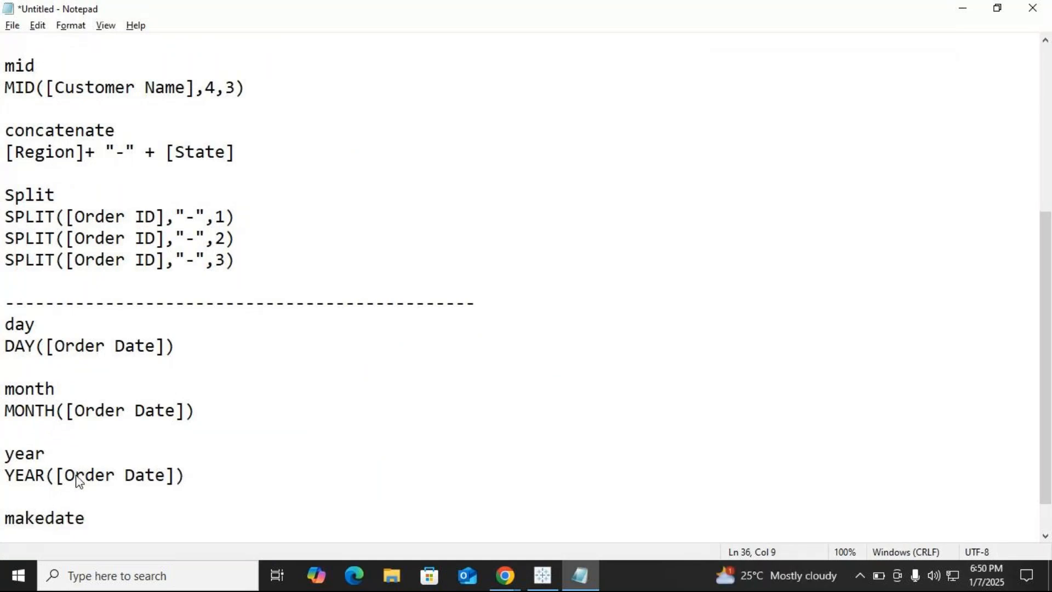
{"action": "key", "text": "Return"}
{"action": "key", "text": "ctrl+v"}
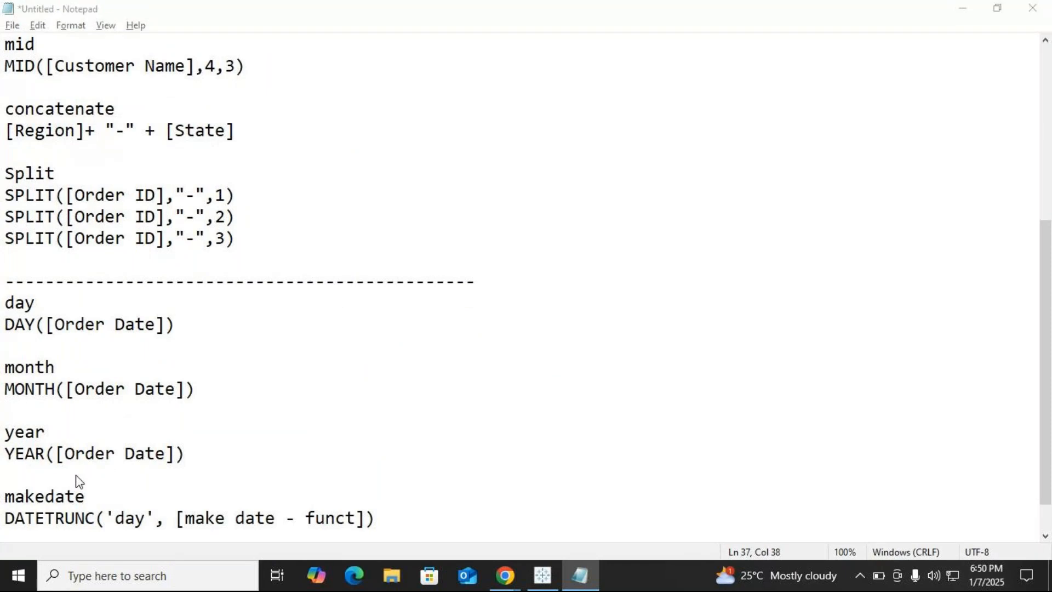
{"action": "key", "text": "alt+Tab"}
{"action": "key", "text": "alt+Tab"}
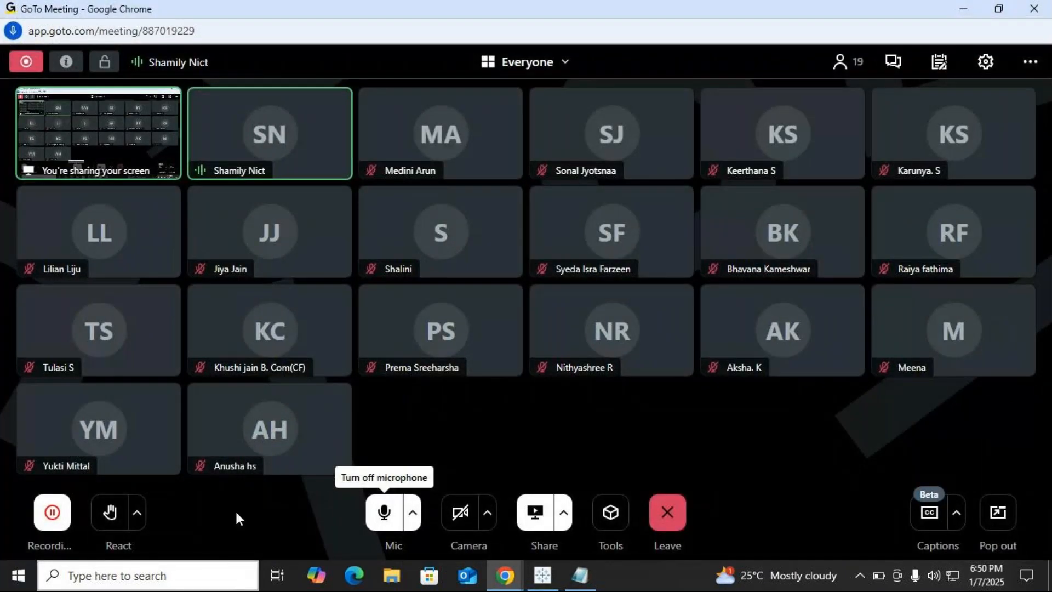
{"action": "key", "text": "alt+Tab"}
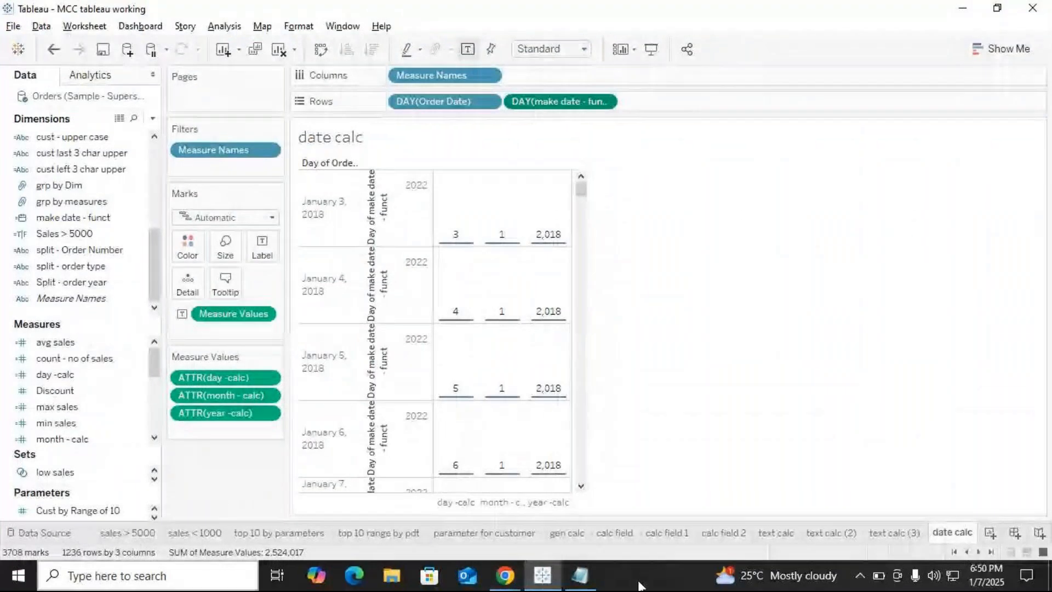
{"action": "mouse_move", "coordinate": [582, 576]}
{"action": "left_click", "coordinate": [508, 508]}
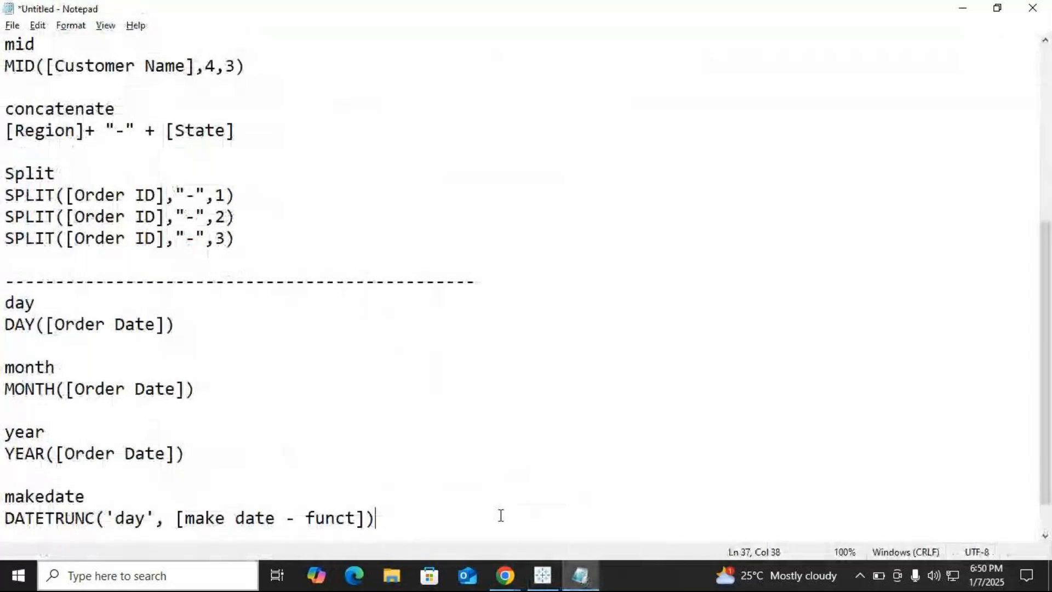
{"action": "key", "text": "Return"}
{"action": "key", "text": "Return"}
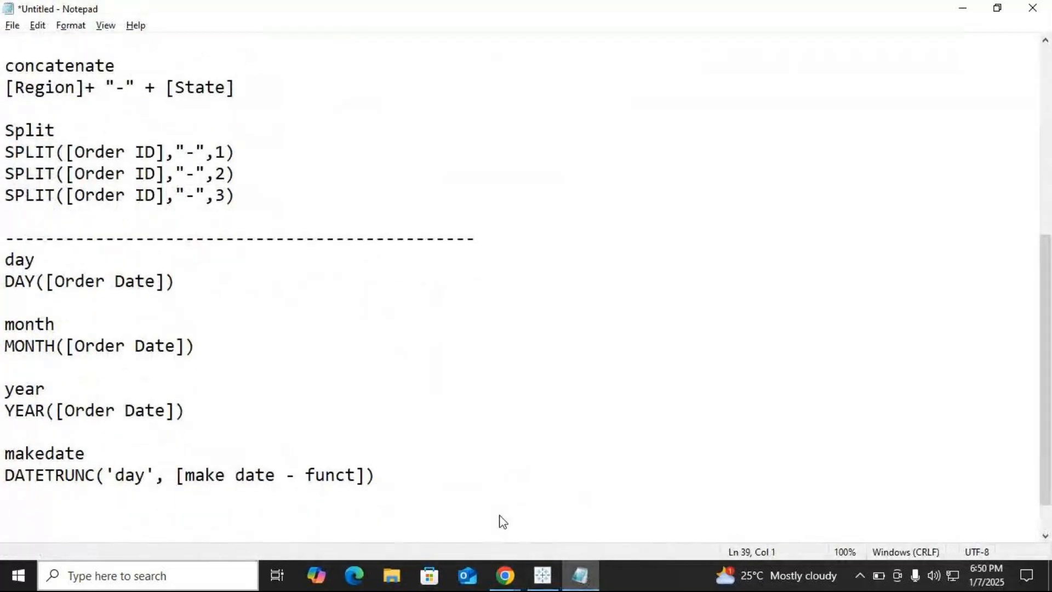
Switch to the GoTo Meeting window, mute the microphone and leave the meeting window.
{"action": "key", "text": "alt+Tab"}
{"action": "key", "text": "alt+Tab"}
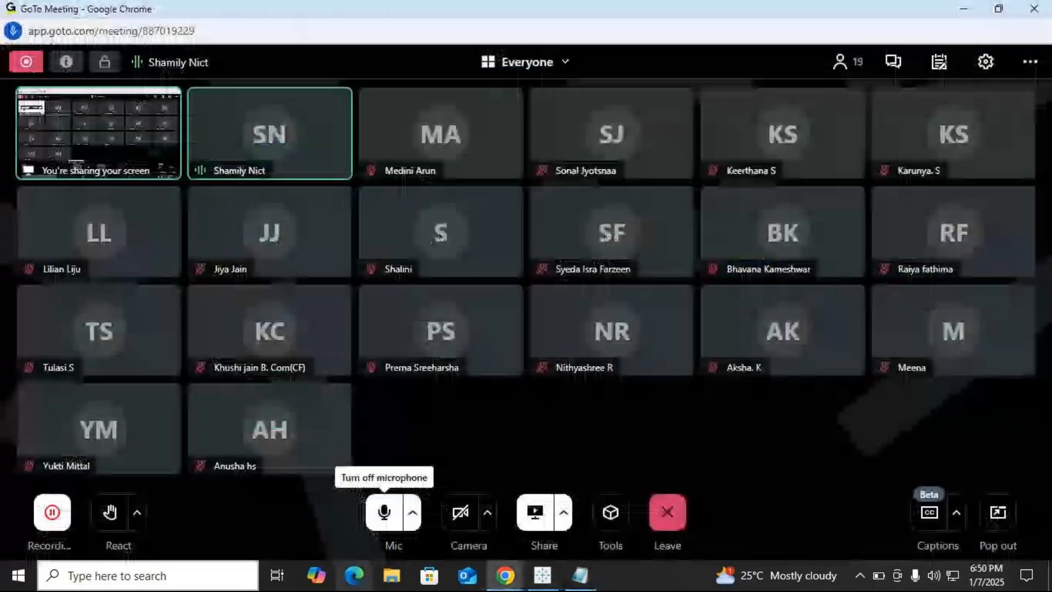
{"action": "left_click", "coordinate": [385, 520]}
{"action": "key", "text": "alt+Tab"}
{"action": "key", "text": "alt+Tab"}
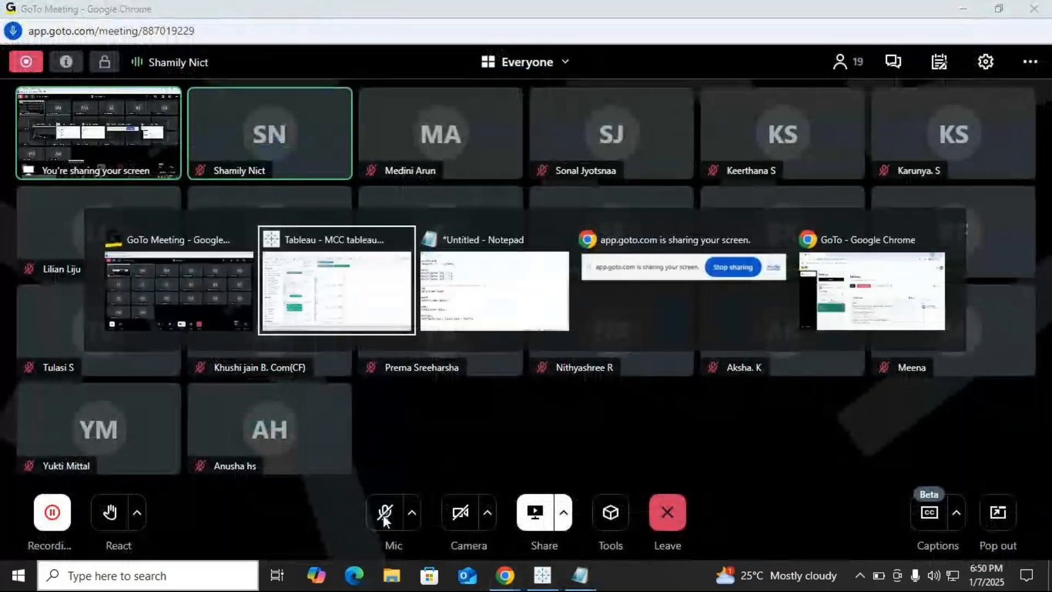
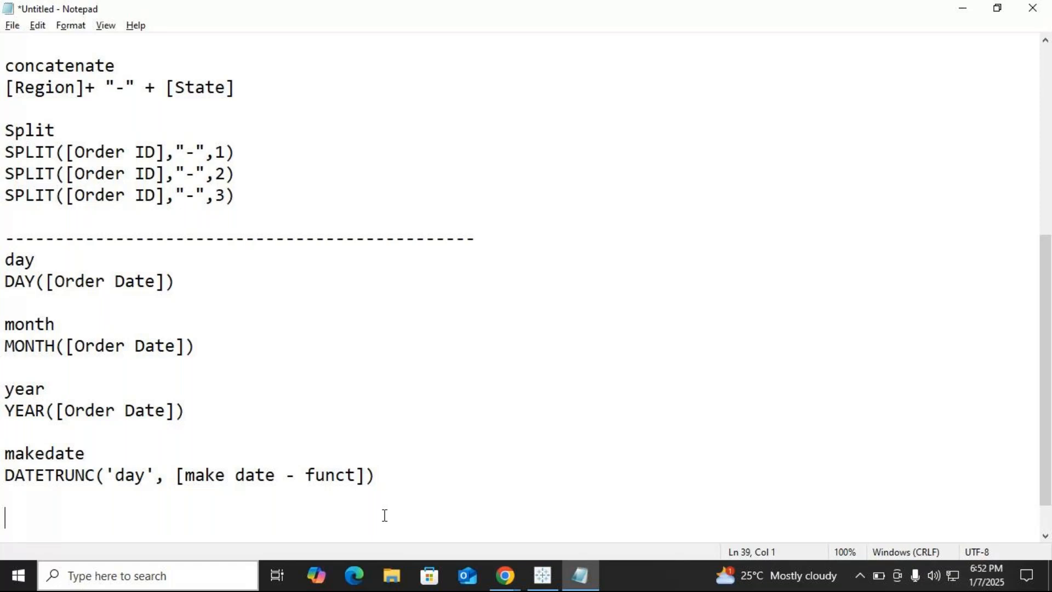
Go back to the GoTo Meeting window and unmute the microphone.
{"action": "key", "text": "alt+Tab"}
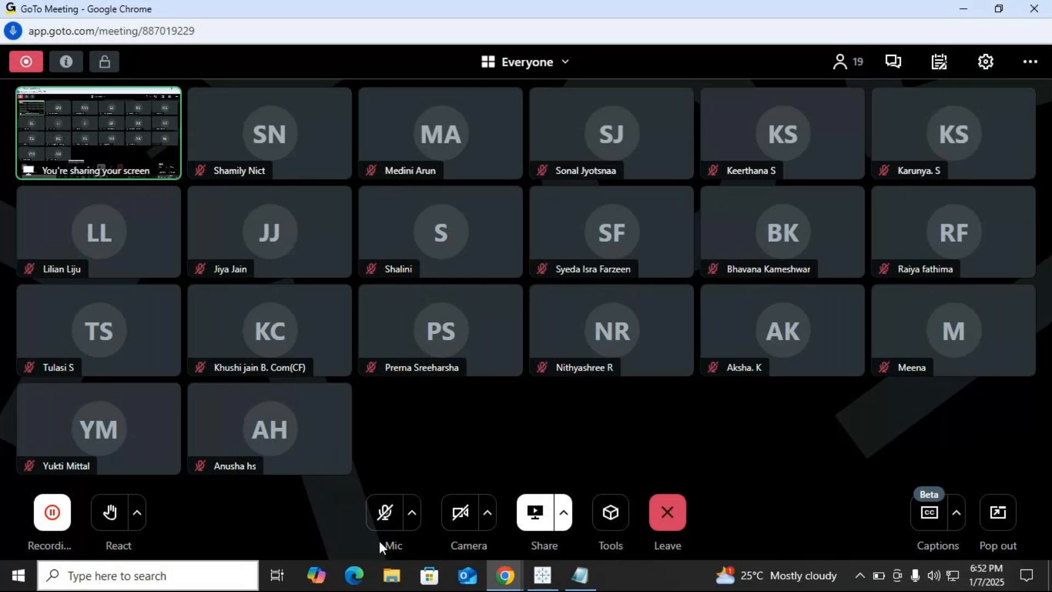
{"action": "left_click", "coordinate": [390, 515]}
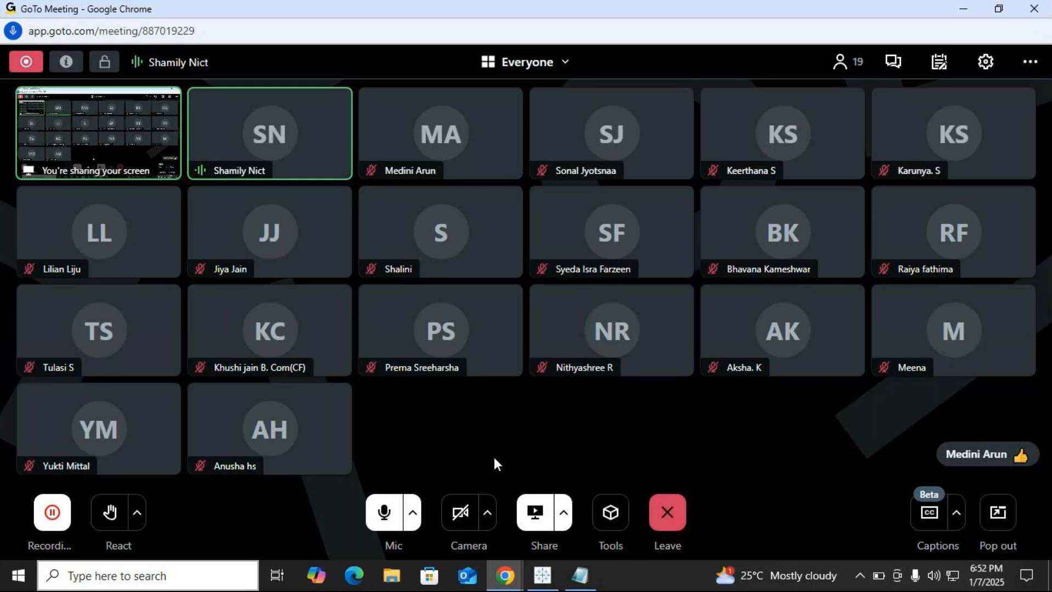
{"action": "key", "text": "alt+Tab"}
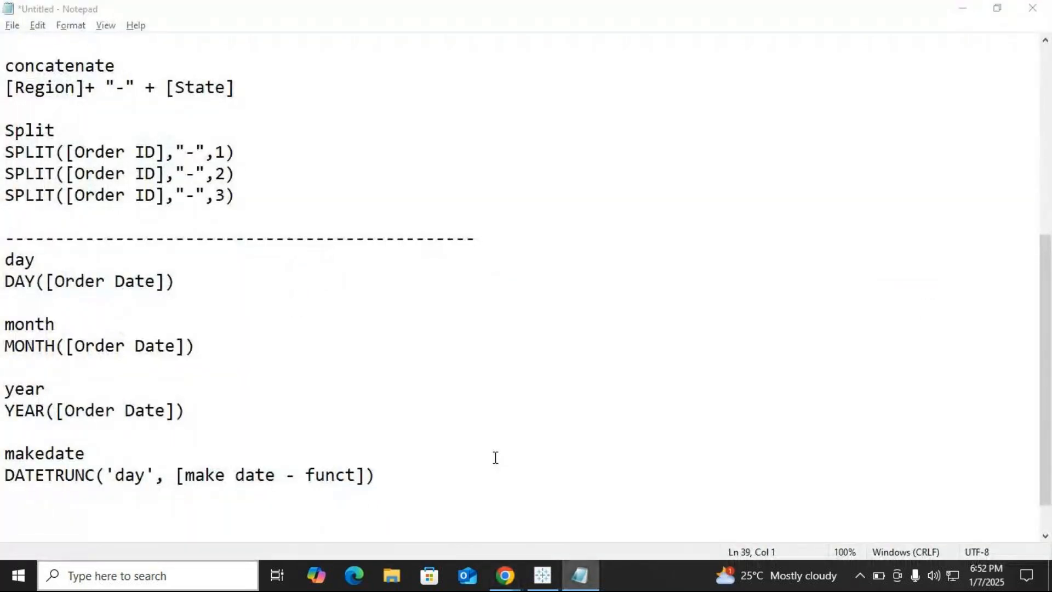
{"action": "key", "text": "alt+Tab"}
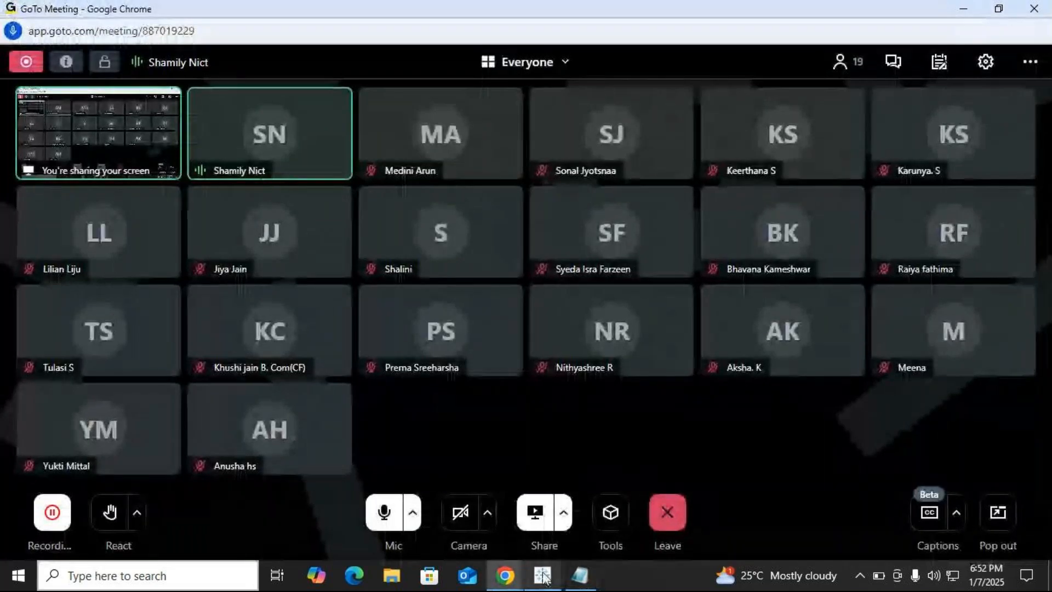
Switch to Tableau, duplicate the date calc worksheet and clear all fields from the duplicate.
{"action": "left_click", "coordinate": [558, 586]}
{"action": "right_click", "coordinate": [949, 534]}
{"action": "left_click", "coordinate": [960, 385]}
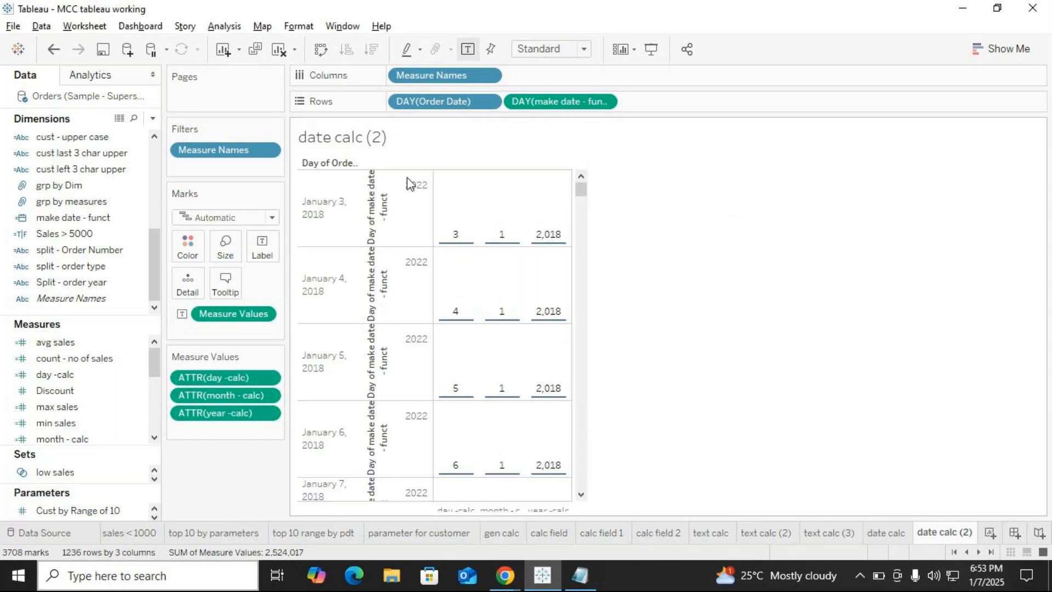
{"action": "left_click", "coordinate": [281, 51]}
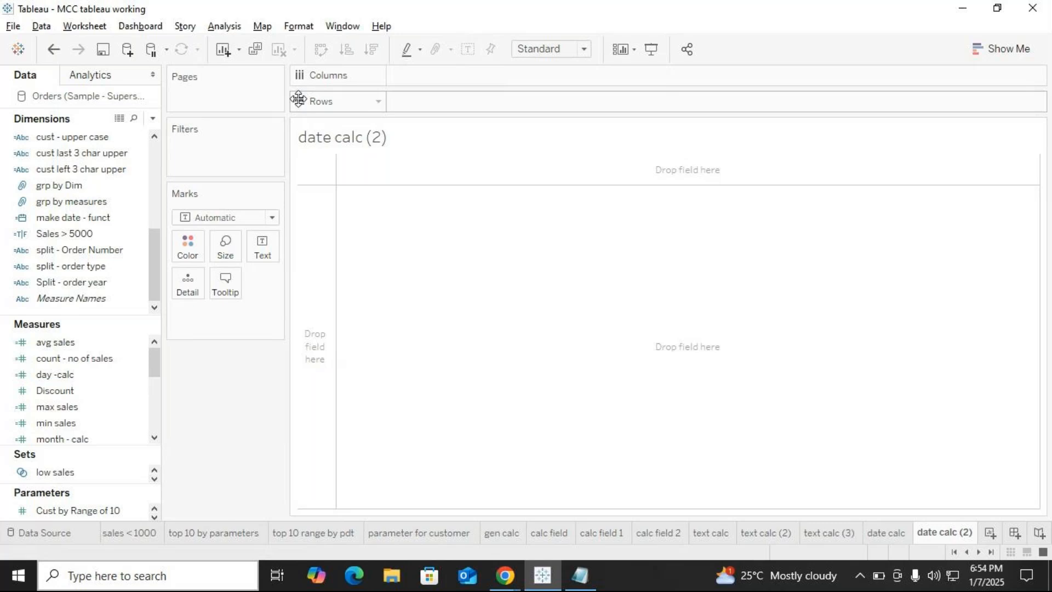
Add Order Date to the rows and change its date level to the full-date Day option.
{"action": "left_click", "coordinate": [61, 201]}
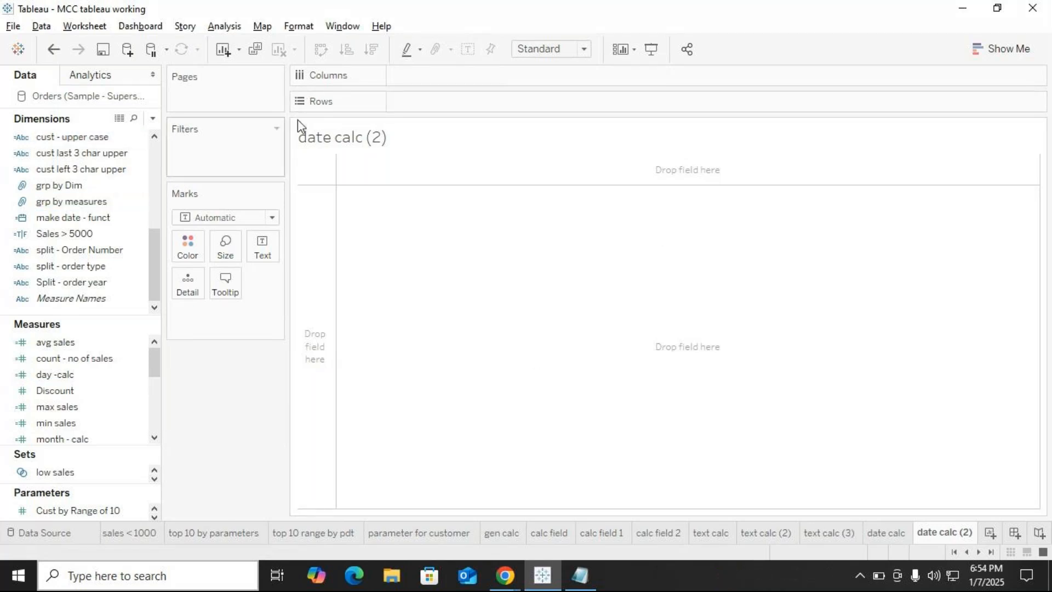
{"action": "scroll", "coordinate": [53, 226], "scroll_direction": "up", "scroll_amount": 4}
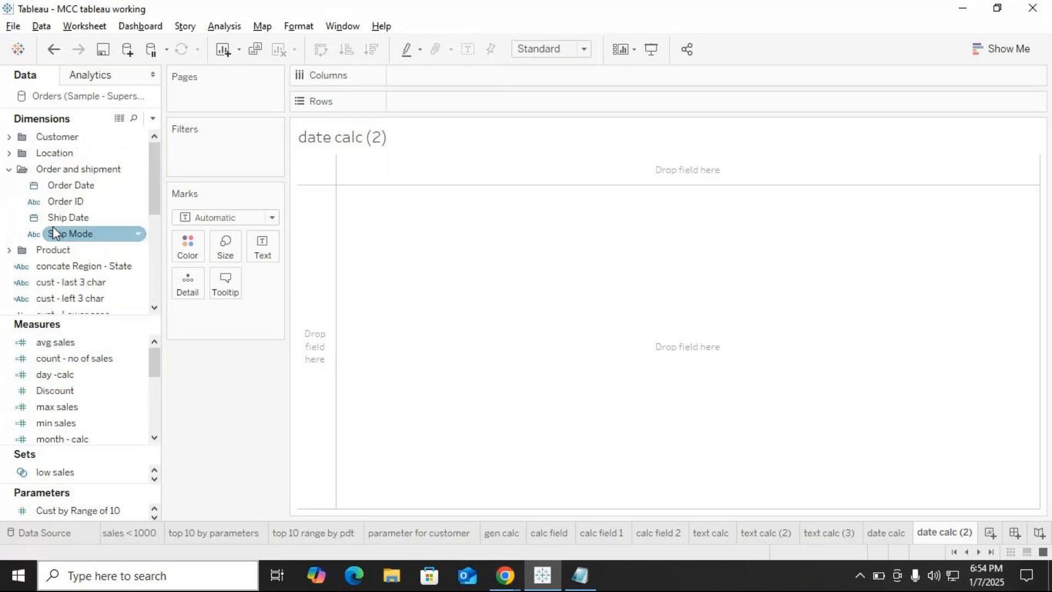
{"action": "left_click_drag", "start_coordinate": [67, 183], "coordinate": [437, 100]}
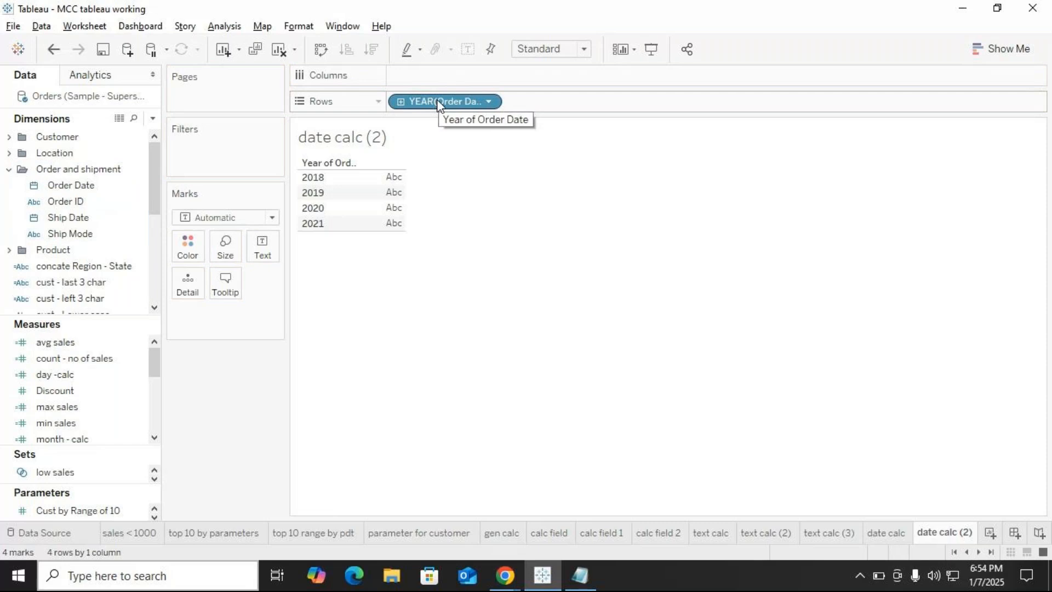
{"action": "left_click", "coordinate": [488, 102]}
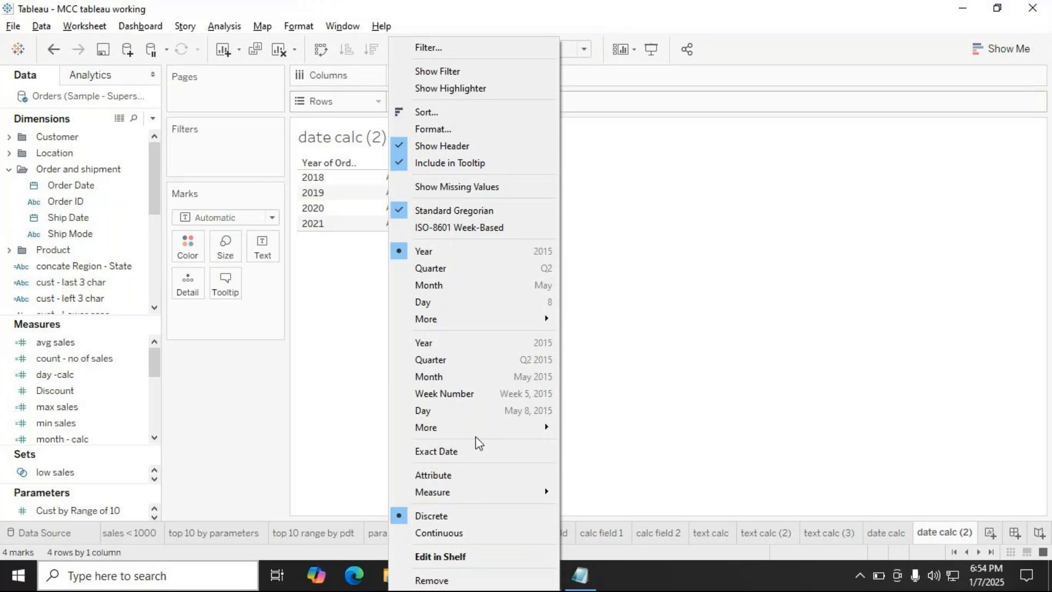
{"action": "left_click", "coordinate": [522, 416]}
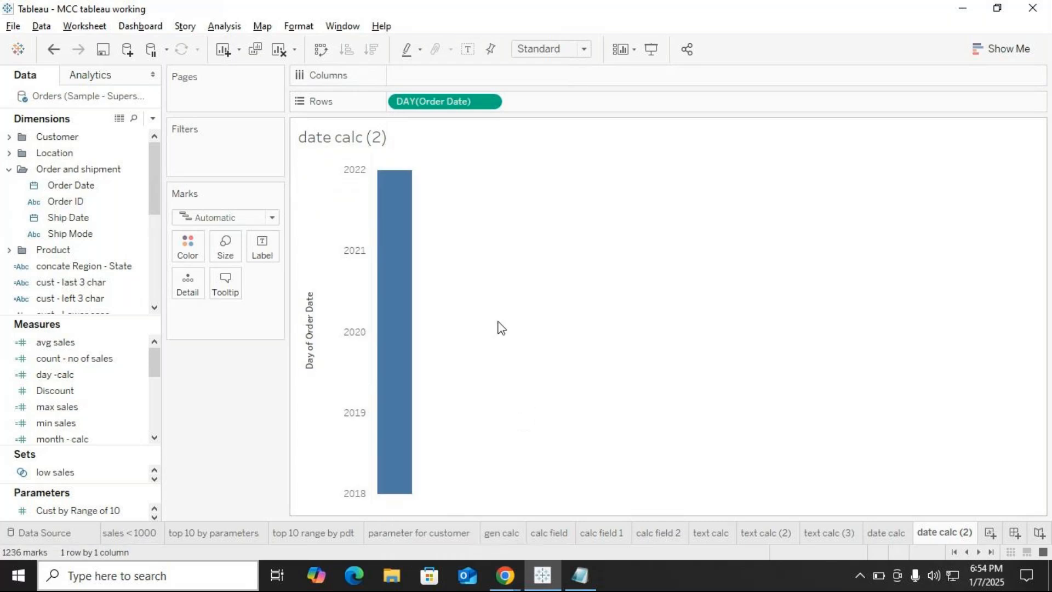
Convert the view to a text table and swap rows and columns so the order dates run down the rows.
{"action": "left_click", "coordinate": [1007, 48]}
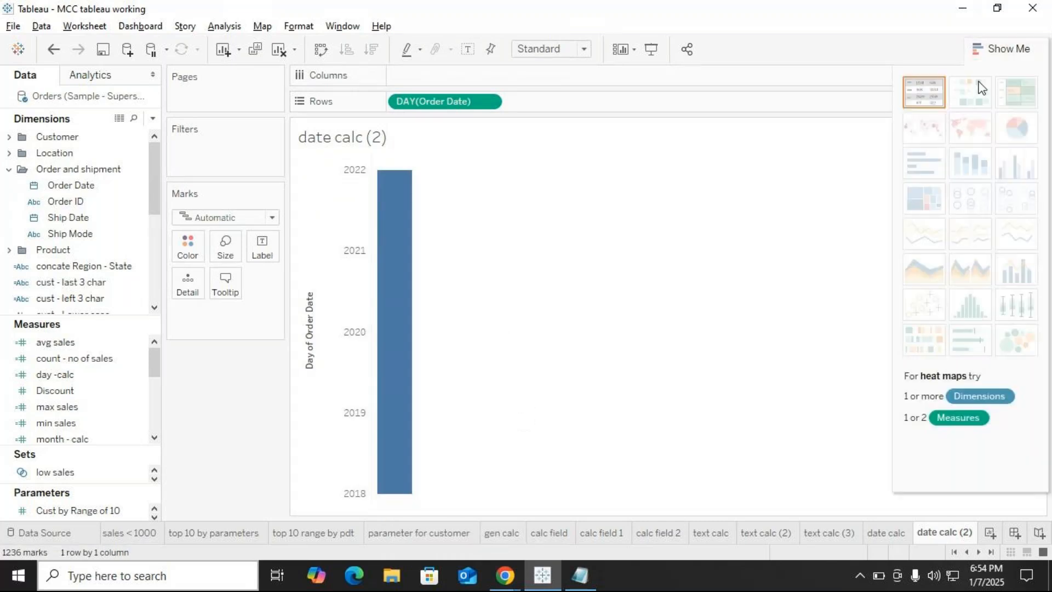
{"action": "left_click", "coordinate": [926, 98]}
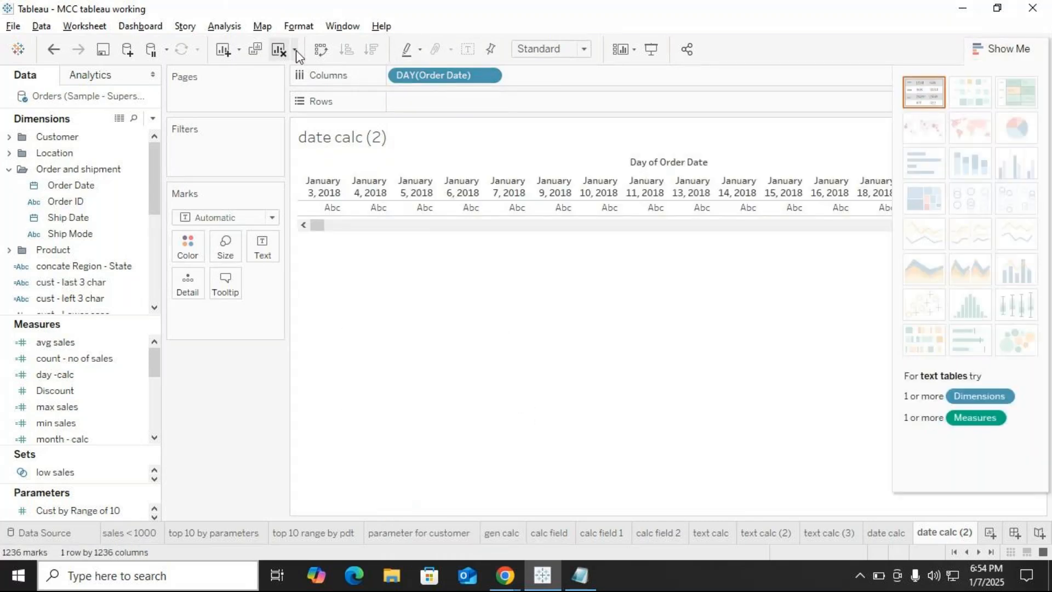
{"action": "left_click", "coordinate": [322, 50]}
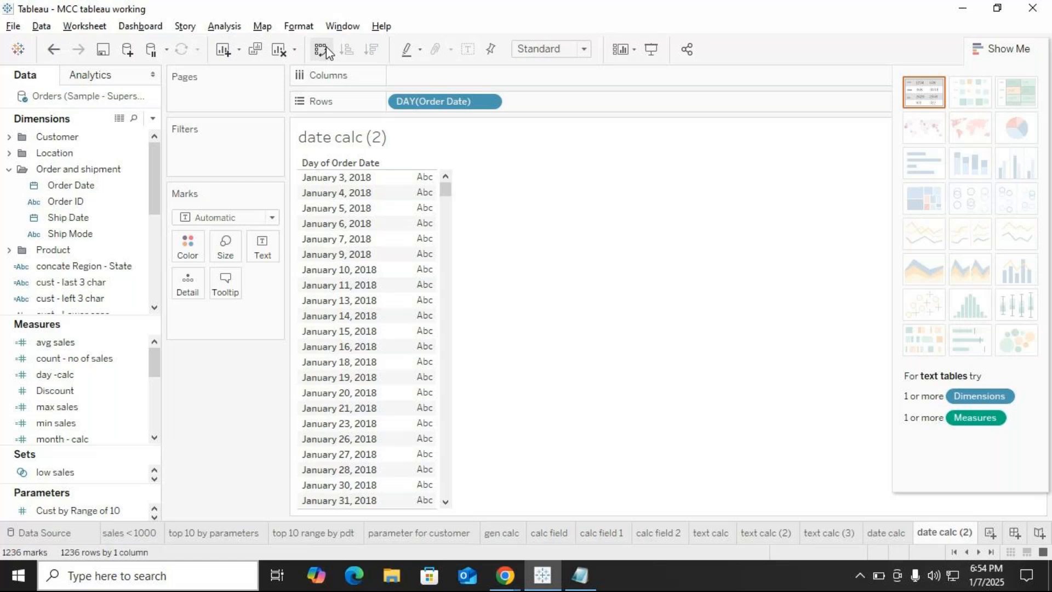
Create a calculated field named "dateadded - delivery" and start its formula with the DATEADD function.
{"action": "left_click", "coordinate": [152, 119]}
{"action": "left_click", "coordinate": [83, 137]}
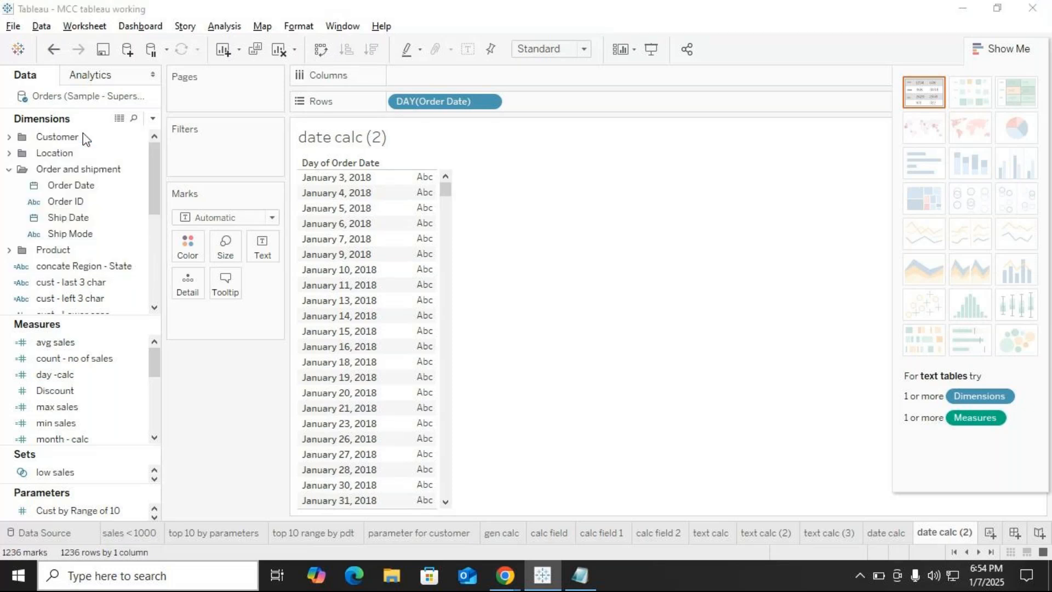
{"action": "type", "text": "dateadde"}
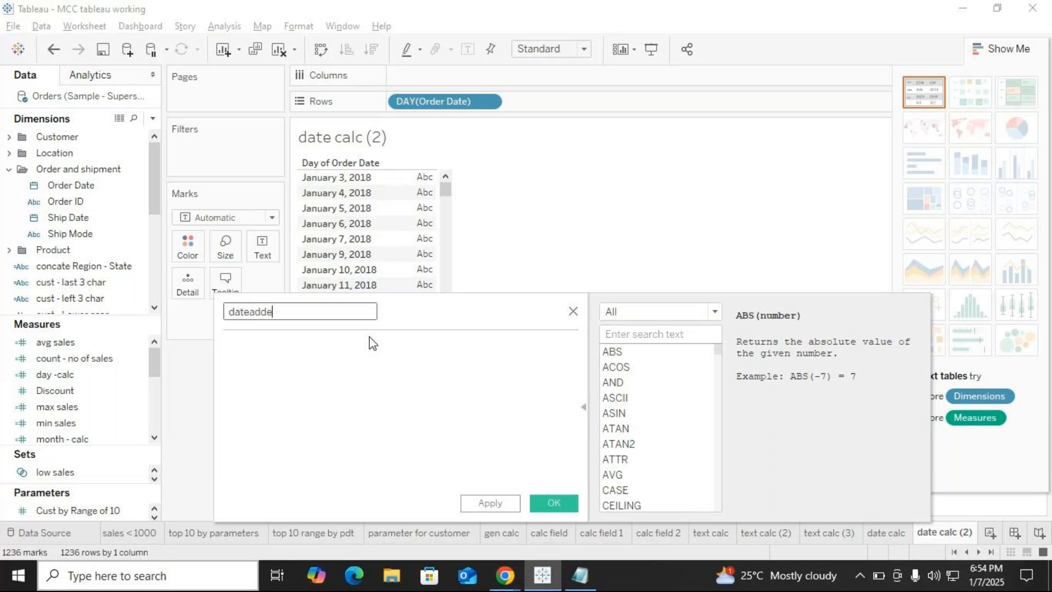
{"action": "type", "text": "d - delivery"}
{"action": "left_click", "coordinate": [293, 360]}
{"action": "type", "text": "dat"}
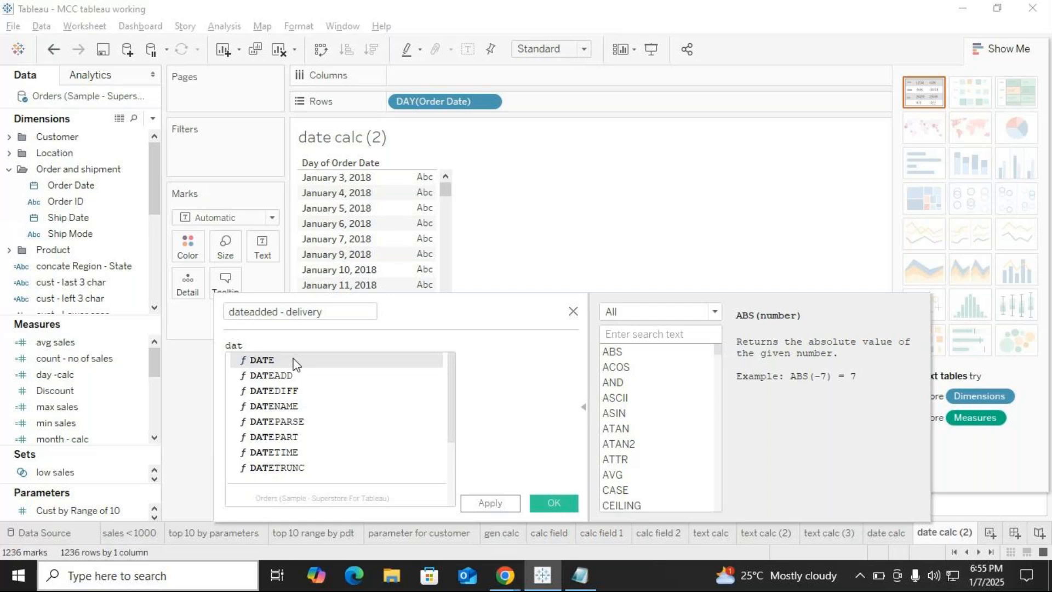
{"action": "key", "text": "Down"}
{"action": "key", "text": "Return"}
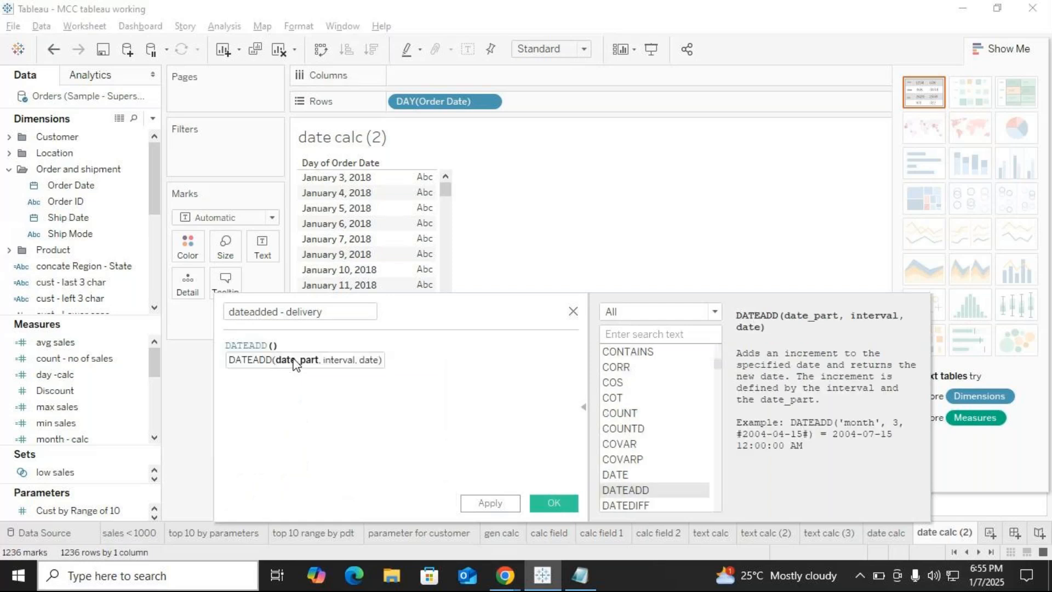
Try to use the DAY function with the value 5 as the date part of the DATEADD formula.
{"action": "type", "text": "da"}
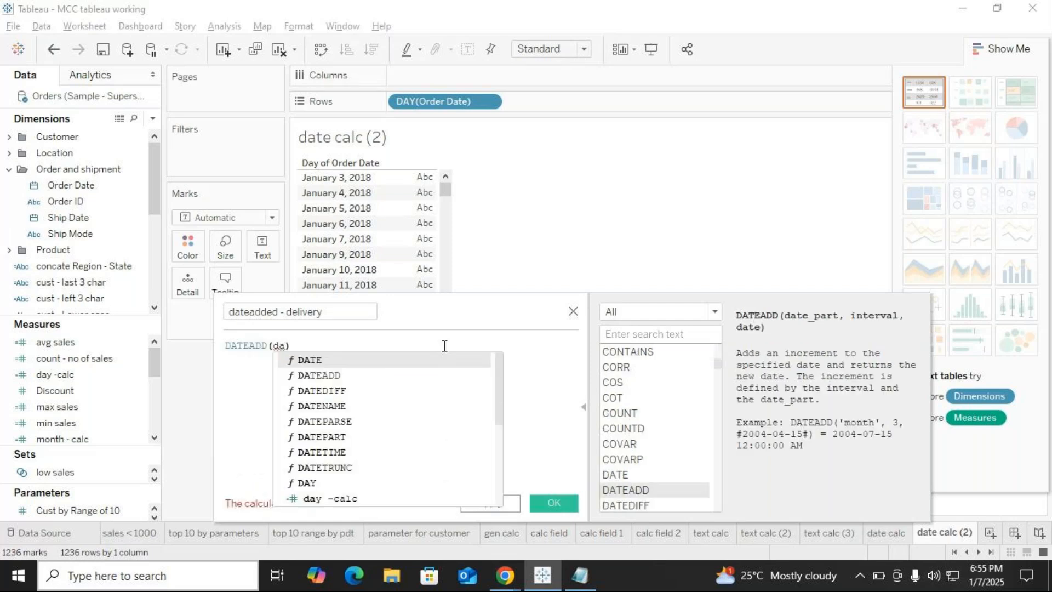
{"action": "type", "text": "y"}
{"action": "key", "text": "Return"}
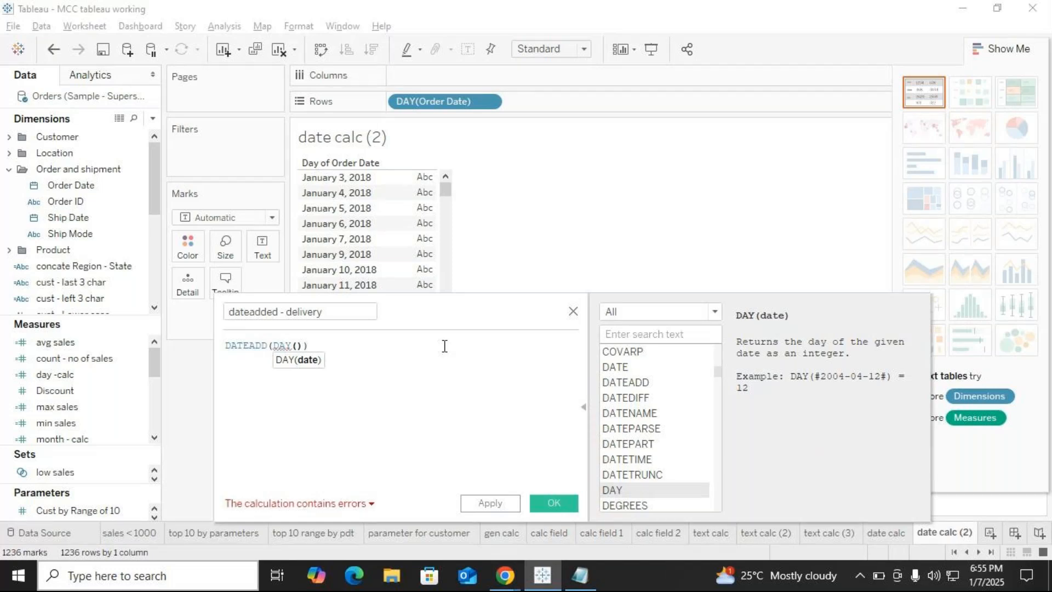
{"action": "type", "text": "5"}
{"action": "key", "text": "Right"}
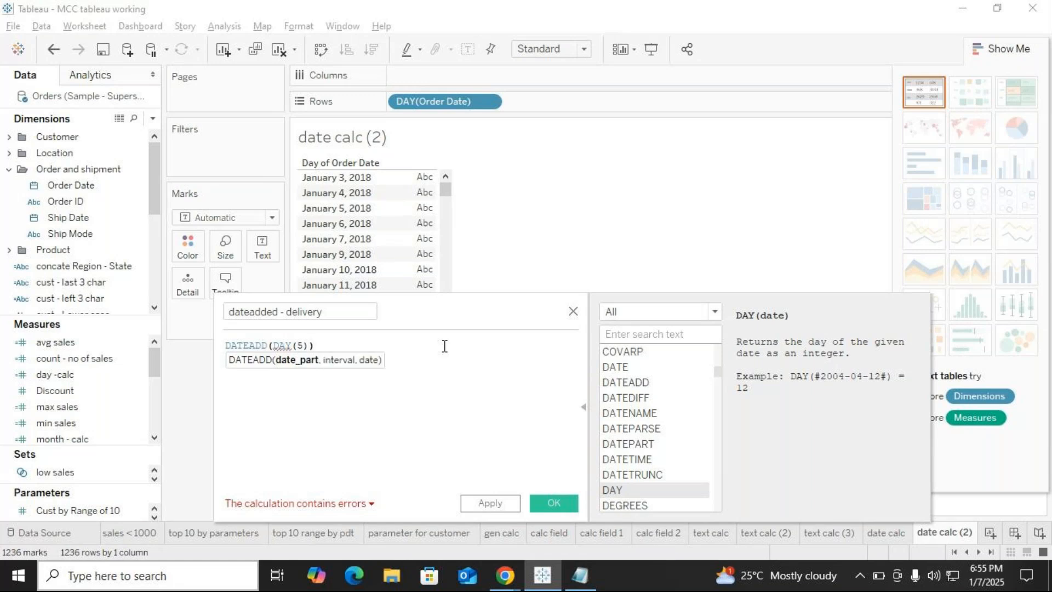
{"action": "type", "text": ","}
{"action": "key", "text": "BackSpace"}
{"action": "key", "text": "BackSpace"}
{"action": "key", "text": "BackSpace"}
{"action": "key", "text": "BackSpace"}
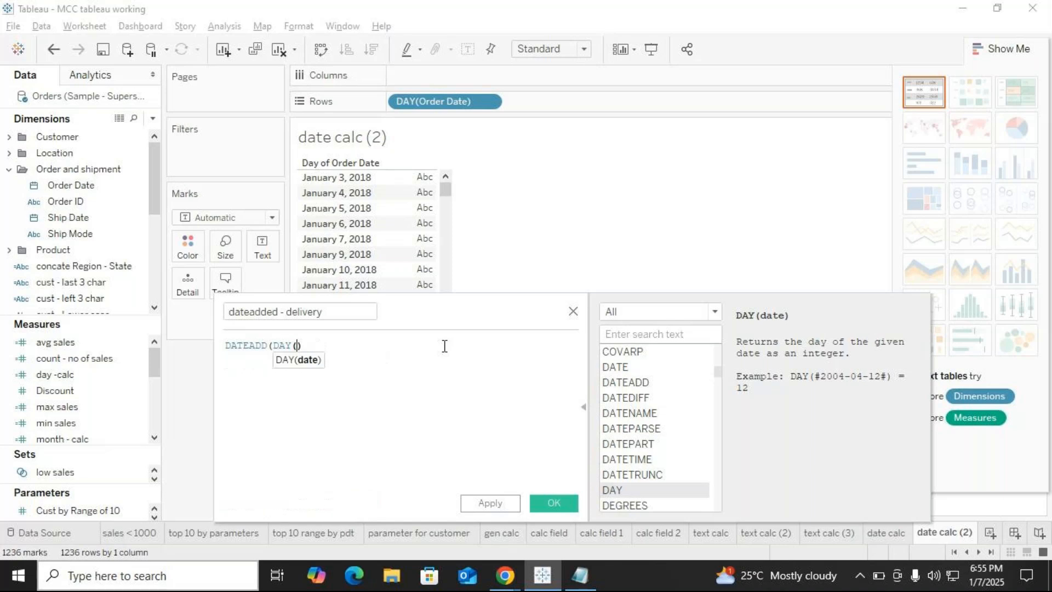
{"action": "key", "text": "Escape"}
Enter 5 as the DATEADD interval and [Order Date] as its date argument.
{"action": "type", "text": ","}
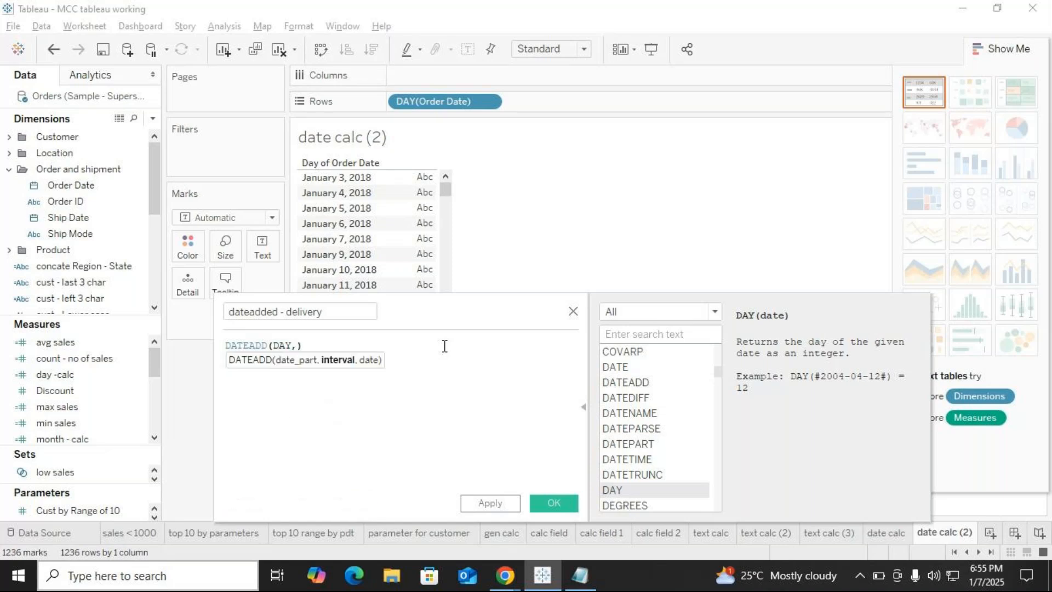
{"action": "type", "text": "5"}
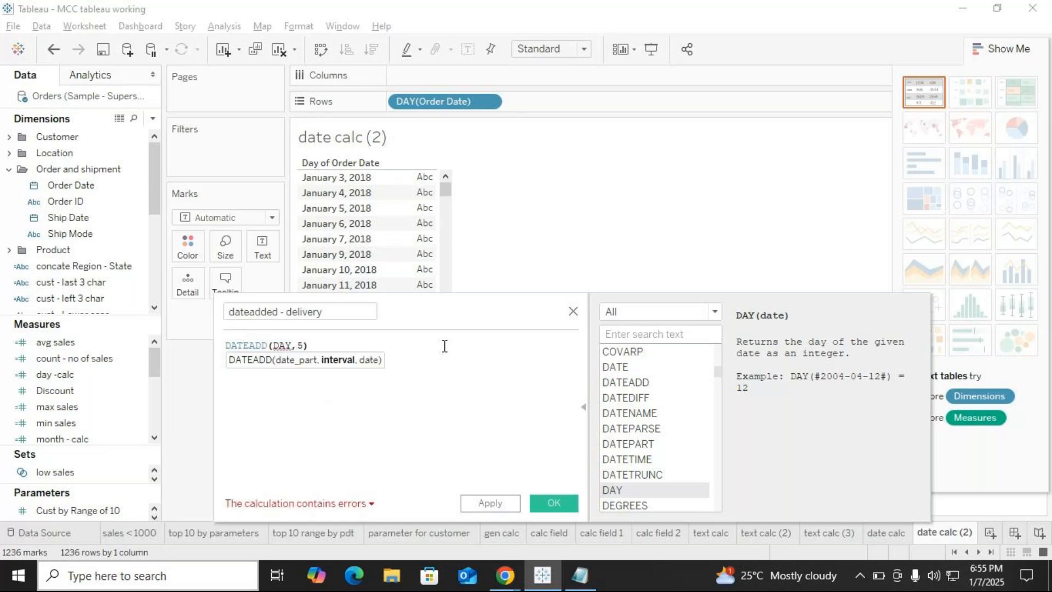
{"action": "type", "text": ","}
{"action": "type", "text": "ord"}
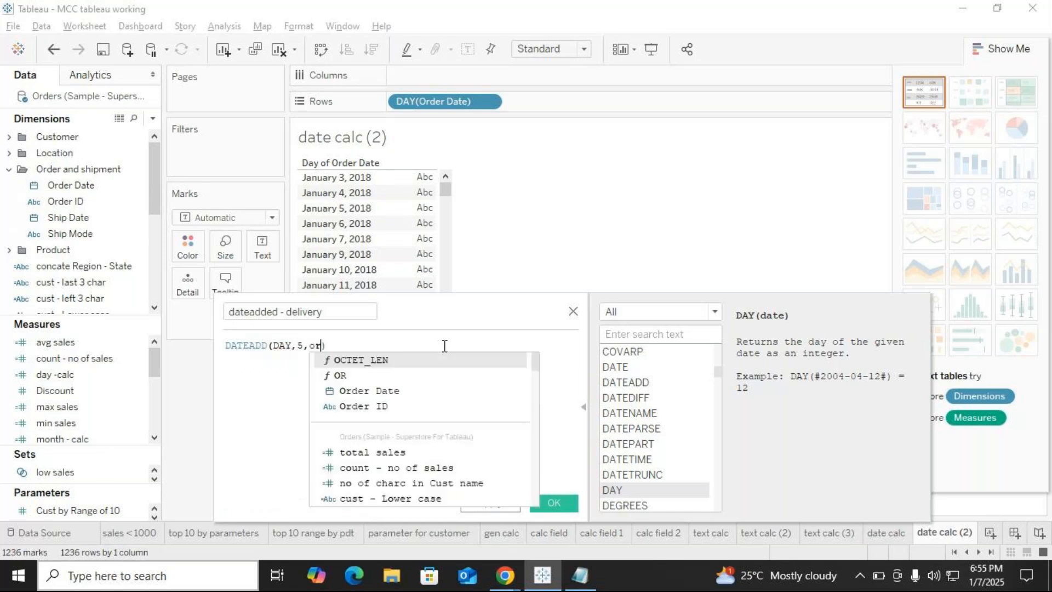
{"action": "key", "text": "Up"}
{"action": "key", "text": "Return"}
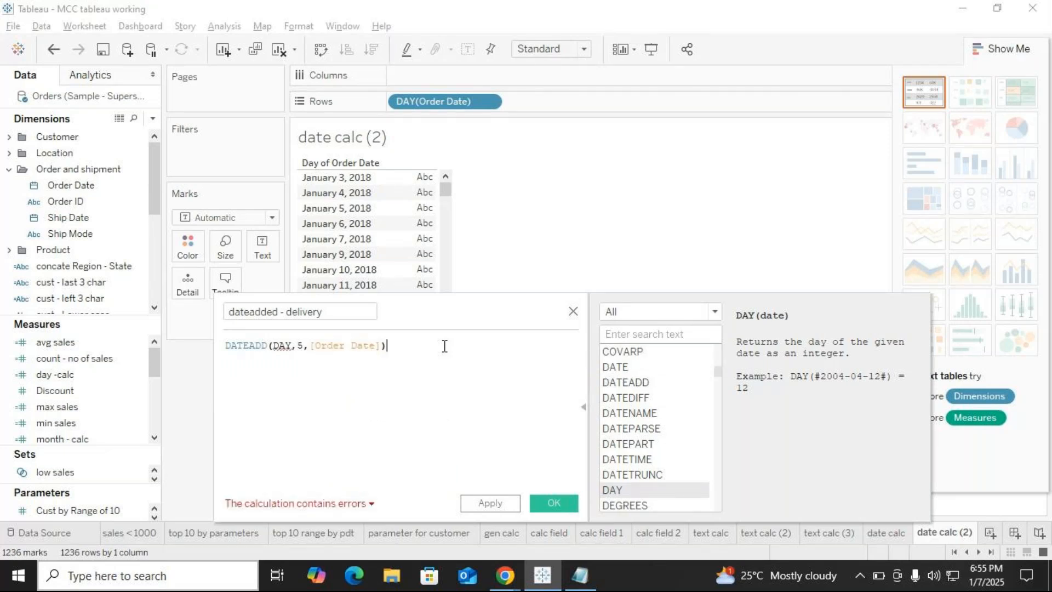
Replace the date part in the formula with the quoted text "day", giving DATEADD("day",5,[Order Date]).
{"action": "double_click", "coordinate": [294, 345]}
{"action": "key", "text": "BackSpace"}
{"action": "key", "text": "Escape"}
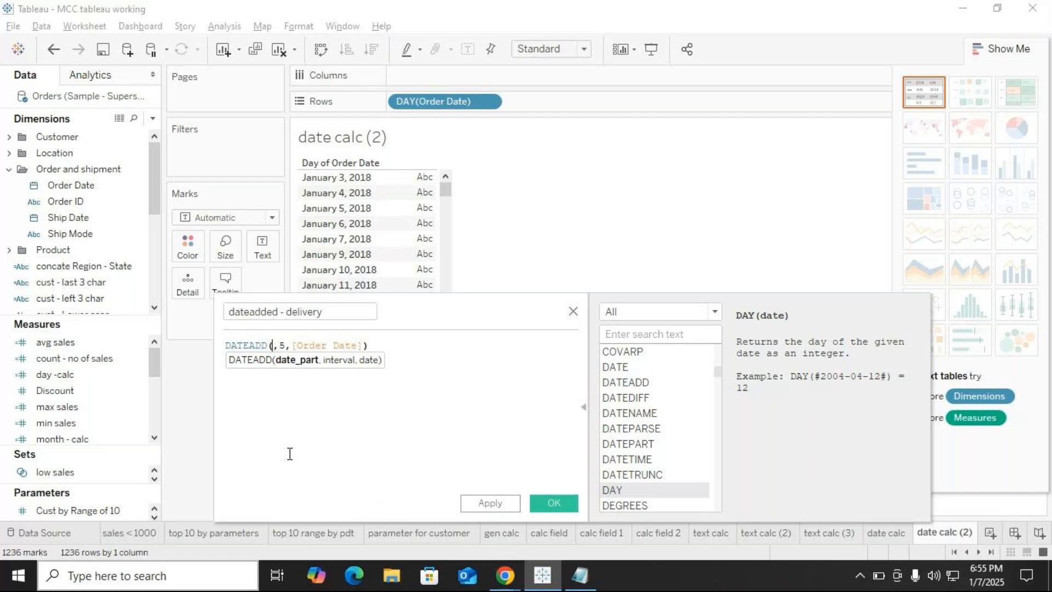
{"action": "type", "text": "d"}
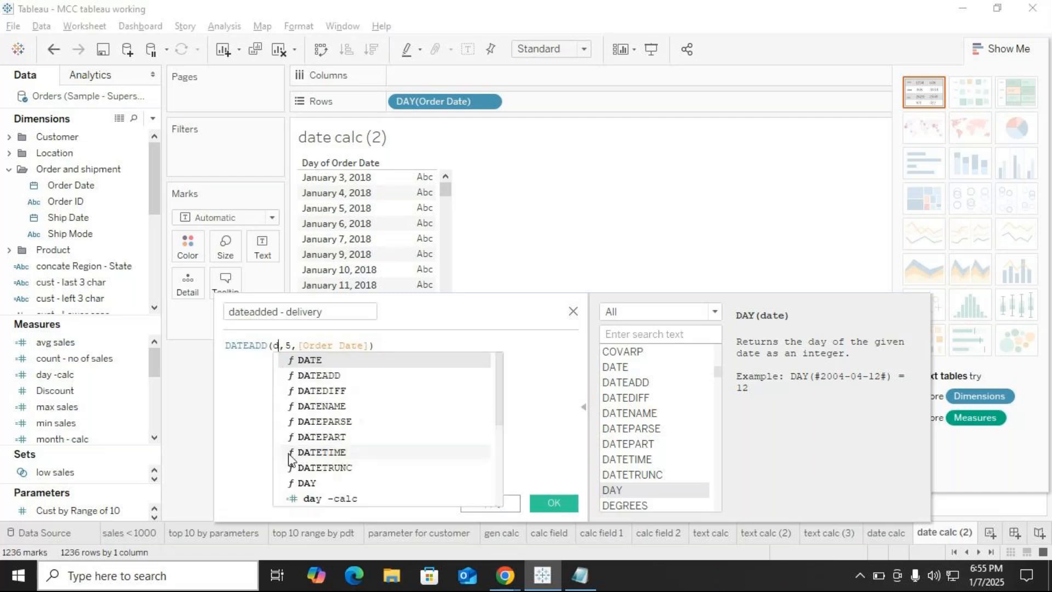
{"action": "key", "text": "BackSpace"}
{"action": "type", "text": "'"}
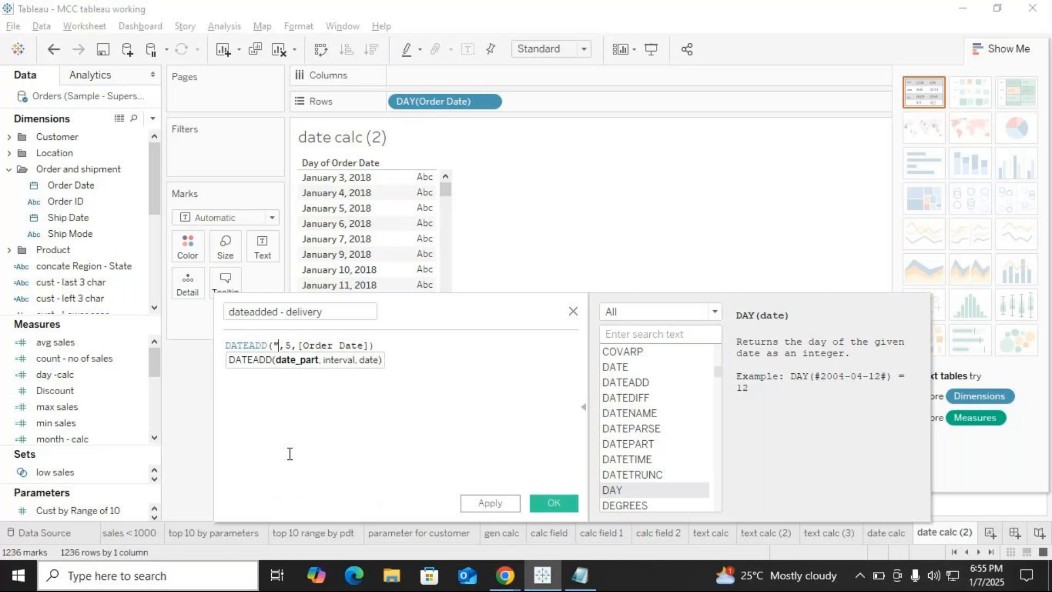
{"action": "type", "text": "day\""}
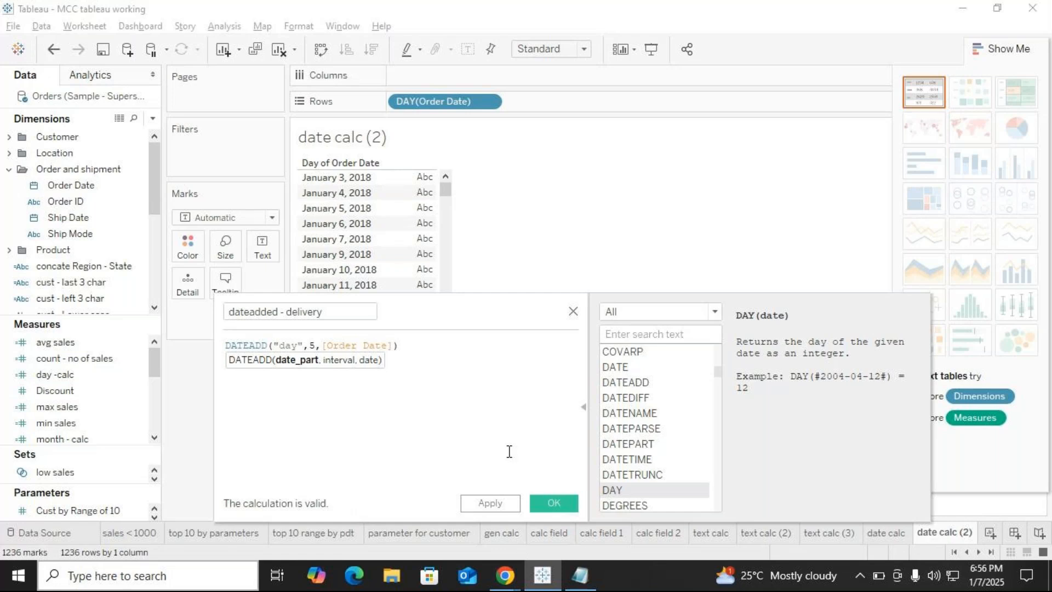
{"action": "left_click", "coordinate": [429, 355]}
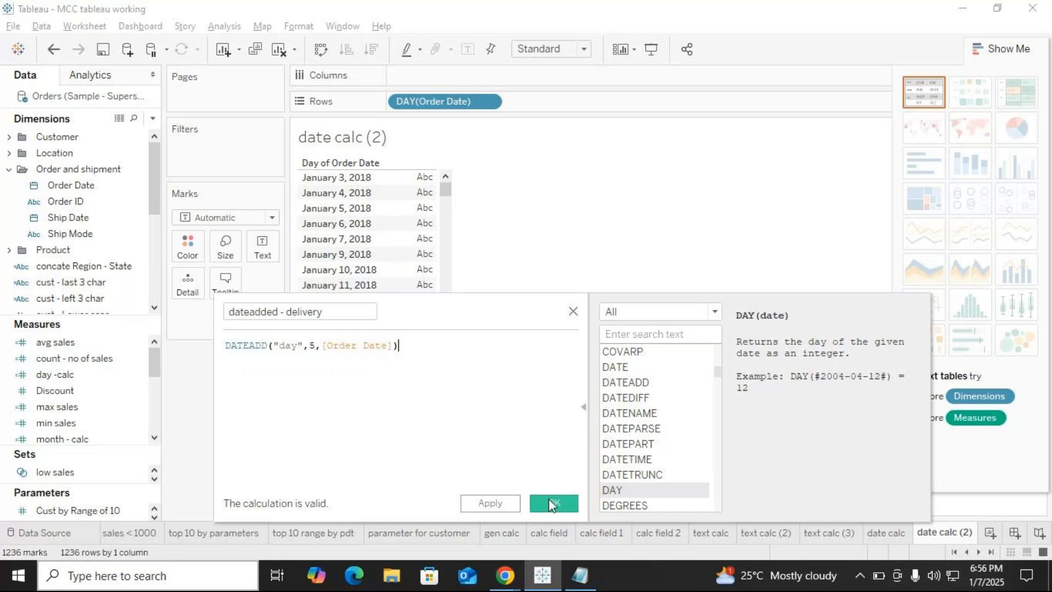
Copy the whole DATEADD formula and save the calculated field.
{"action": "left_click_drag", "start_coordinate": [398, 345], "coordinate": [224, 340]}
{"action": "key", "text": "ctrl+c"}
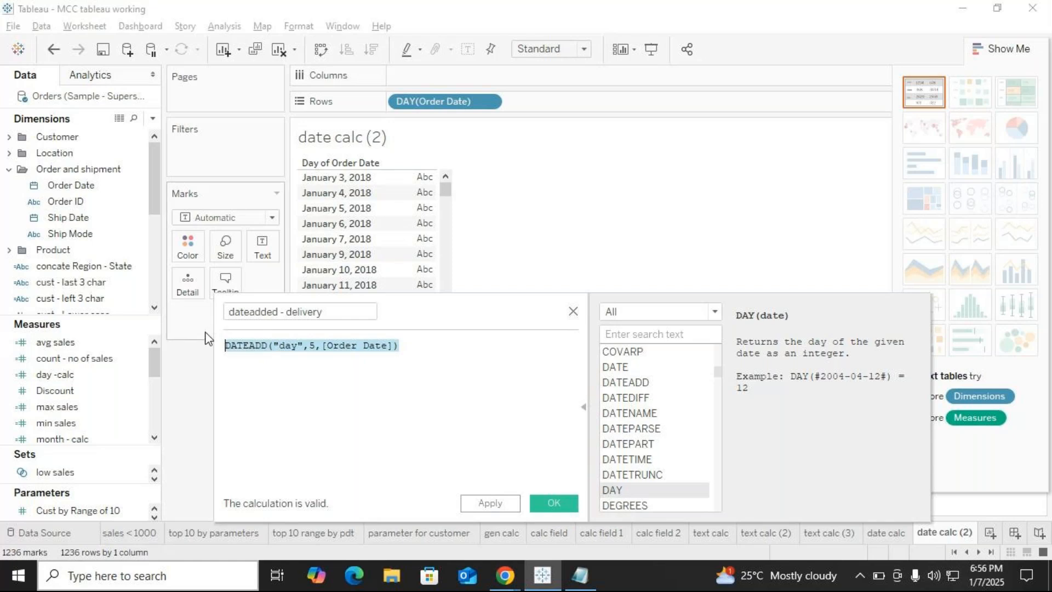
{"action": "left_click", "coordinate": [545, 501]}
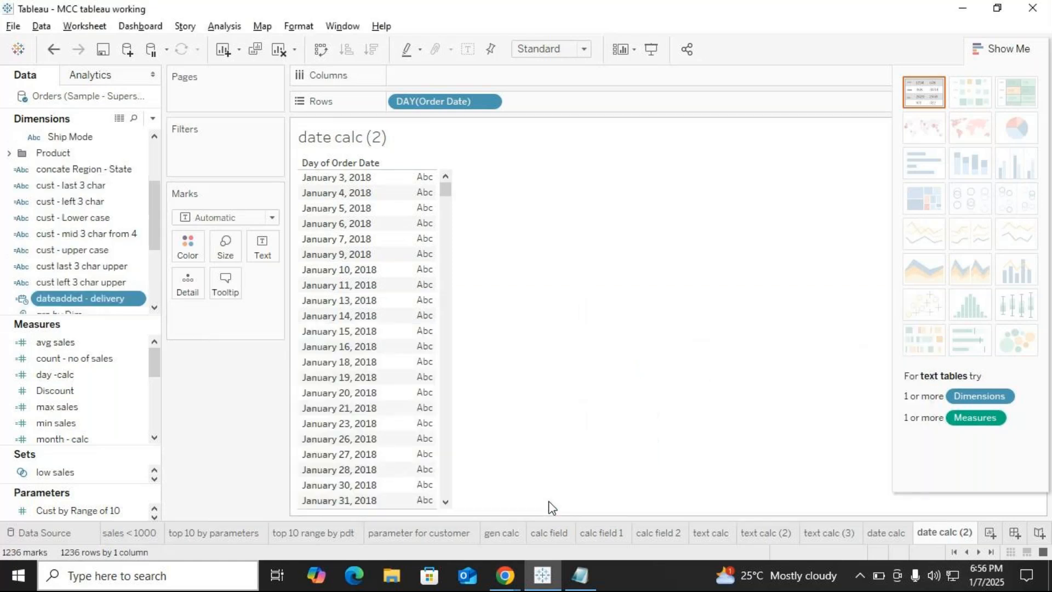
Add dateadded - delivery to the rows after Order Date and set its date level to the full-date Day option.
{"action": "left_click_drag", "start_coordinate": [39, 312], "coordinate": [417, 280]}
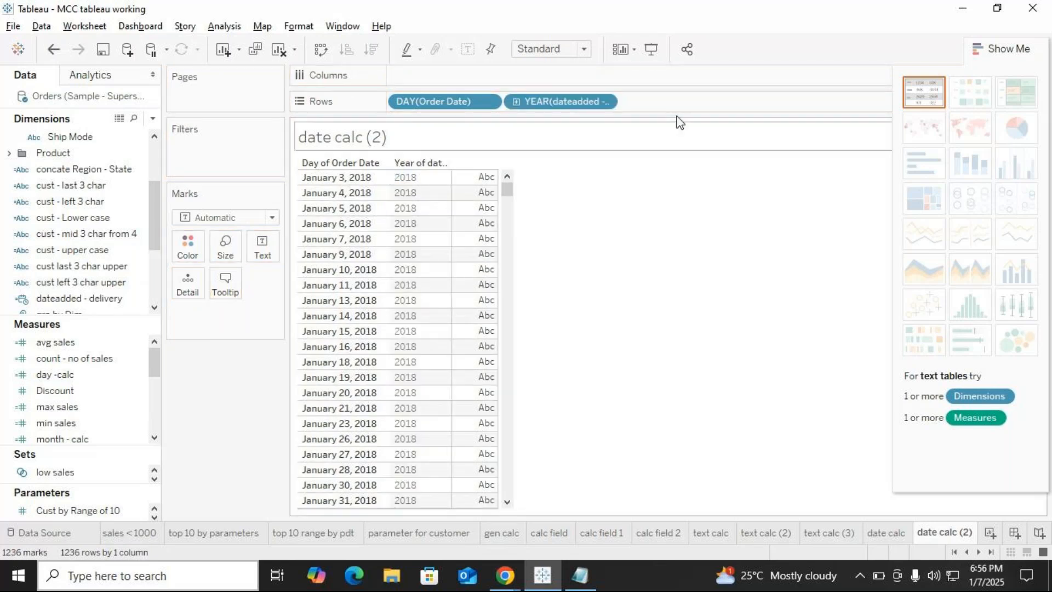
{"action": "left_click", "coordinate": [607, 101]}
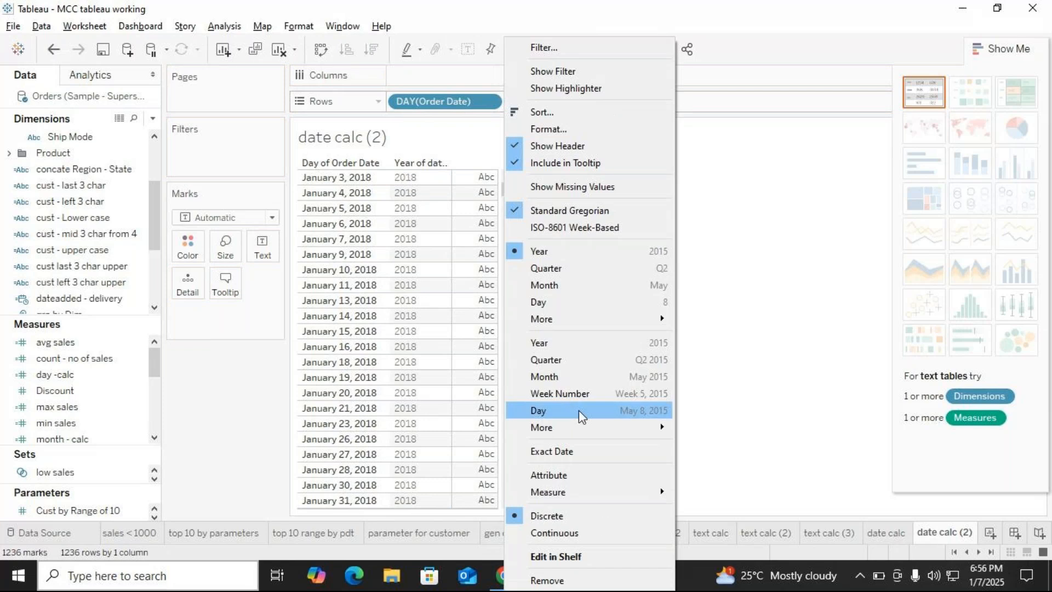
{"action": "left_click", "coordinate": [598, 407]}
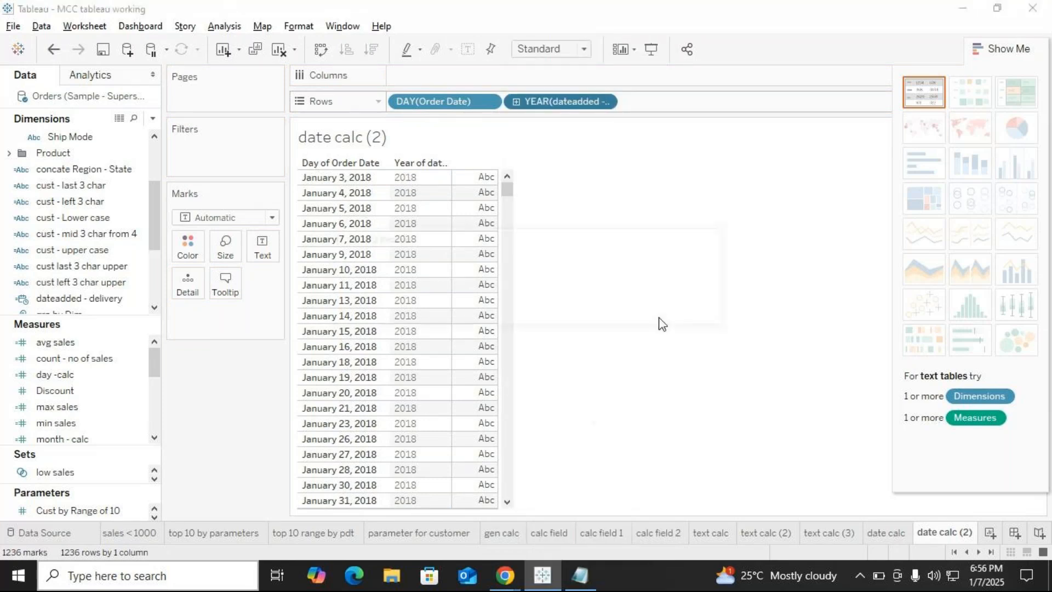
Switch to Notepad and add the heading "dateadded" with the copied DATEADD formula pasted beneath it.
{"action": "left_click", "coordinate": [579, 575]}
{"action": "type", "text": "dateaddes"}
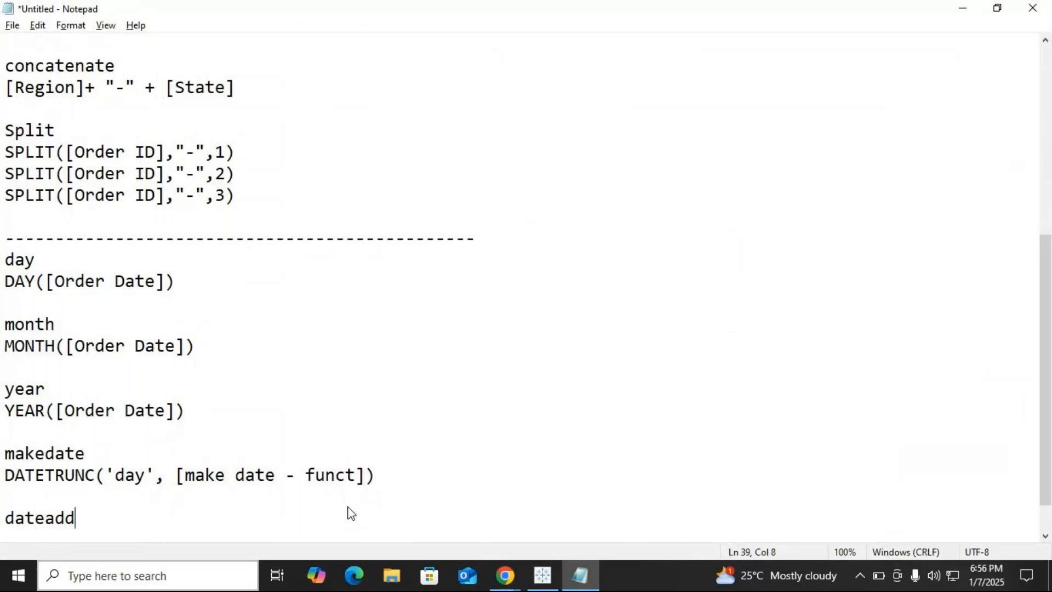
{"action": "key", "text": "Return"}
{"action": "key", "text": "BackSpace"}
{"action": "key", "text": "BackSpace"}
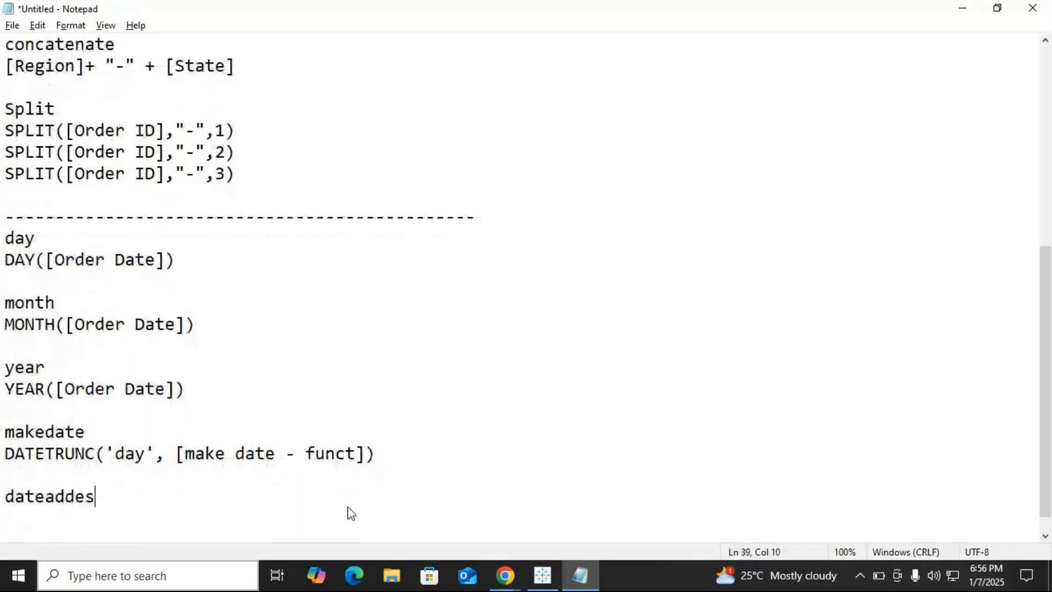
{"action": "type", "text": "d"}
{"action": "key", "text": "Return"}
{"action": "key", "text": "ctrl+v"}
{"action": "key", "text": "Return"}
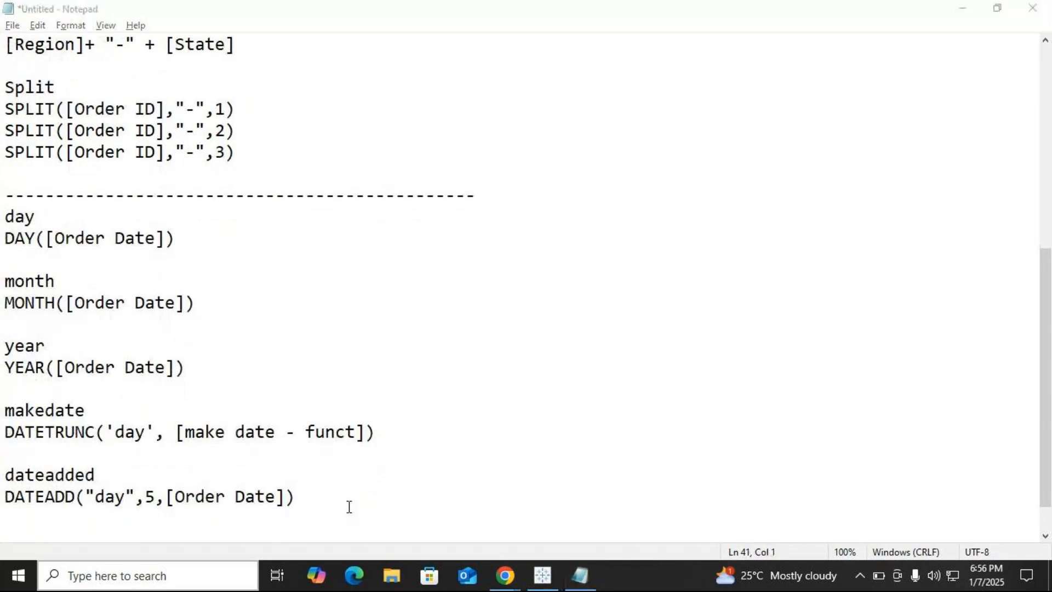
Return to Tableau and change the dateadded - delivery day field in the rows to discrete.
{"action": "key", "text": "alt+Tab"}
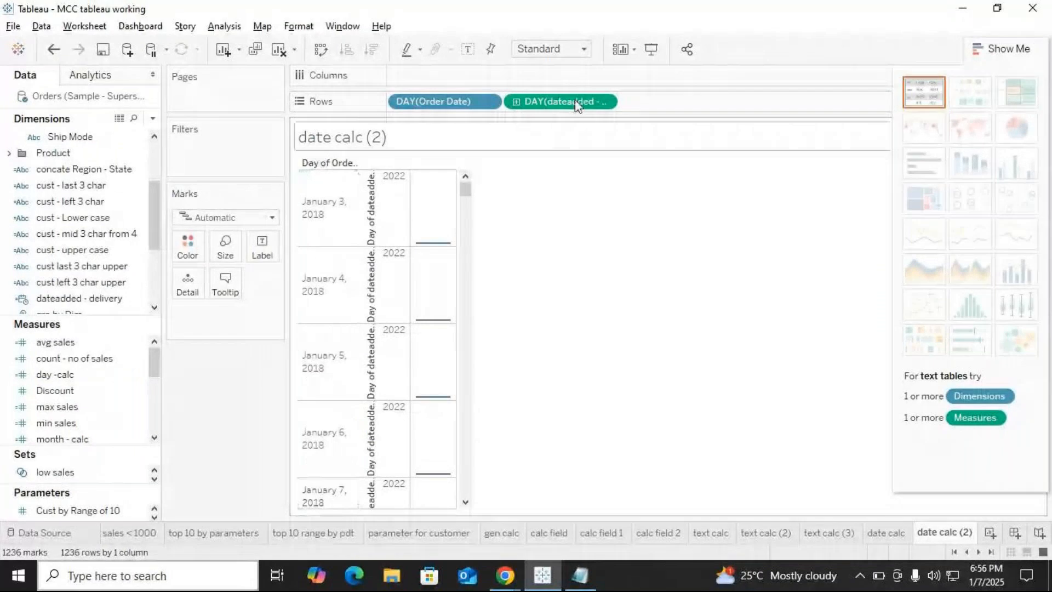
{"action": "left_click", "coordinate": [604, 104]}
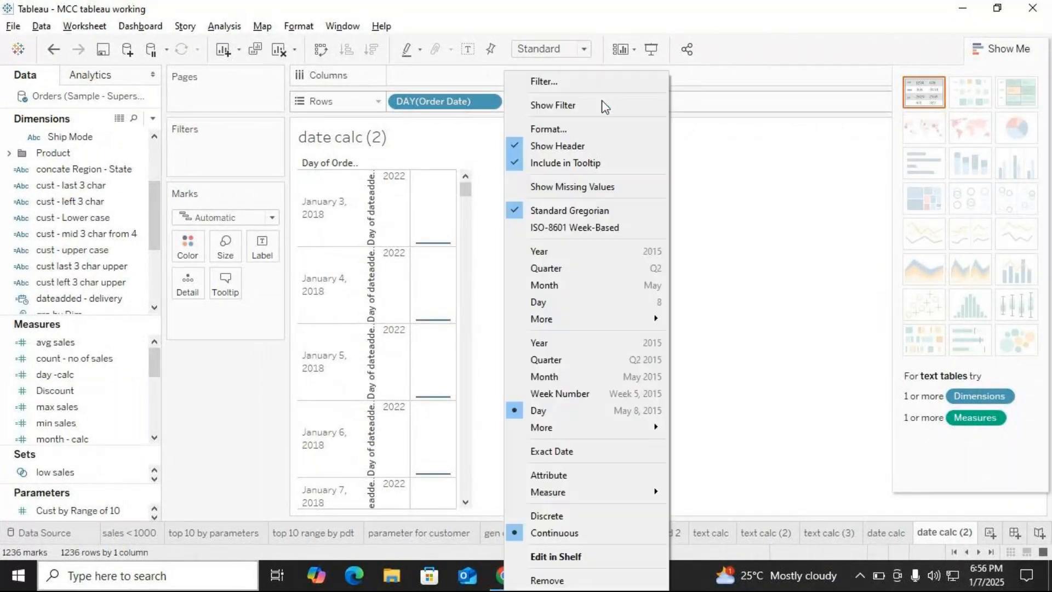
{"action": "left_click", "coordinate": [489, 104]}
{"action": "left_click", "coordinate": [490, 104]}
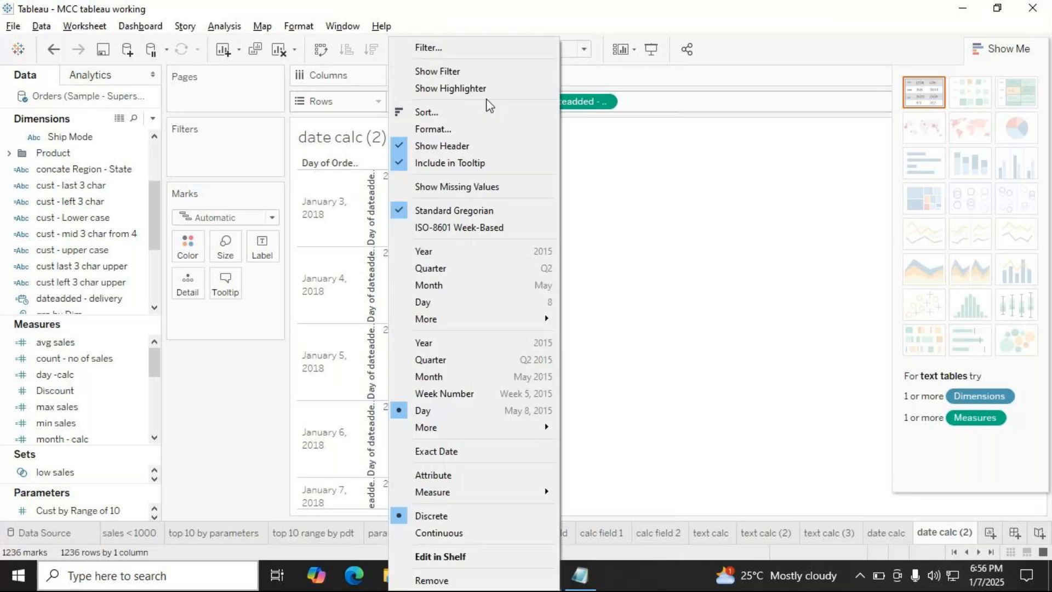
{"action": "left_click", "coordinate": [609, 107]}
{"action": "left_click", "coordinate": [608, 105]}
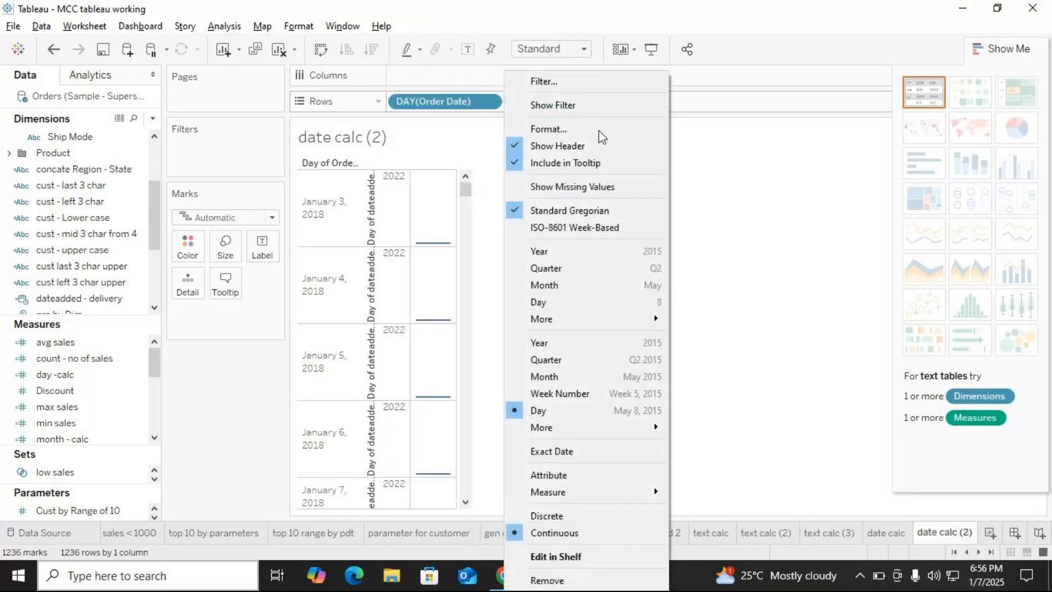
{"action": "left_click", "coordinate": [540, 518]}
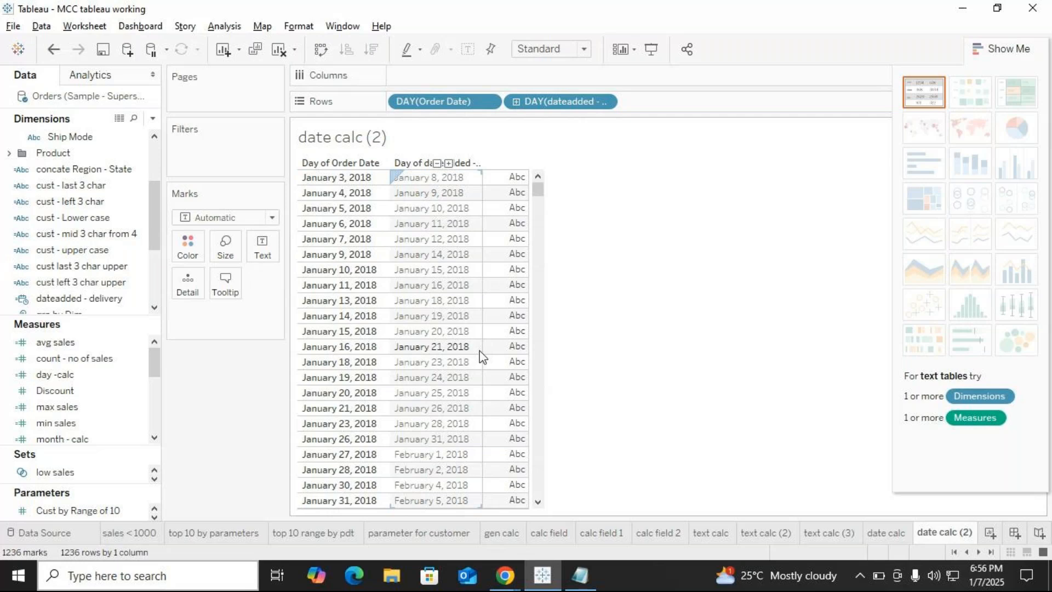
Open the date calc worksheet and change the make date day field in its rows to discrete.
{"action": "left_click", "coordinate": [886, 533]}
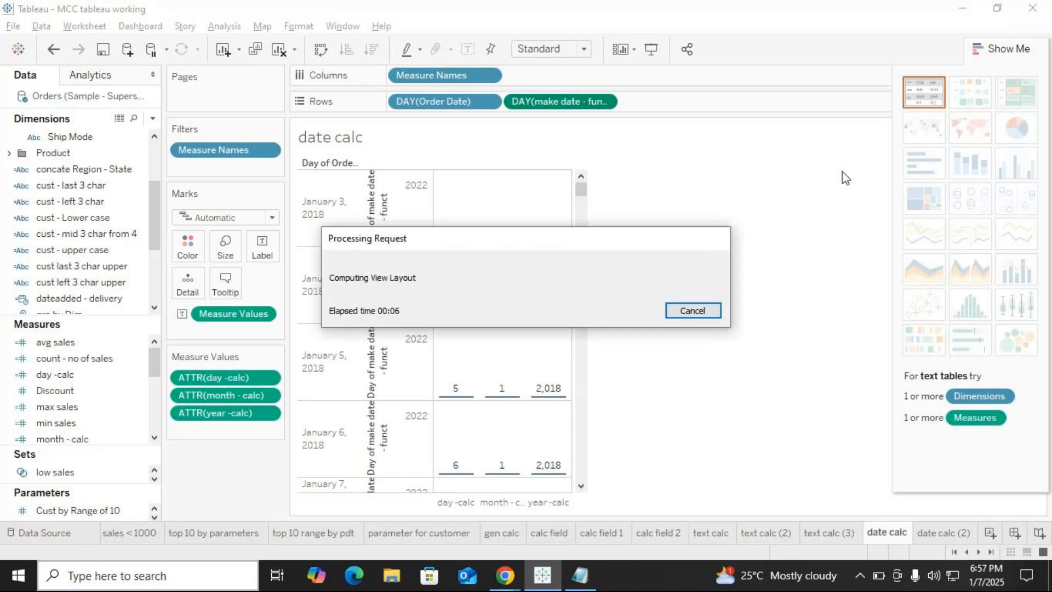
{"action": "left_click", "coordinate": [604, 103]}
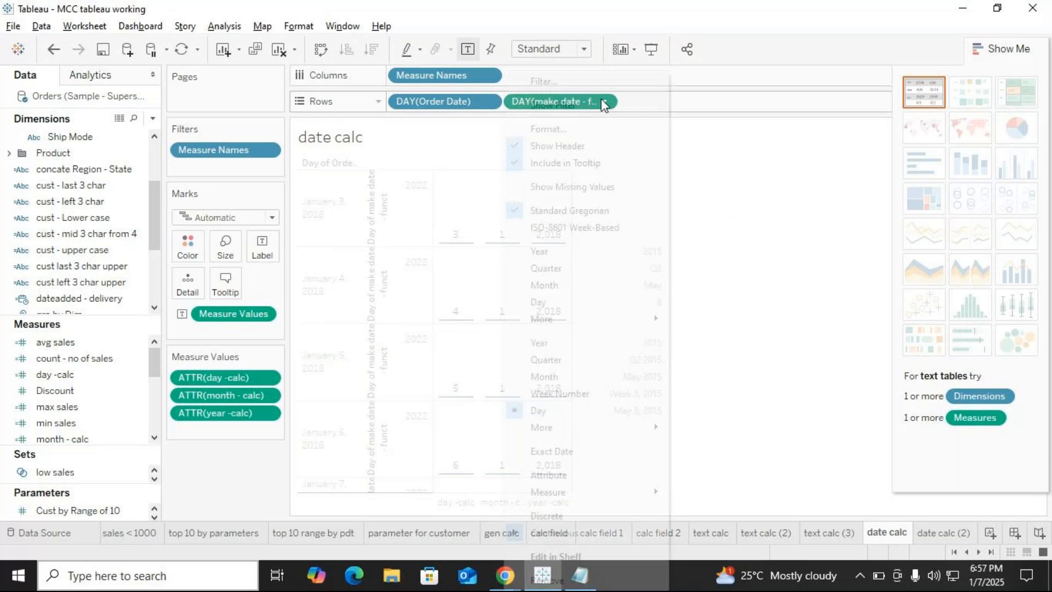
{"action": "left_click", "coordinate": [540, 514]}
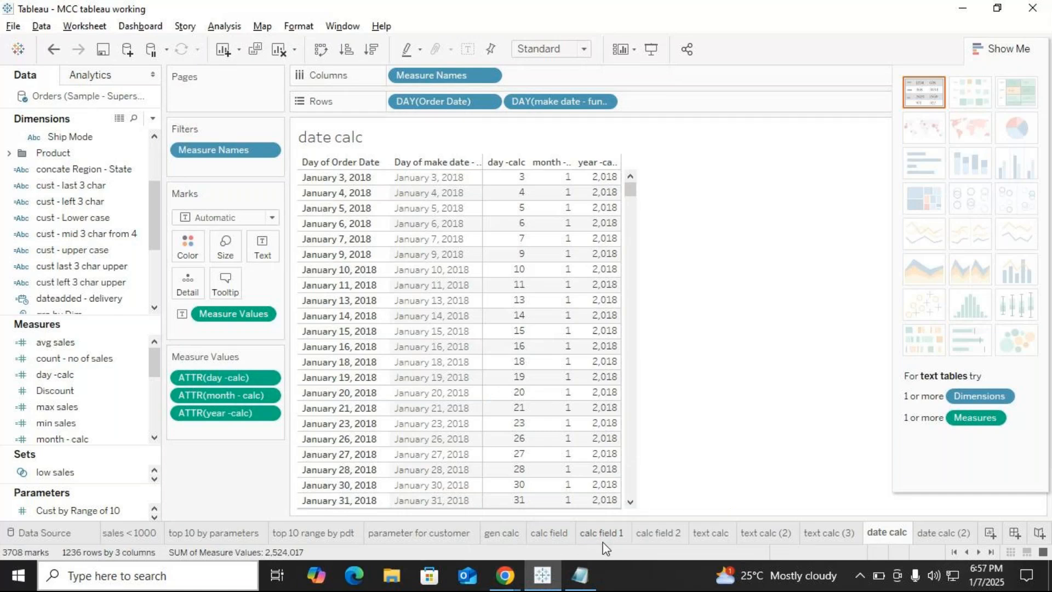
Go back to the date calc (2) worksheet and collapse the chart type suggestions.
{"action": "left_click", "coordinate": [941, 530]}
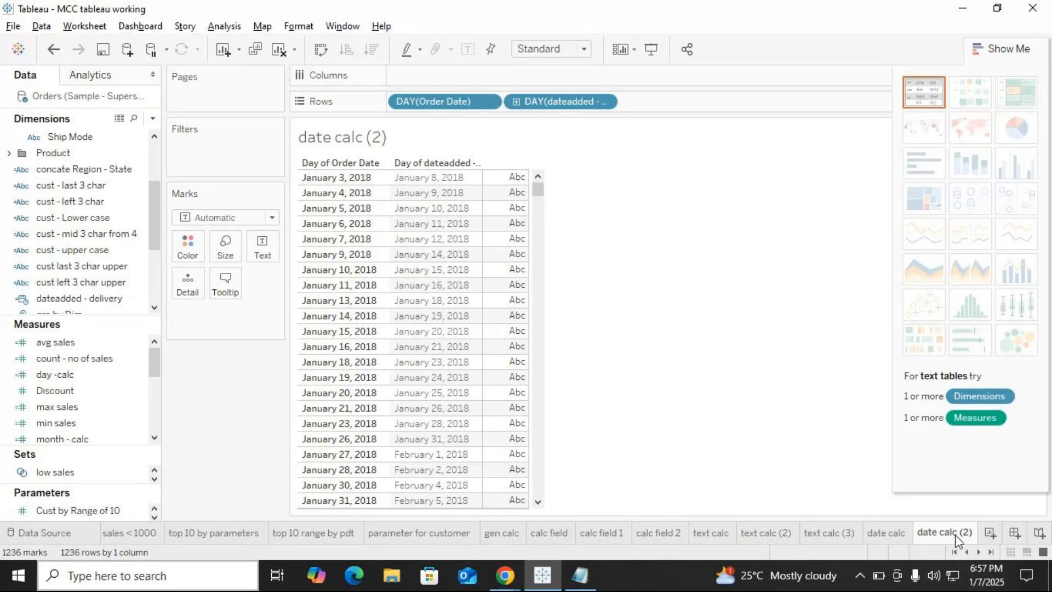
{"action": "left_click", "coordinate": [1011, 52]}
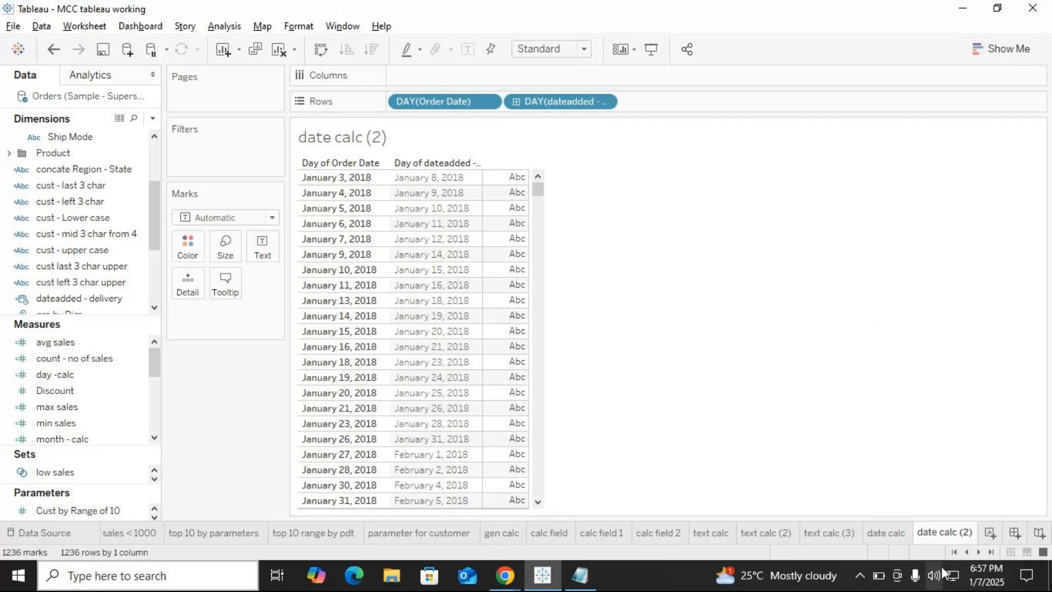
Duplicate the date calc (2) worksheet, clear the copy's contents and place Order Date in its rows.
{"action": "right_click", "coordinate": [942, 531]}
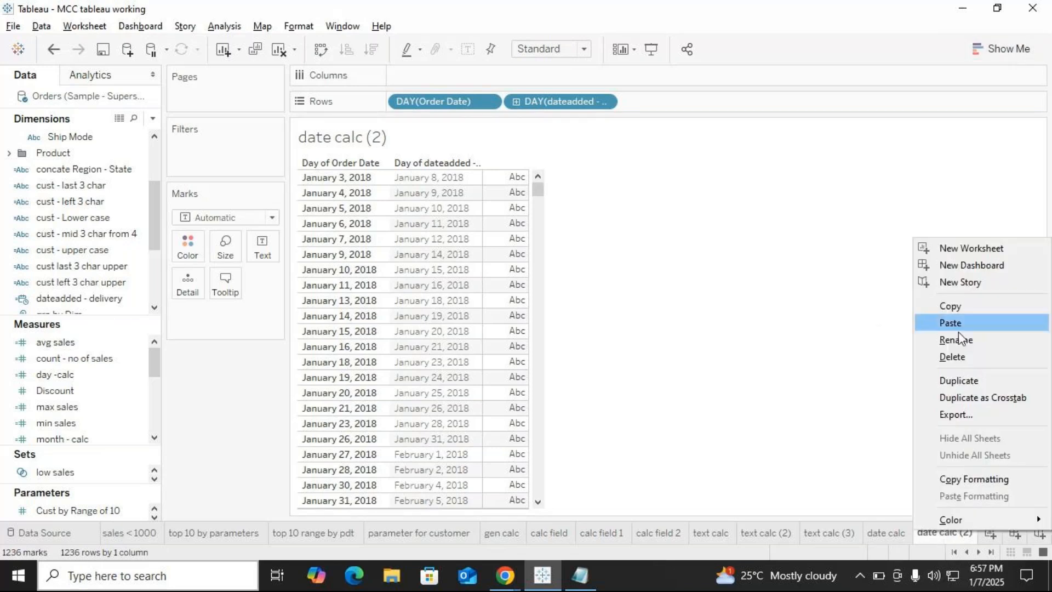
{"action": "left_click", "coordinate": [970, 378]}
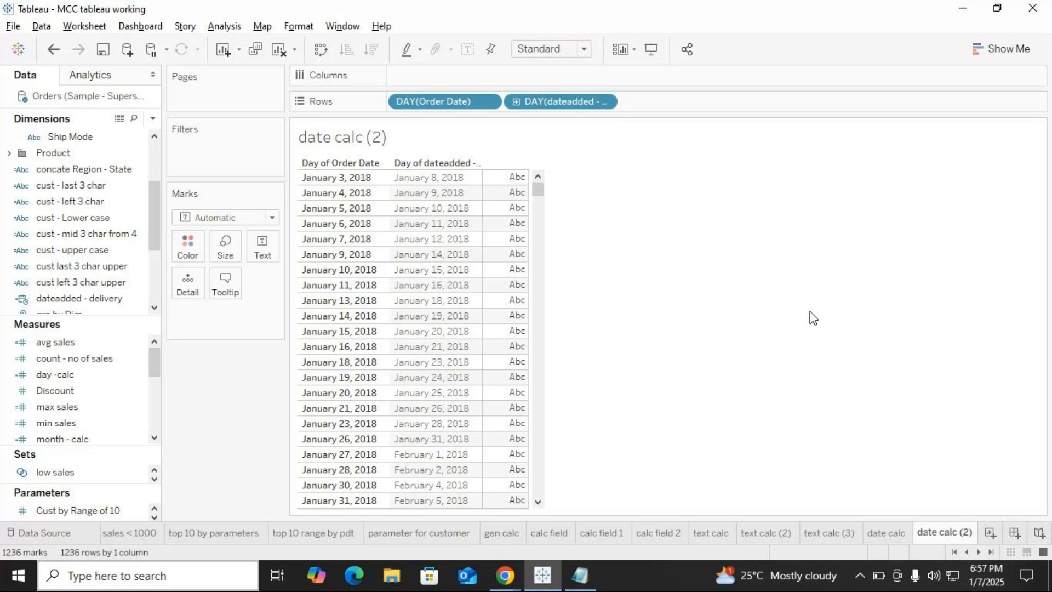
{"action": "left_click", "coordinate": [293, 54]}
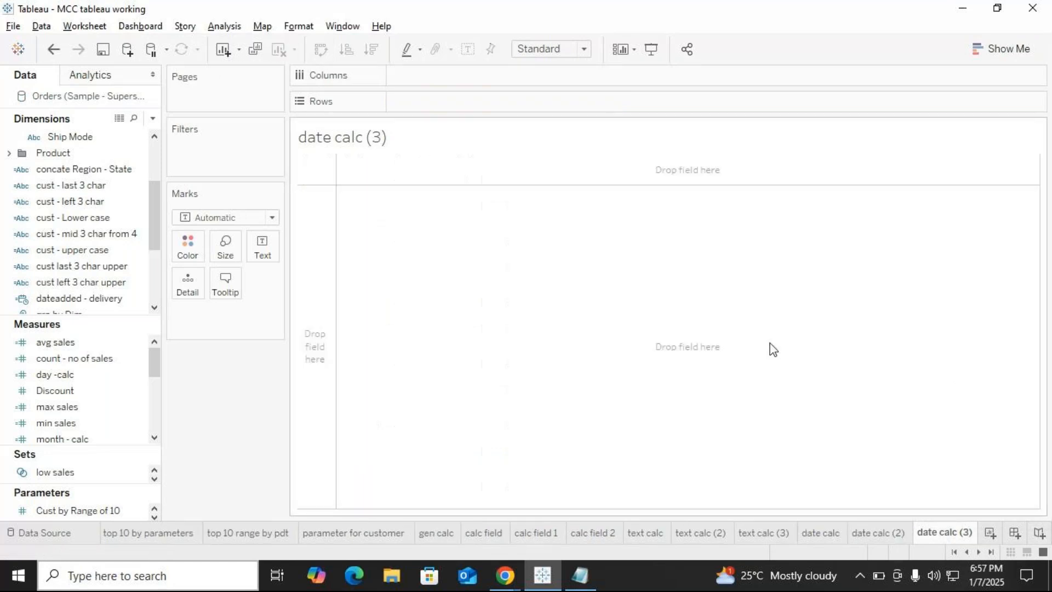
{"action": "left_click_drag", "start_coordinate": [76, 186], "coordinate": [431, 106]}
{"action": "left_click_drag", "start_coordinate": [106, 233], "coordinate": [500, 101]}
{"action": "left_click_drag", "start_coordinate": [427, 106], "coordinate": [669, 103]}
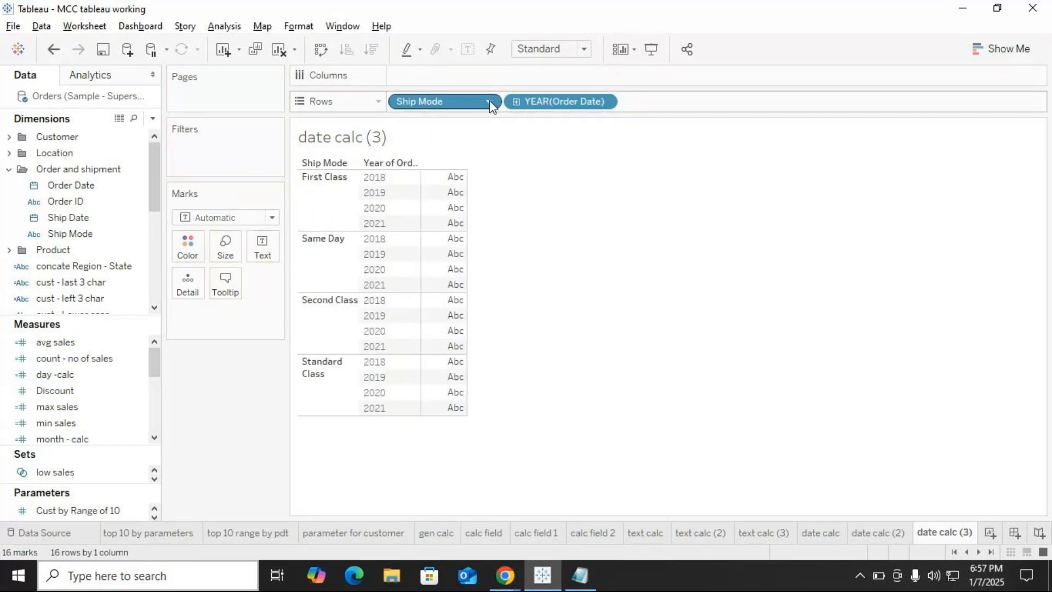
{"action": "left_click", "coordinate": [488, 102]}
{"action": "left_click", "coordinate": [489, 102]}
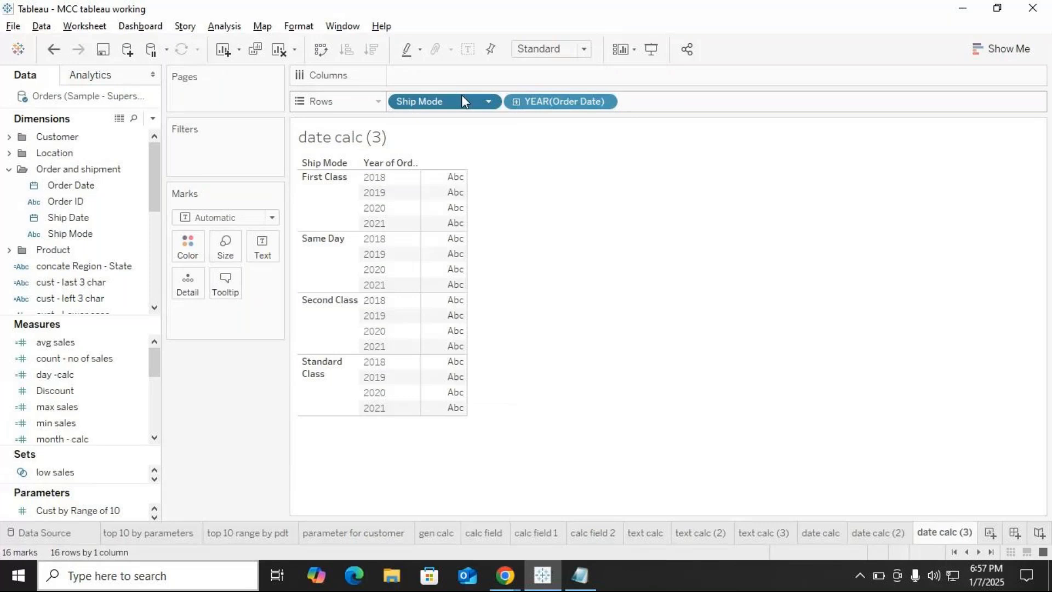
{"action": "left_click_drag", "start_coordinate": [433, 102], "coordinate": [548, 108]}
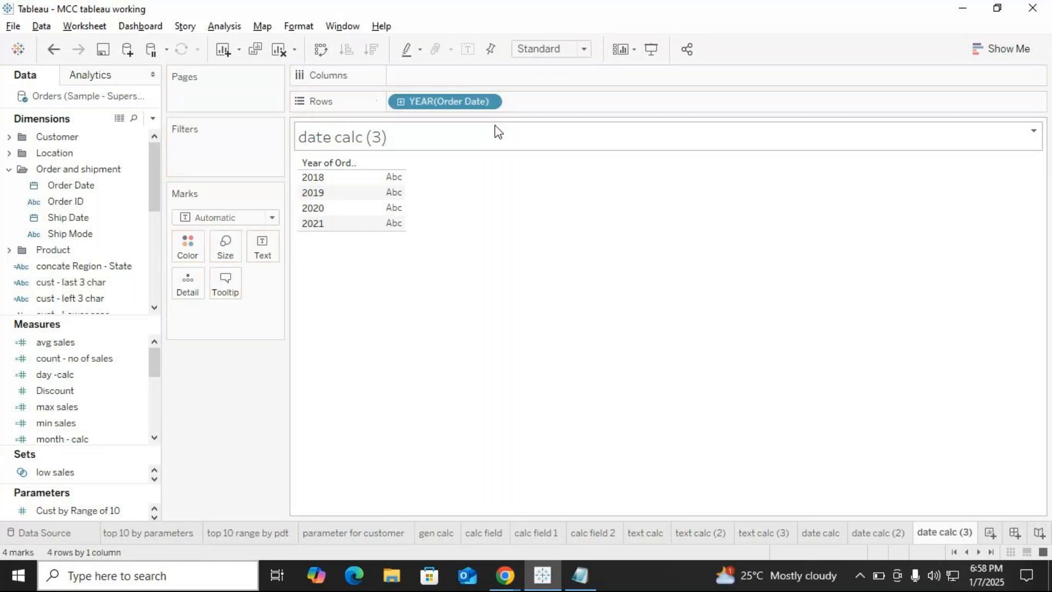
Add Ship Date to the rows with Order Date and set it to the continuous Day level.
{"action": "left_click", "coordinate": [86, 222]}
{"action": "left_click_drag", "start_coordinate": [87, 221], "coordinate": [554, 108]}
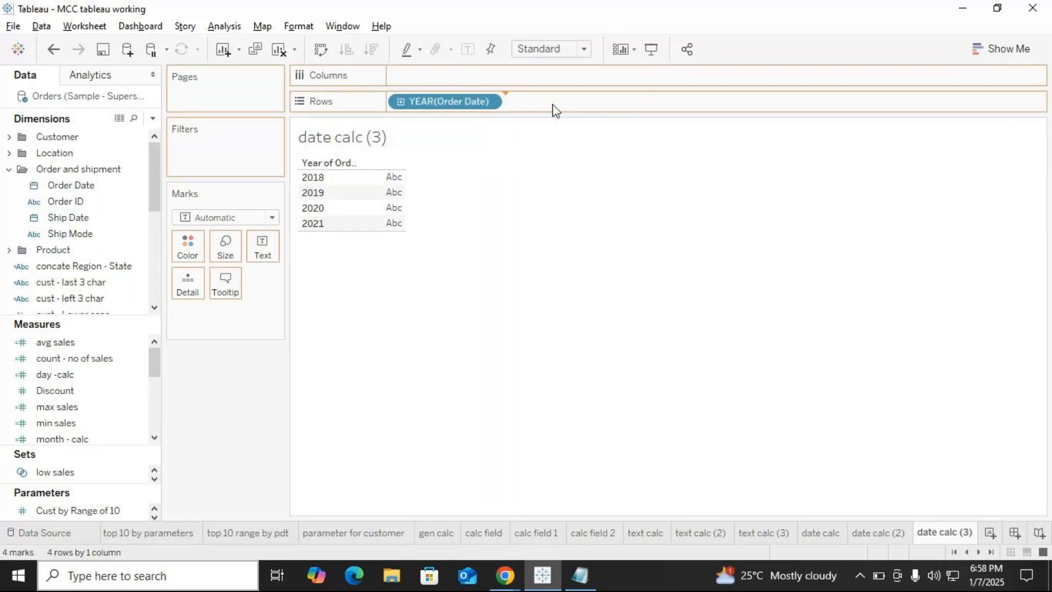
{"action": "left_click_drag", "start_coordinate": [453, 108], "coordinate": [695, 107]}
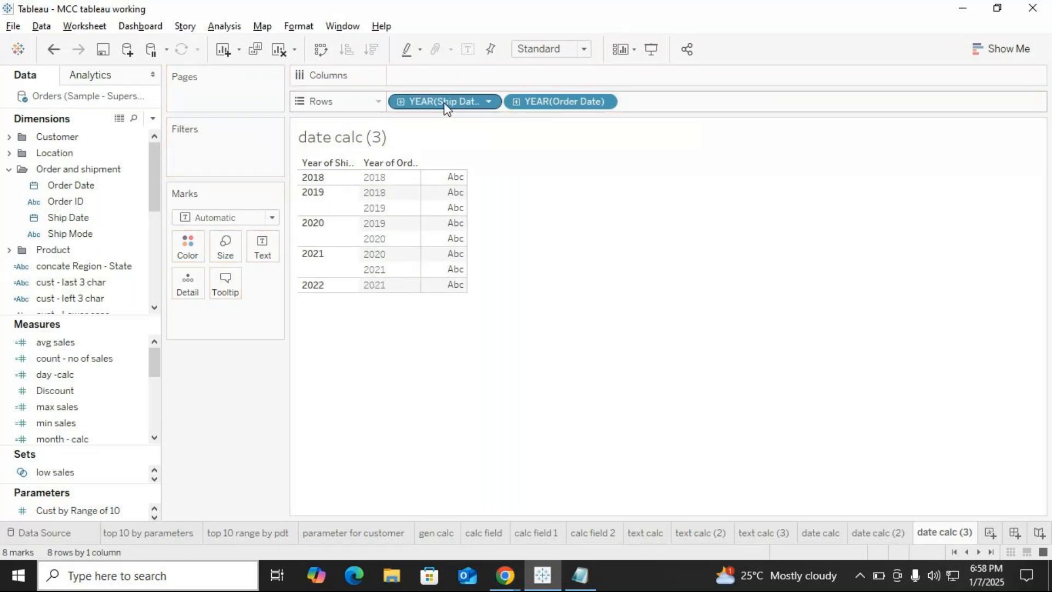
{"action": "left_click", "coordinate": [490, 98]}
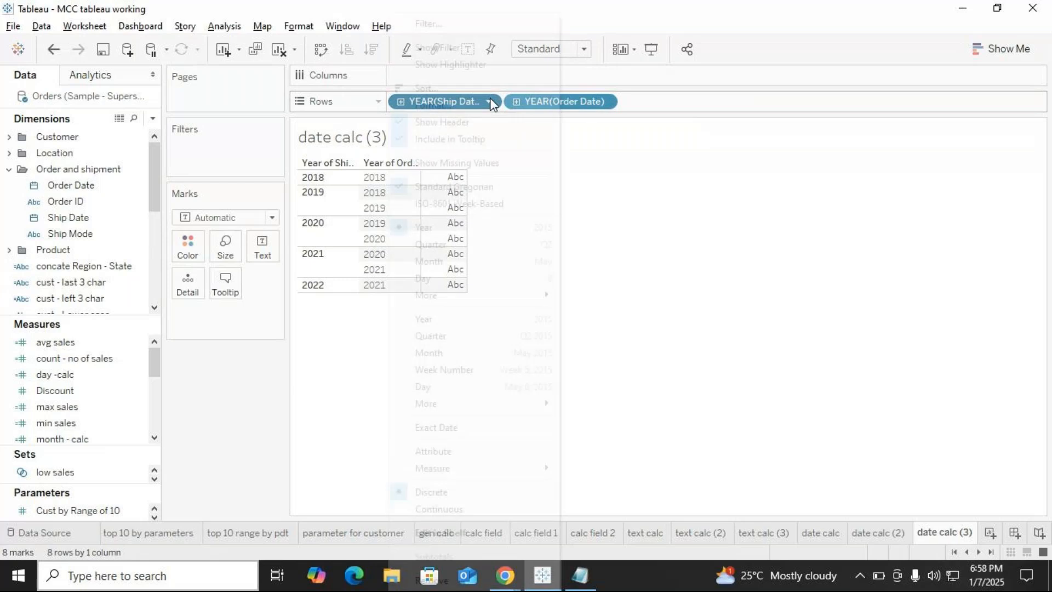
{"action": "left_click", "coordinate": [507, 387]}
Change the Ship Date day field in the rows to discrete.
{"action": "left_click", "coordinate": [606, 105]}
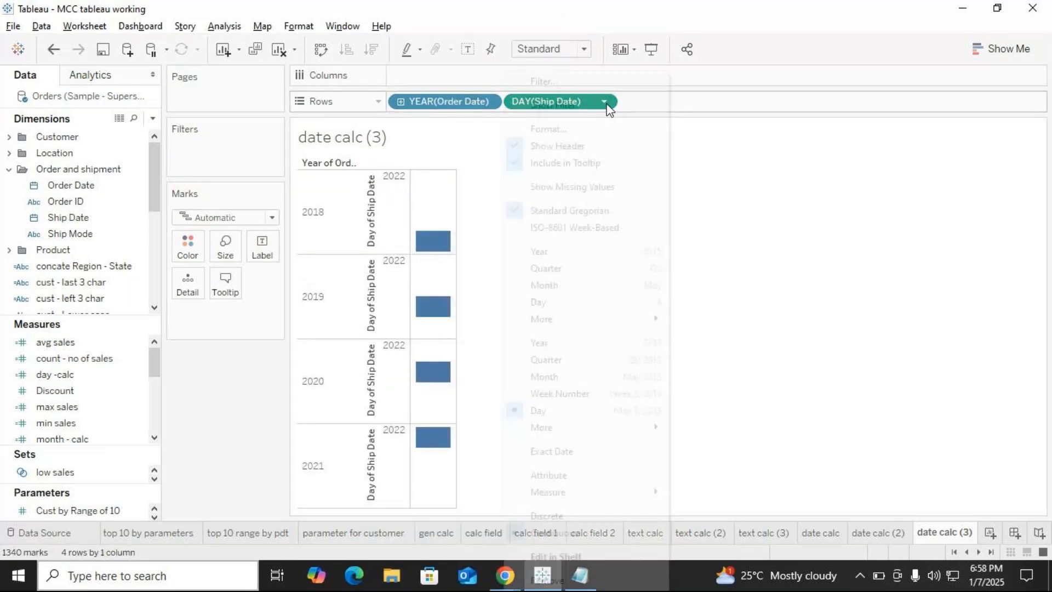
{"action": "left_click", "coordinate": [594, 410]}
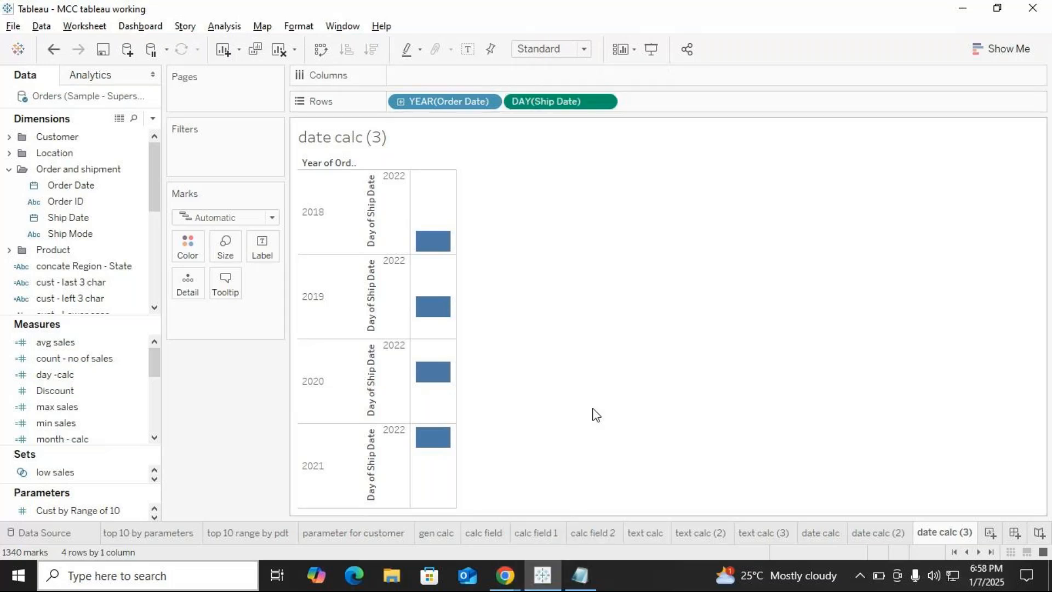
{"action": "left_click", "coordinate": [489, 101]}
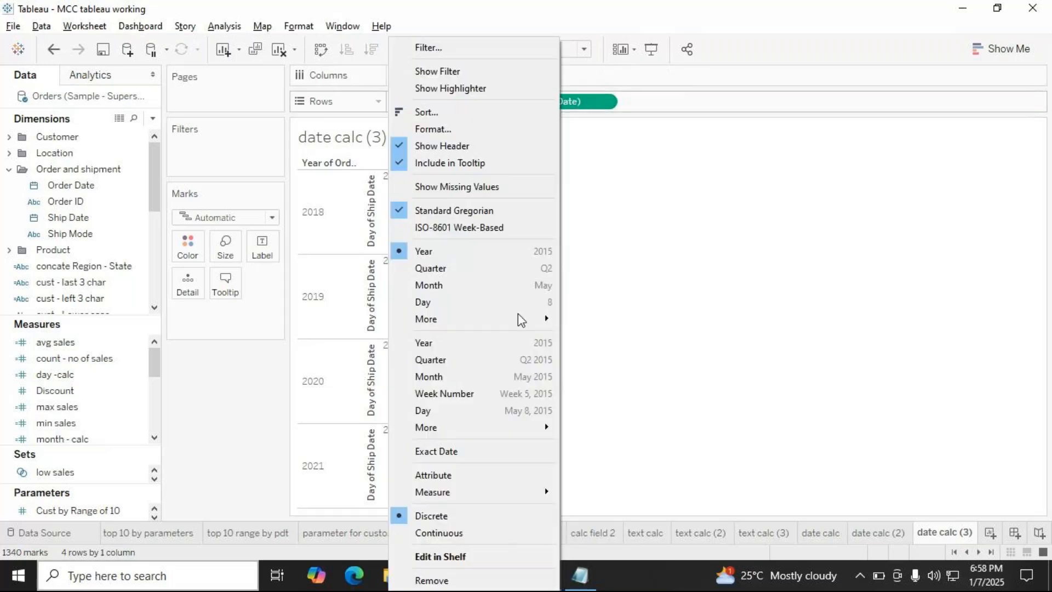
{"action": "left_click", "coordinate": [714, 269]}
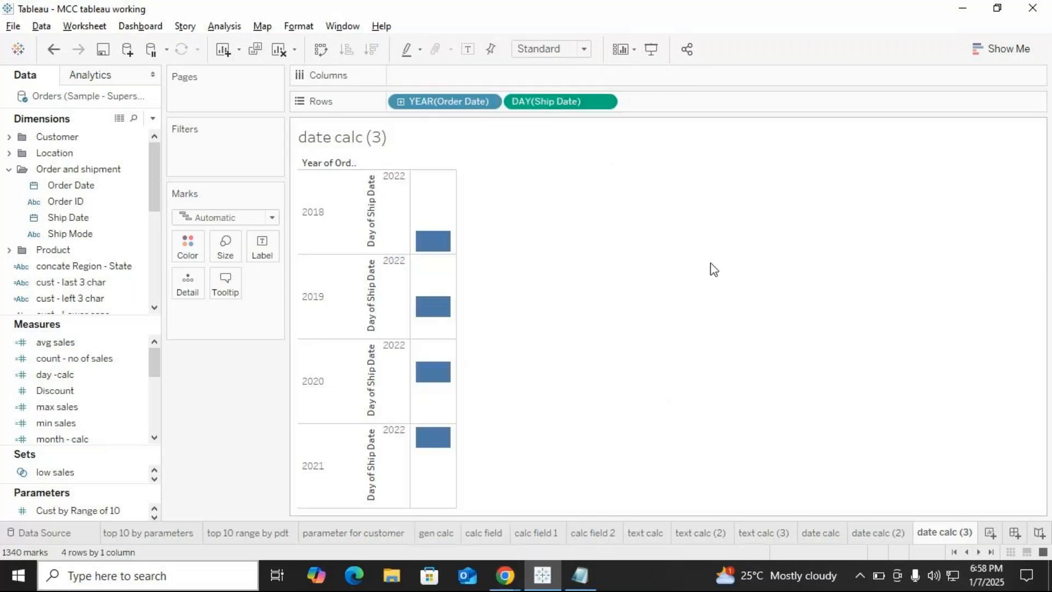
{"action": "left_click", "coordinate": [608, 102]}
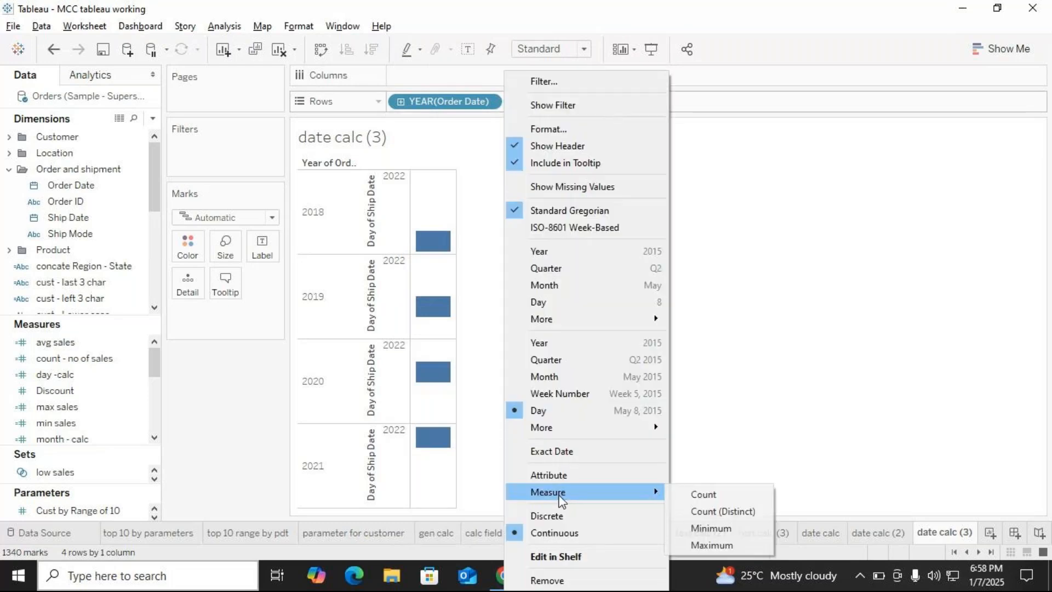
{"action": "left_click", "coordinate": [547, 516]}
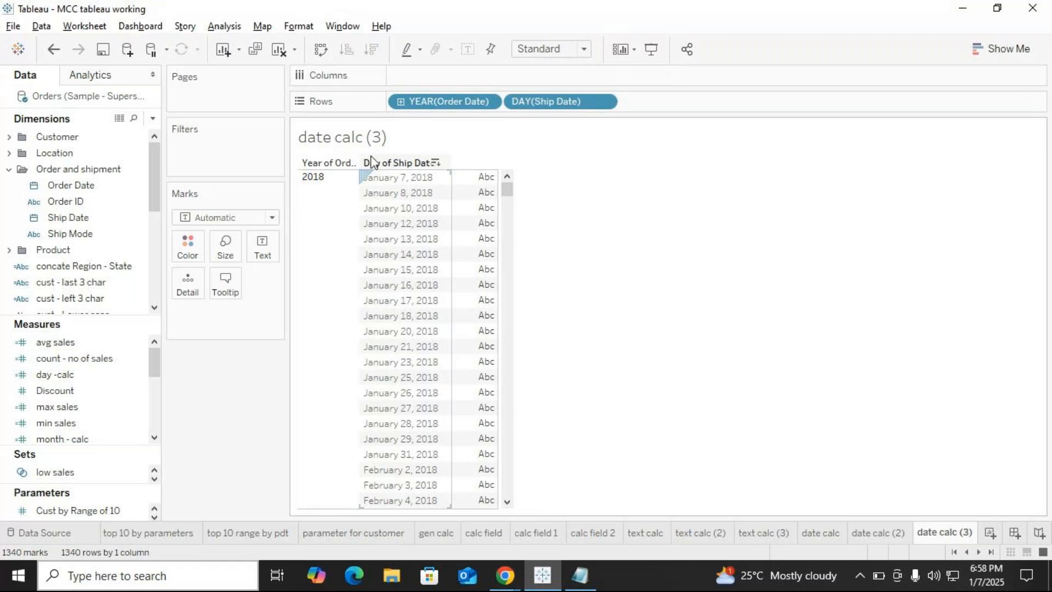
Set Order Date in the rows to the full-date Day level, make it discrete and place it ahead of Ship Date.
{"action": "left_click", "coordinate": [488, 103]}
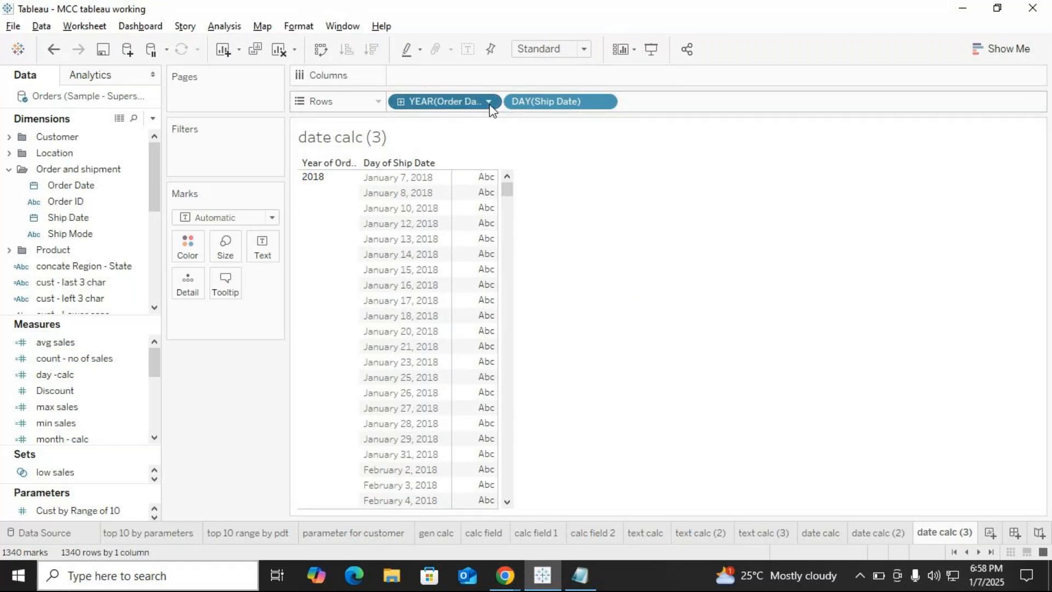
{"action": "left_click", "coordinate": [496, 387]}
{"action": "left_click", "coordinate": [488, 103]}
{"action": "left_click", "coordinate": [496, 387]}
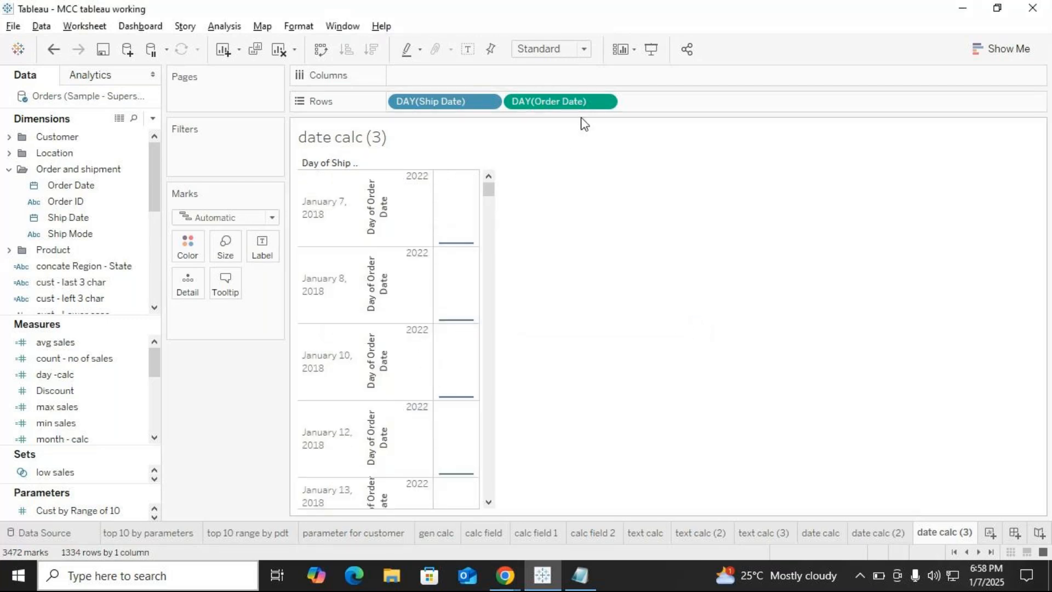
{"action": "left_click", "coordinate": [609, 103]}
{"action": "left_click", "coordinate": [537, 517]}
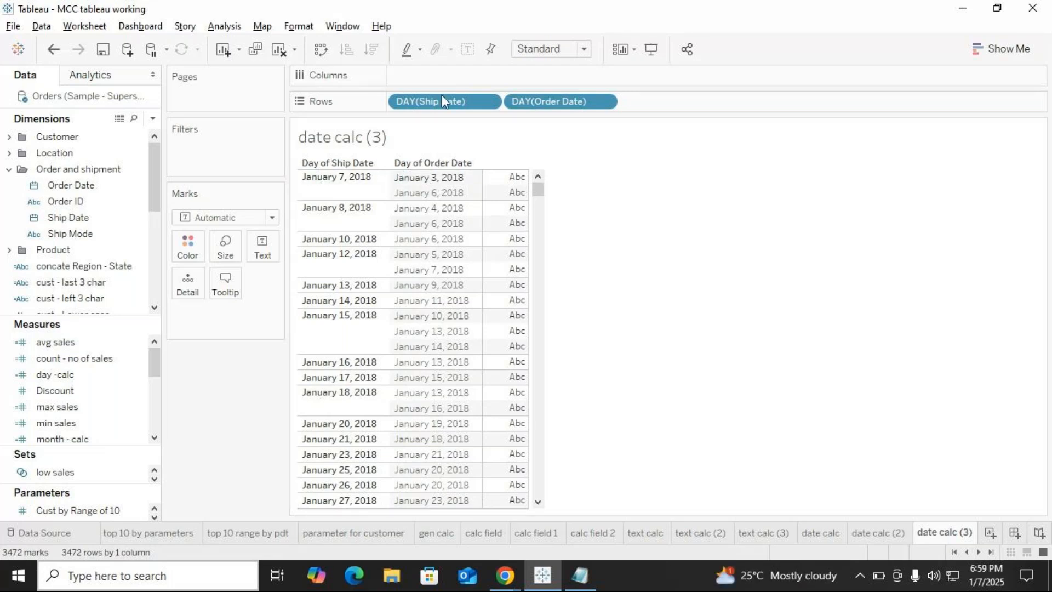
{"action": "left_click_drag", "start_coordinate": [442, 102], "coordinate": [697, 105]}
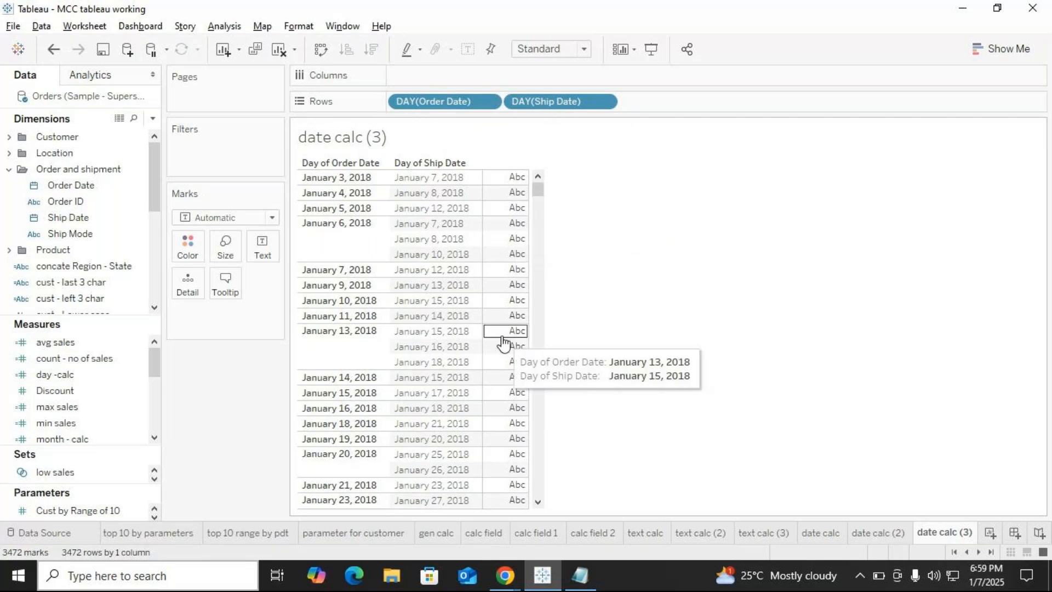
Create a new calculated field named "datediff - order & ship date".
{"action": "left_click", "coordinate": [153, 118]}
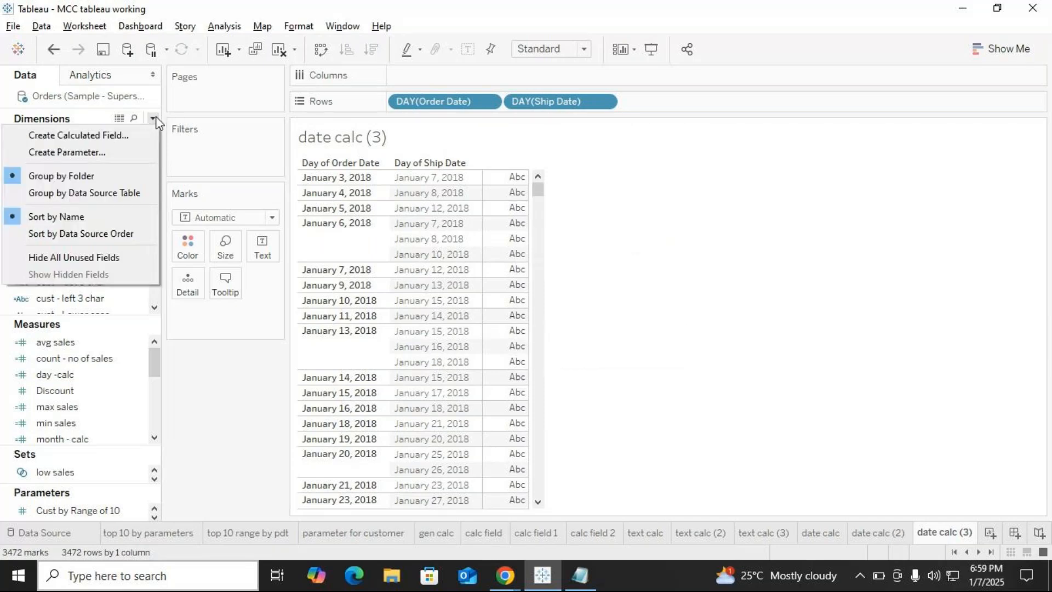
{"action": "left_click", "coordinate": [137, 135]}
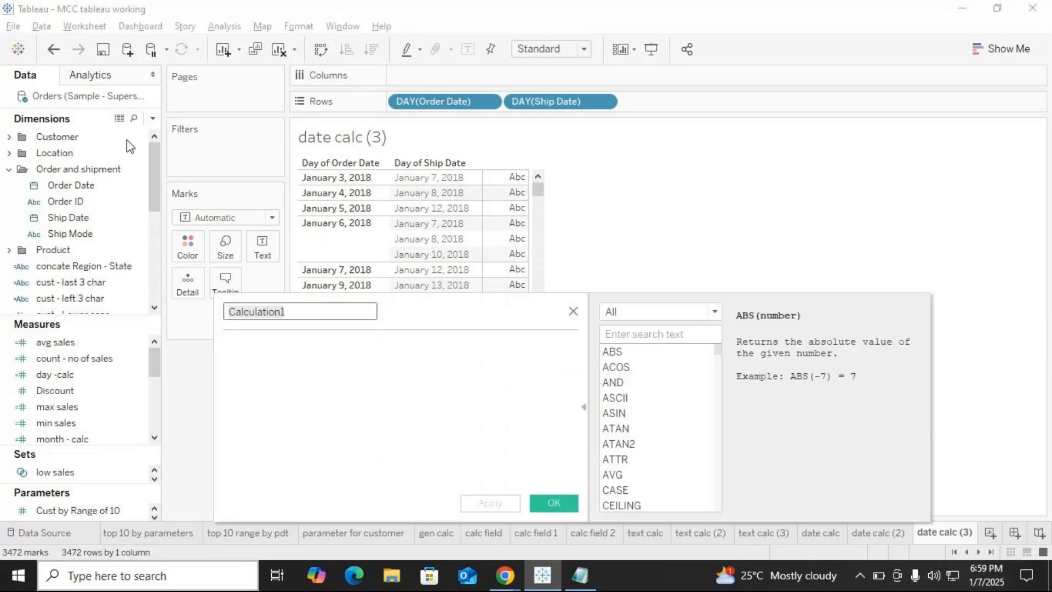
{"action": "type", "text": "dat"}
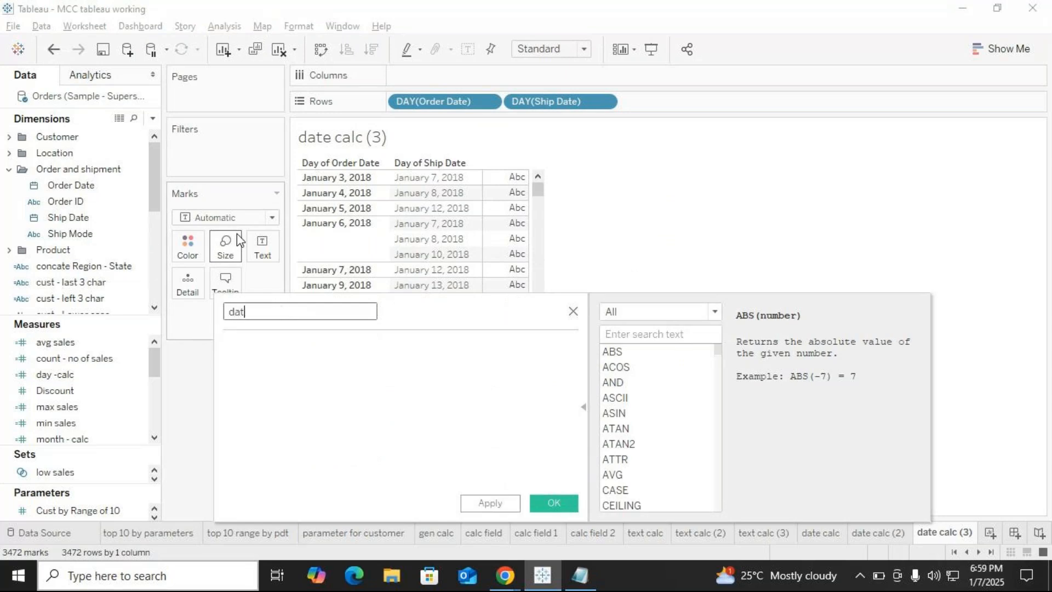
{"action": "type", "text": "ediff - order & ship"}
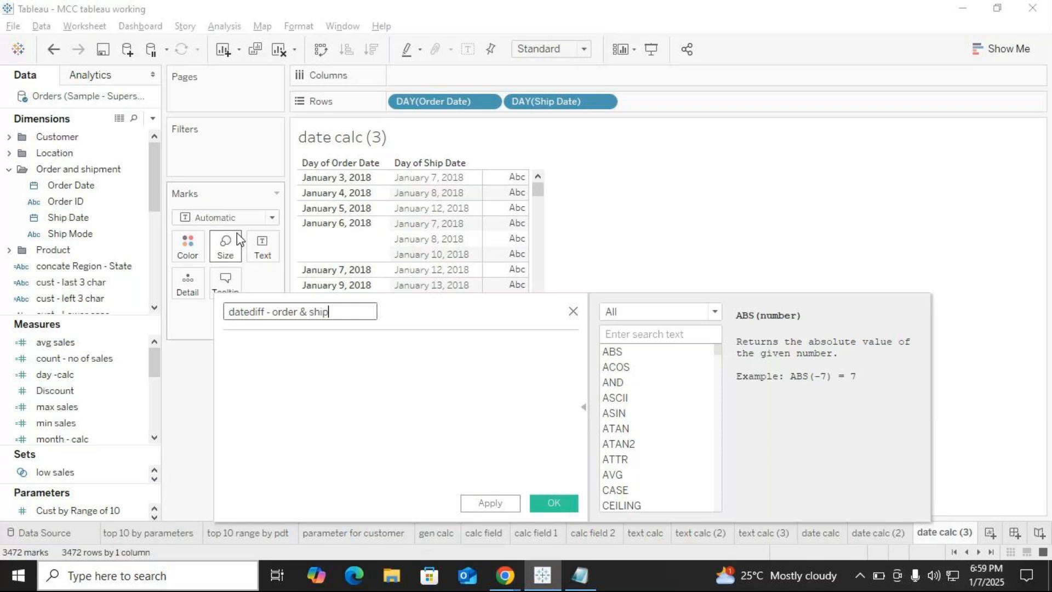
{"action": "type", "text": " date"}
{"action": "left_click", "coordinate": [296, 349]}
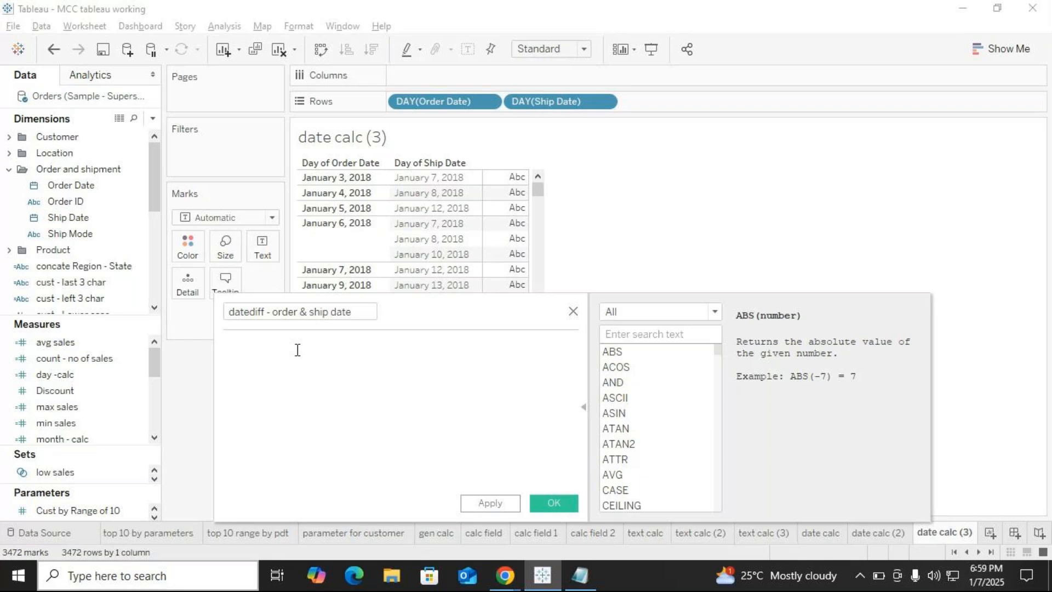
Enter the formula DATEDIFF("day",[Order Date],[Ship Date]) for the calculated field.
{"action": "type", "text": "date"}
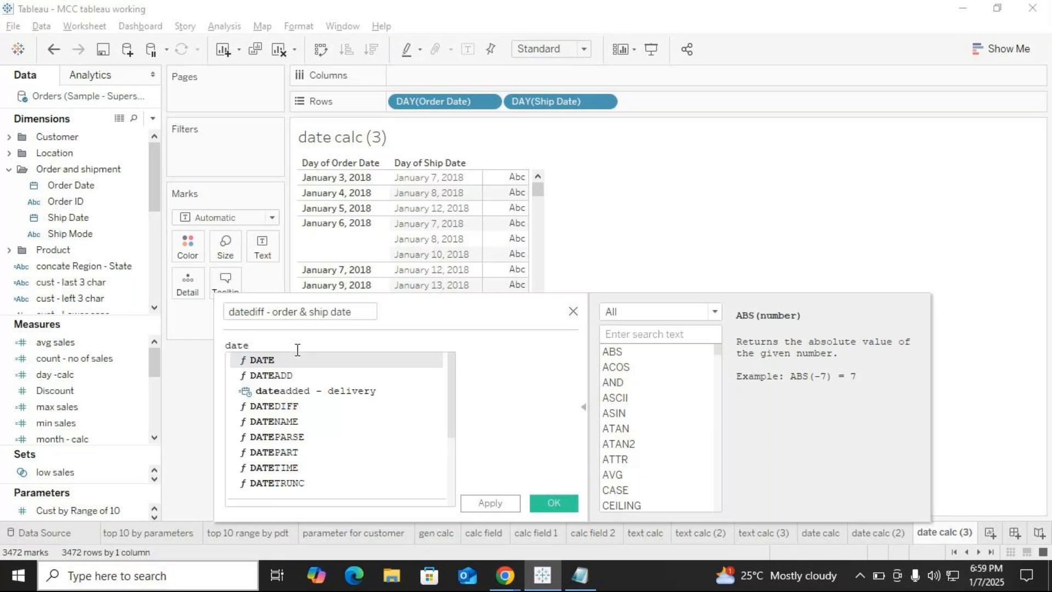
{"action": "key", "text": "Down"}
{"action": "key", "text": "Down"}
{"action": "key", "text": "Down"}
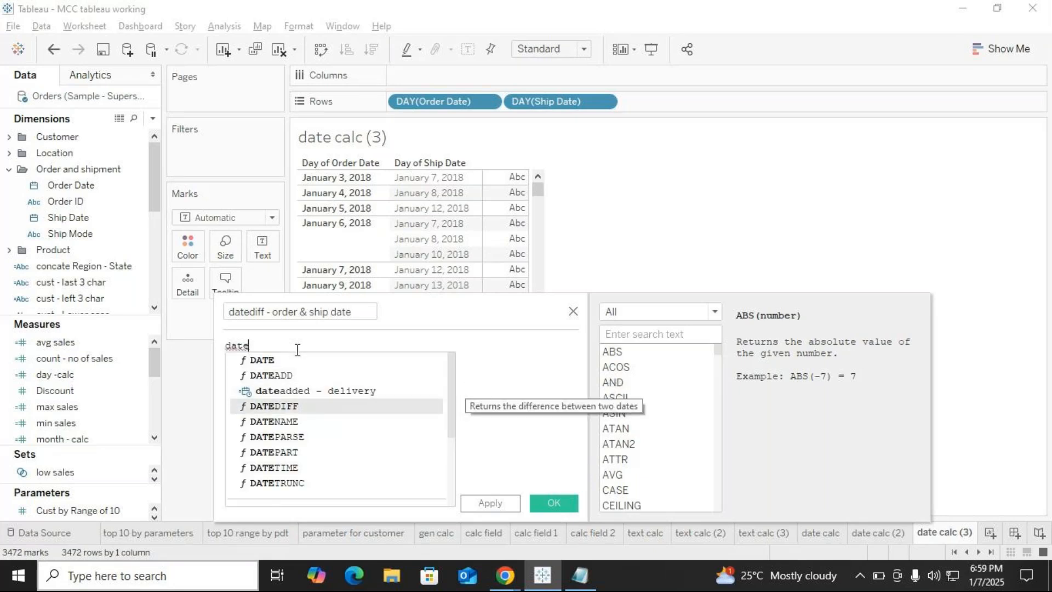
{"action": "key", "text": "Return"}
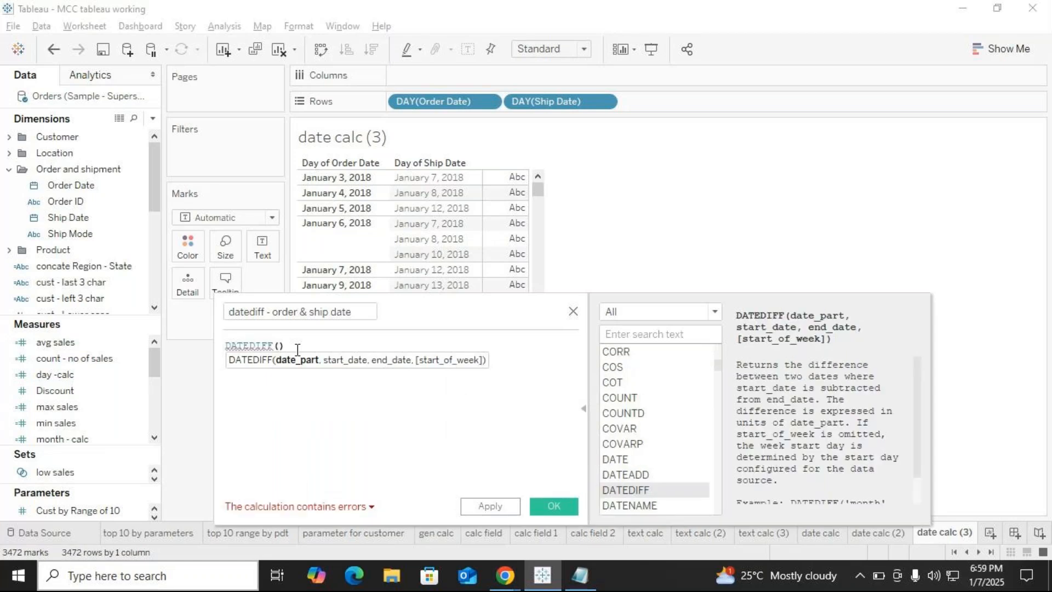
{"action": "type", "text": "\""}
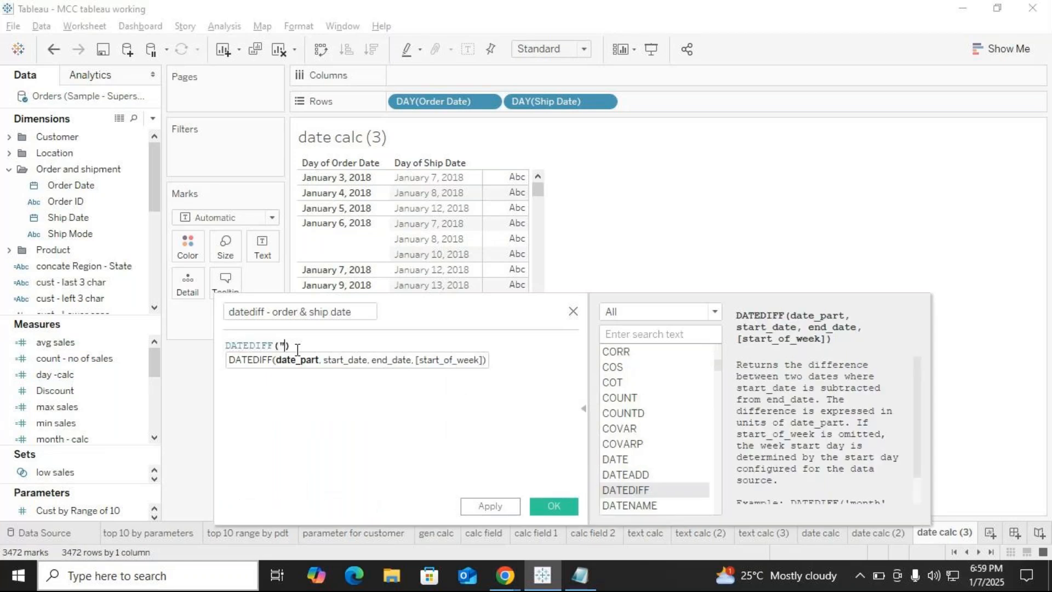
{"action": "type", "text": "day\","}
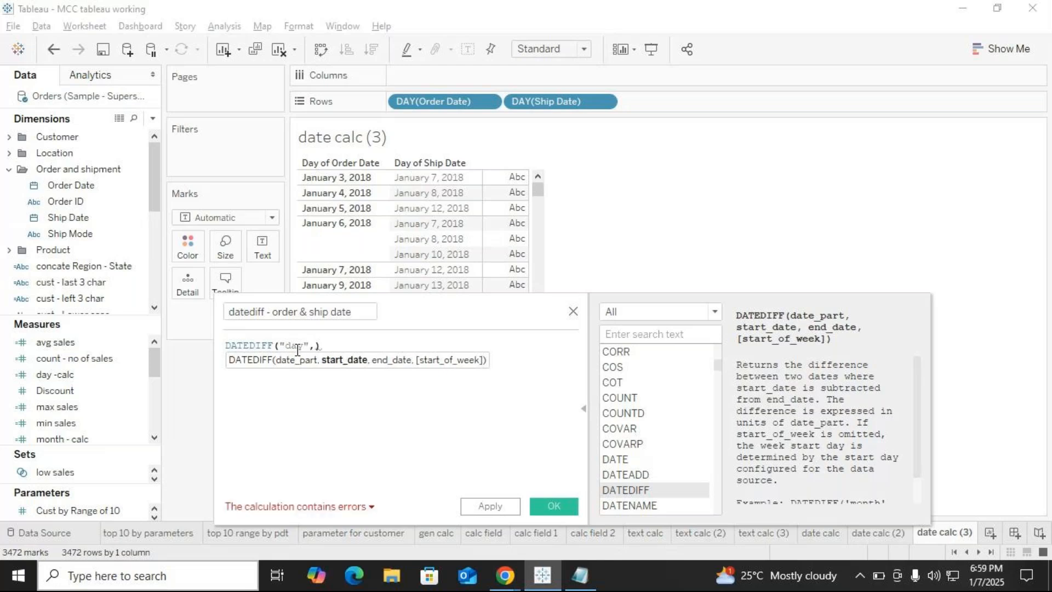
{"action": "type", "text": "ord"}
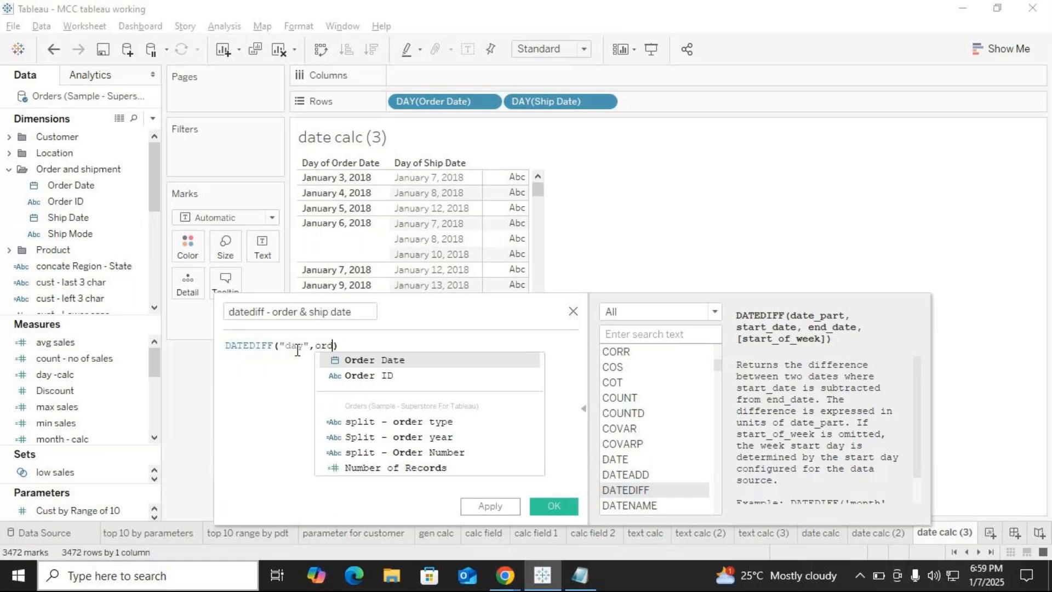
{"action": "key", "text": "Return"}
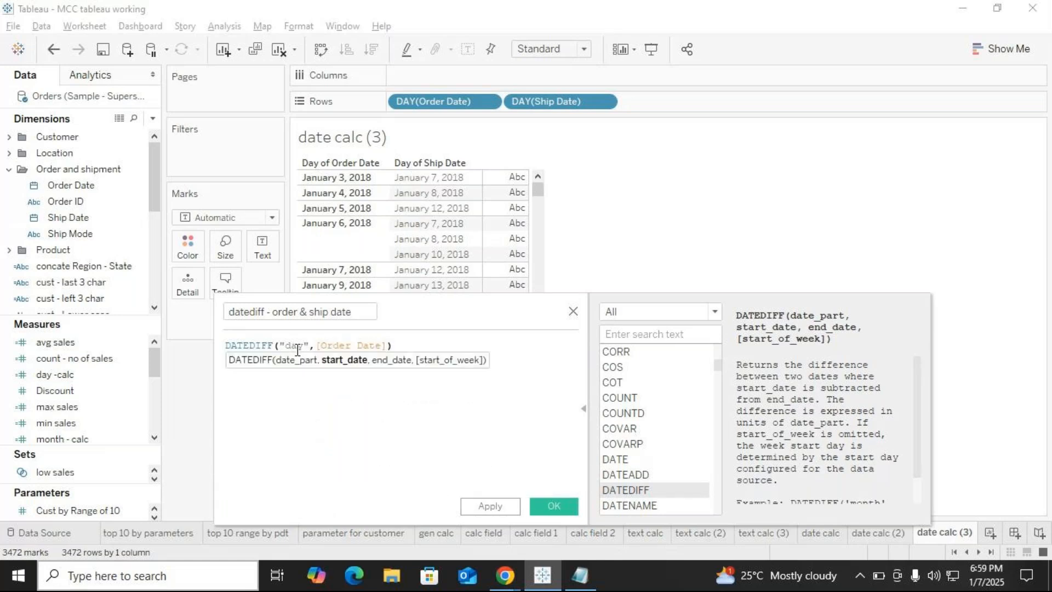
{"action": "type", "text": ",ship"}
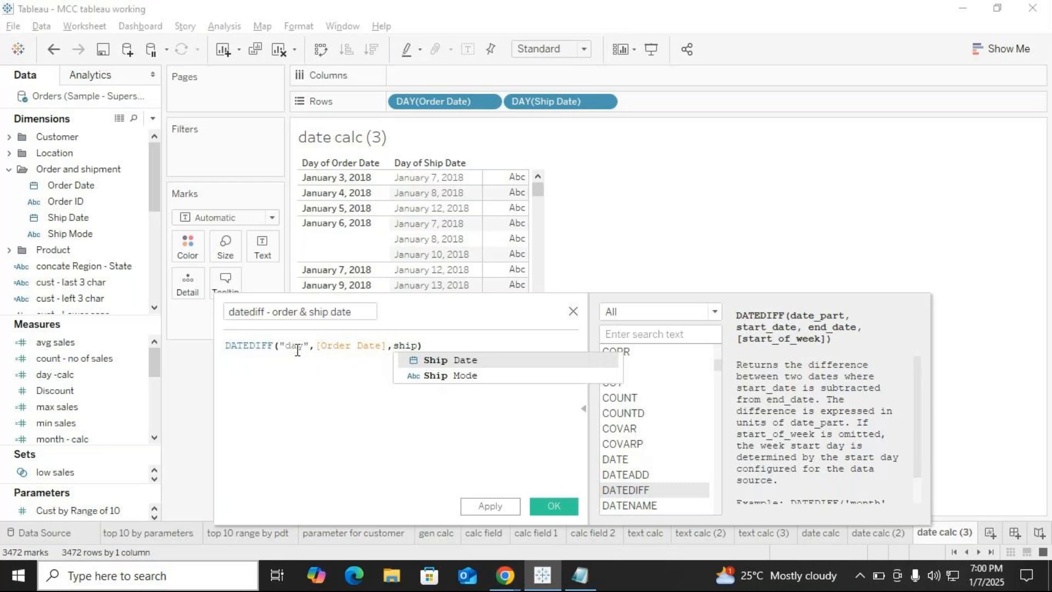
{"action": "key", "text": "Return"}
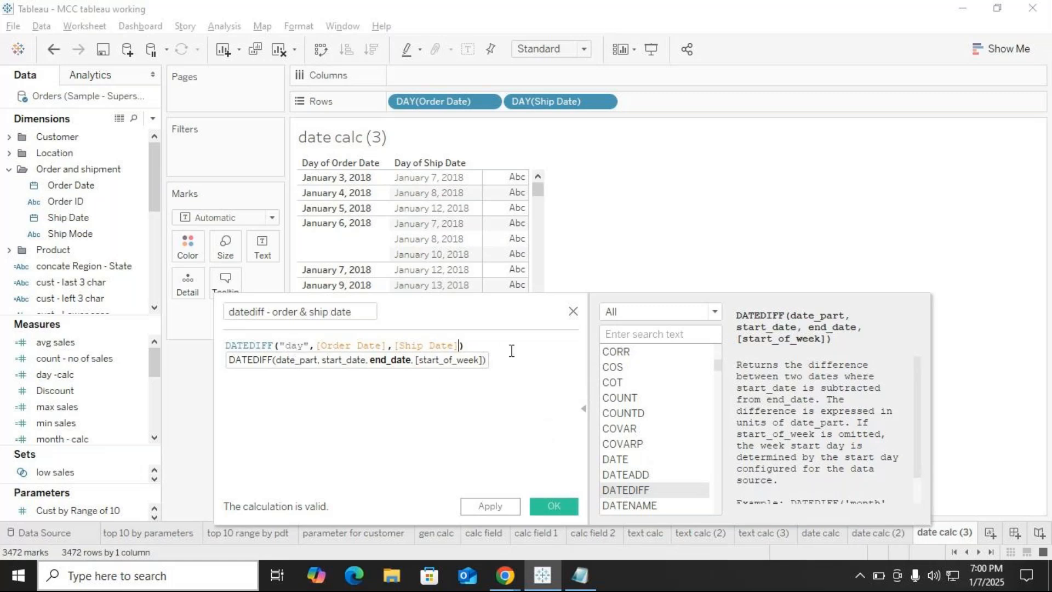
Save the calculated field after copying its DATEDIFF formula, and add the field to the table as text values.
{"action": "mouse_move", "coordinate": [494, 346]}
{"action": "left_mouse_down"}
{"action": "mouse_move", "coordinate": [279, 346]}
{"action": "mouse_move", "coordinate": [201, 331]}
{"action": "left_mouse_up"}
{"action": "key", "text": "ctrl+c"}
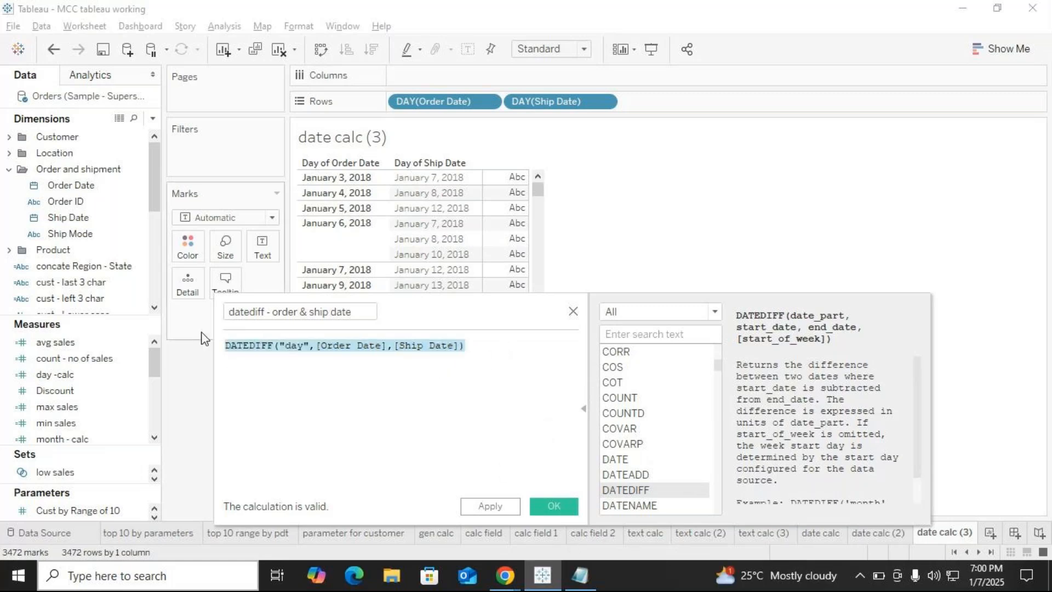
{"action": "left_click", "coordinate": [554, 506]}
{"action": "left_click_drag", "start_coordinate": [67, 375], "coordinate": [503, 281]}
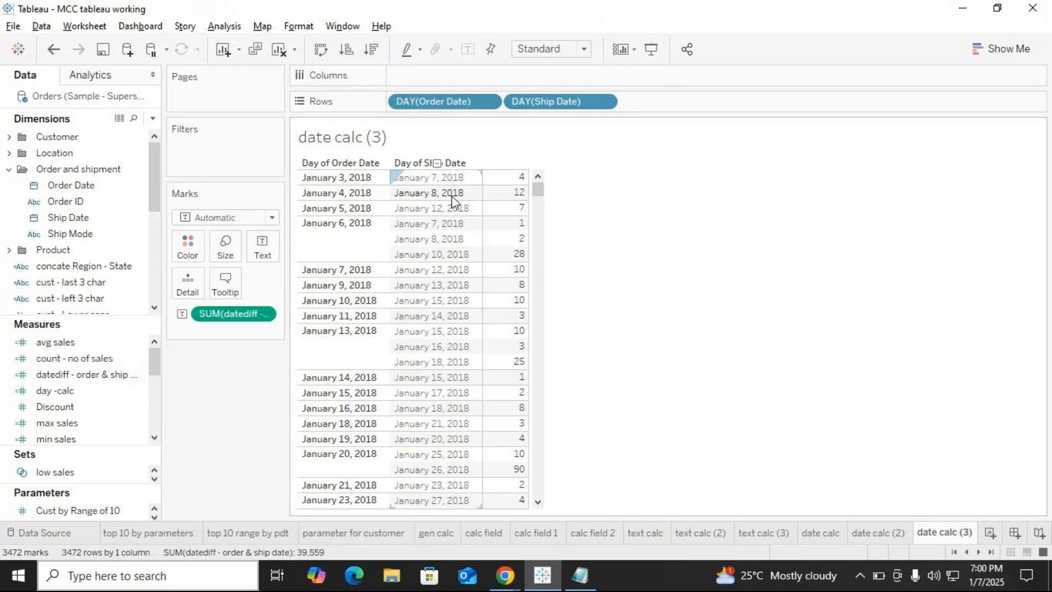
Change the datediff field shown as text in the table from a sum to an attribute.
{"action": "left_click", "coordinate": [266, 319]}
{"action": "key", "text": "Escape"}
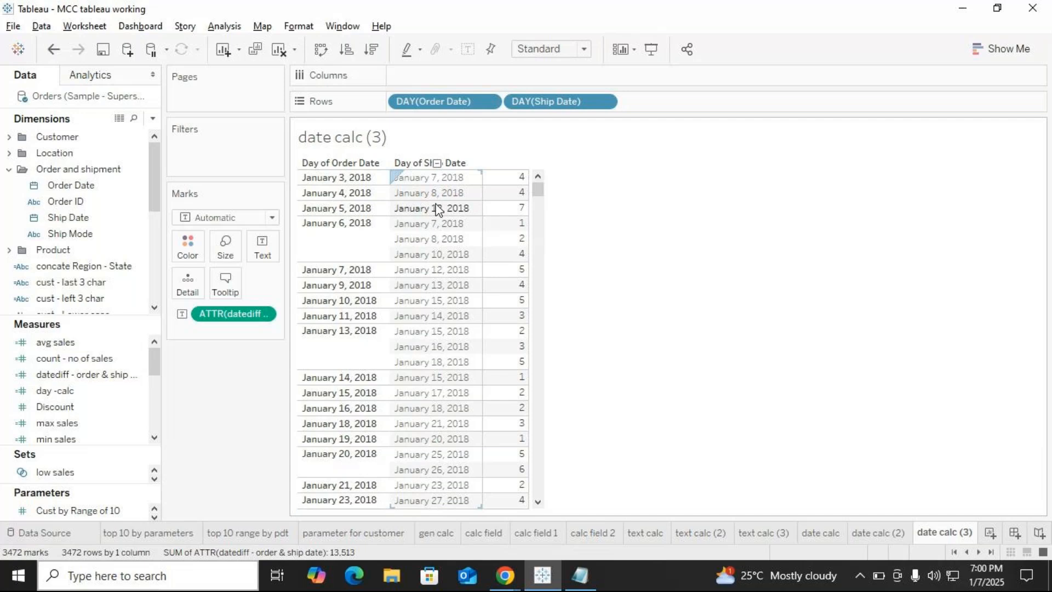
{"action": "mouse_move", "coordinate": [511, 231]}
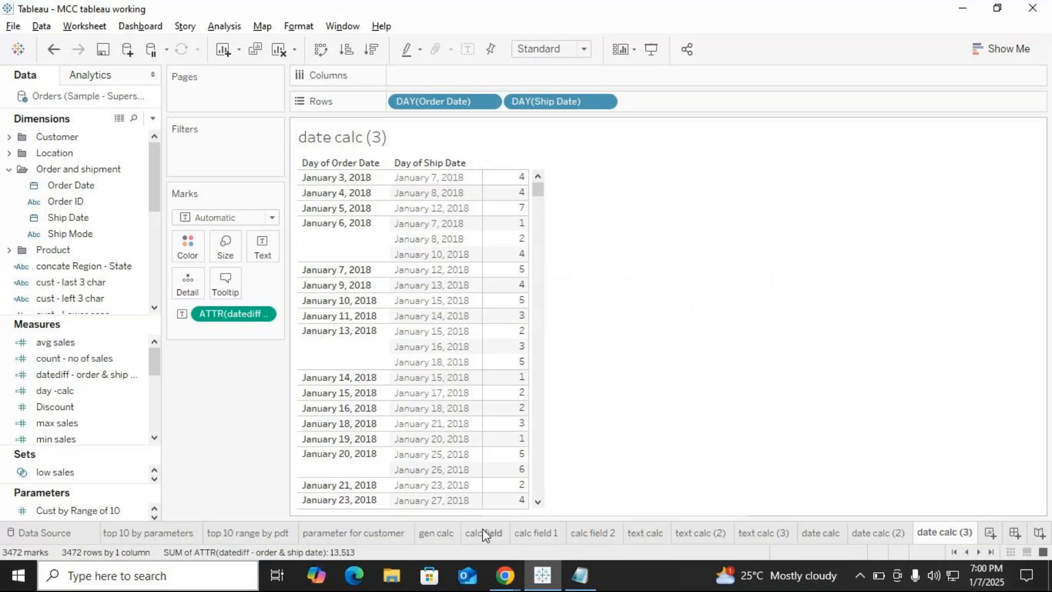
Switch to Notepad, add the heading "date diff" with the copied formula DATEDIFF("day",[Order Date],[Ship Date]) below it, and return to Tableau.
{"action": "left_click", "coordinate": [581, 578]}
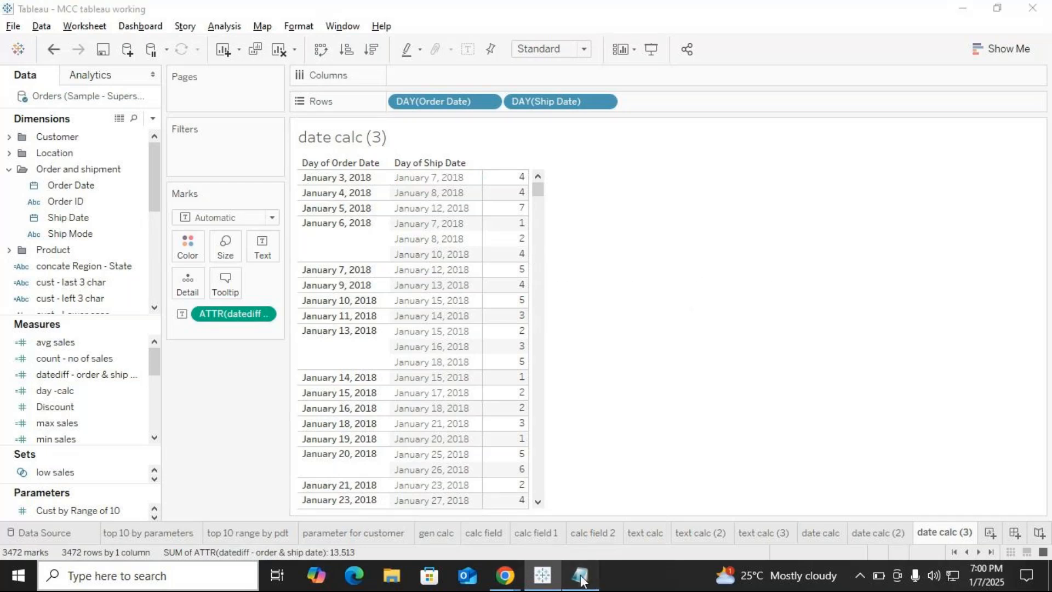
{"action": "type", "text": "dat"}
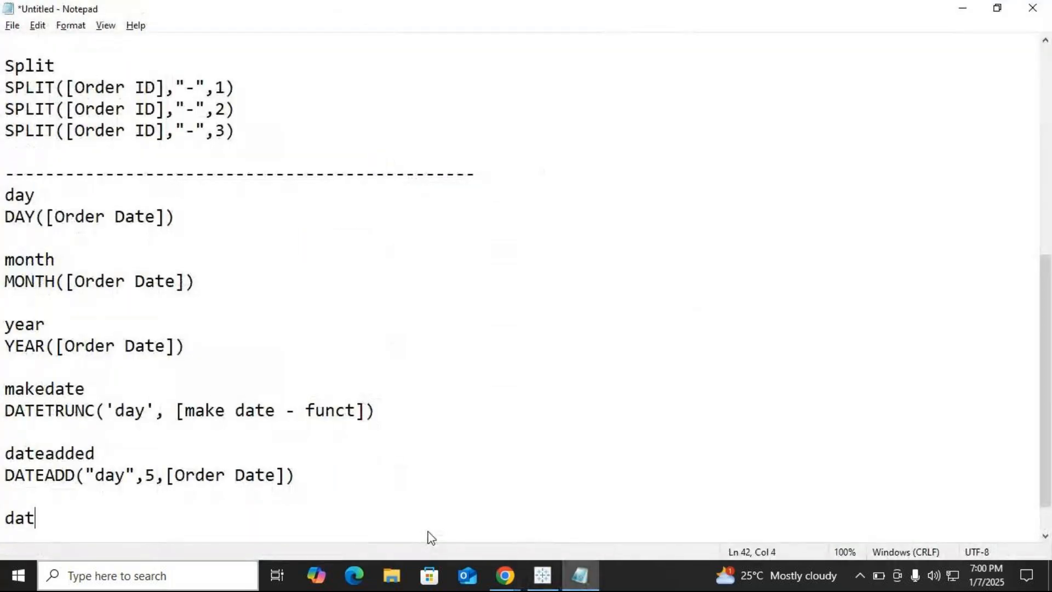
{"action": "type", "text": "e diff"}
{"action": "key", "text": "Return"}
{"action": "key", "text": "ctrl+v"}
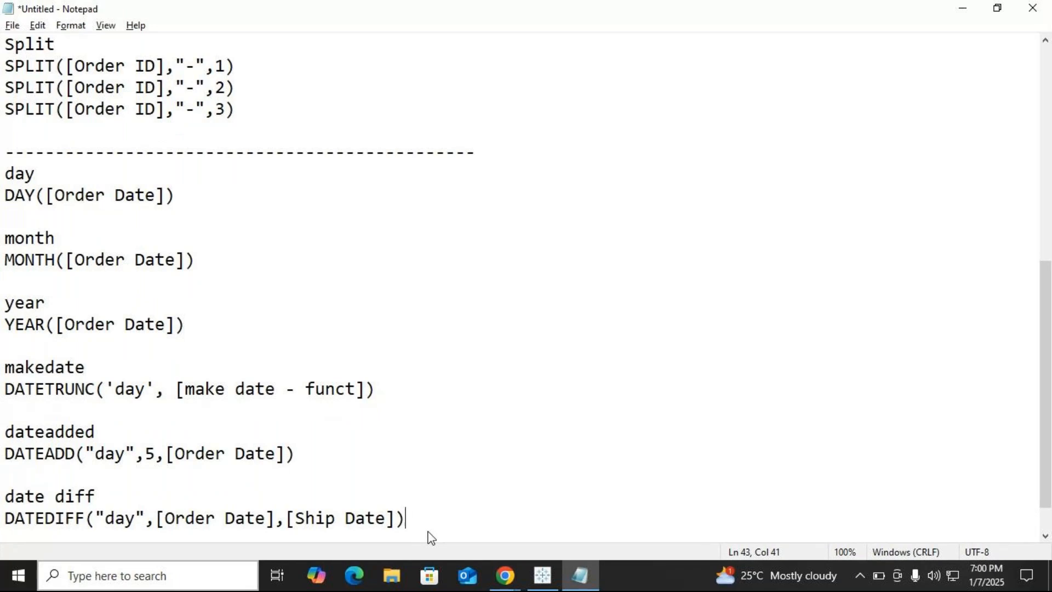
{"action": "key", "text": "Return"}
{"action": "key", "text": "alt+Tab"}
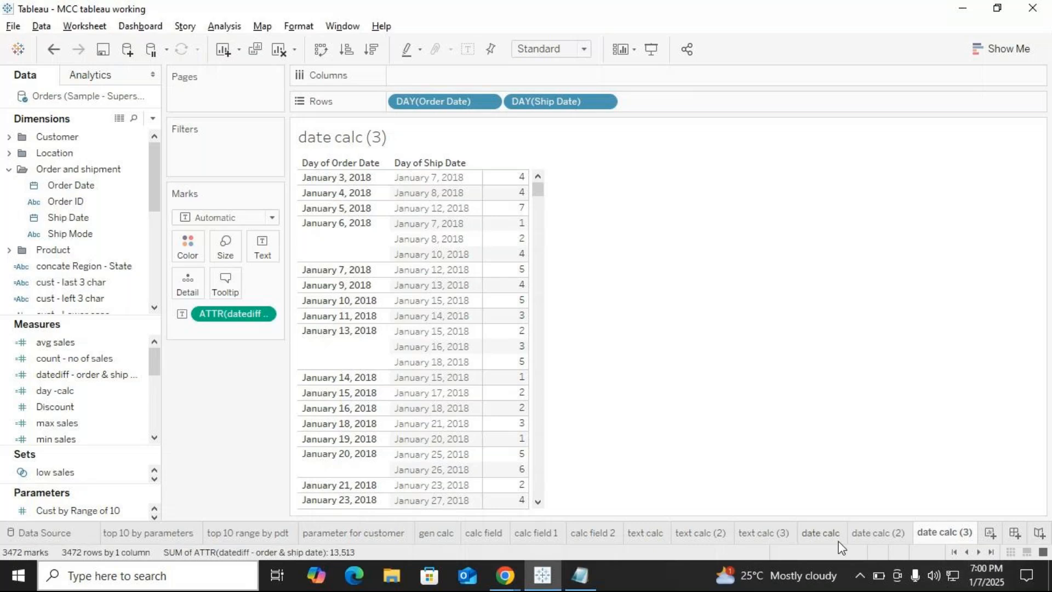
{"action": "left_click", "coordinate": [837, 537]}
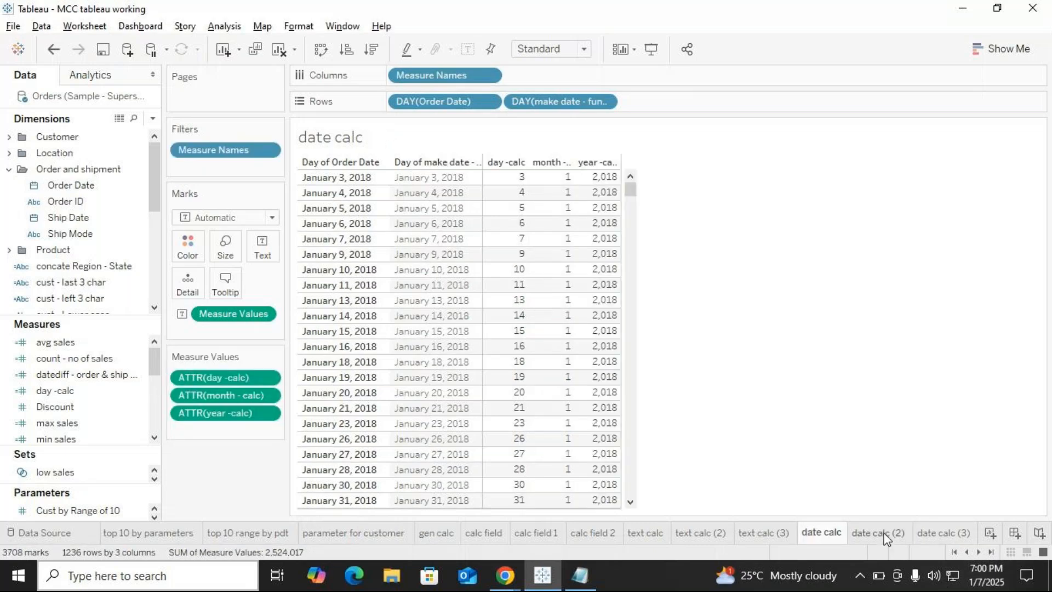
{"action": "left_click", "coordinate": [880, 533]}
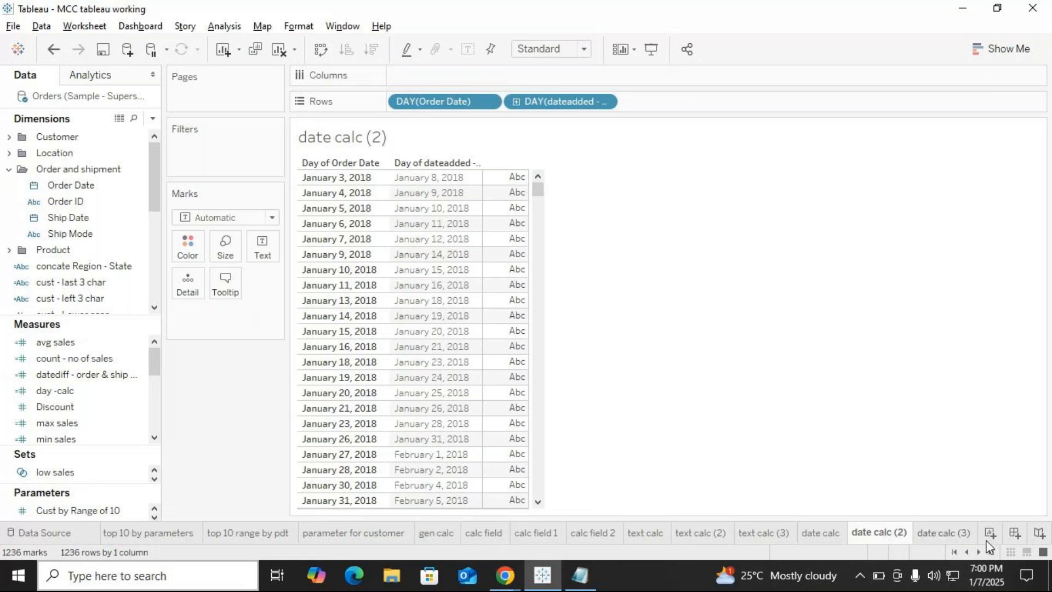
{"action": "left_click", "coordinate": [940, 531]}
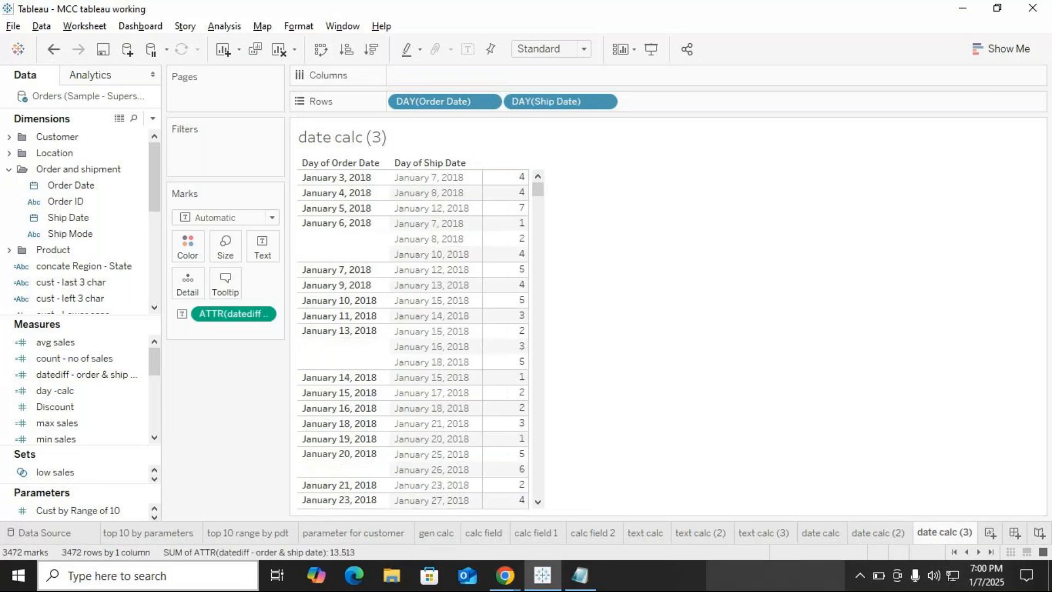
Switch to the GoTo Meeting window and mute the microphone.
{"action": "left_click", "coordinate": [508, 580]}
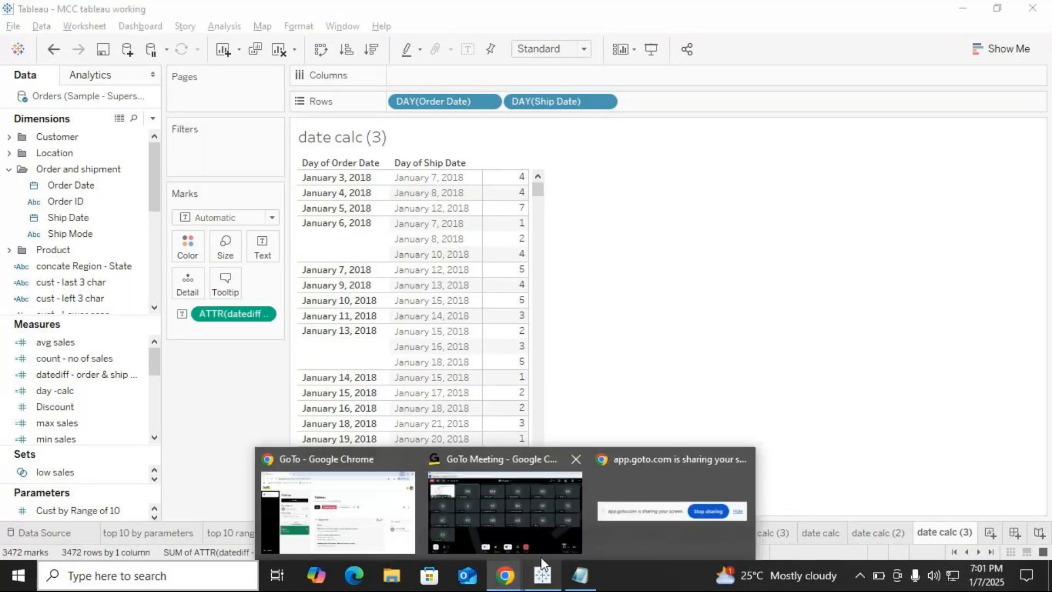
{"action": "left_click", "coordinate": [541, 536]}
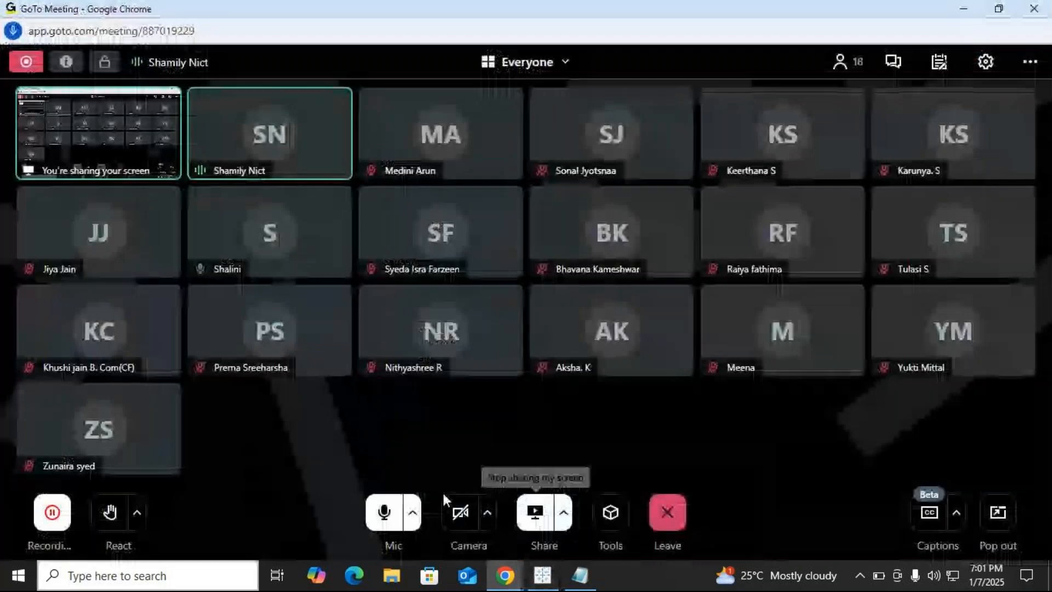
{"action": "left_click", "coordinate": [382, 510]}
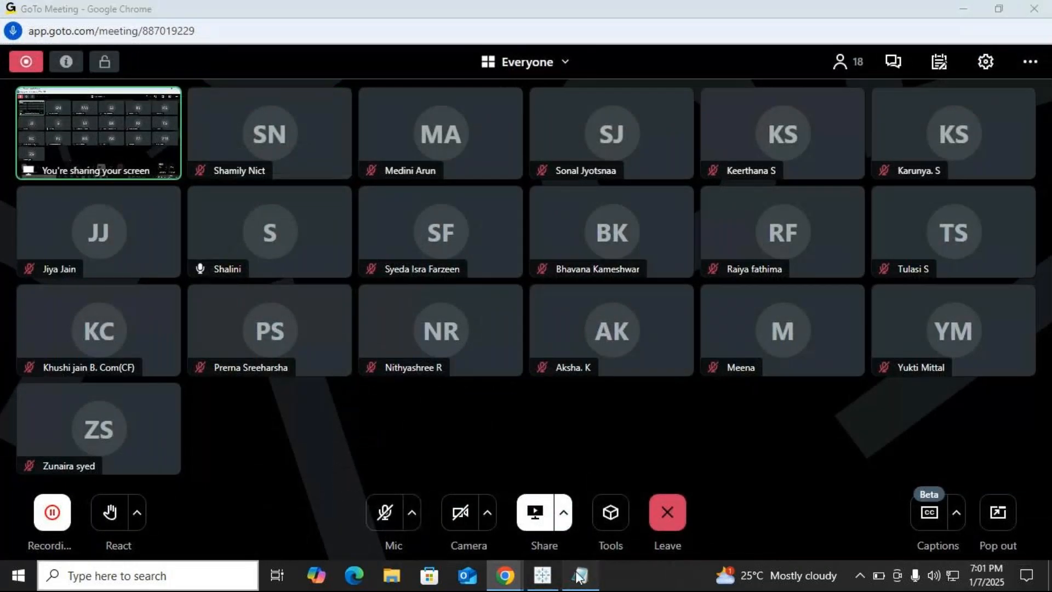
{"action": "left_click", "coordinate": [580, 575]}
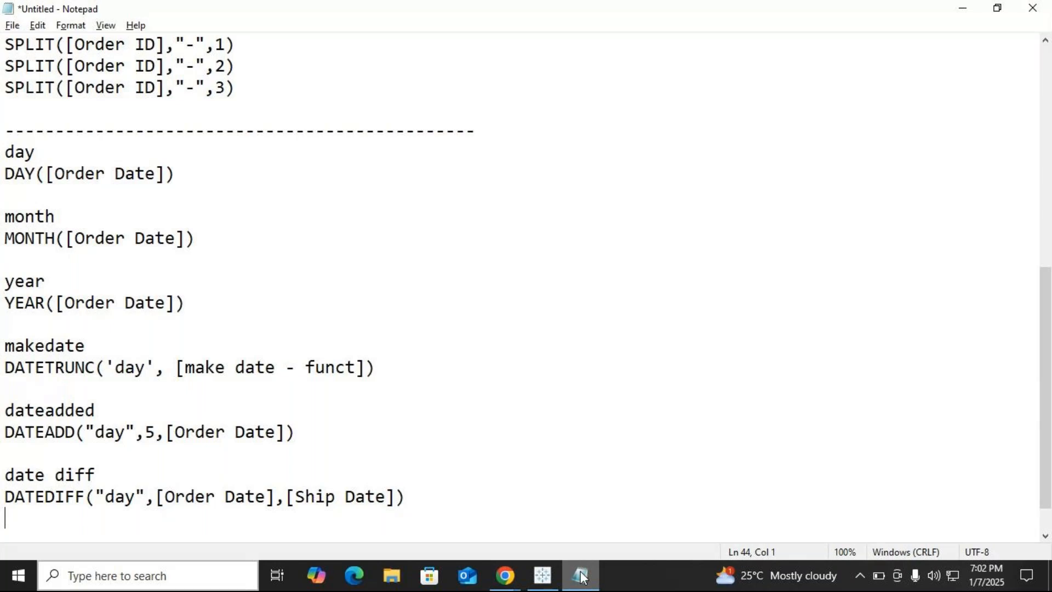
{"action": "mouse_move", "coordinate": [581, 575]}
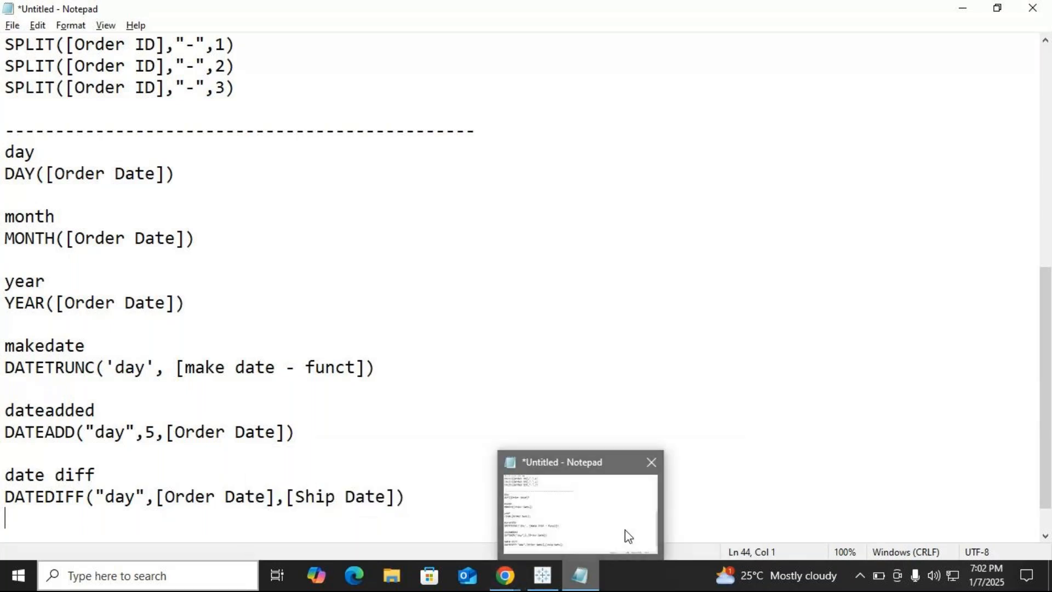
{"action": "left_click", "coordinate": [629, 536]}
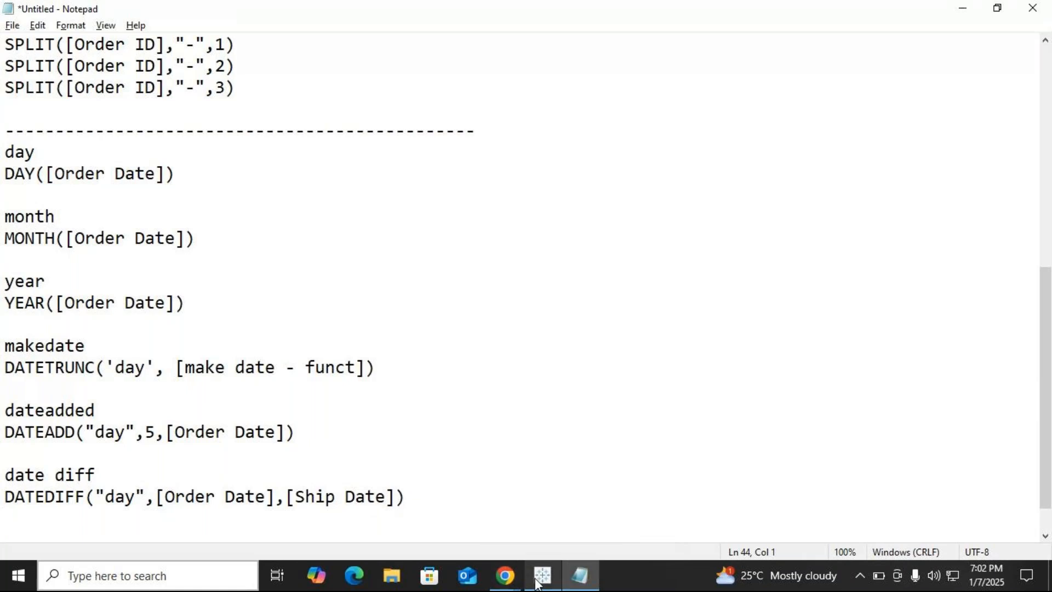
{"action": "mouse_move", "coordinate": [536, 580]}
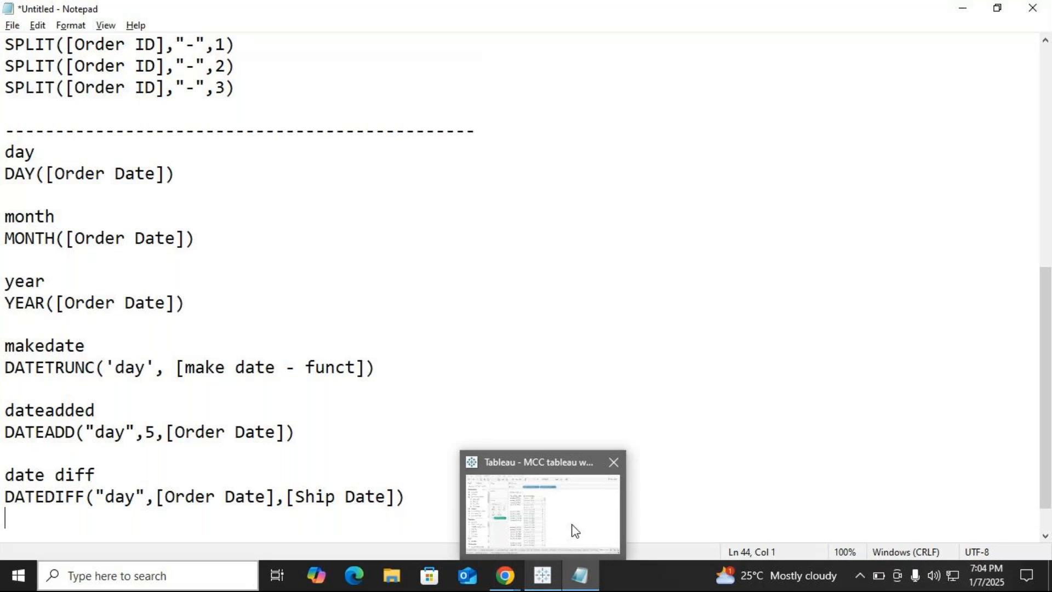
{"action": "left_click", "coordinate": [506, 576]}
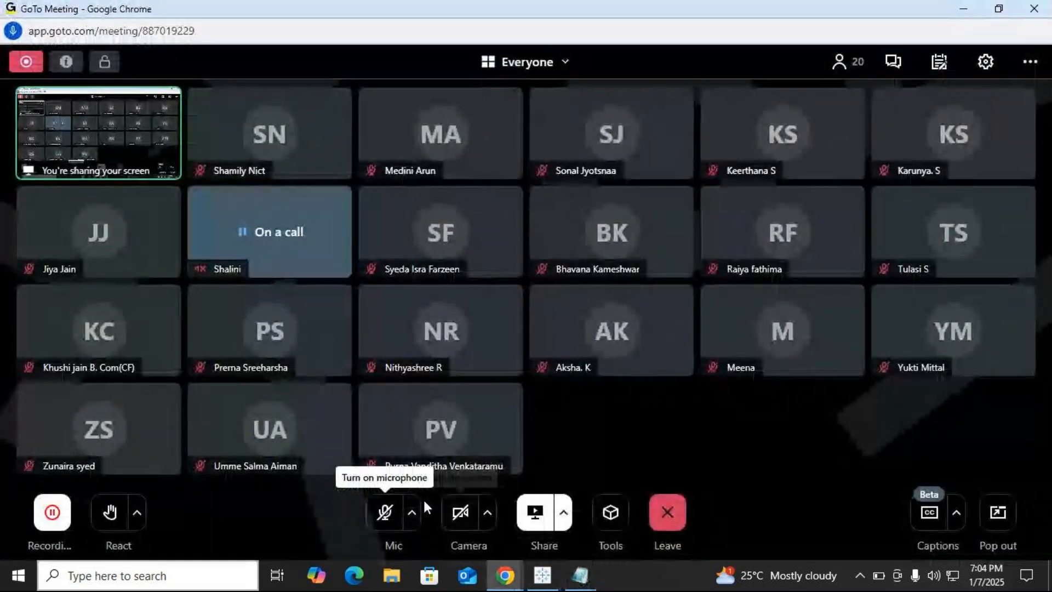
Switch to Tableau, duplicate the date calc (3) worksheet and clear everything from the copy.
{"action": "left_click", "coordinate": [543, 576]}
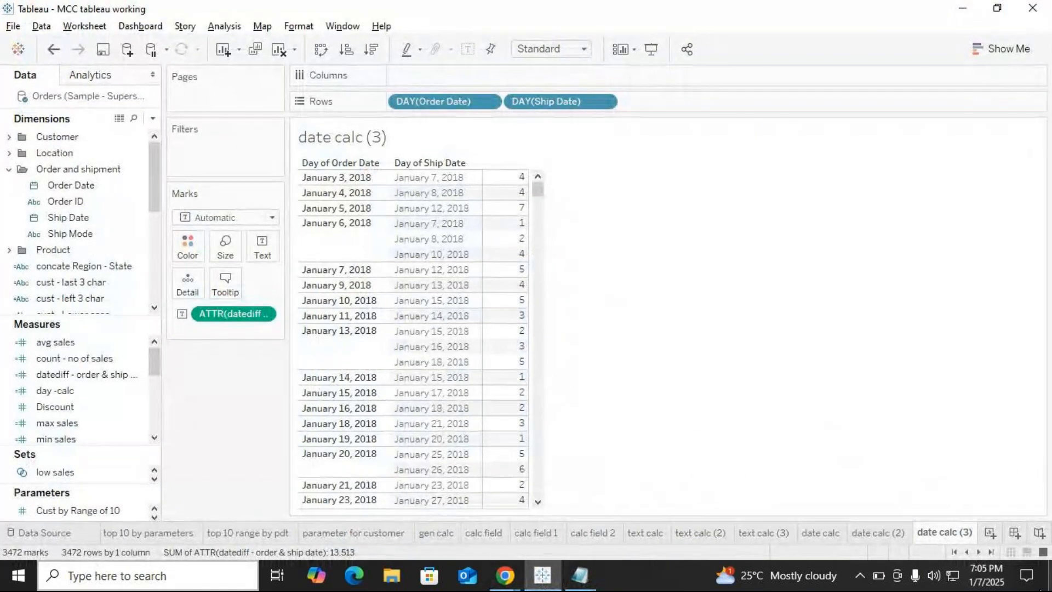
{"action": "right_click", "coordinate": [936, 535]}
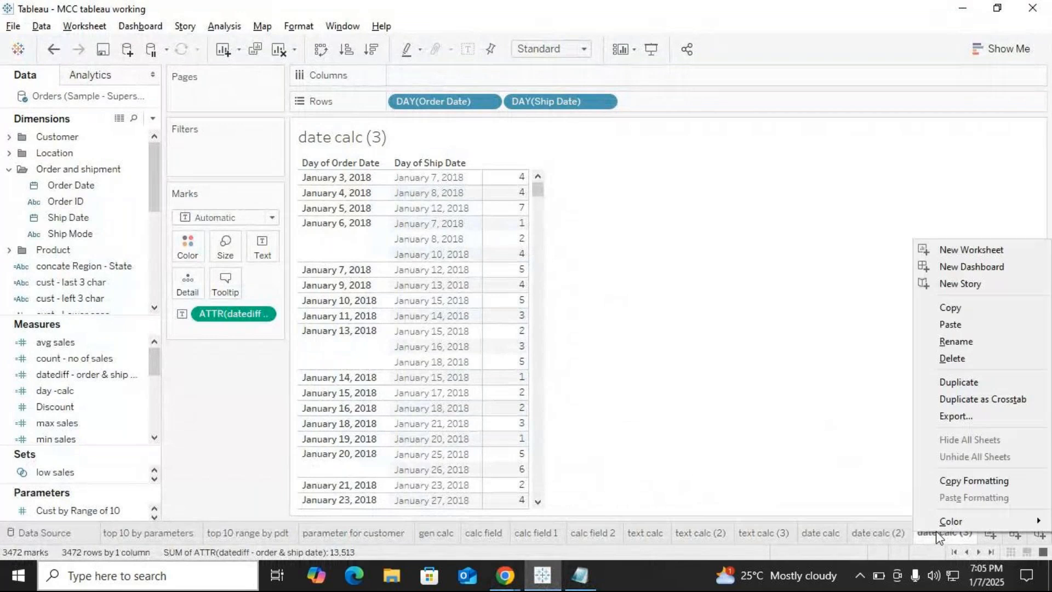
{"action": "left_click", "coordinate": [959, 384]}
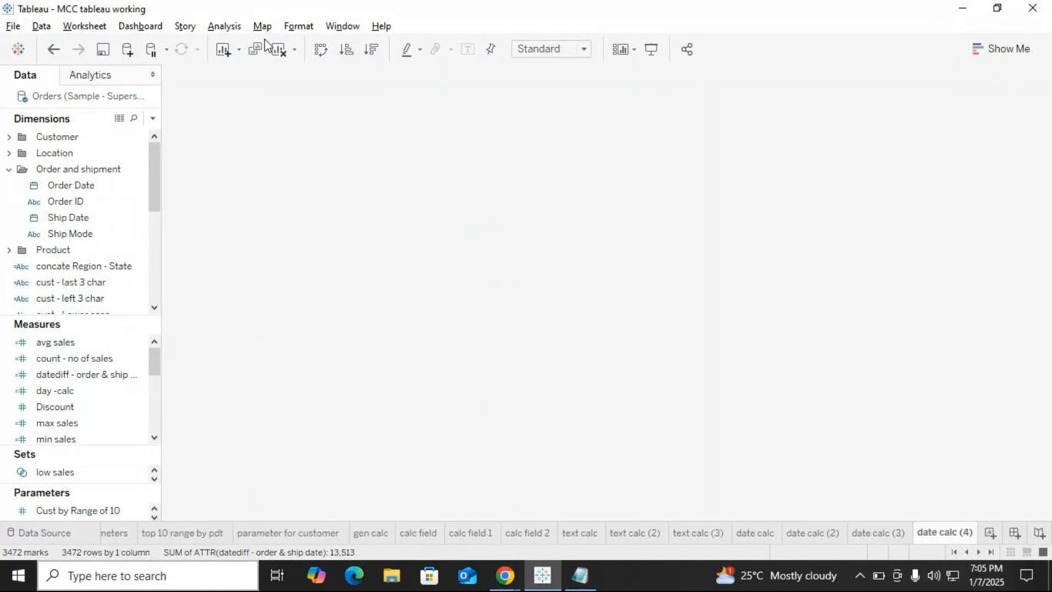
{"action": "left_click", "coordinate": [277, 50]}
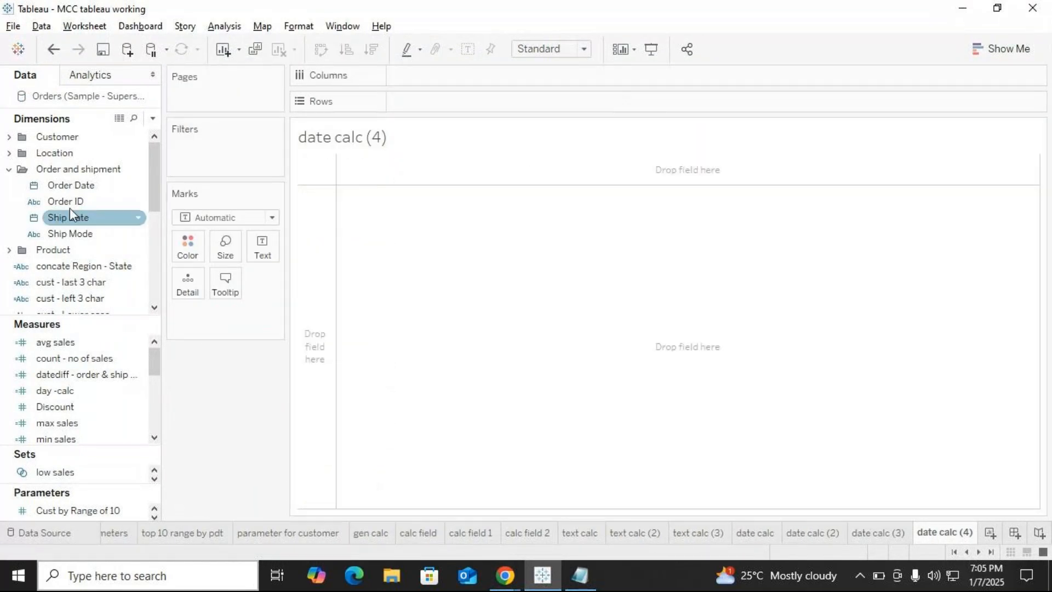
Add Ship Date to the rows at the full-date Day level and display it as a text table with the dates listed down the rows.
{"action": "left_click_drag", "start_coordinate": [70, 218], "coordinate": [413, 107]}
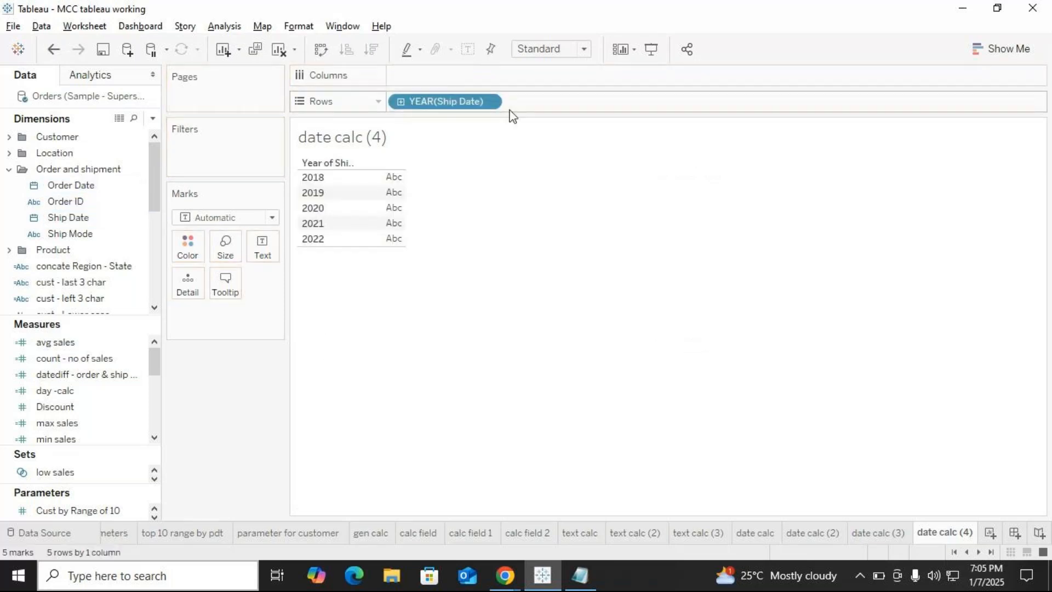
{"action": "left_click", "coordinate": [489, 104]}
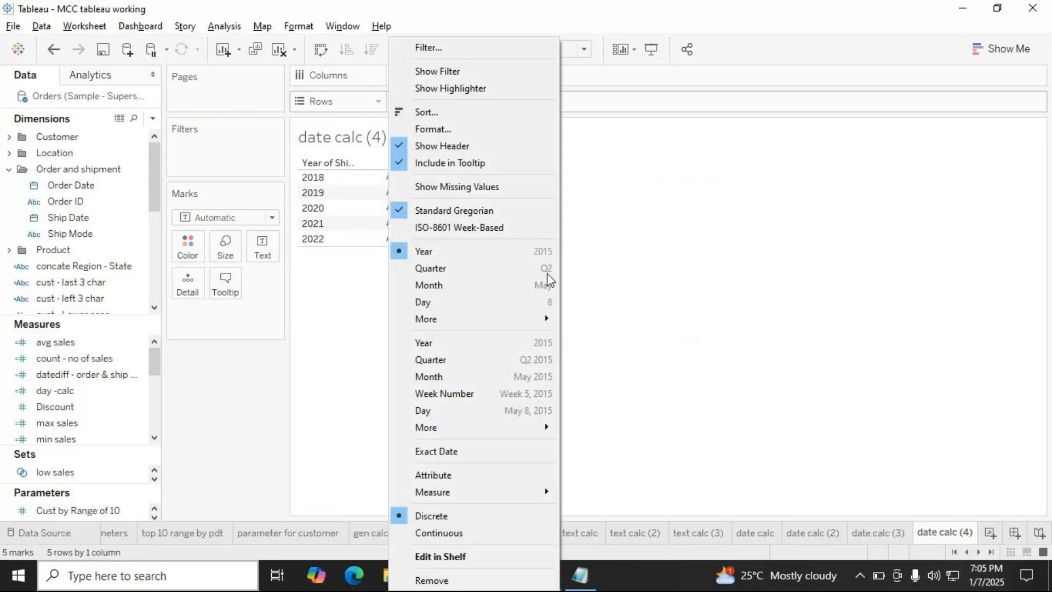
{"action": "left_click", "coordinate": [449, 409]}
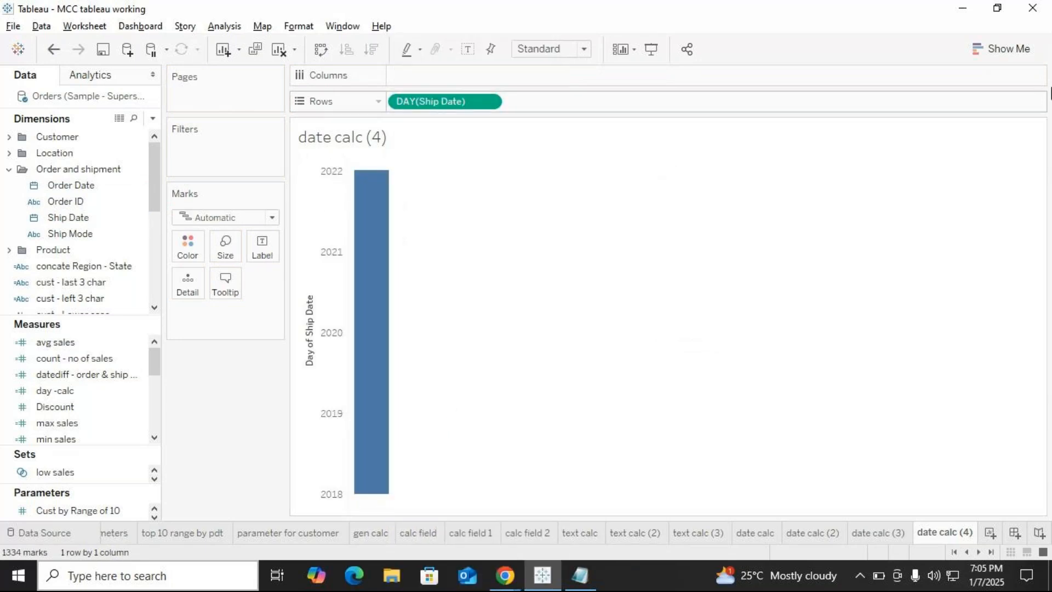
{"action": "left_click", "coordinate": [987, 55]}
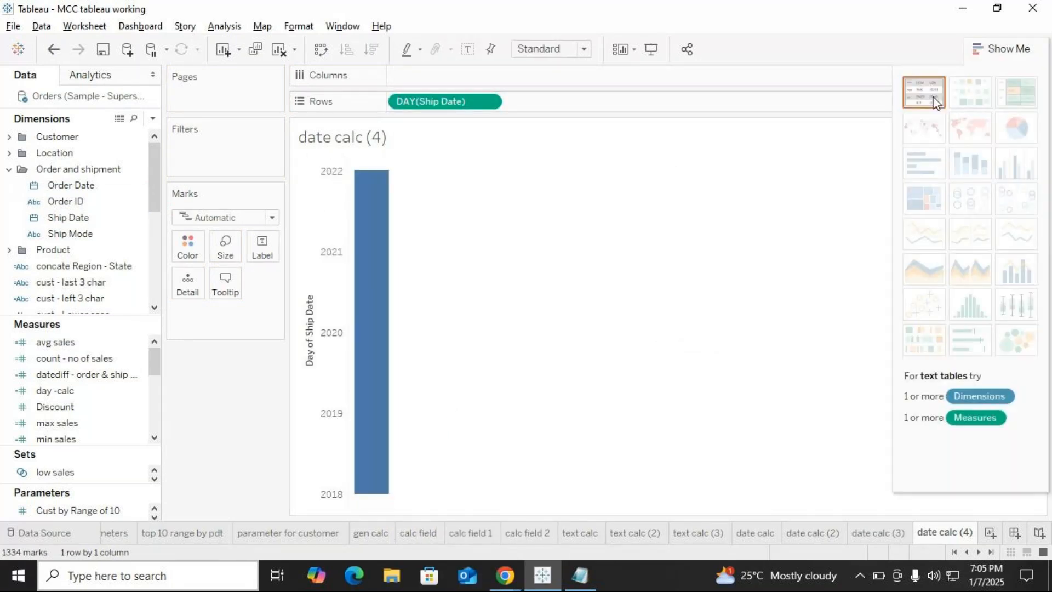
{"action": "left_click", "coordinate": [937, 102]}
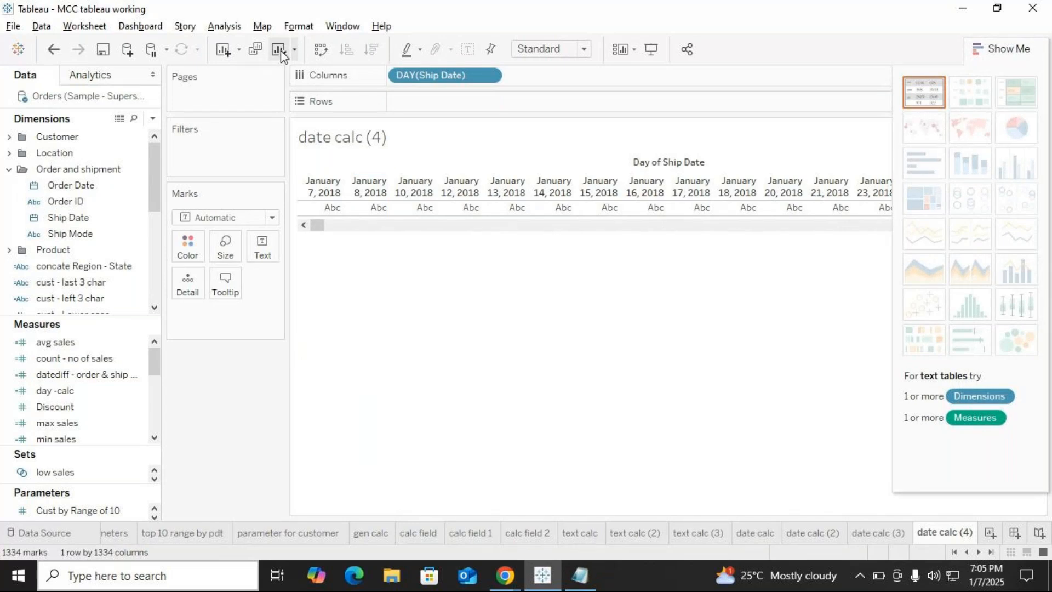
{"action": "left_click", "coordinate": [321, 49]}
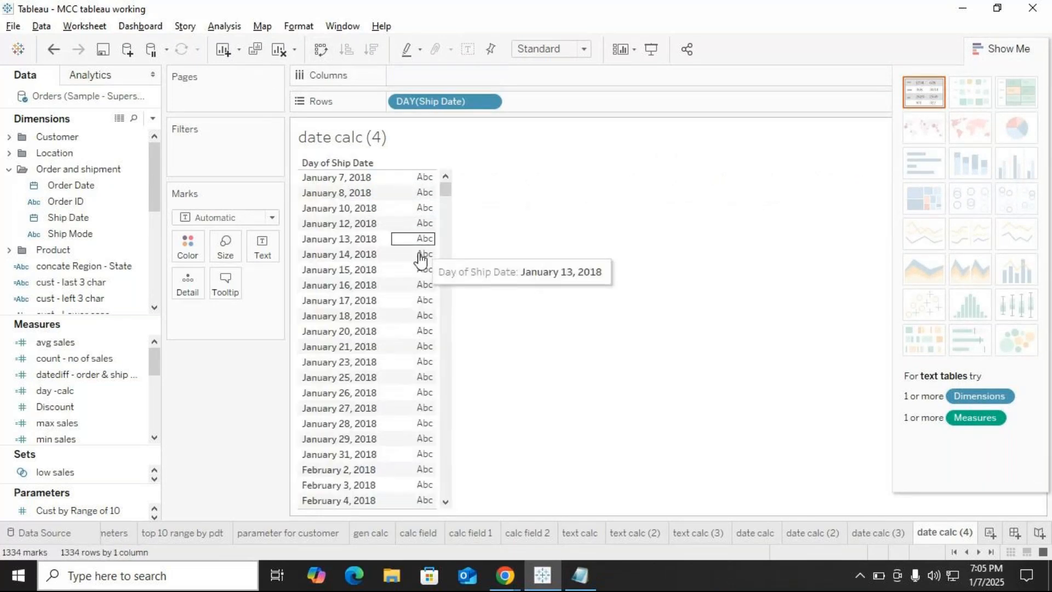
Create a new calculated field named "month name".
{"action": "left_click", "coordinate": [152, 118]}
{"action": "left_click", "coordinate": [109, 137]}
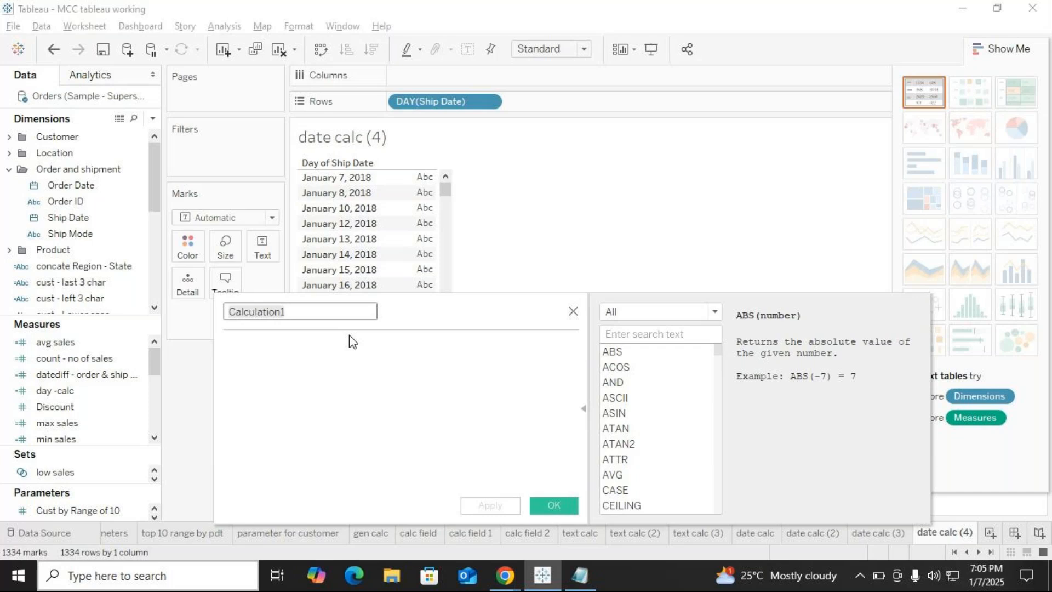
{"action": "key", "text": "BackSpace"}
{"action": "type", "text": "month"}
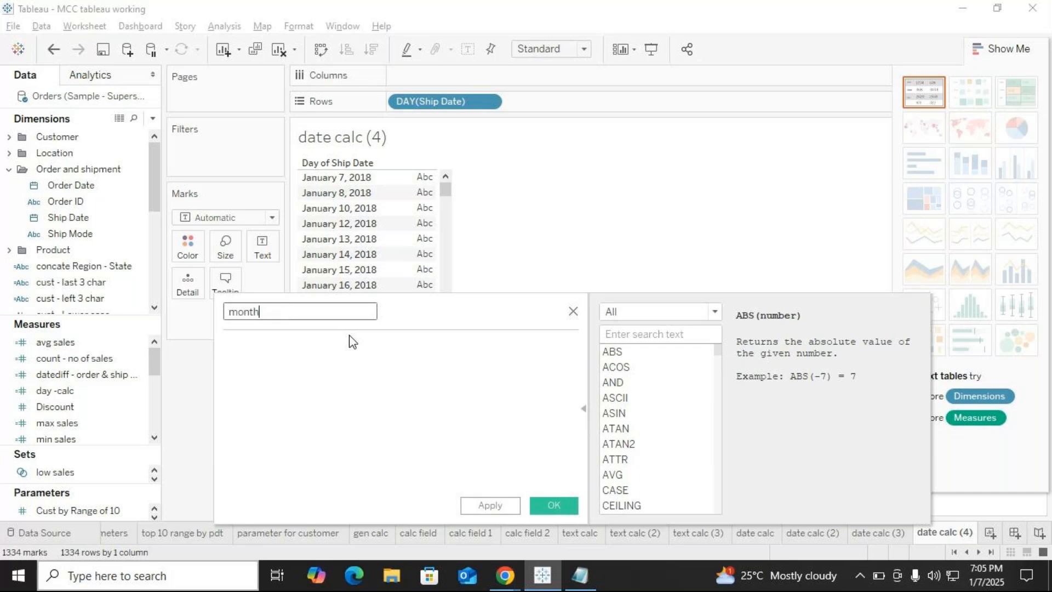
{"action": "type", "text": " name"}
Enter the formula DATENAME("day",[Ship Date]) for the month name field.
{"action": "left_click", "coordinate": [331, 393]}
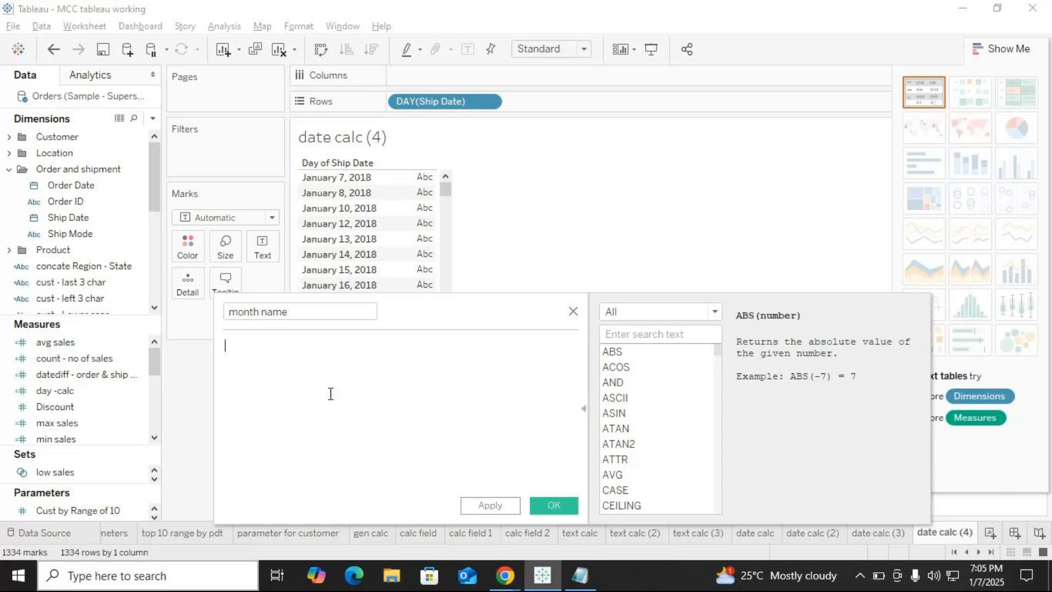
{"action": "type", "text": "date"}
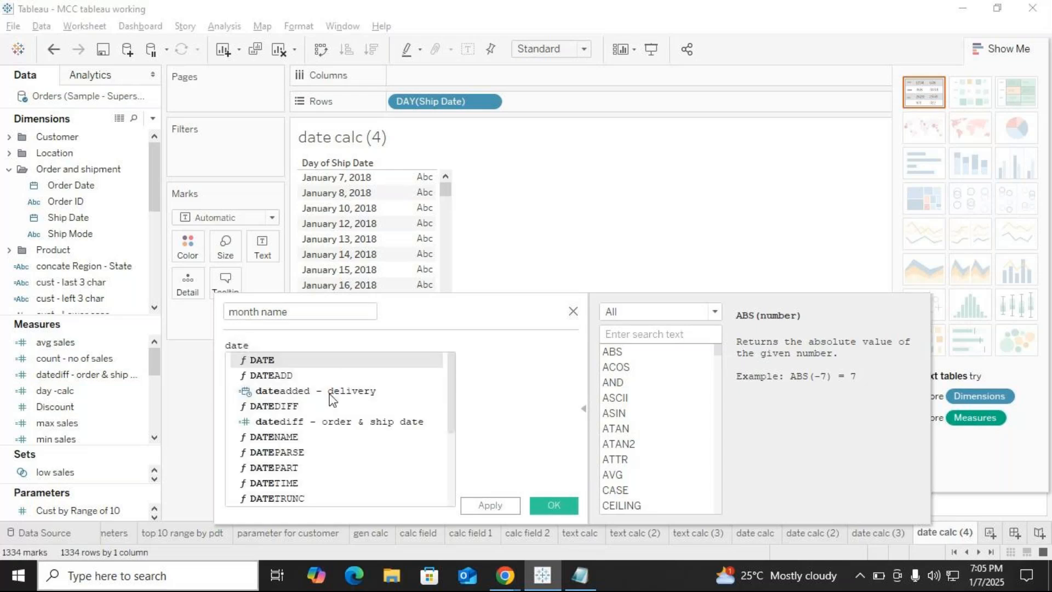
{"action": "type", "text": "na"}
{"action": "key", "text": "Return"}
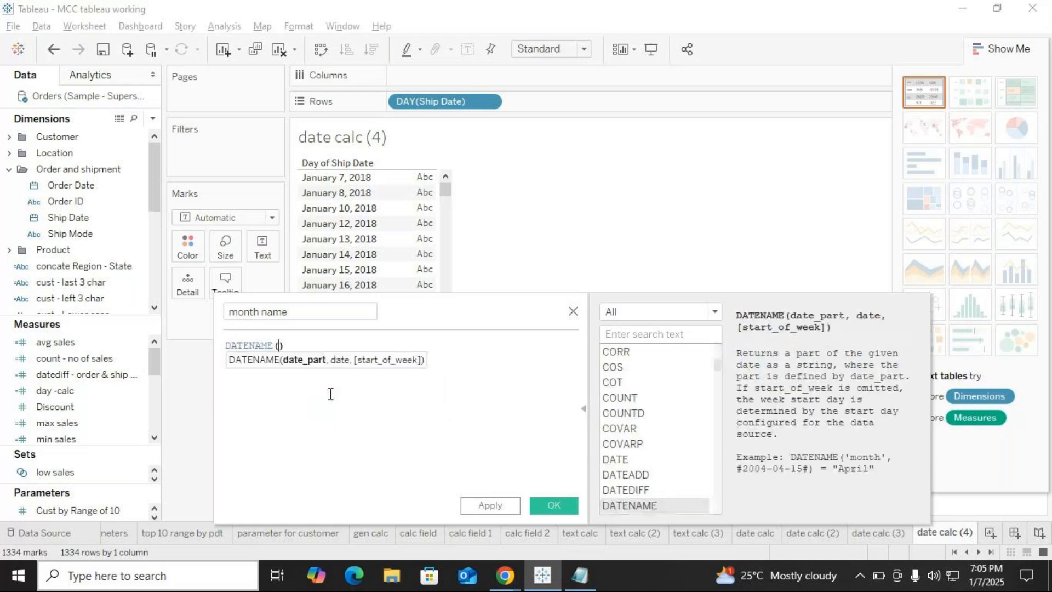
{"action": "type", "text": "\"day"}
{"action": "type", "text": ","}
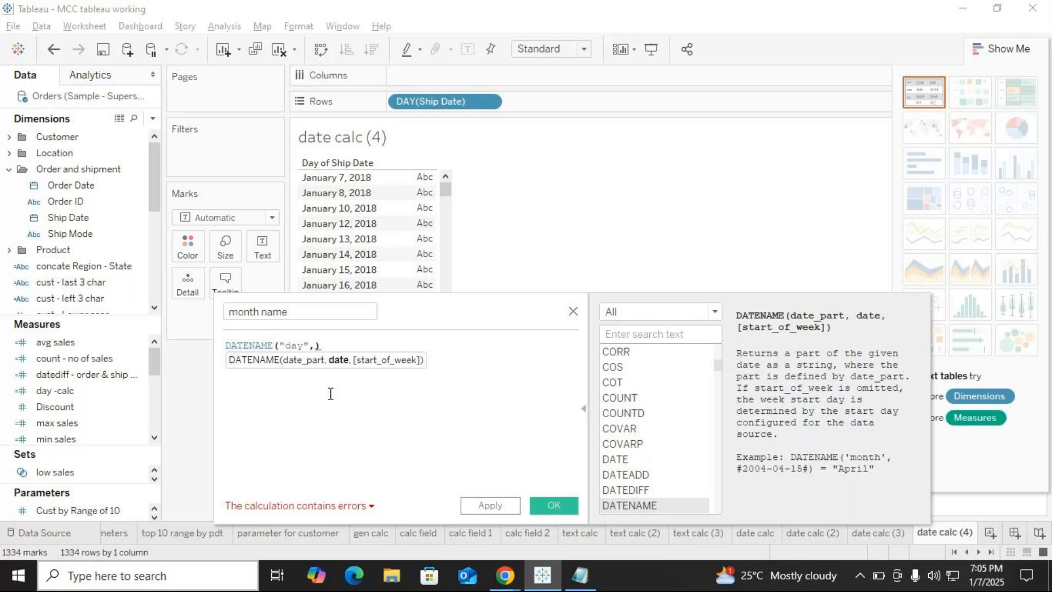
{"action": "type", "text": "shi"}
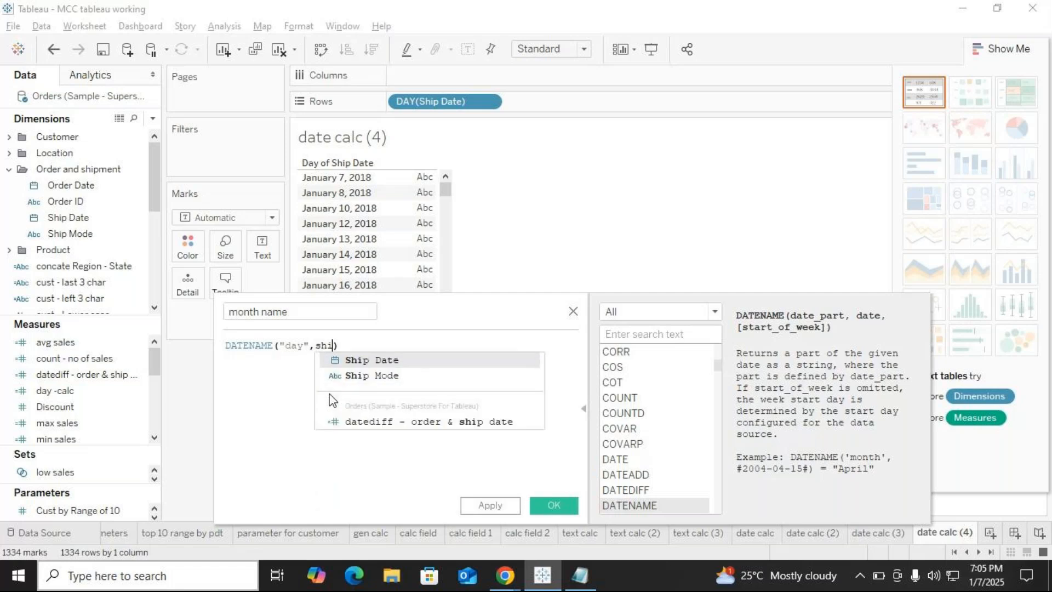
{"action": "left_click", "coordinate": [383, 360]}
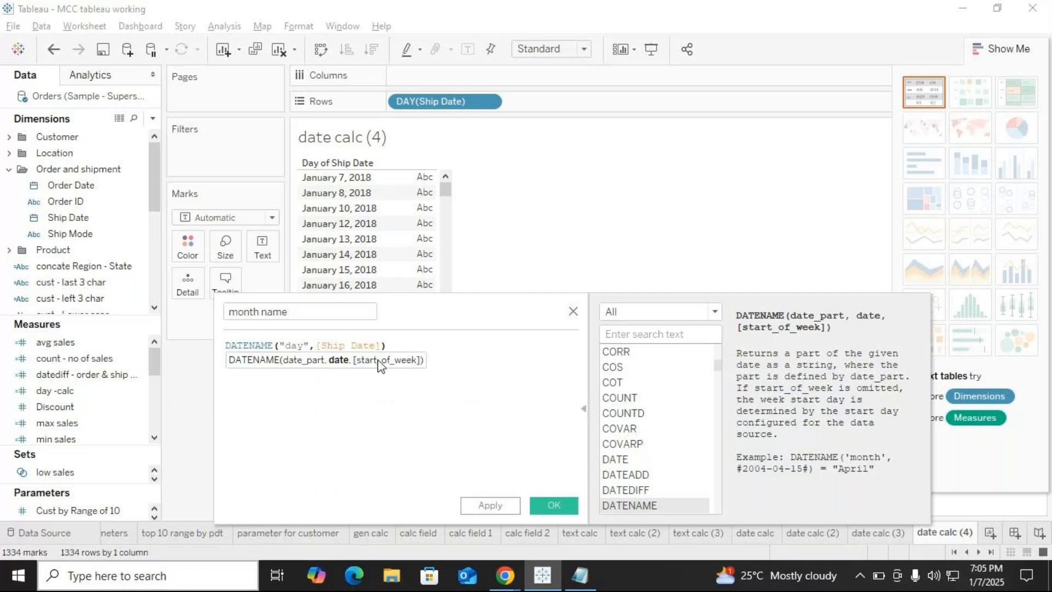
Copy the DATENAME("day",[Ship Date]) formula and save the month name calculated field.
{"action": "left_click_drag", "start_coordinate": [428, 346], "coordinate": [214, 349]}
{"action": "key", "text": "ctrl+c"}
{"action": "left_click", "coordinate": [558, 499]}
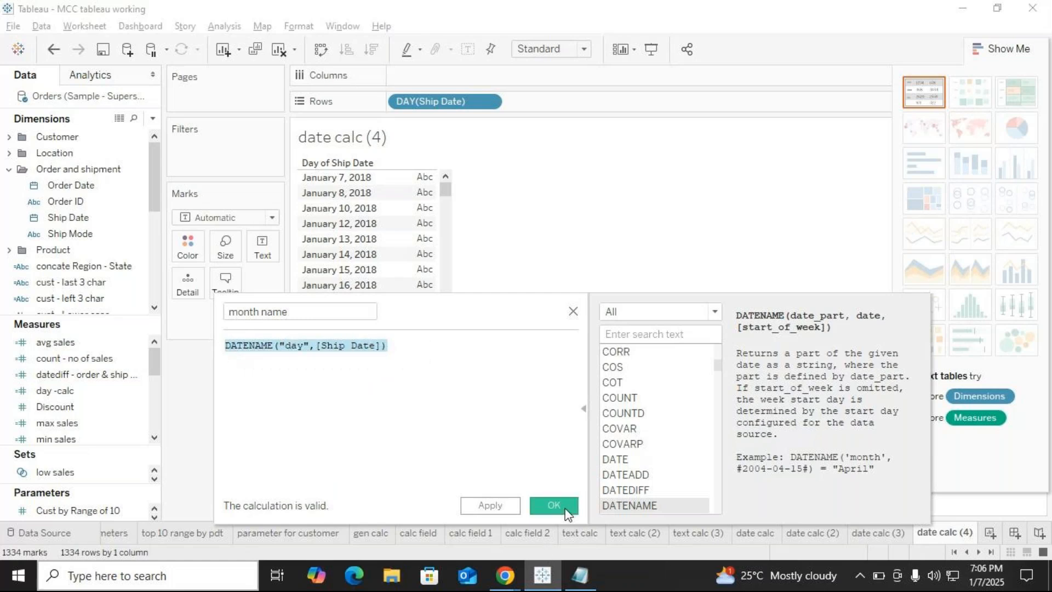
Add the month name field to the rows and place it after Ship Date.
{"action": "left_click_drag", "start_coordinate": [63, 298], "coordinate": [417, 264]}
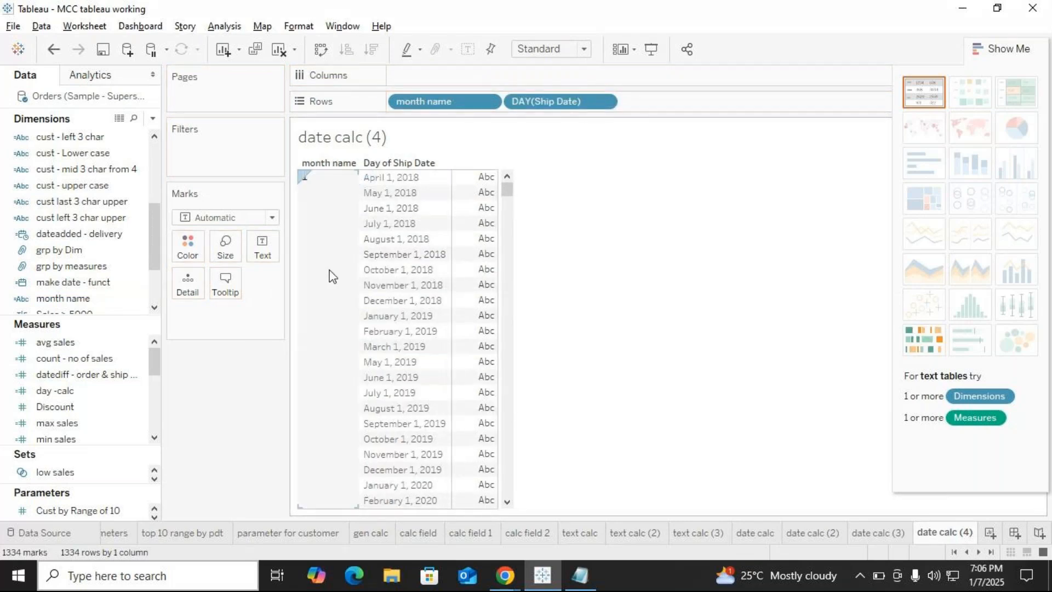
{"action": "scroll", "coordinate": [331, 270], "scroll_direction": "down", "scroll_amount": 5}
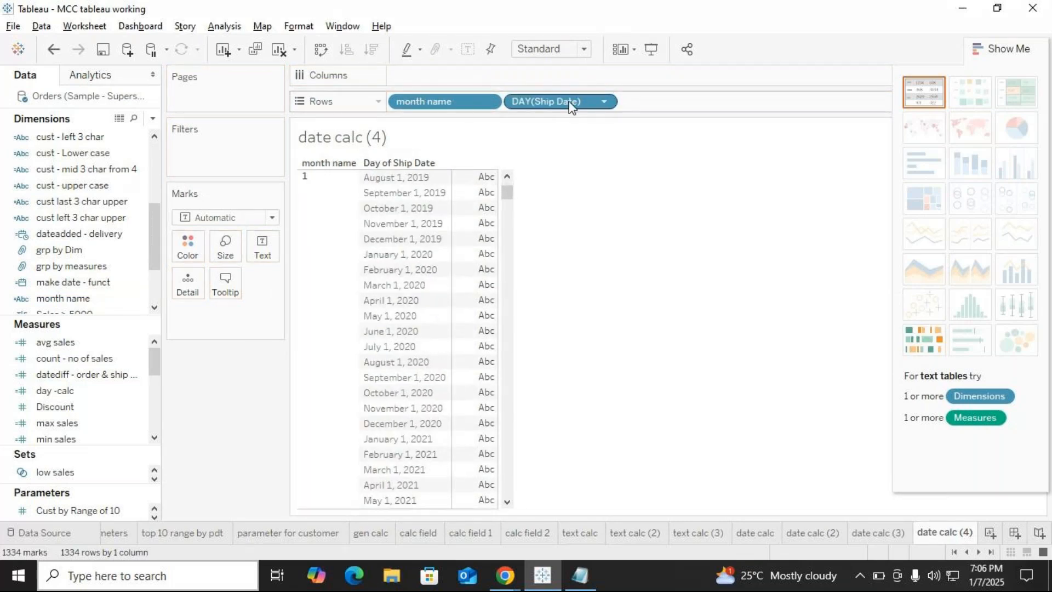
{"action": "left_click_drag", "start_coordinate": [455, 103], "coordinate": [624, 102]}
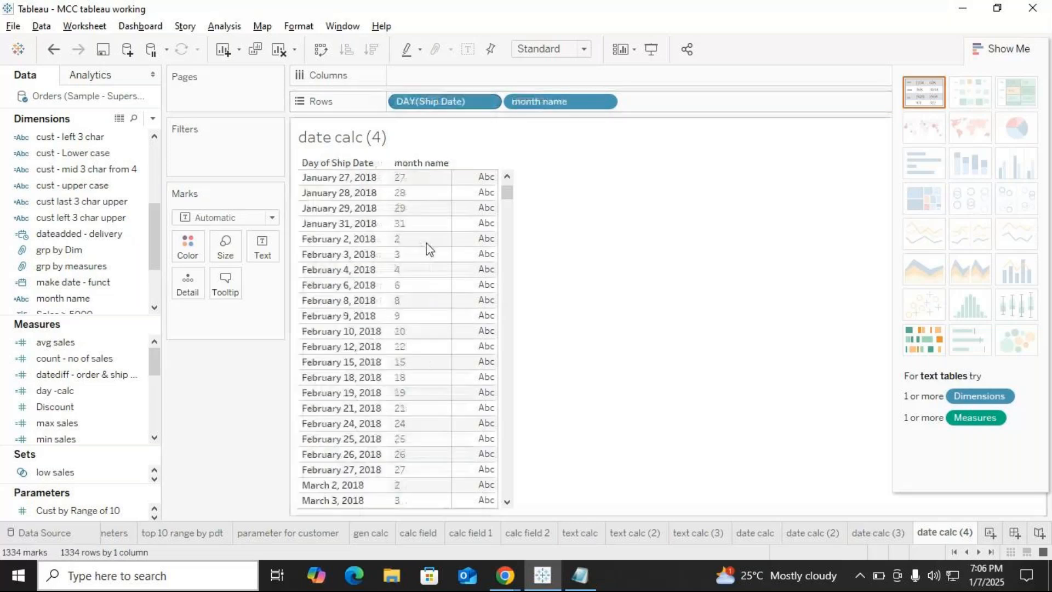
{"action": "scroll", "coordinate": [410, 241], "scroll_direction": "up", "scroll_amount": 2}
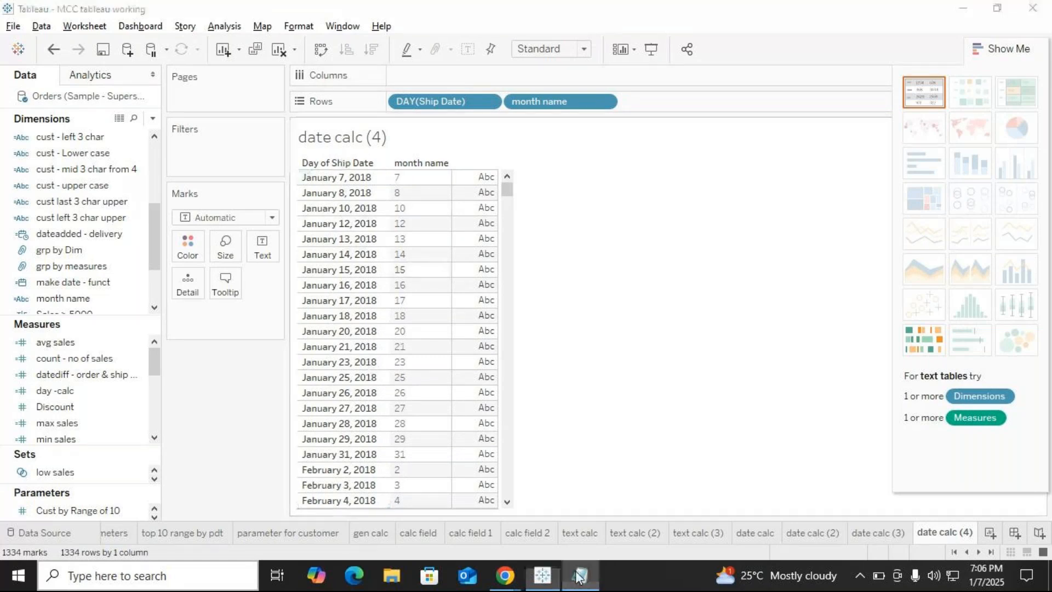
Switch to Notepad, record the copied formula under a new "datename" heading at the end of the notes, and return to Tableau.
{"action": "key", "text": "alt+Tab"}
{"action": "key", "text": "Return"}
{"action": "type", "text": "date na"}
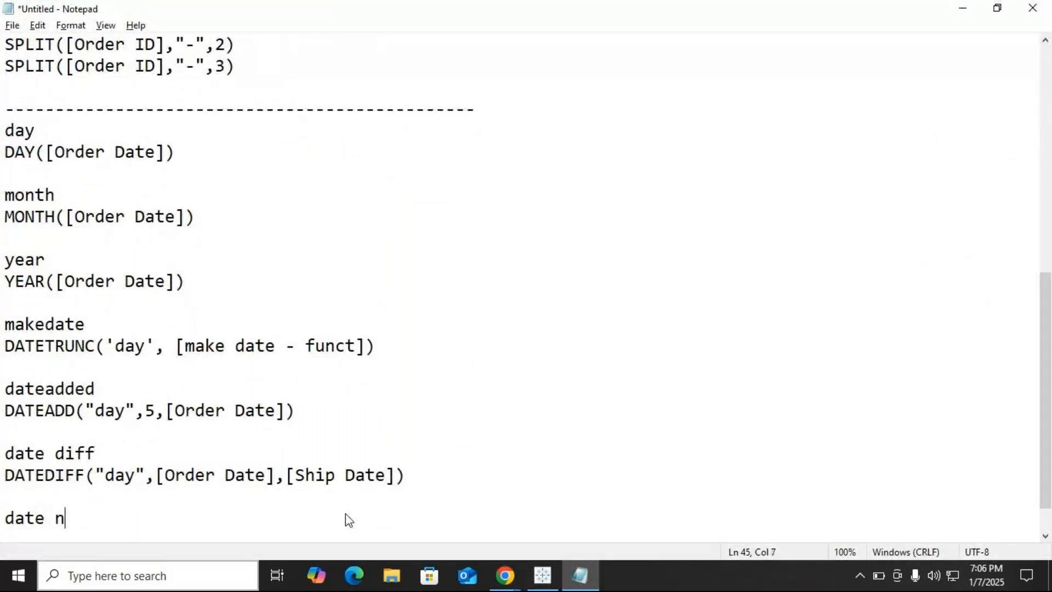
{"action": "key", "text": "BackSpace"}
{"action": "key", "text": "BackSpace"}
{"action": "key", "text": "BackSpace"}
{"action": "type", "text": "me"}
{"action": "key", "text": "BackSpace"}
{"action": "key", "text": "BackSpace"}
{"action": "type", "text": "name"}
{"action": "key", "text": "Return"}
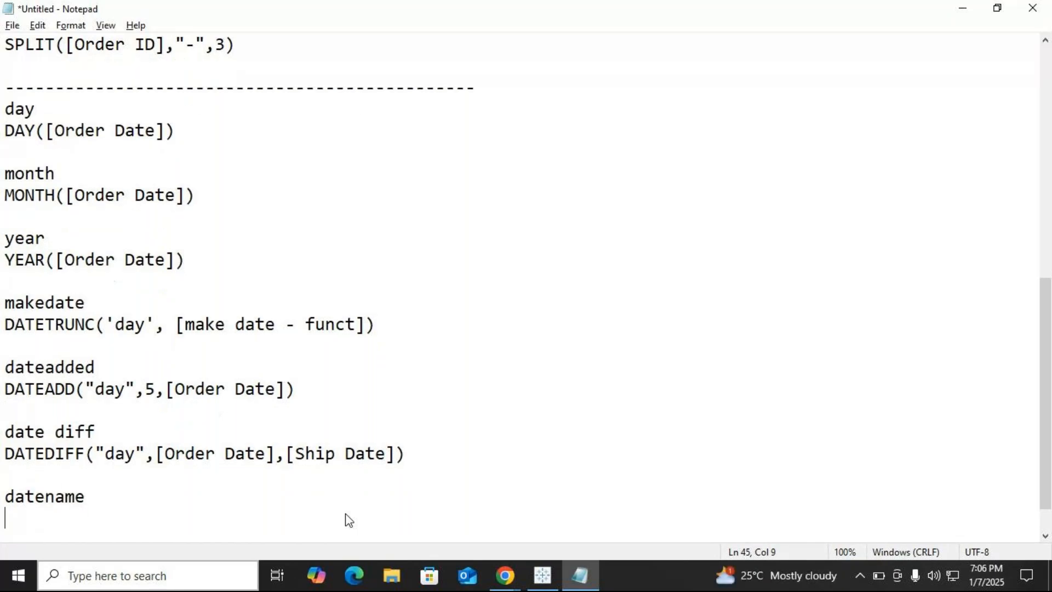
{"action": "key", "text": "ctrl+v"}
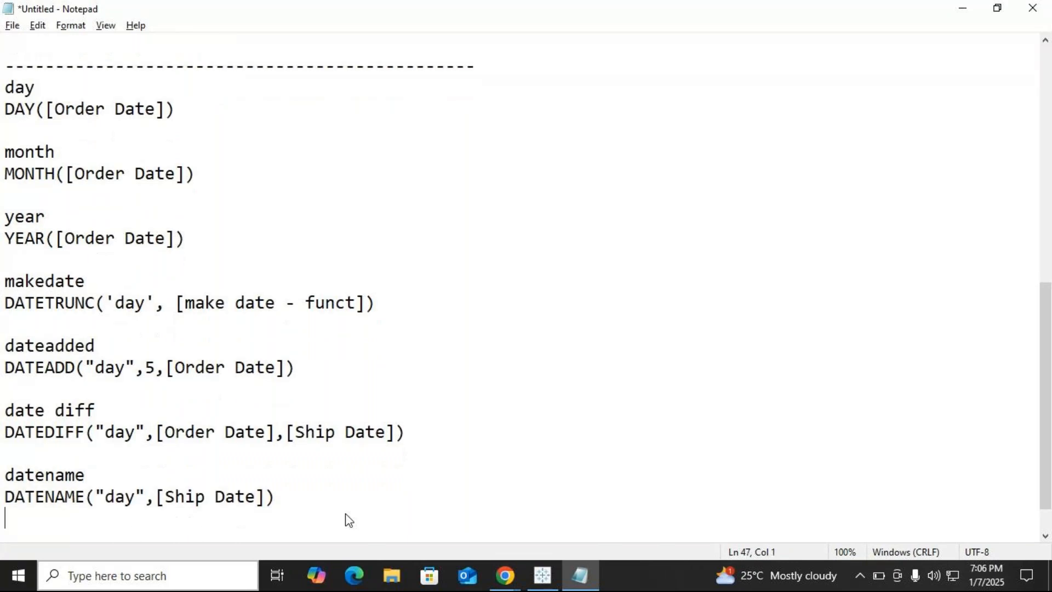
{"action": "key", "text": "alt+Tab"}
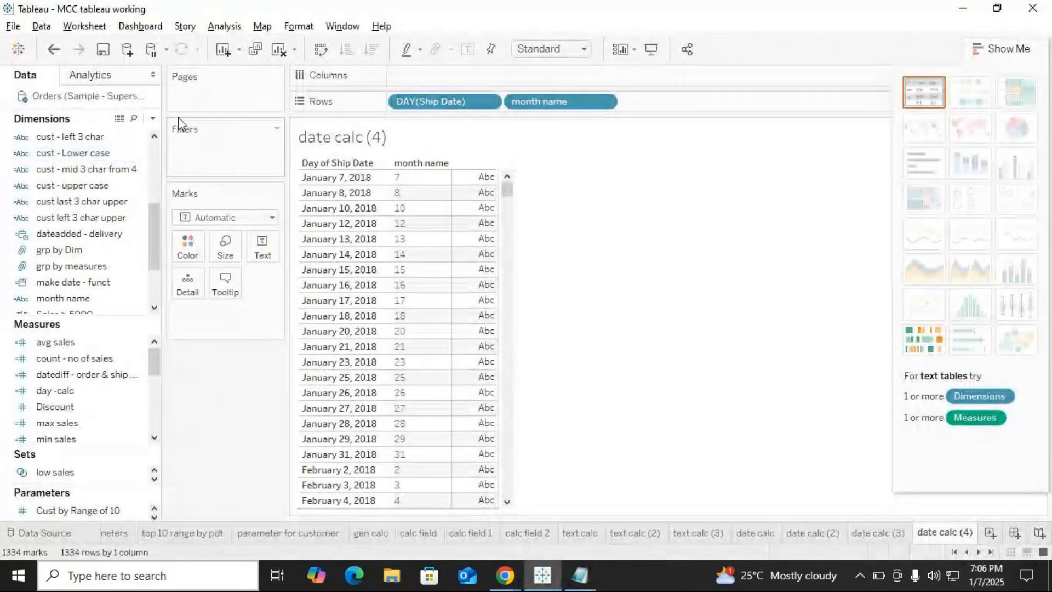
{"action": "left_click", "coordinate": [154, 119]}
{"action": "left_click", "coordinate": [67, 136]}
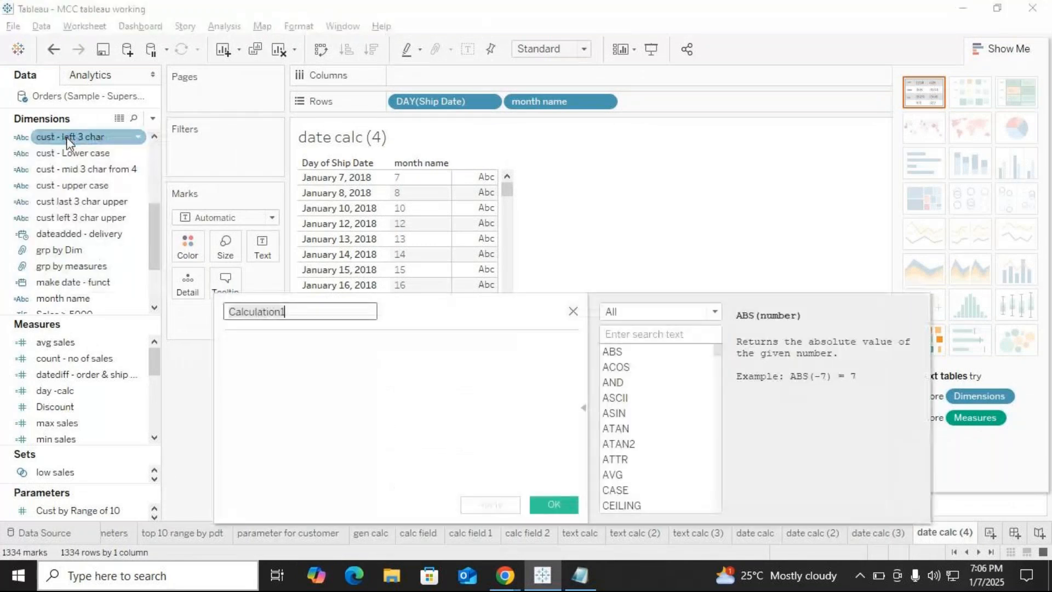
{"action": "key", "text": "BackSpace"}
{"action": "type", "text": "month nam"}
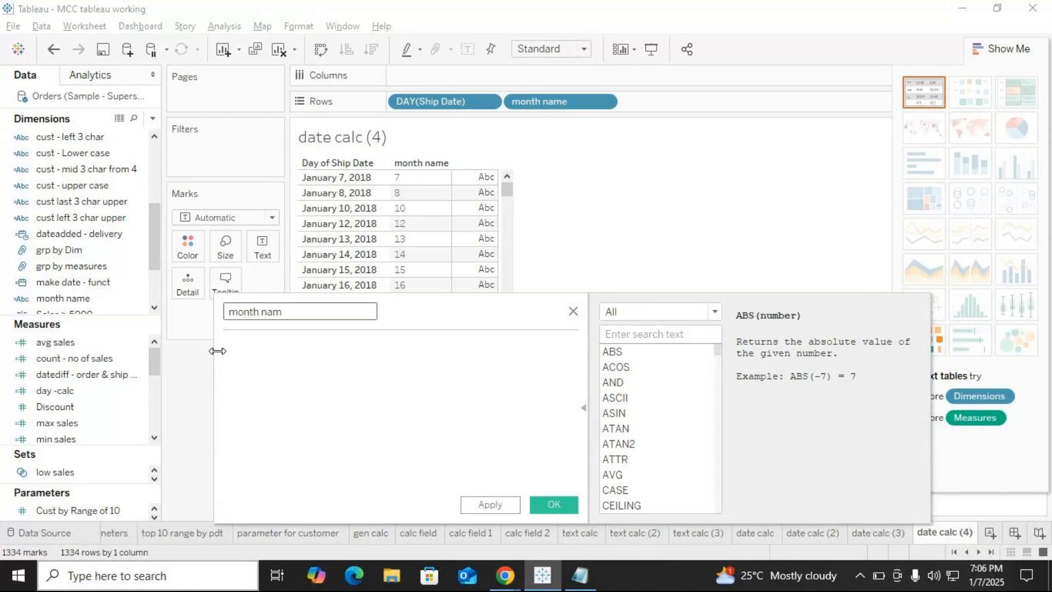
{"action": "type", "text": "e"}
{"action": "left_click", "coordinate": [267, 373]}
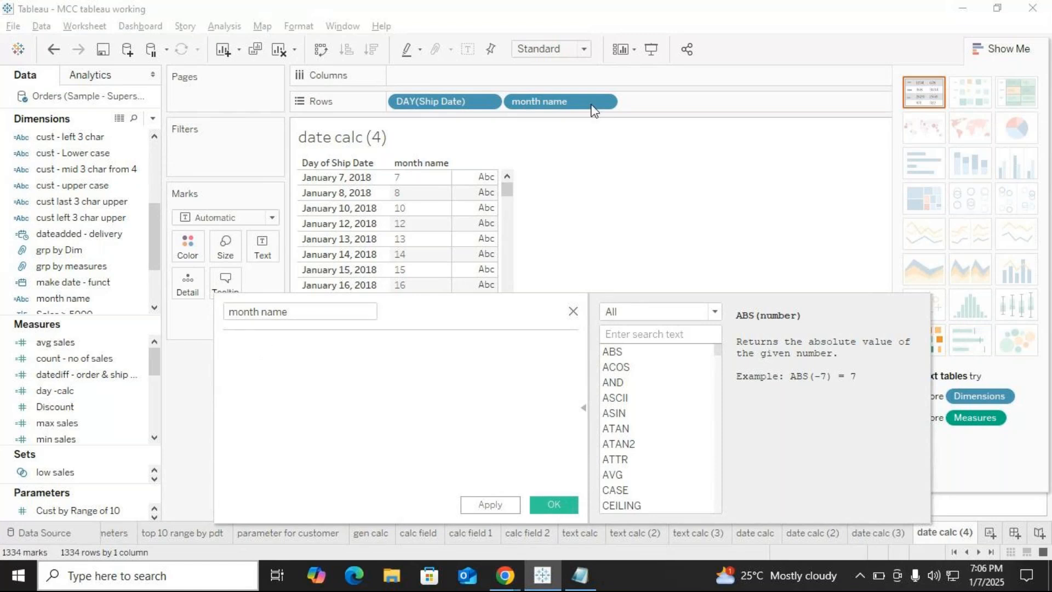
{"action": "left_click", "coordinate": [572, 313]}
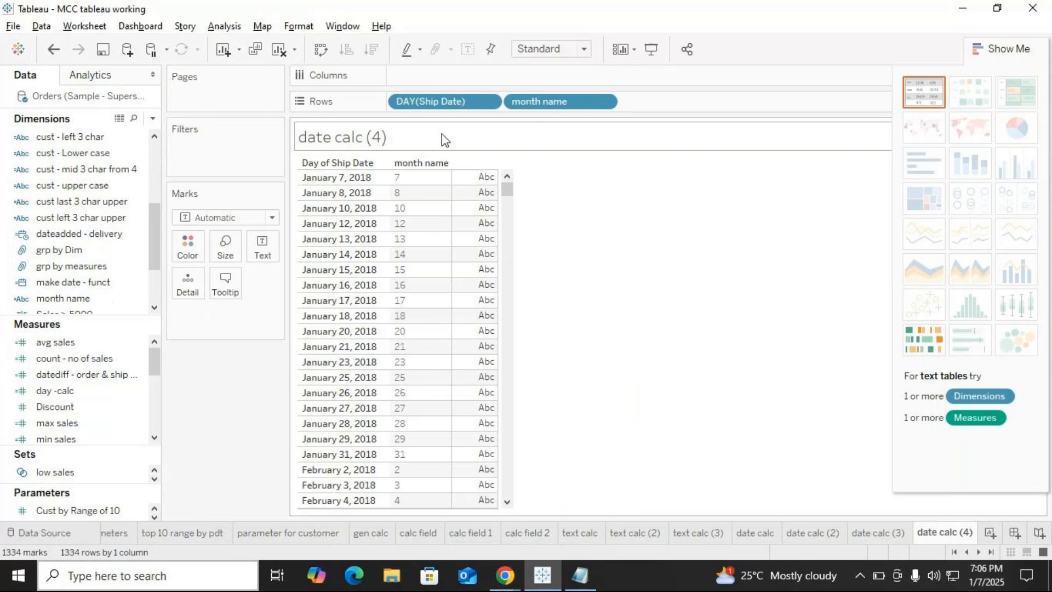
Edit the month name calculated field and rename it "day name", keeping its formula.
{"action": "left_click", "coordinate": [86, 408]}
{"action": "scroll", "coordinate": [89, 420], "scroll_direction": "down", "scroll_amount": 3}
{"action": "left_click", "coordinate": [137, 301]}
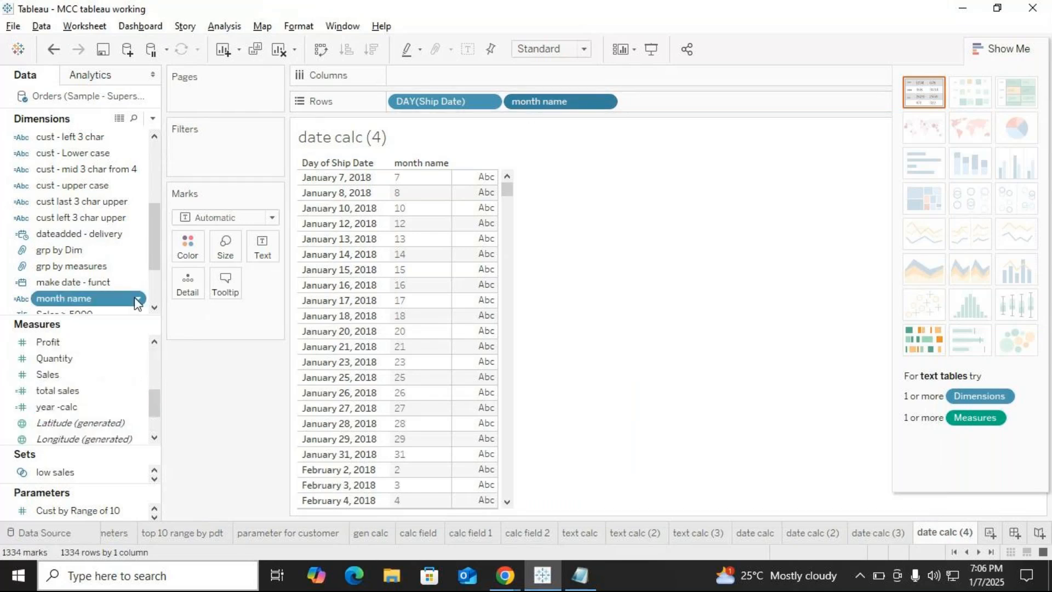
{"action": "left_click", "coordinate": [137, 299]}
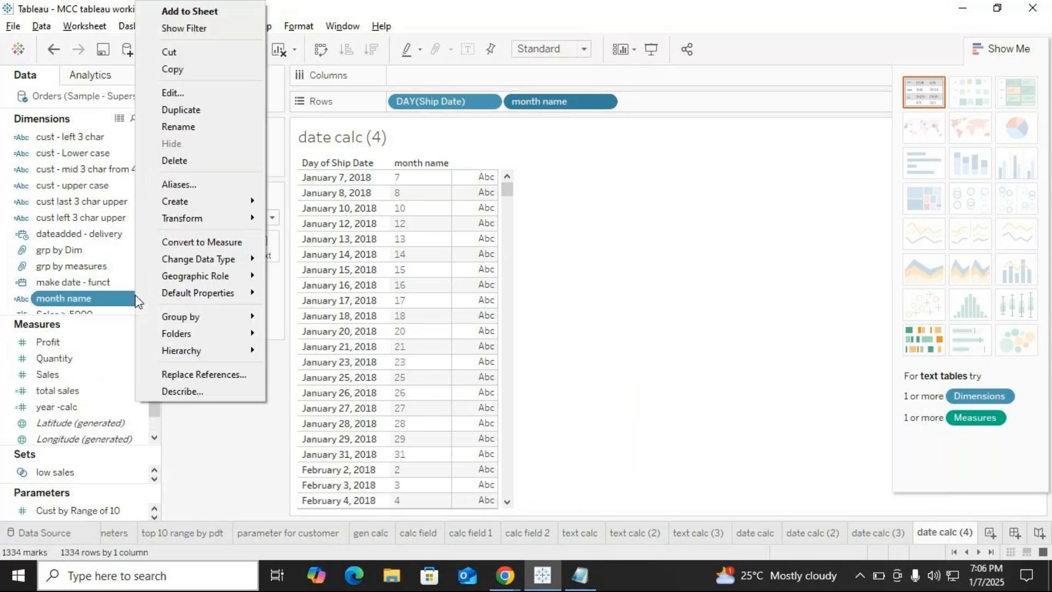
{"action": "left_click", "coordinate": [180, 92]}
{"action": "left_click", "coordinate": [264, 312]}
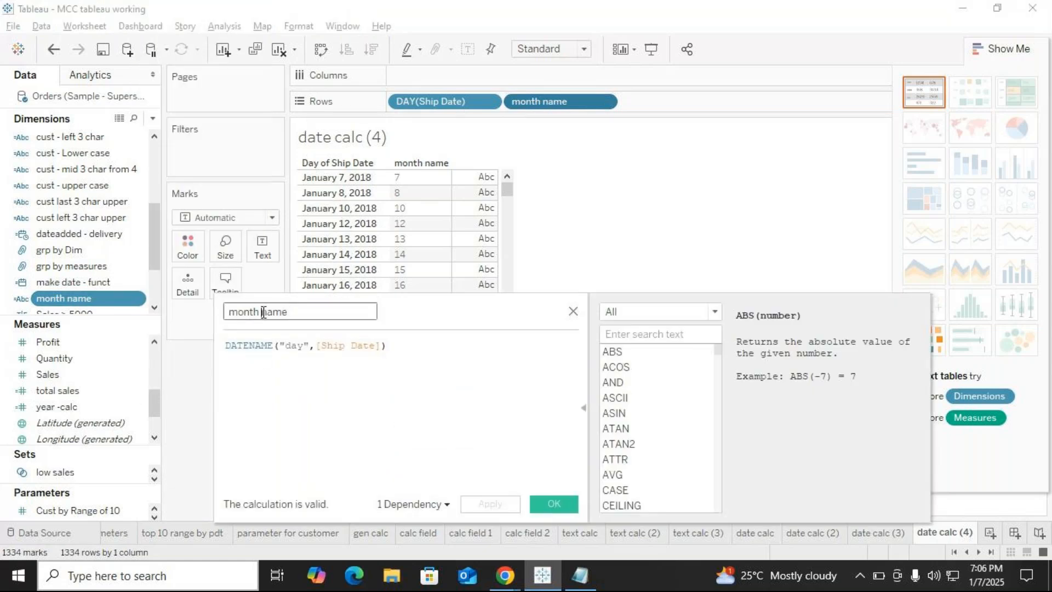
{"action": "key", "text": "BackSpace"}
{"action": "key", "text": "BackSpace"}
{"action": "key", "text": "BackSpace"}
{"action": "key", "text": "BackSpace"}
{"action": "key", "text": "BackSpace"}
{"action": "key", "text": "BackSpace"}
{"action": "type", "text": "day"}
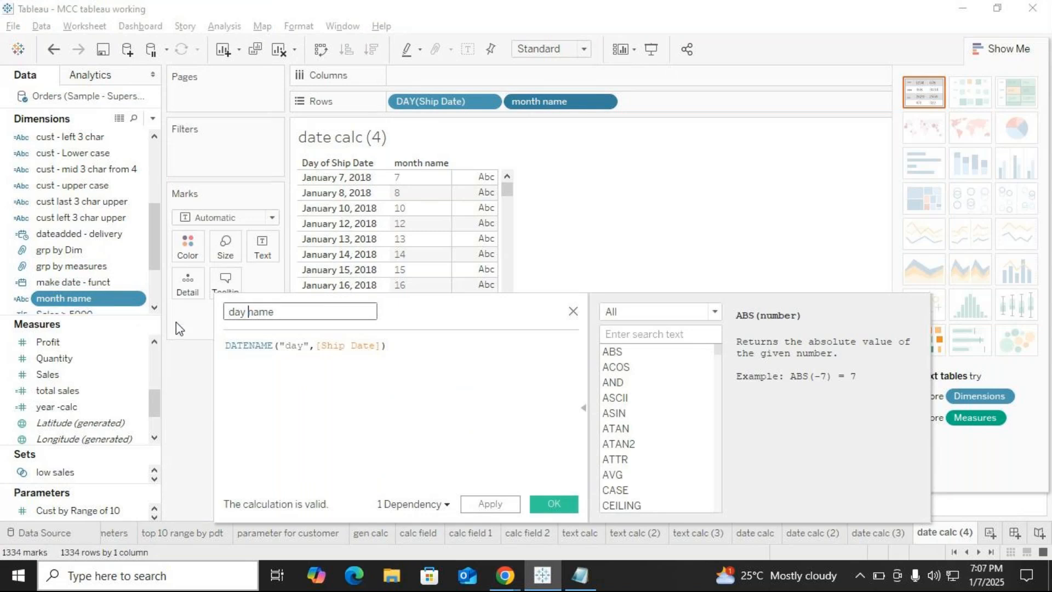
{"action": "left_click", "coordinate": [553, 504]}
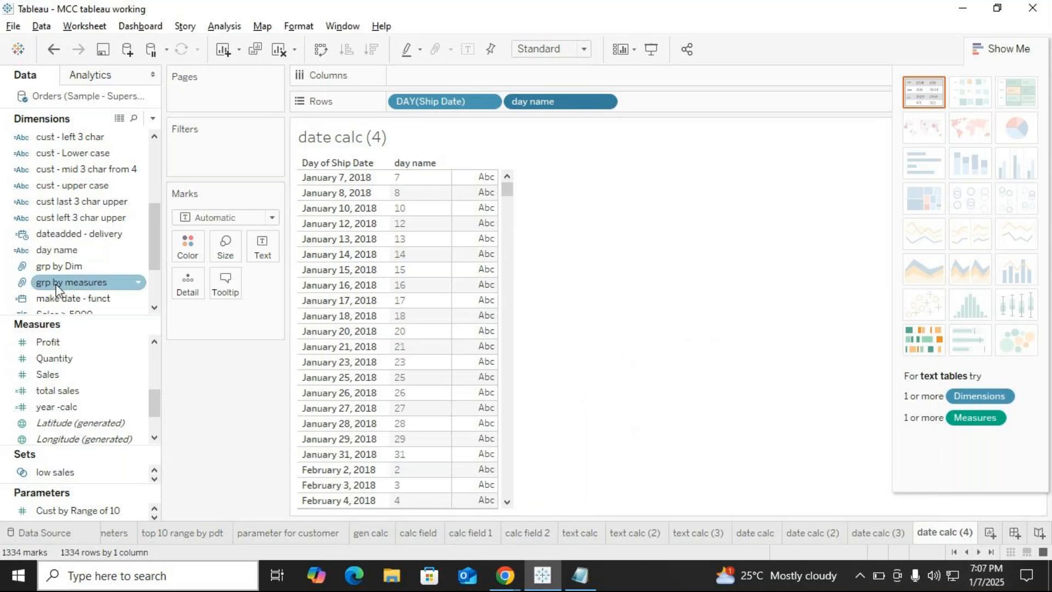
Create another calculated field from the dimensions and name it "monh name".
{"action": "left_click", "coordinate": [153, 118]}
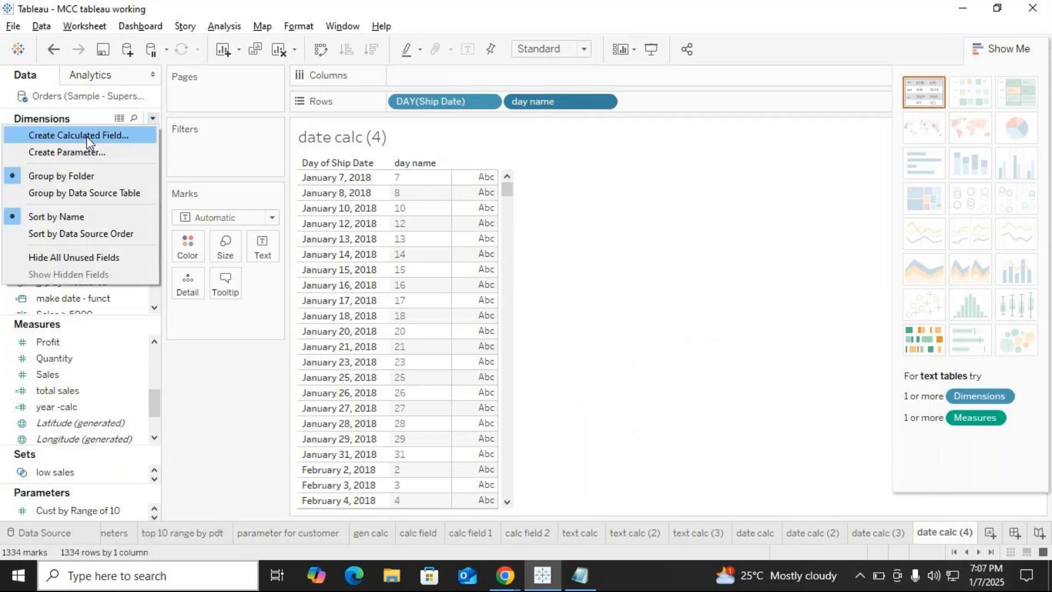
{"action": "left_click", "coordinate": [91, 135]}
{"action": "key", "text": "BackSpace"}
{"action": "type", "text": "monh"}
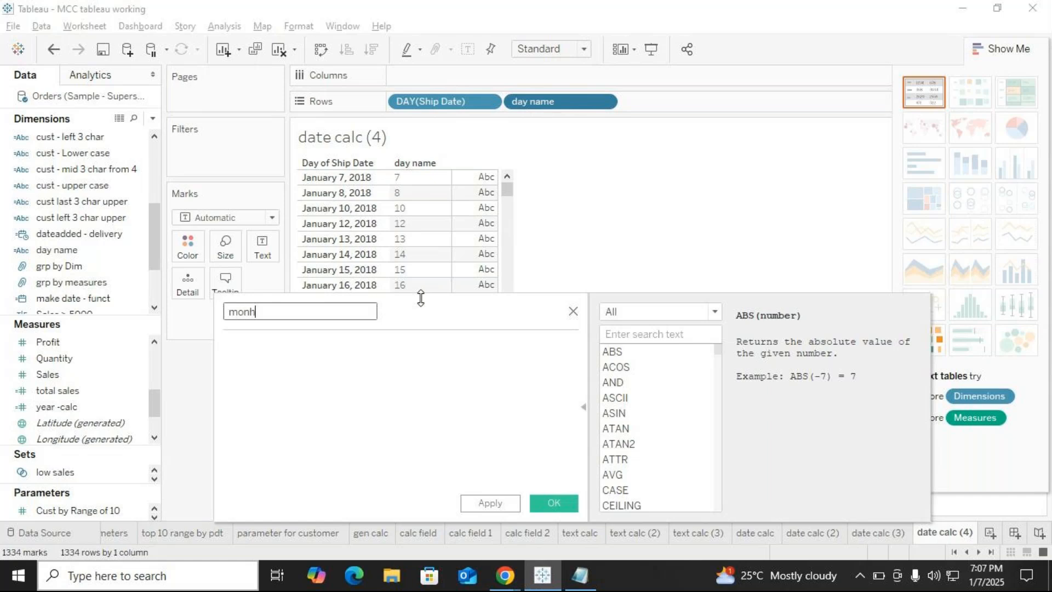
{"action": "type", "text": " name"}
Enter the formula DATENAME("month",[Ship Date]) for the monh name field and save it.
{"action": "left_click", "coordinate": [378, 364]}
{"action": "type", "text": "dat"}
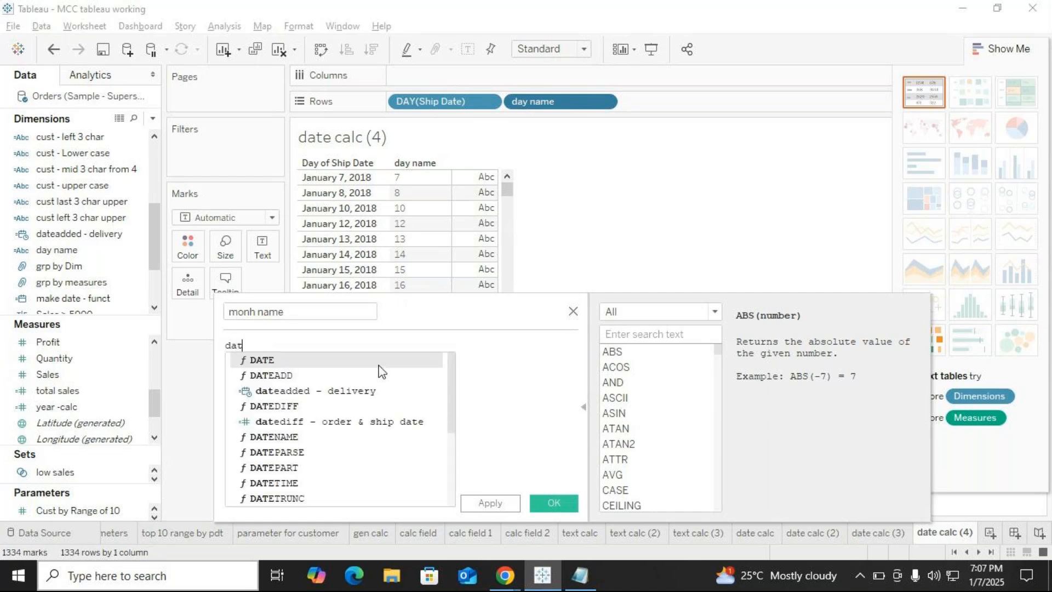
{"action": "type", "text": "nam"}
{"action": "key", "text": "BackSpace"}
{"action": "key", "text": "BackSpace"}
{"action": "key", "text": "BackSpace"}
{"action": "type", "text": "en"}
{"action": "key", "text": "Return"}
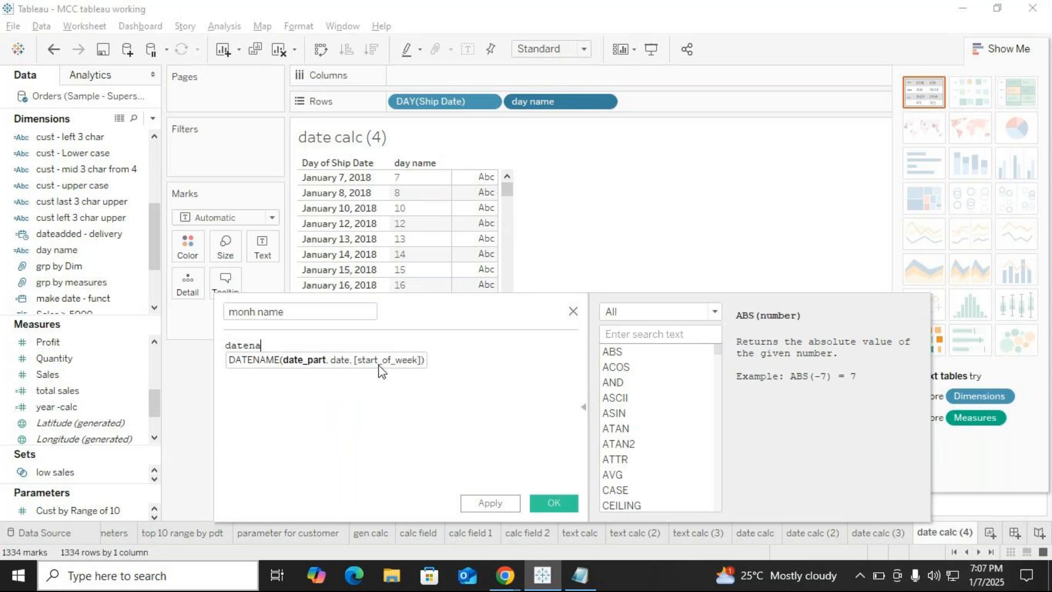
{"action": "type", "text": "\"month"}
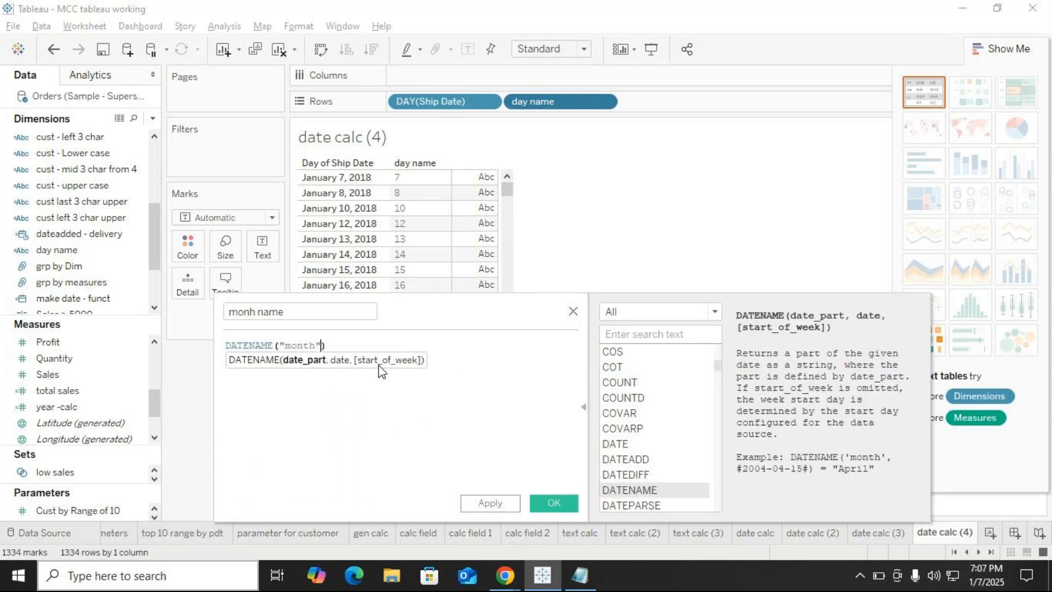
{"action": "type", "text": "\",sh"}
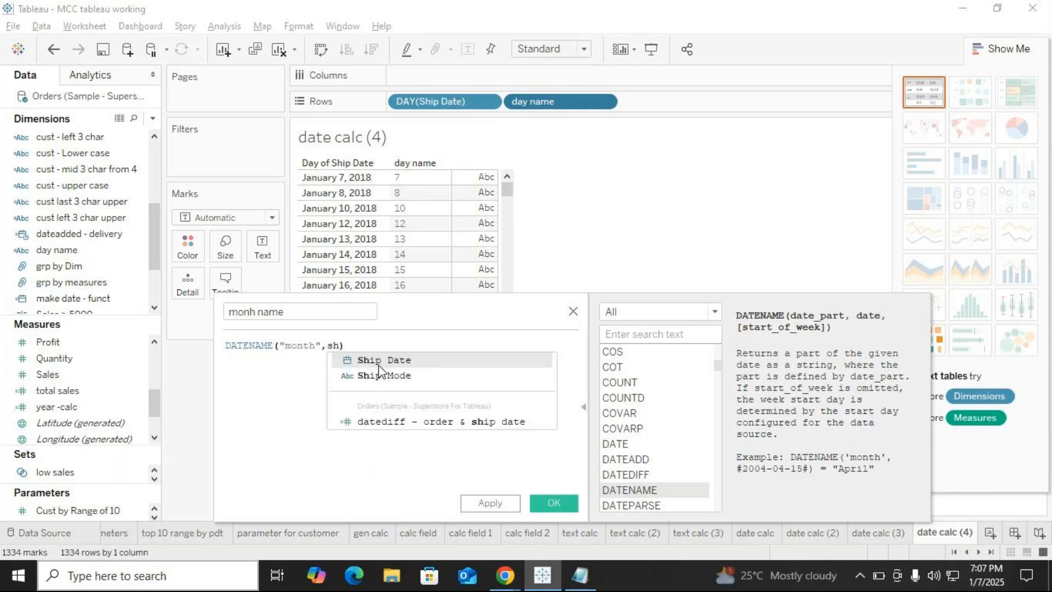
{"action": "key", "text": "Return"}
{"action": "left_click", "coordinate": [379, 366]}
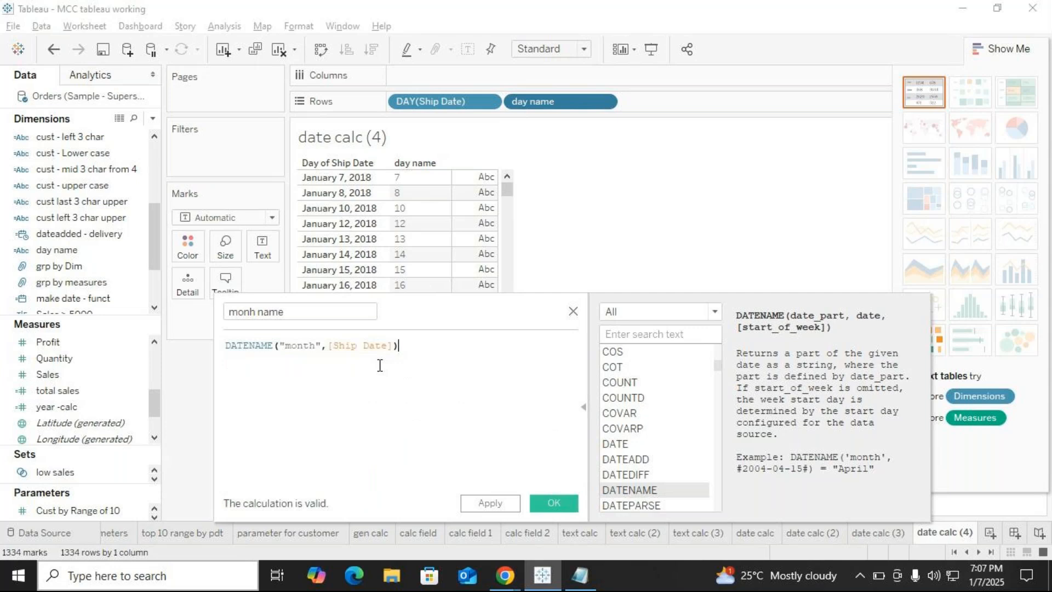
{"action": "left_click", "coordinate": [551, 496]}
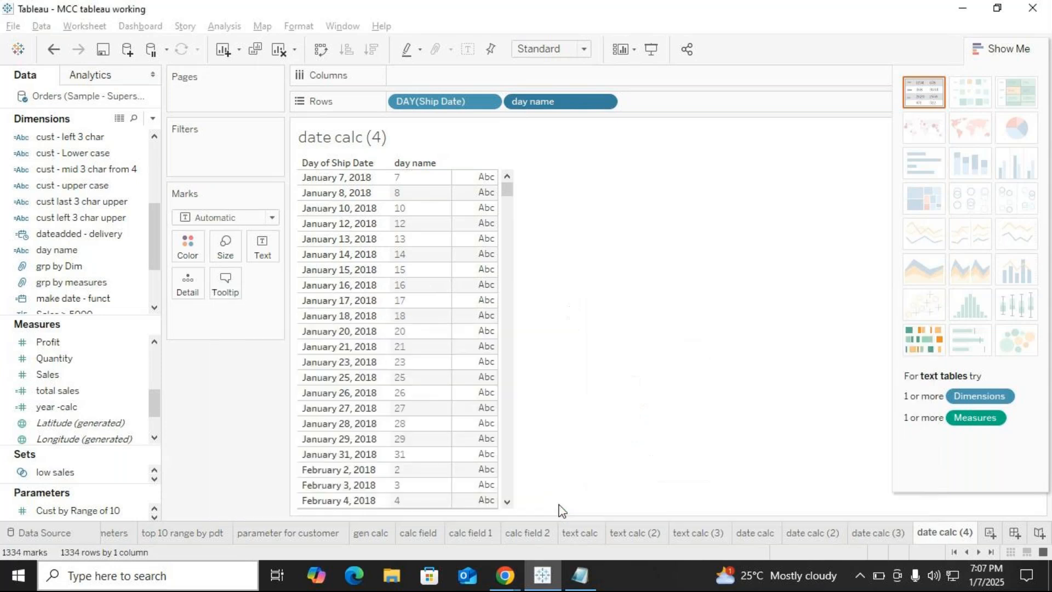
Switch to Notepad and add the line DATENAME("month",[Ship Date]) below the day formula under datename.
{"action": "left_click", "coordinate": [585, 578]}
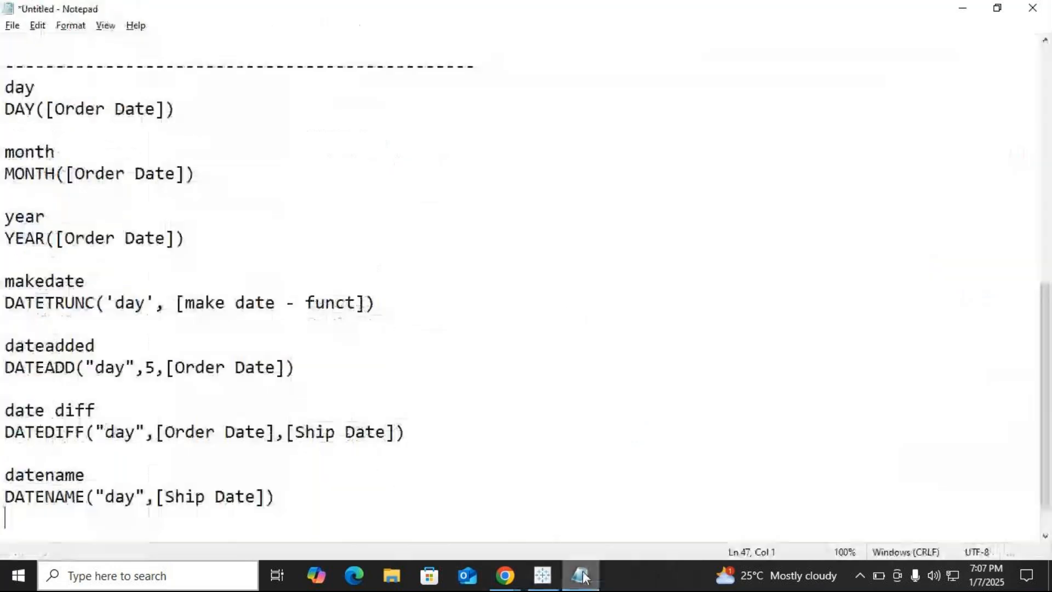
{"action": "left_click", "coordinate": [320, 506]}
{"action": "key", "text": "Return"}
{"action": "type", "text": "DATENAME(\"day\",[Ship Date])"}
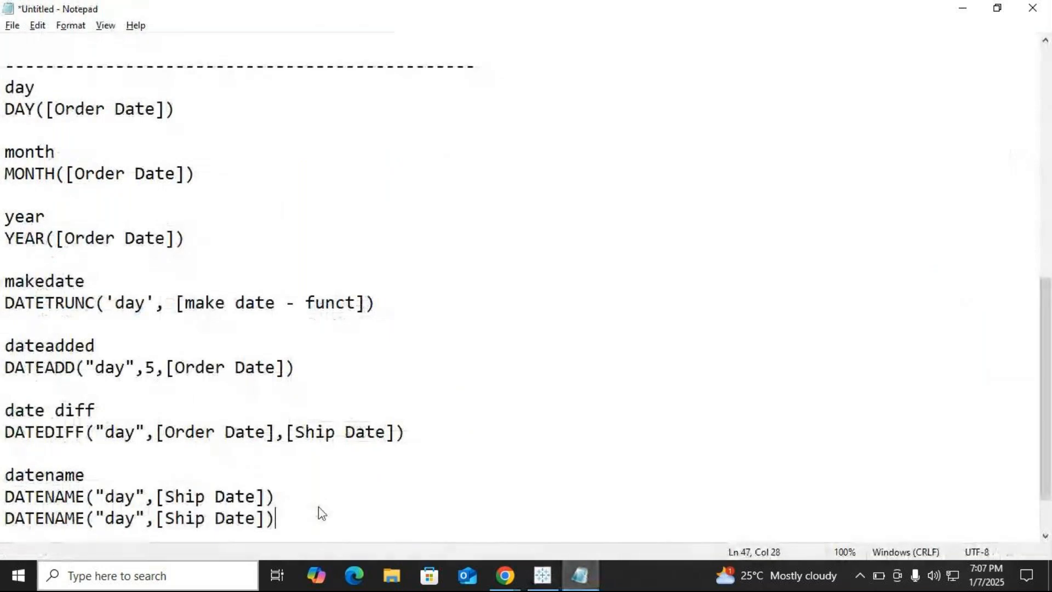
{"action": "left_click", "coordinate": [136, 518]}
{"action": "key", "text": "BackSpace"}
{"action": "key", "text": "BackSpace"}
{"action": "key", "text": "BackSpace"}
{"action": "type", "text": "month"}
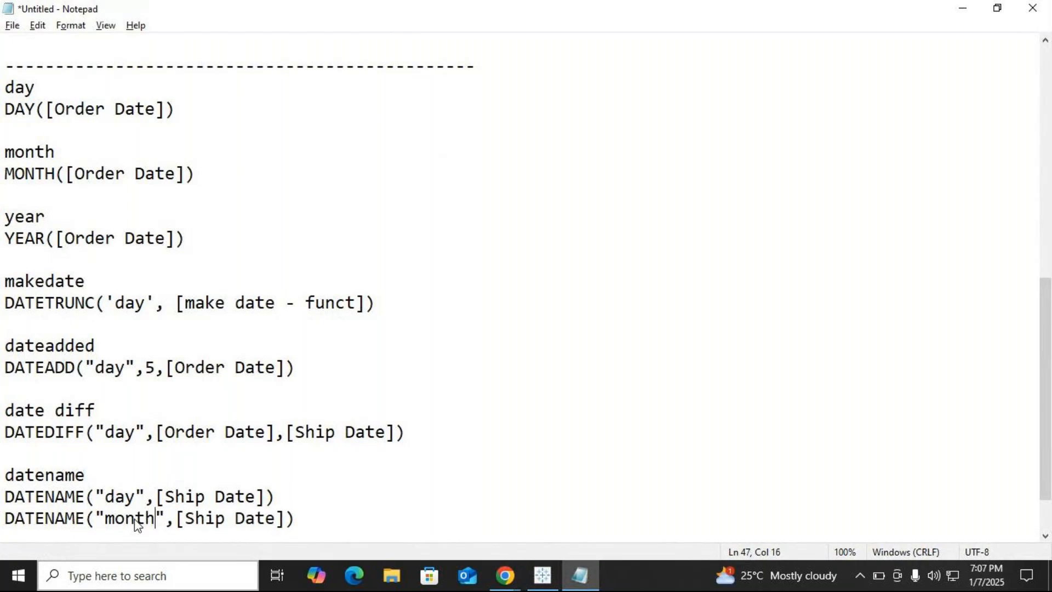
{"action": "left_click", "coordinate": [336, 535]}
Switch to Tableau and add the monh name field to the rows after day name.
{"action": "key", "text": "alt+Tab"}
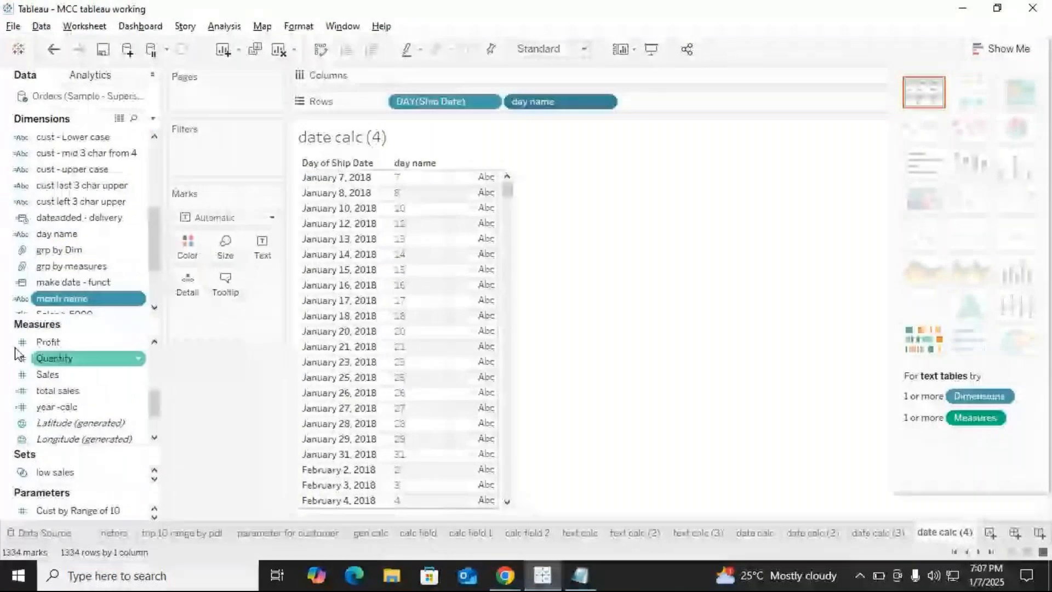
{"action": "left_click_drag", "start_coordinate": [62, 310], "coordinate": [463, 268]}
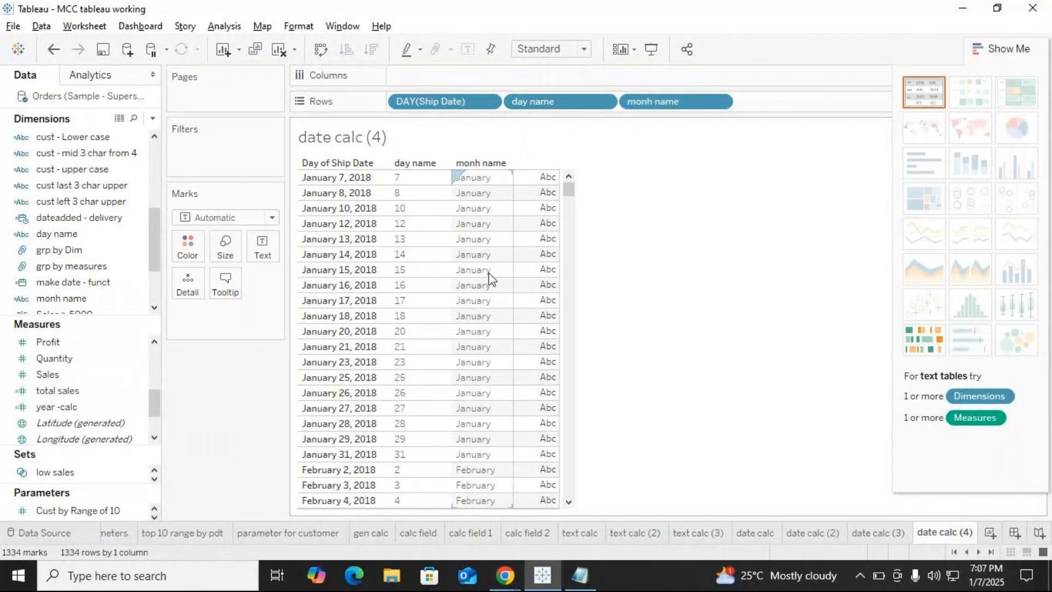
{"action": "scroll", "coordinate": [490, 278], "scroll_direction": "down", "scroll_amount": 20}
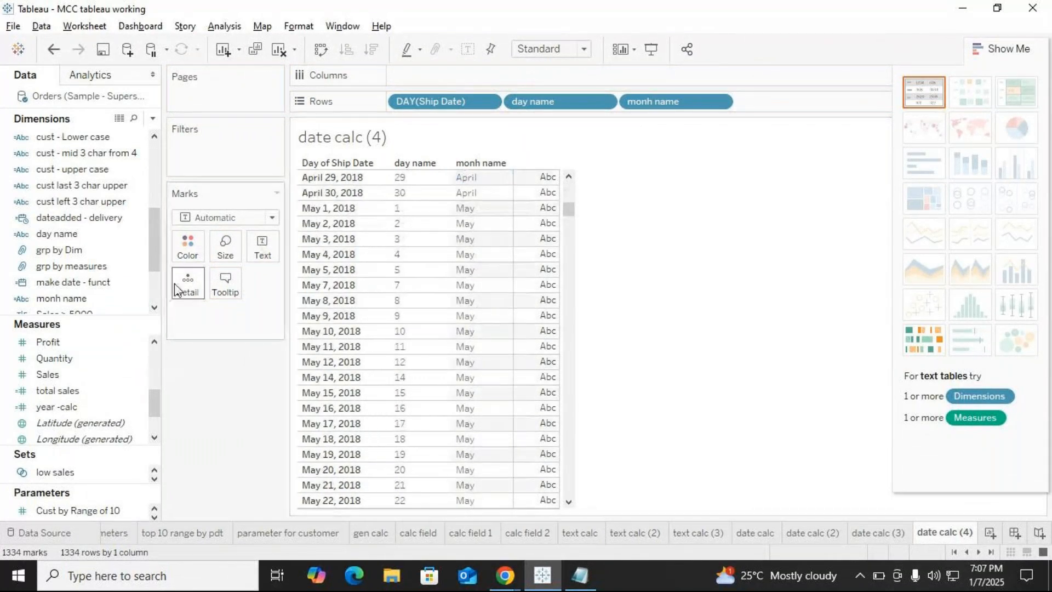
Create another calculated field from the dimensions and name it "year name".
{"action": "scroll", "coordinate": [109, 230], "scroll_direction": "up", "scroll_amount": 10}
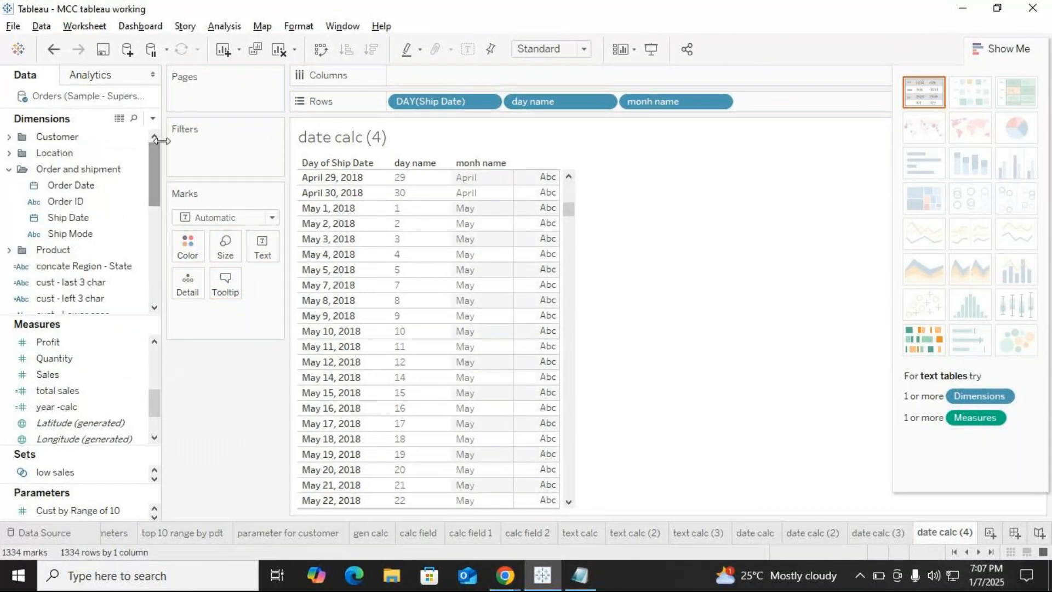
{"action": "left_click", "coordinate": [153, 118]}
{"action": "left_click", "coordinate": [104, 135]}
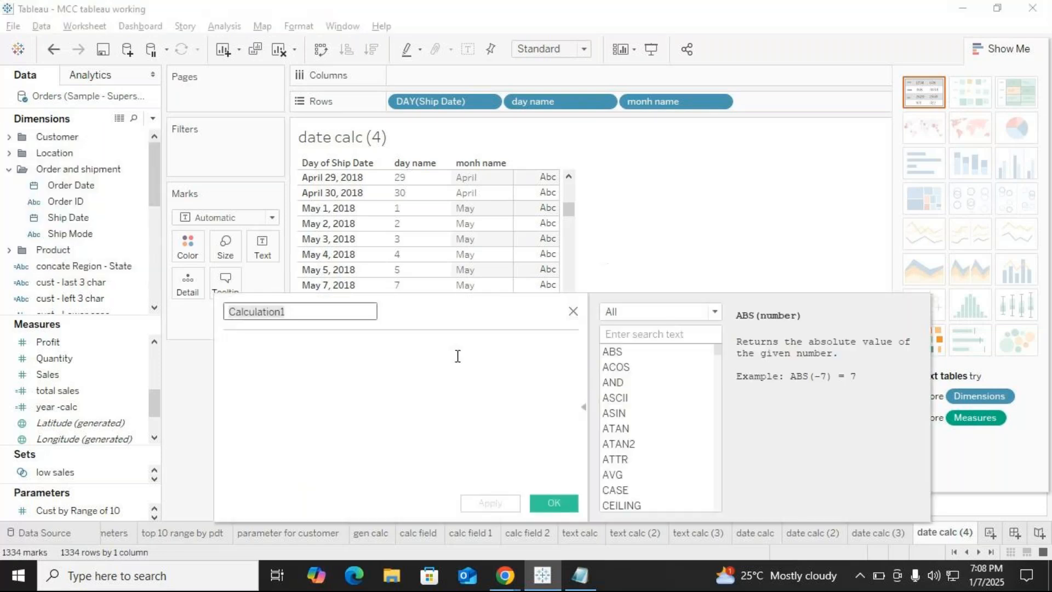
{"action": "key", "text": "BackSpace"}
{"action": "type", "text": "year "}
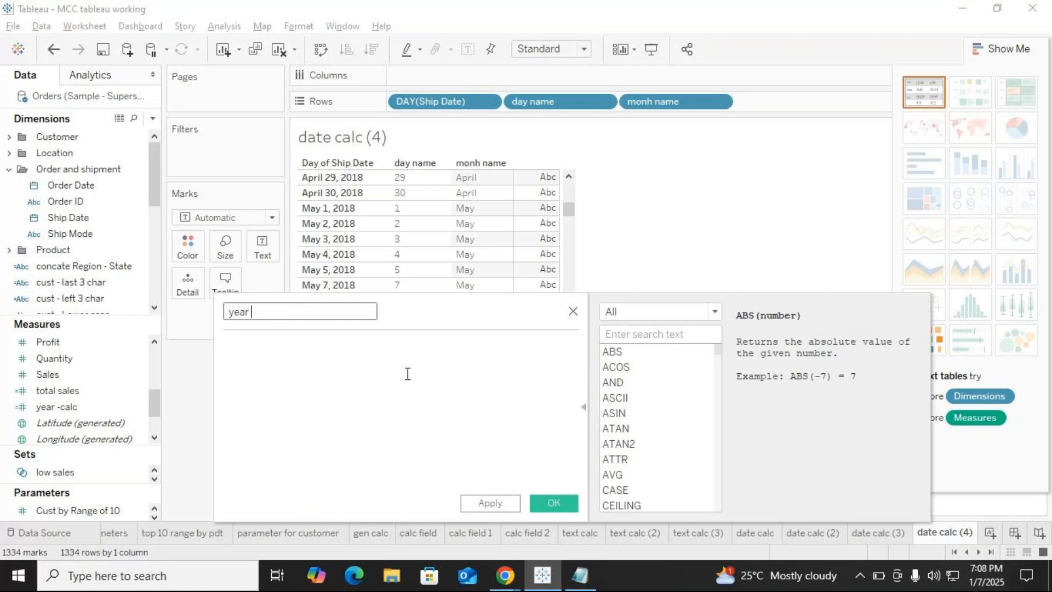
{"action": "type", "text": "name"}
{"action": "left_click", "coordinate": [352, 366]}
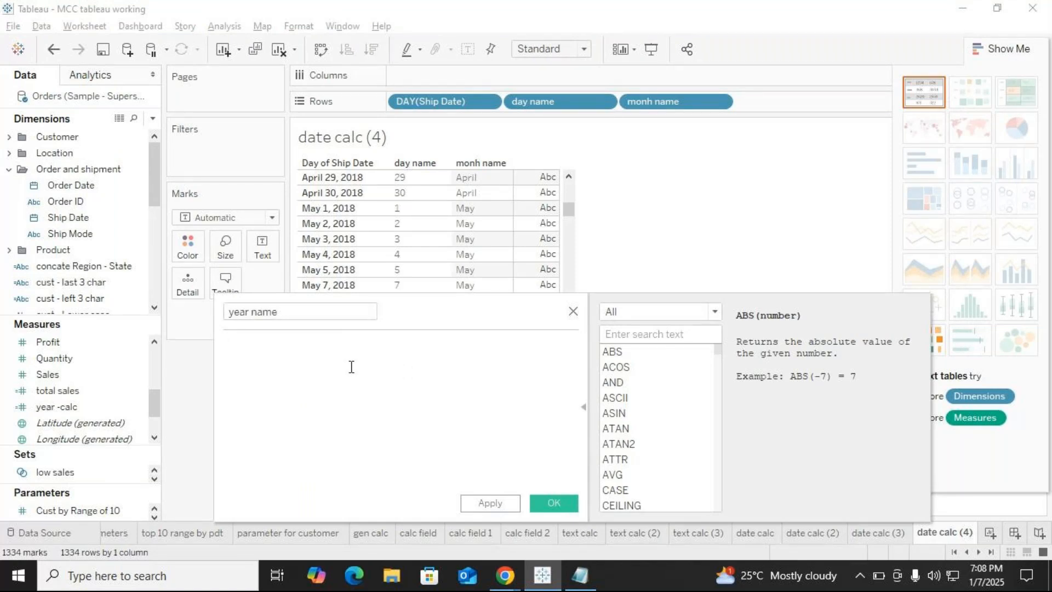
{"action": "type", "text": "year"}
{"action": "key", "text": "Return"}
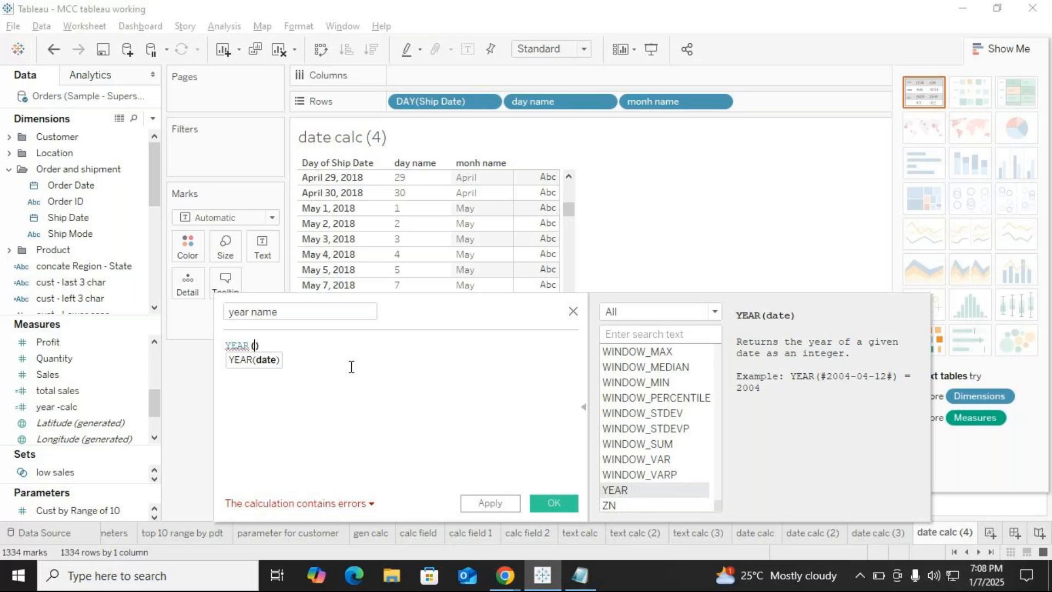
{"action": "key", "text": "BackSpace"}
{"action": "key", "text": "BackSpace"}
{"action": "key", "text": "BackSpace"}
{"action": "key", "text": "BackSpace"}
{"action": "key", "text": "BackSpace"}
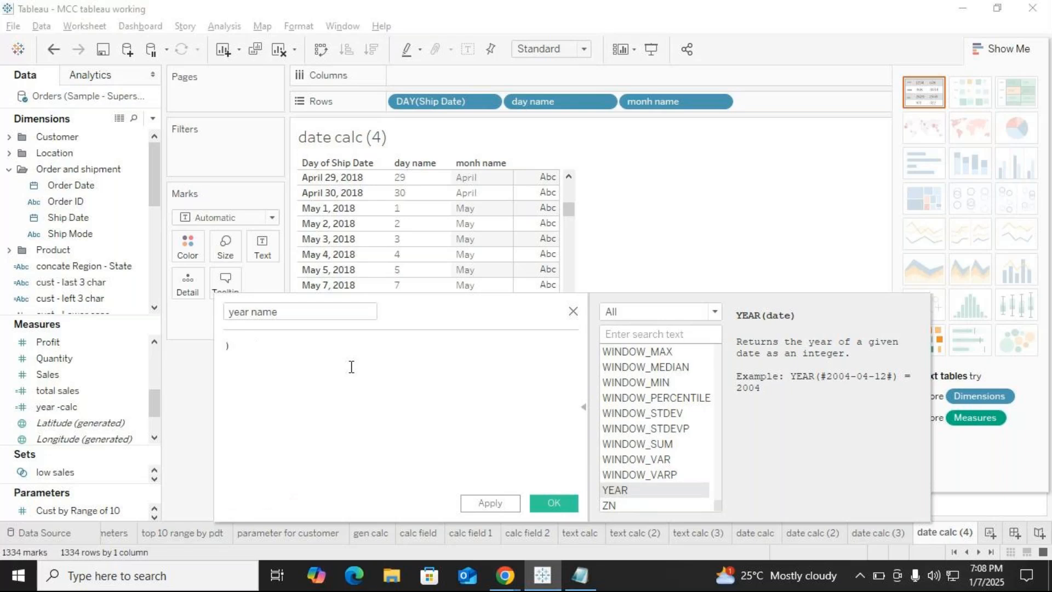
Save the year name field with the formula DATENAME("year",[Ship Date]) and add it to the rows after monh name.
{"action": "type", "text": "dae"}
{"action": "key", "text": "BackSpace"}
{"action": "type", "text": "tr"}
{"action": "key", "text": "BackSpace"}
{"action": "type", "text": "ena"}
{"action": "key", "text": "Return"}
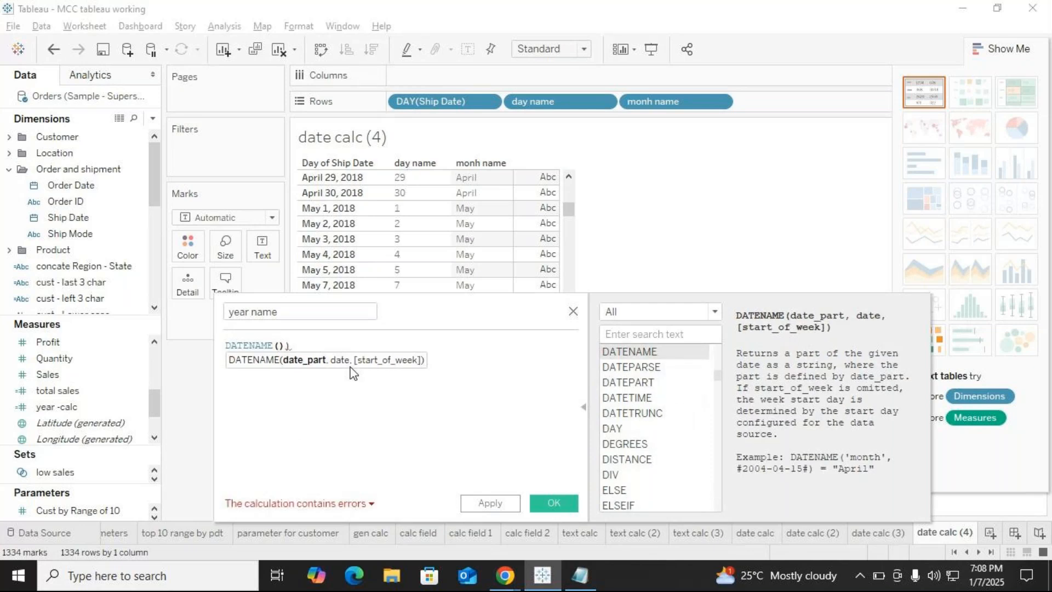
{"action": "type", "text": "\""}
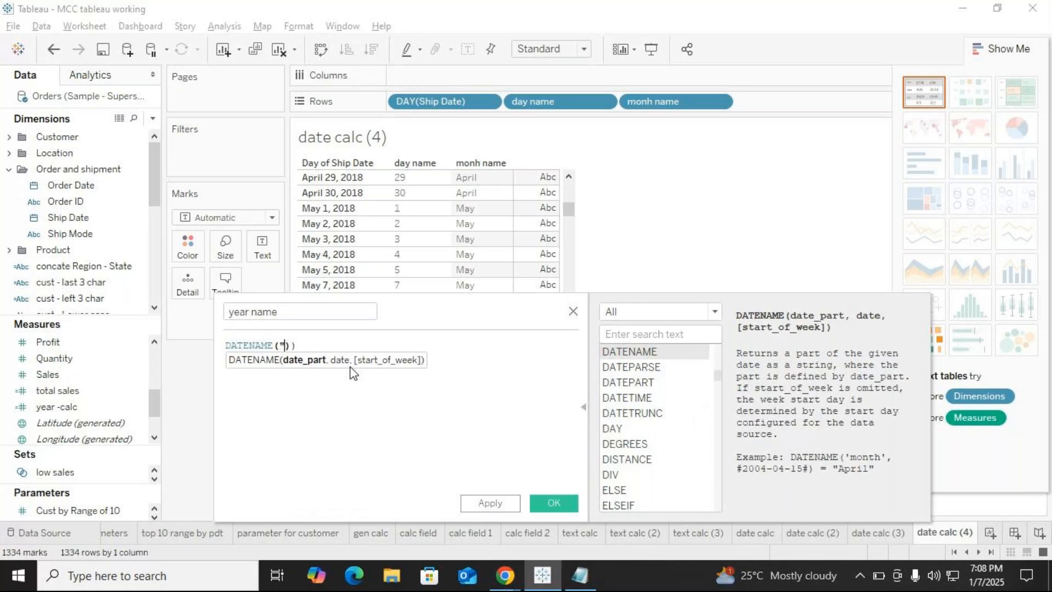
{"action": "type", "text": "year"}
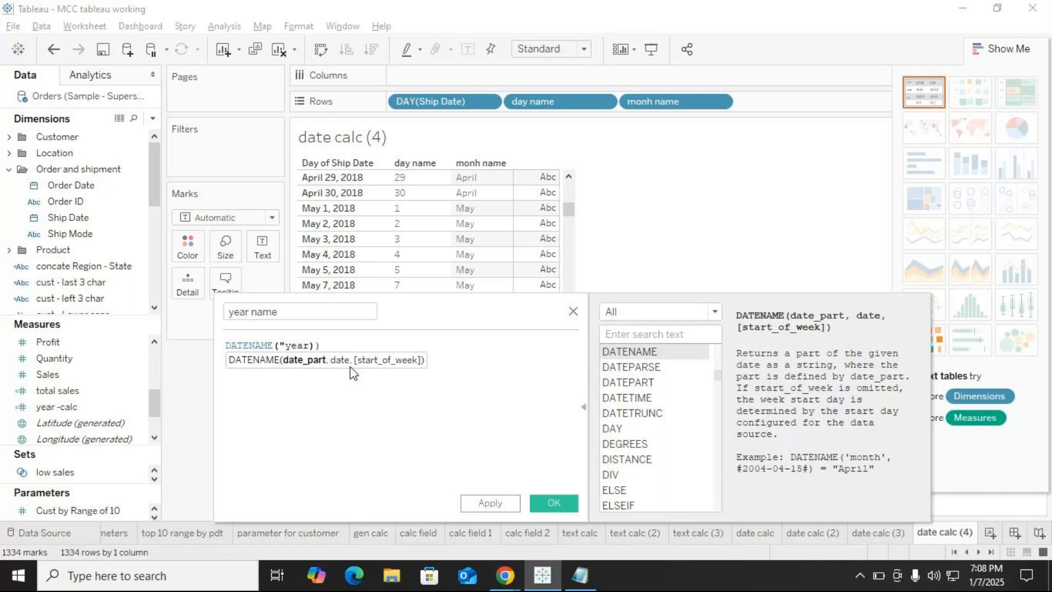
{"action": "type", "text": "\","}
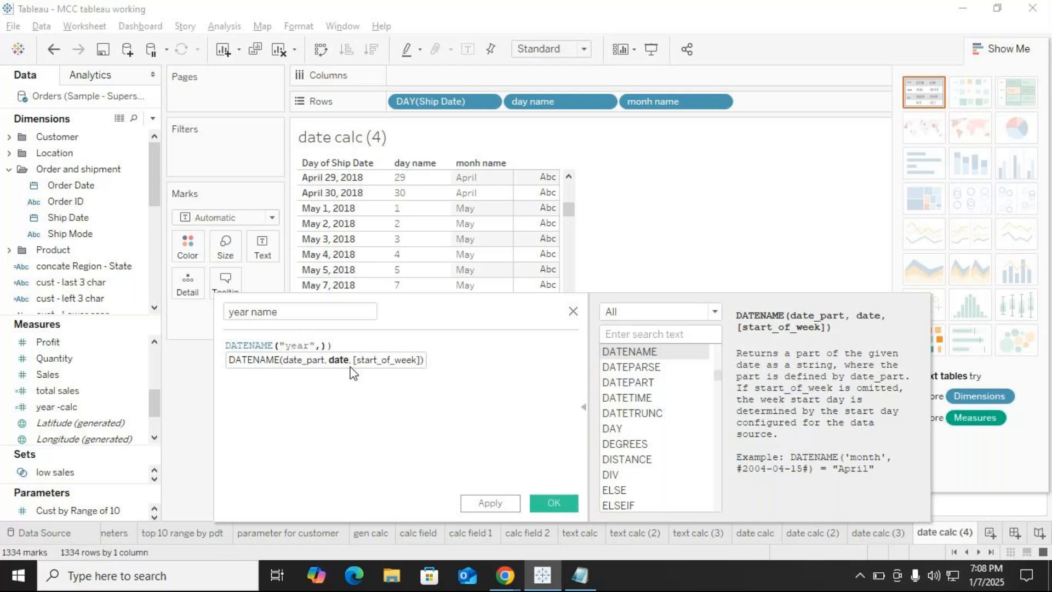
{"action": "type", "text": "sh"}
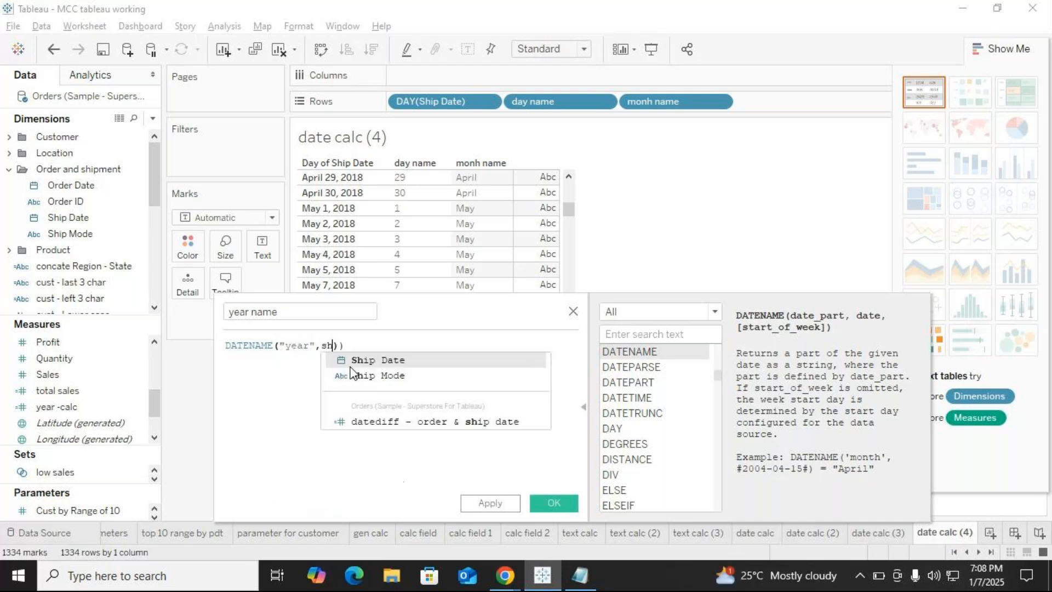
{"action": "key", "text": "Return"}
{"action": "key", "text": "Delete"}
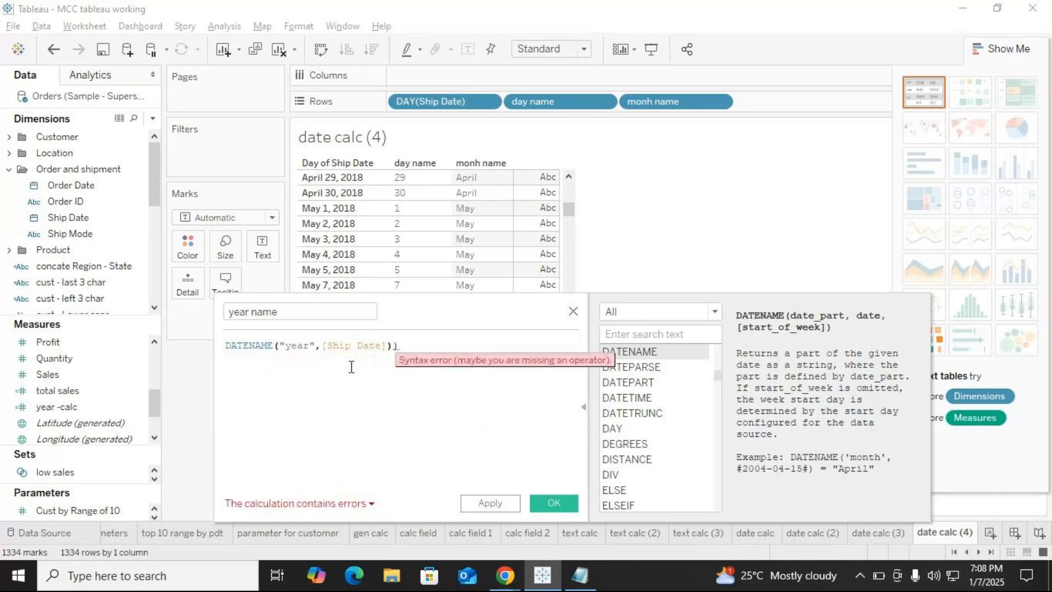
{"action": "left_click", "coordinate": [543, 500]}
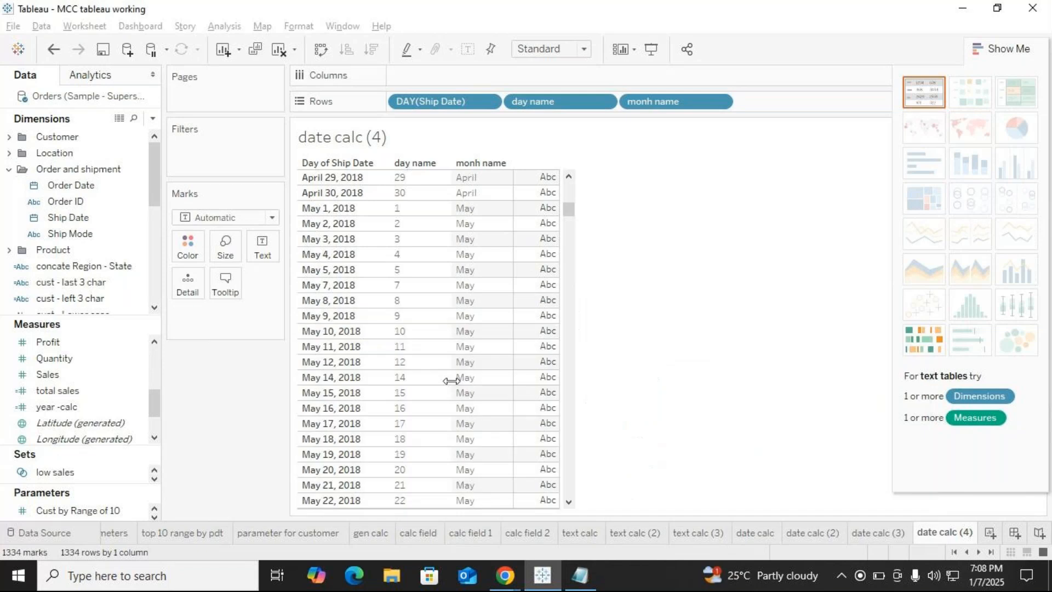
{"action": "left_click_drag", "start_coordinate": [58, 299], "coordinate": [537, 288]}
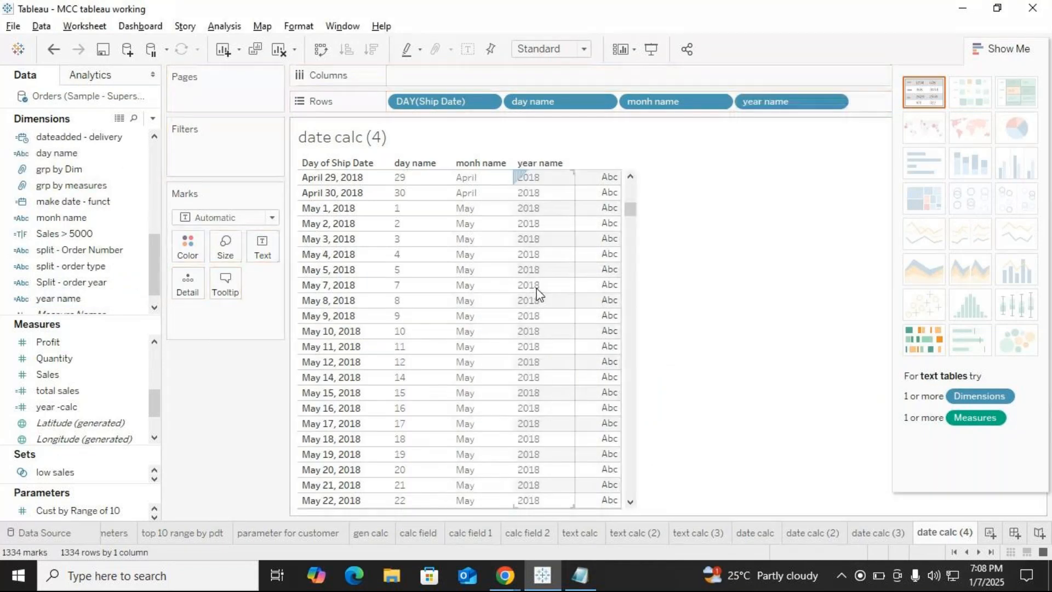
Switch to Notepad and add the line DATENAME("Year",[Ship Date]) below the month formula under datename.
{"action": "left_click", "coordinate": [591, 579]}
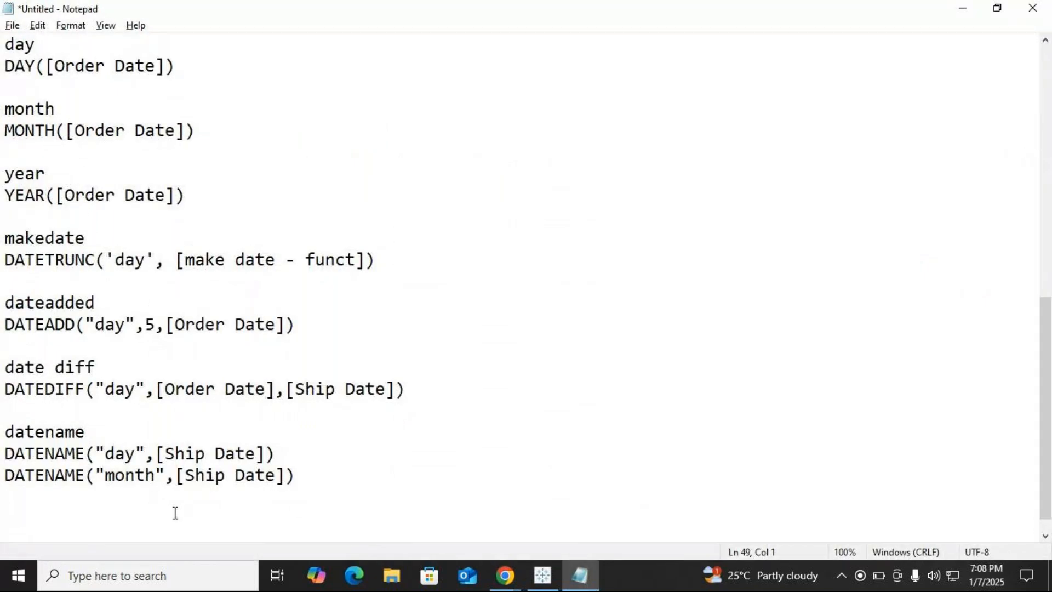
{"action": "type", "text": "DATENAME(\"day\",[Ship Date])"}
{"action": "left_click", "coordinate": [139, 497]}
{"action": "key", "text": "BackSpace"}
{"action": "key", "text": "BackSpace"}
{"action": "key", "text": "BackSpace"}
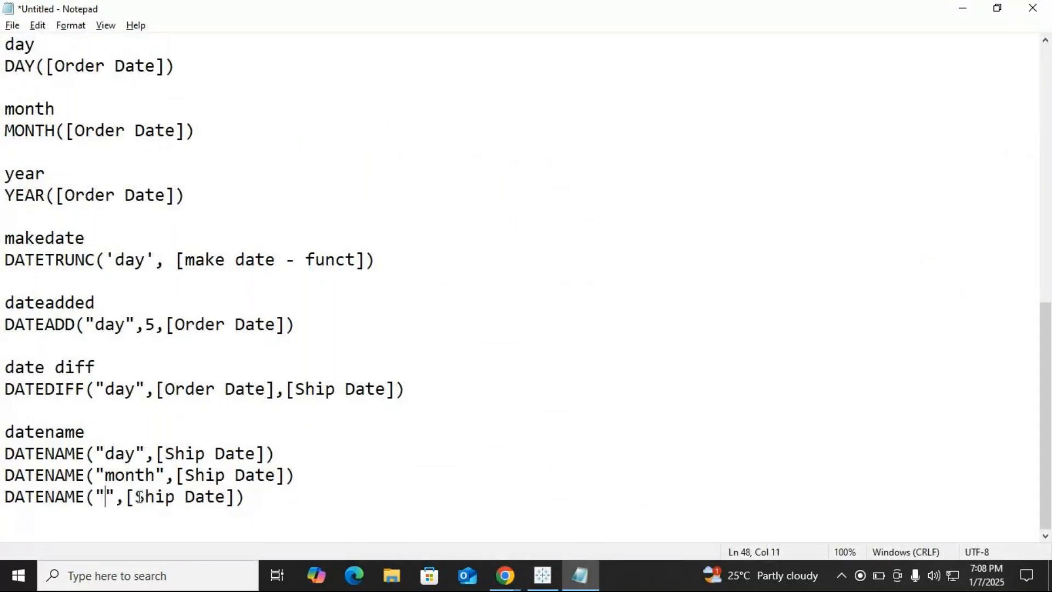
{"action": "type", "text": "Yas"}
{"action": "key", "text": "BackSpace"}
{"action": "key", "text": "BackSpace"}
{"action": "type", "text": "ear"}
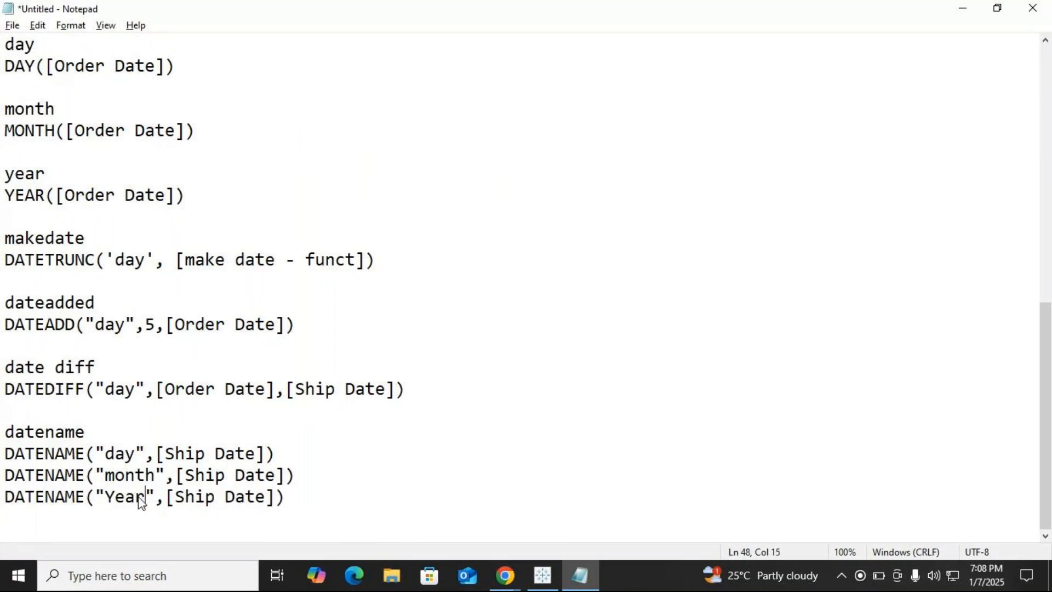
Add the lines today() and now() below the datename formulas, separated from them by a blank line.
{"action": "key", "text": "Right"}
{"action": "key", "text": "Right"}
{"action": "key", "text": "Right"}
{"action": "key", "text": "Right"}
{"action": "key", "text": "Right"}
{"action": "key", "text": "Right"}
{"action": "key", "text": "Right"}
{"action": "key", "text": "Right"}
{"action": "key", "text": "Right"}
{"action": "key", "text": "Right"}
{"action": "key", "text": "Right"}
{"action": "key", "text": "Right"}
{"action": "key", "text": "Right"}
{"action": "key", "text": "End"}
{"action": "key", "text": "Return"}
{"action": "key", "text": "Return"}
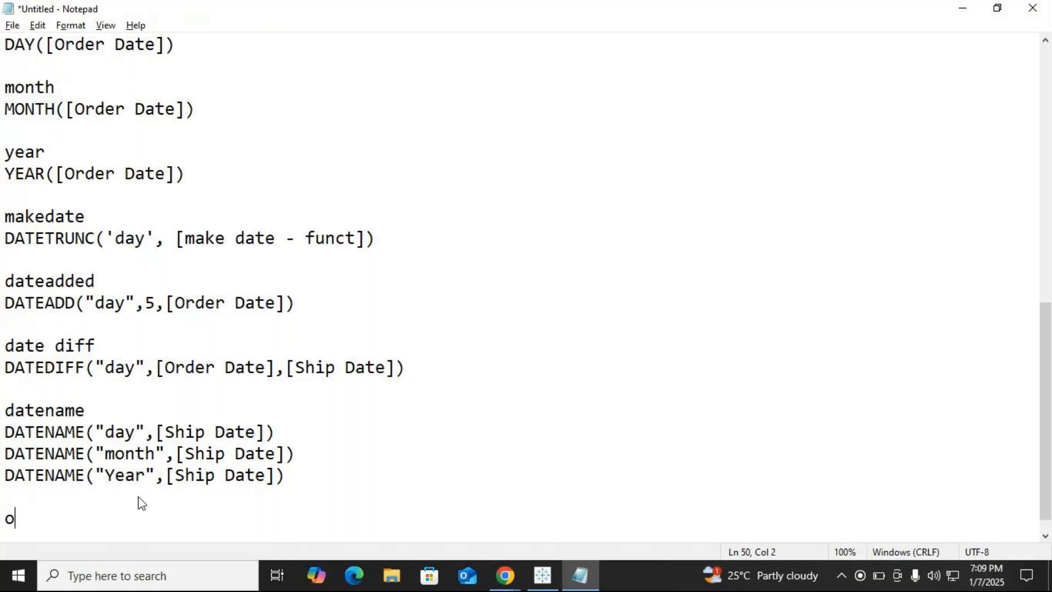
{"action": "type", "text": "today"}
{"action": "key", "text": "Return"}
{"action": "type", "text": "now()"}
{"action": "key", "text": "Up"}
{"action": "type", "text": "()"}
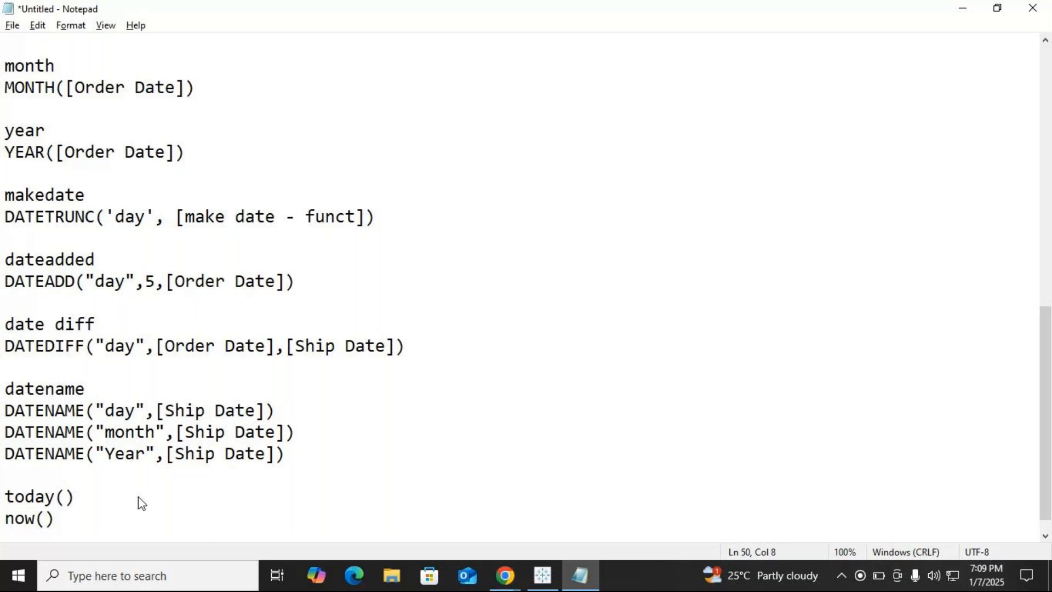
{"action": "key", "text": "Down"}
Leave a blank line below now() and add the heading "aggregate function".
{"action": "key", "text": "Return"}
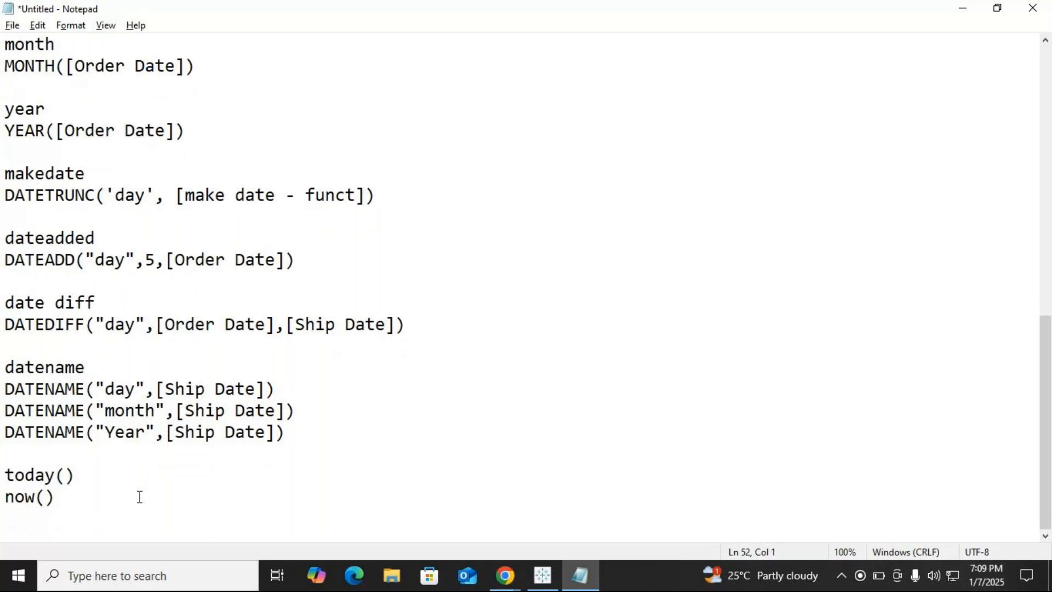
{"action": "key", "text": "Return"}
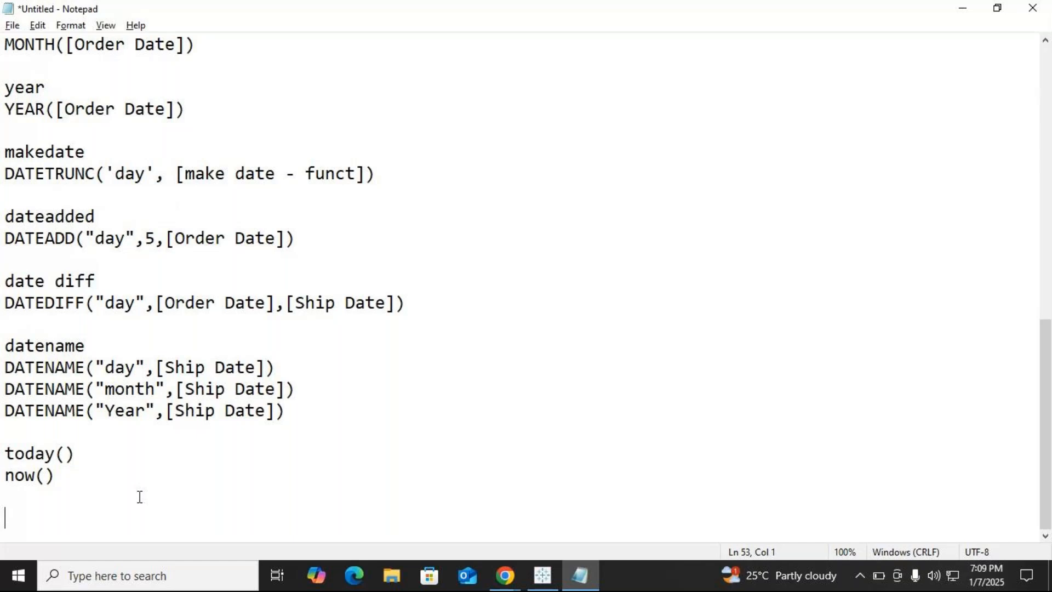
{"action": "key", "text": "Return"}
{"action": "key", "text": "BackSpace"}
{"action": "type", "text": "aggre"}
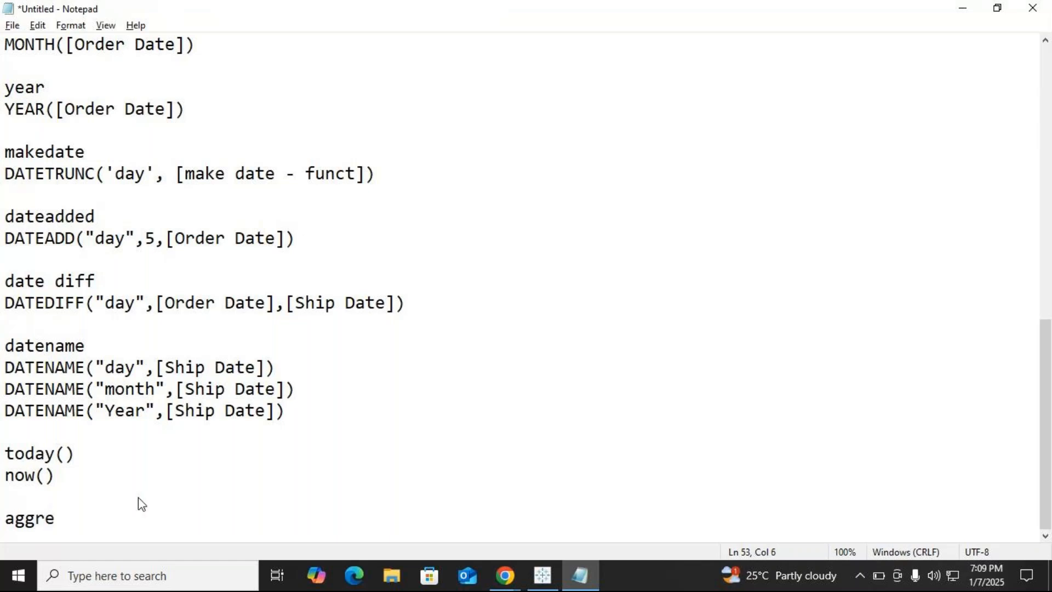
{"action": "type", "text": "gate f"}
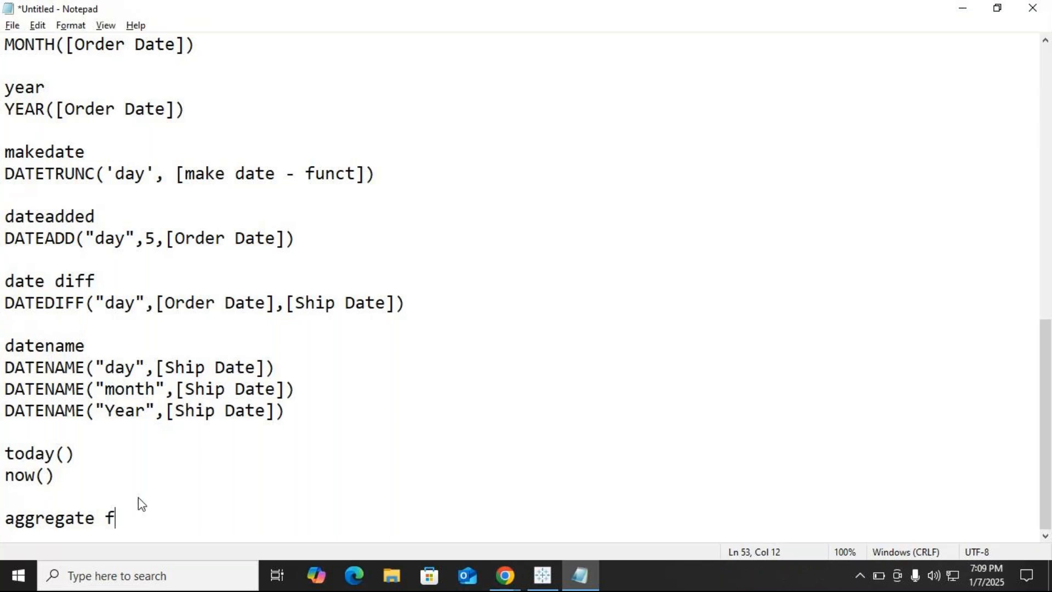
{"action": "type", "text": "unction"}
{"action": "key", "text": "Return"}
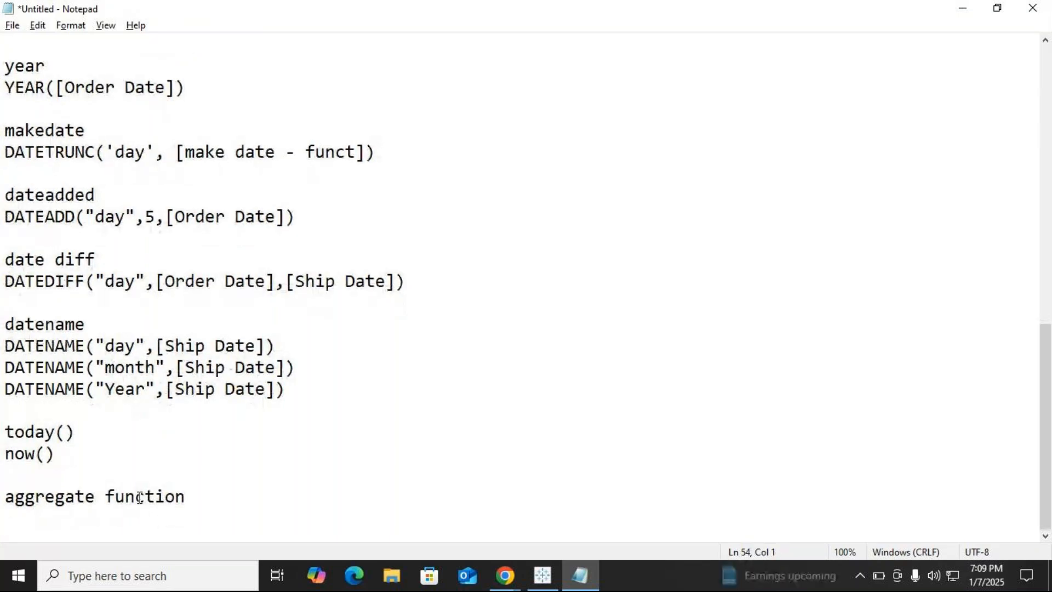
List "sum of profit" and "avg of profit" on separate lines under the aggregate function heading.
{"action": "type", "text": "sum of"}
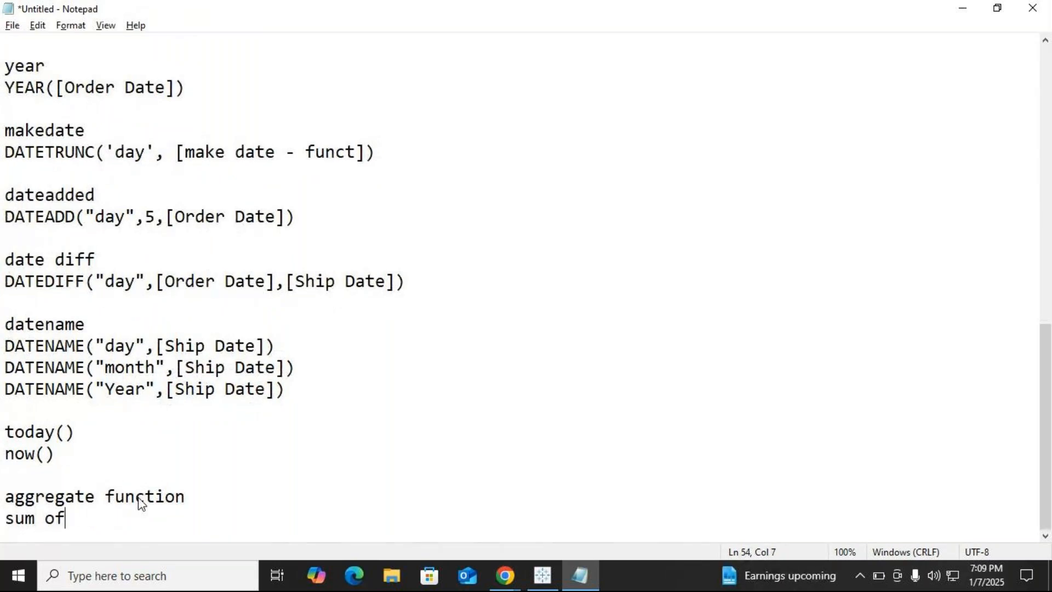
{"action": "type", "text": " profit"}
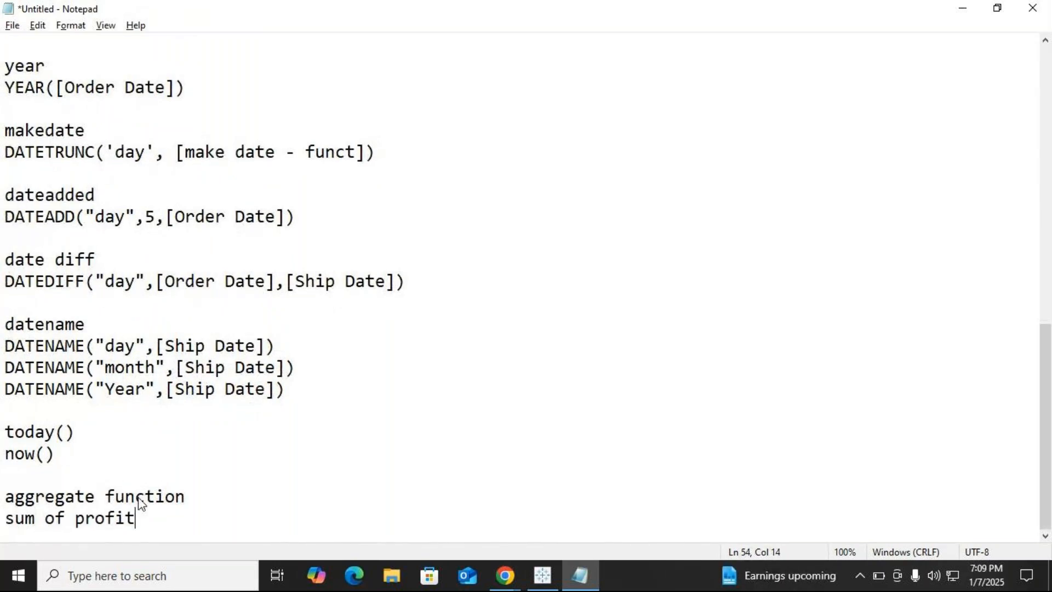
{"action": "key", "text": "Return"}
{"action": "type", "text": "ave"}
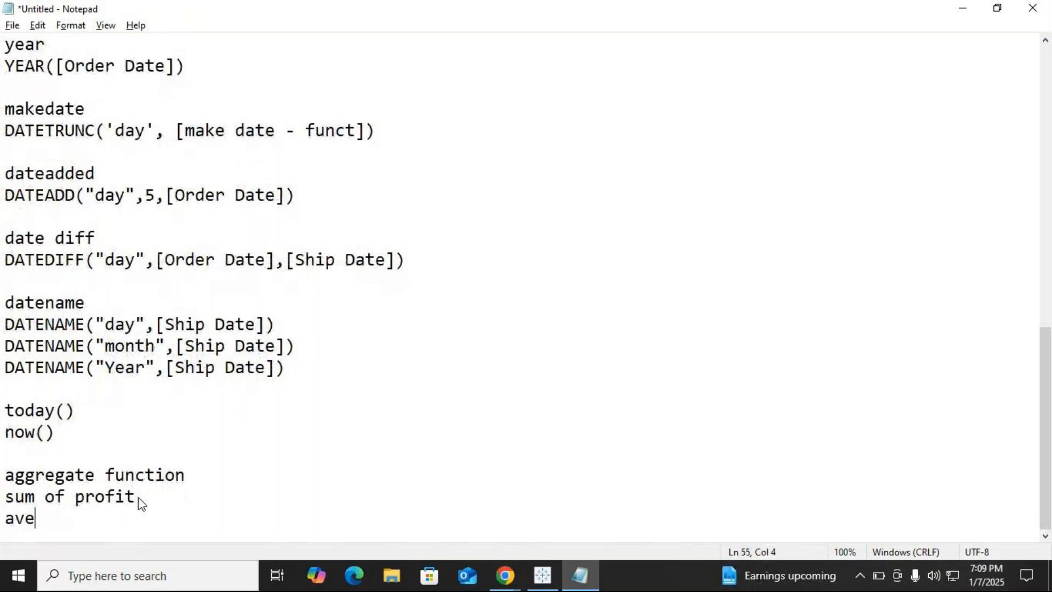
{"action": "key", "text": "BackSpace"}
{"action": "type", "text": "g of profit"}
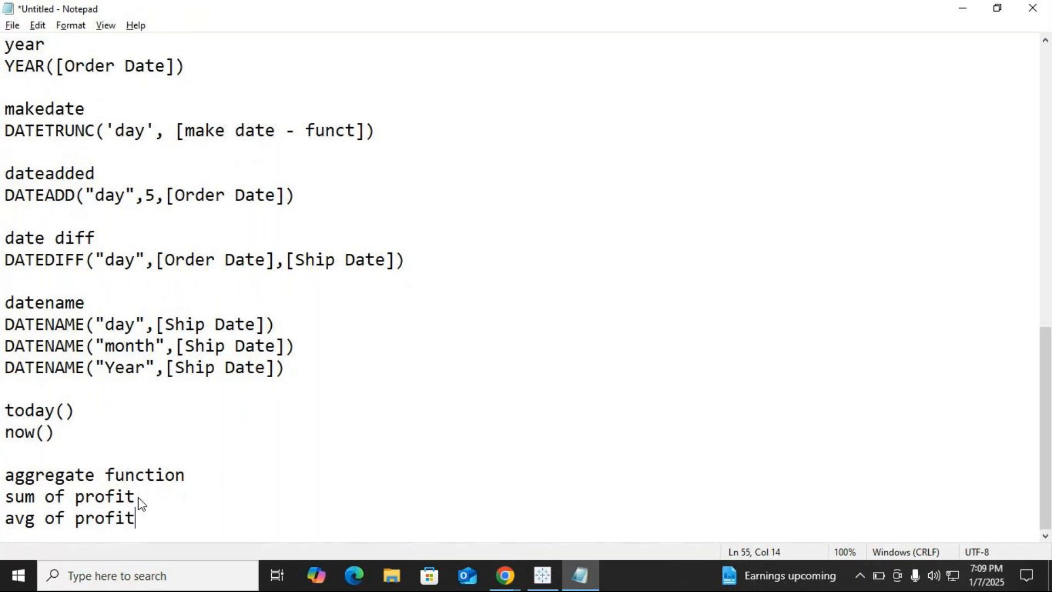
Add the lines "min of profit" and "max of profit" below avg of profit.
{"action": "key", "text": "Return"}
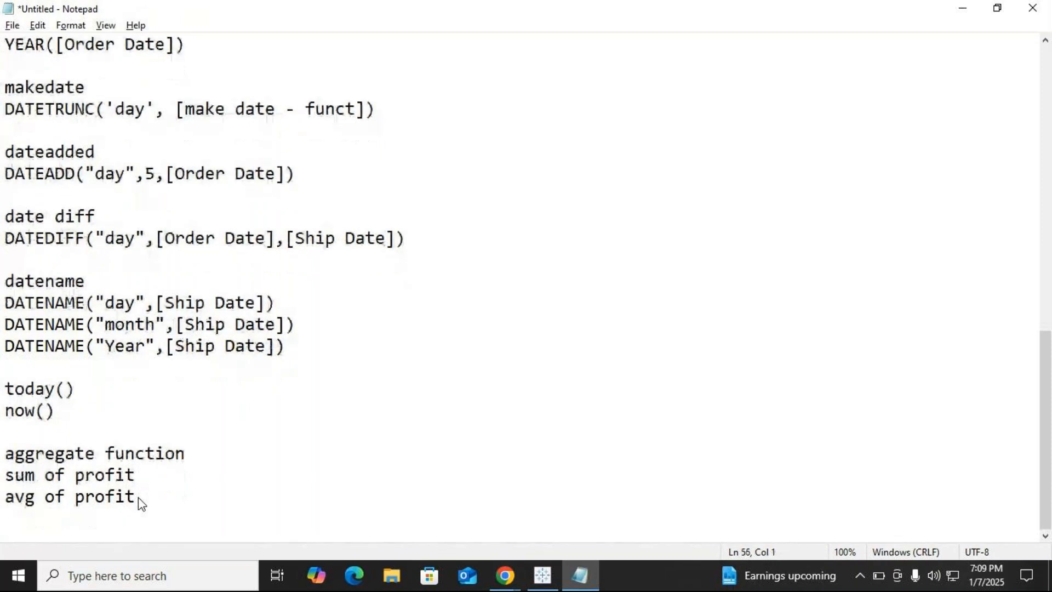
{"action": "type", "text": "min of "}
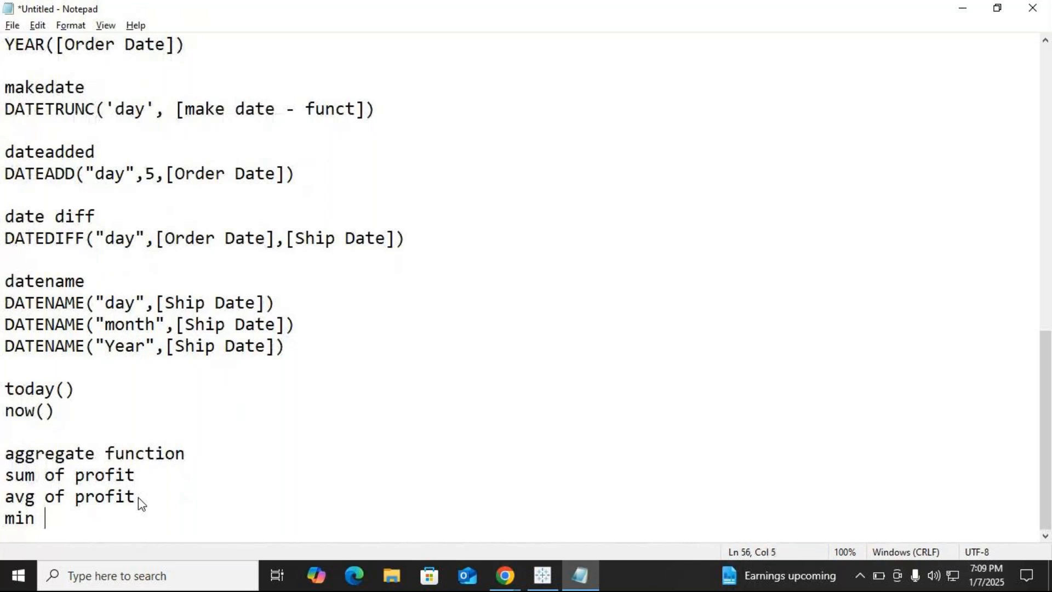
{"action": "type", "text": "profit"}
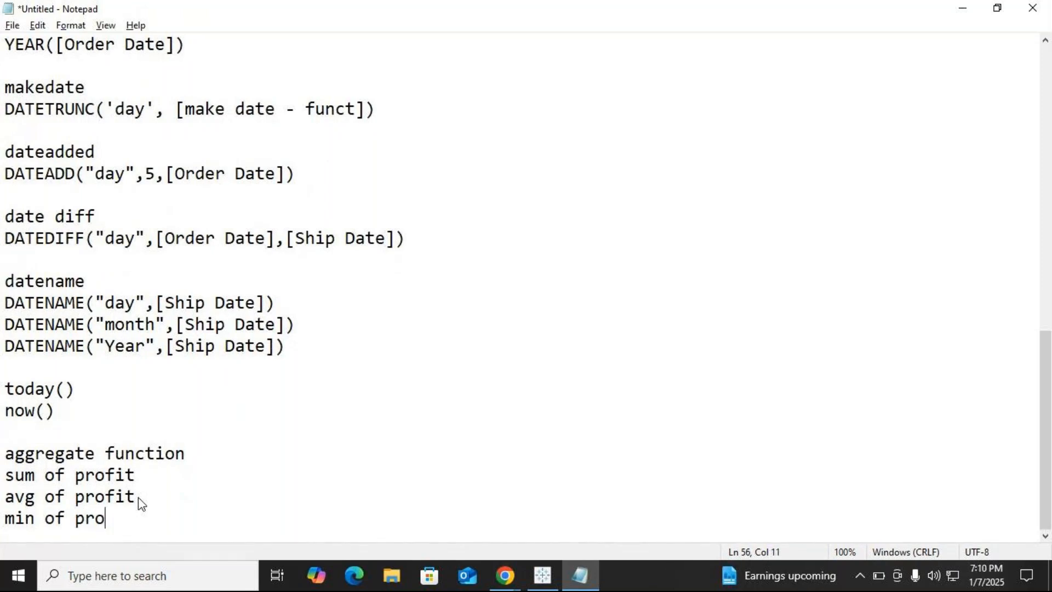
{"action": "key", "text": "Return"}
{"action": "type", "text": "max"}
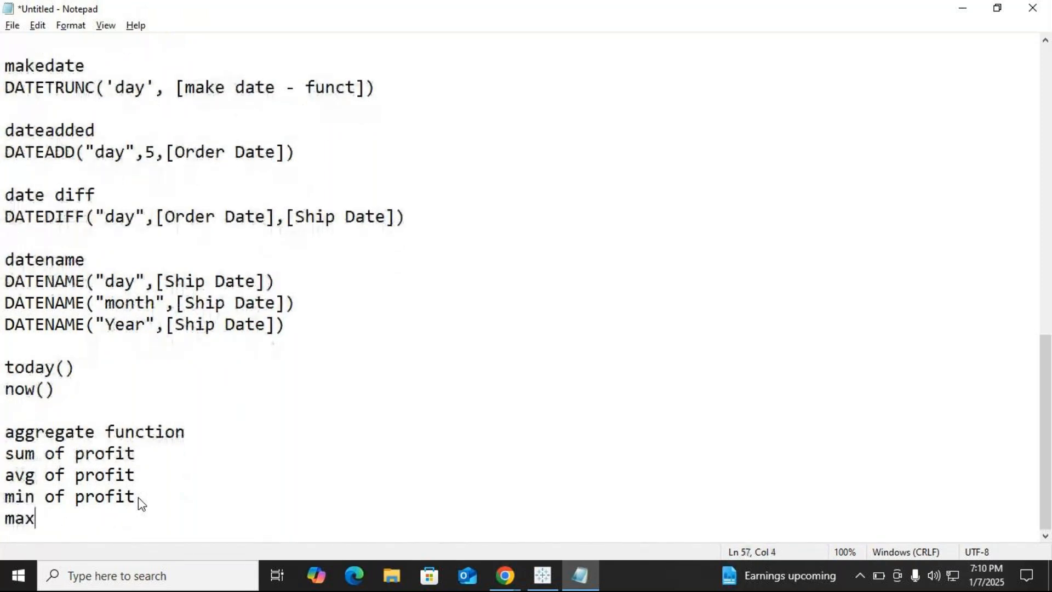
{"action": "type", "text": " f"}
{"action": "key", "text": "BackSpace"}
{"action": "key", "text": "BackSpace"}
{"action": "type", "text": "of prount"}
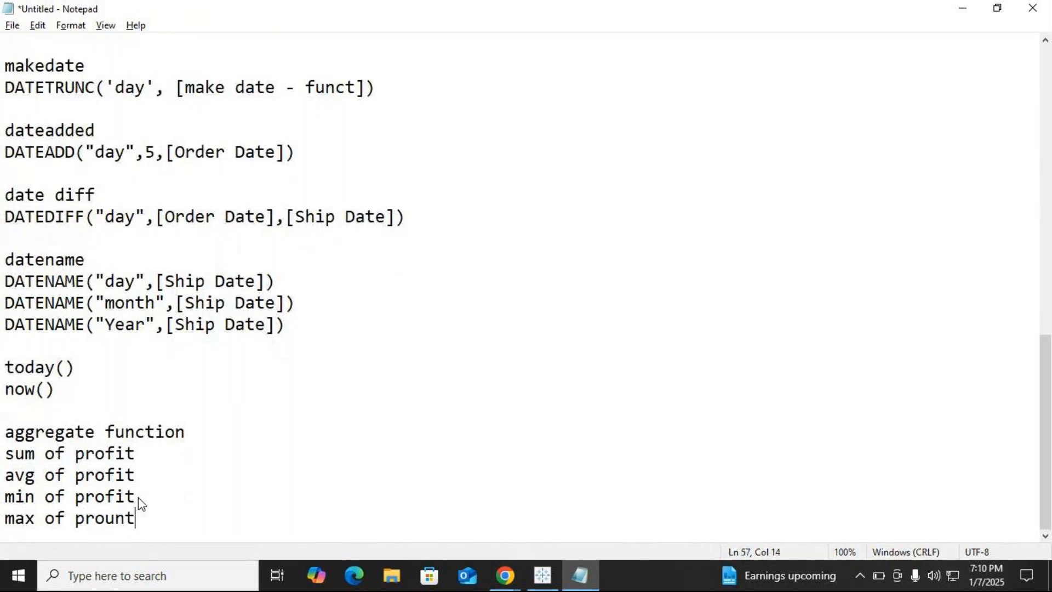
{"action": "key", "text": "BackSpace"}
{"action": "key", "text": "BackSpace"}
{"action": "key", "text": "BackSpace"}
{"action": "type", "text": "fit"}
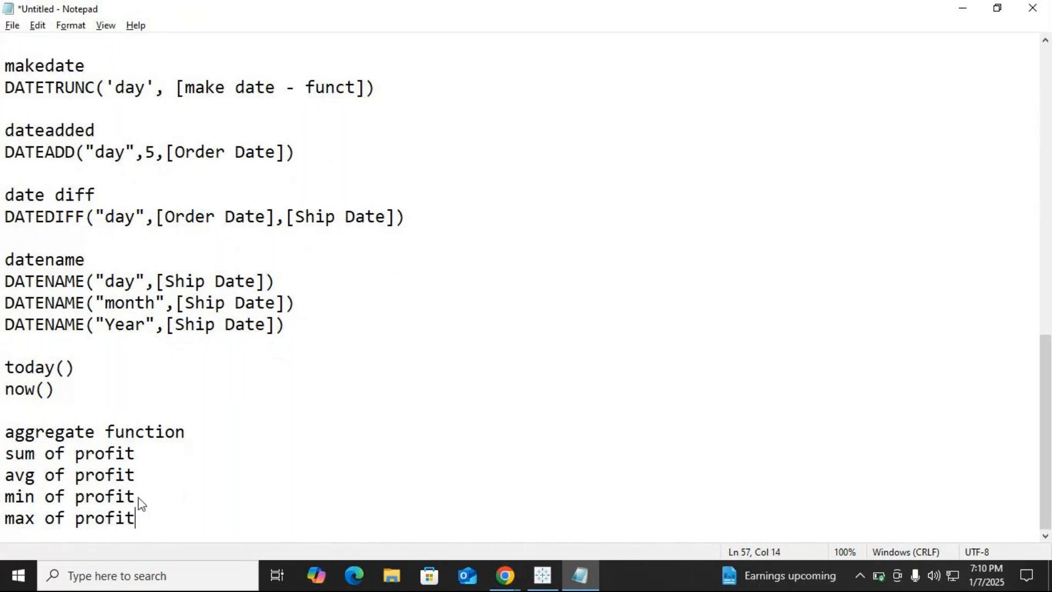
Add the line "no of profit" below max of profit and start a new line after it.
{"action": "key", "text": "Return"}
{"action": "type", "text": "no"}
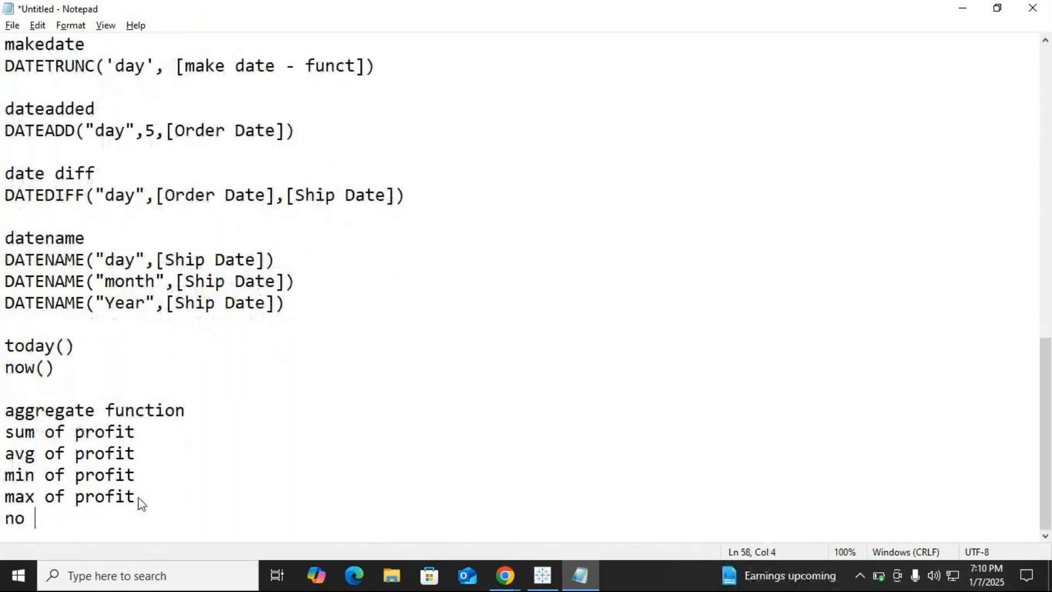
{"action": "type", "text": " of profit"}
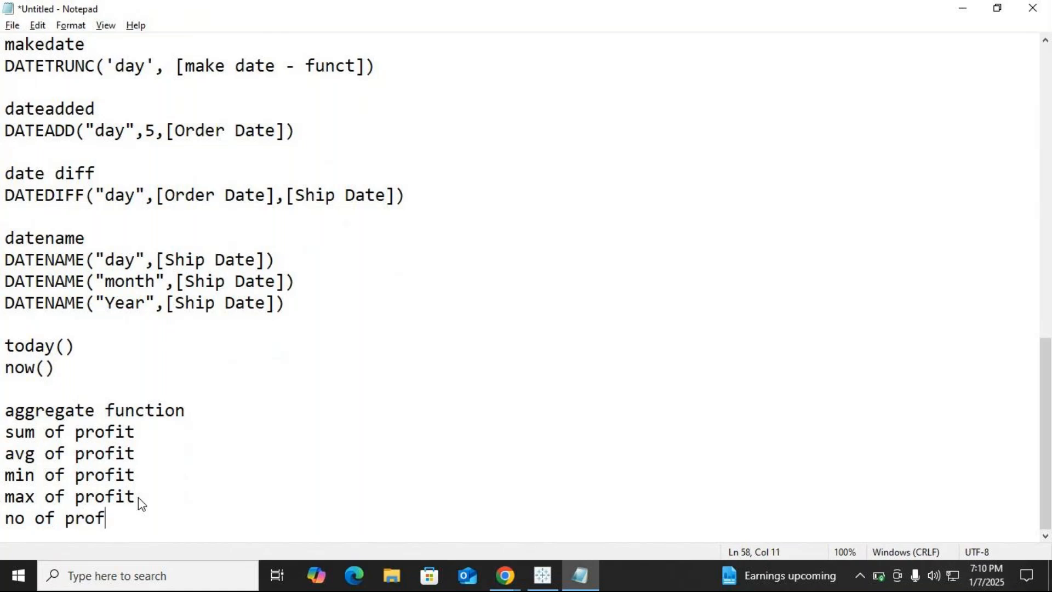
{"action": "key", "text": "Return"}
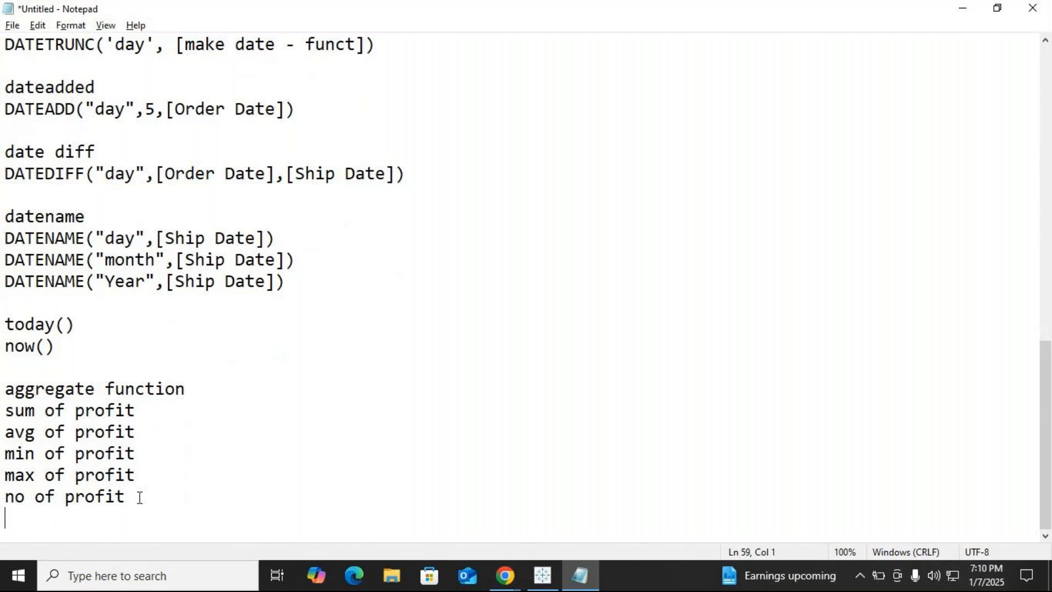
Switch to Tableau, look through the date calc (4) table and hide the Show Me pane.
{"action": "key", "text": "alt+Tab"}
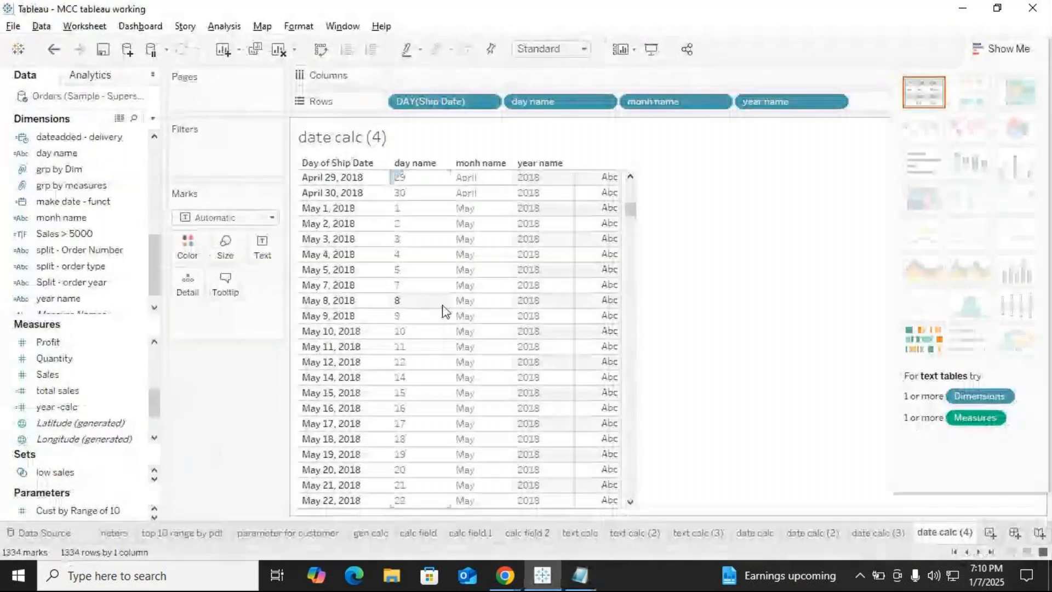
{"action": "scroll", "coordinate": [667, 364], "scroll_direction": "down", "scroll_amount": 3}
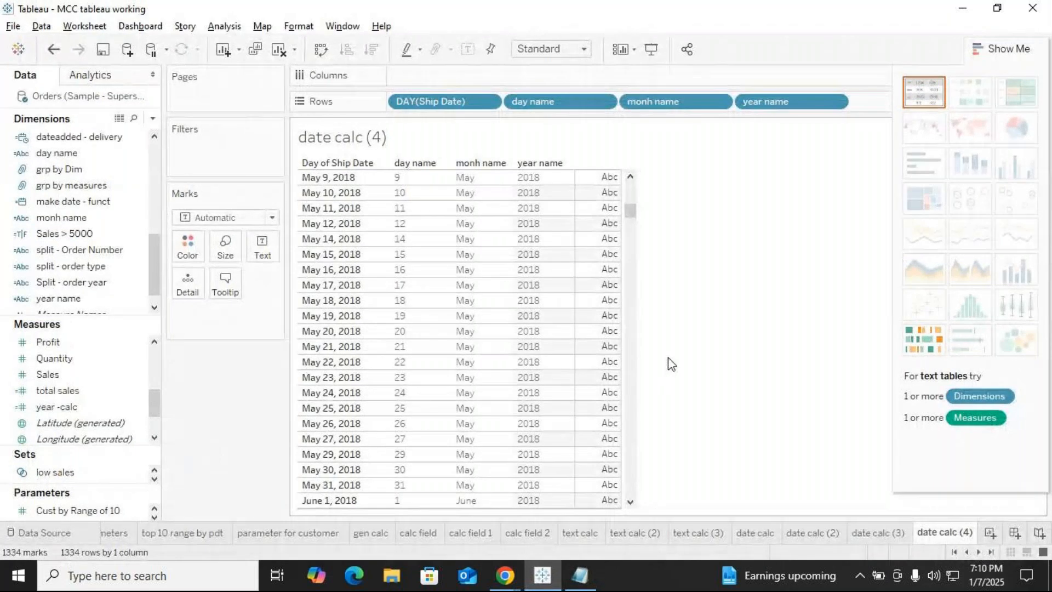
{"action": "scroll", "coordinate": [669, 358], "scroll_direction": "up", "scroll_amount": 6}
{"action": "left_click", "coordinate": [1001, 49]}
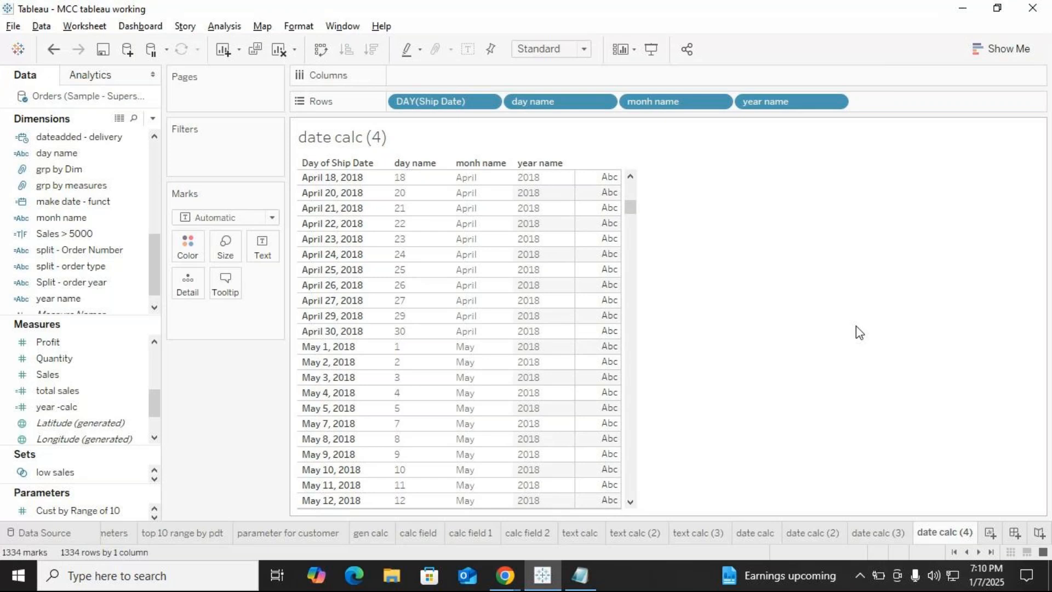
Switch to Notepad and add blank space below the "no of profit" line.
{"action": "key", "text": "alt+Tab"}
{"action": "left_click", "coordinate": [187, 489]}
{"action": "key", "text": "Return"}
{"action": "key", "text": "Return"}
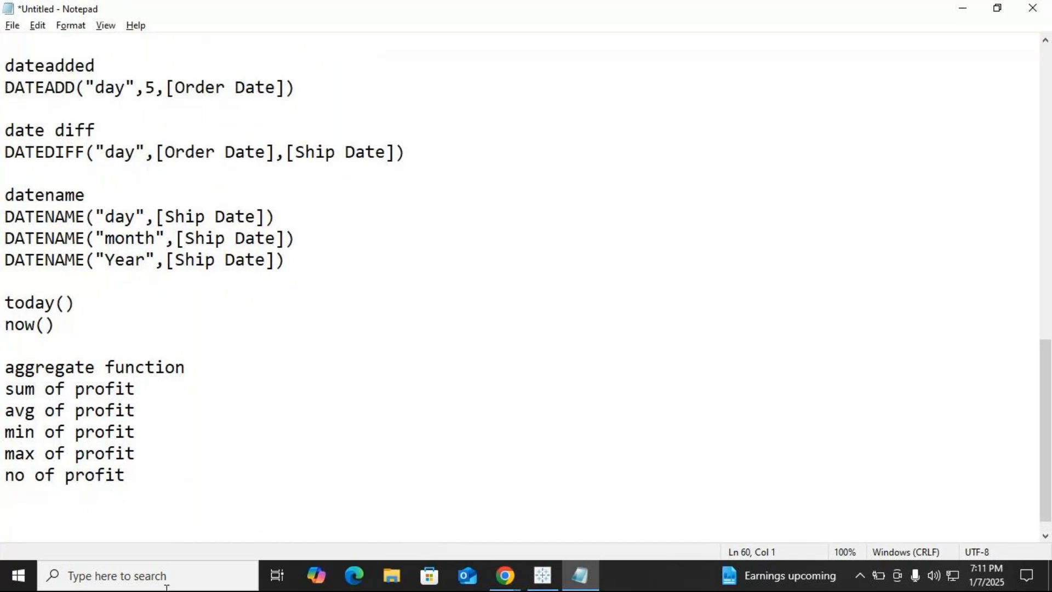
Switch to the GoTo Meeting window, read the meeting chat and close it.
{"action": "left_click", "coordinate": [555, 587]}
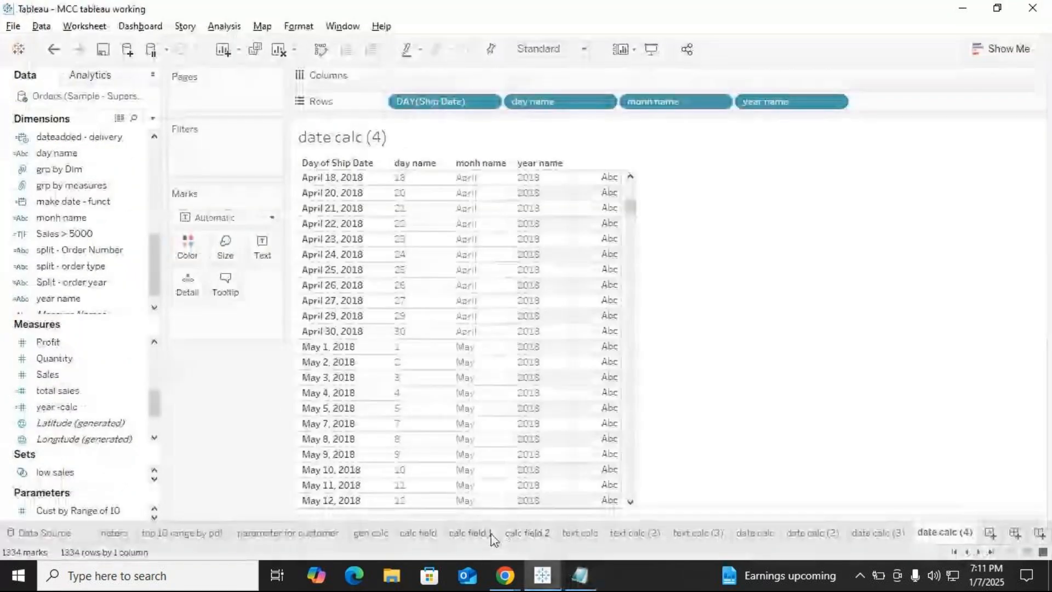
{"action": "mouse_move", "coordinate": [522, 566]}
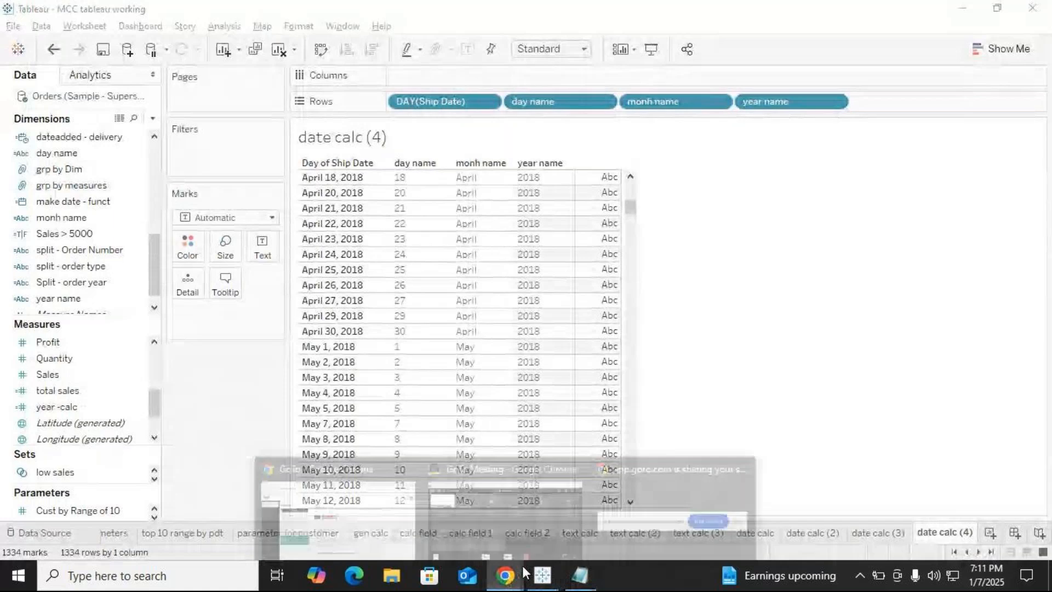
{"action": "left_click", "coordinate": [549, 541]}
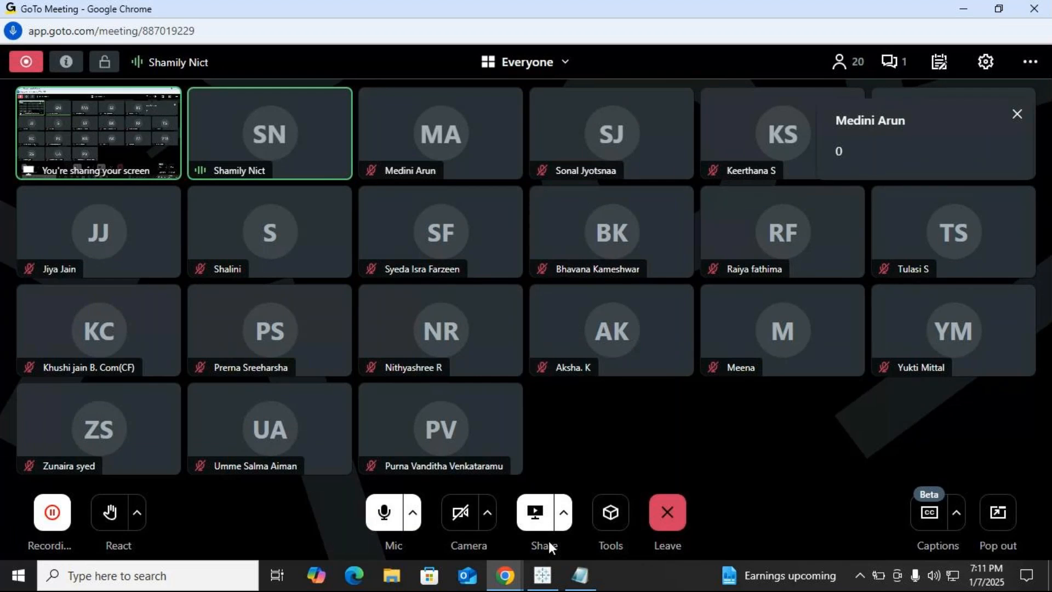
{"action": "left_click", "coordinate": [894, 62]}
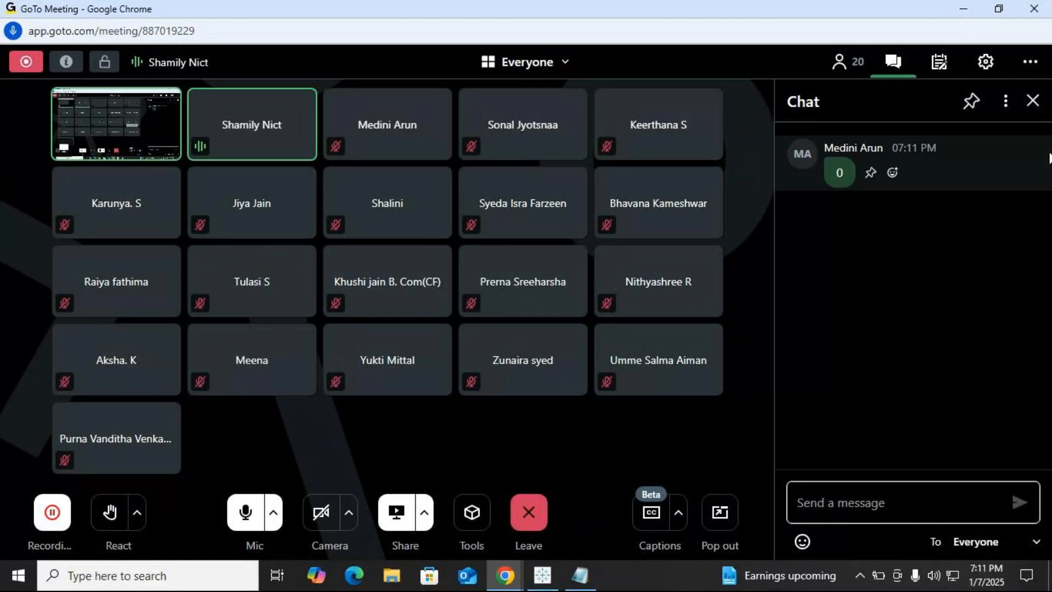
{"action": "left_click", "coordinate": [1033, 100]}
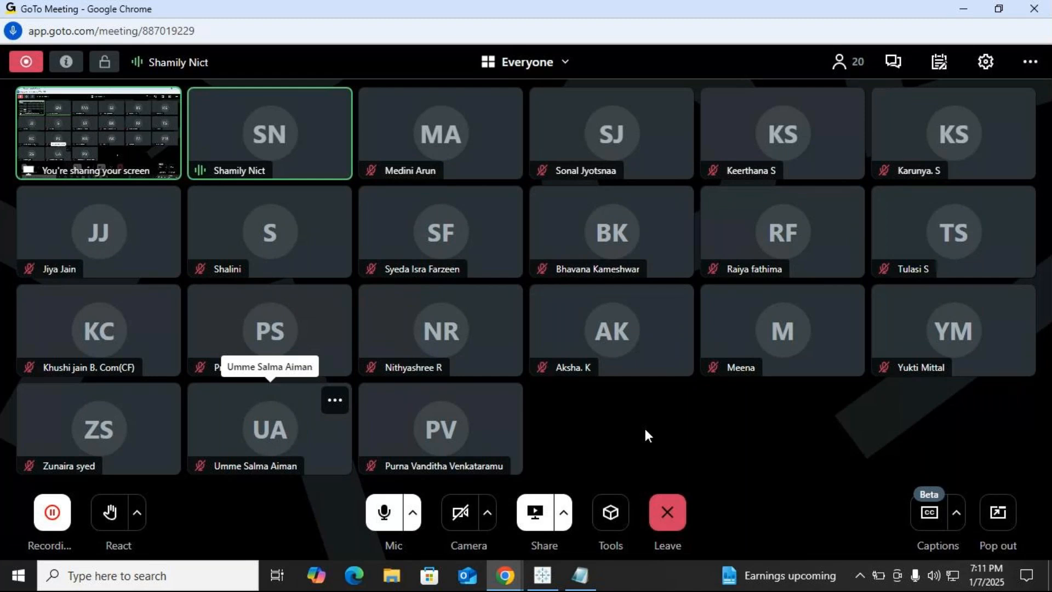
Switch back to Tableau and open the "top 10 by parameters" worksheet among the earlier sheets.
{"action": "left_click", "coordinate": [581, 576]}
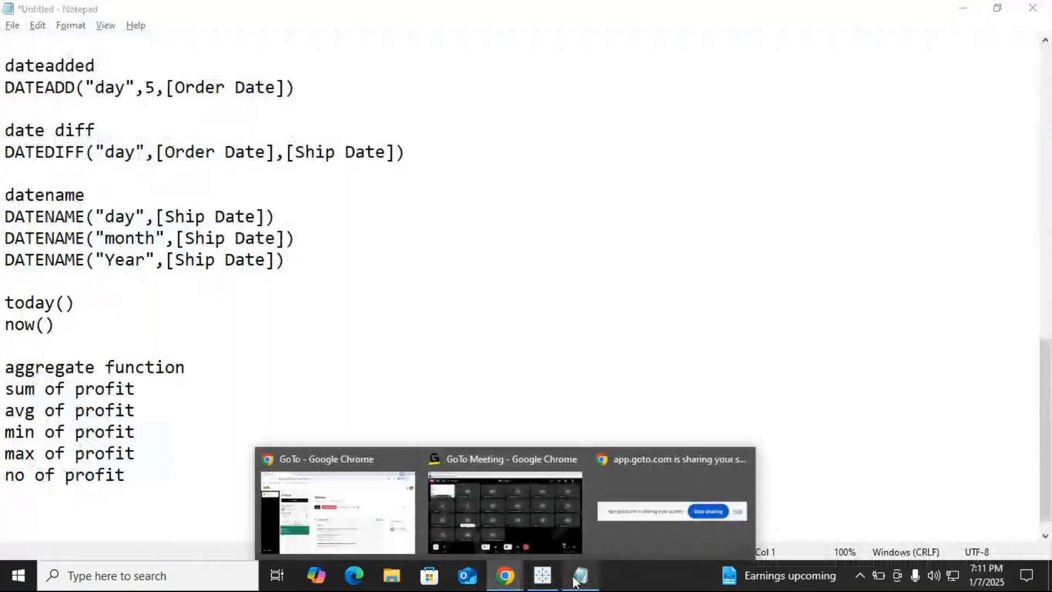
{"action": "left_click", "coordinate": [542, 575]}
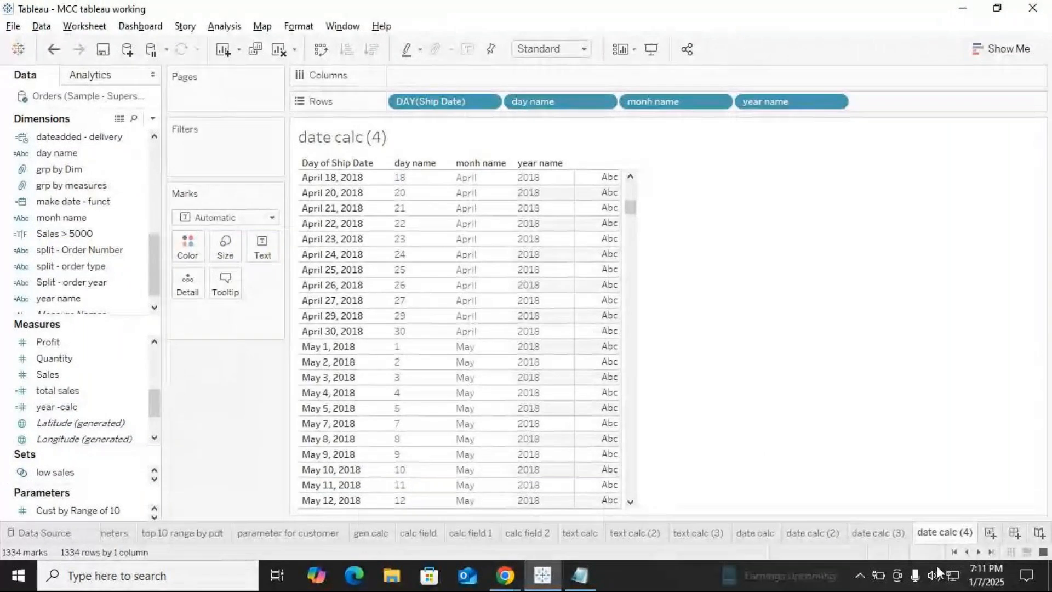
{"action": "left_click", "coordinate": [966, 552]}
{"action": "left_click", "coordinate": [967, 552]}
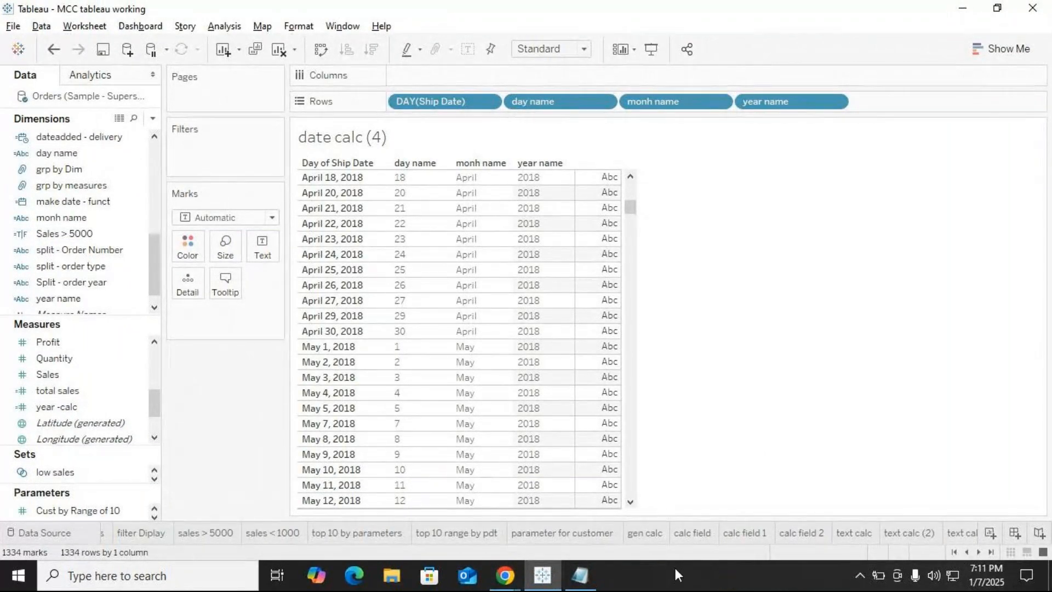
{"action": "left_click", "coordinate": [365, 534]}
{"action": "left_click", "coordinate": [255, 534]}
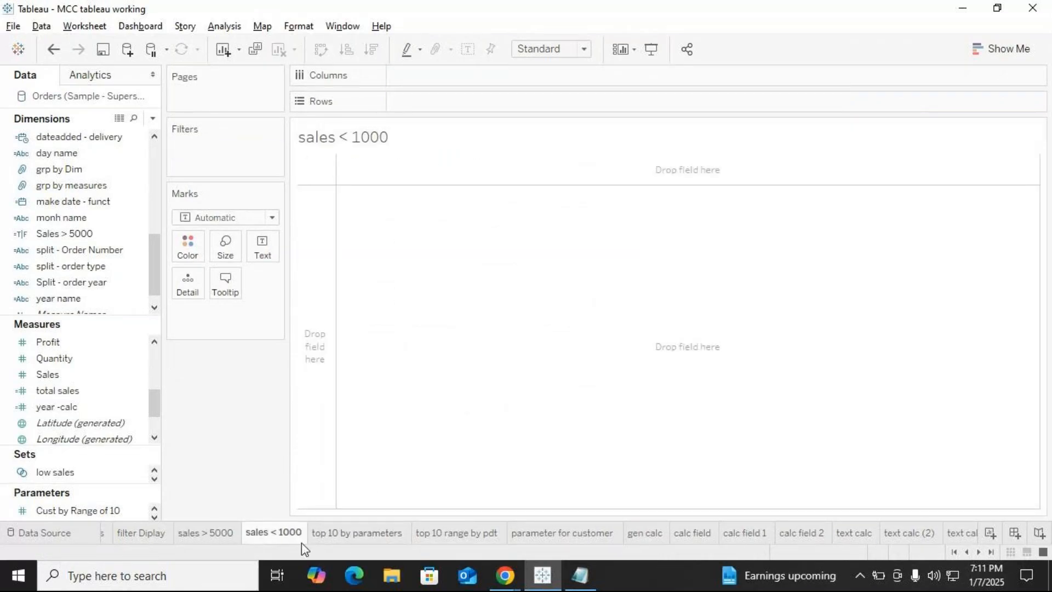
{"action": "left_click", "coordinate": [357, 534]}
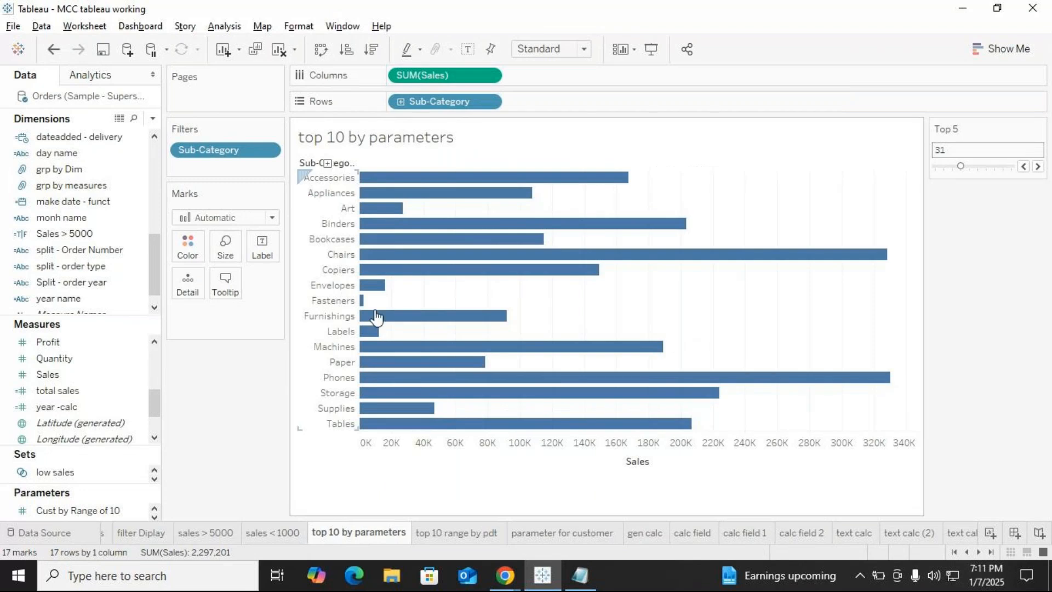
Show the caption on the "top 10 by parameters" worksheet.
{"action": "mouse_move", "coordinate": [521, 430]}
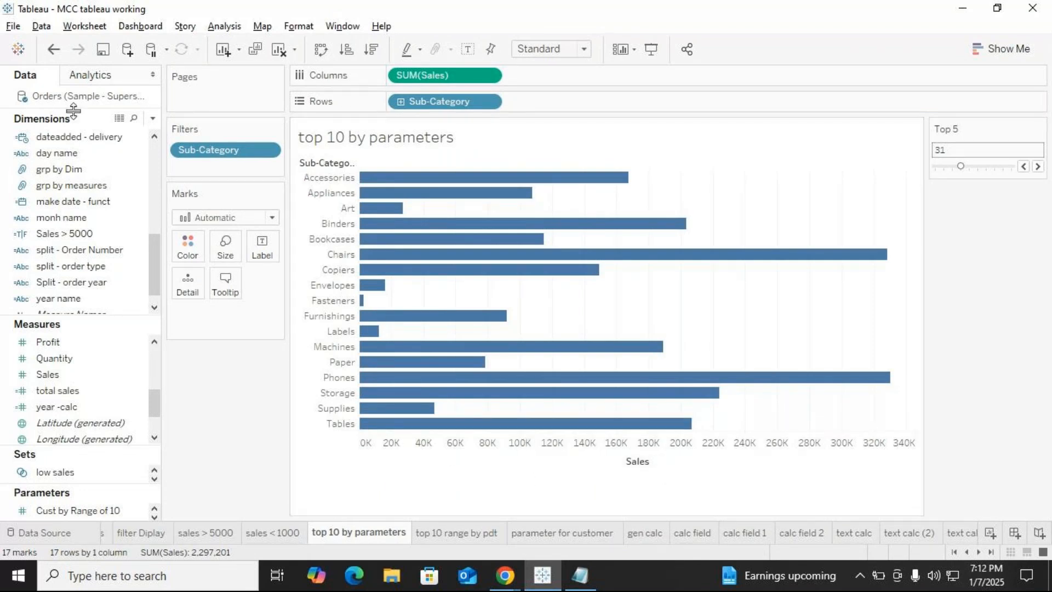
{"action": "left_click", "coordinate": [71, 27]}
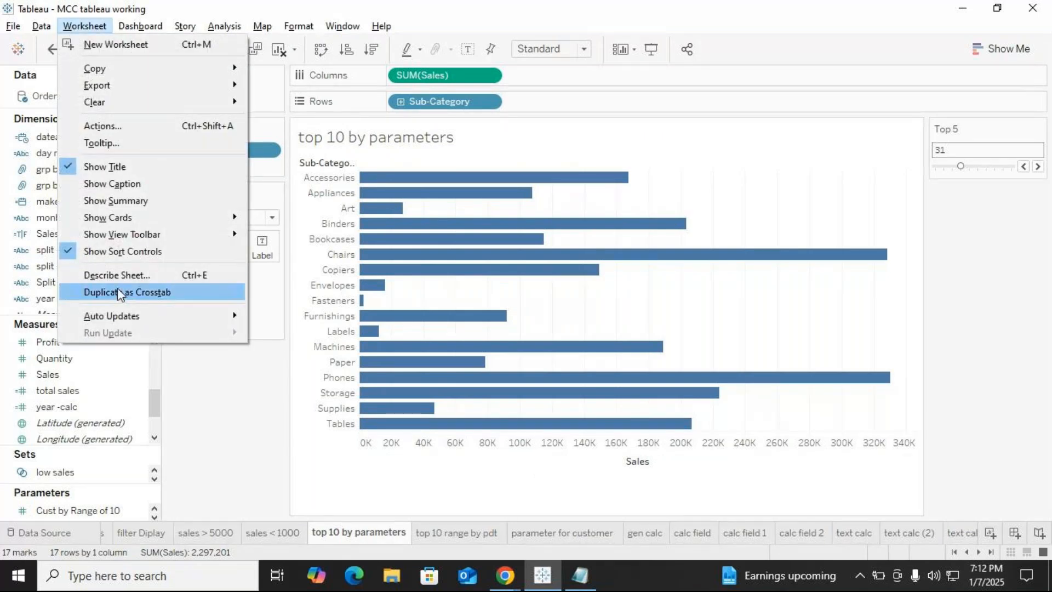
{"action": "left_click", "coordinate": [113, 184]}
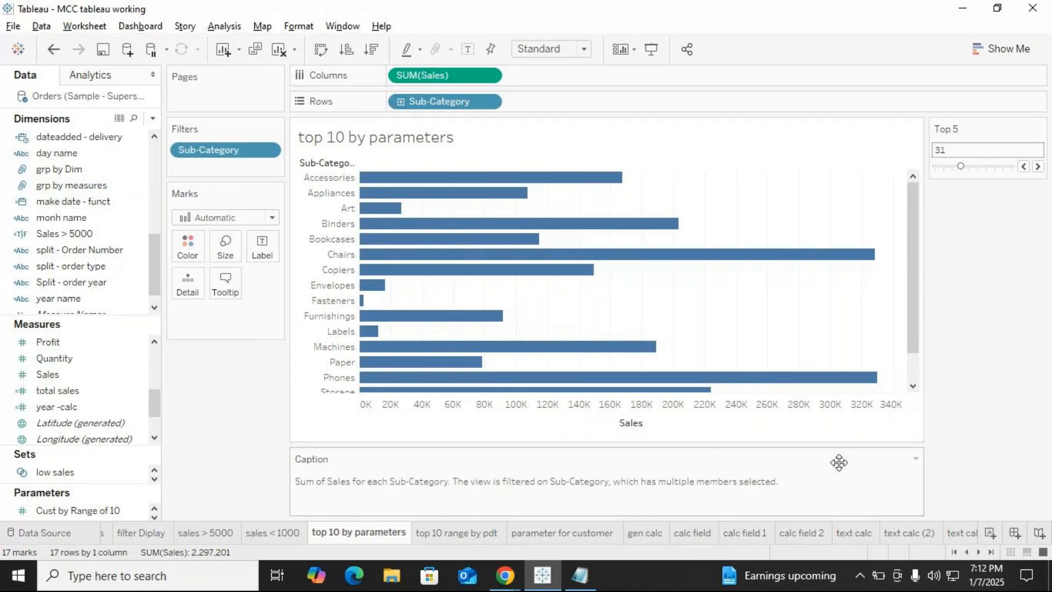
Open the worksheet caption's editor to view its text, and close it without making changes.
{"action": "right_click", "coordinate": [783, 488]}
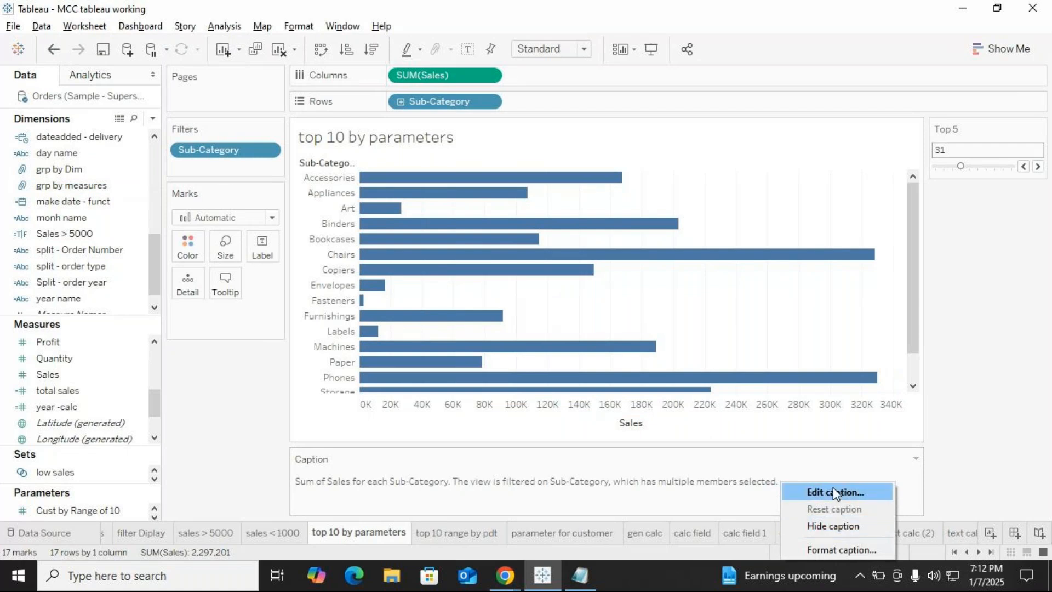
{"action": "left_click", "coordinate": [835, 492]}
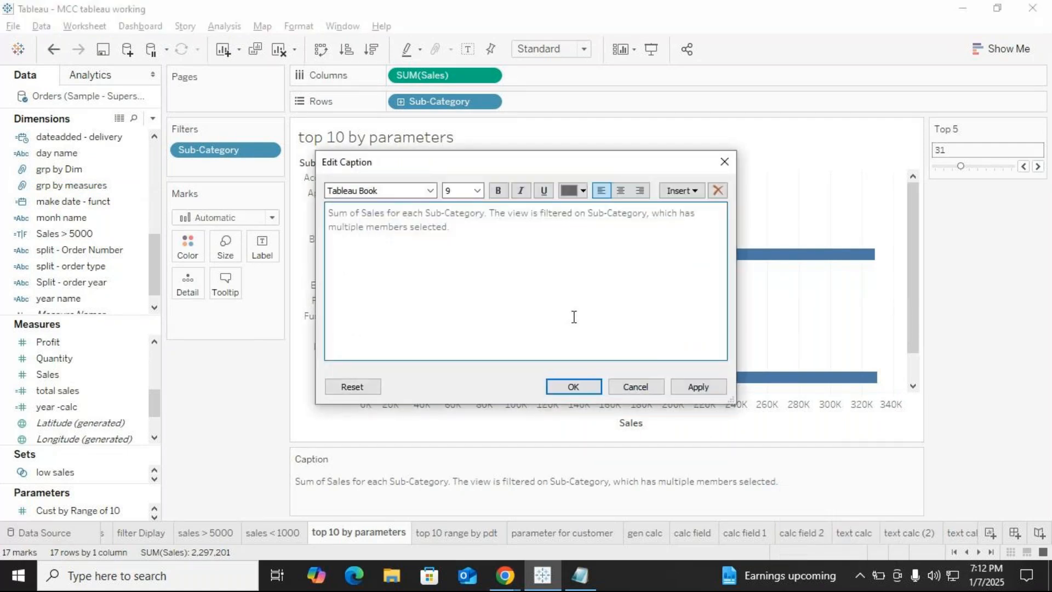
{"action": "left_click", "coordinate": [733, 167]}
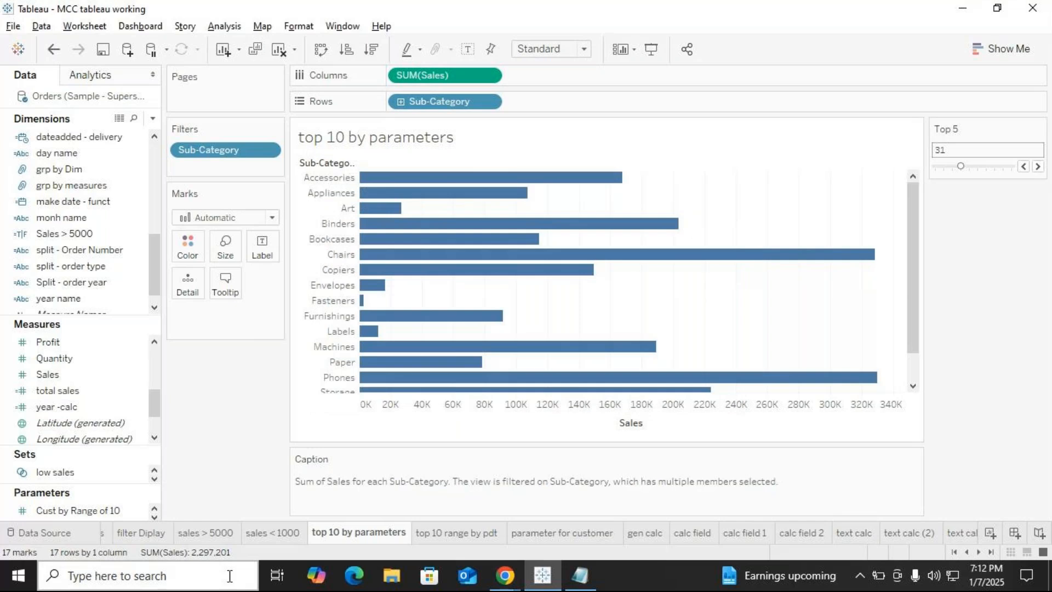
Show both the caption and the summary card on the "sales > 5000" worksheet.
{"action": "left_click", "coordinate": [201, 533]}
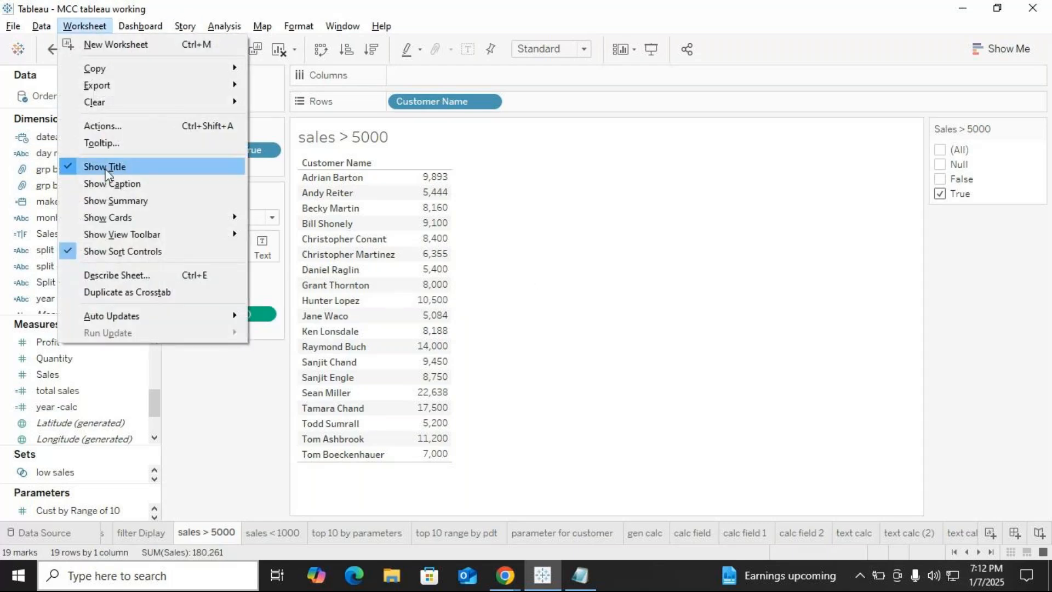
{"action": "left_click", "coordinate": [107, 184]}
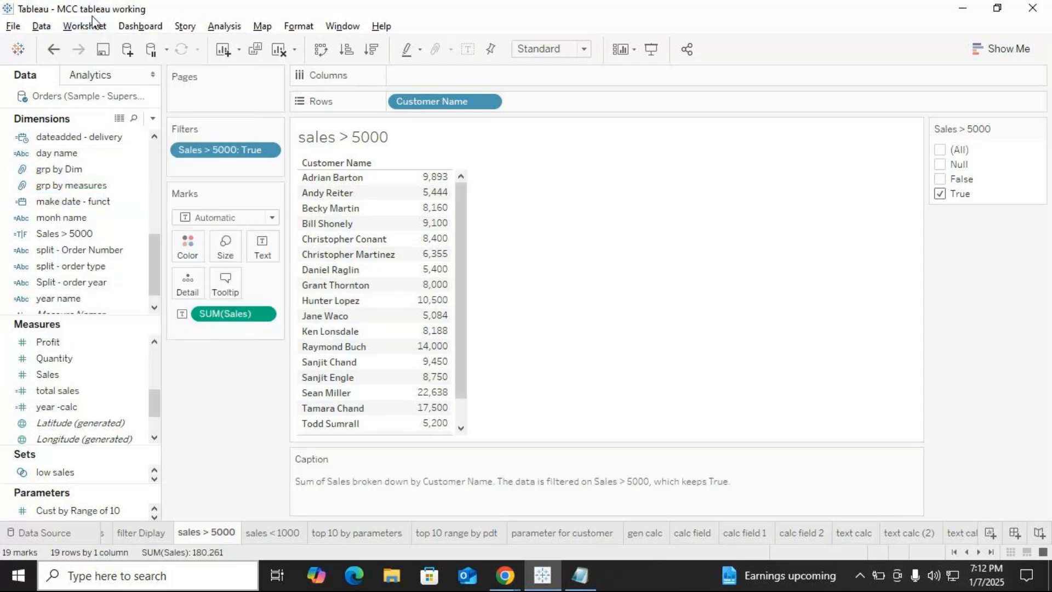
{"action": "left_click", "coordinate": [81, 25]}
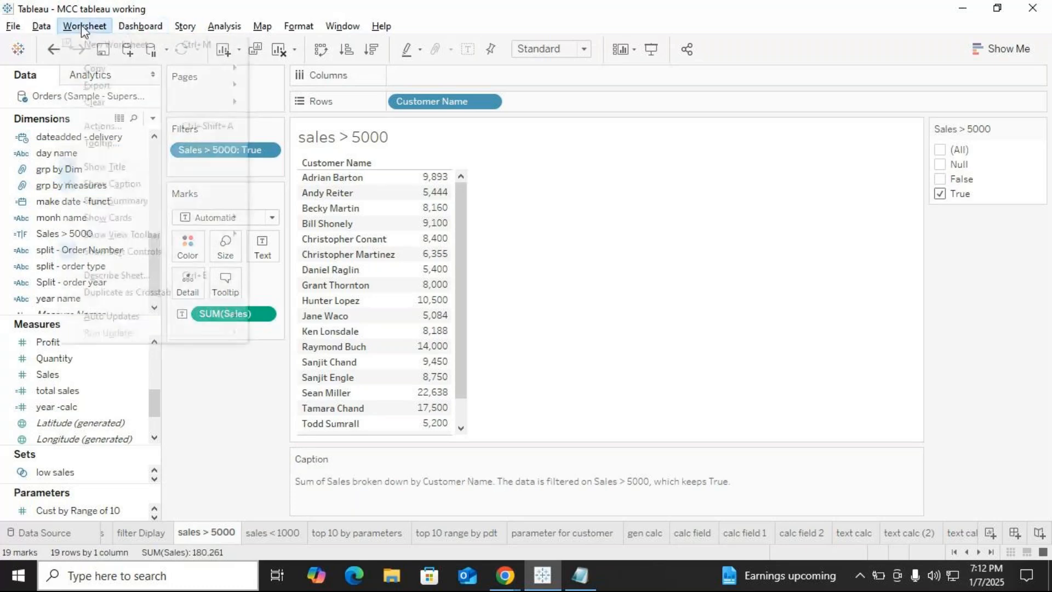
{"action": "left_click", "coordinate": [140, 26]}
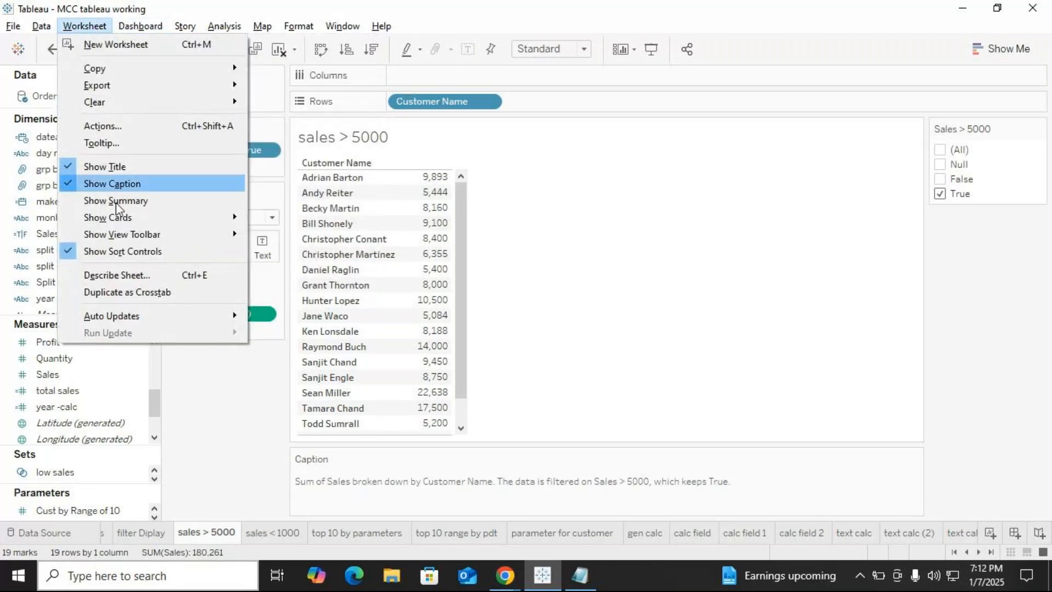
{"action": "left_click", "coordinate": [116, 202]}
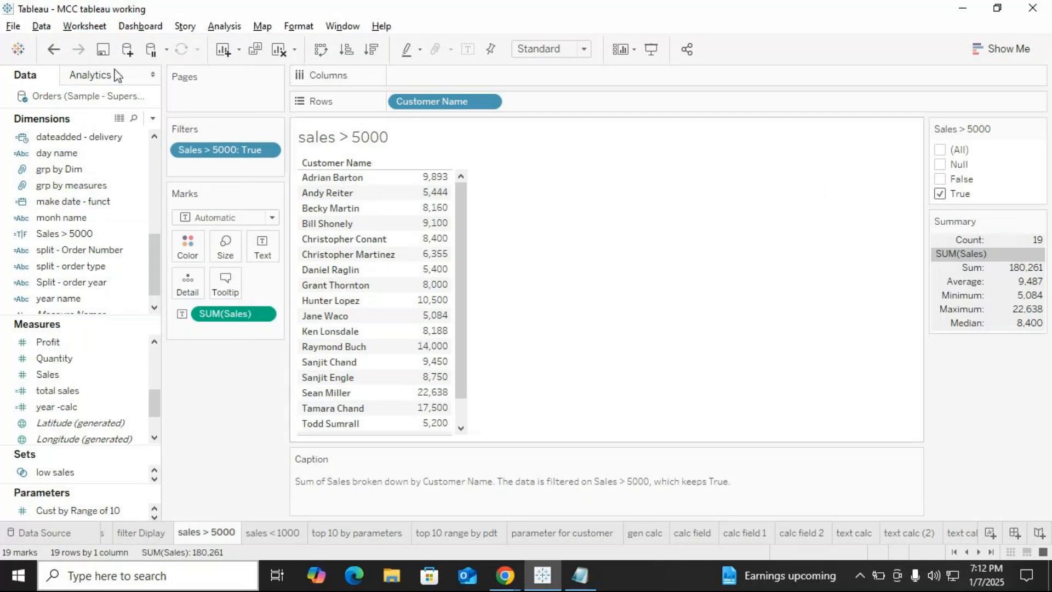
View the full sheet description of "sales > 5000", enlarging its window to read every section, and close it.
{"action": "left_click", "coordinate": [98, 25]}
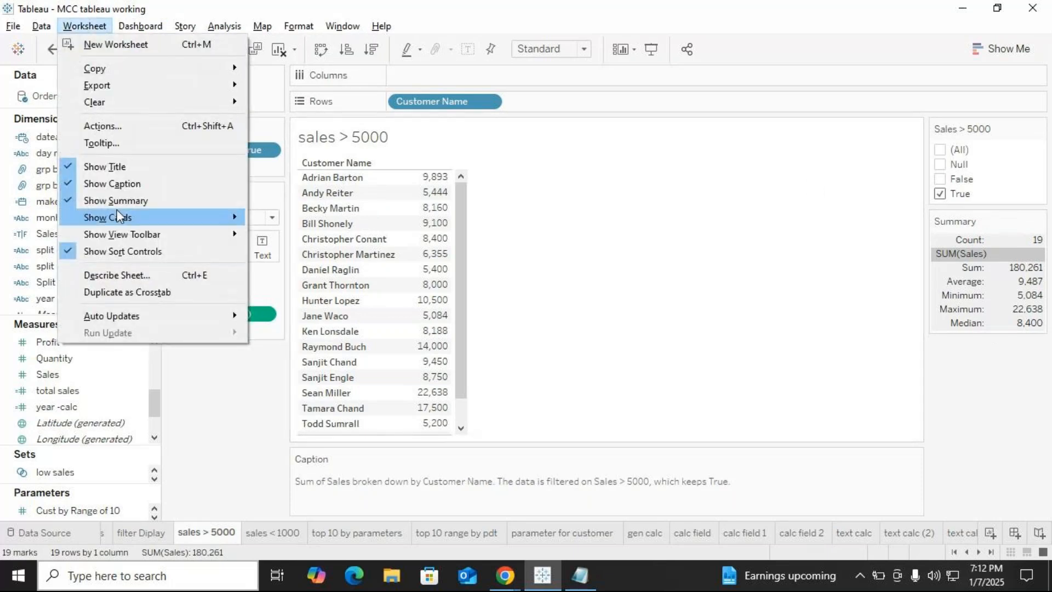
{"action": "mouse_move", "coordinate": [117, 215]}
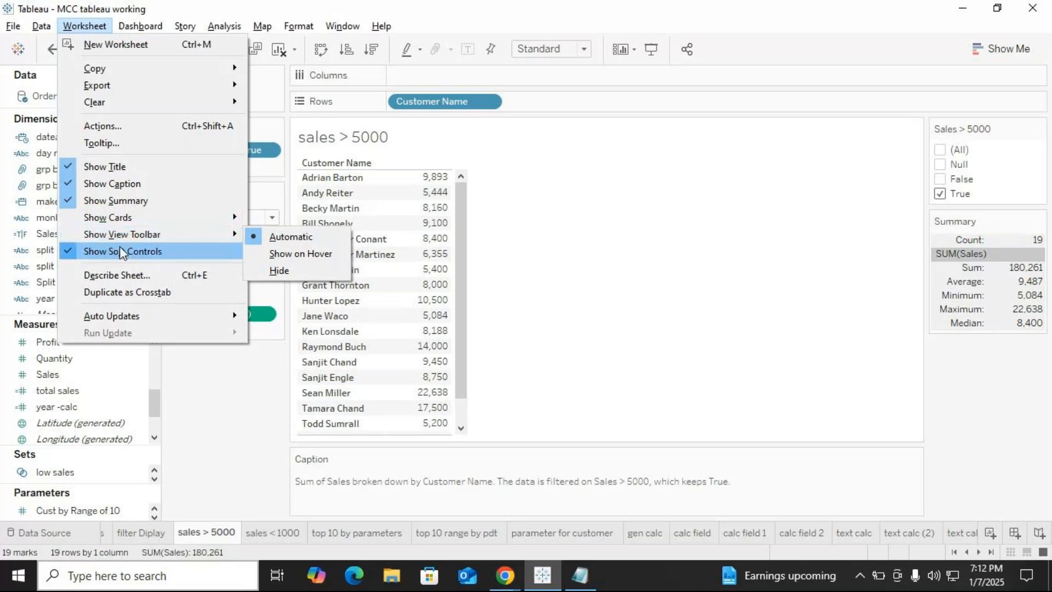
{"action": "left_click", "coordinate": [111, 278]}
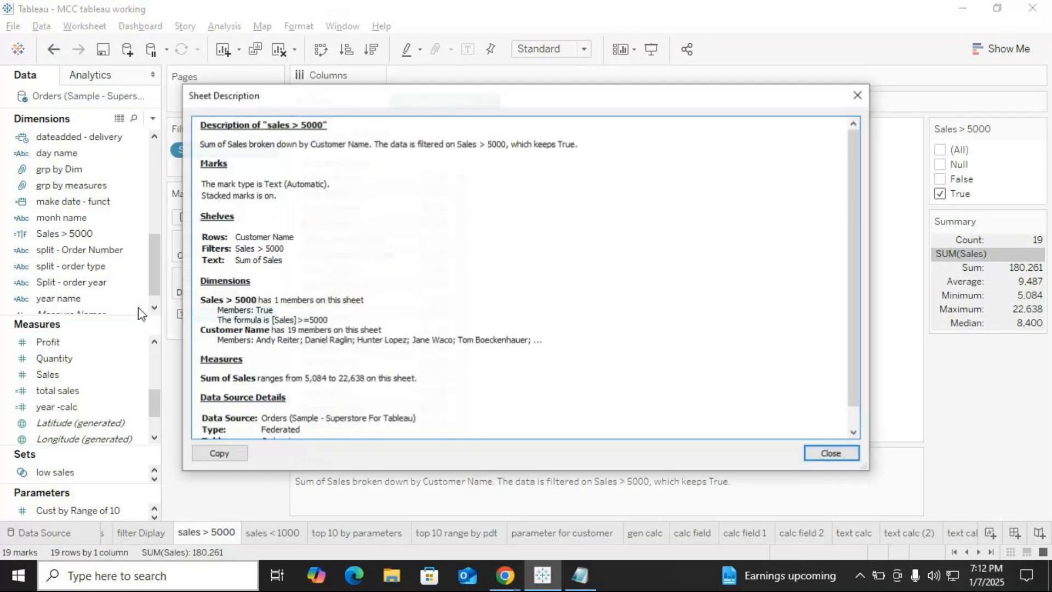
{"action": "left_click_drag", "start_coordinate": [559, 98], "coordinate": [797, 17]}
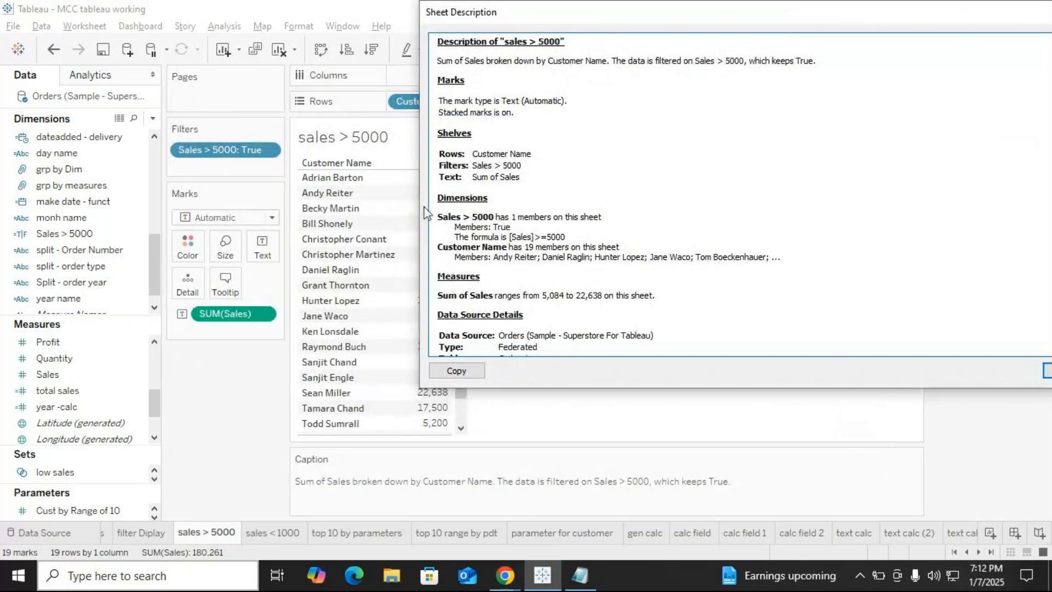
{"action": "left_click_drag", "start_coordinate": [421, 213], "coordinate": [258, 182]}
{"action": "left_click_drag", "start_coordinate": [630, 391], "coordinate": [597, 453]}
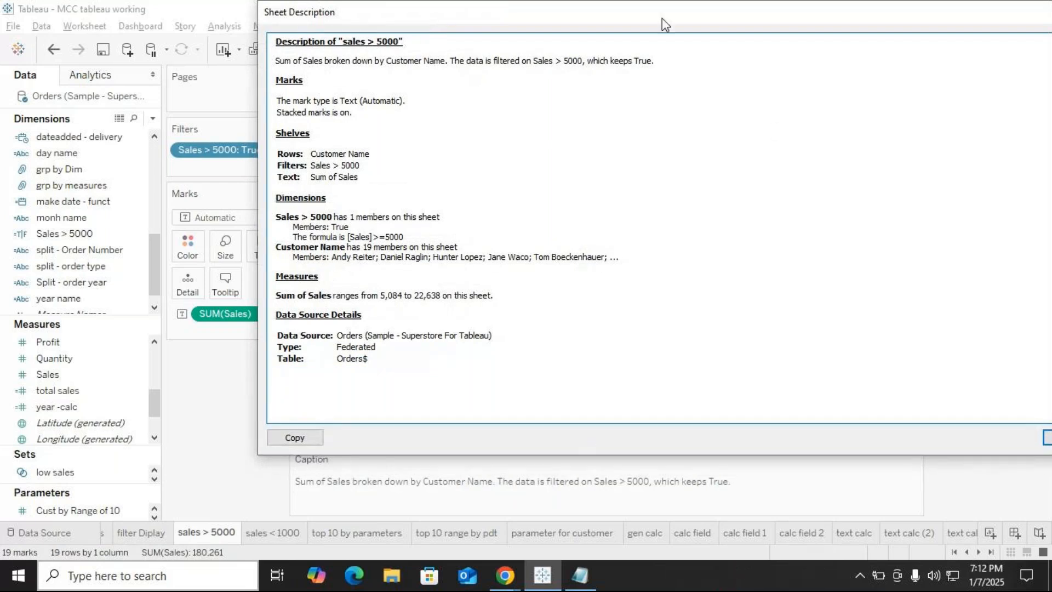
{"action": "left_click_drag", "start_coordinate": [662, 18], "coordinate": [550, 33]}
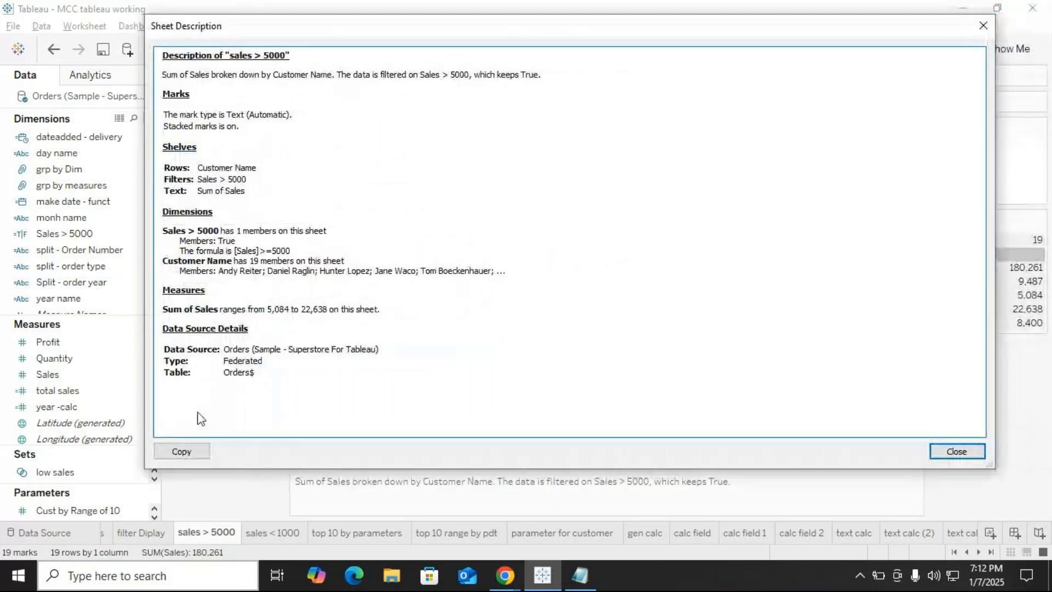
{"action": "left_click", "coordinate": [983, 26]}
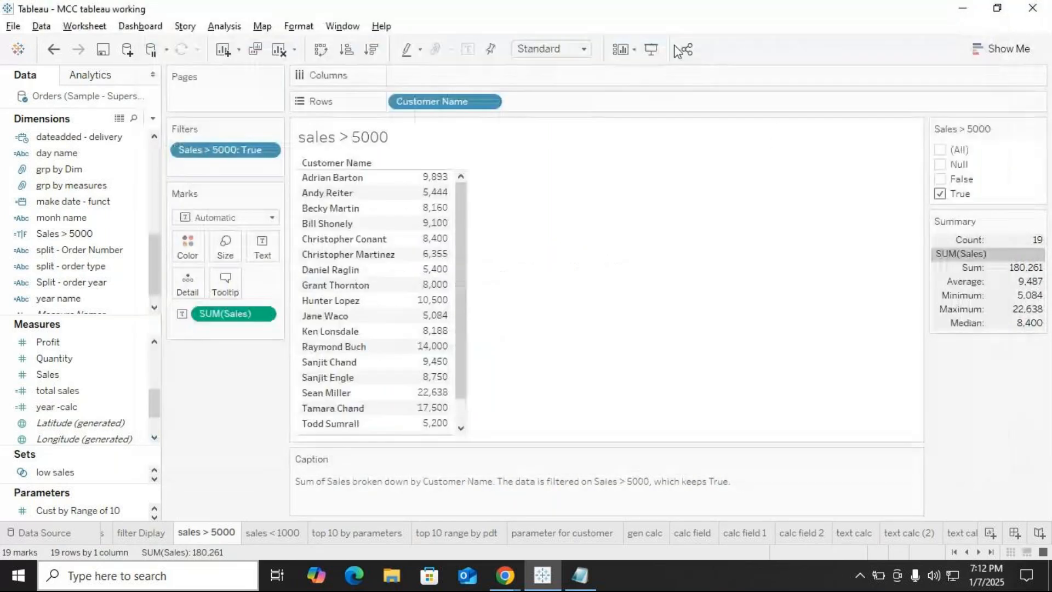
Go to the "filter Diplay" worksheet and show its caption.
{"action": "left_click", "coordinate": [84, 27]}
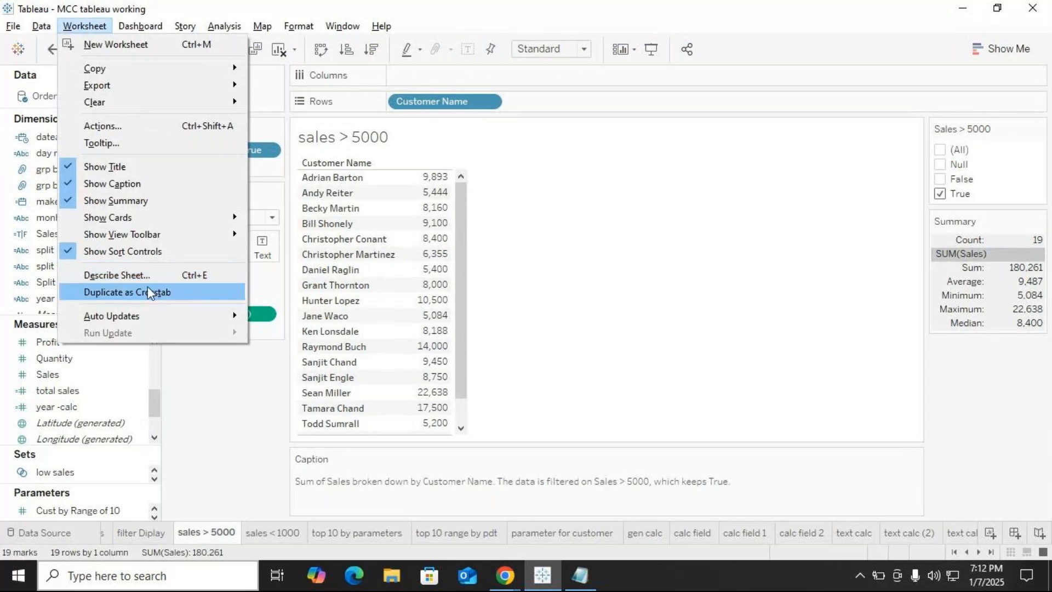
{"action": "mouse_move", "coordinate": [128, 320]}
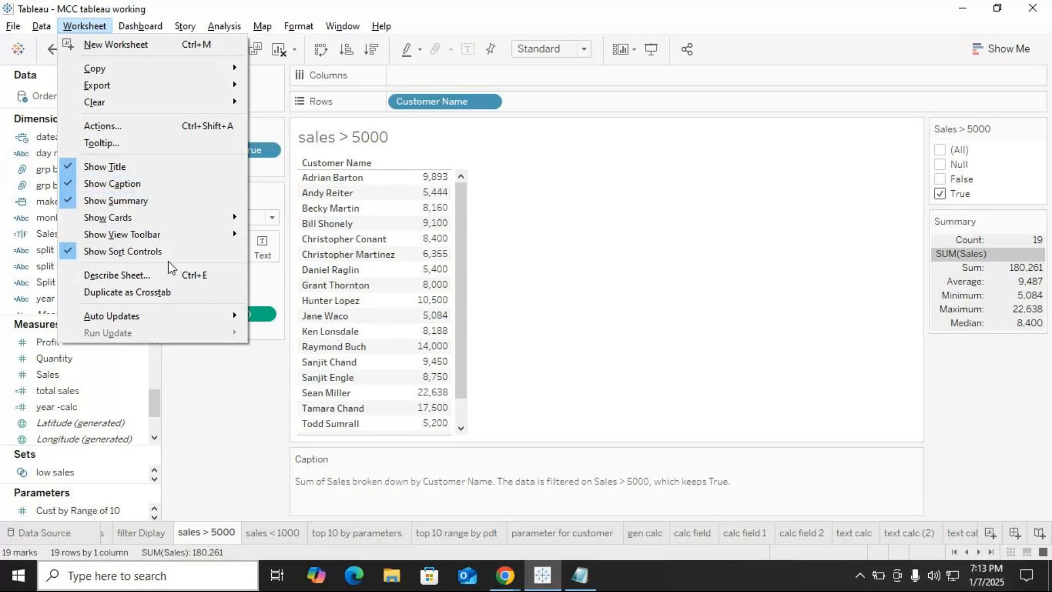
{"action": "left_click", "coordinate": [123, 529]}
{"action": "left_click", "coordinate": [124, 530]}
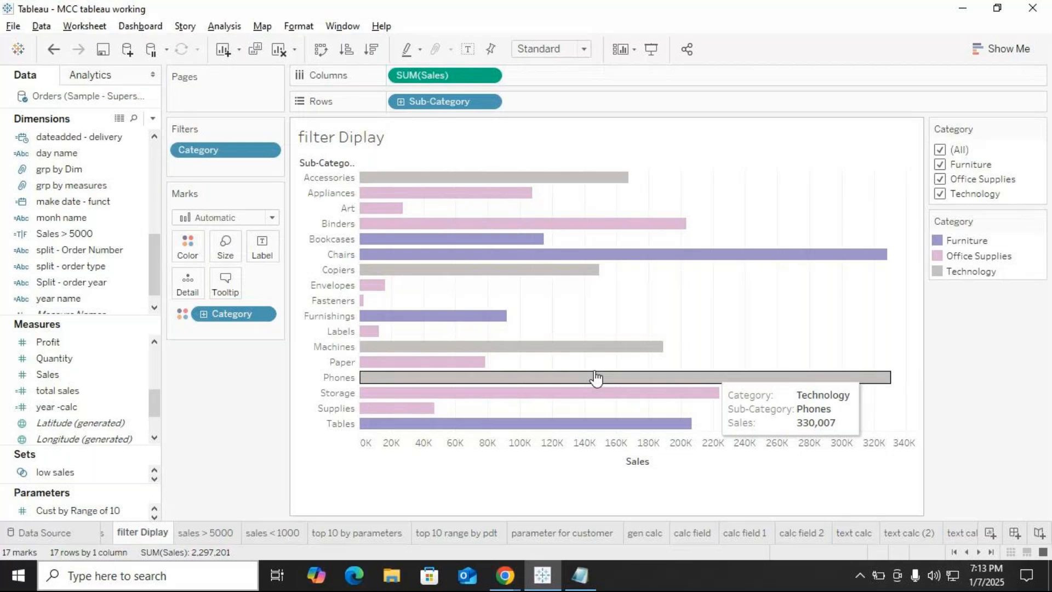
{"action": "left_click", "coordinate": [85, 26]}
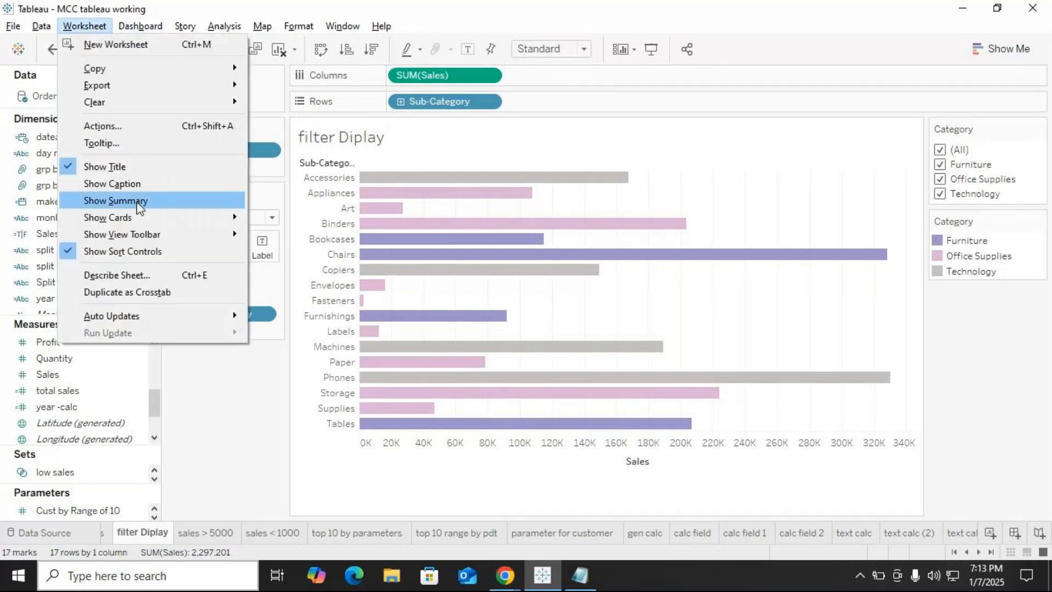
{"action": "left_click", "coordinate": [129, 185]}
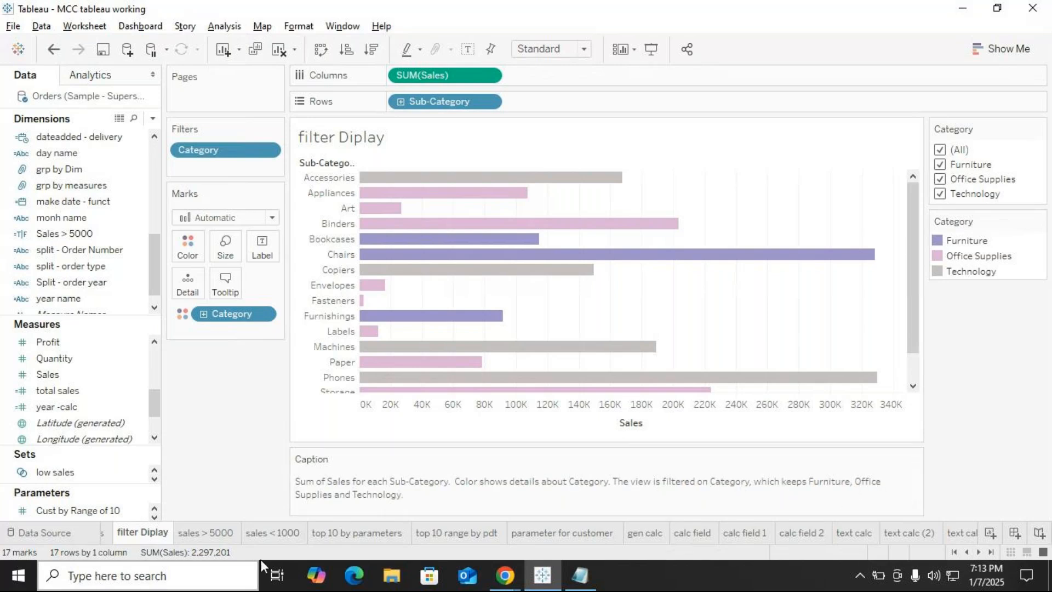
Find the "grp by measures" worksheet among the earlier sheets and show its caption.
{"action": "left_click", "coordinate": [966, 552]}
{"action": "left_click", "coordinate": [966, 551]}
{"action": "left_click", "coordinate": [966, 551]}
{"action": "left_click", "coordinate": [965, 551]}
{"action": "left_click", "coordinate": [966, 549]}
{"action": "left_click", "coordinate": [965, 549]}
{"action": "left_click", "coordinate": [965, 548]}
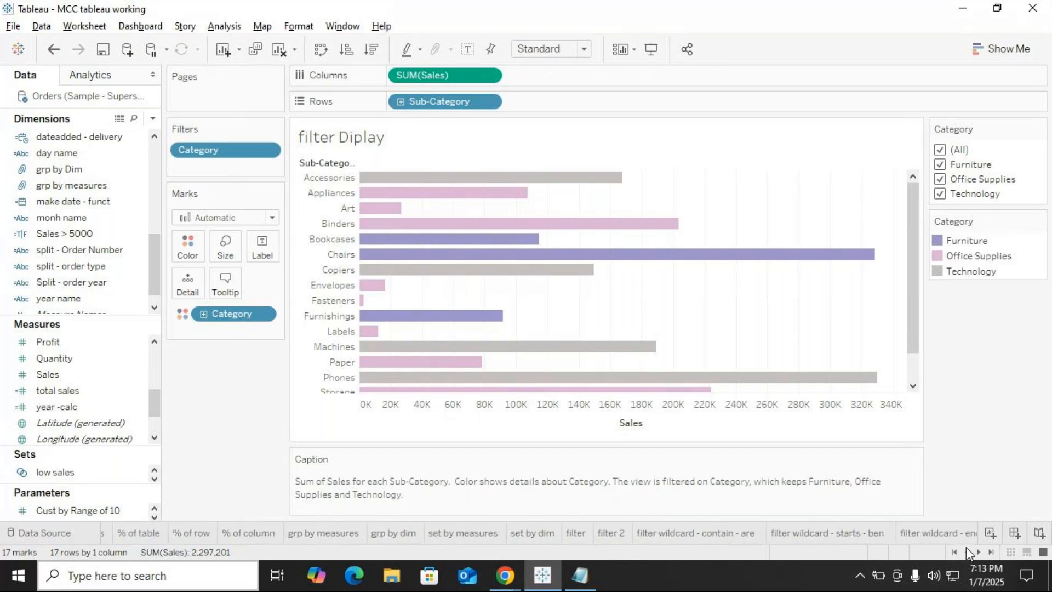
{"action": "left_click", "coordinate": [325, 534]}
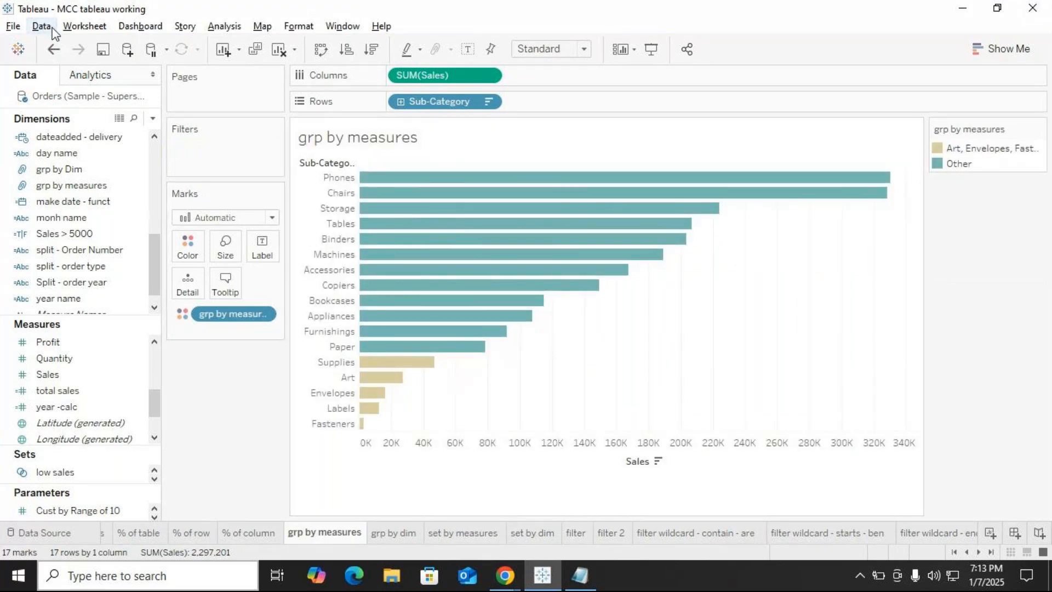
{"action": "left_click", "coordinate": [84, 27]}
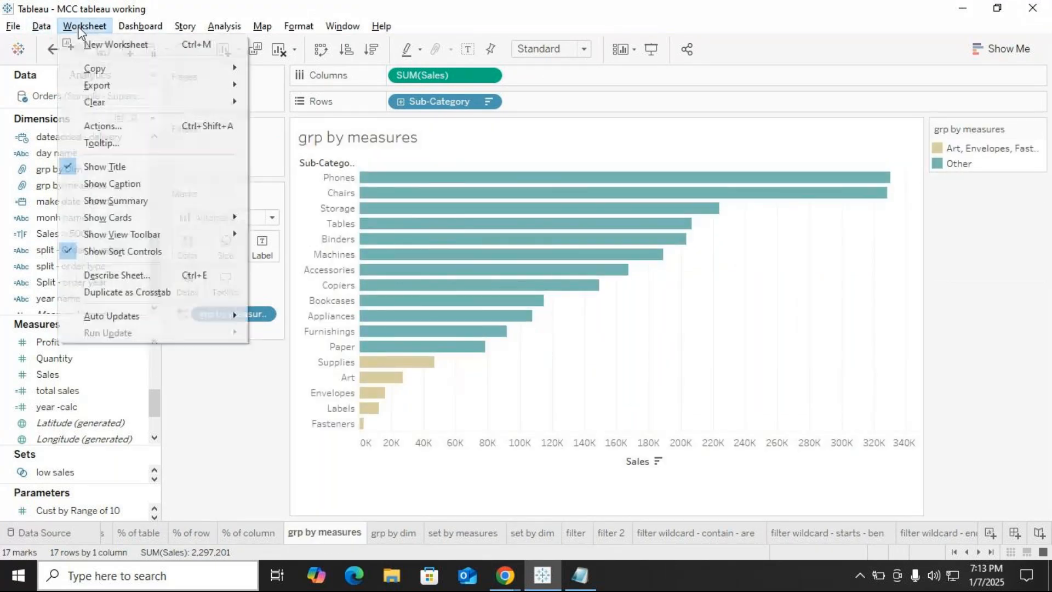
{"action": "left_click", "coordinate": [109, 185]}
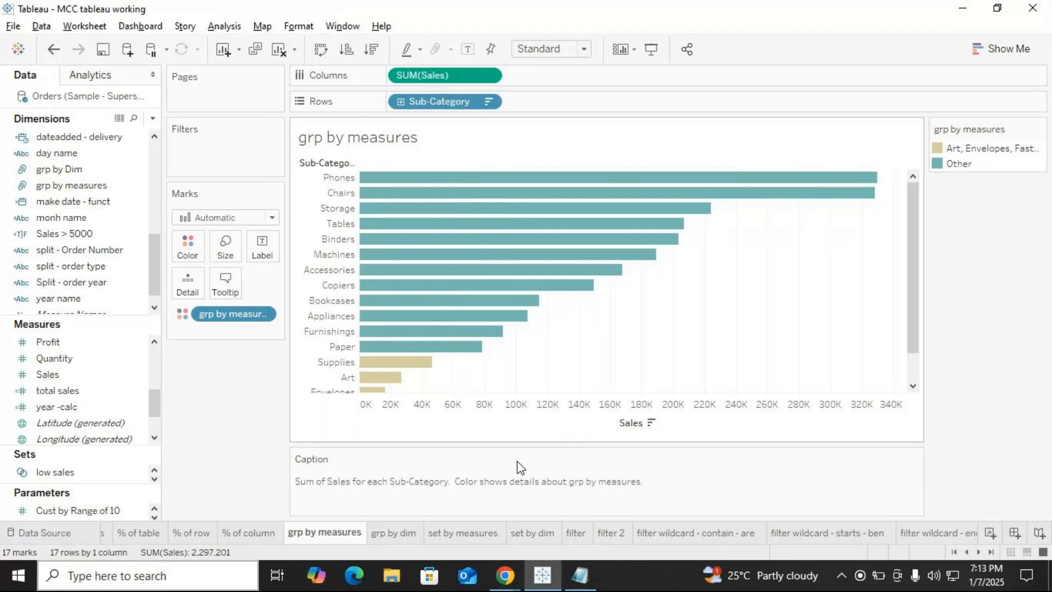
Show the caption on the "% of table" worksheet and look through the table down to its grand total.
{"action": "left_click", "coordinate": [141, 534]}
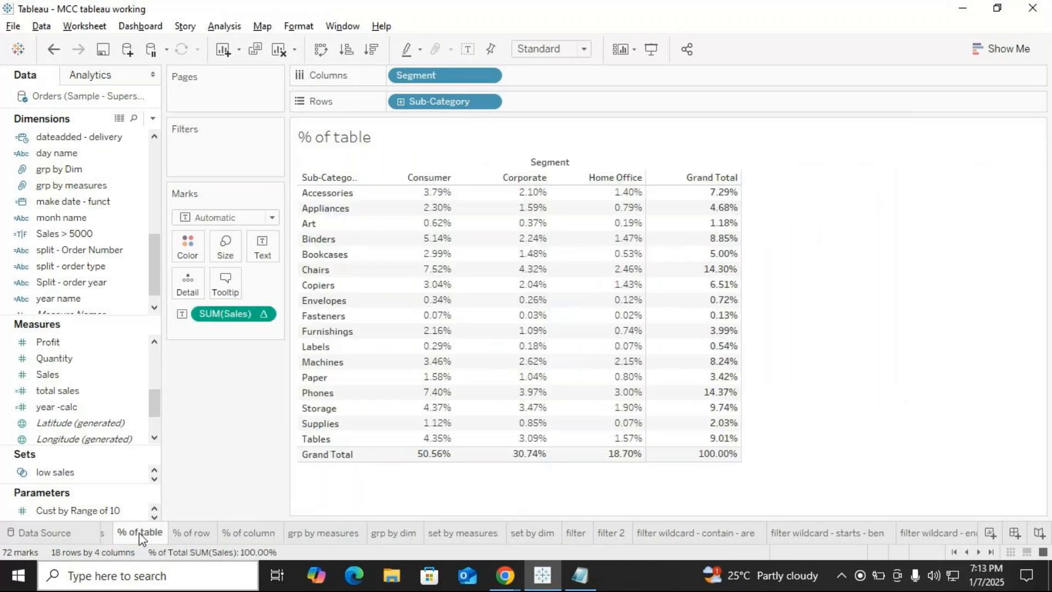
{"action": "left_click", "coordinate": [84, 26]}
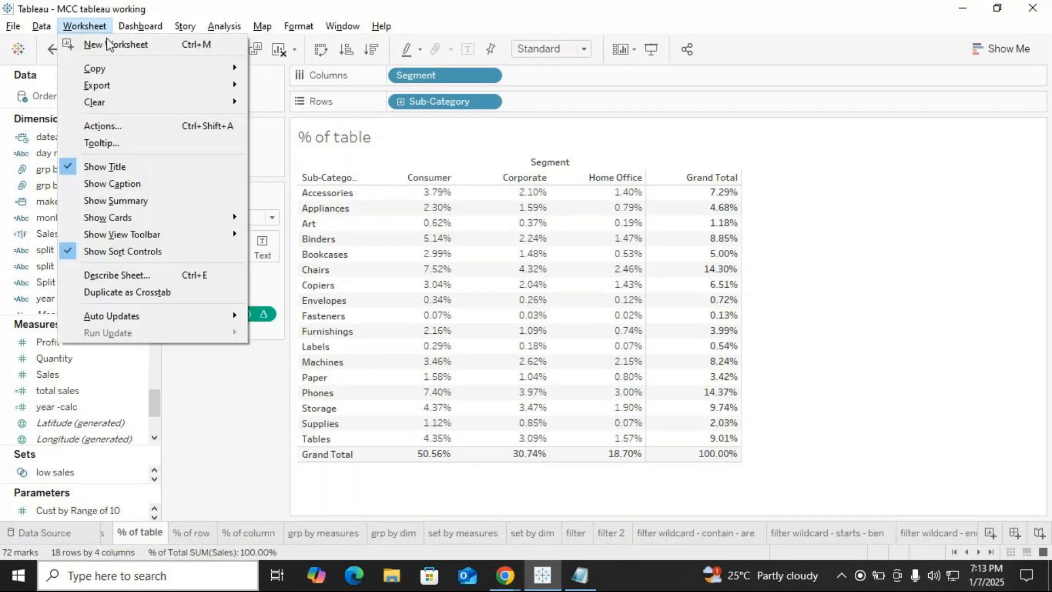
{"action": "left_click", "coordinate": [111, 185]}
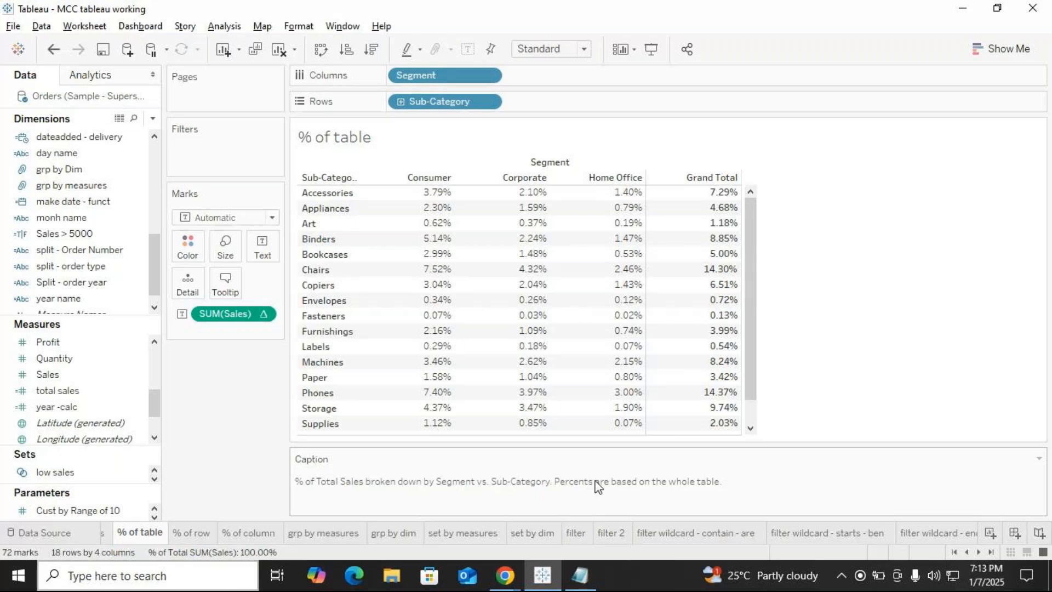
{"action": "scroll", "coordinate": [636, 383], "scroll_direction": "down", "scroll_amount": 1}
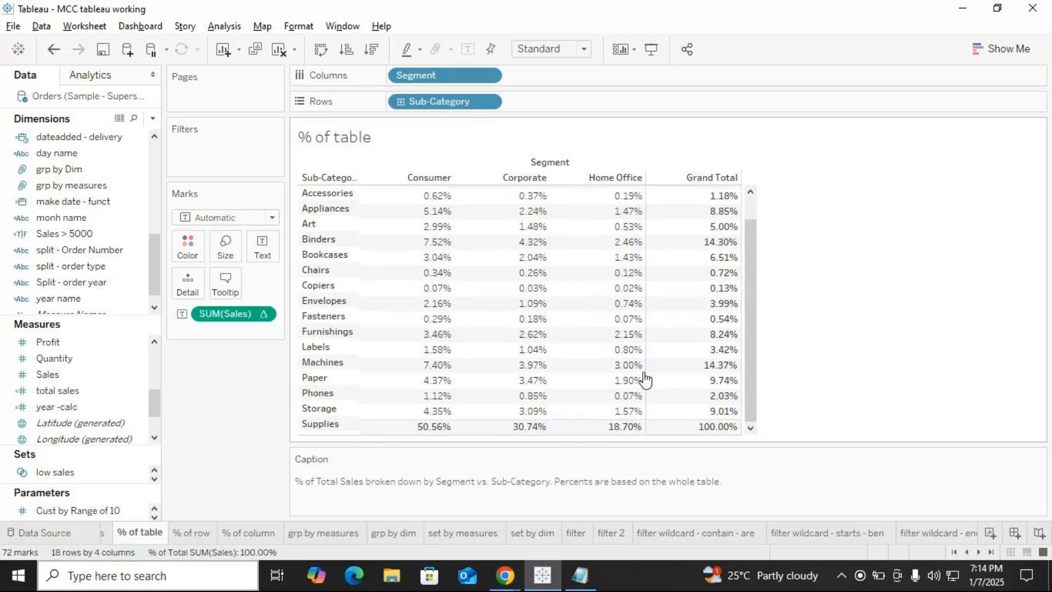
{"action": "scroll", "coordinate": [645, 378], "scroll_direction": "up", "scroll_amount": 1}
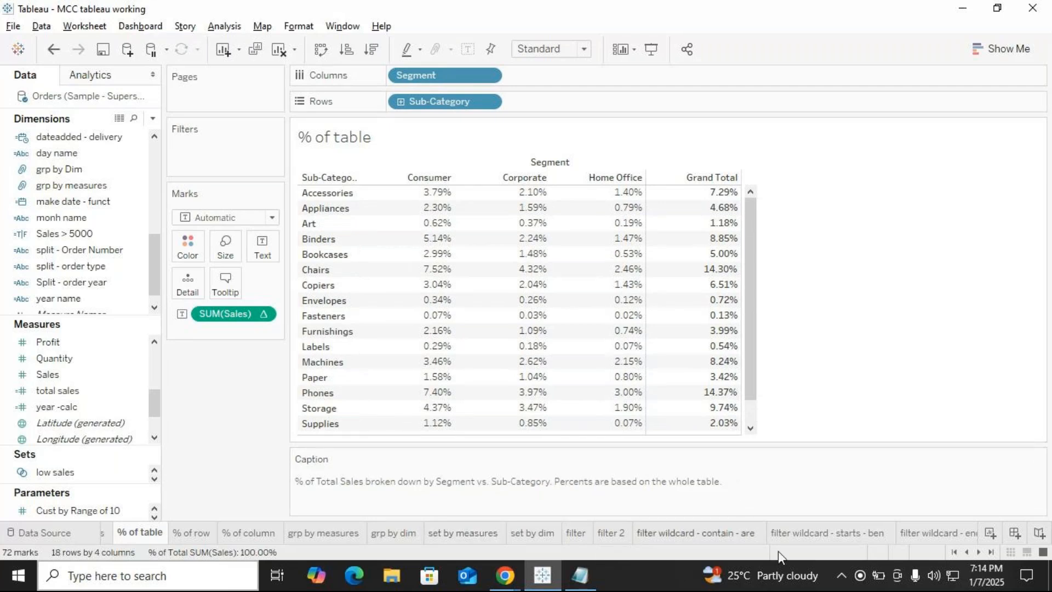
Open the last worksheet, "date calc (4)", and switch to the function notes in Notepad.
{"action": "left_click", "coordinate": [991, 552]}
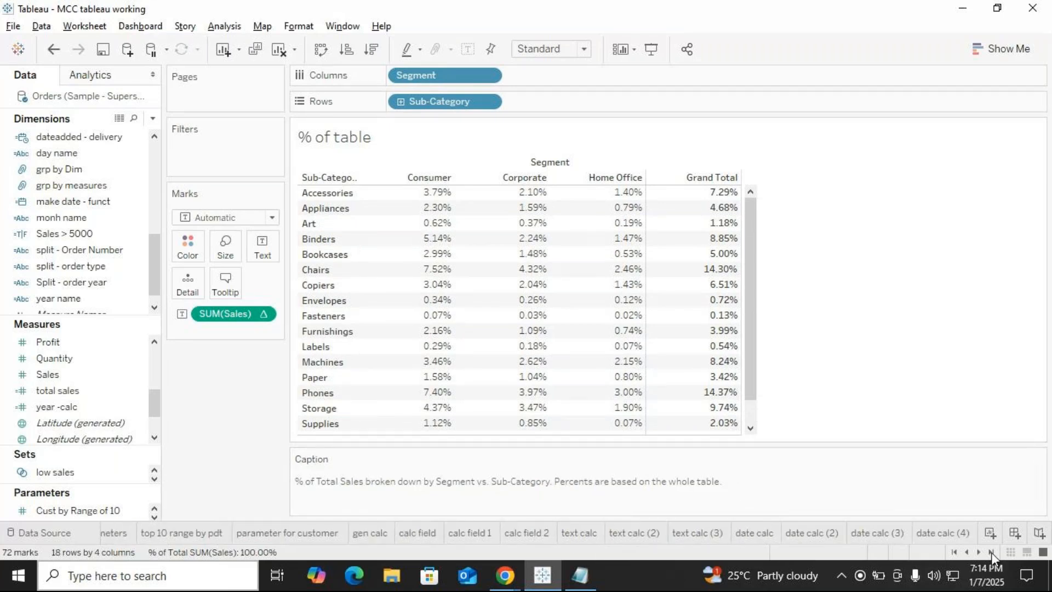
{"action": "left_click", "coordinate": [942, 535]}
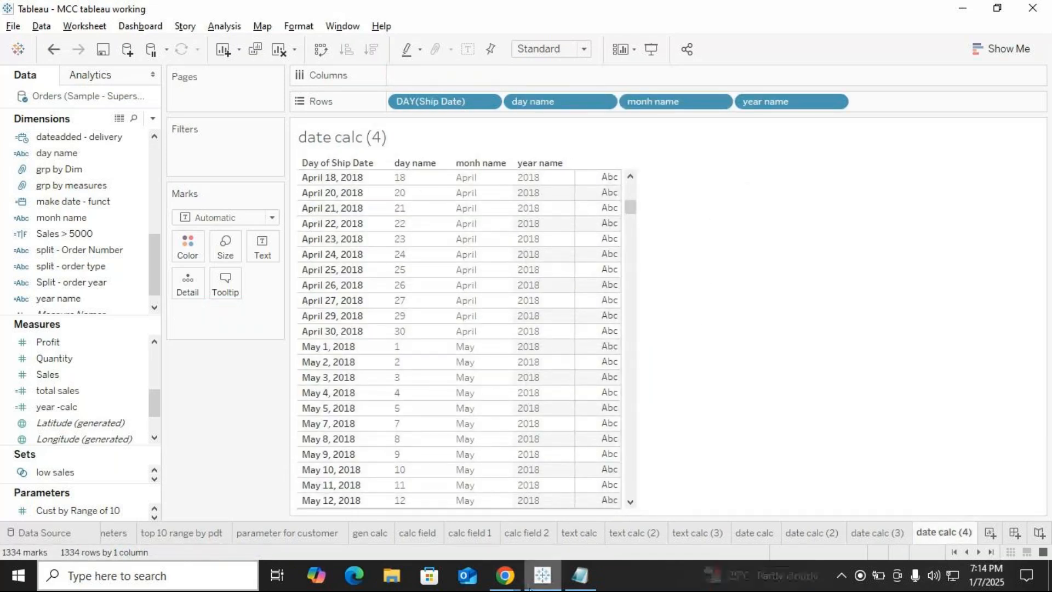
{"action": "left_click", "coordinate": [580, 575]}
Switch to the GoTo Meeting window in Chrome and mute the microphone.
{"action": "mouse_move", "coordinate": [512, 565]}
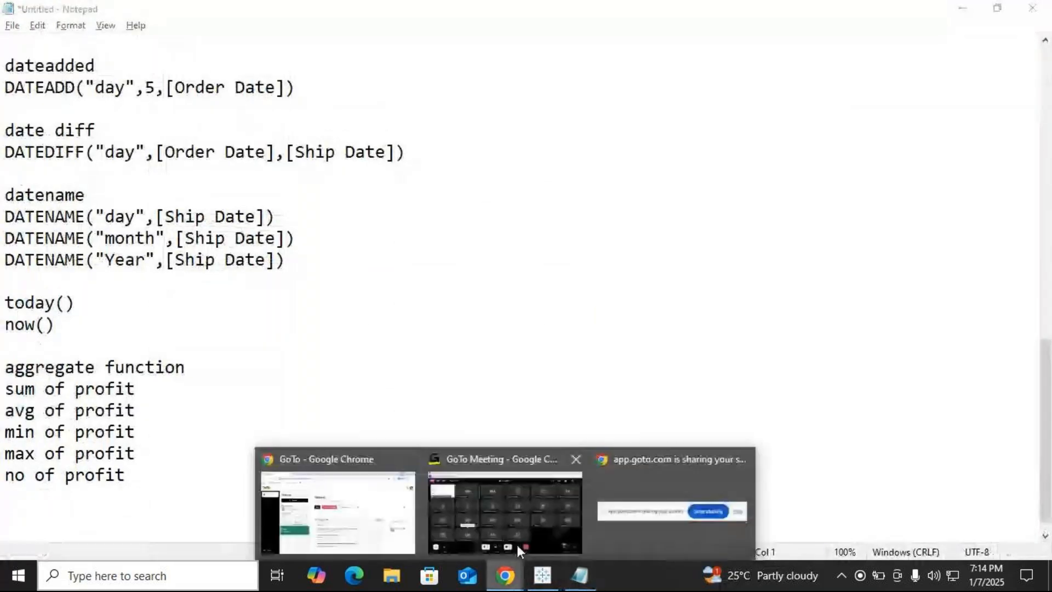
{"action": "left_click", "coordinate": [507, 466]}
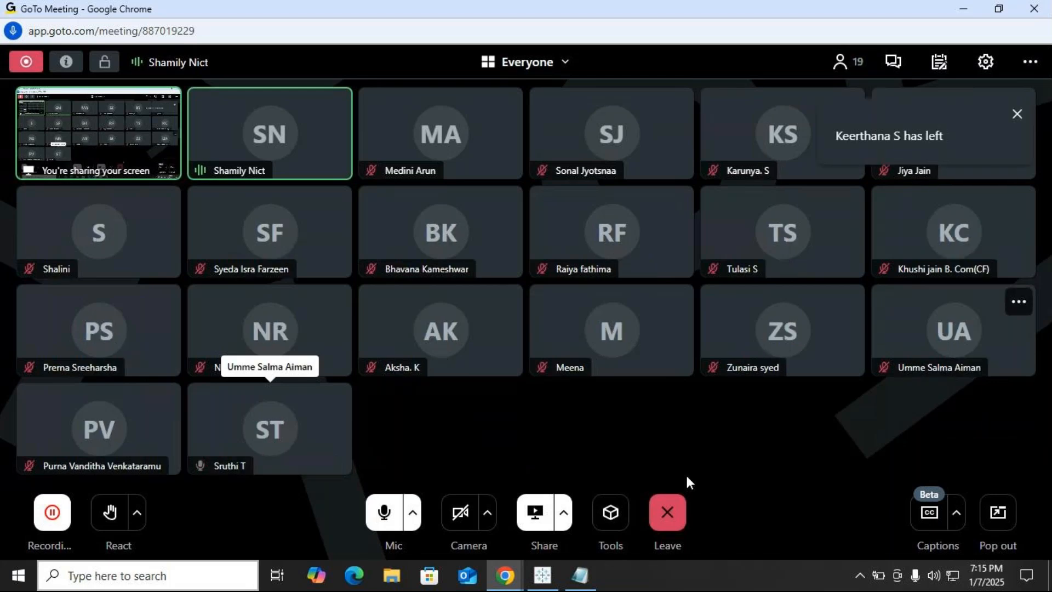
{"action": "left_click", "coordinate": [384, 513]}
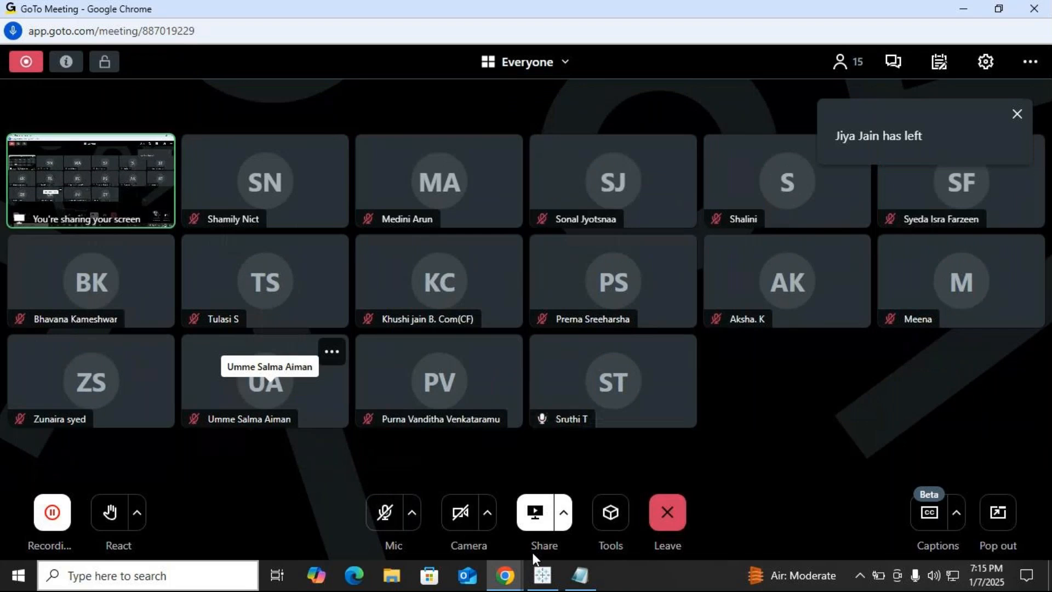